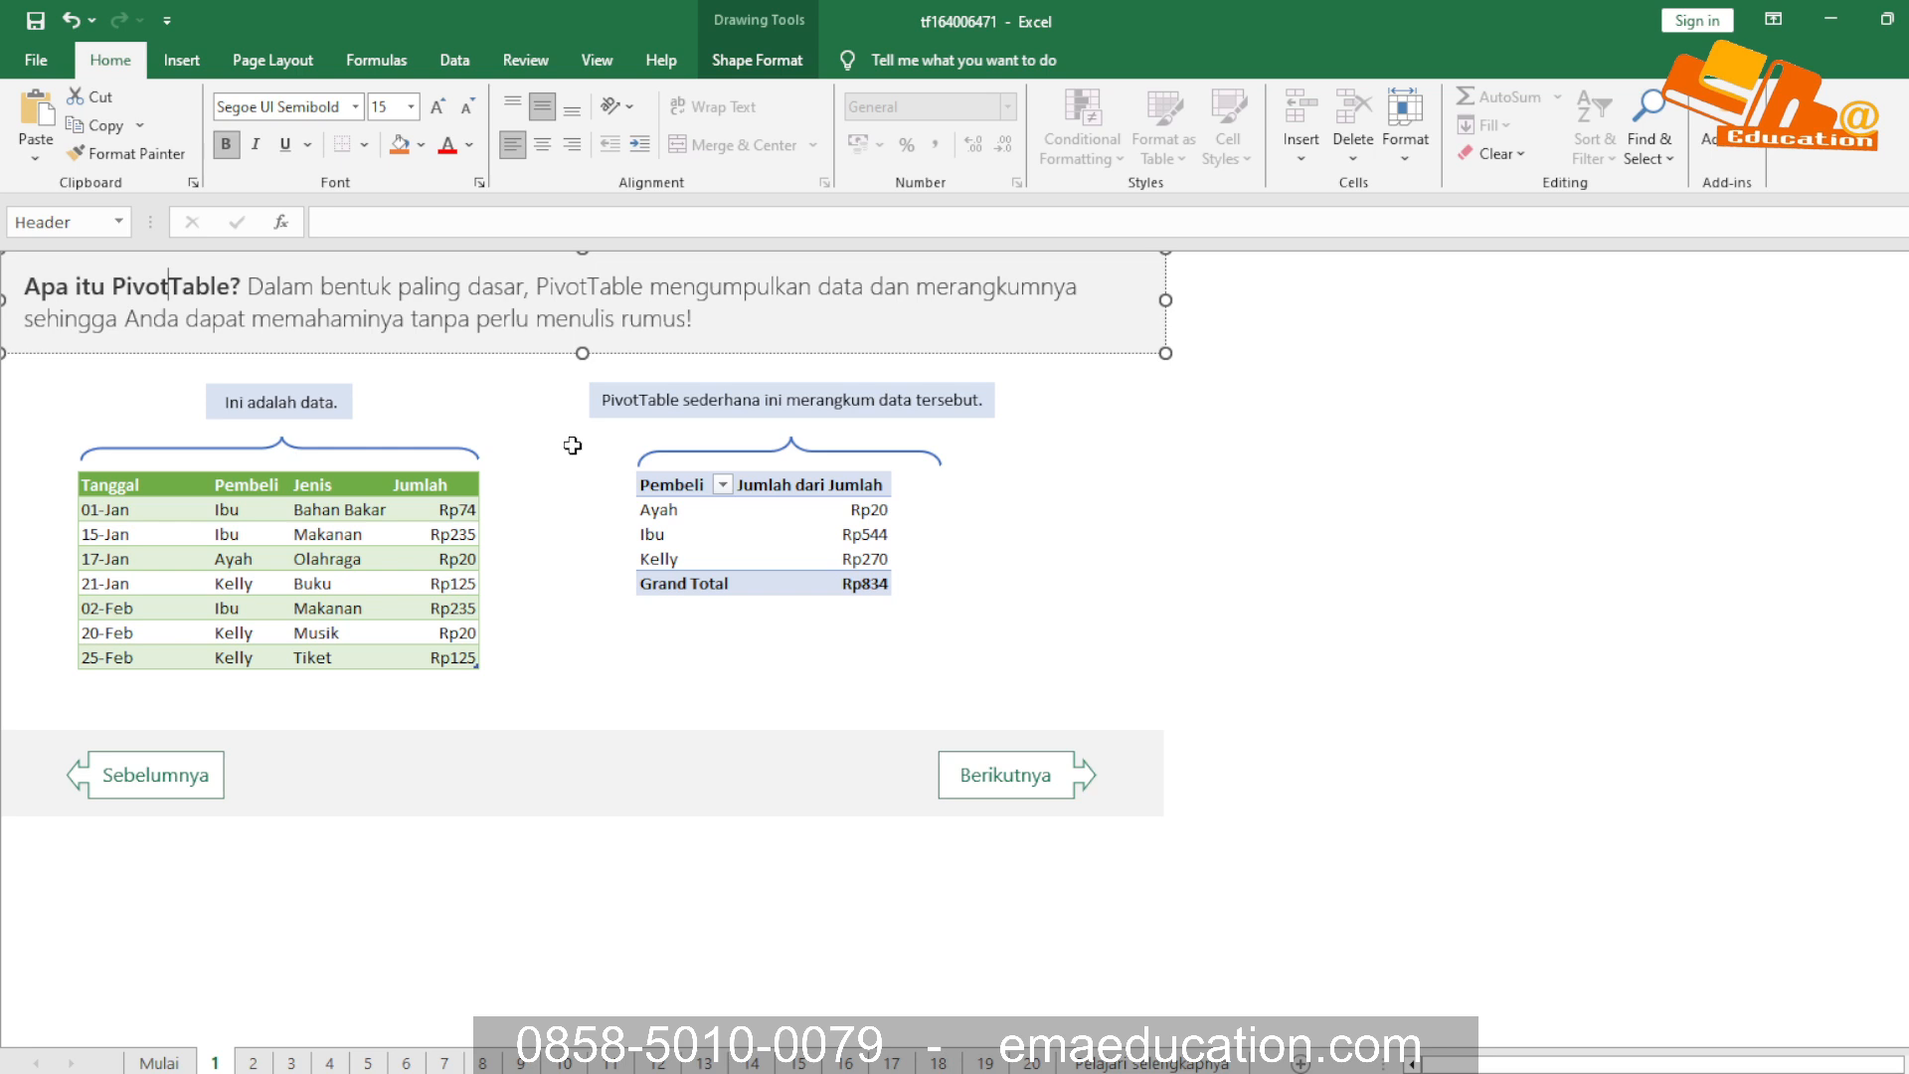
Compare the source data table on sheet 1 with the simple PivotTable that summarizes amounts by buyer
left_click(230, 505)
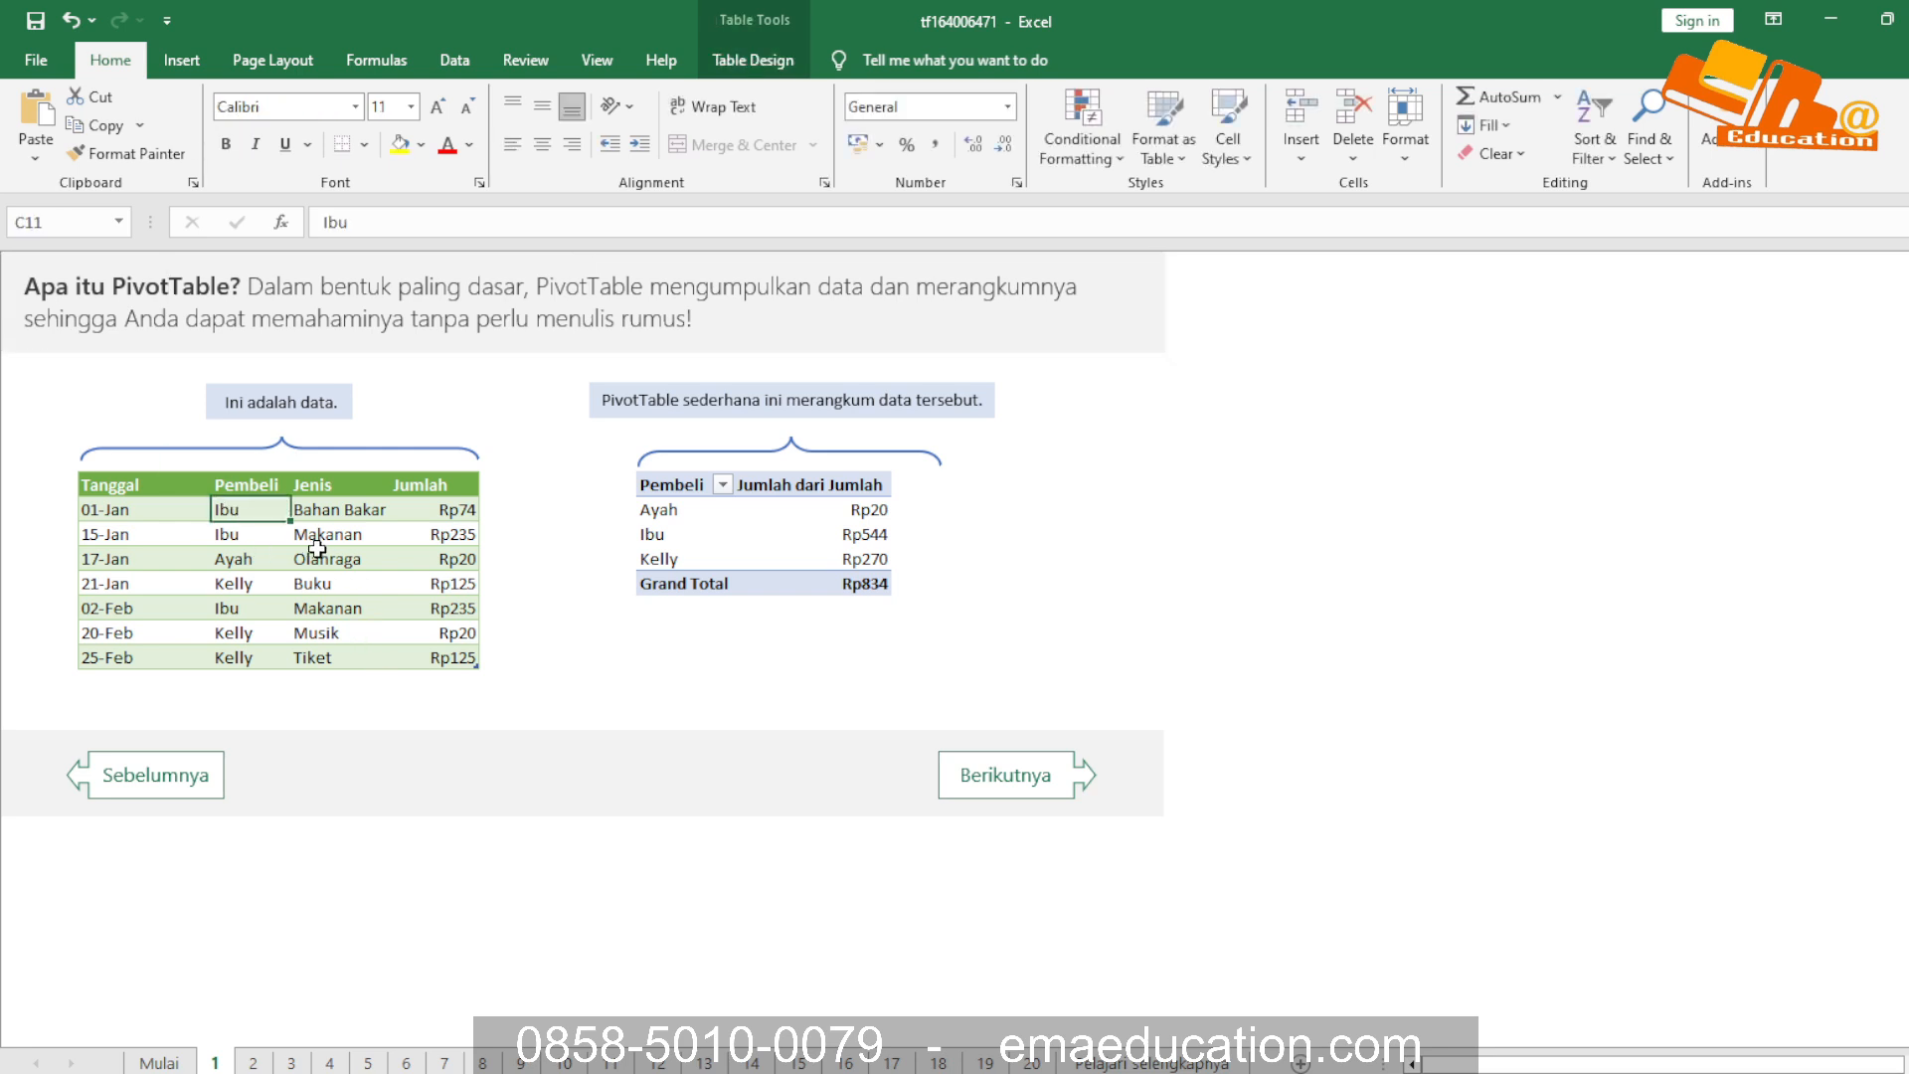
left_click(666, 403)
left_click(1104, 436)
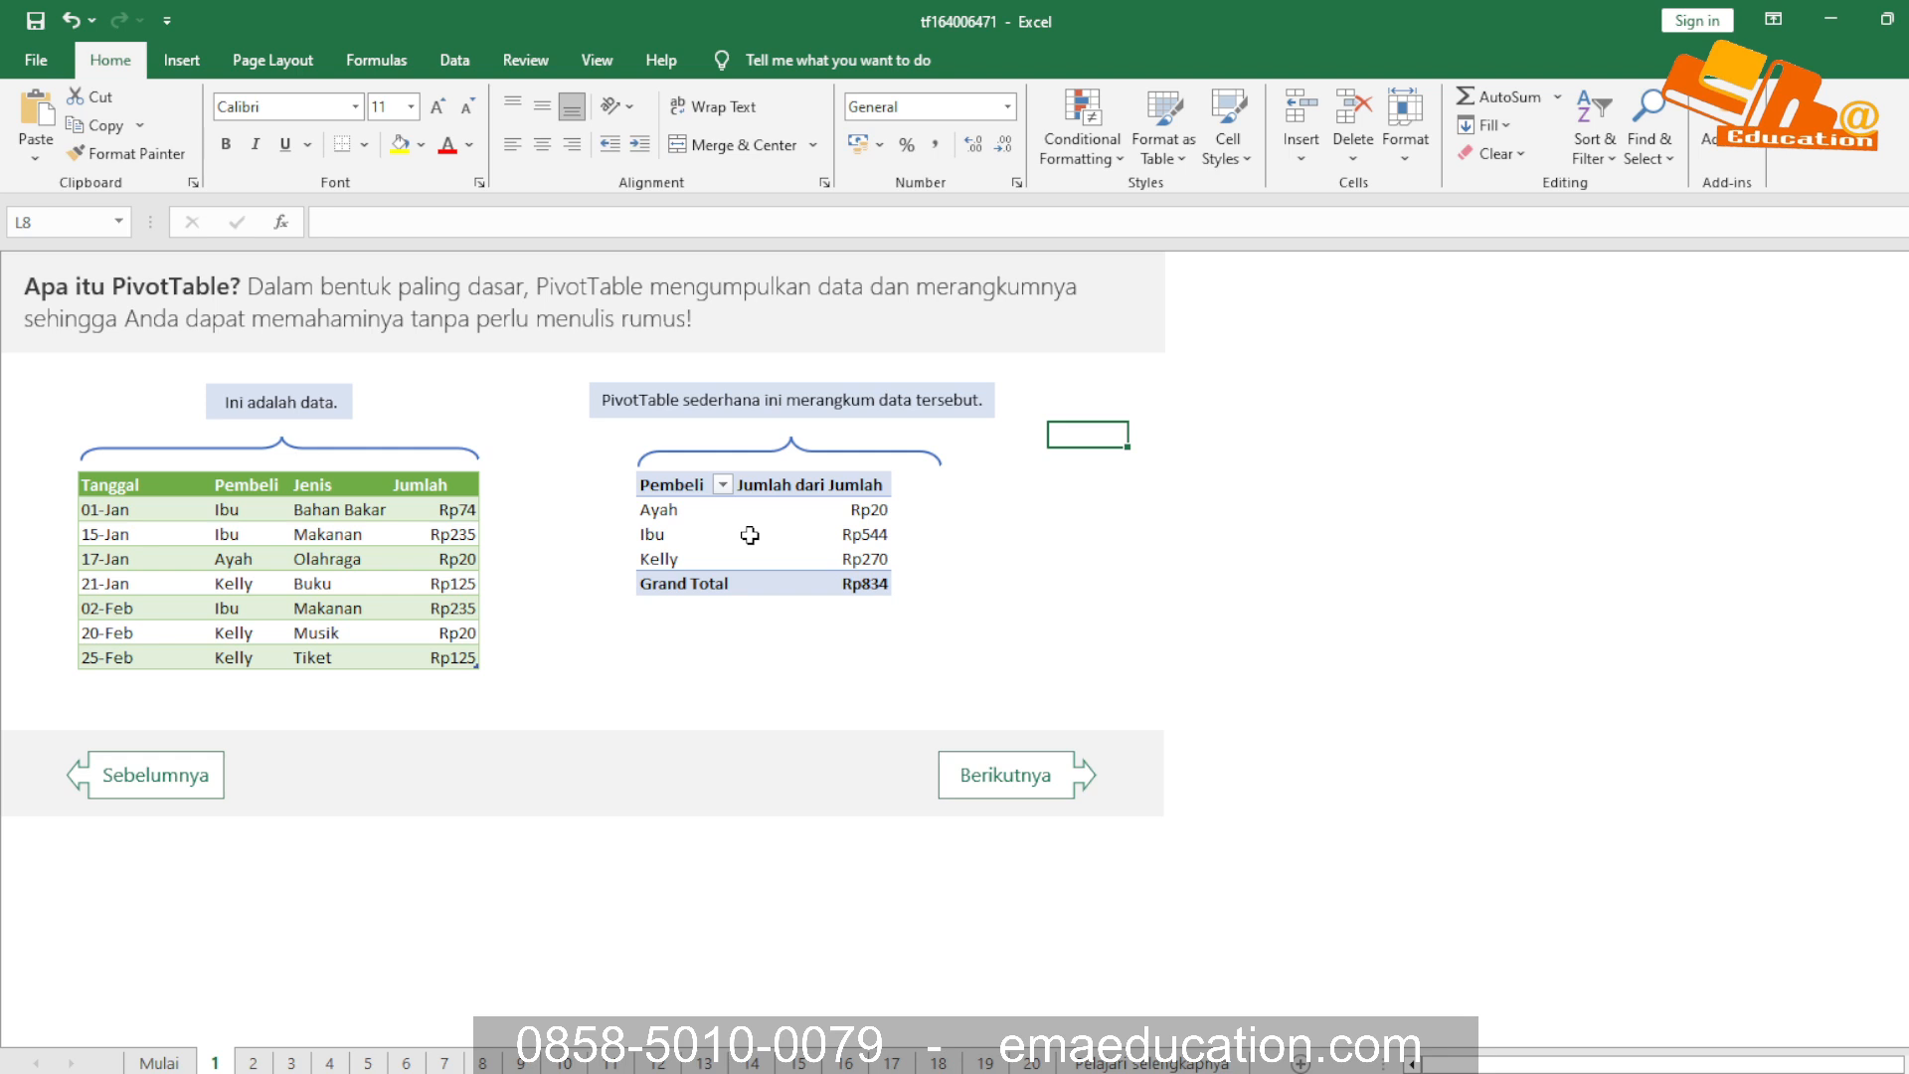
mouse_move(749, 535)
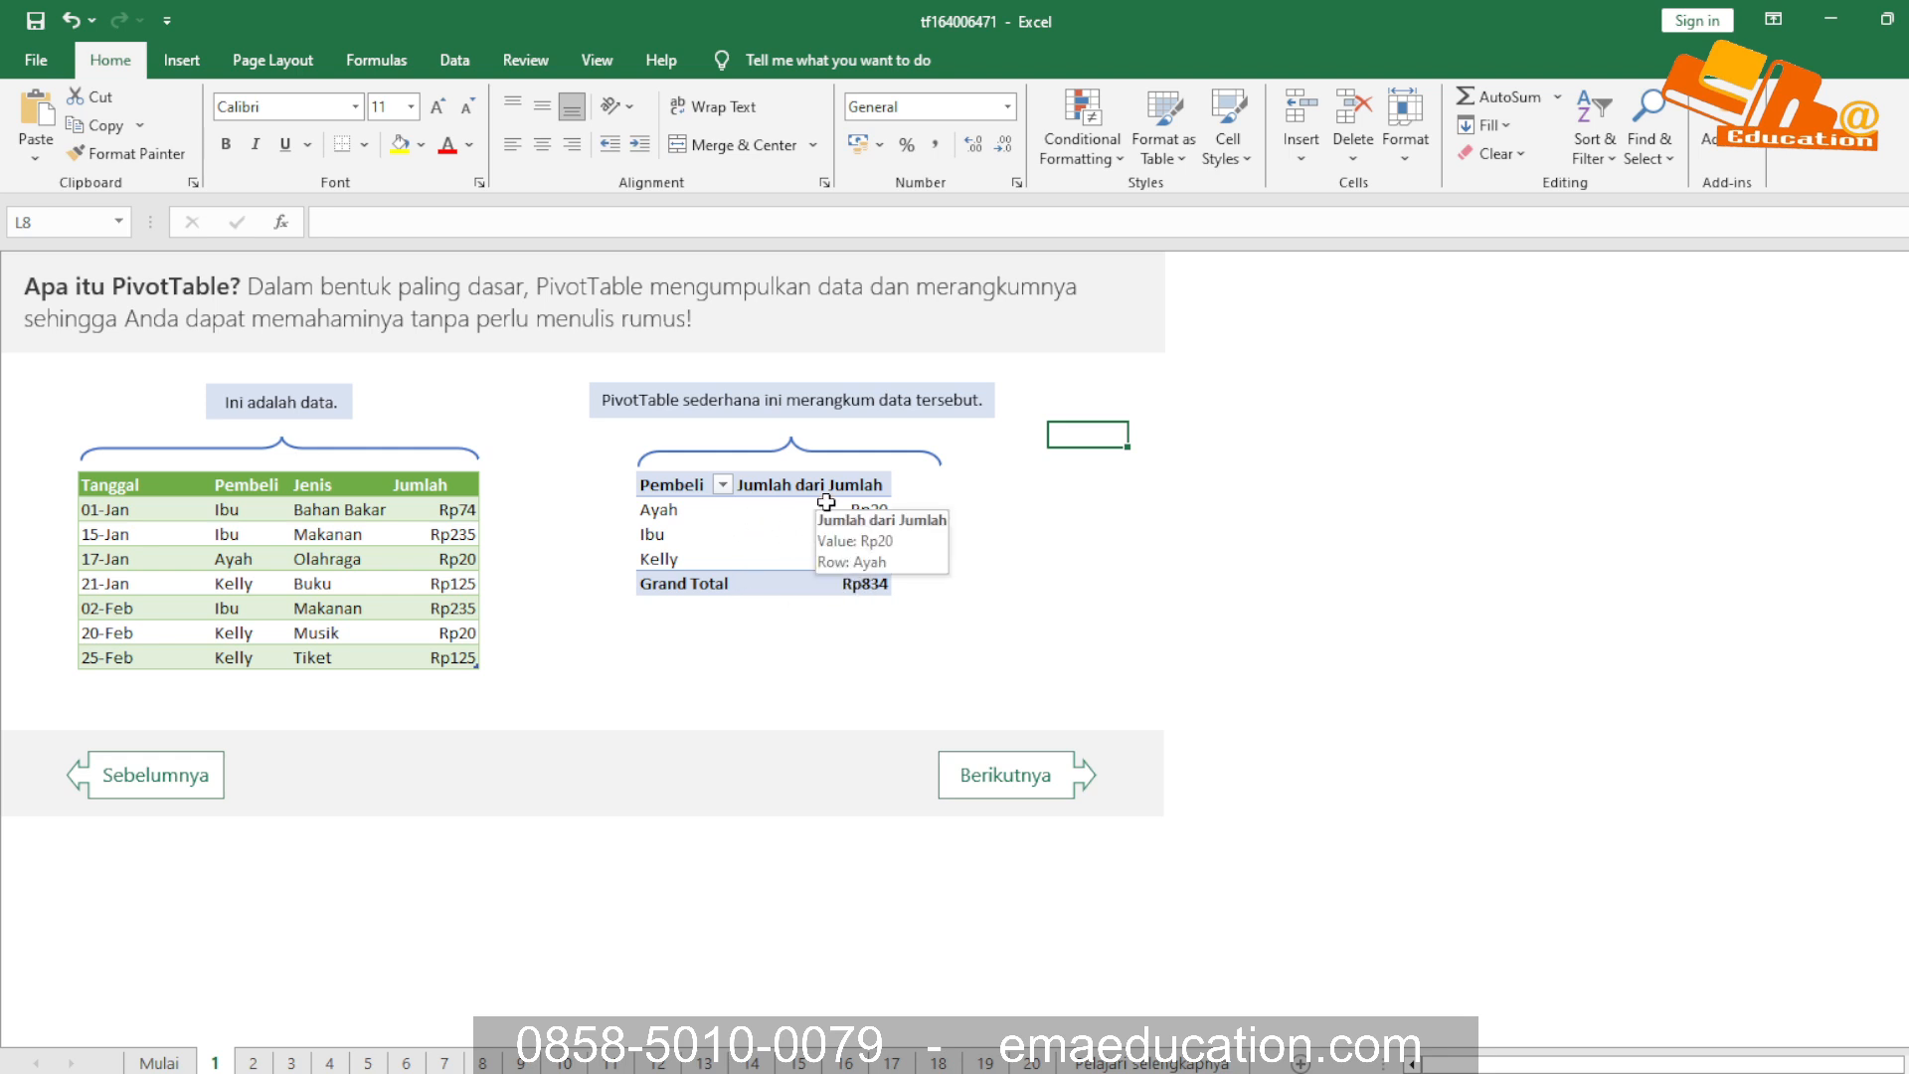
left_click(814, 531)
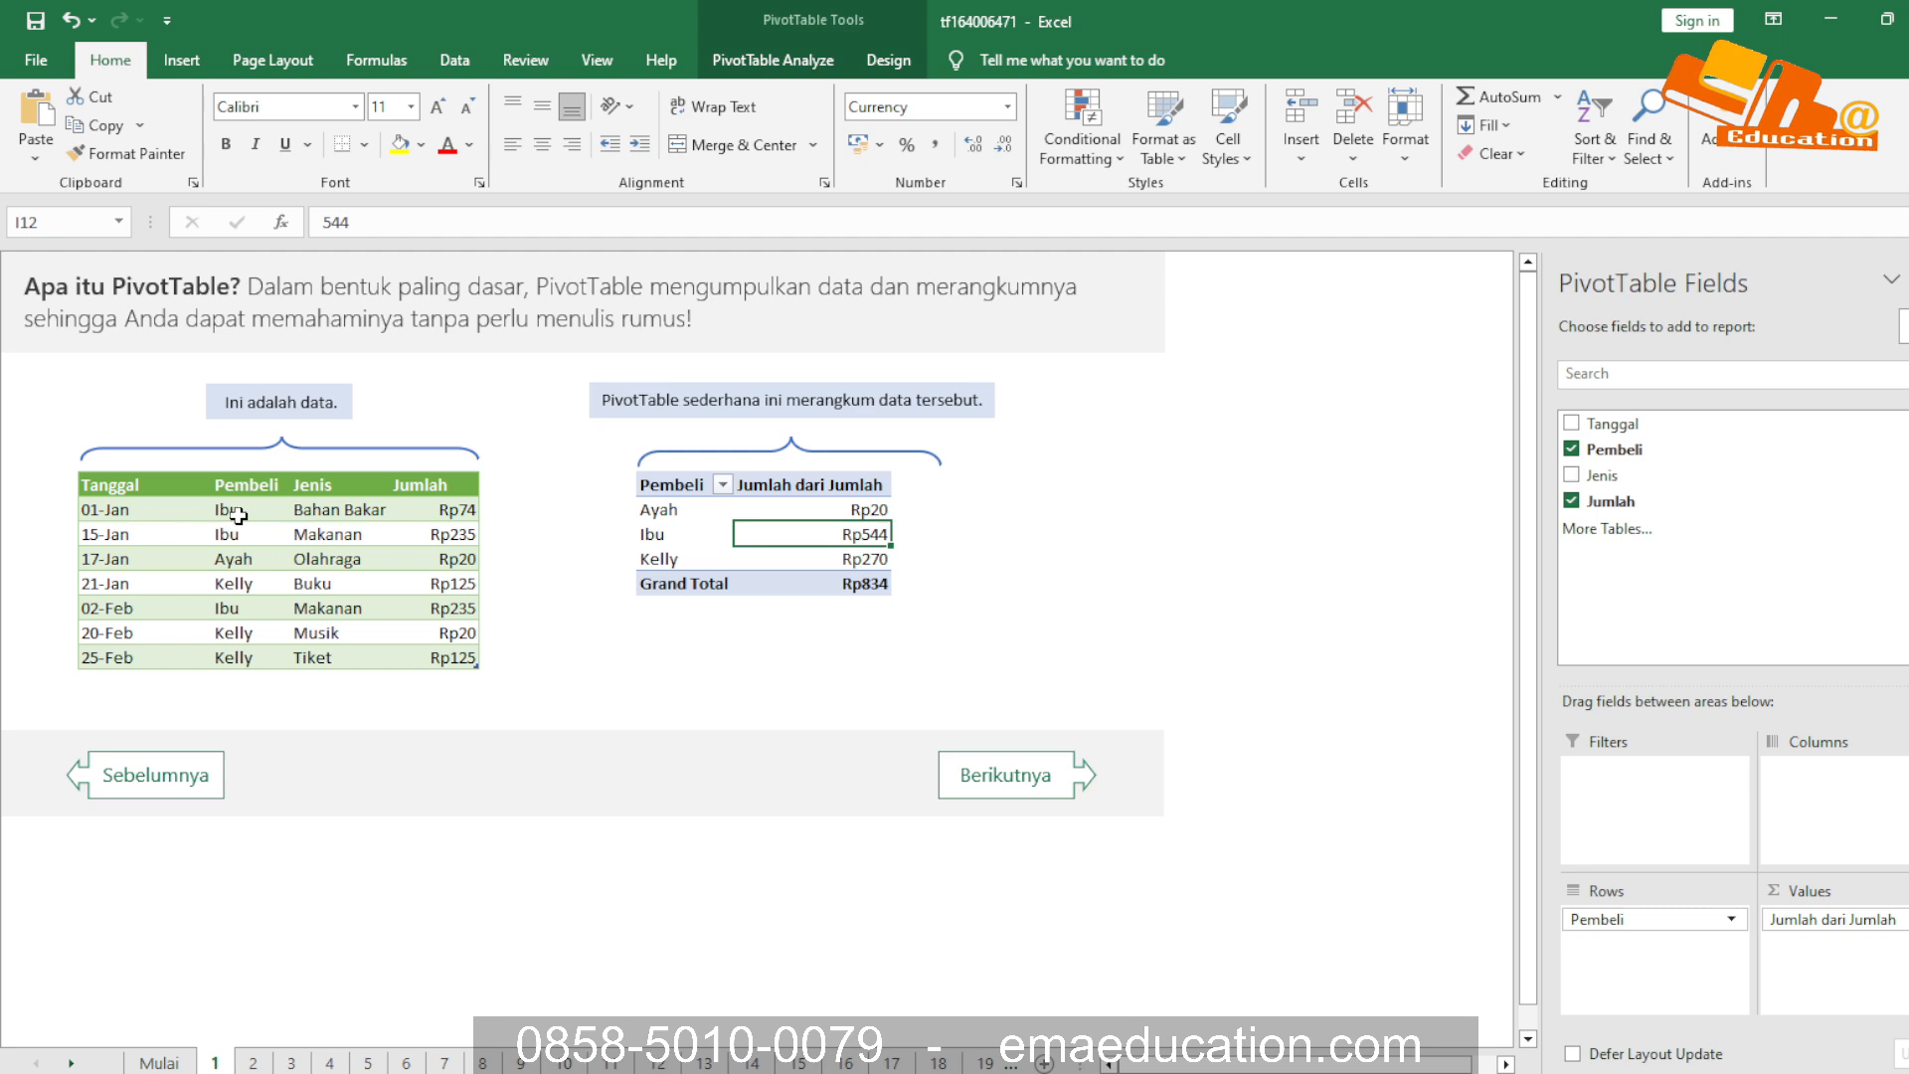
Examine the repeated buyer entries in the Pembeli column of the source data table
left_click(240, 515)
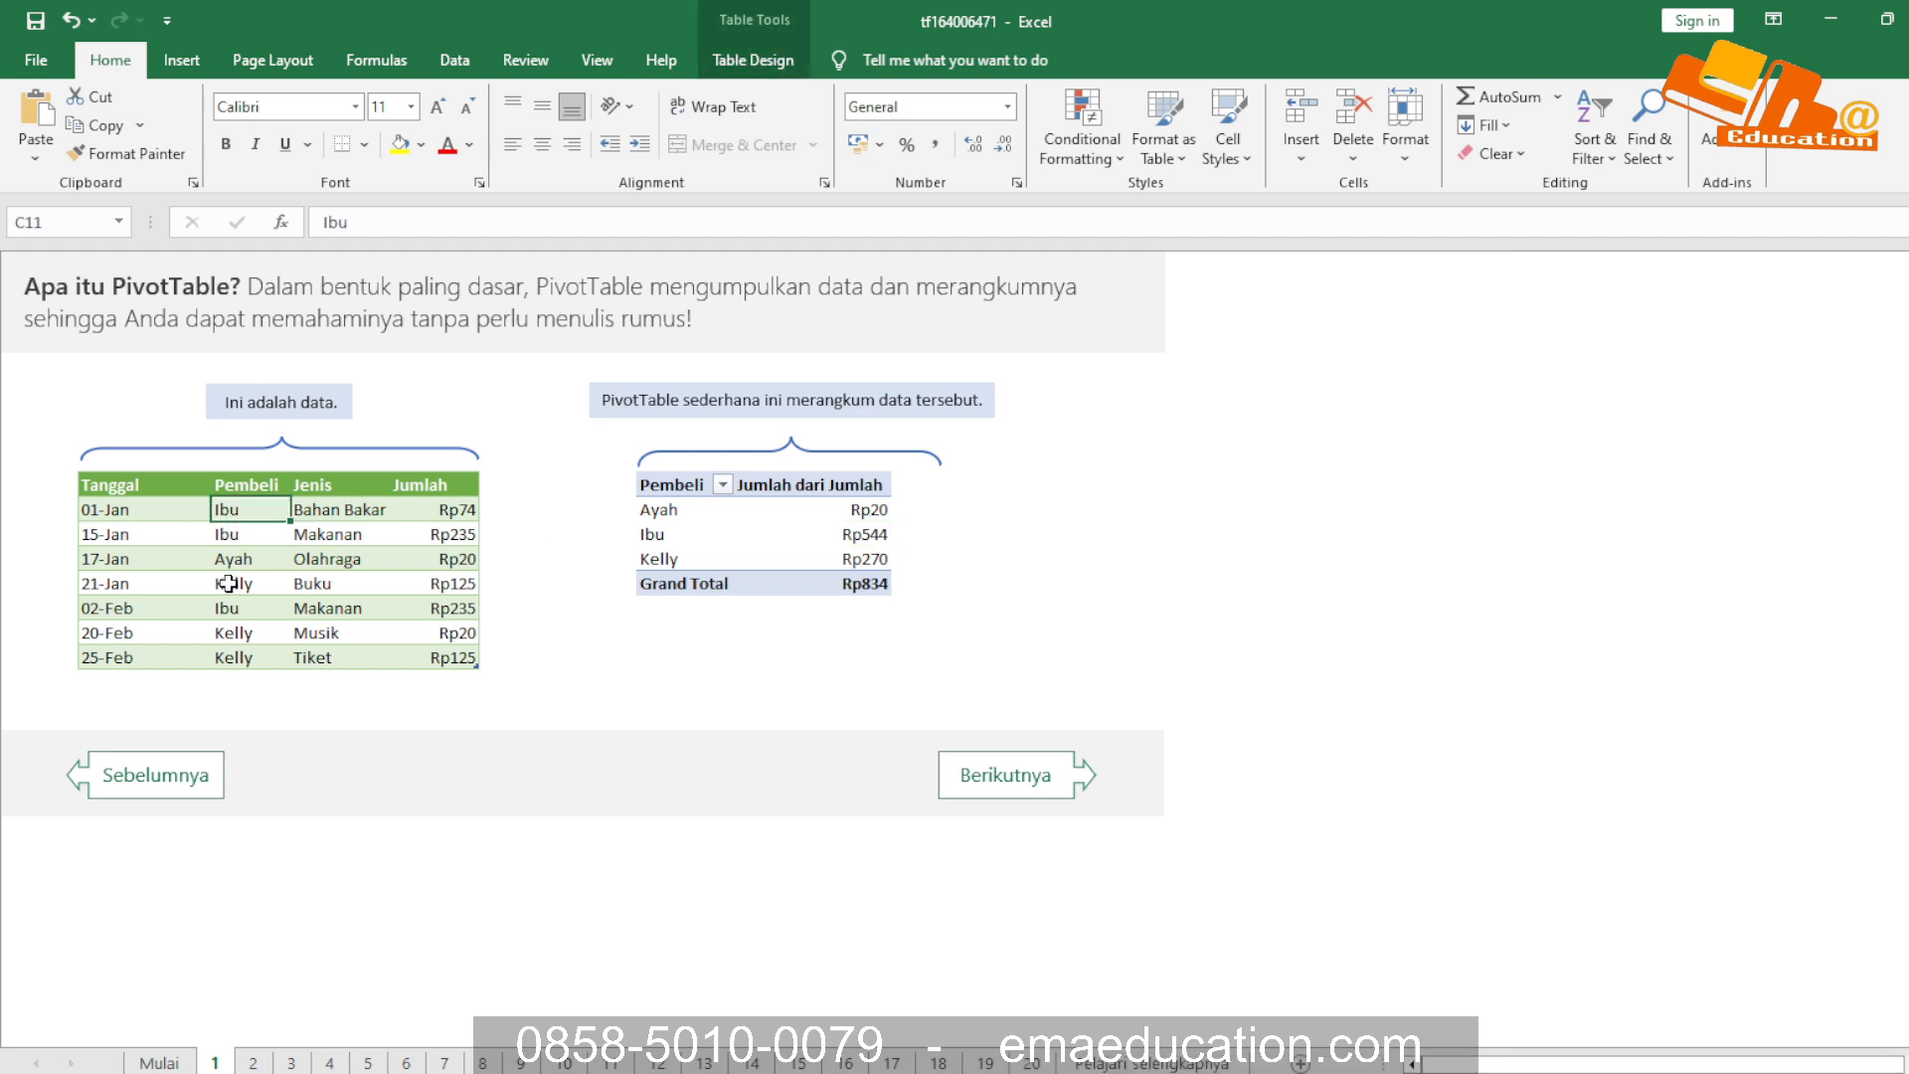
left_click(231, 585)
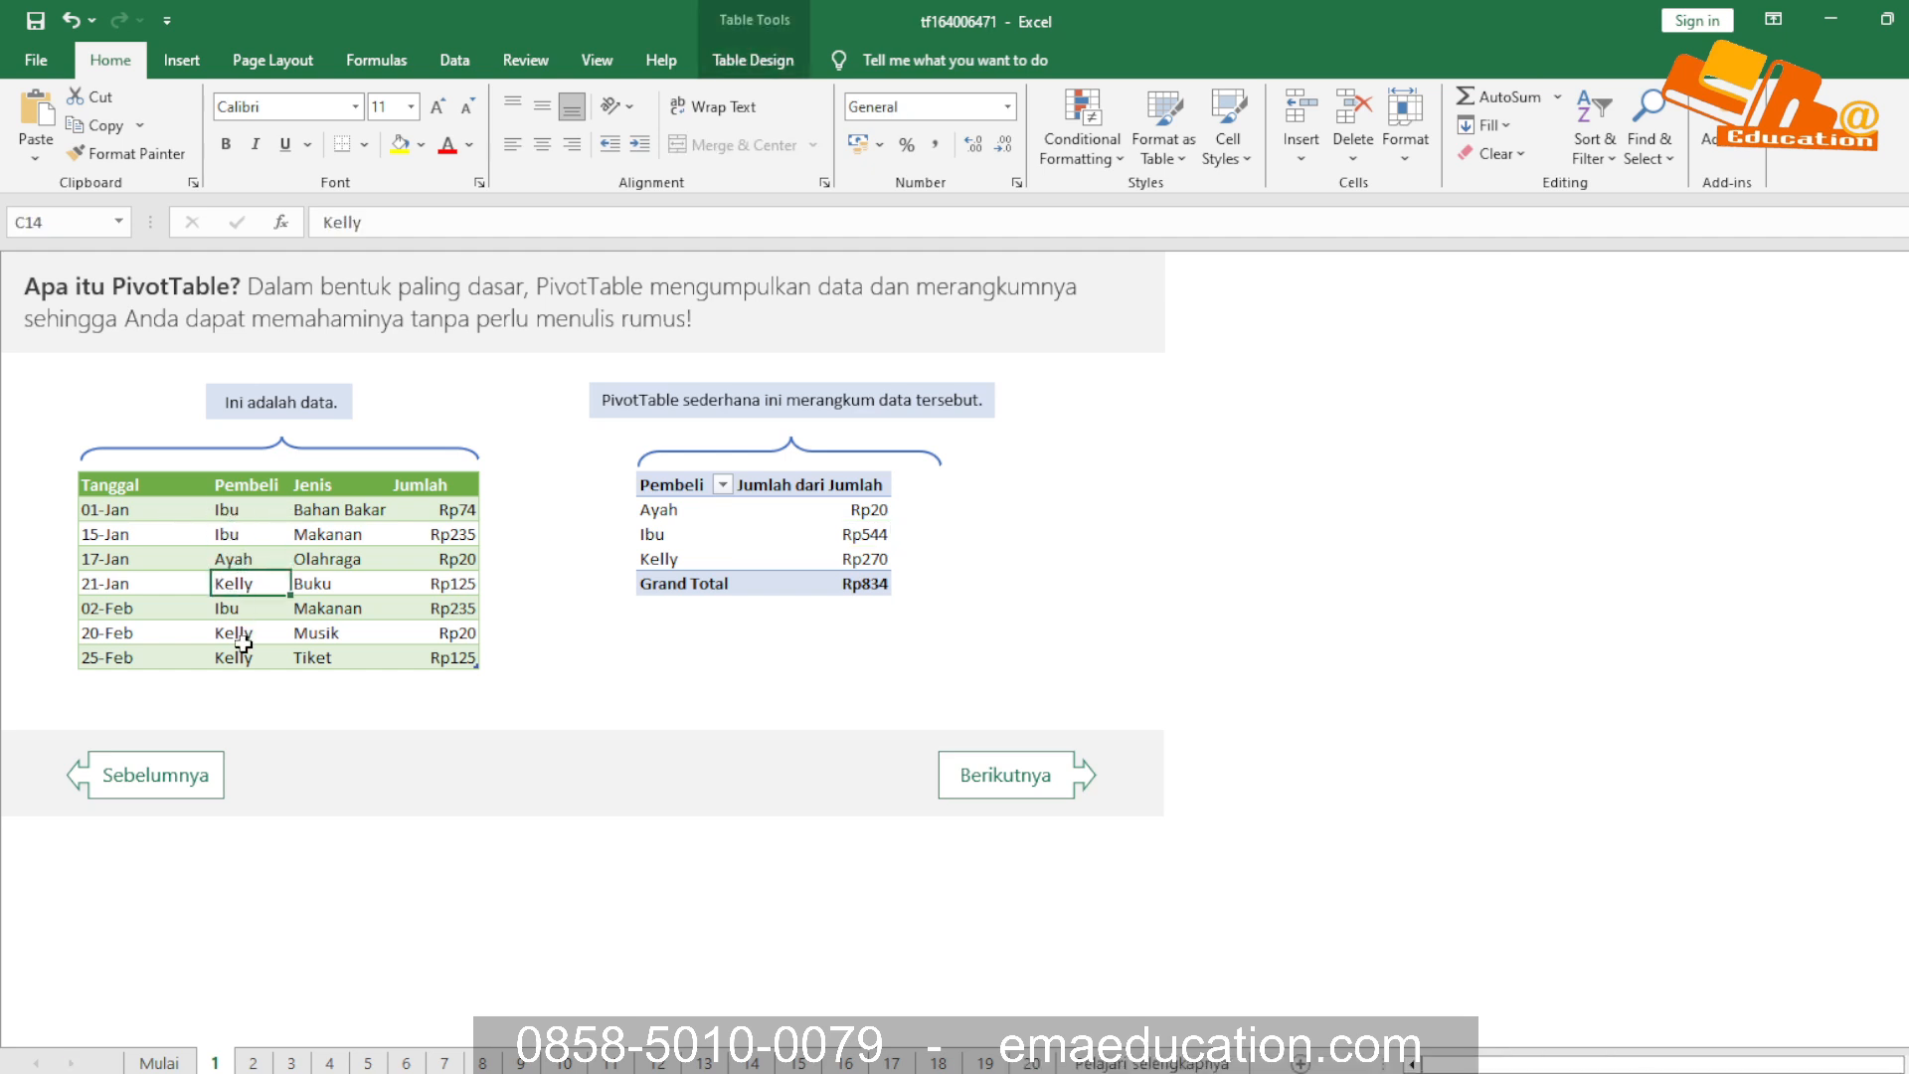
left_click(254, 658)
left_click(255, 636)
left_click(249, 584)
left_click(251, 531)
left_click(244, 509)
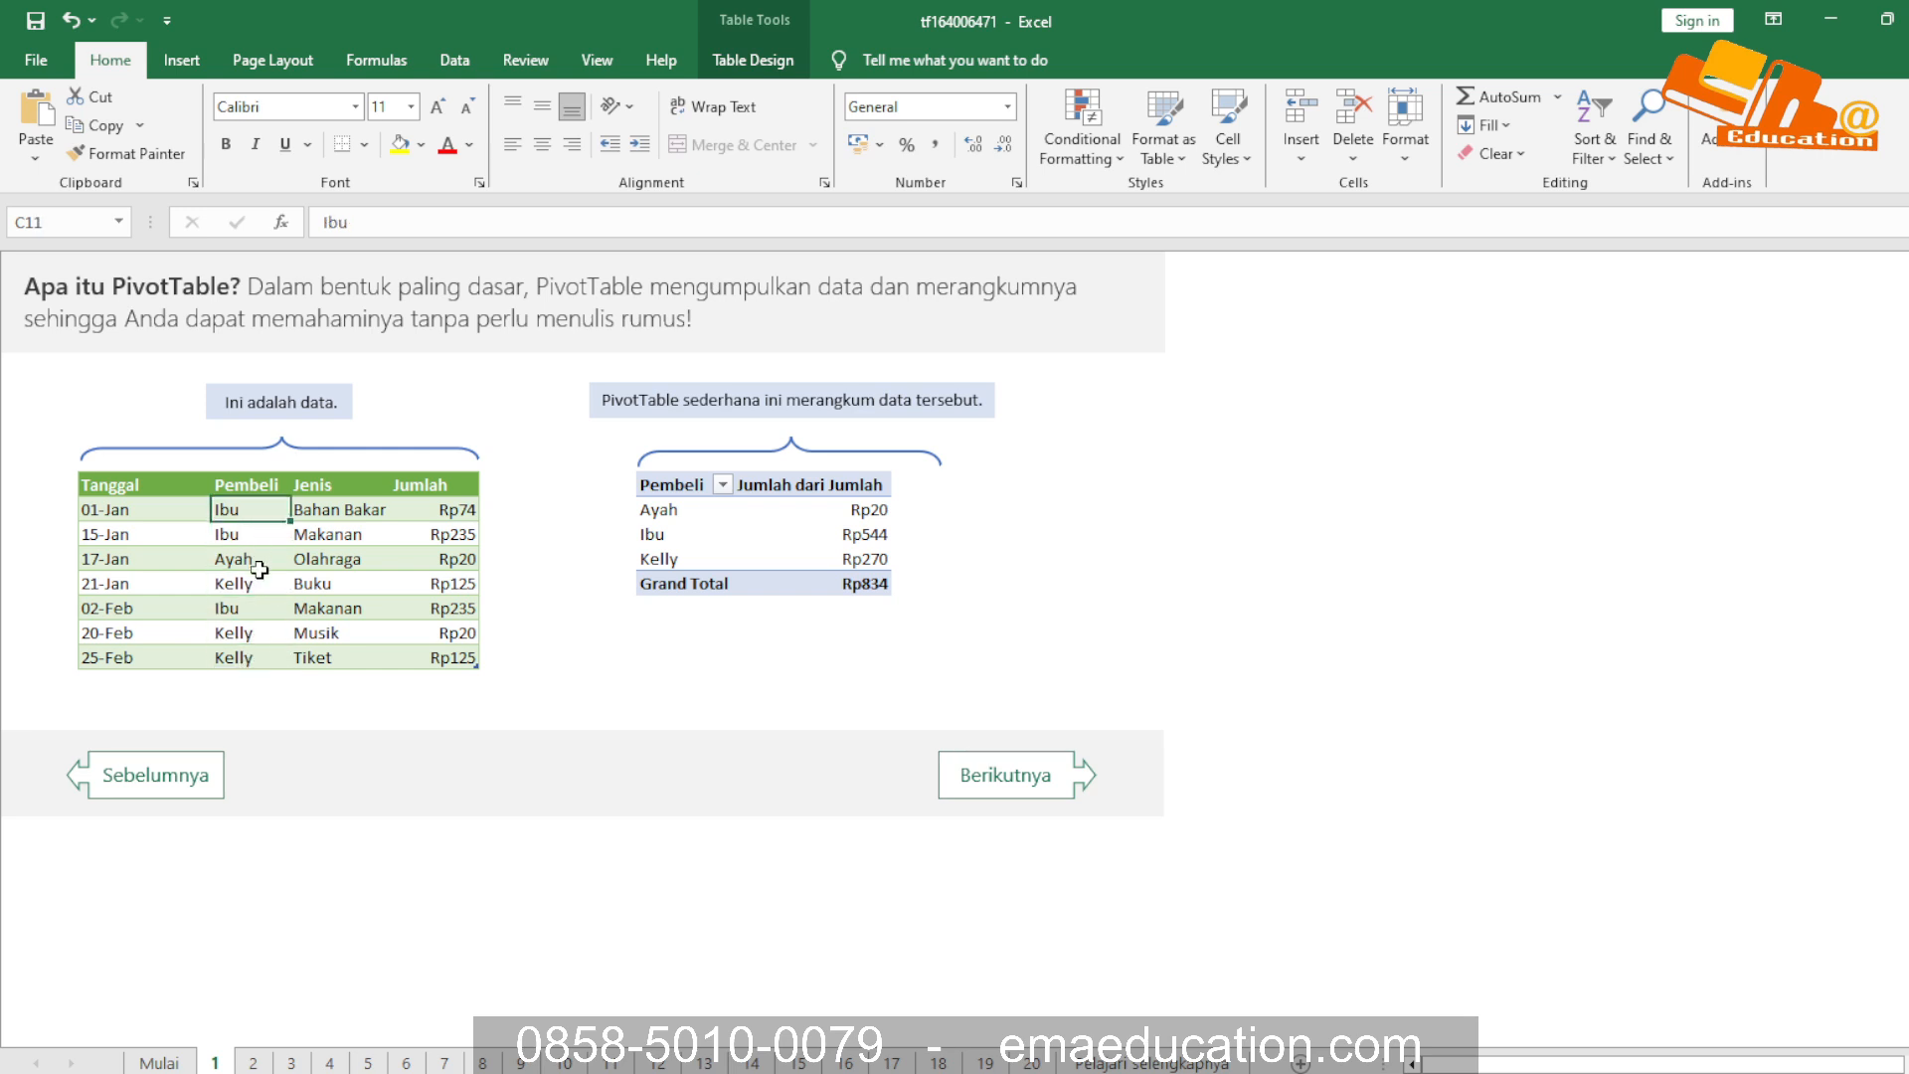
left_click(256, 536)
left_click(260, 581)
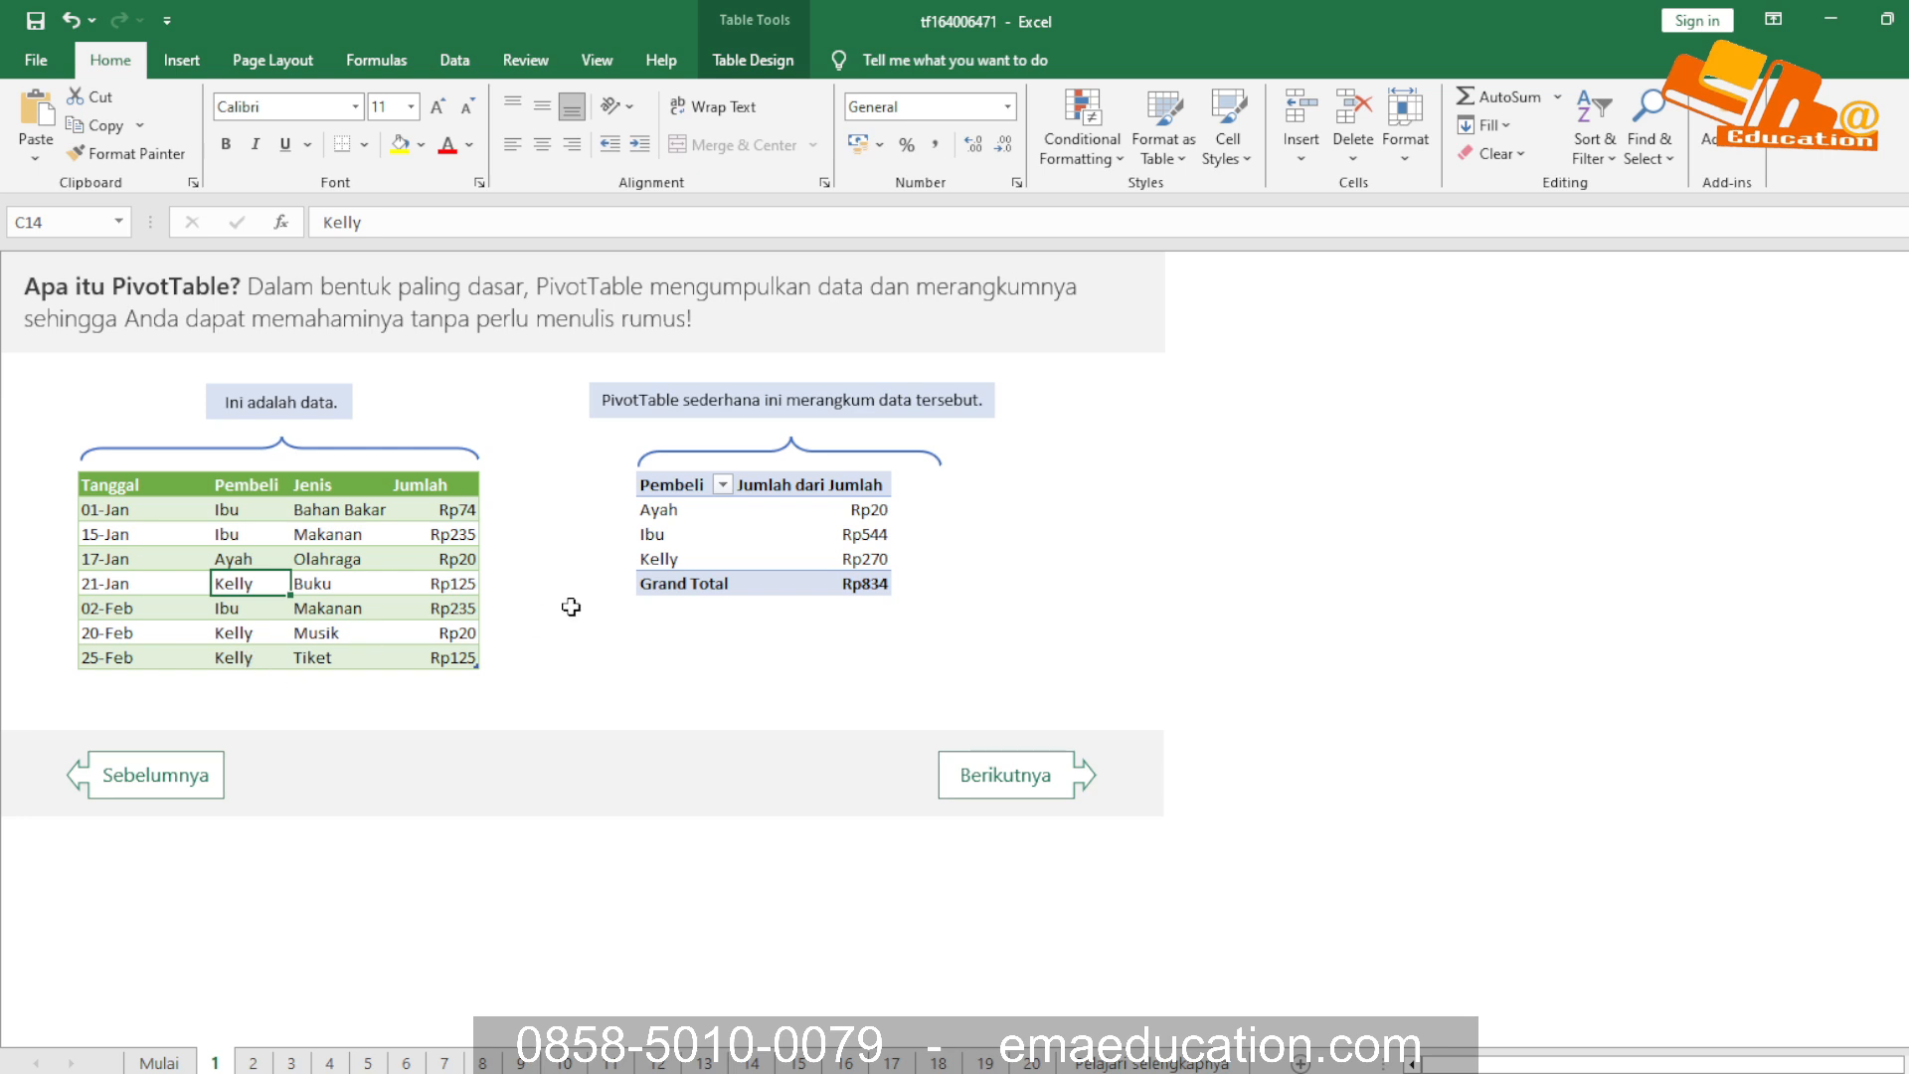
Inspect the simple PivotTable's buyer rows, its grand total and the fields it uses
left_click(663, 512)
left_click(828, 584)
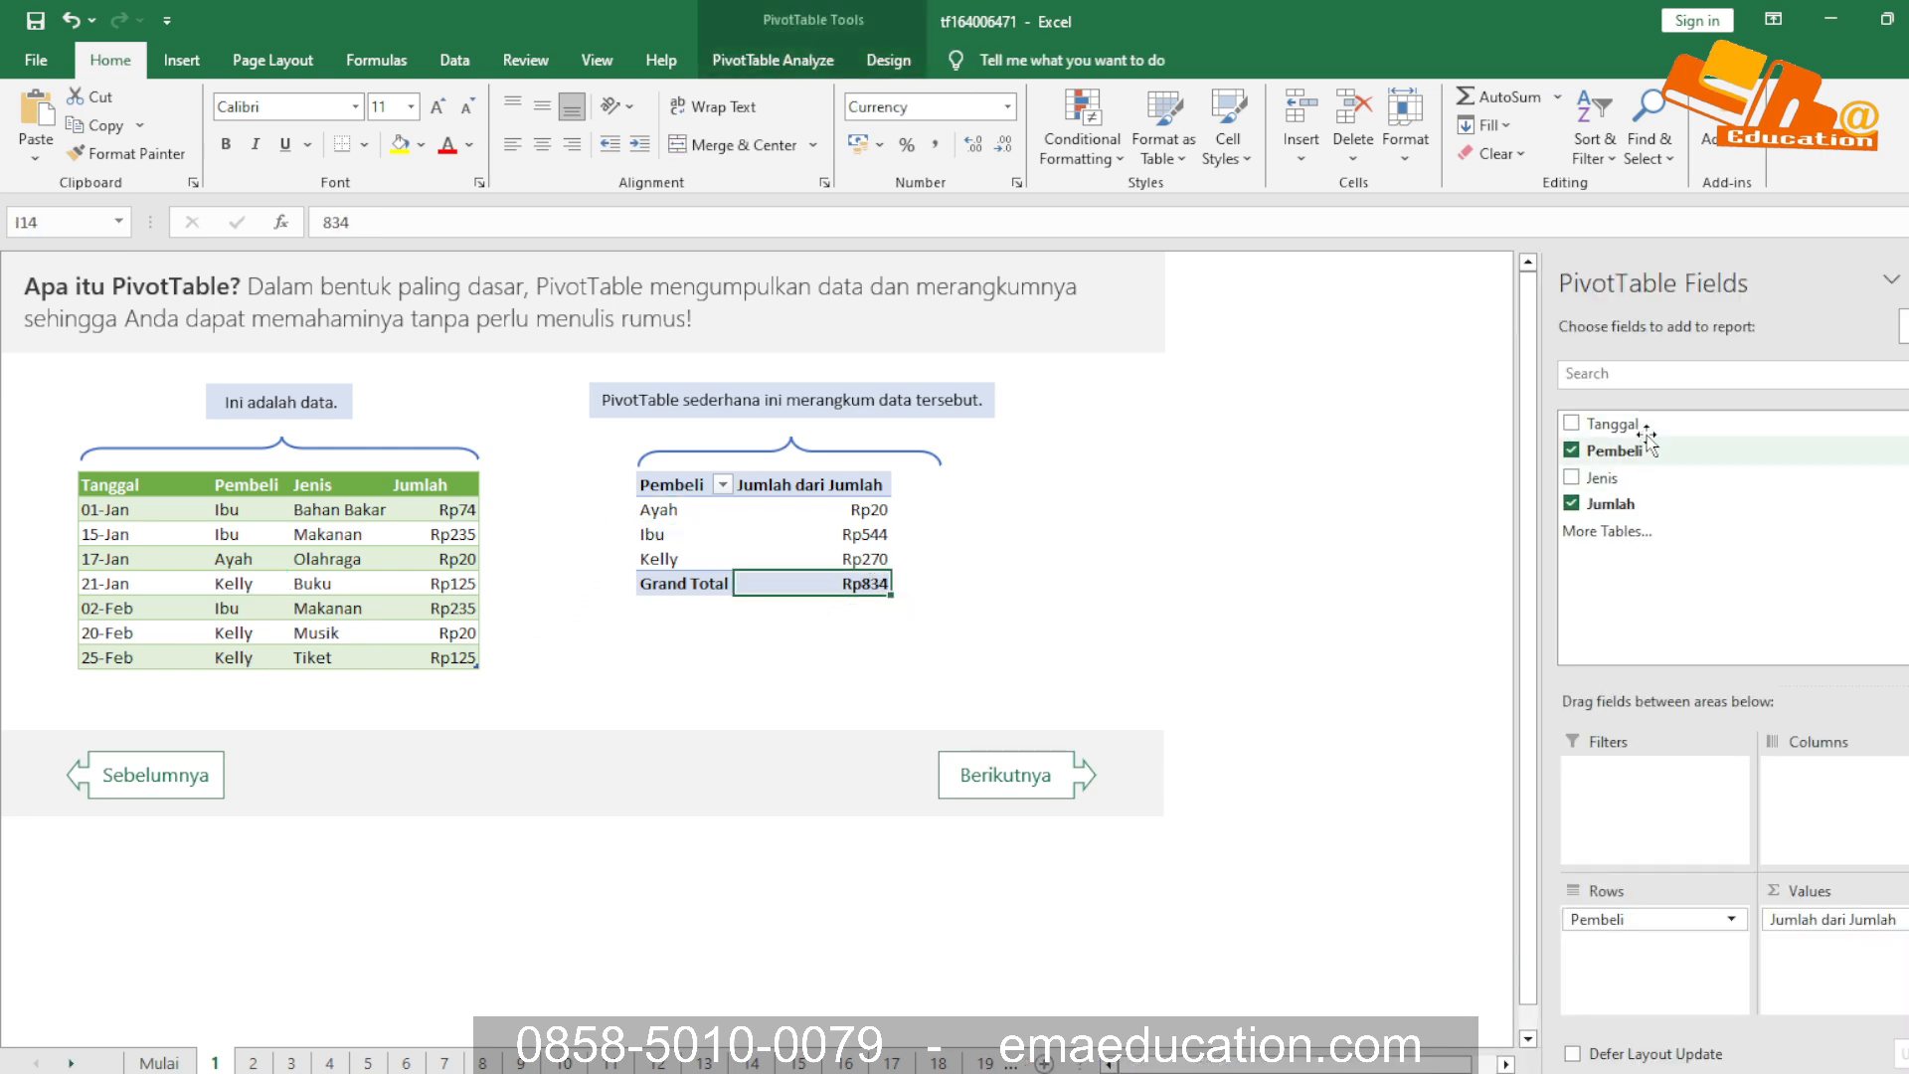
left_click(1142, 512)
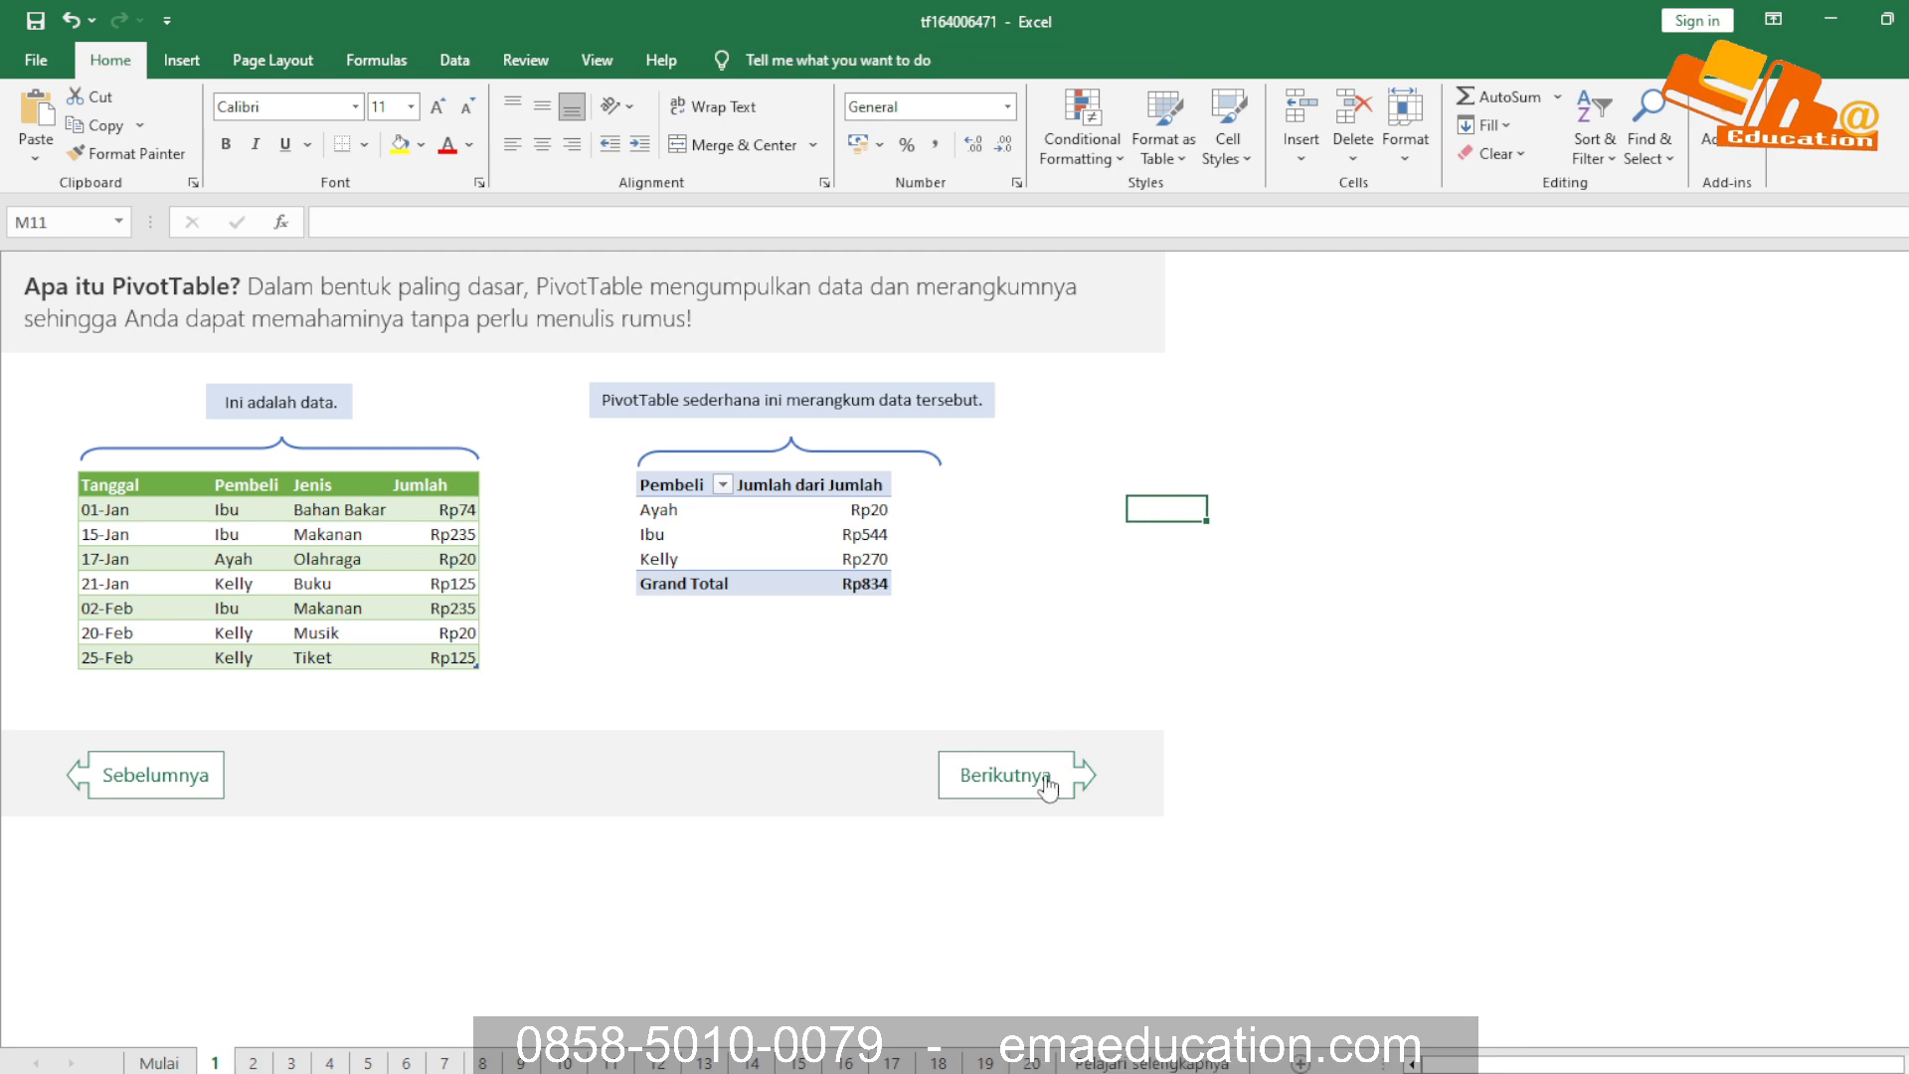
Go to the next lesson page and examine the complex PivotTable's purchase types and the grand total of each buyer
left_click(1044, 790)
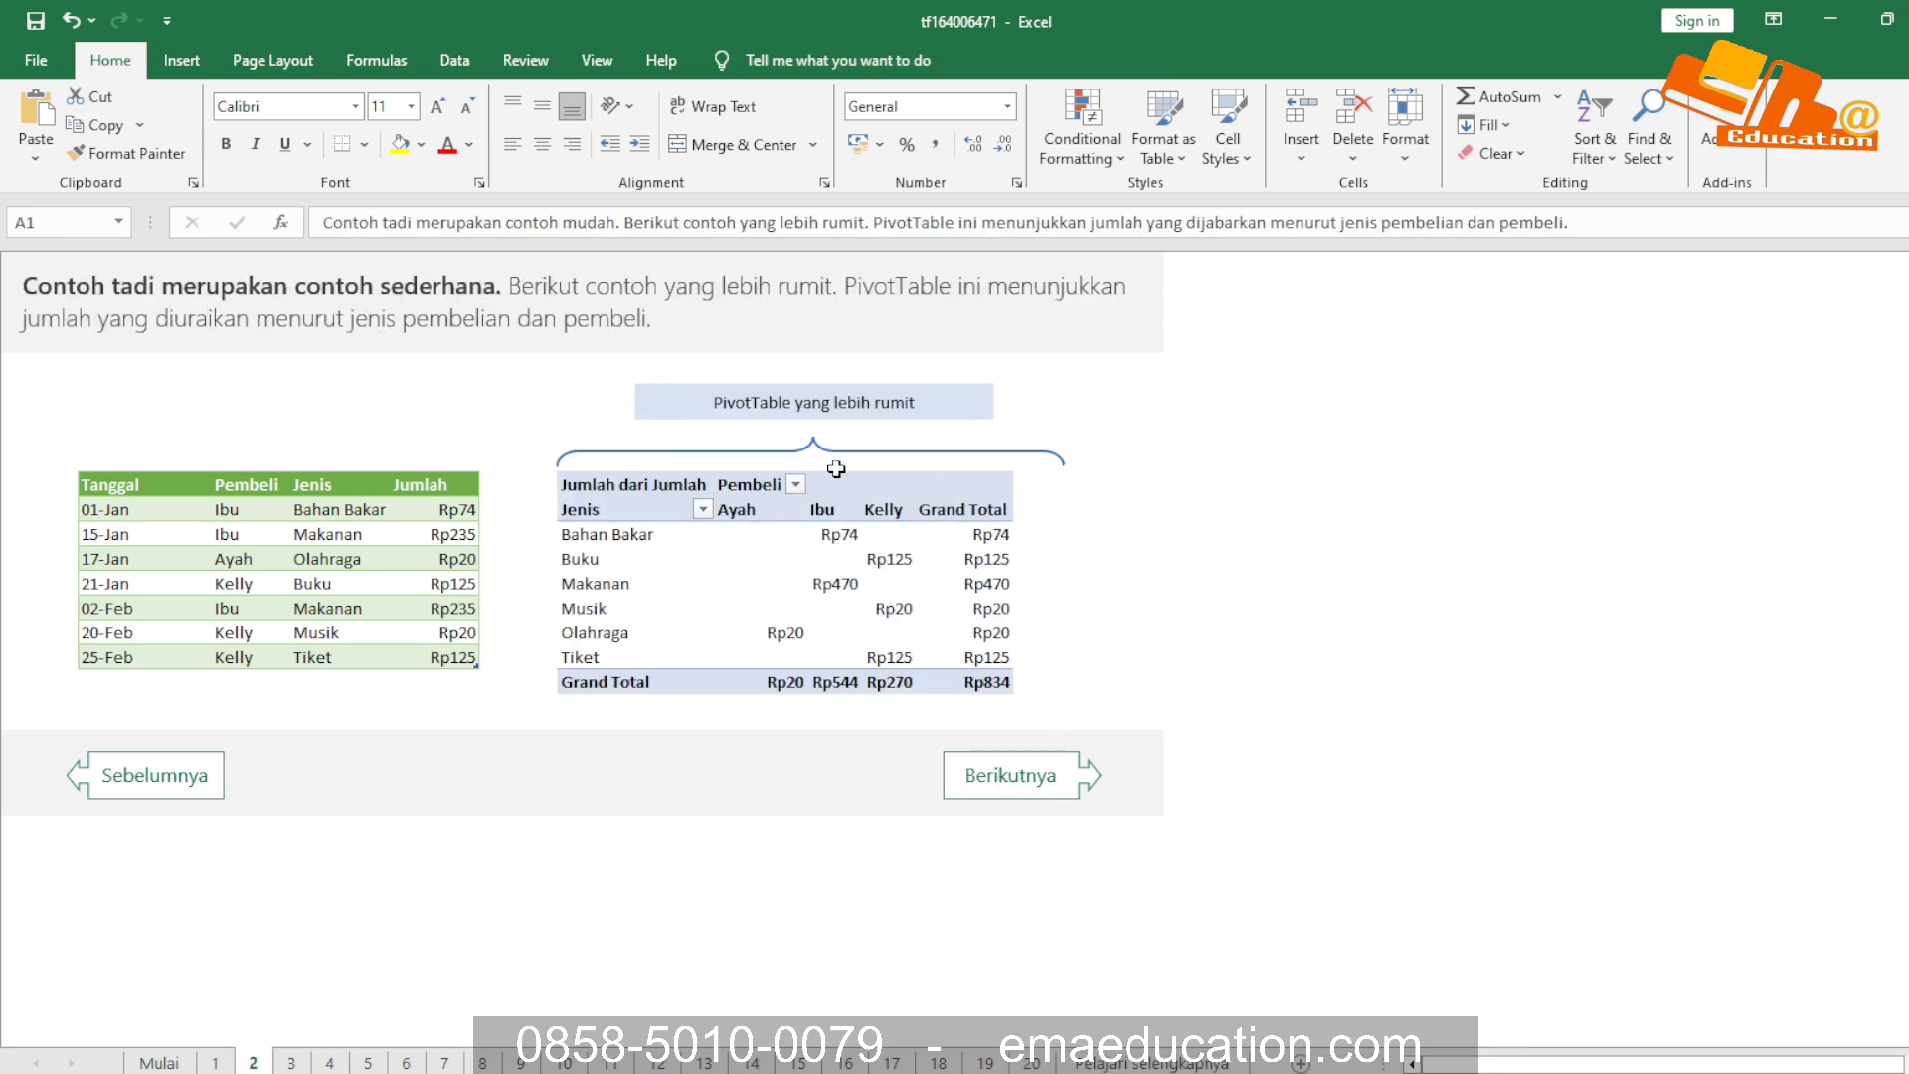
left_click(780, 398)
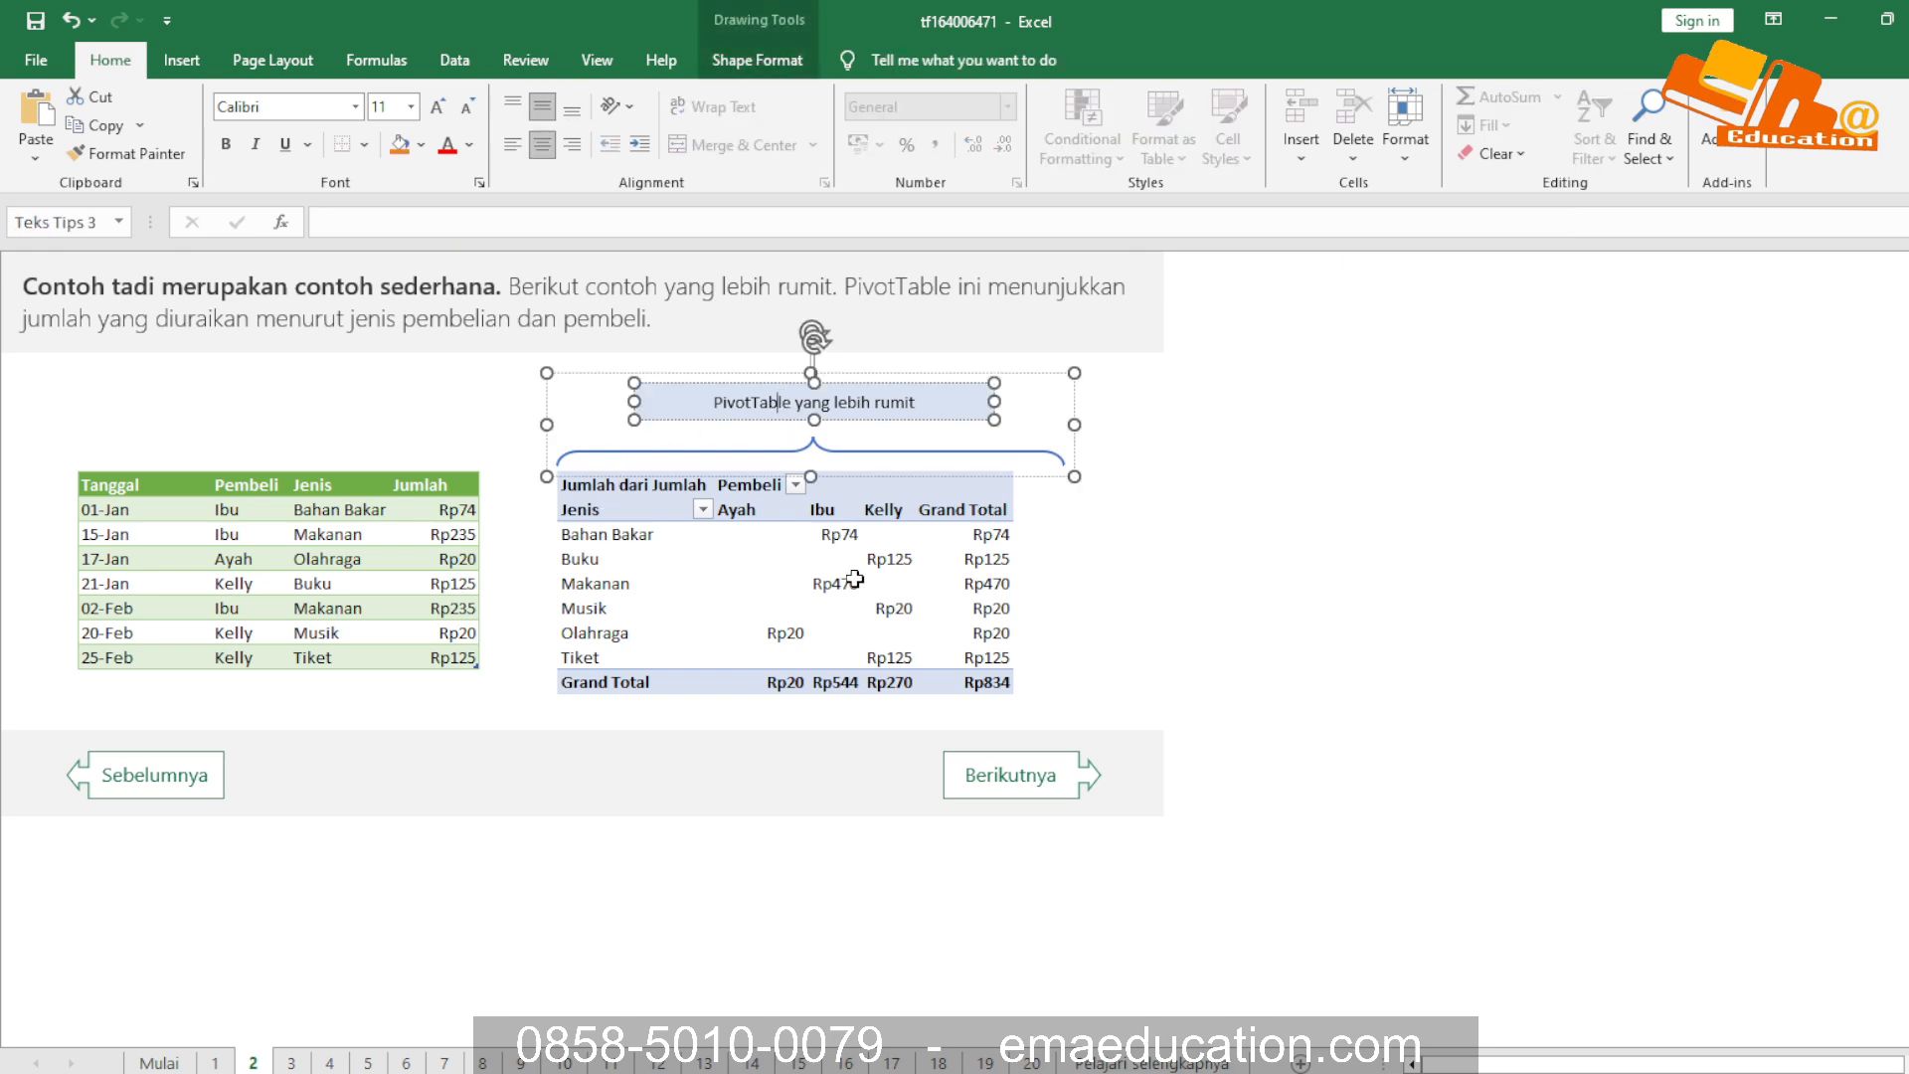
left_click(622, 548)
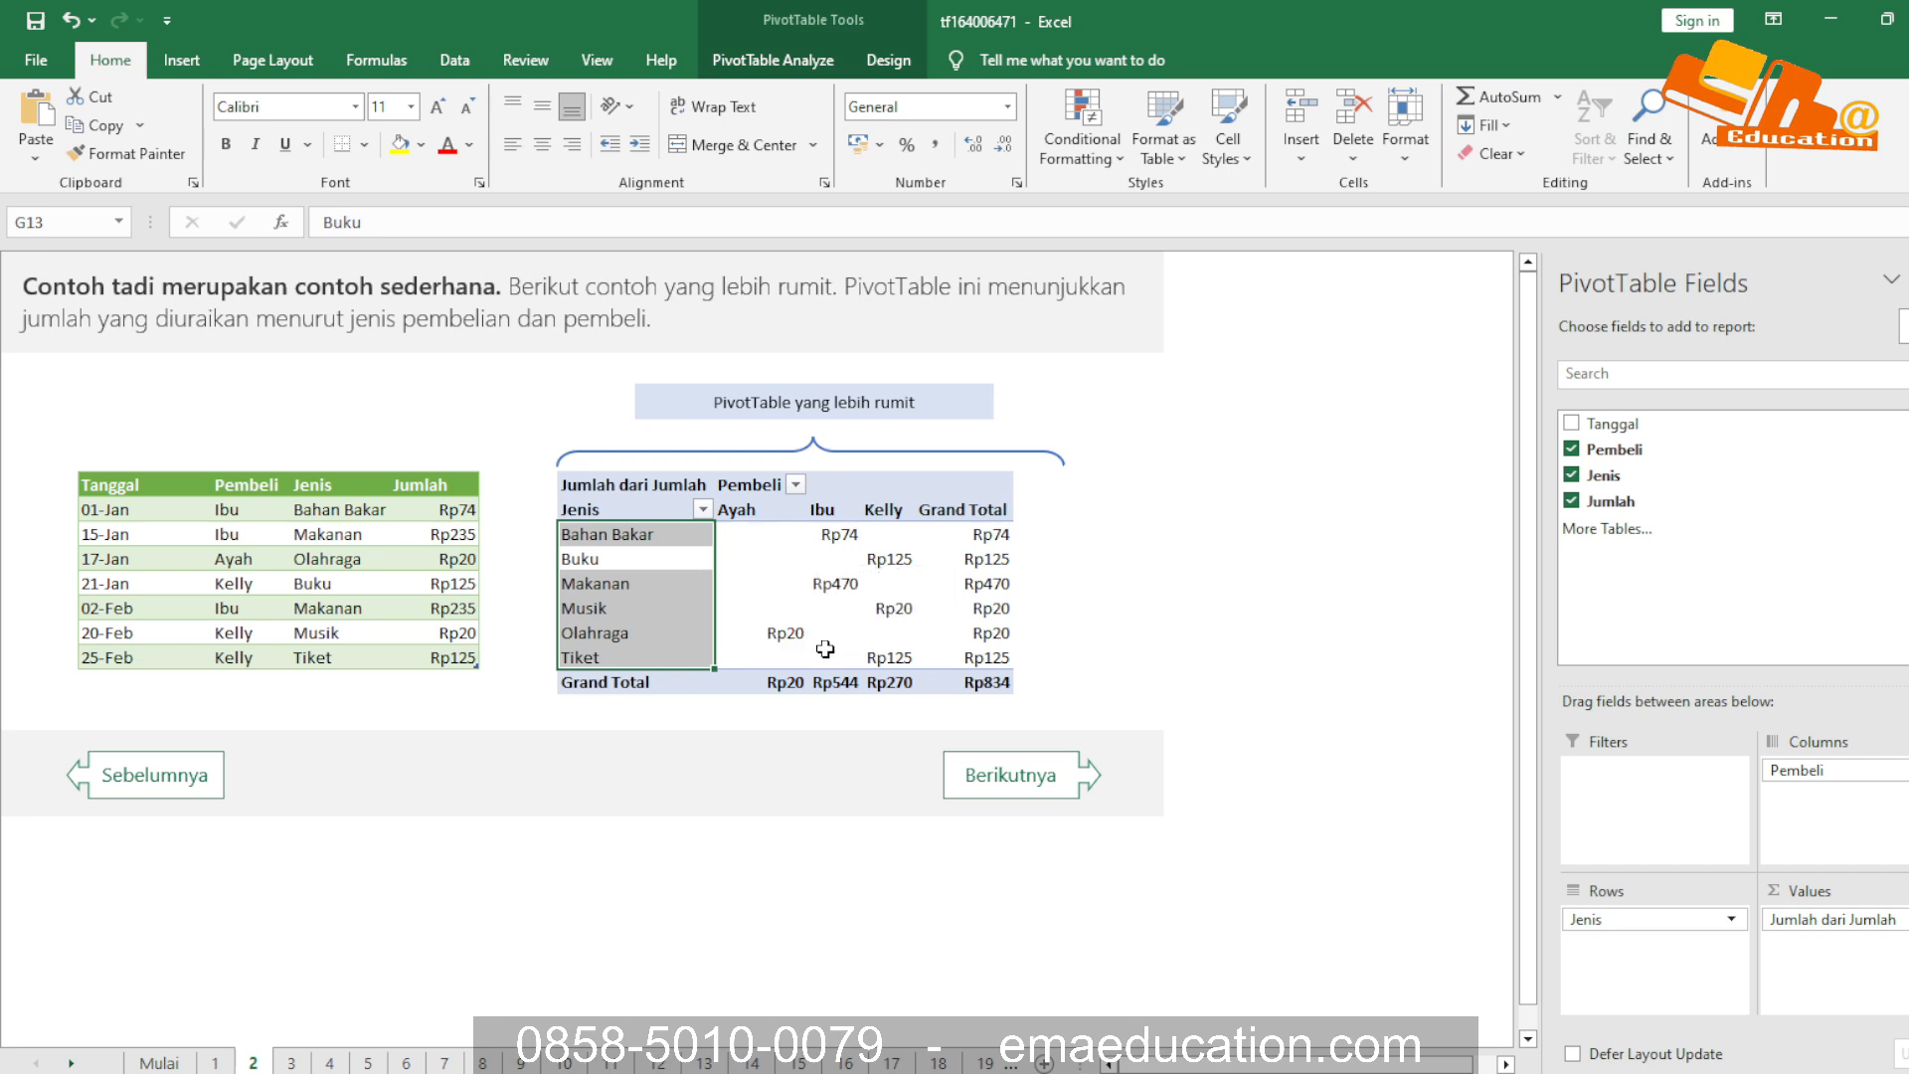
left_click(781, 633)
left_click(775, 683)
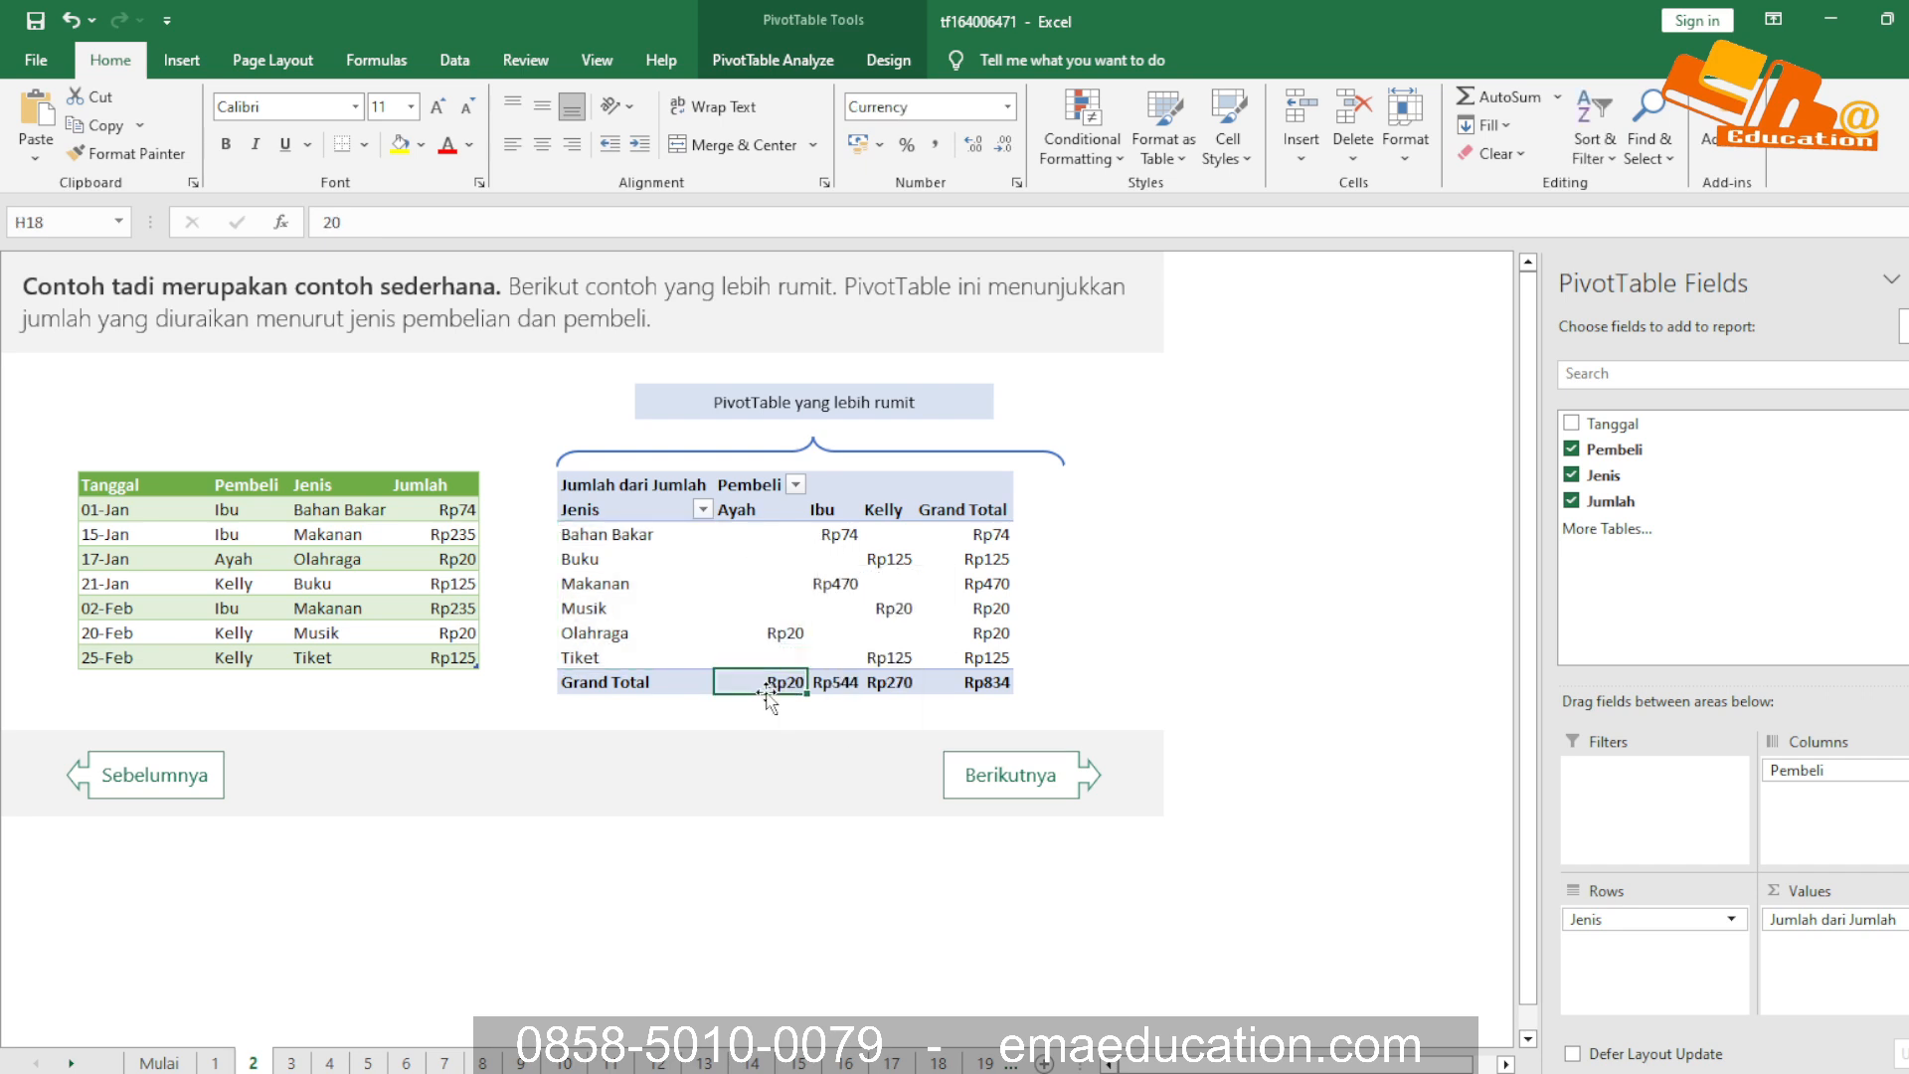
left_click(833, 686)
left_click(910, 684)
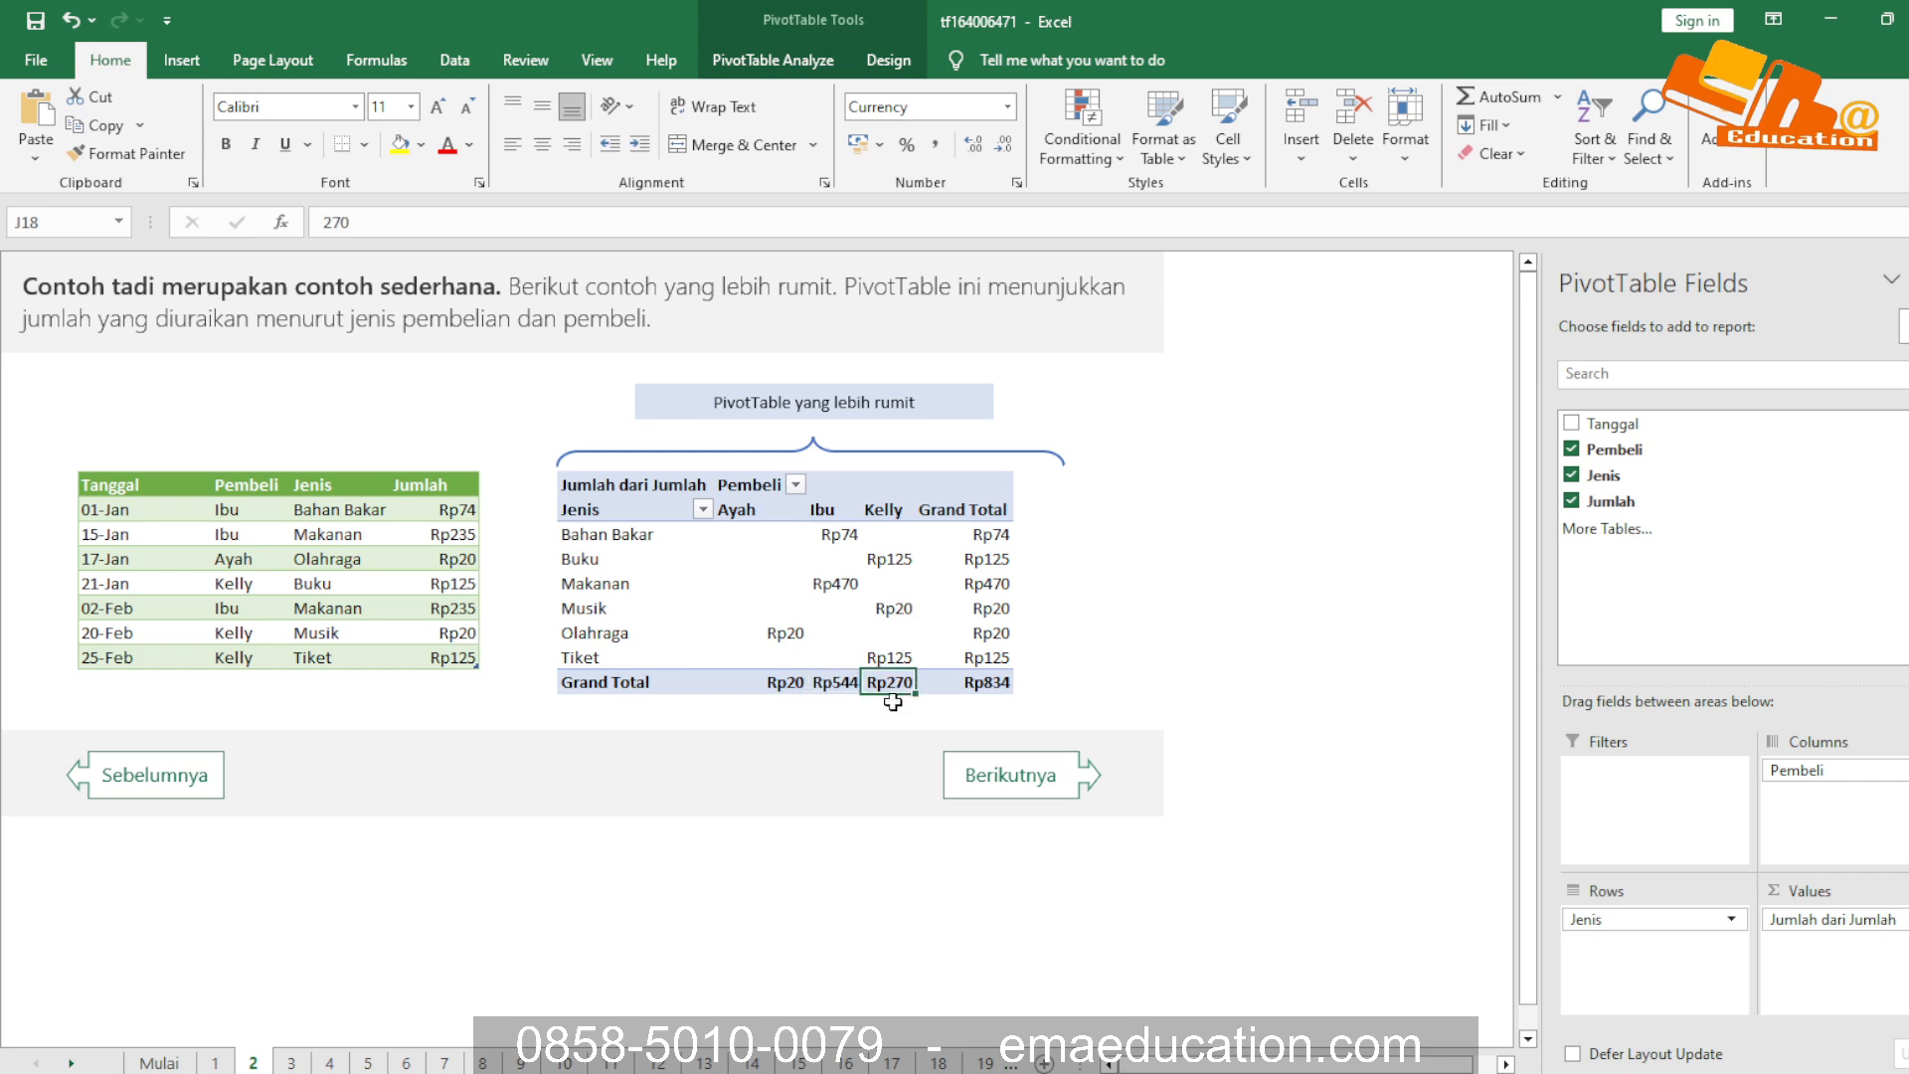
Check the row grand totals for purchase types such as Bahan Bakar and Makanan in the complex PivotTable
left_click(641, 534)
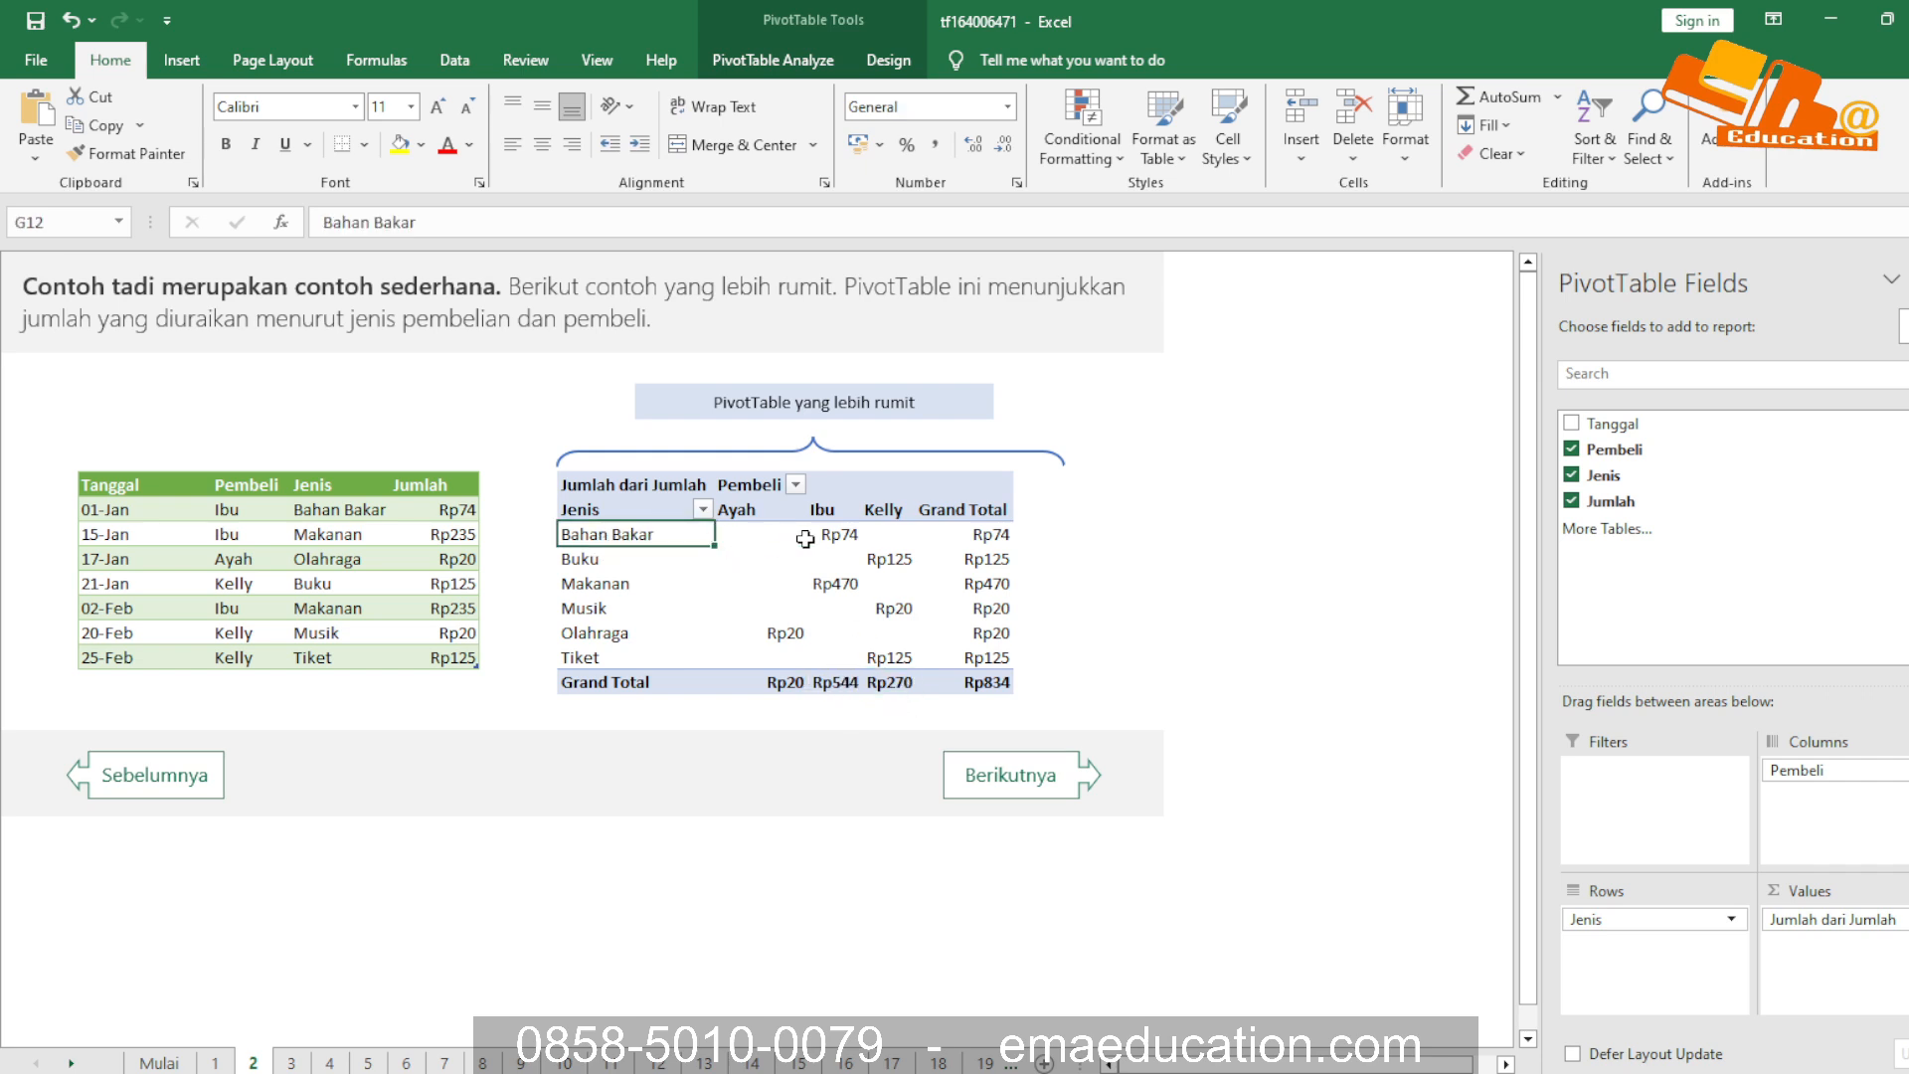
left_click(992, 535)
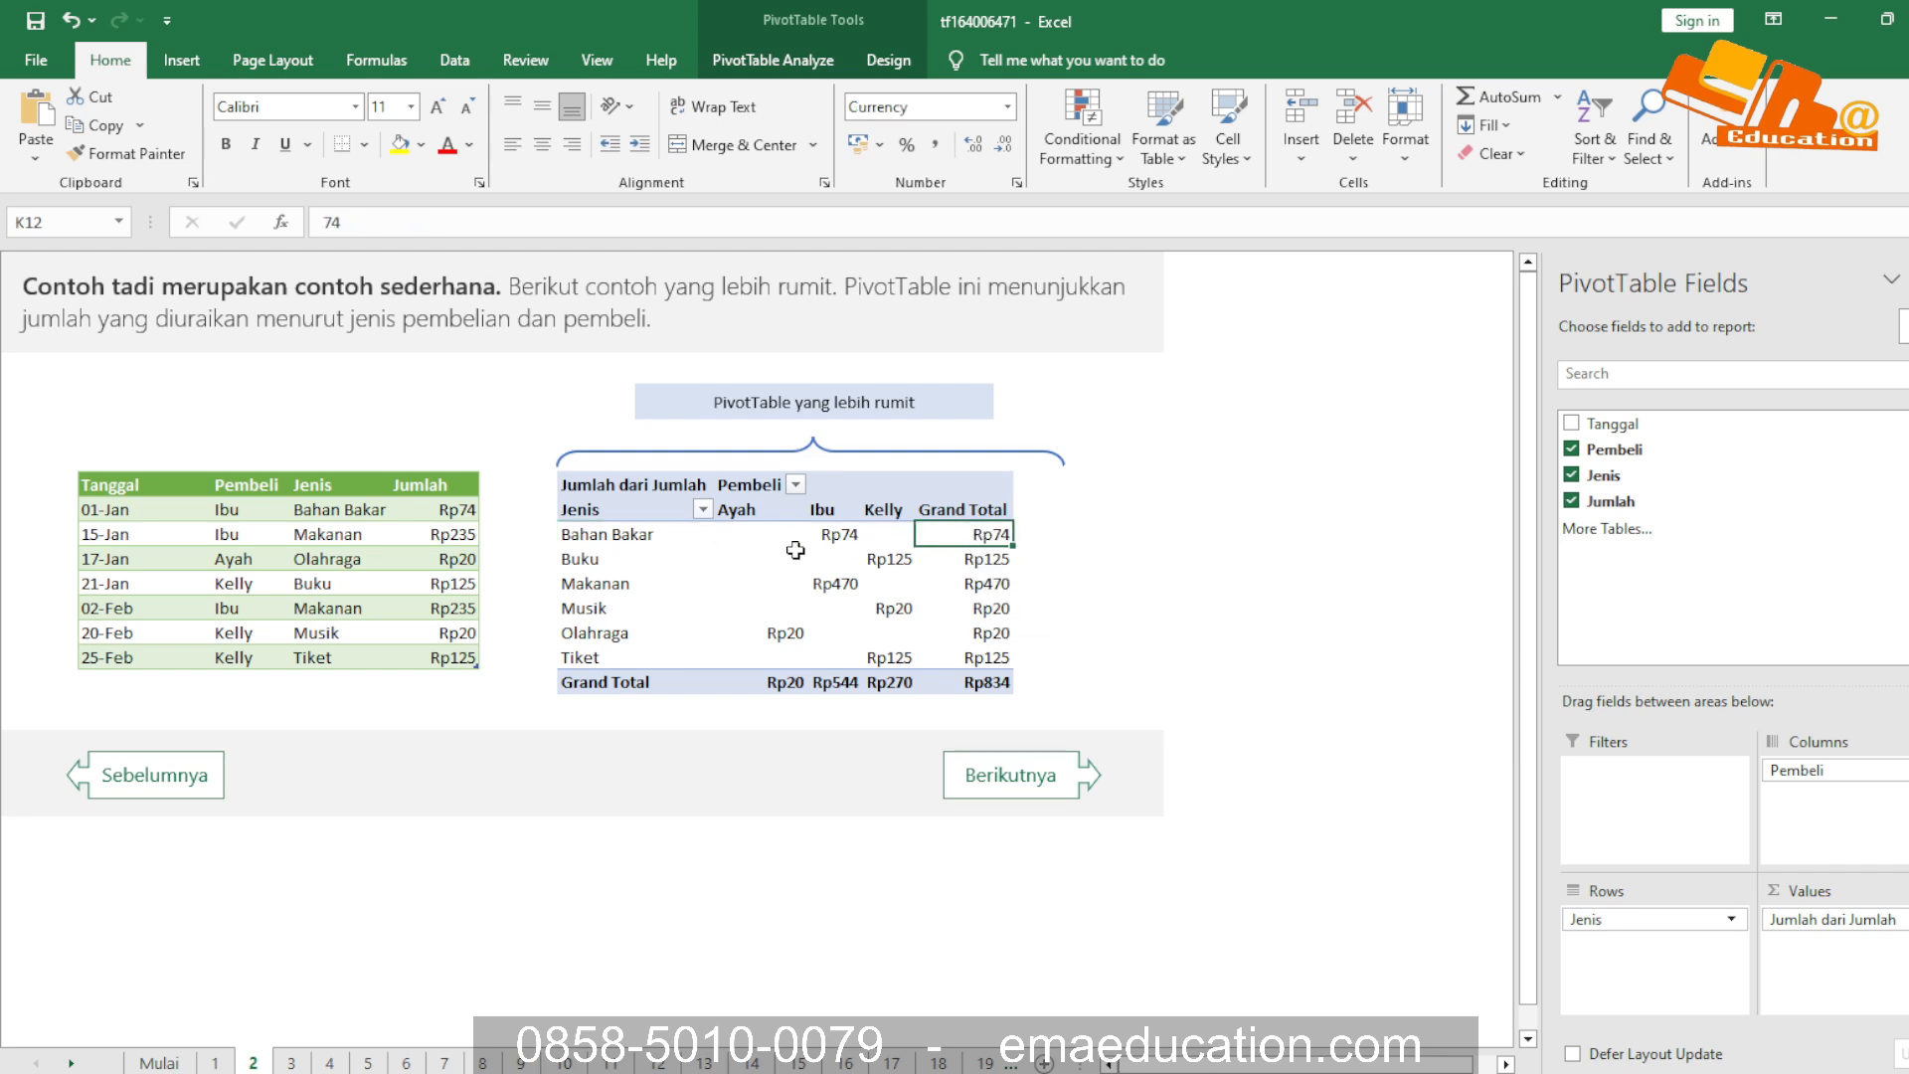
left_click(611, 560)
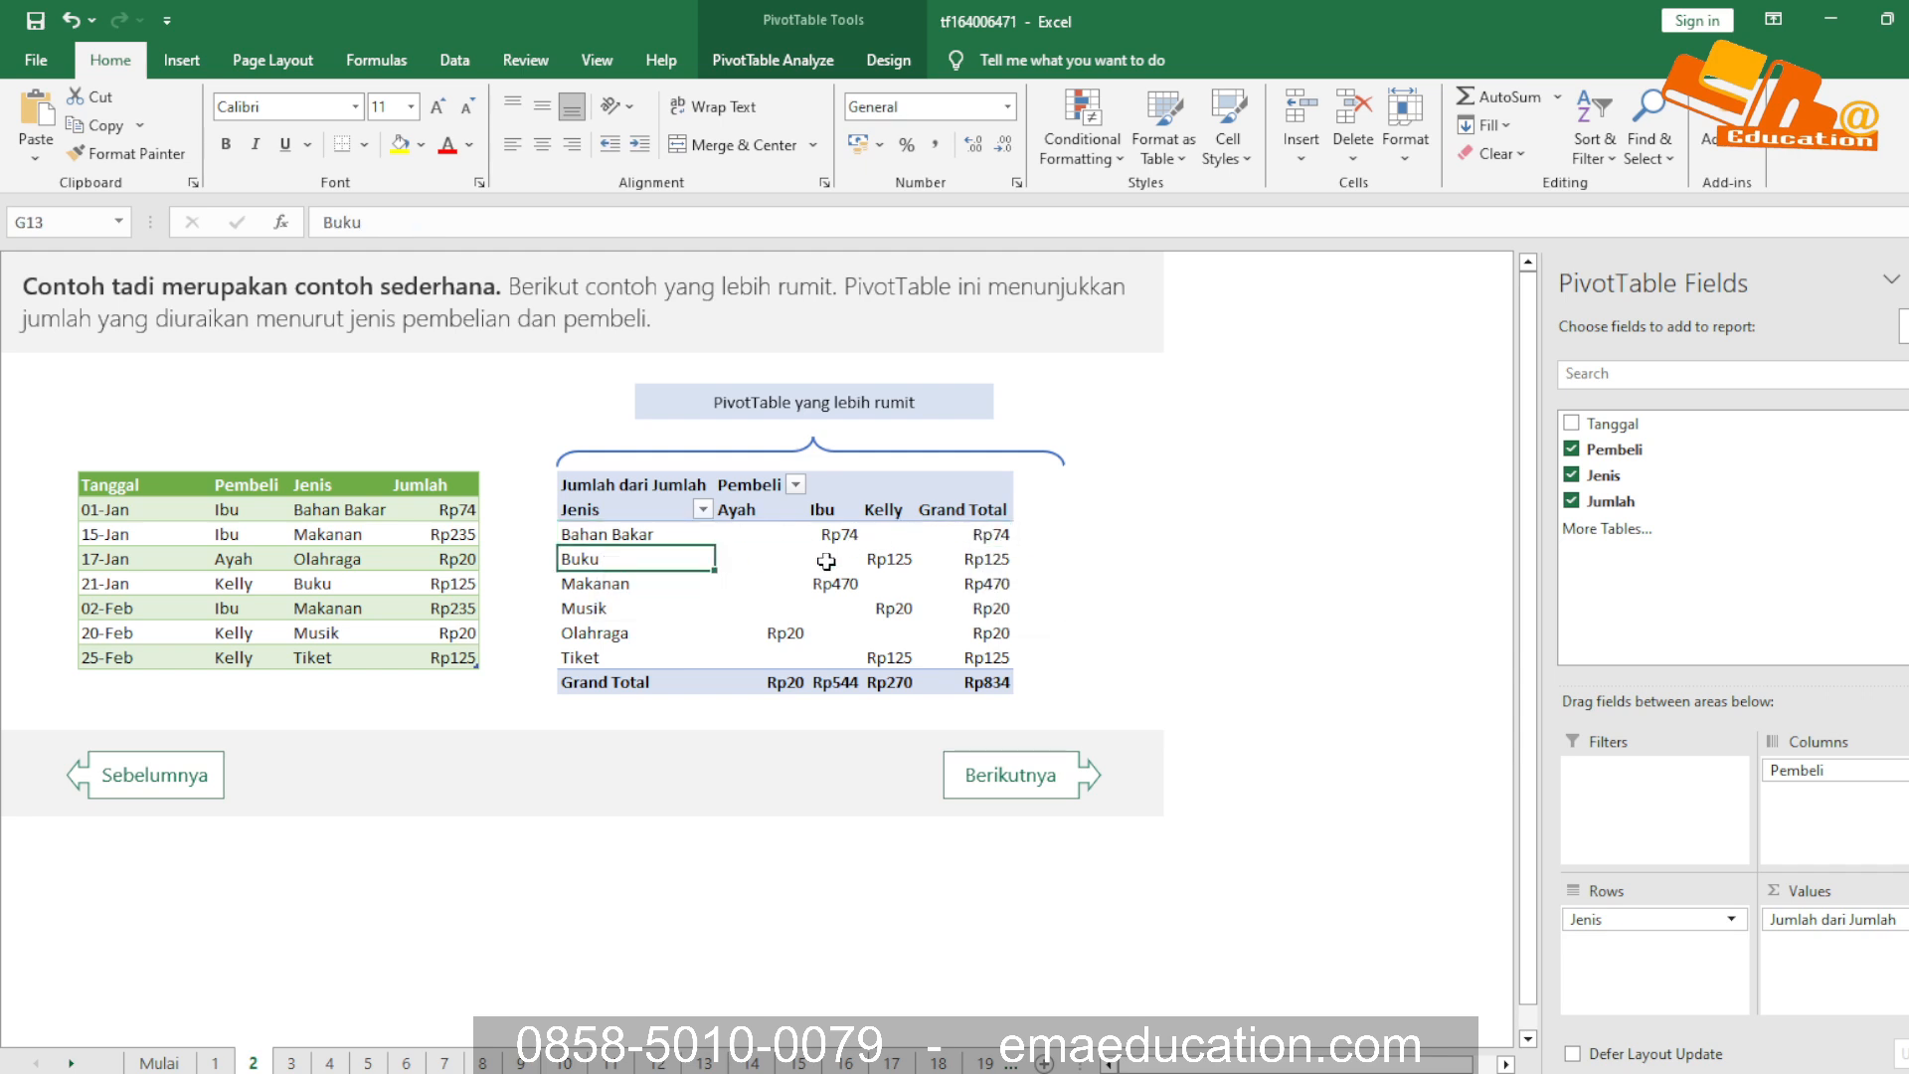
left_click(637, 596)
left_click(945, 587)
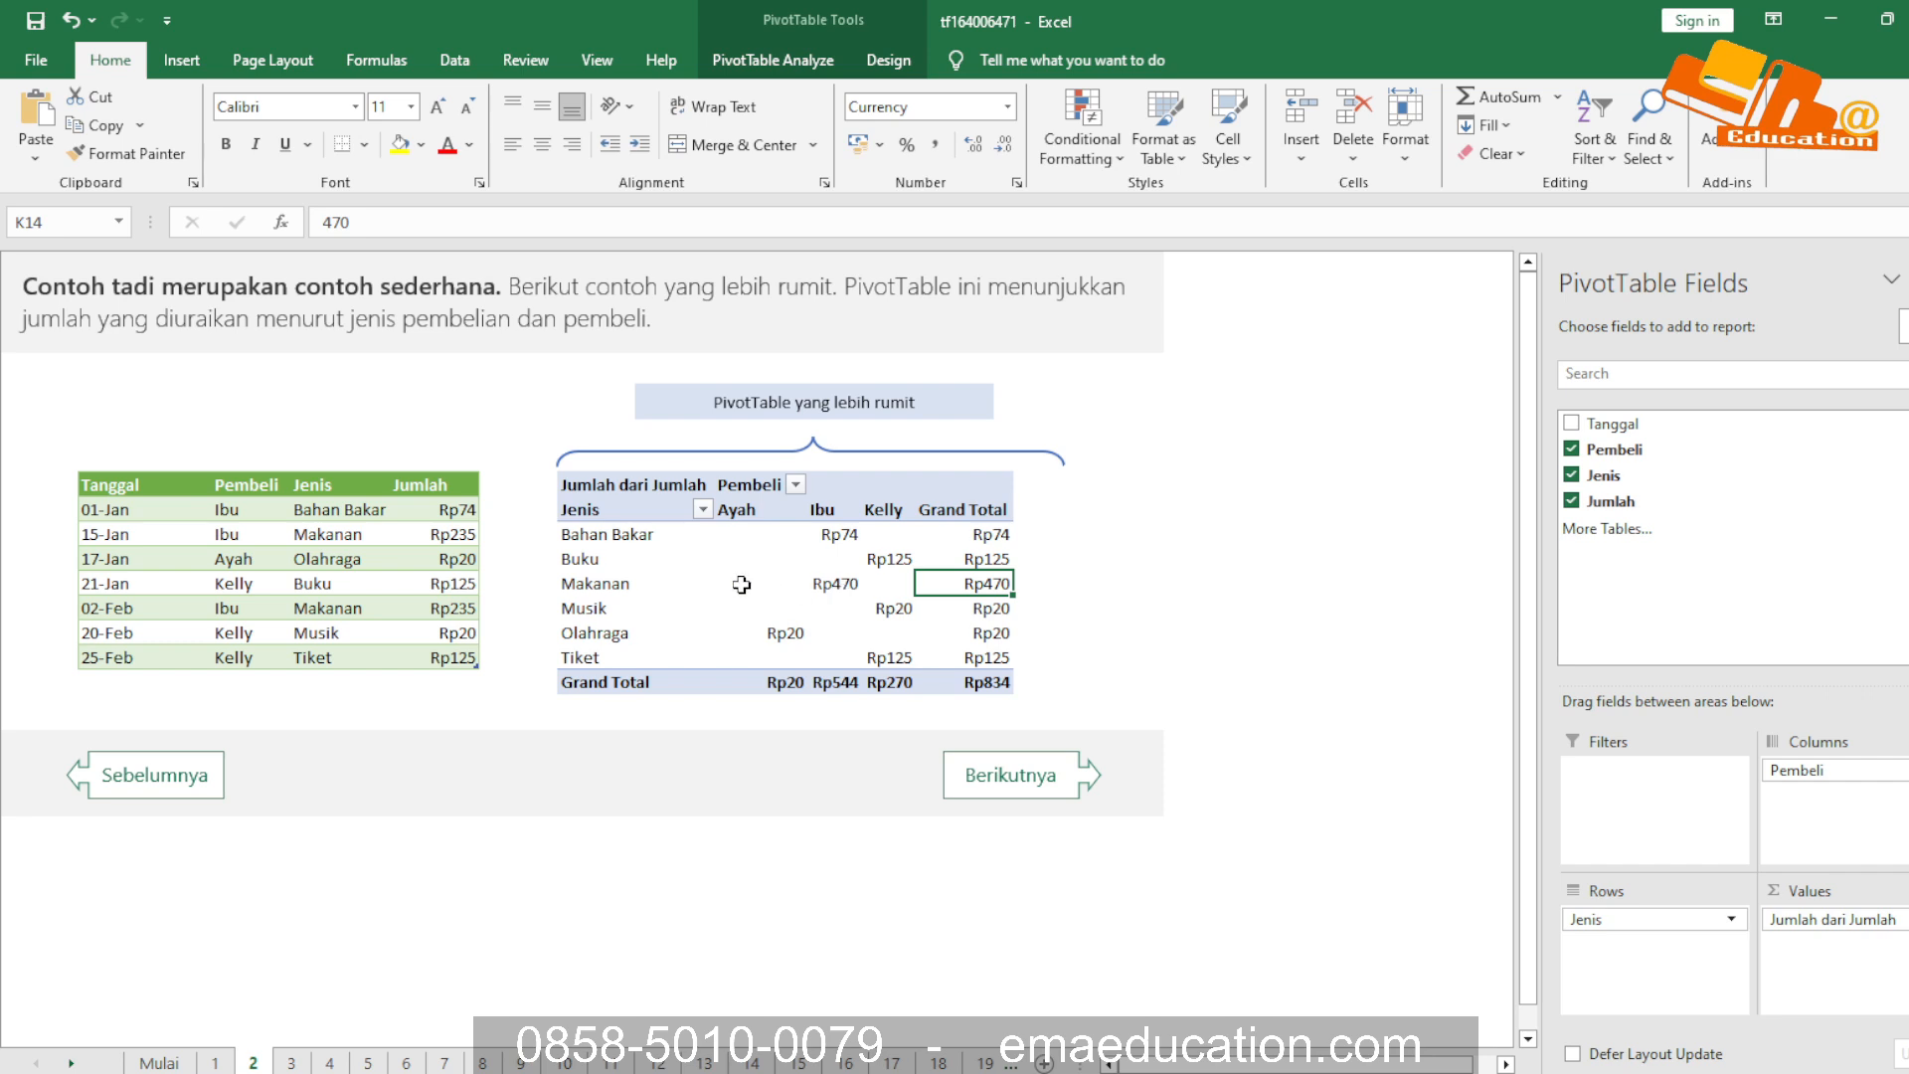
Examine the Ayah column's amounts across all purchase types in the complex PivotTable
left_click(740, 509)
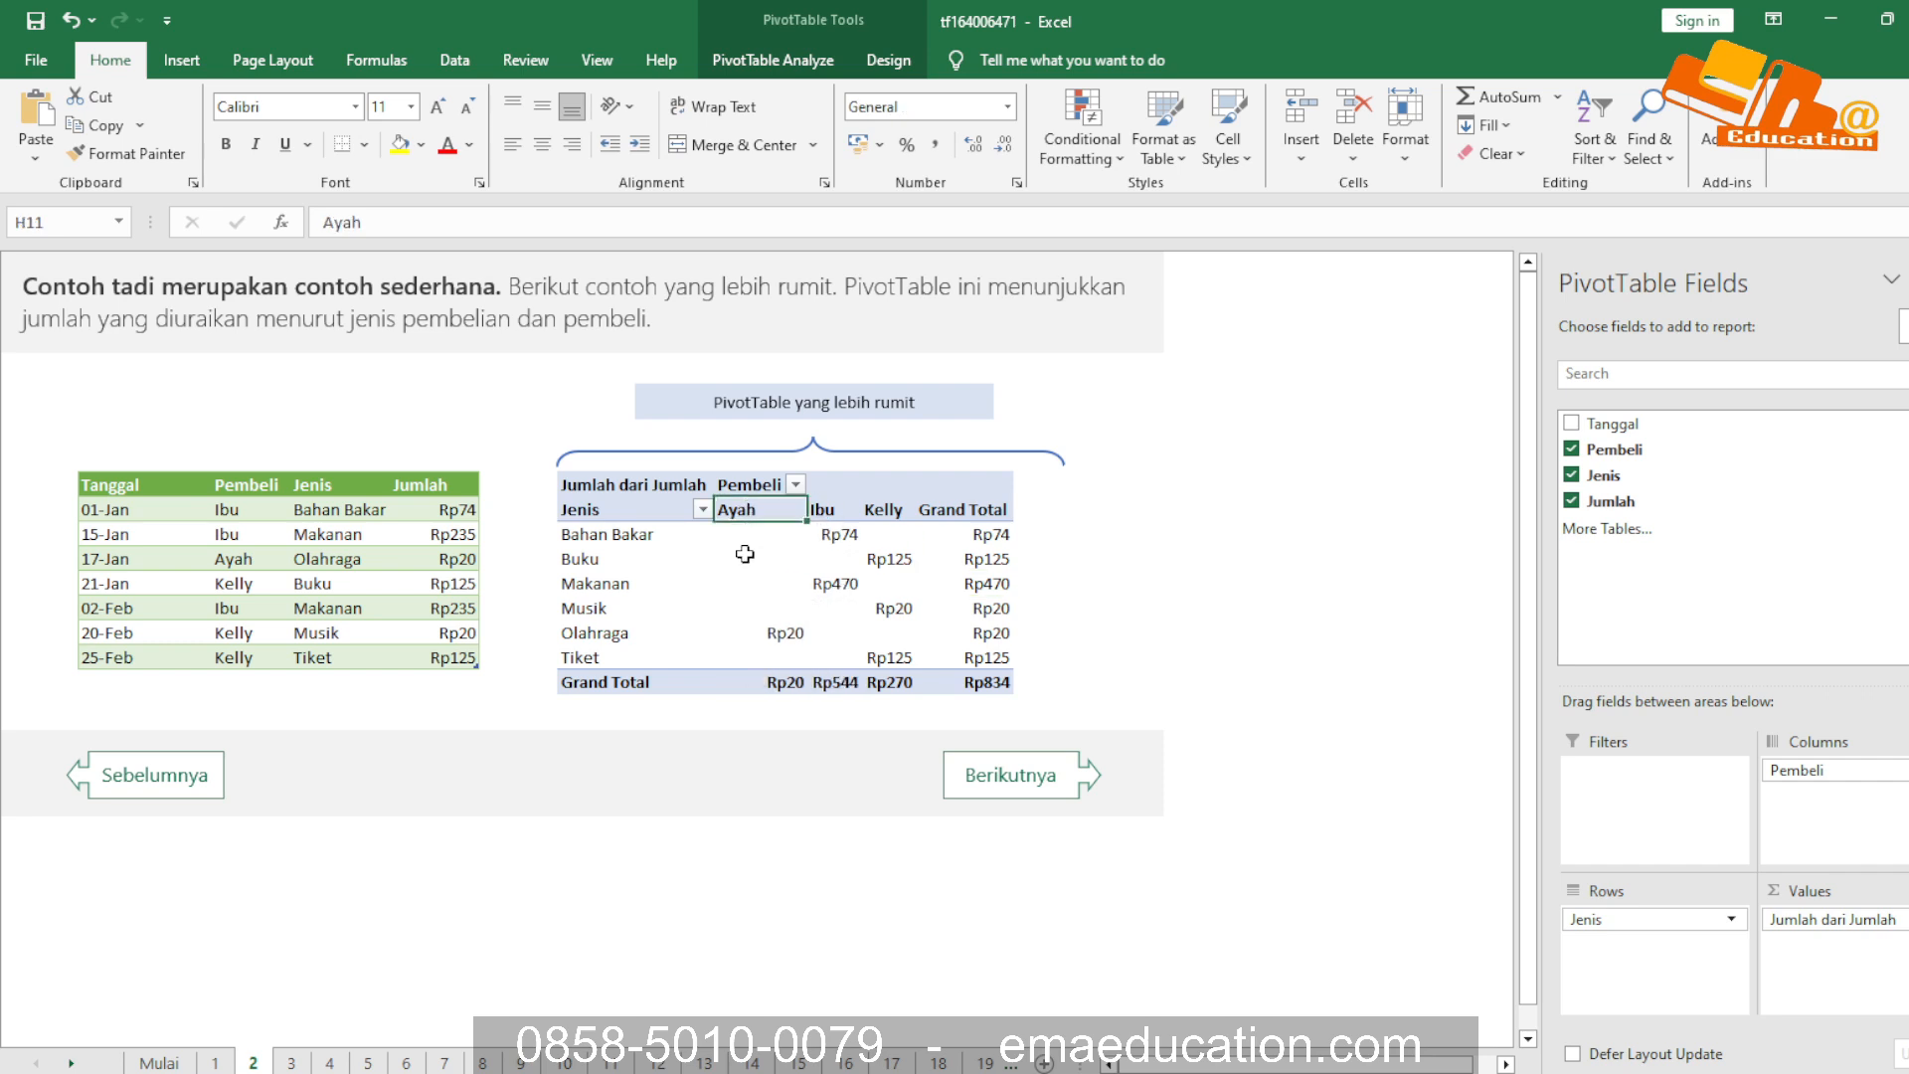
left_click_drag(744, 657, 748, 535)
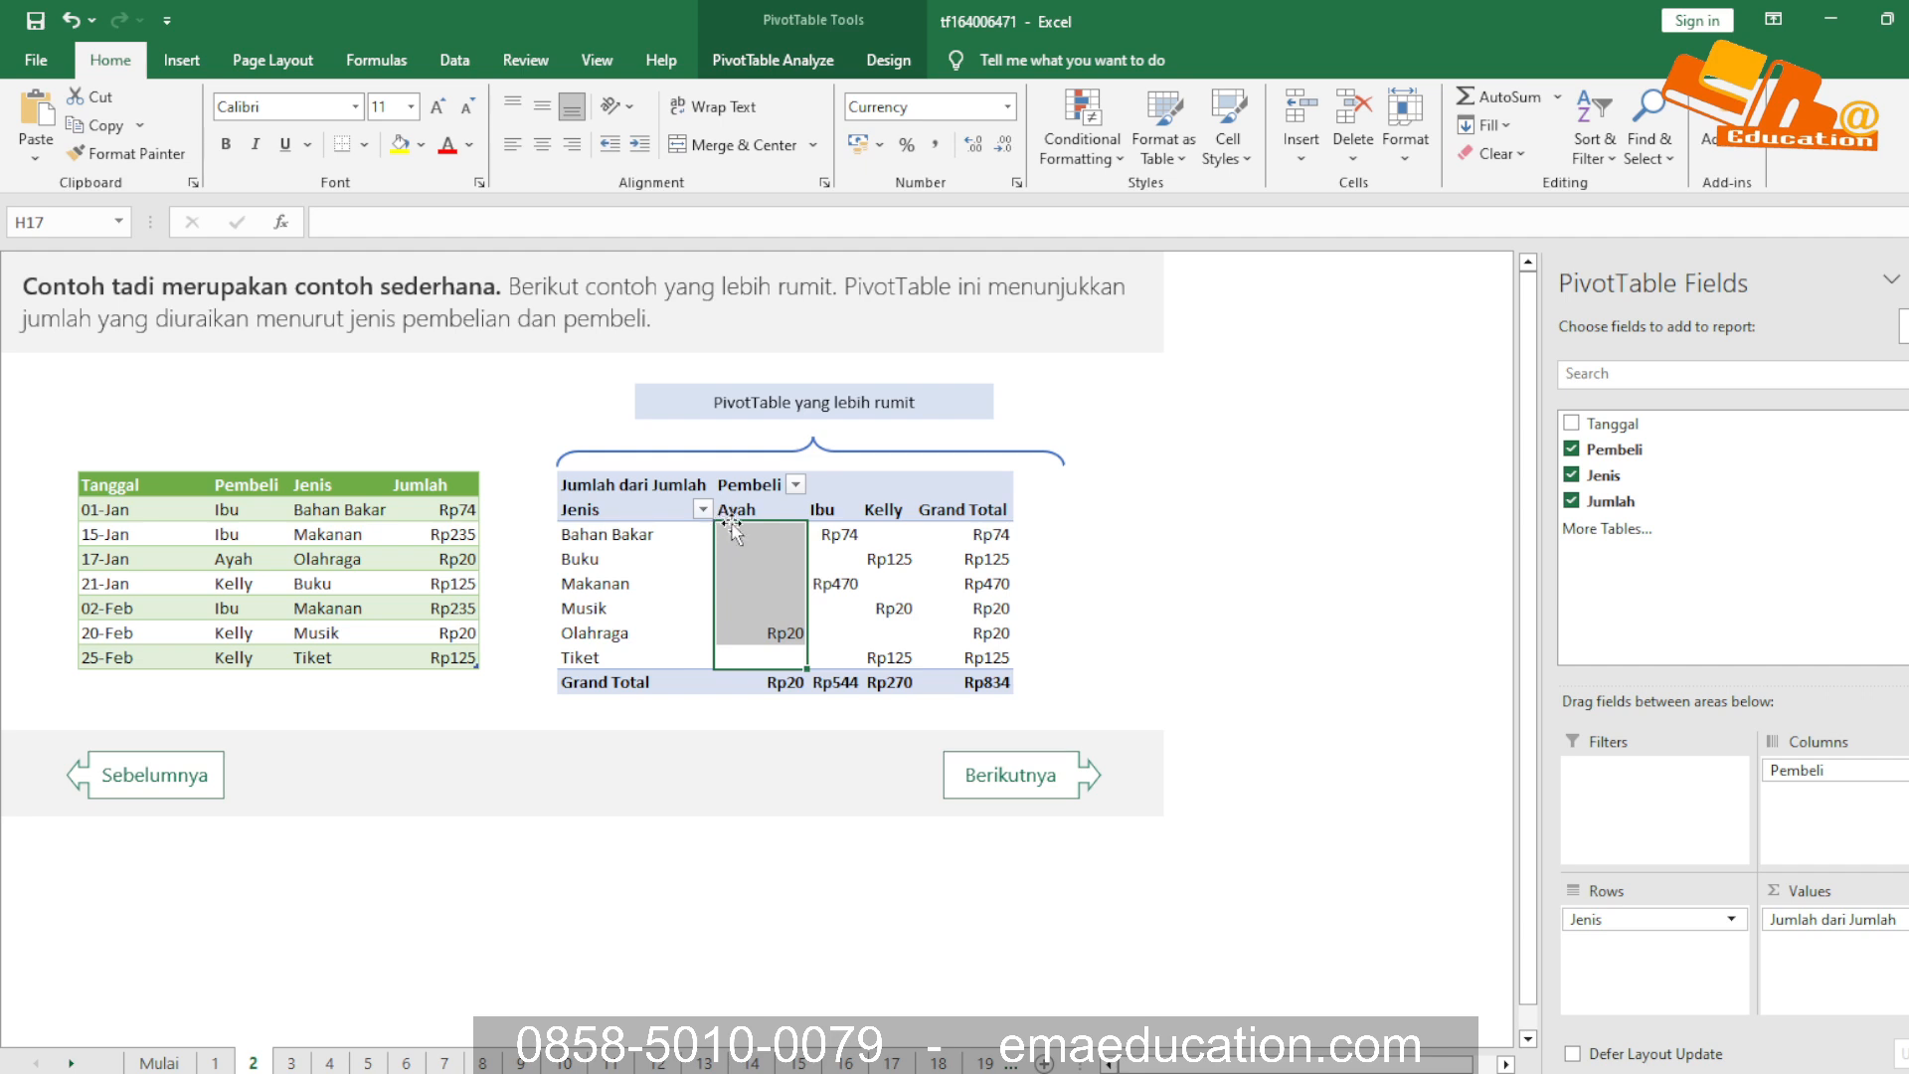
mouse_move(769, 566)
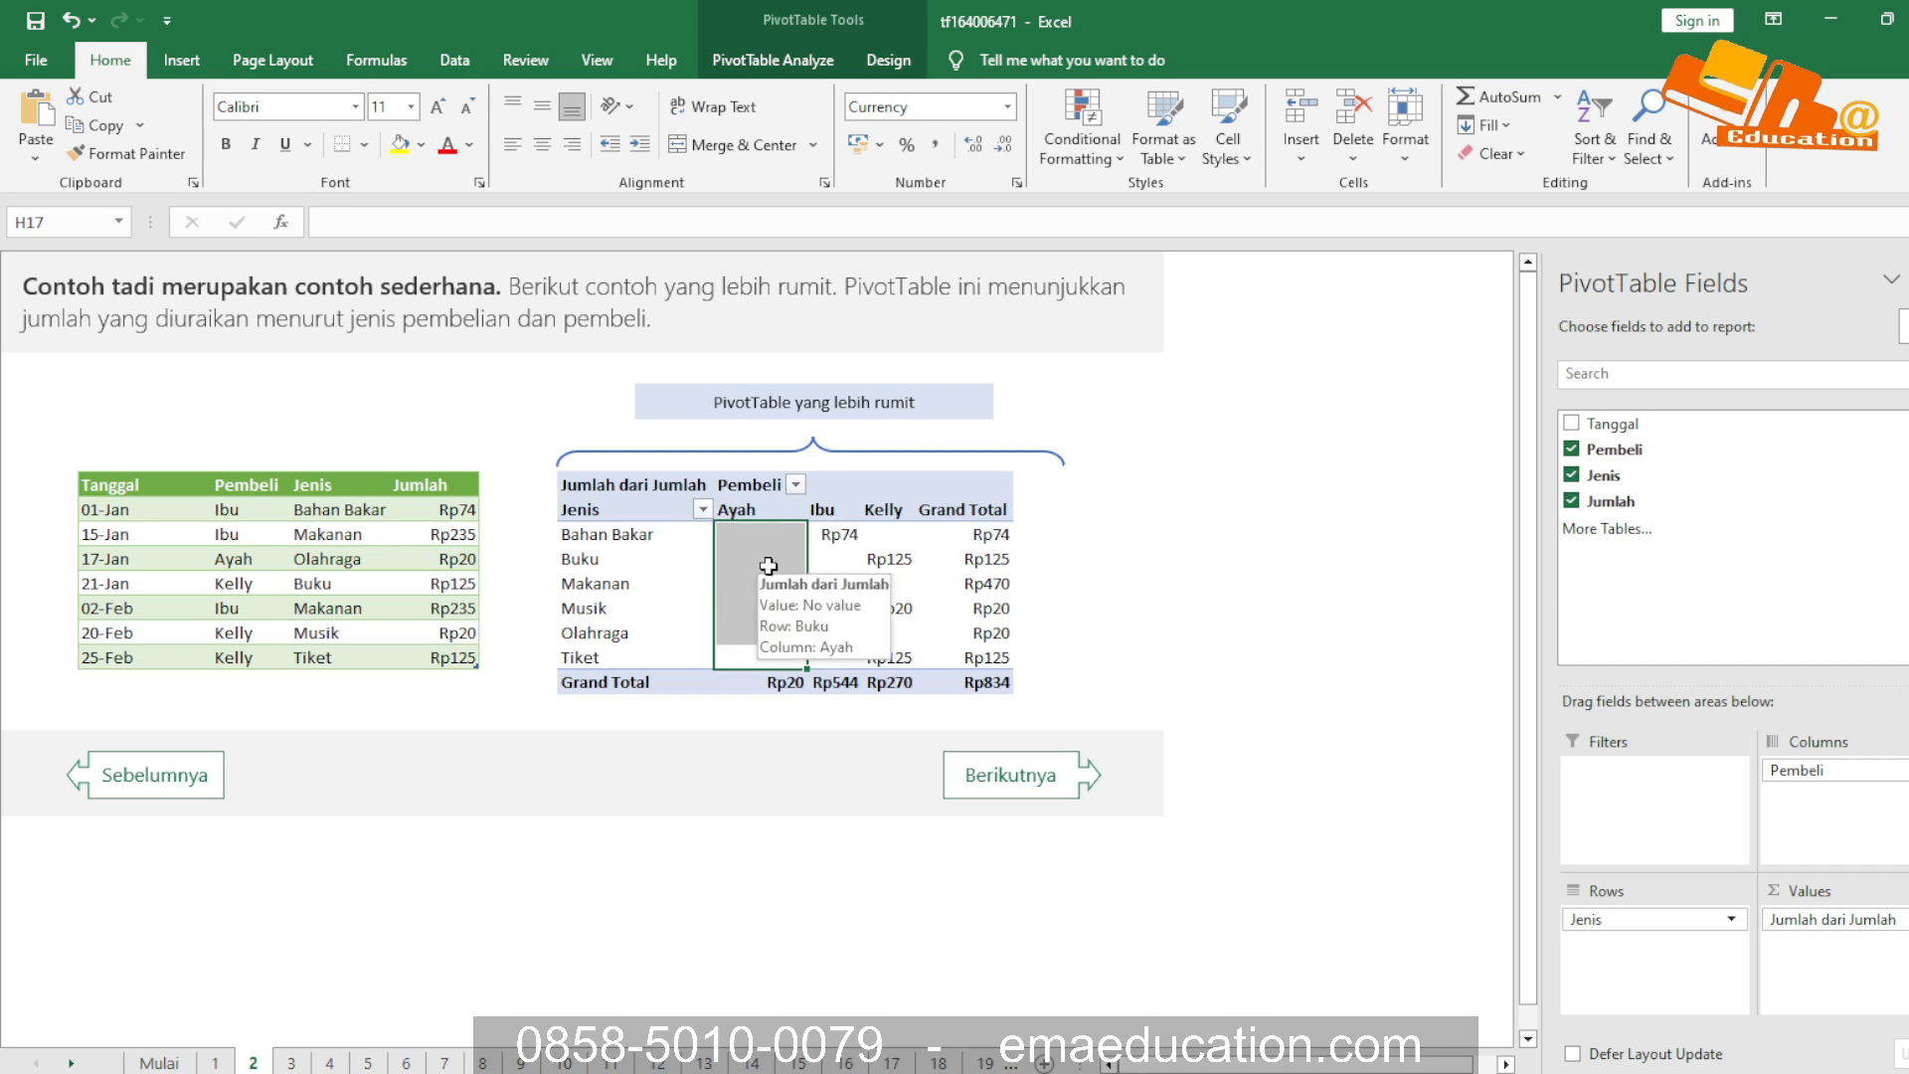
left_click(744, 511)
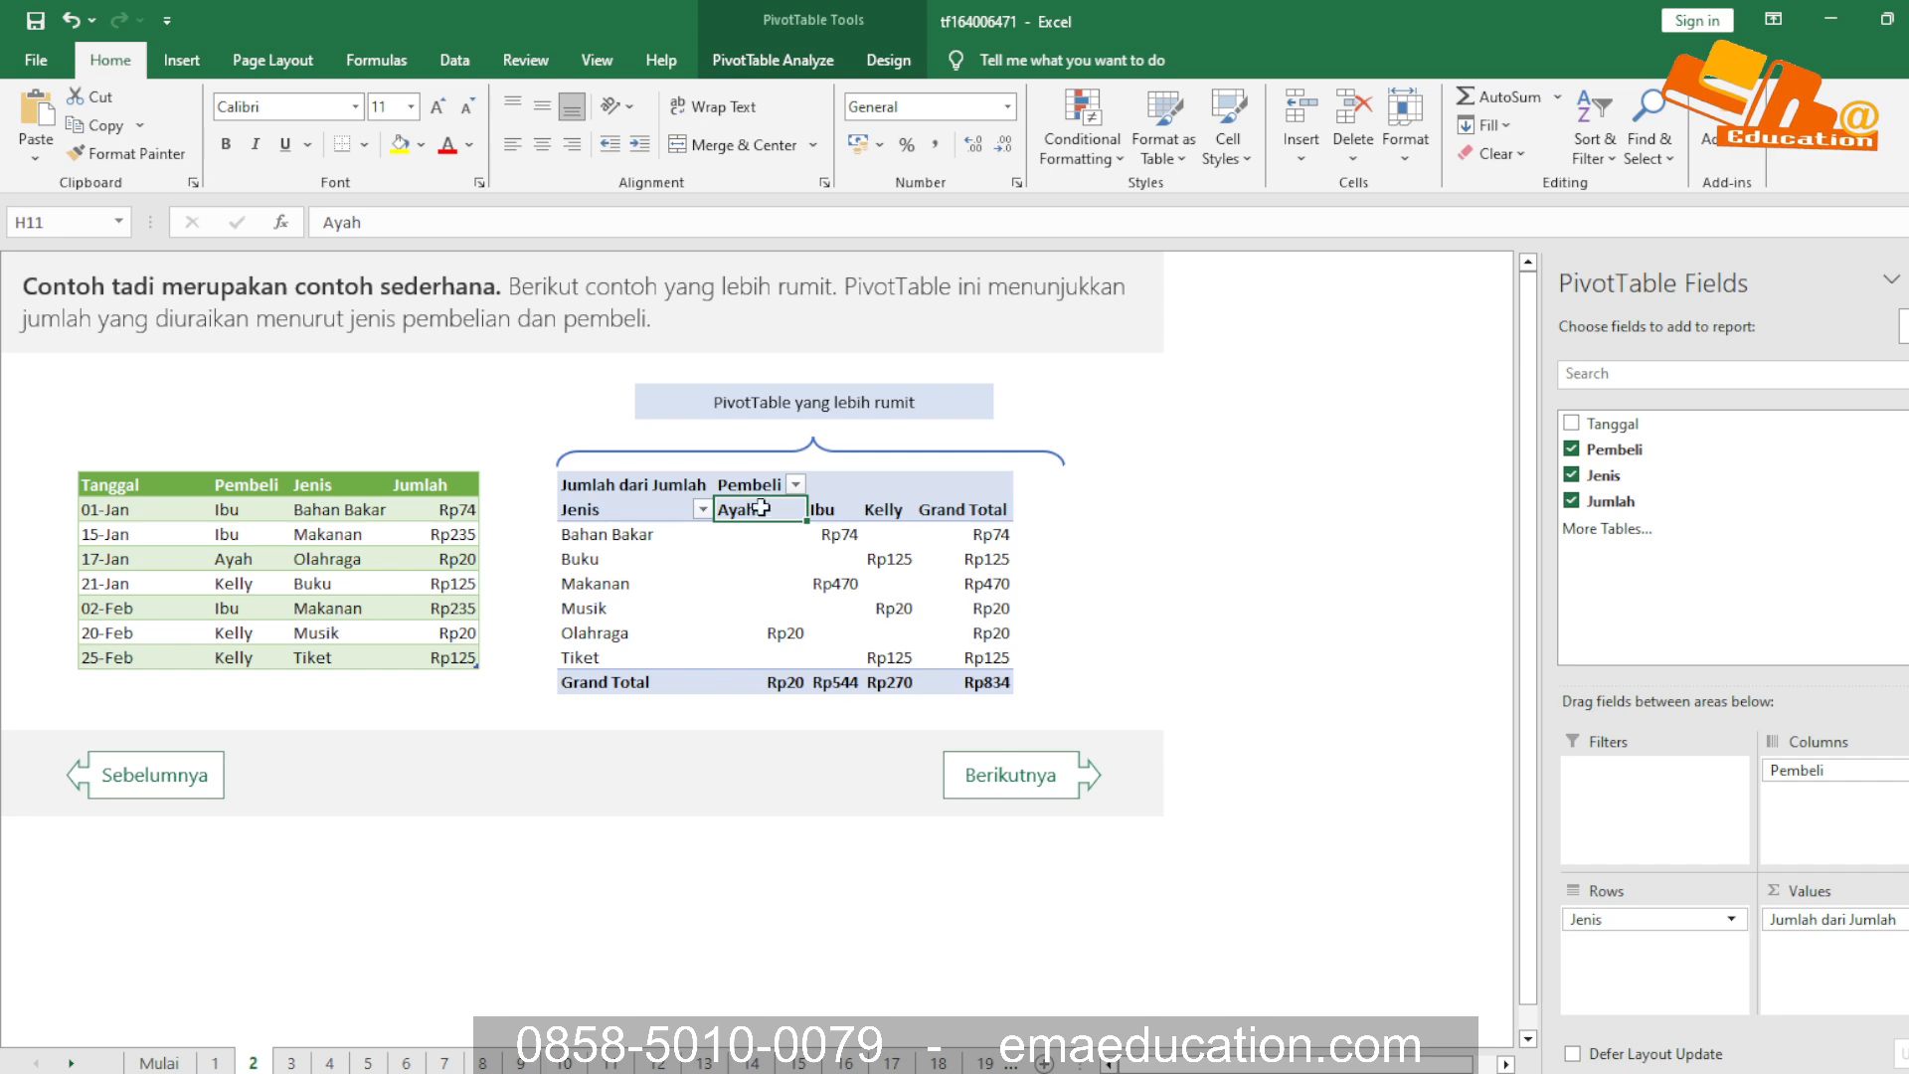
left_click_drag(753, 662, 768, 534)
Inspect the Bahan Bakar row across all buyers, and compare the Ayah cells for Olahraga and Musik
left_click(632, 537)
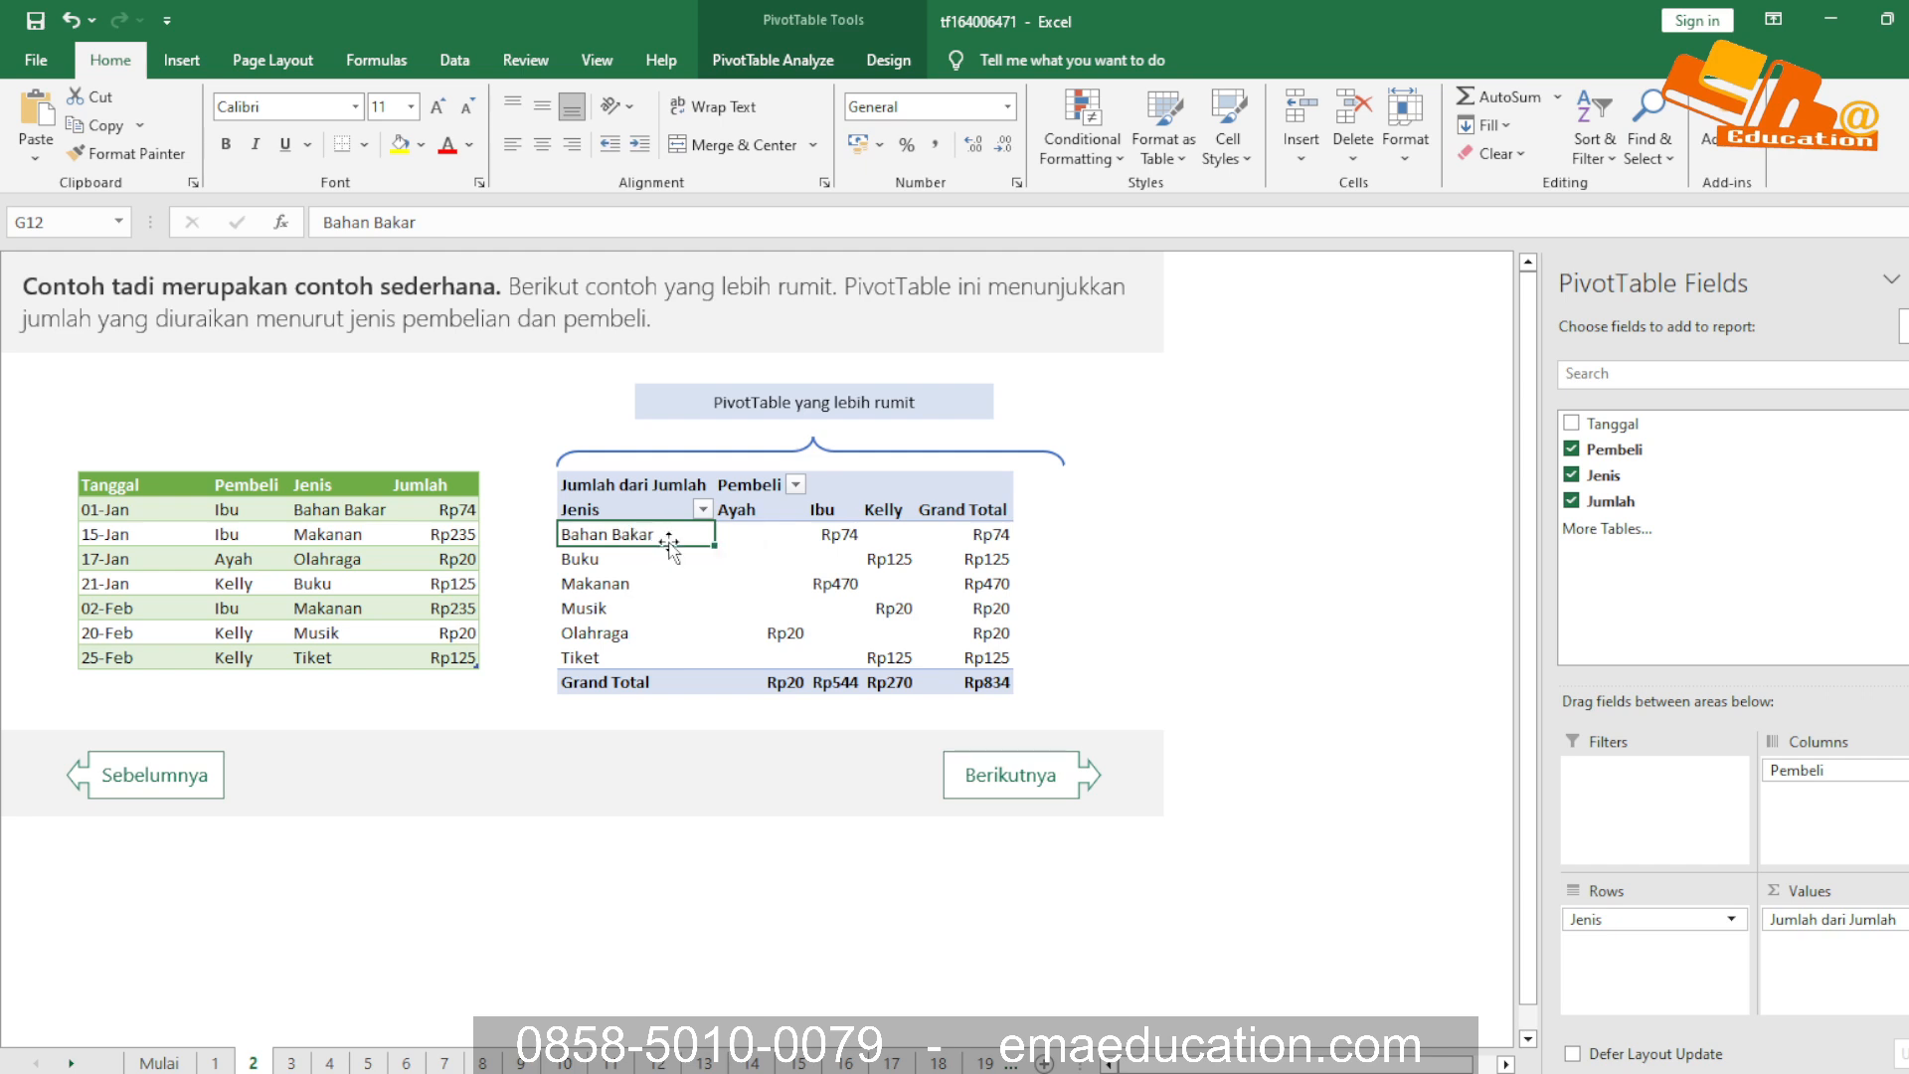
left_click_drag(761, 534, 899, 532)
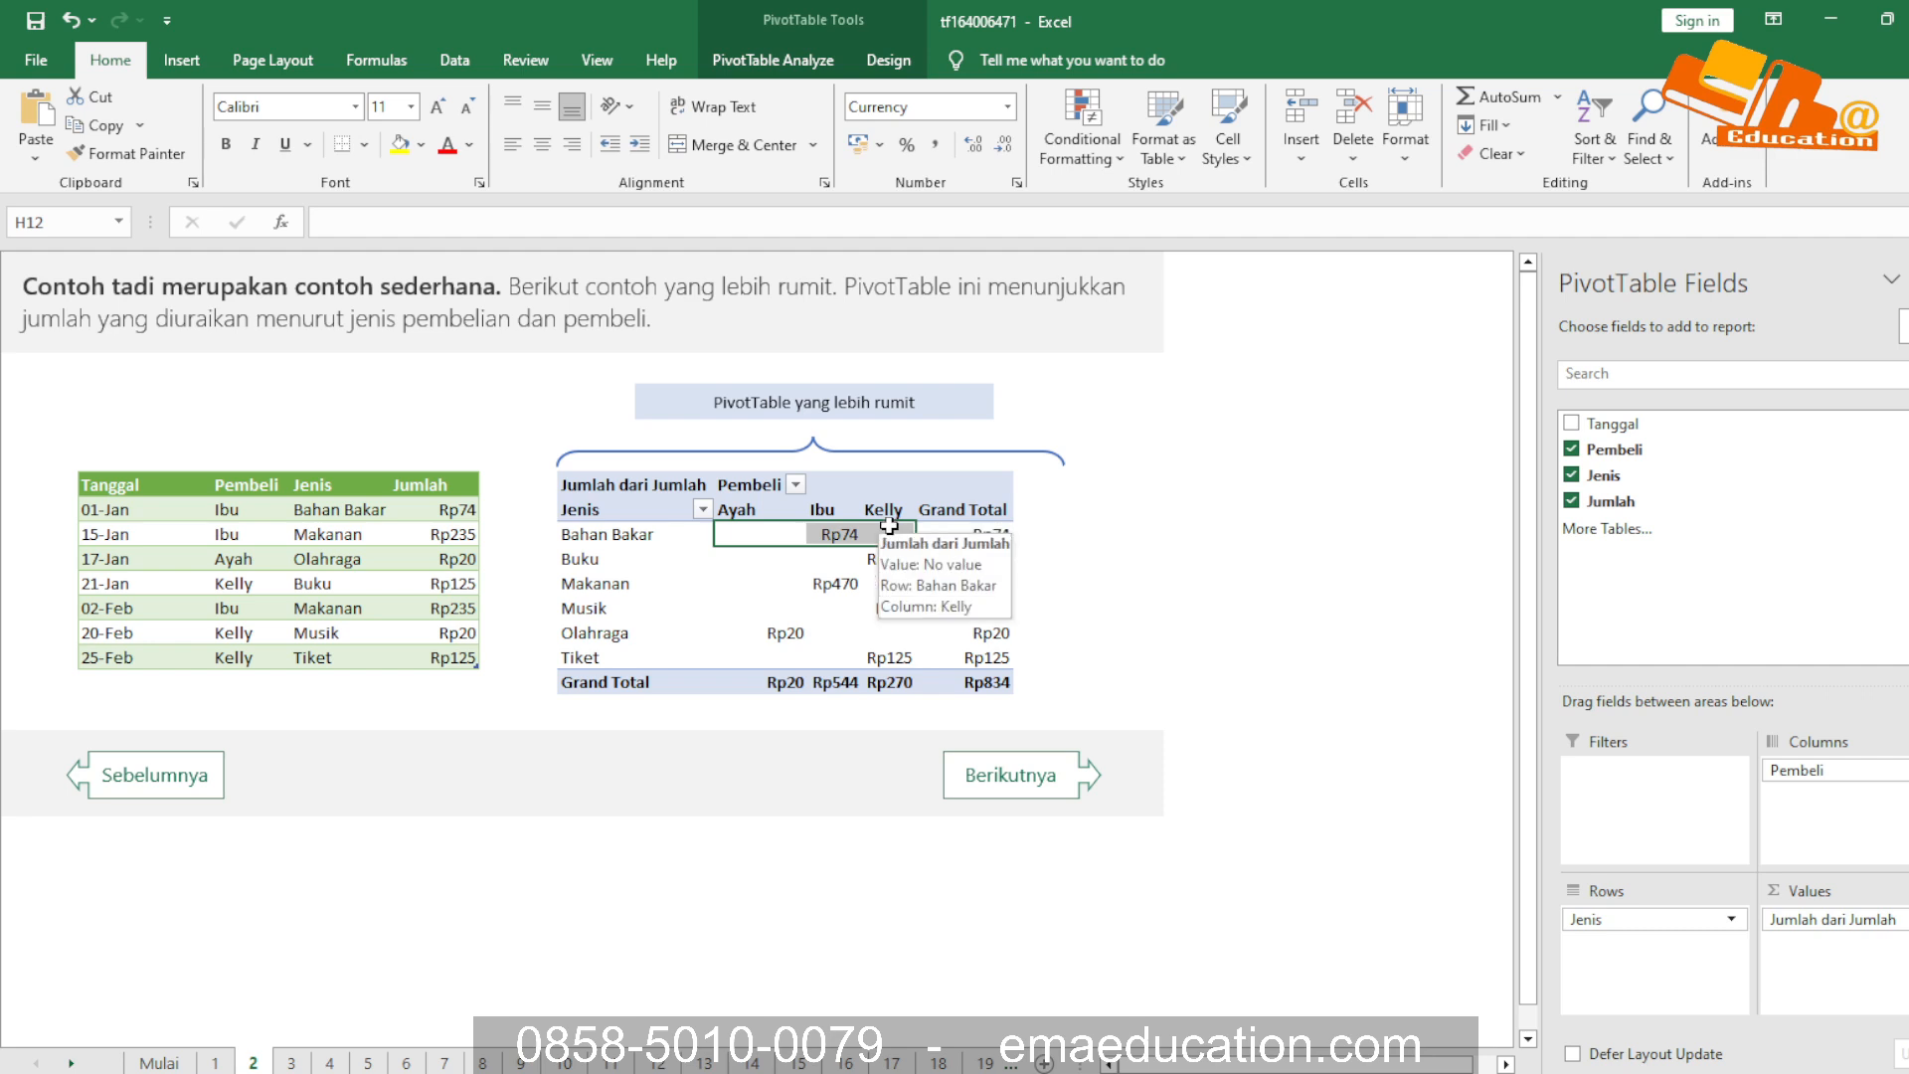
left_click(840, 542)
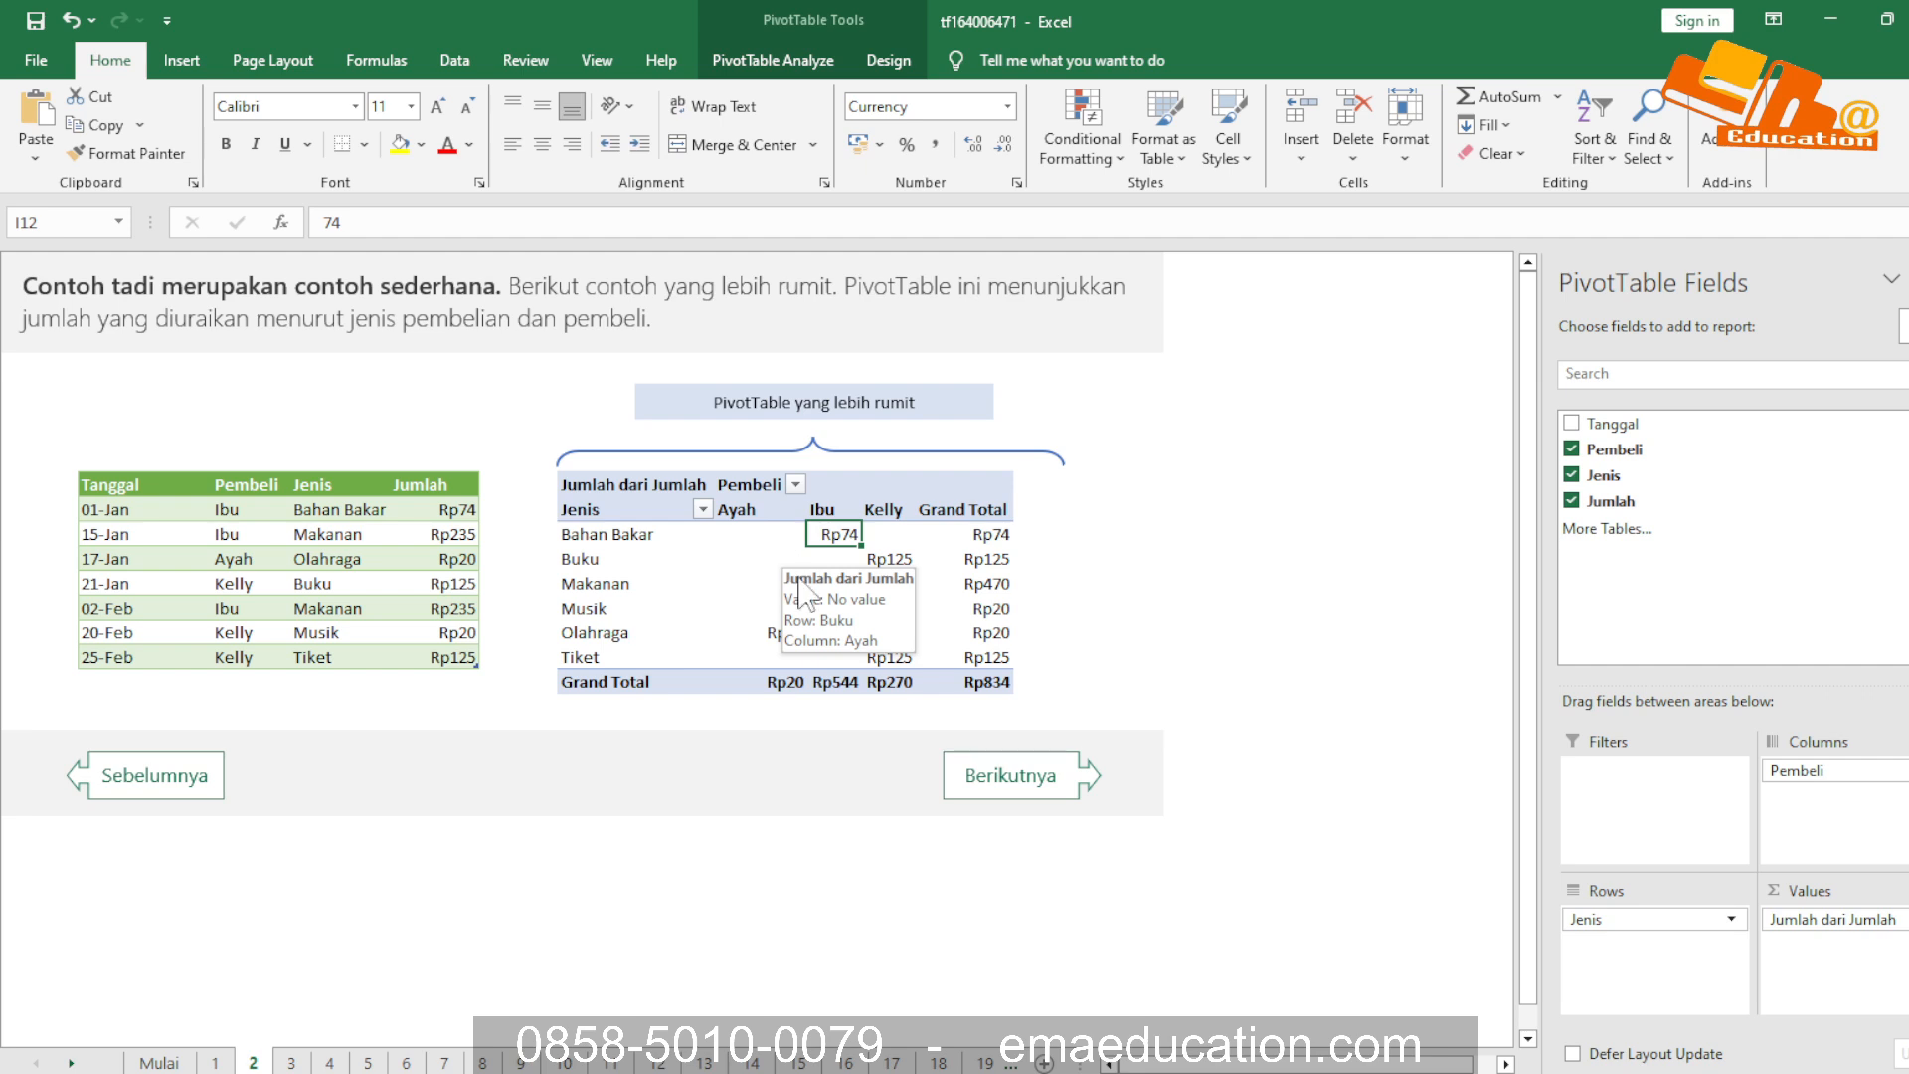
left_click(759, 629)
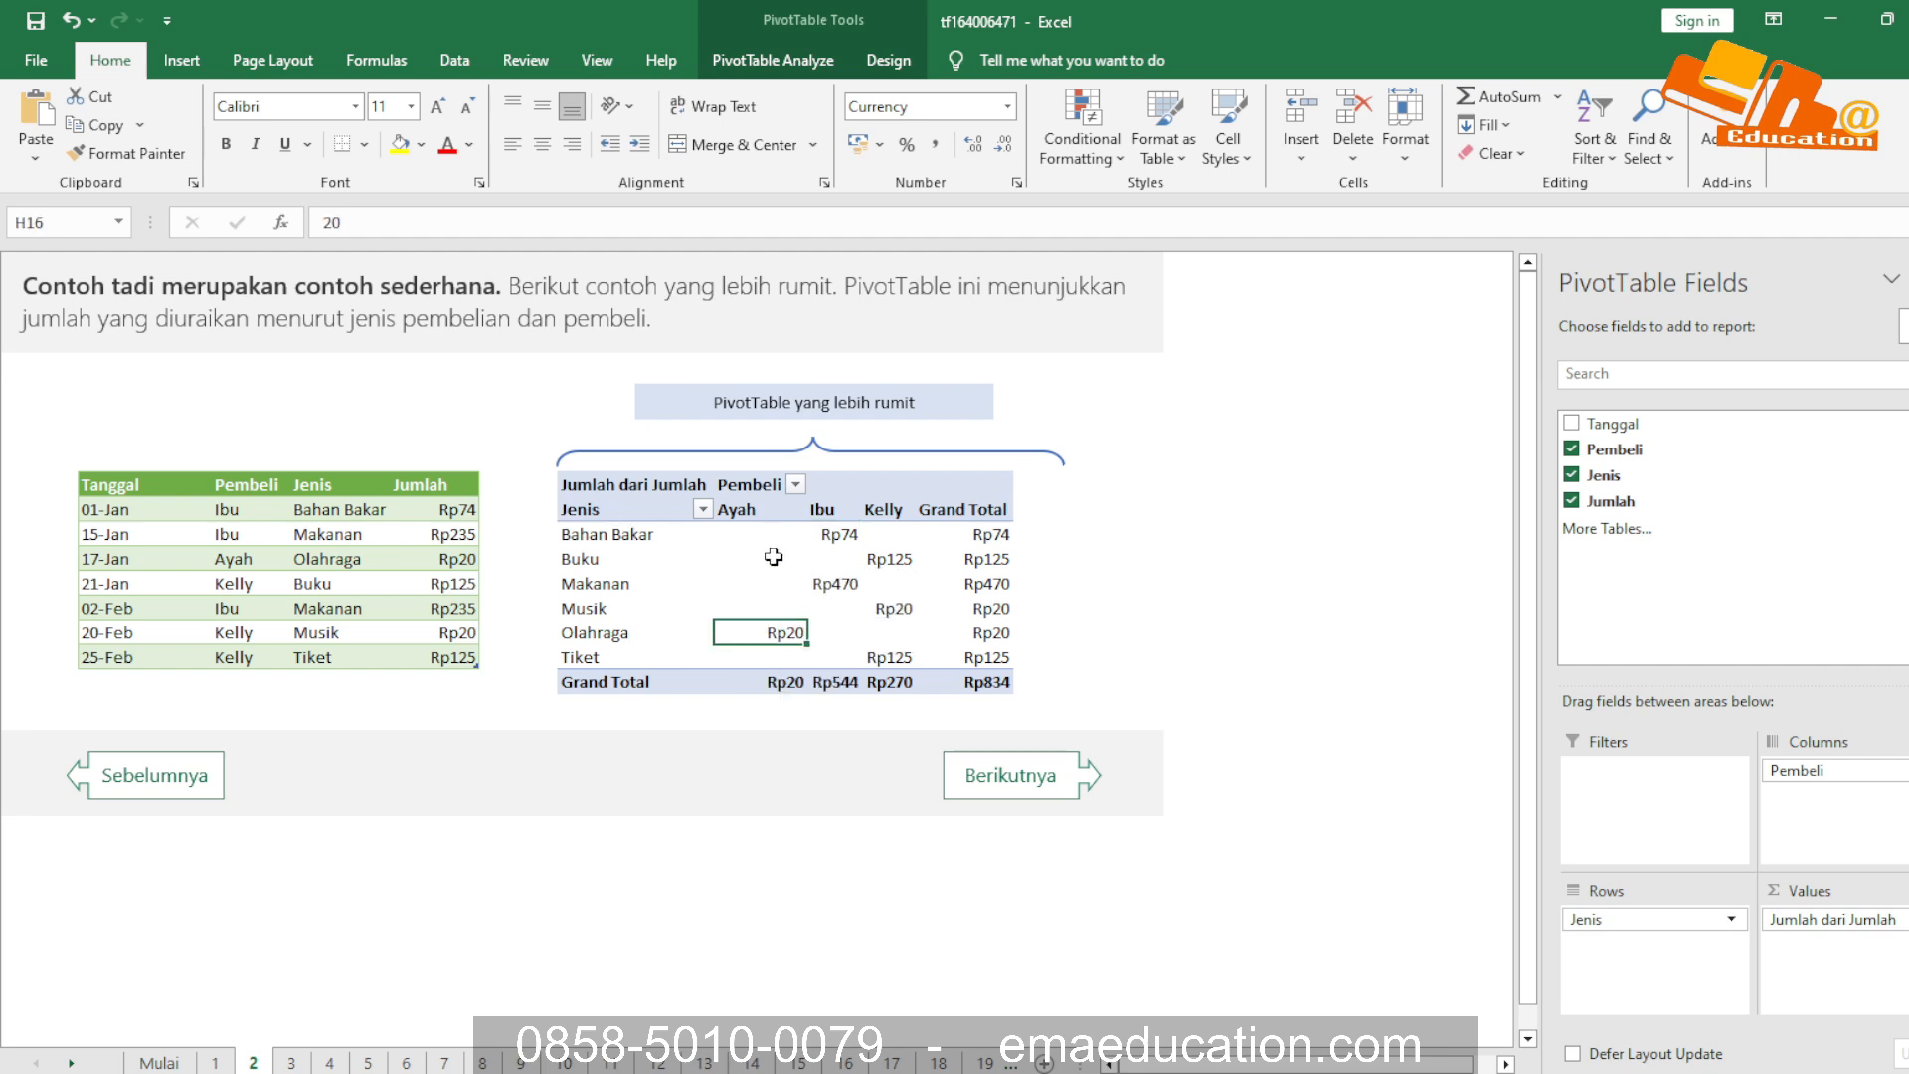
left_click(750, 602)
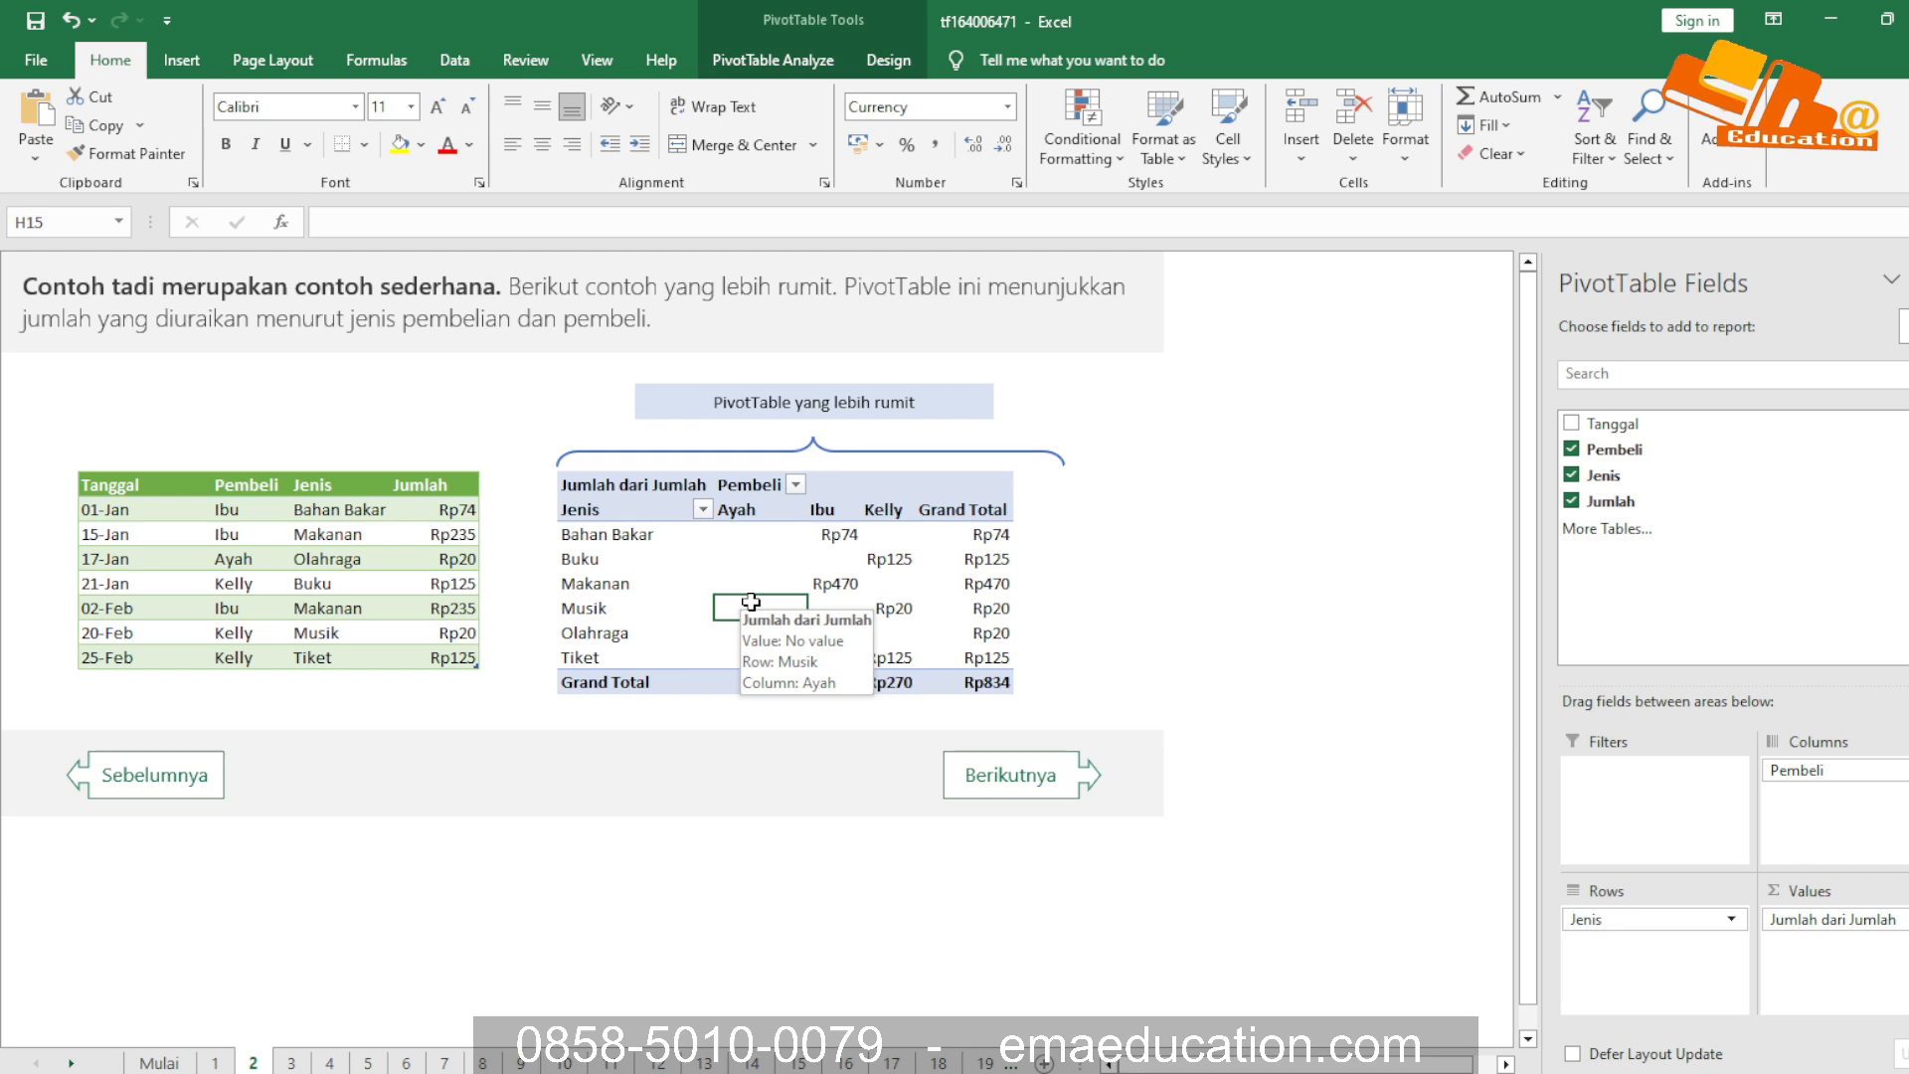
left_click(726, 766)
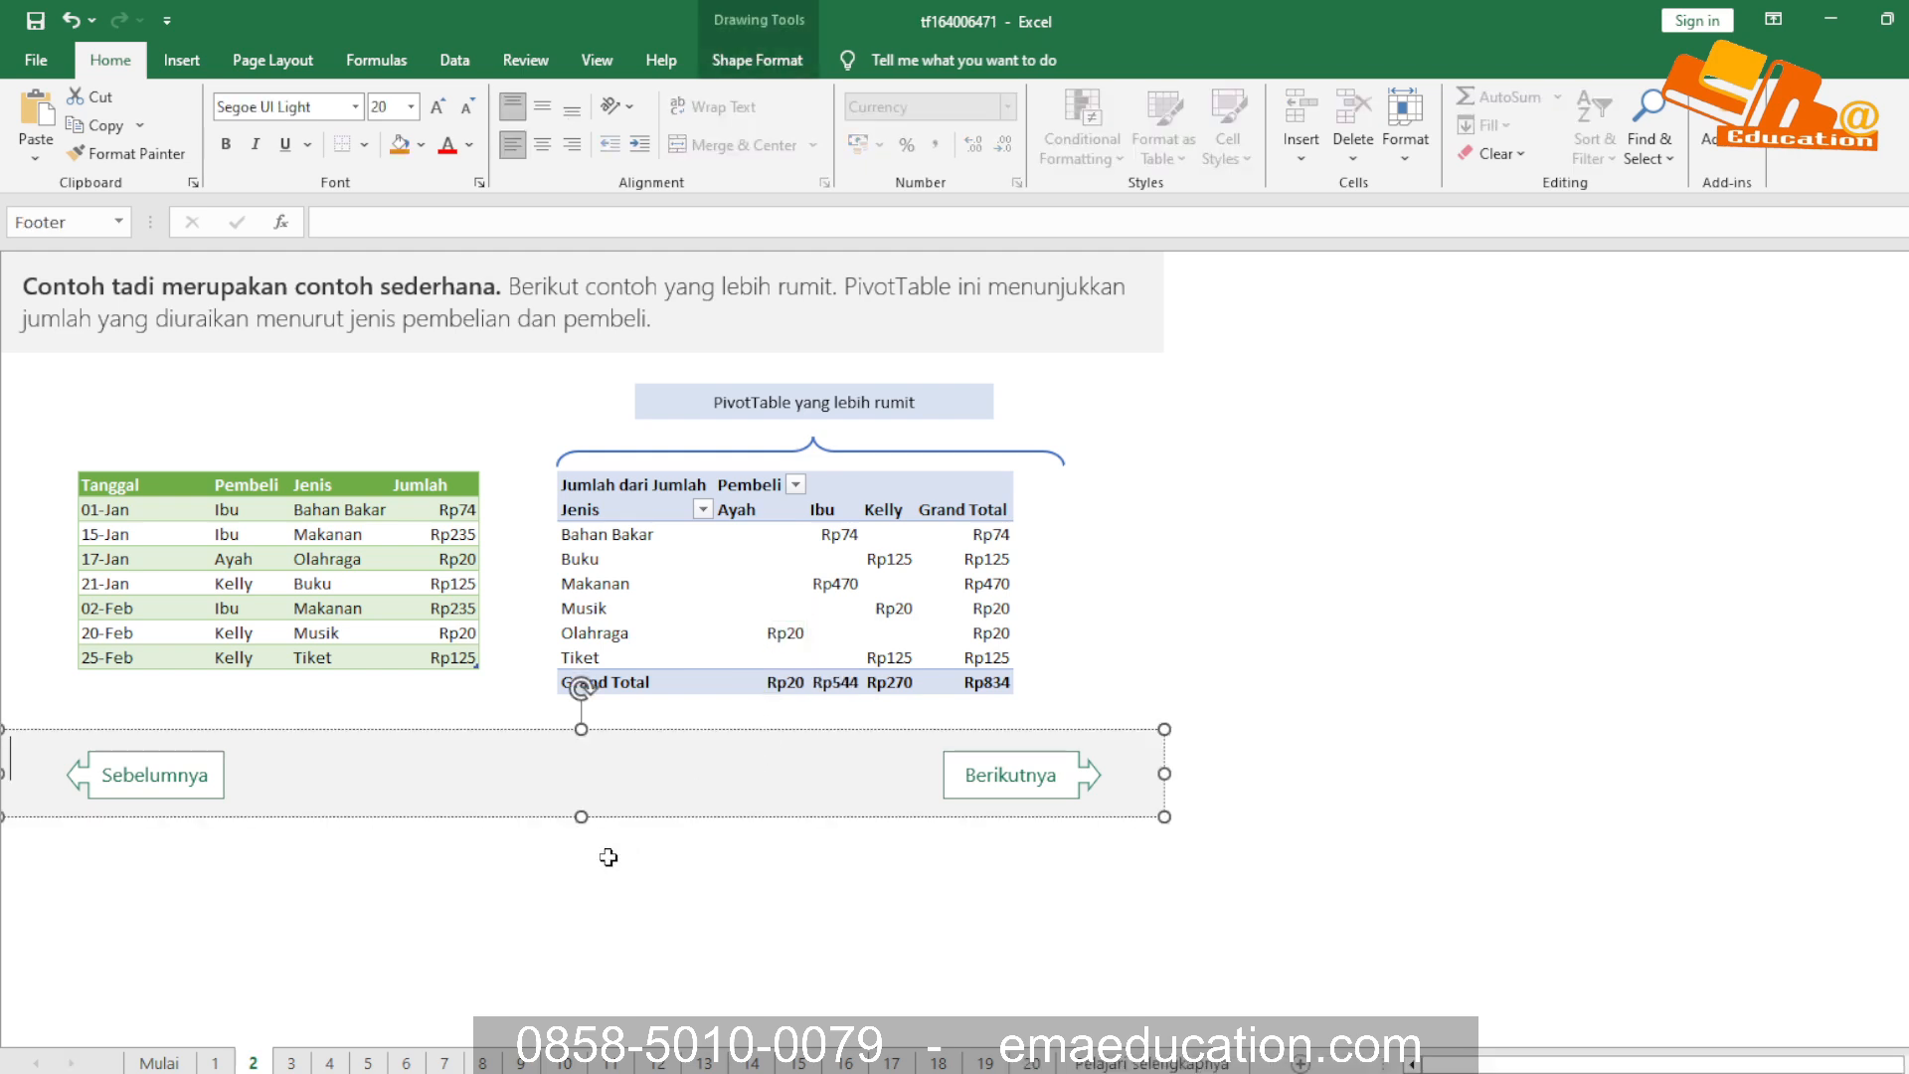
Open sheet 3, read the PivotChart explanation and inspect the example chart with its field list
left_click(291, 1062)
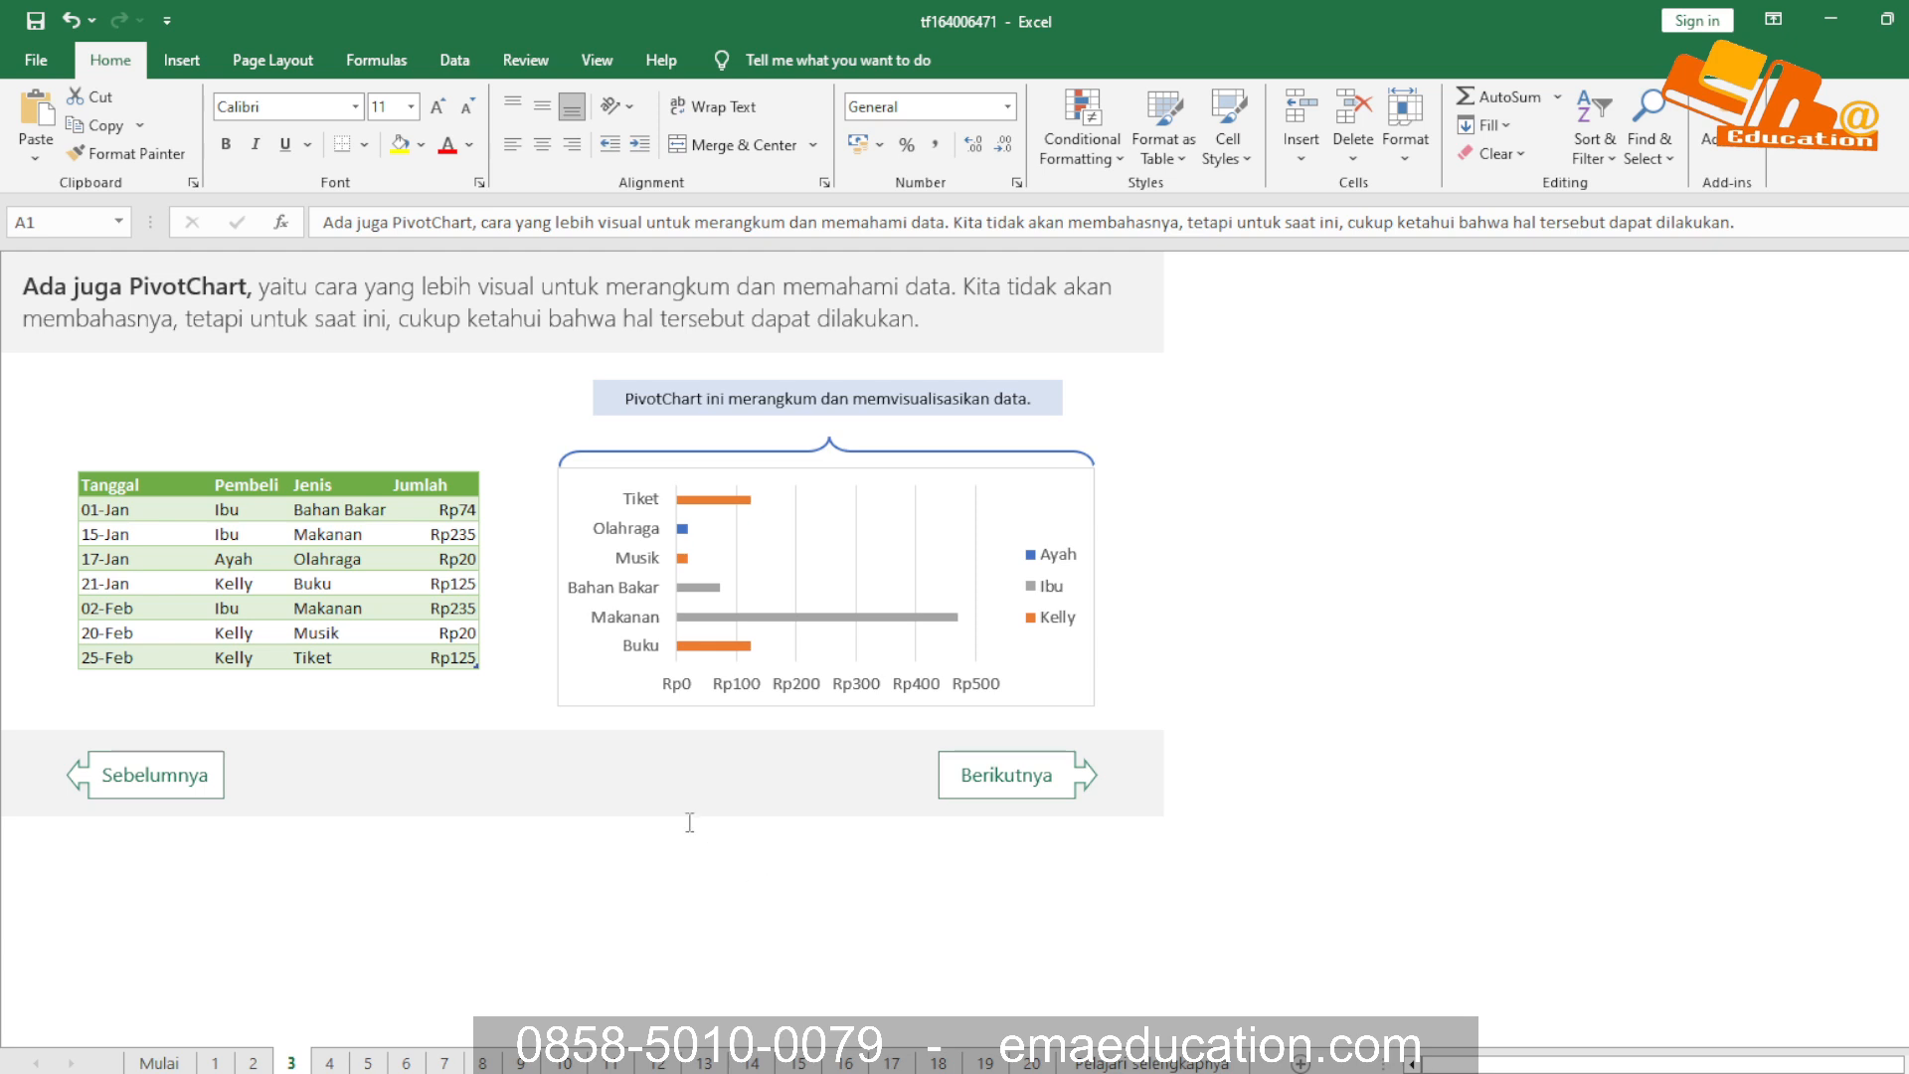
left_click(202, 289)
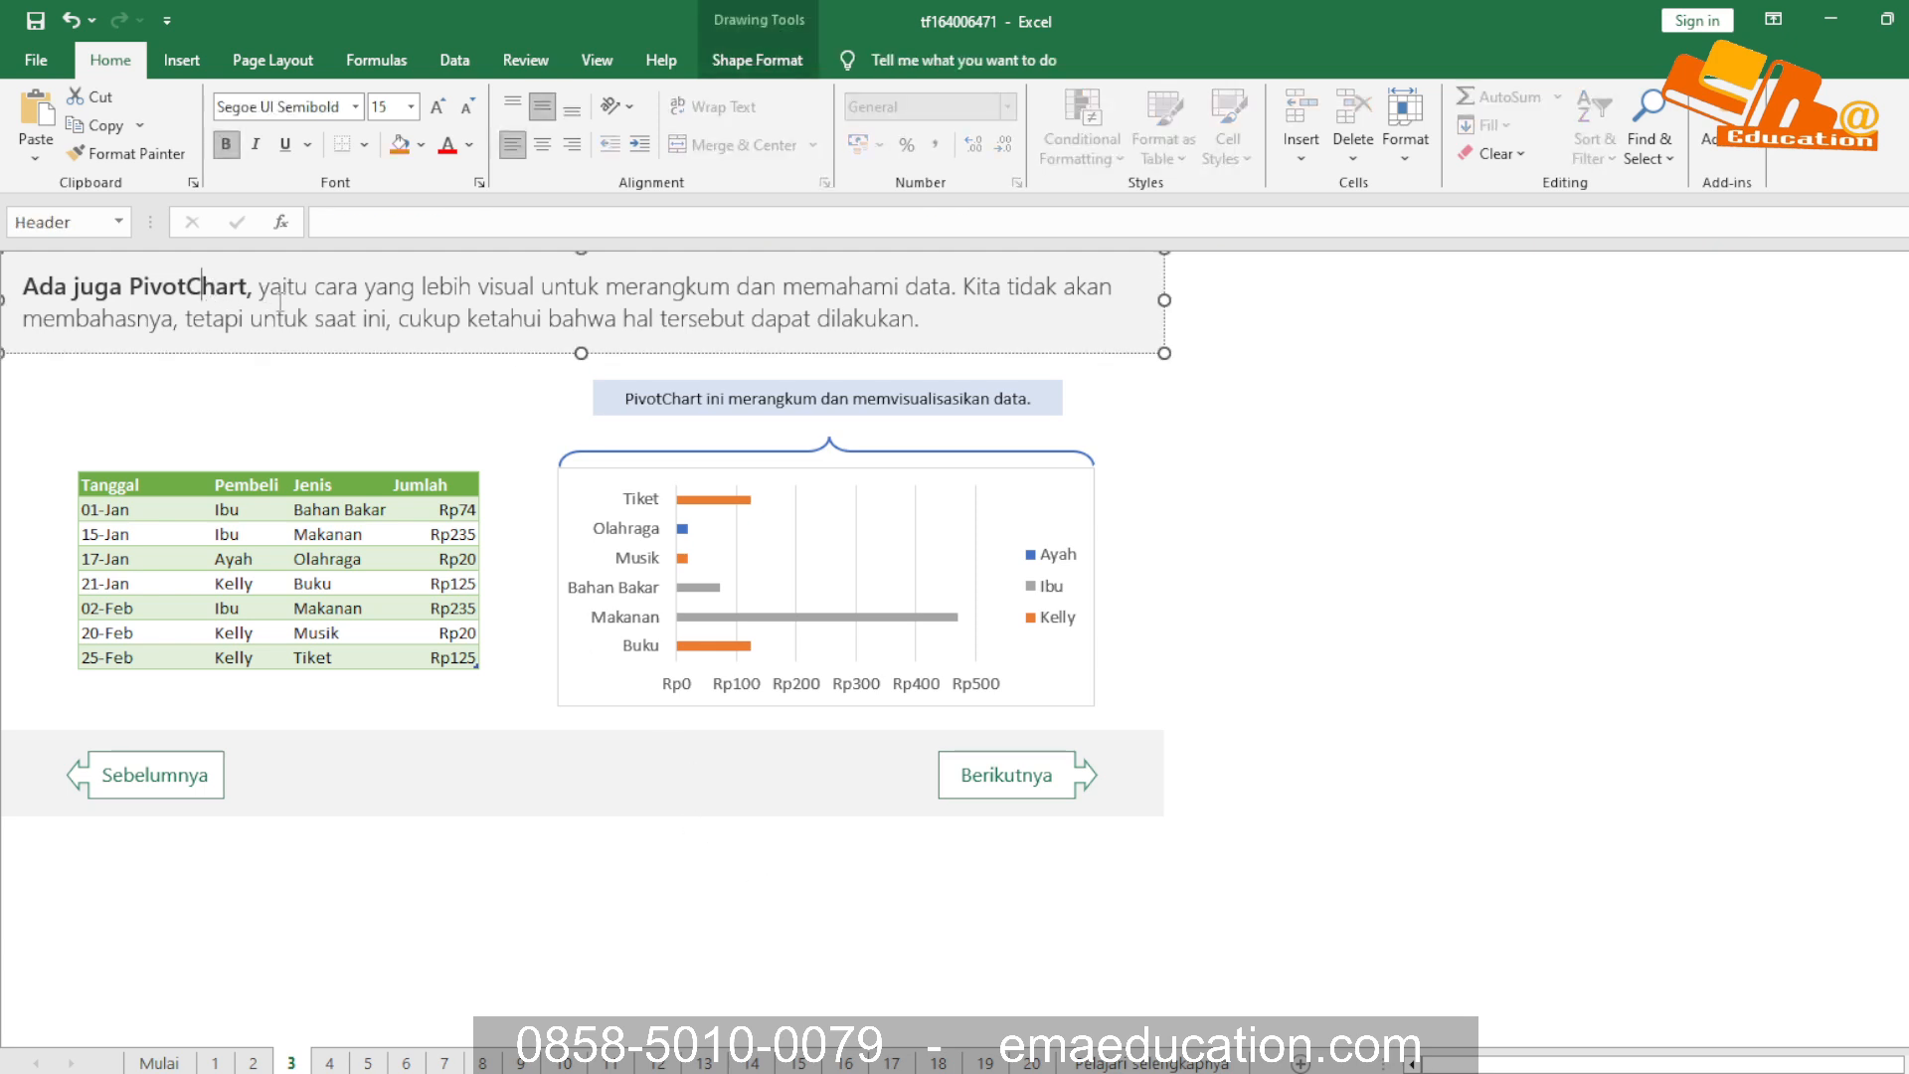
left_click(323, 290)
left_click(801, 547)
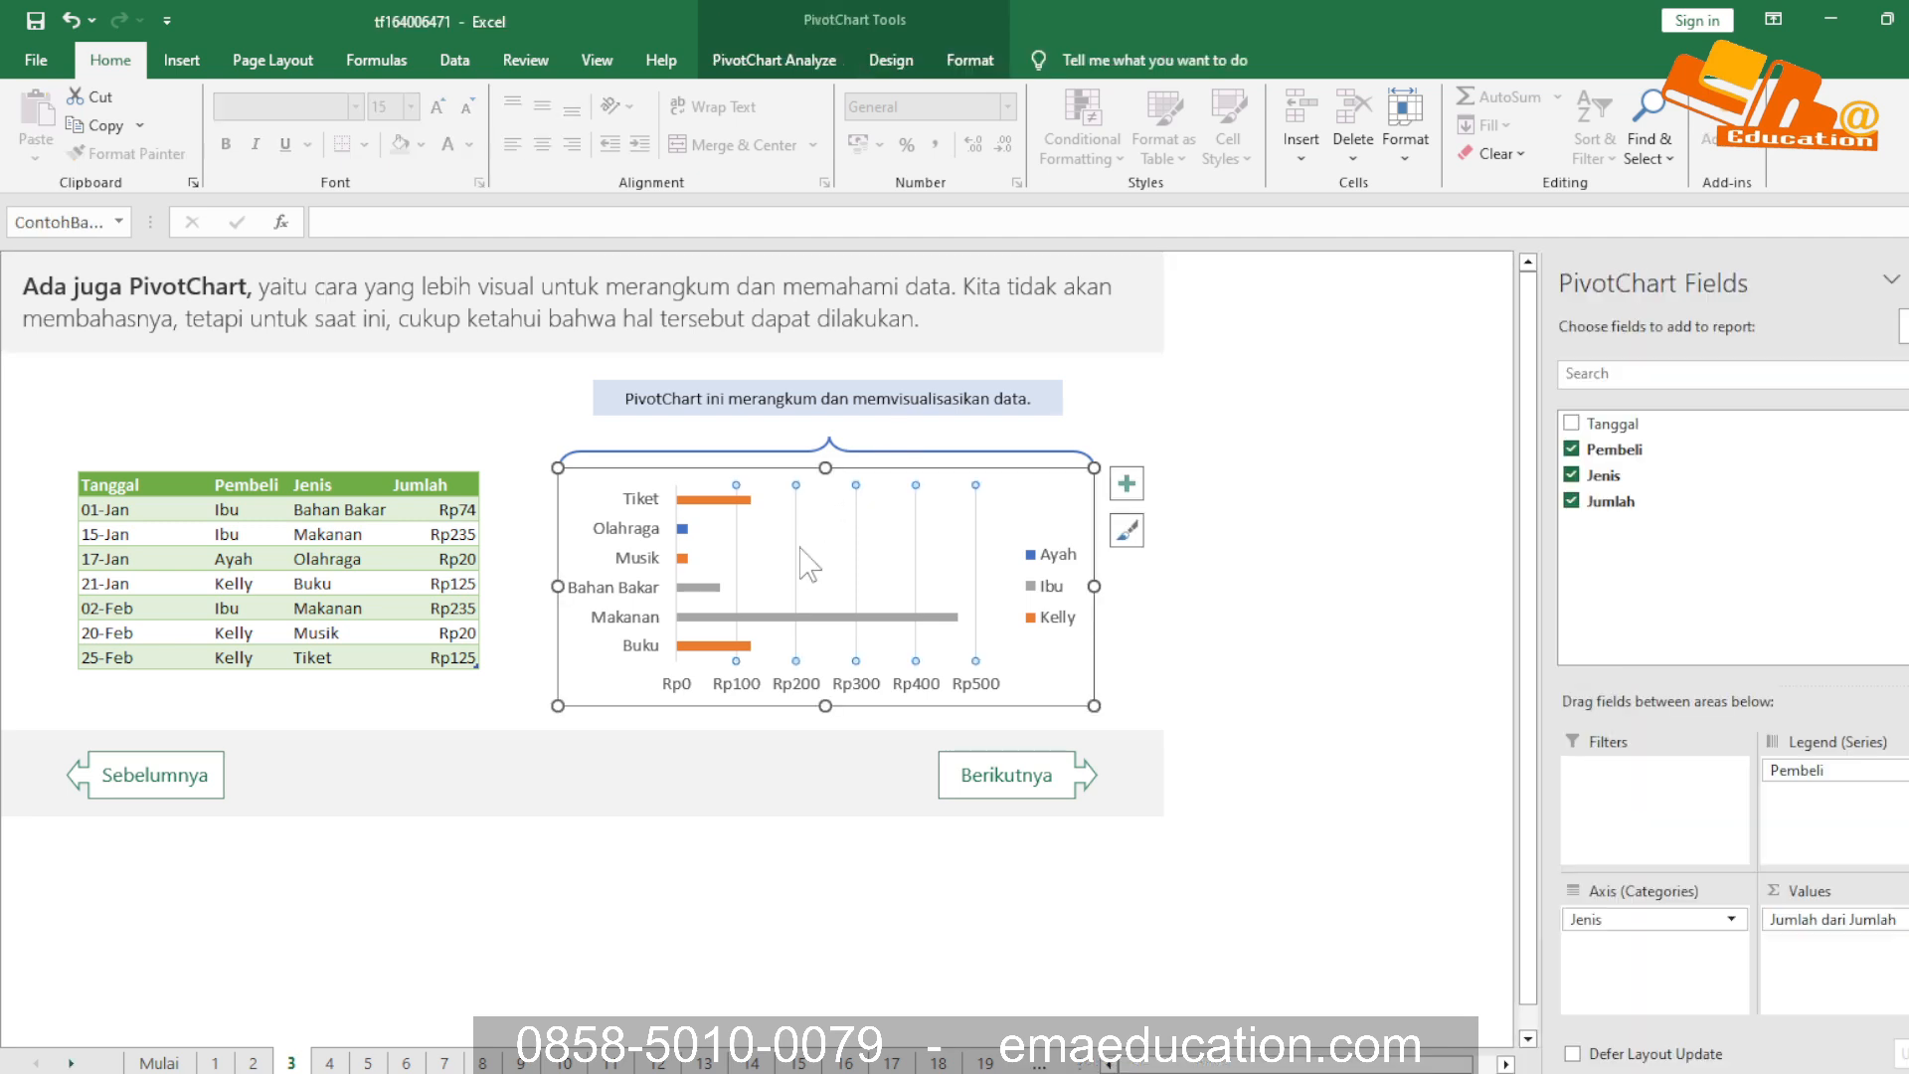
left_click(1317, 434)
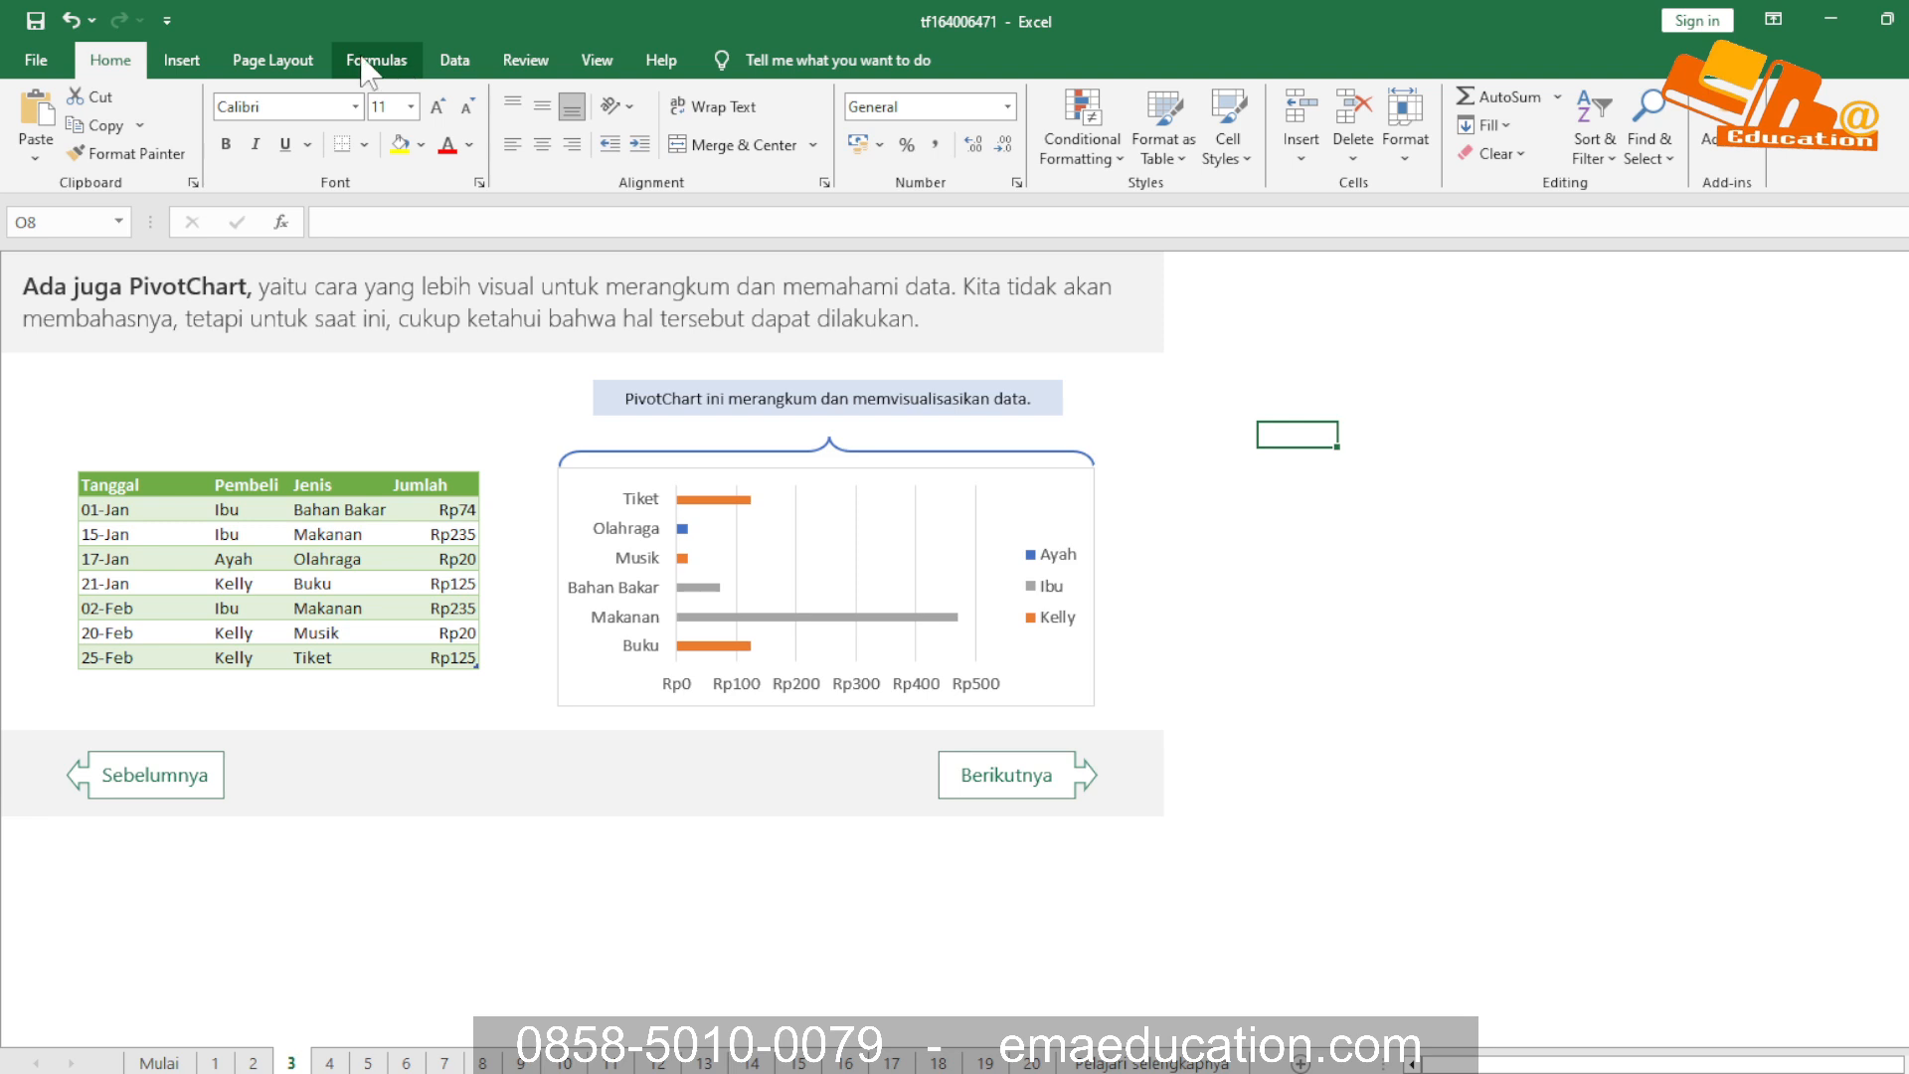
Look up the commands for inserting charts and PivotCharts
left_click(303, 64)
left_click(453, 62)
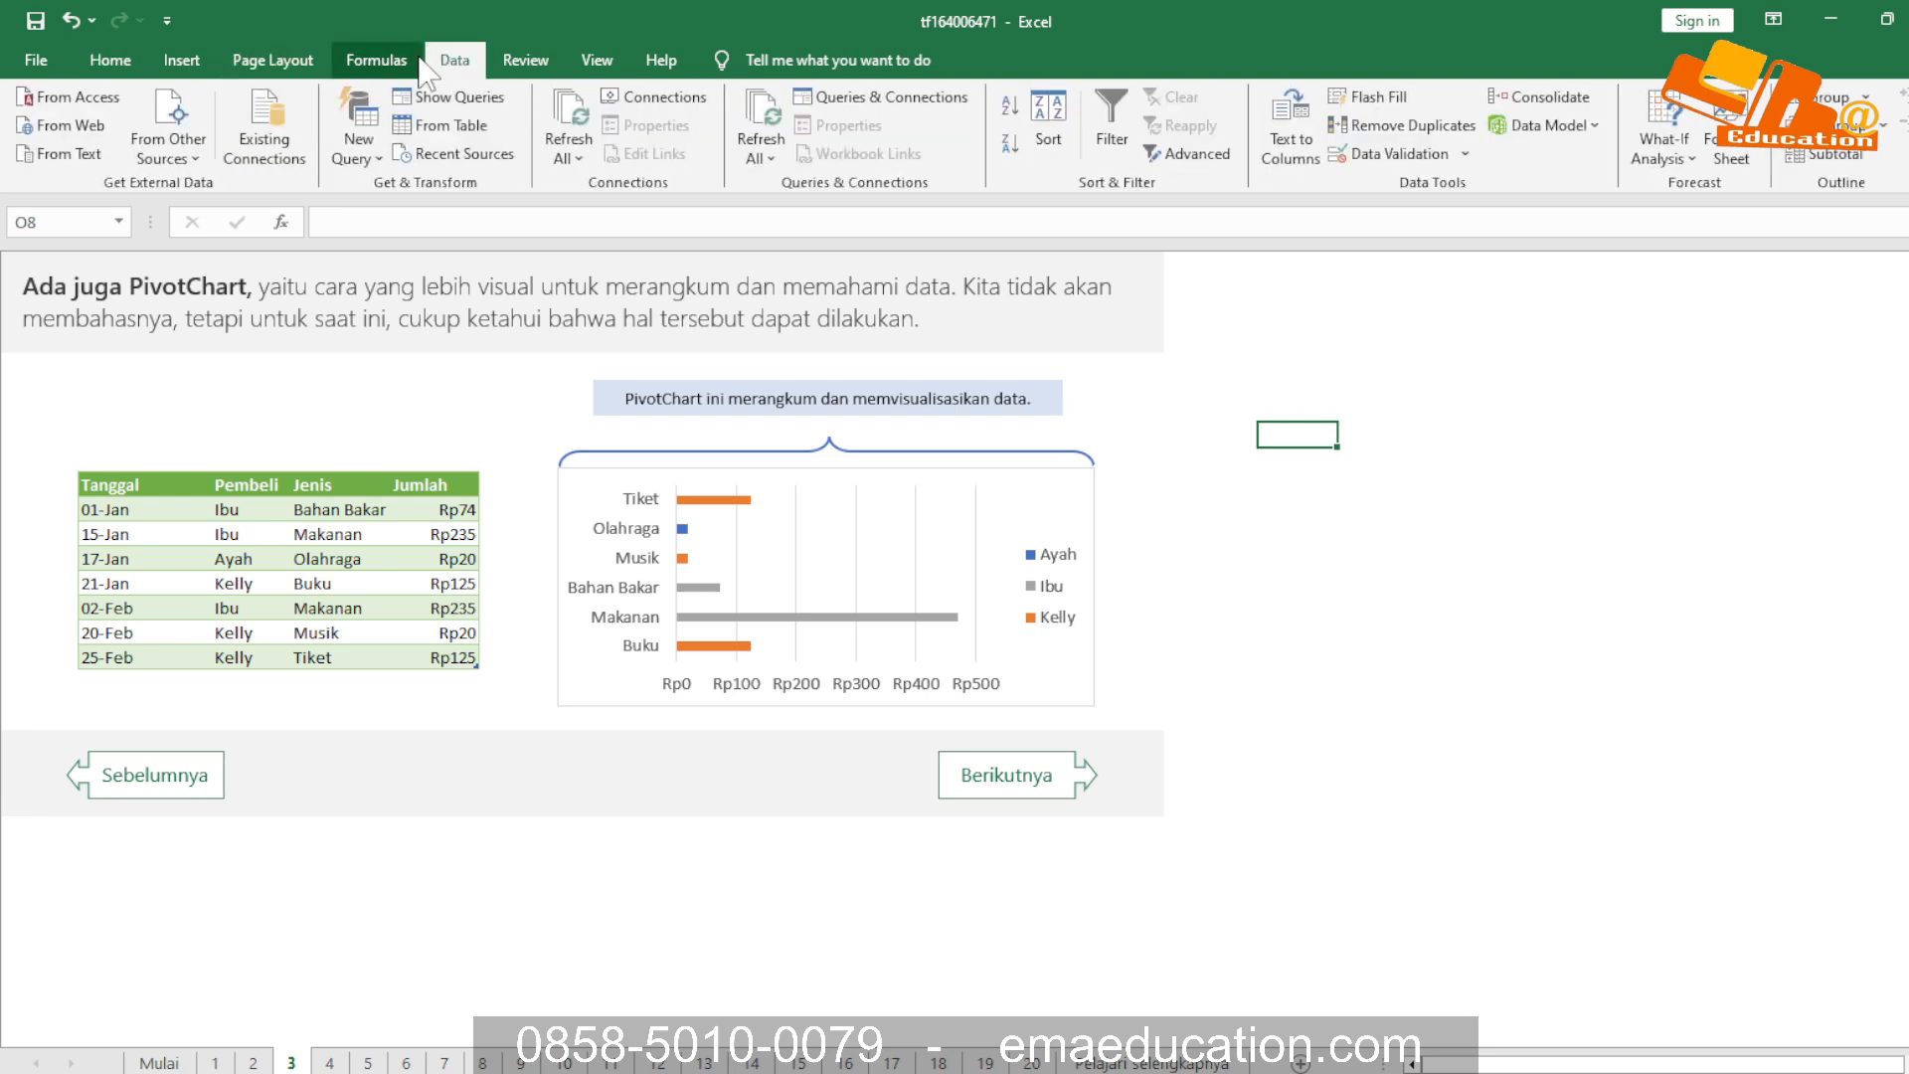
left_click(375, 64)
left_click(191, 66)
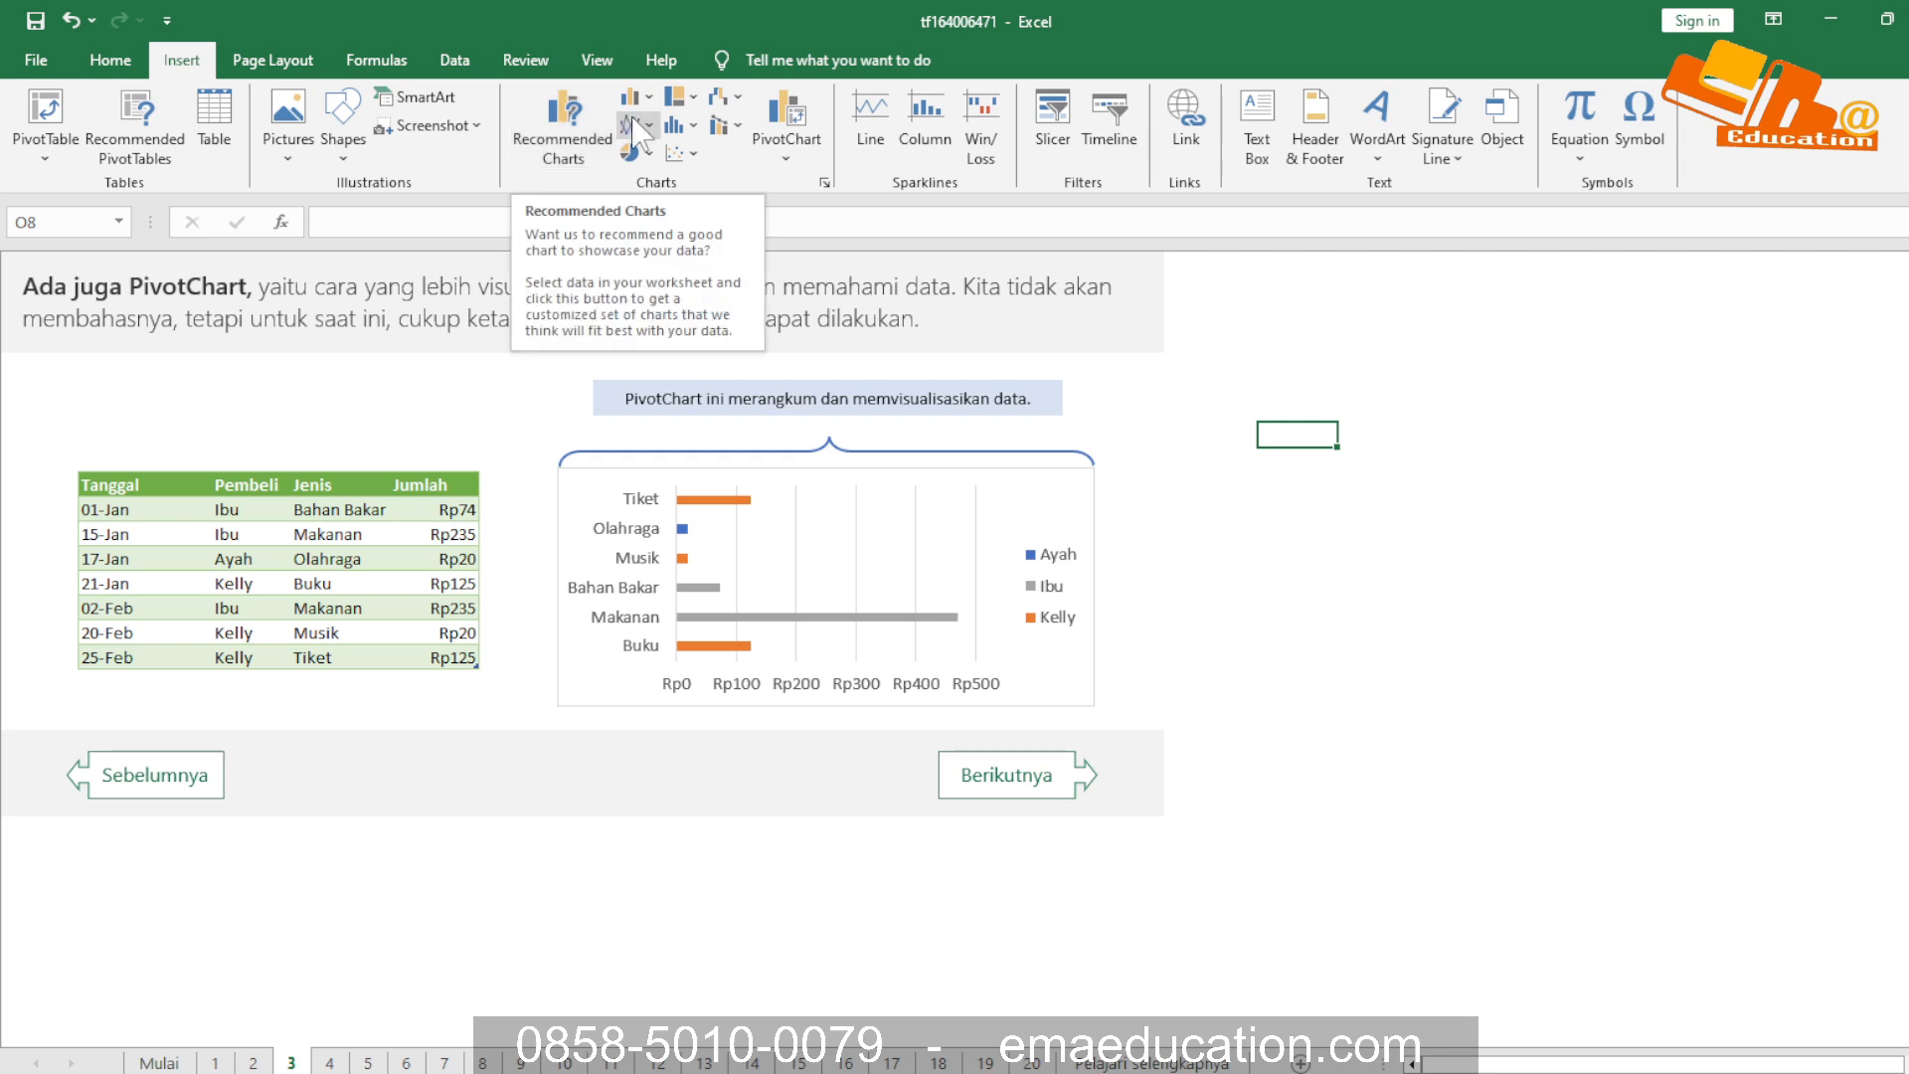
left_click(487, 559)
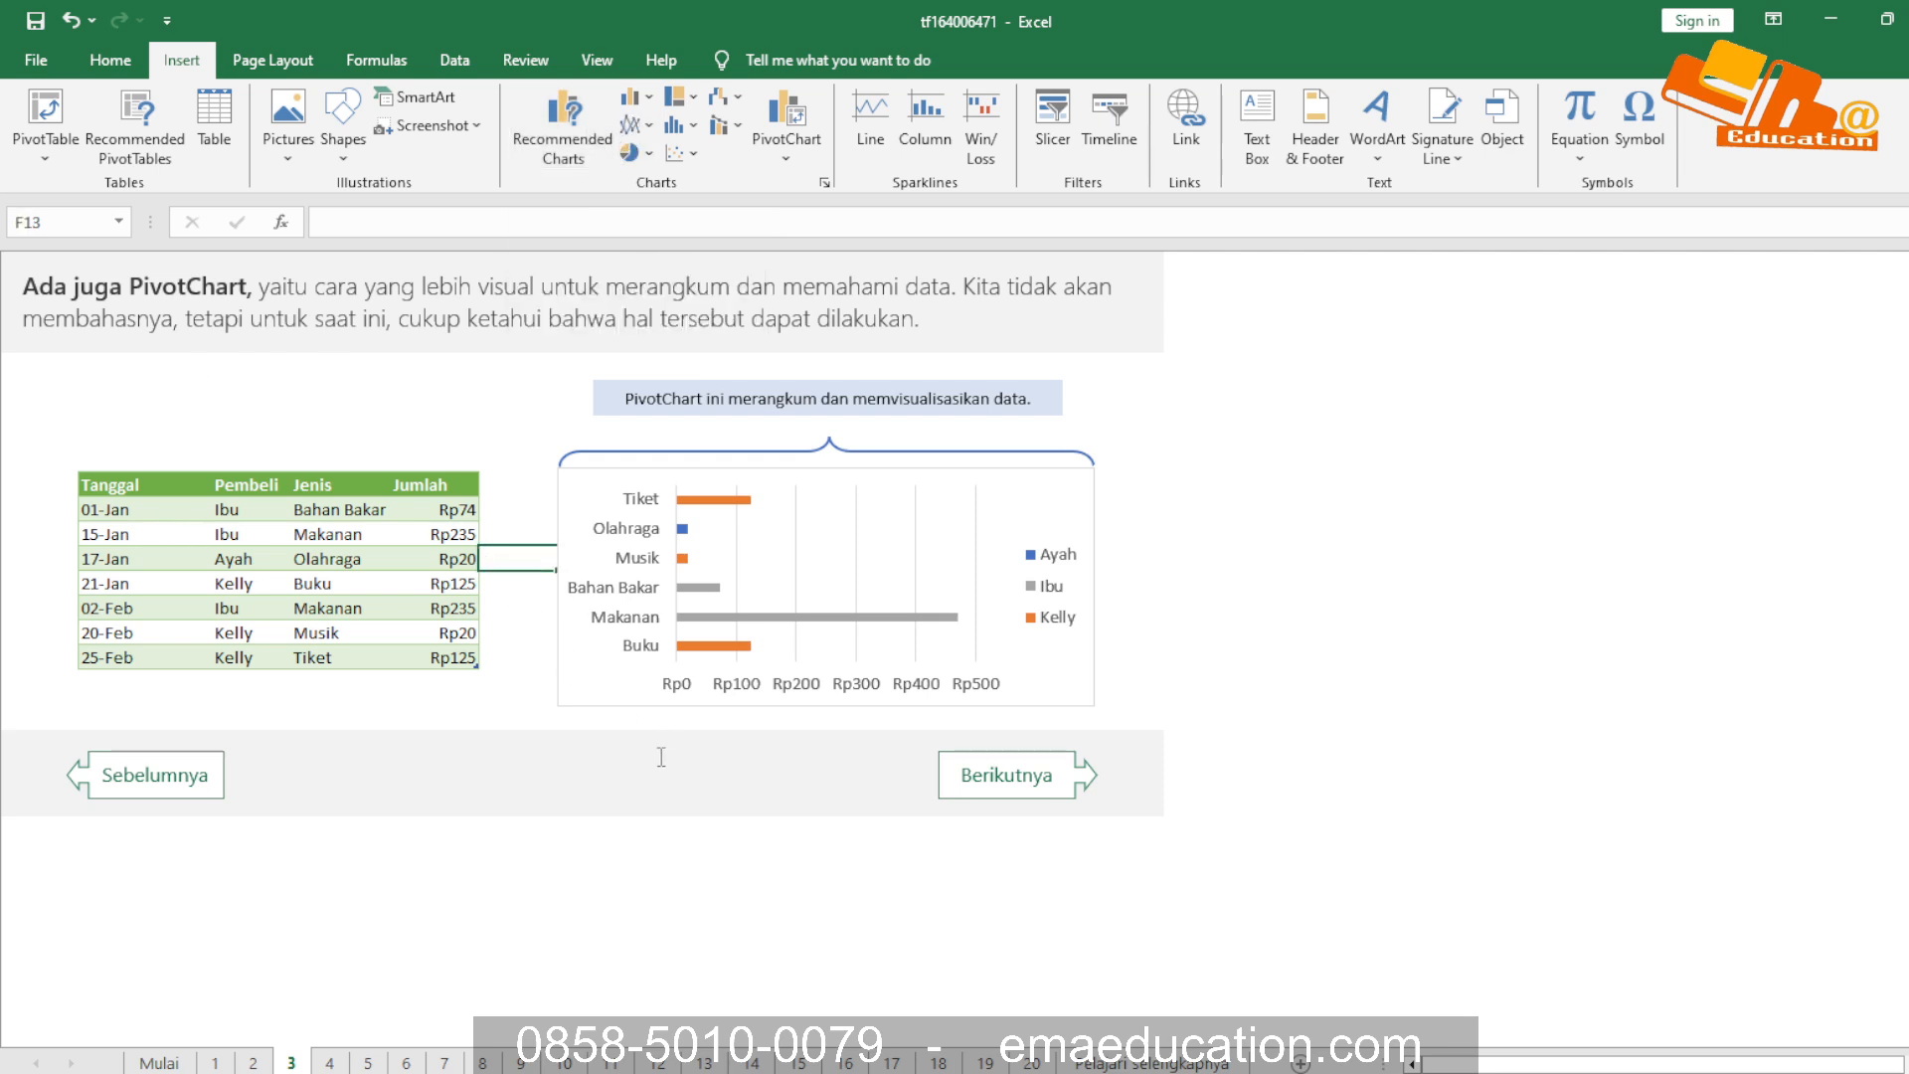
Open sheet 4 and read its guidance on naming columns and avoiding duplicate rows or empty cells
left_click(341, 1069)
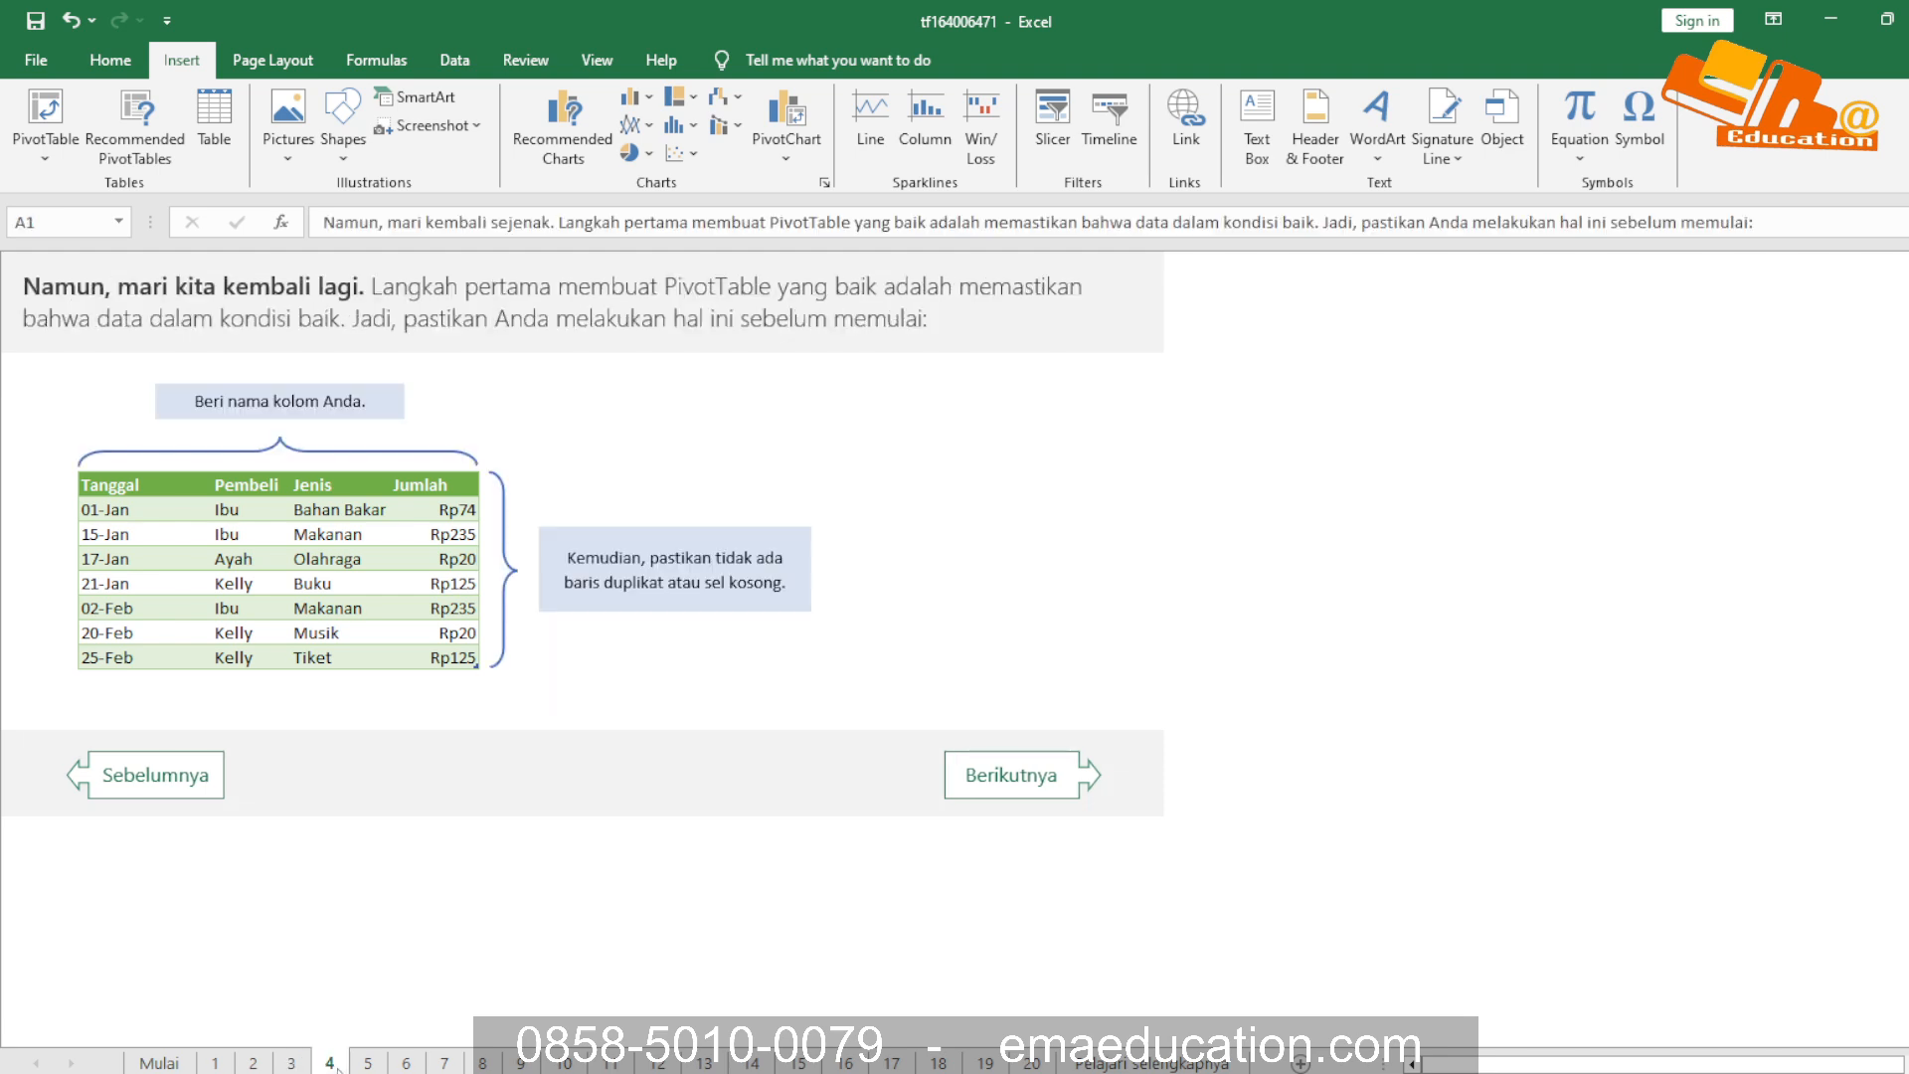
left_click(847, 495)
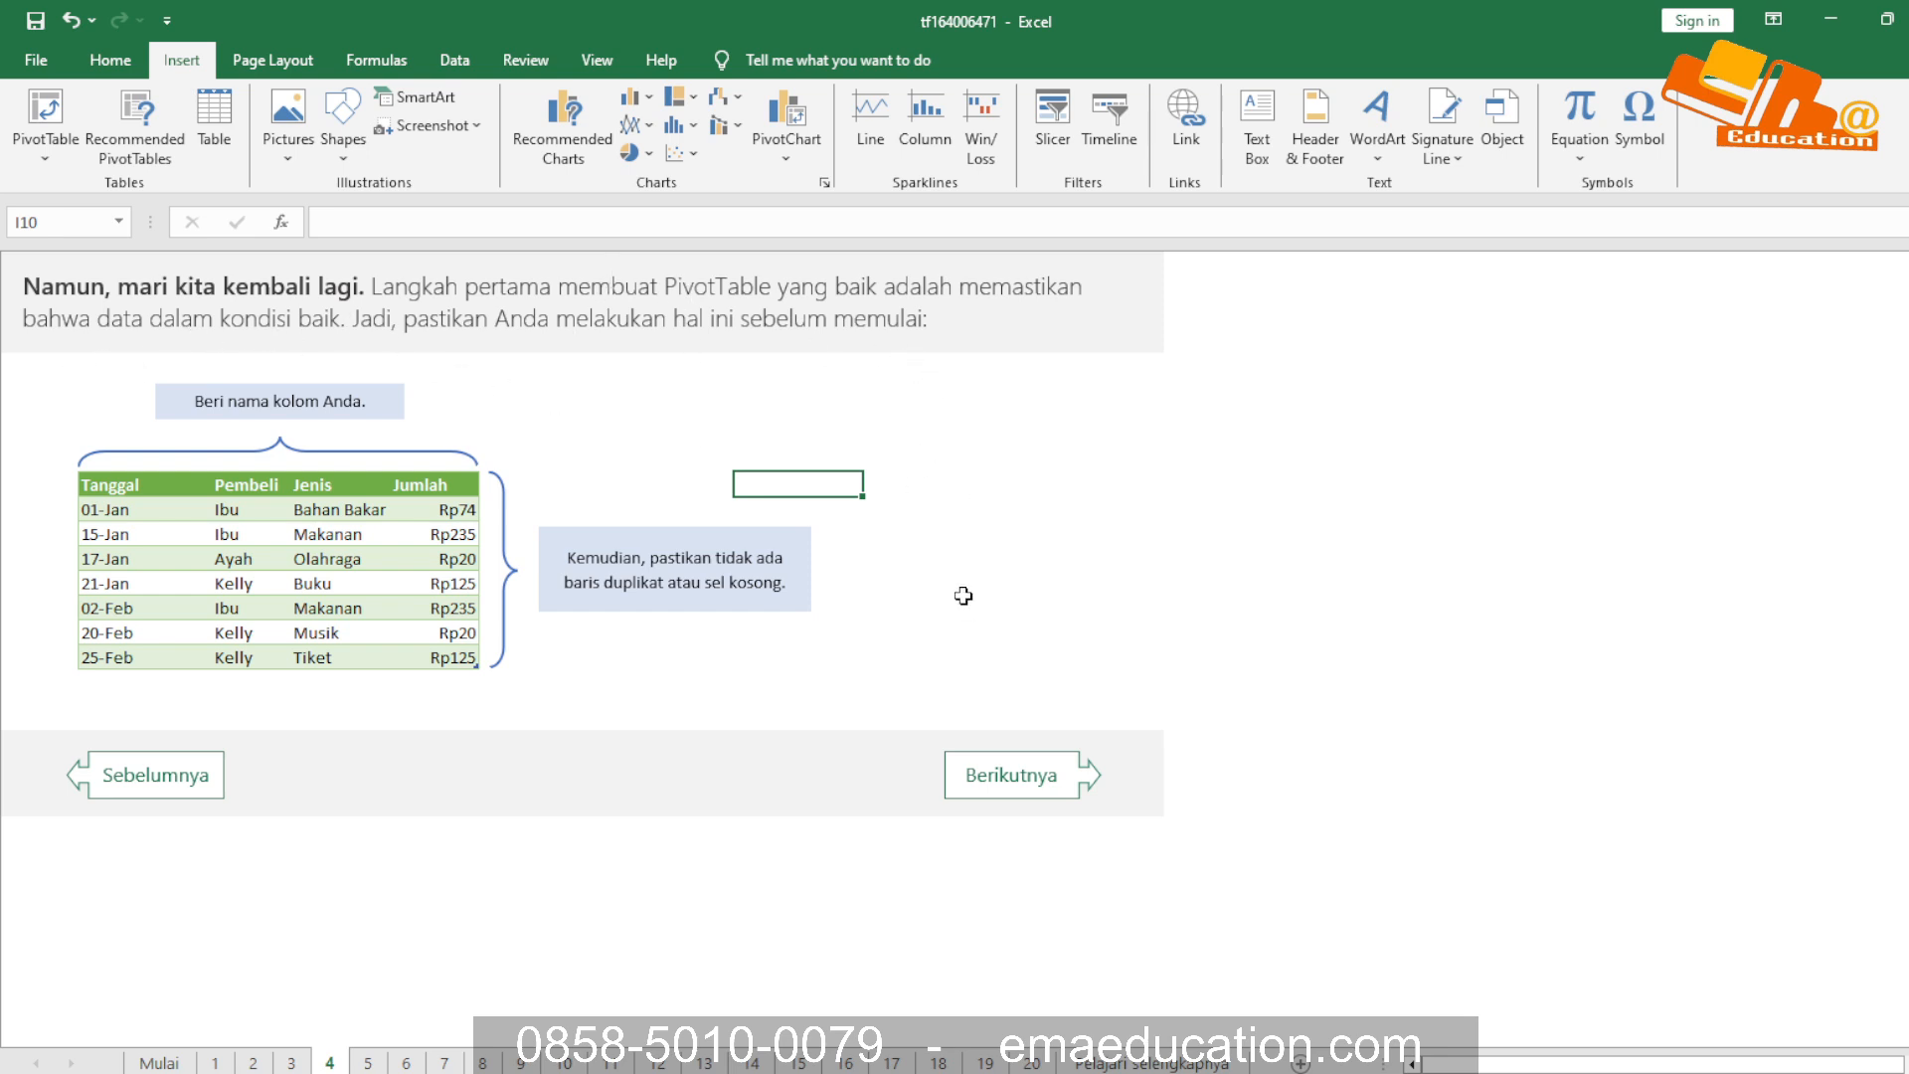
left_click(236, 513)
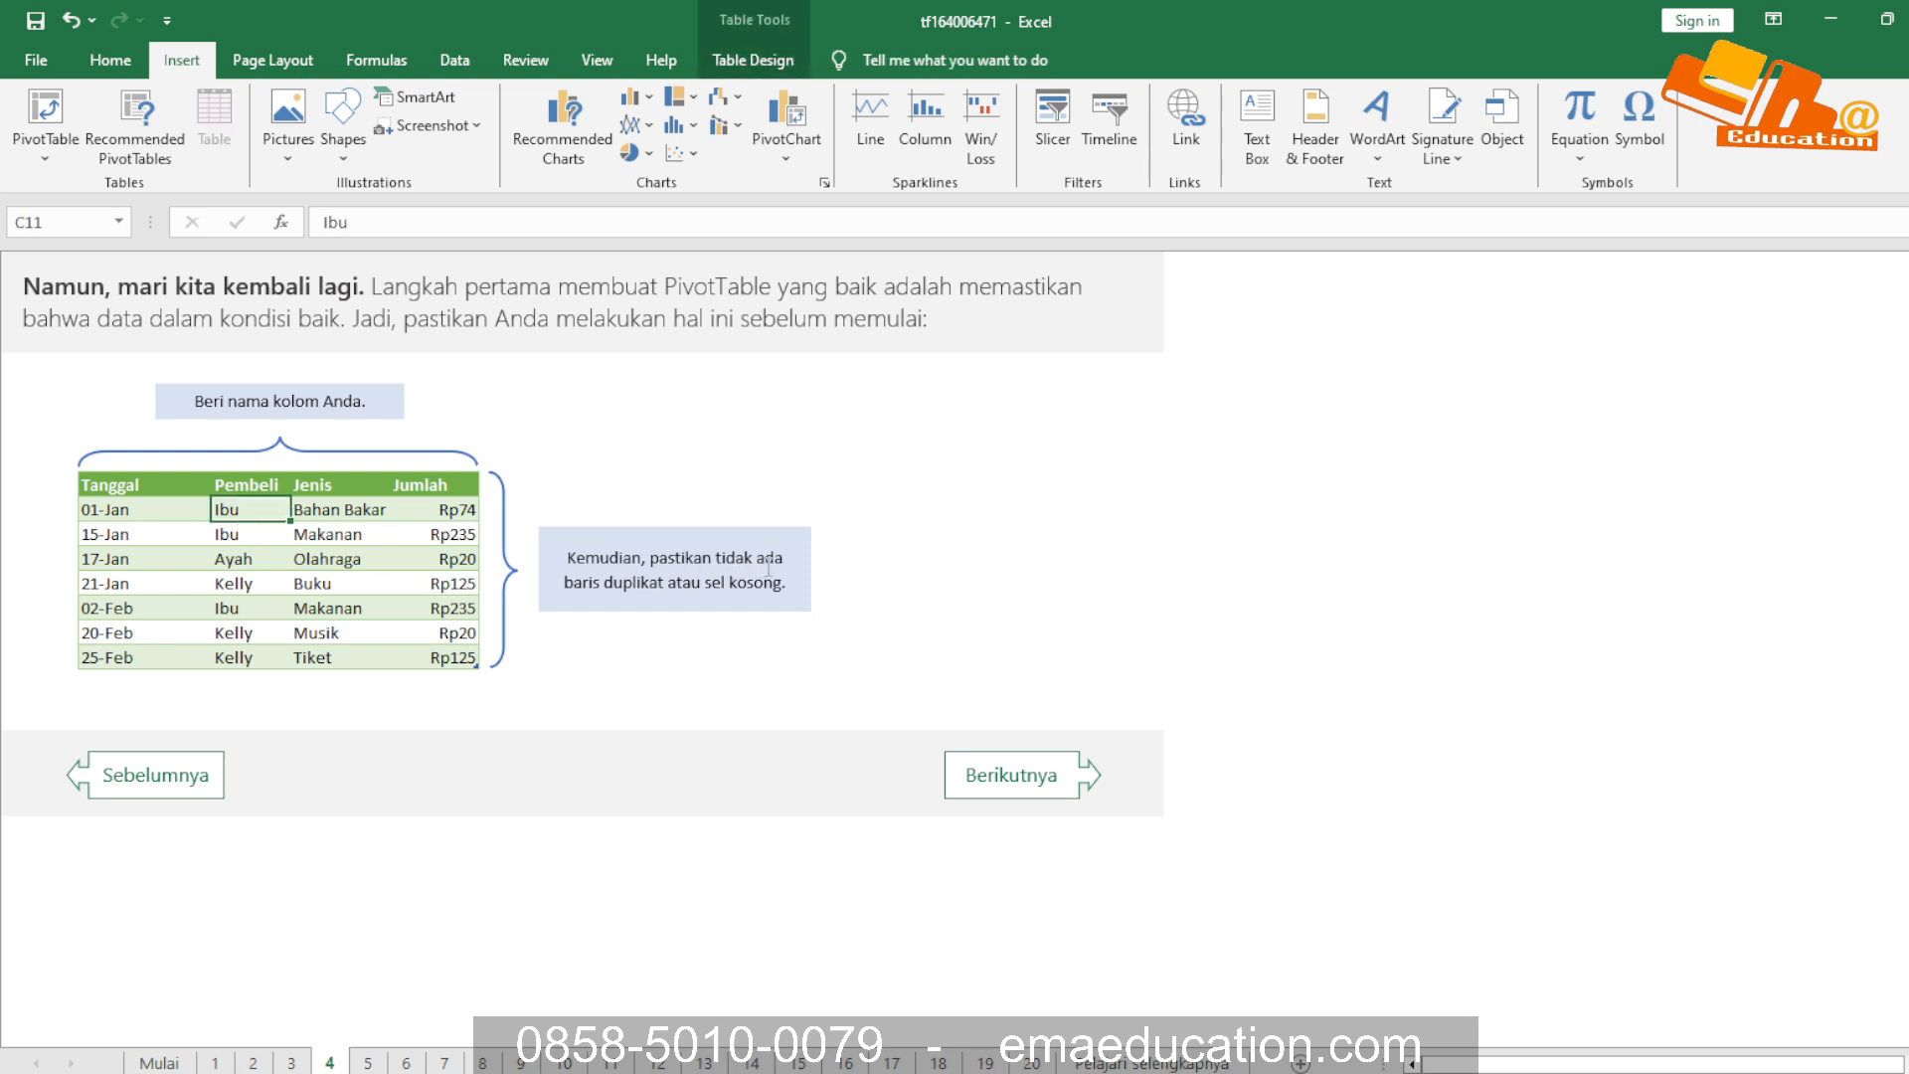
left_click(667, 591)
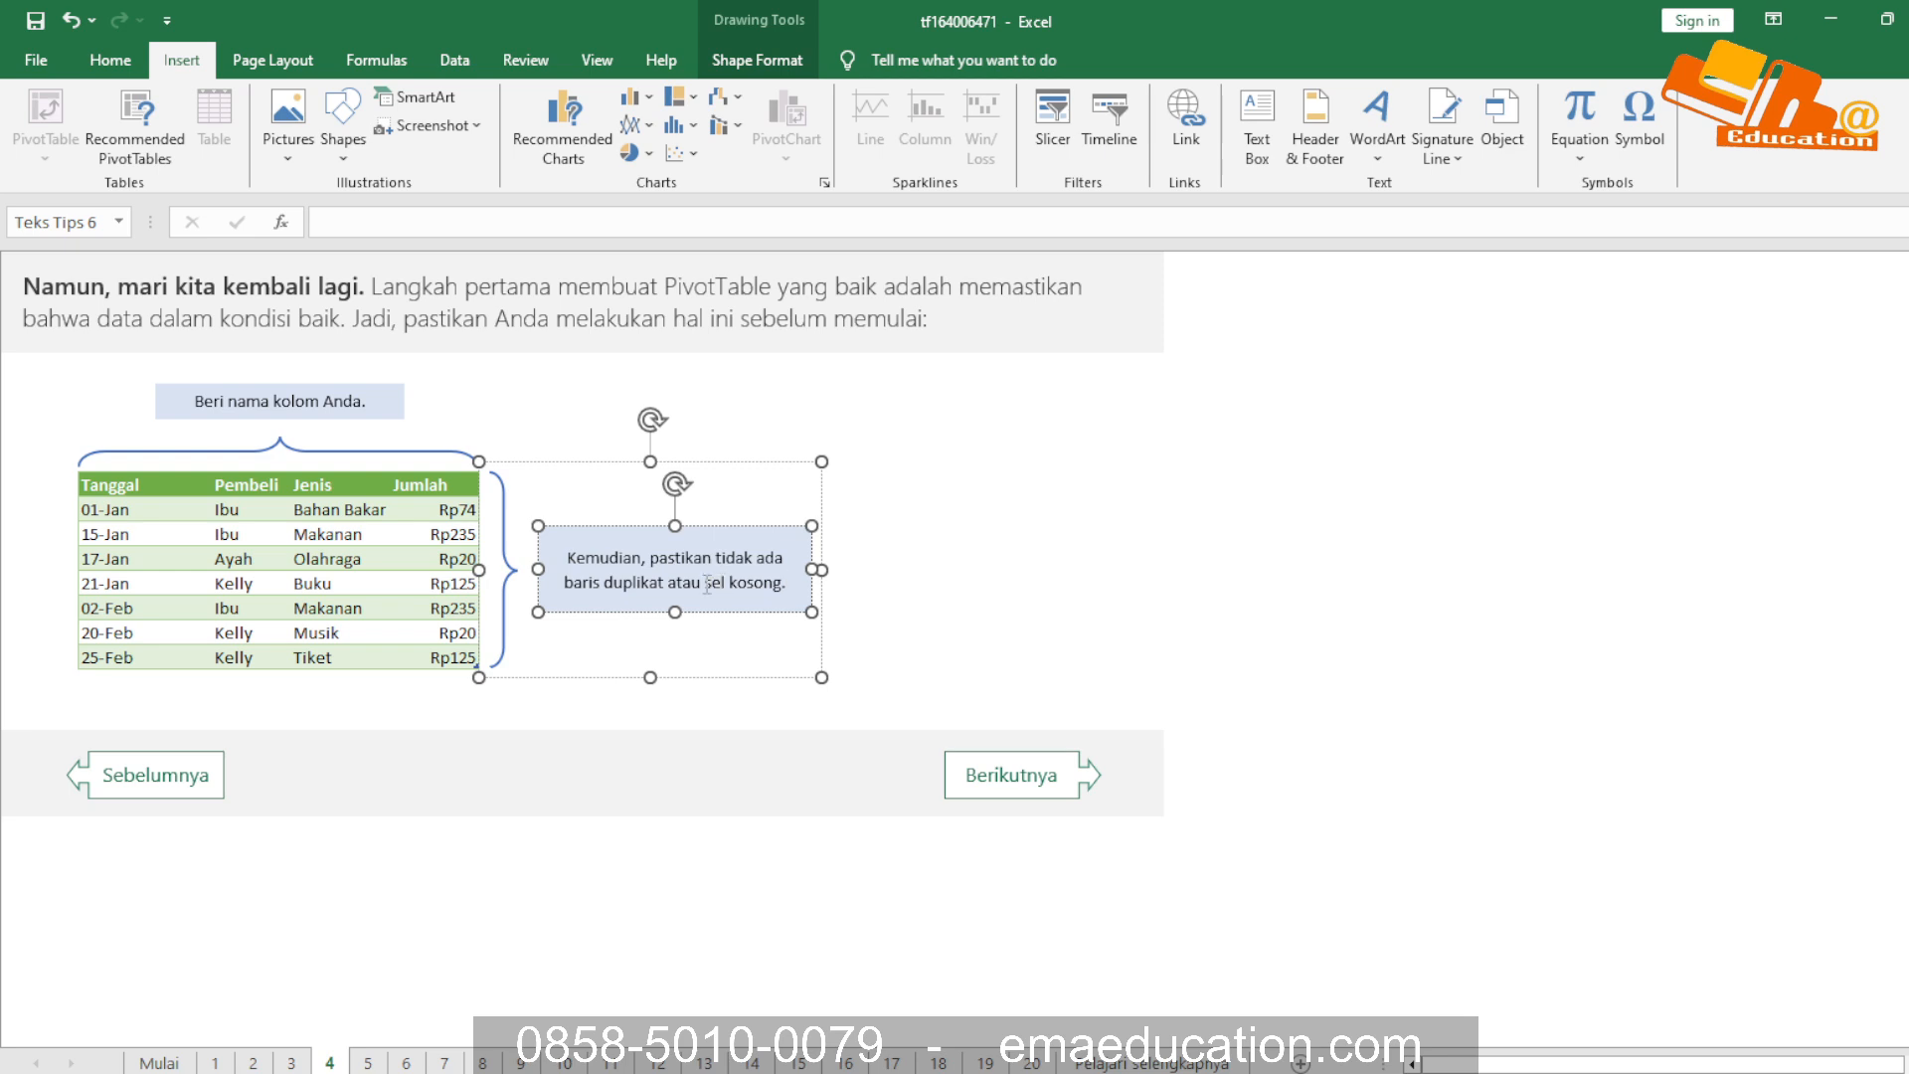
left_click(437, 562)
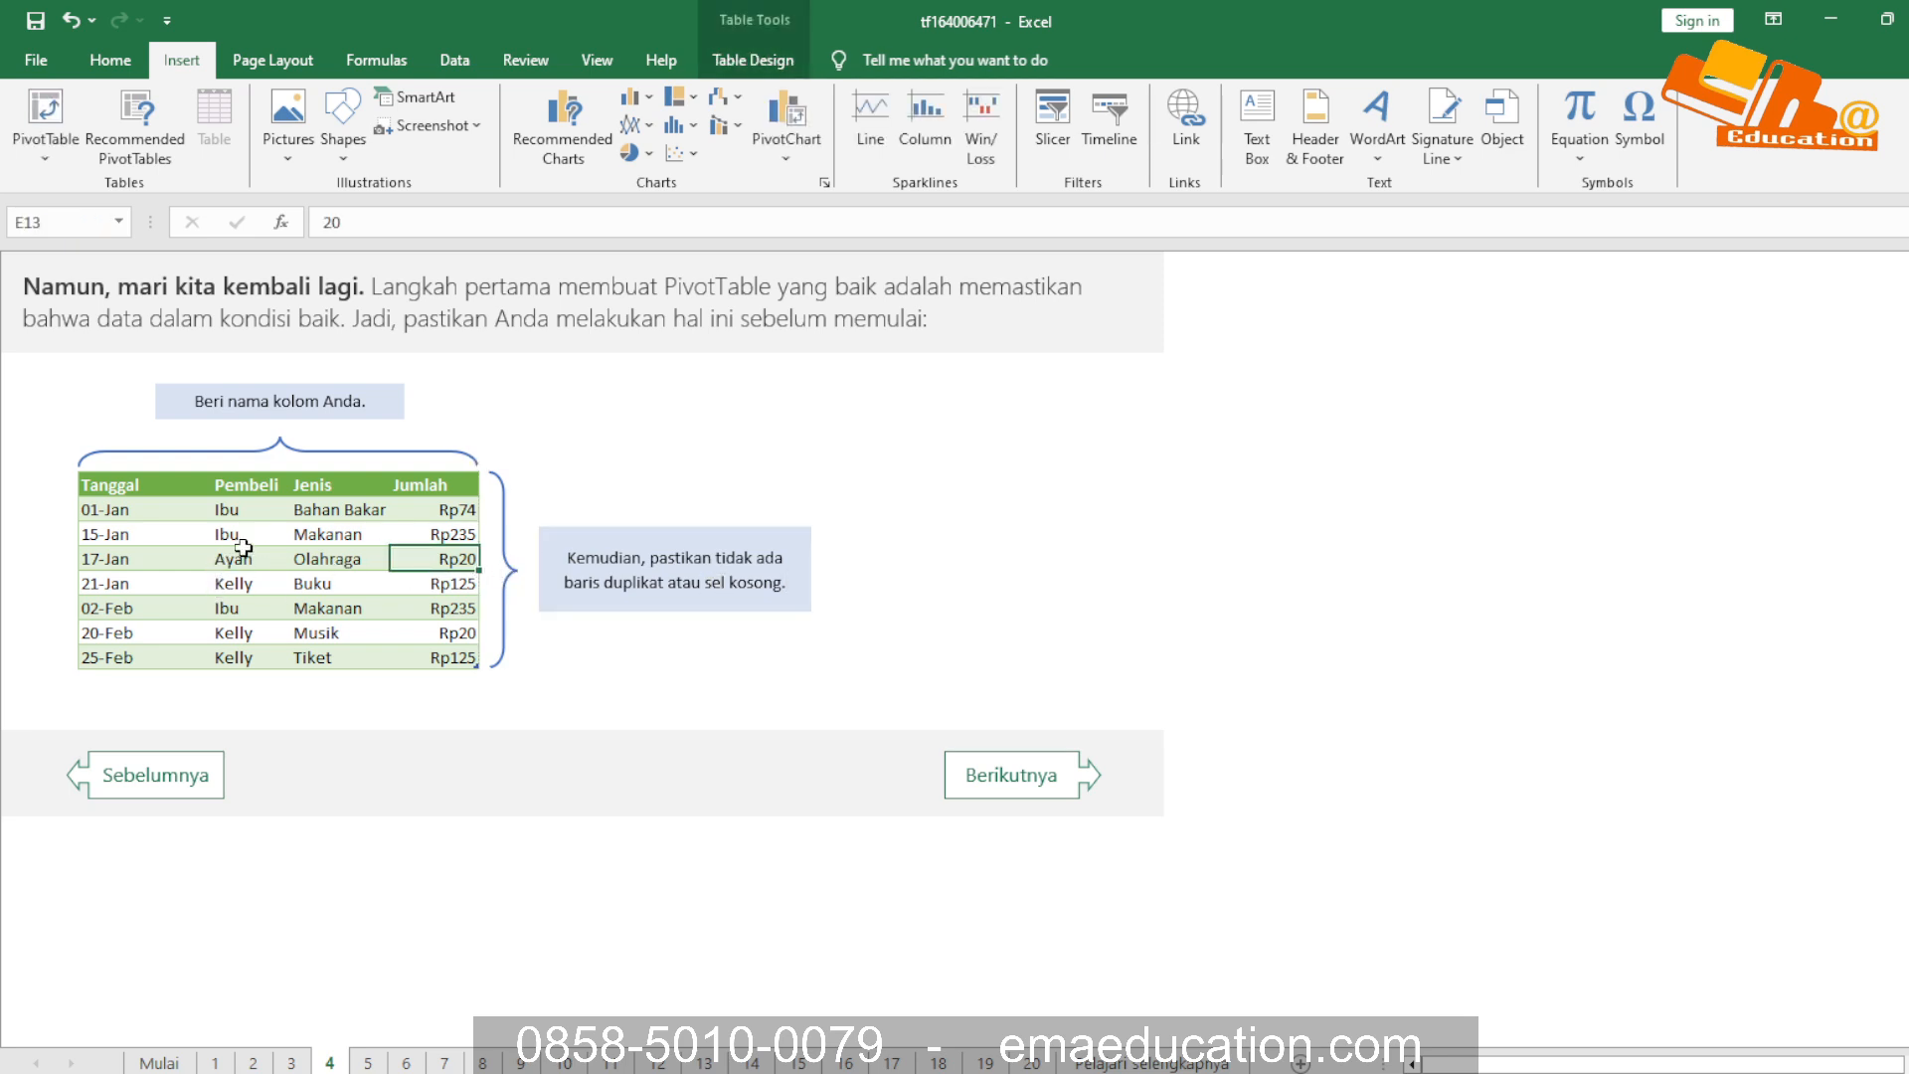
Check the purchase table on sheet 4 by comparing the Ayah row with the two Ibu Makanan rows
left_click(328, 559)
left_click(435, 564)
left_click_drag(223, 536, 437, 537)
left_click(242, 601)
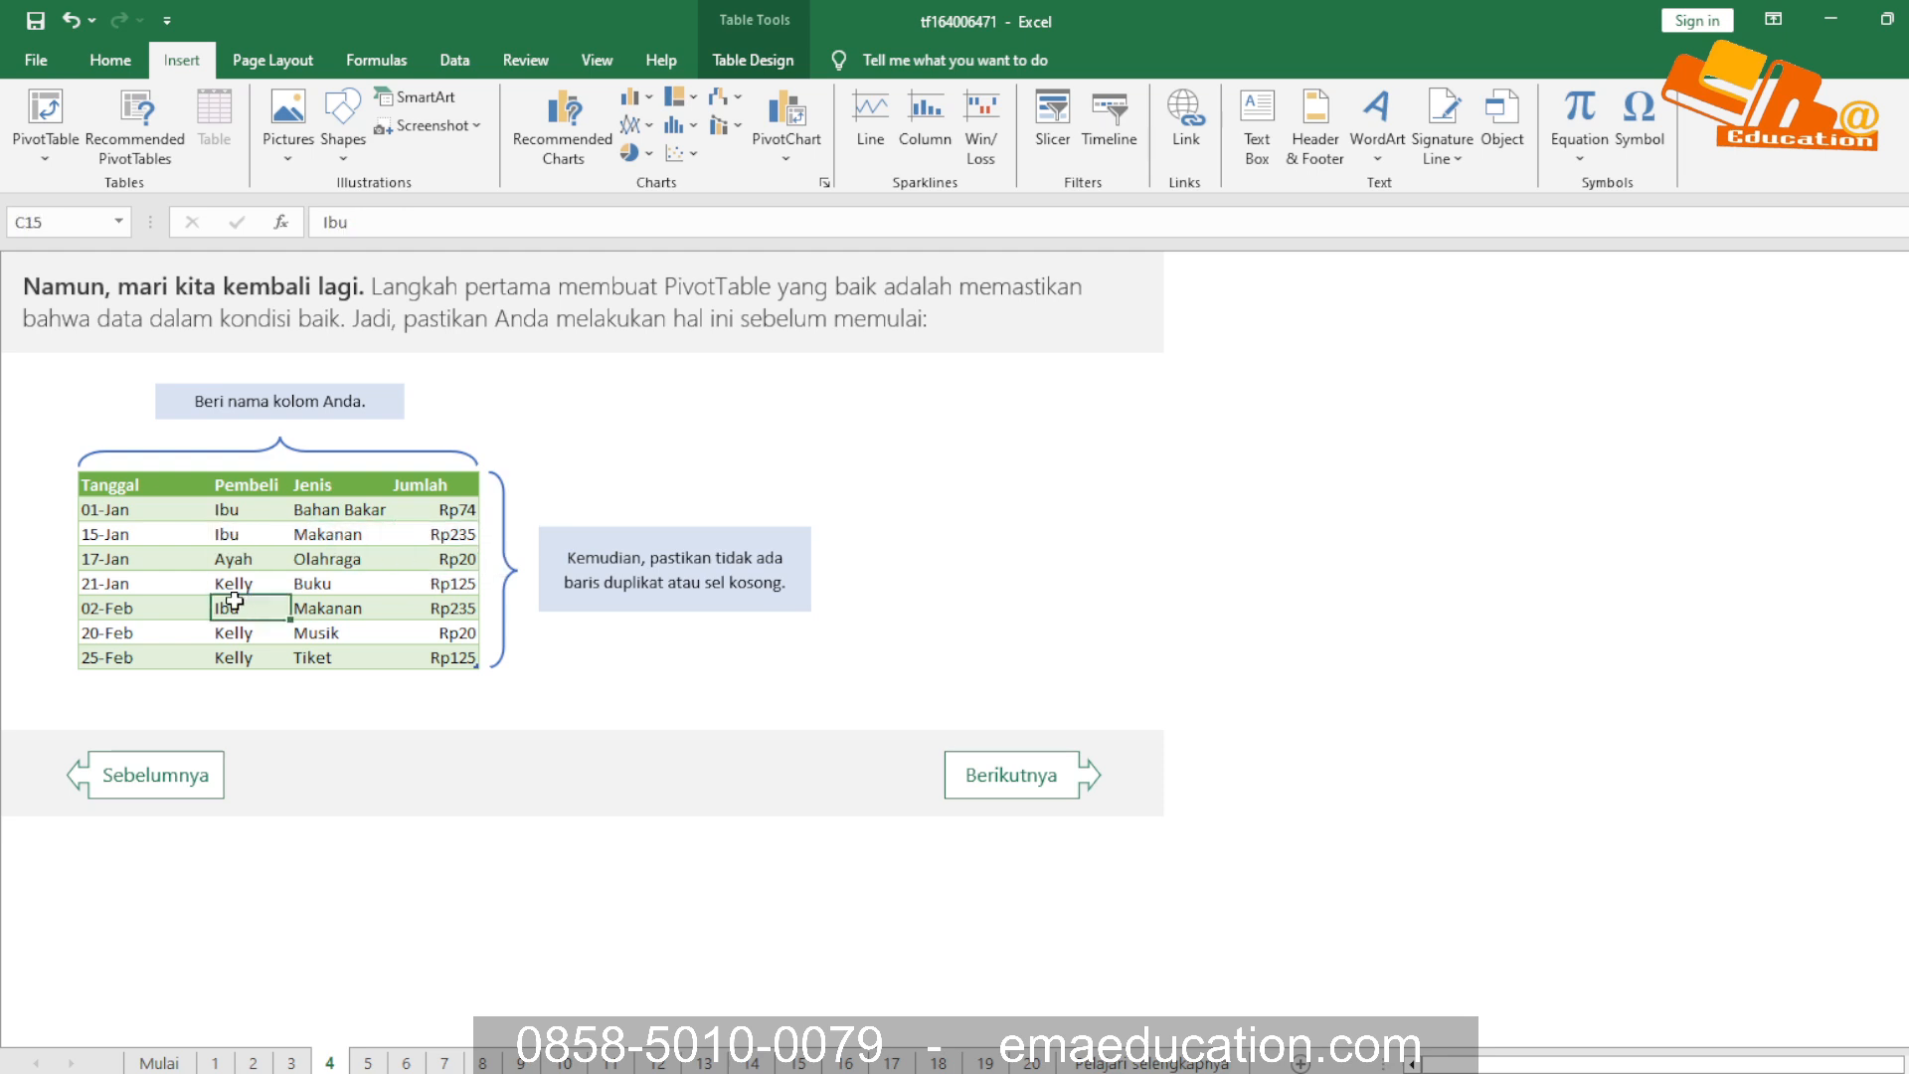
Change the buyer in the 15-Jan row to Ibuu as an inconsistent-data example, and undo the edit
left_click(241, 537)
double_click(254, 535)
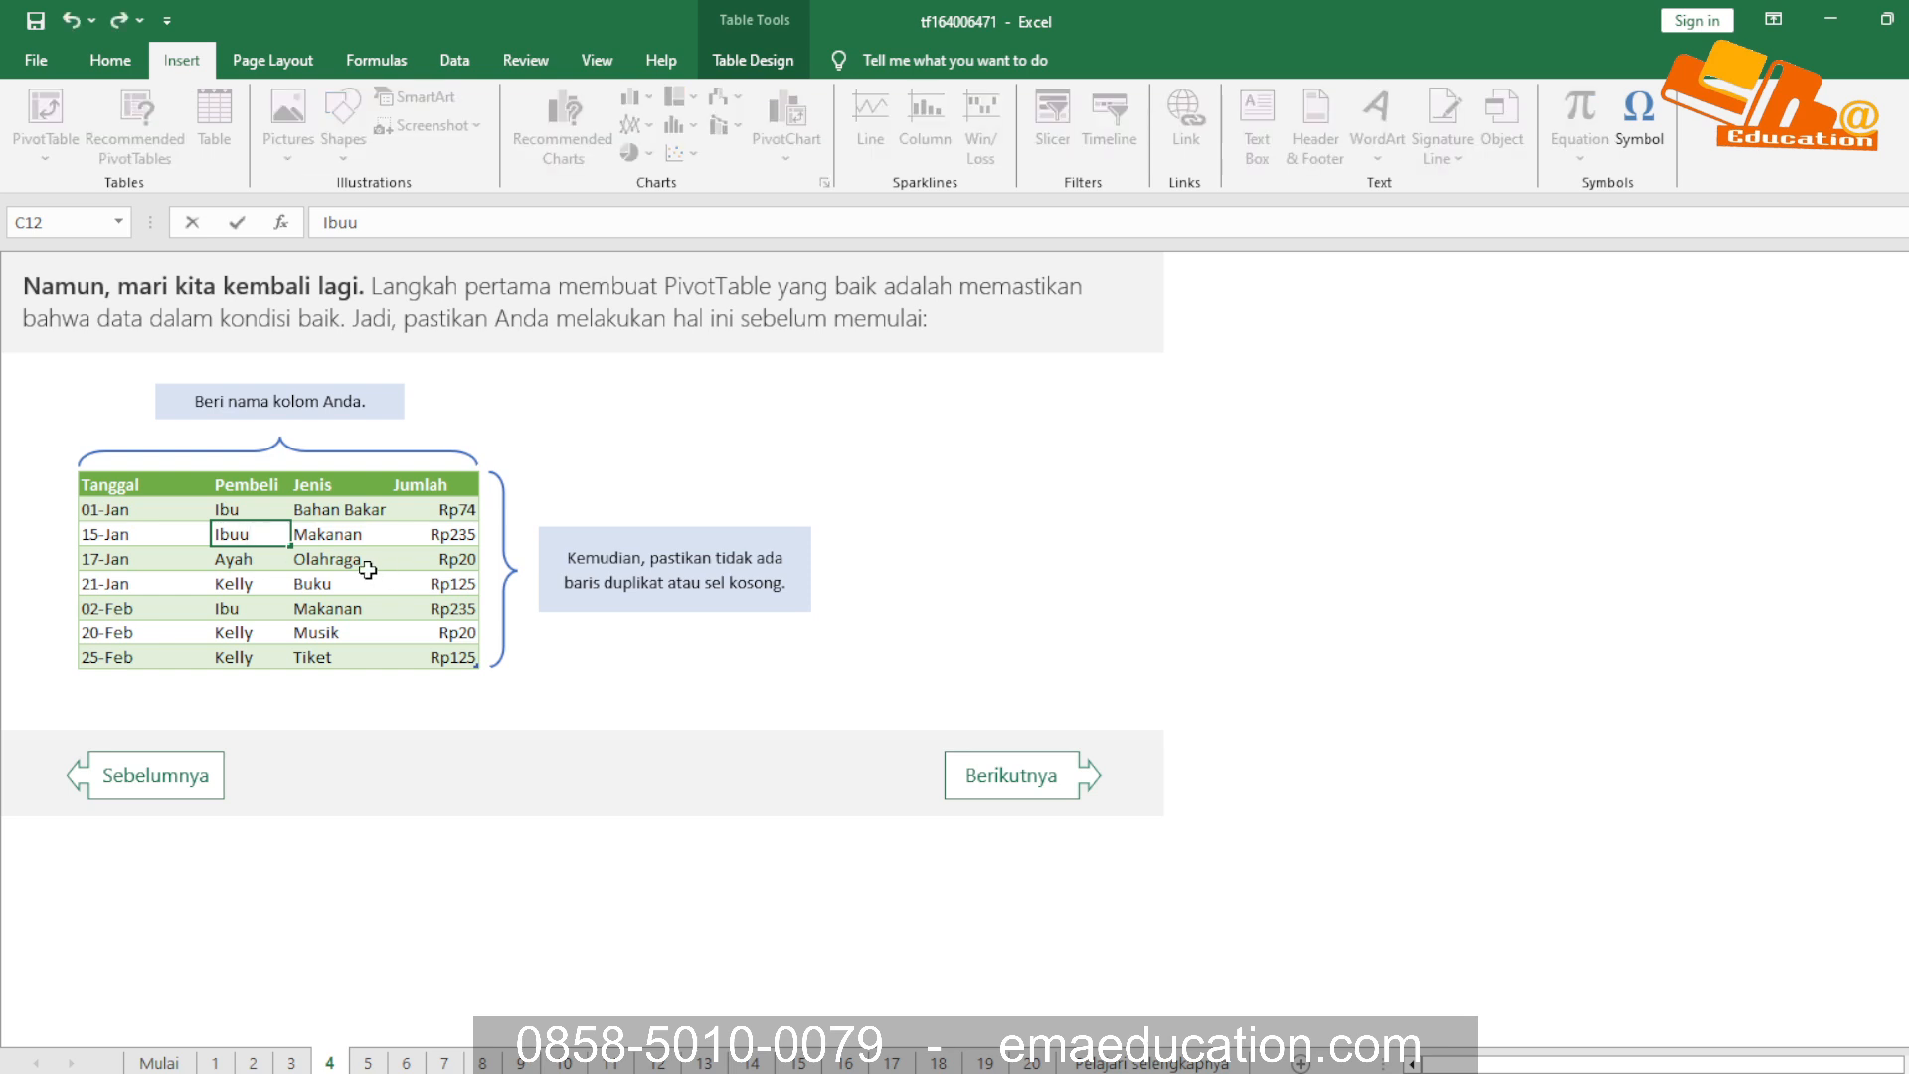
key("Return")
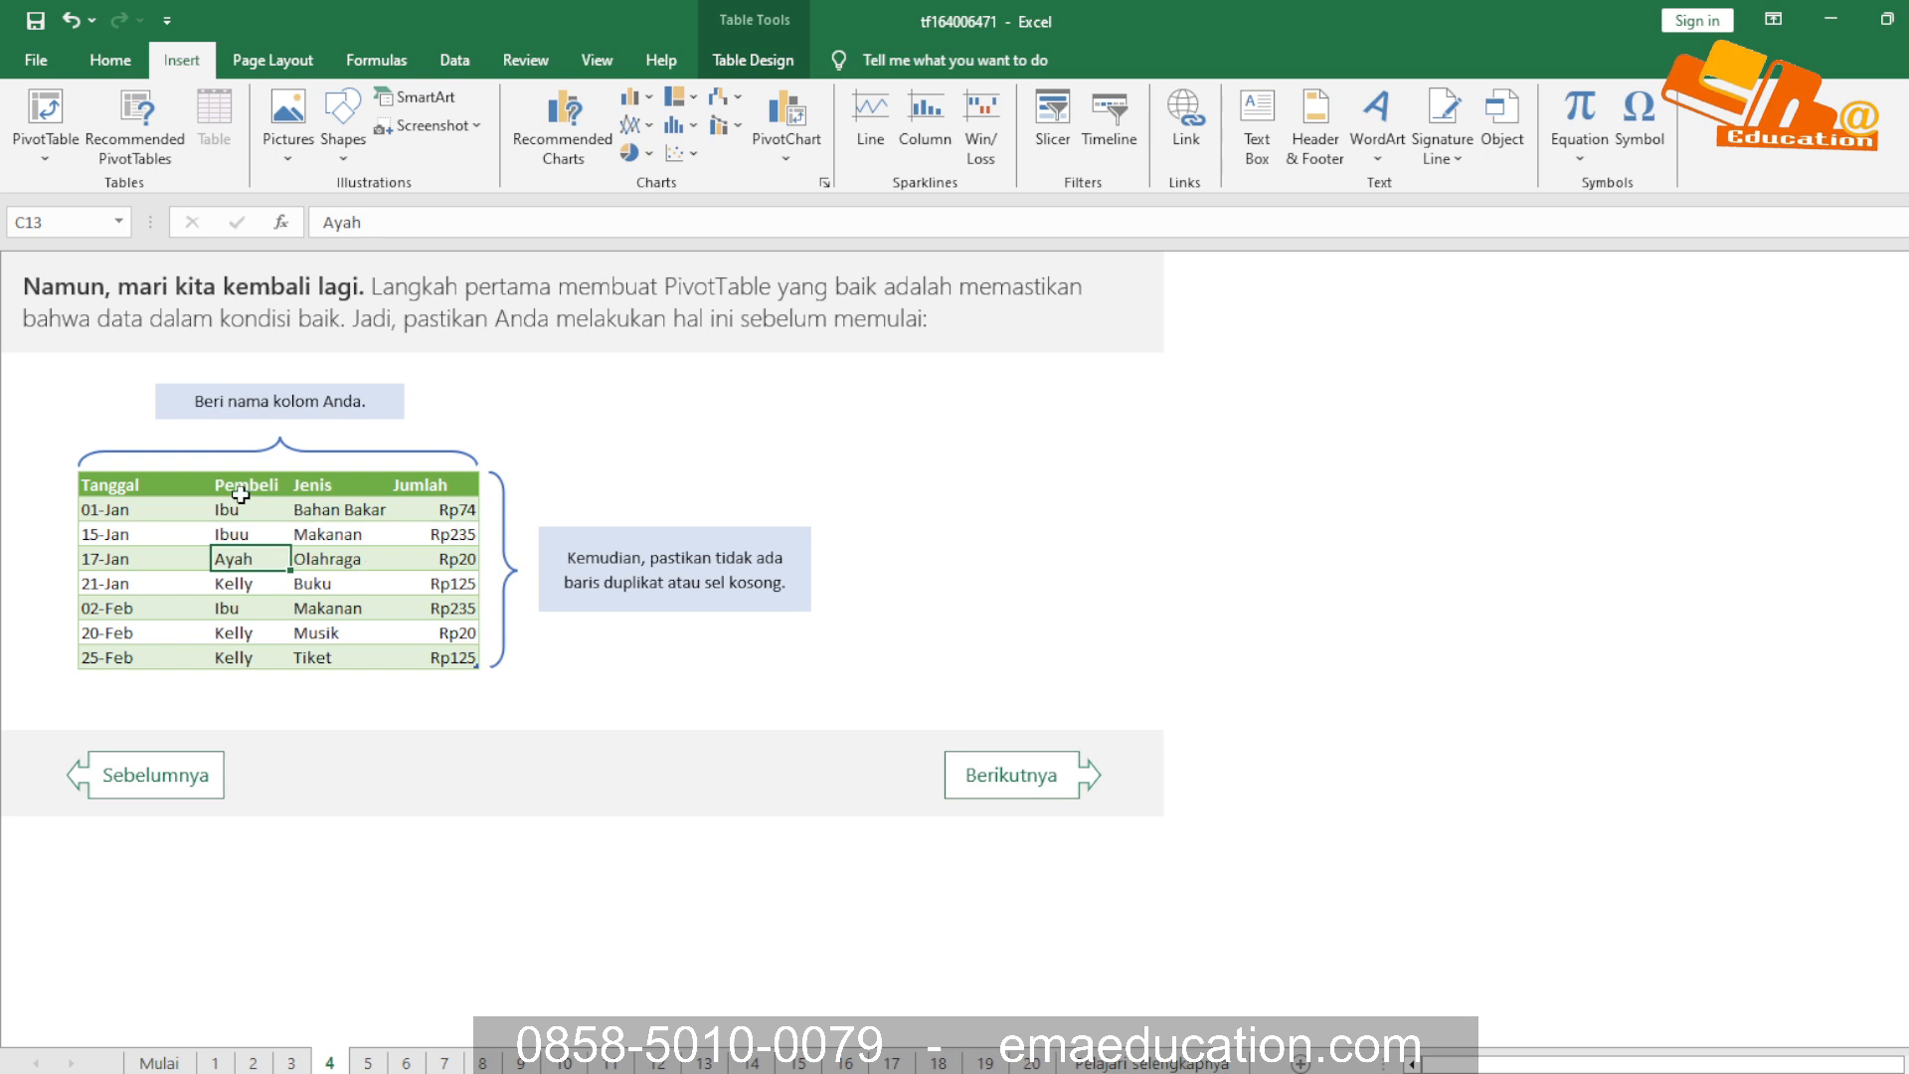
key("ctrl+z")
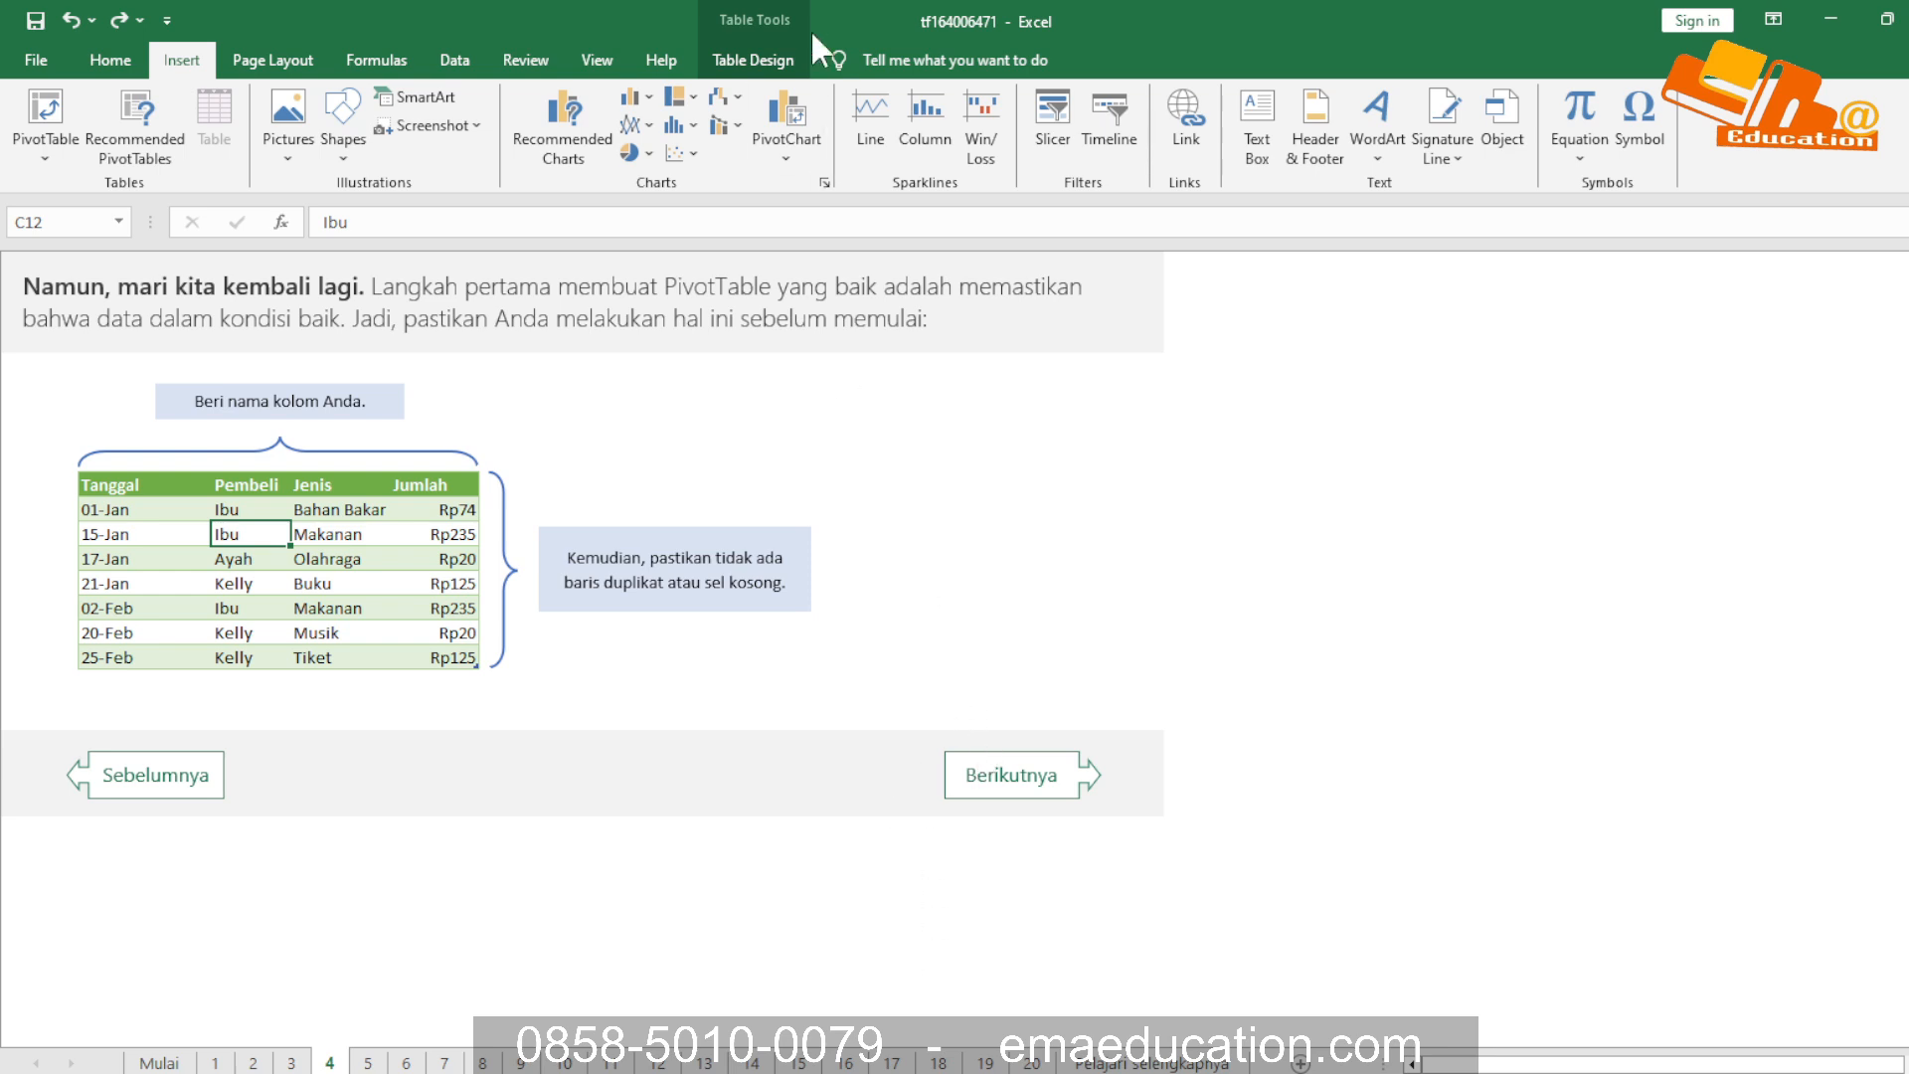
Read the explanation of fields on sheet 5 and examine the Jumlah field on sheet 6
left_click(1039, 784)
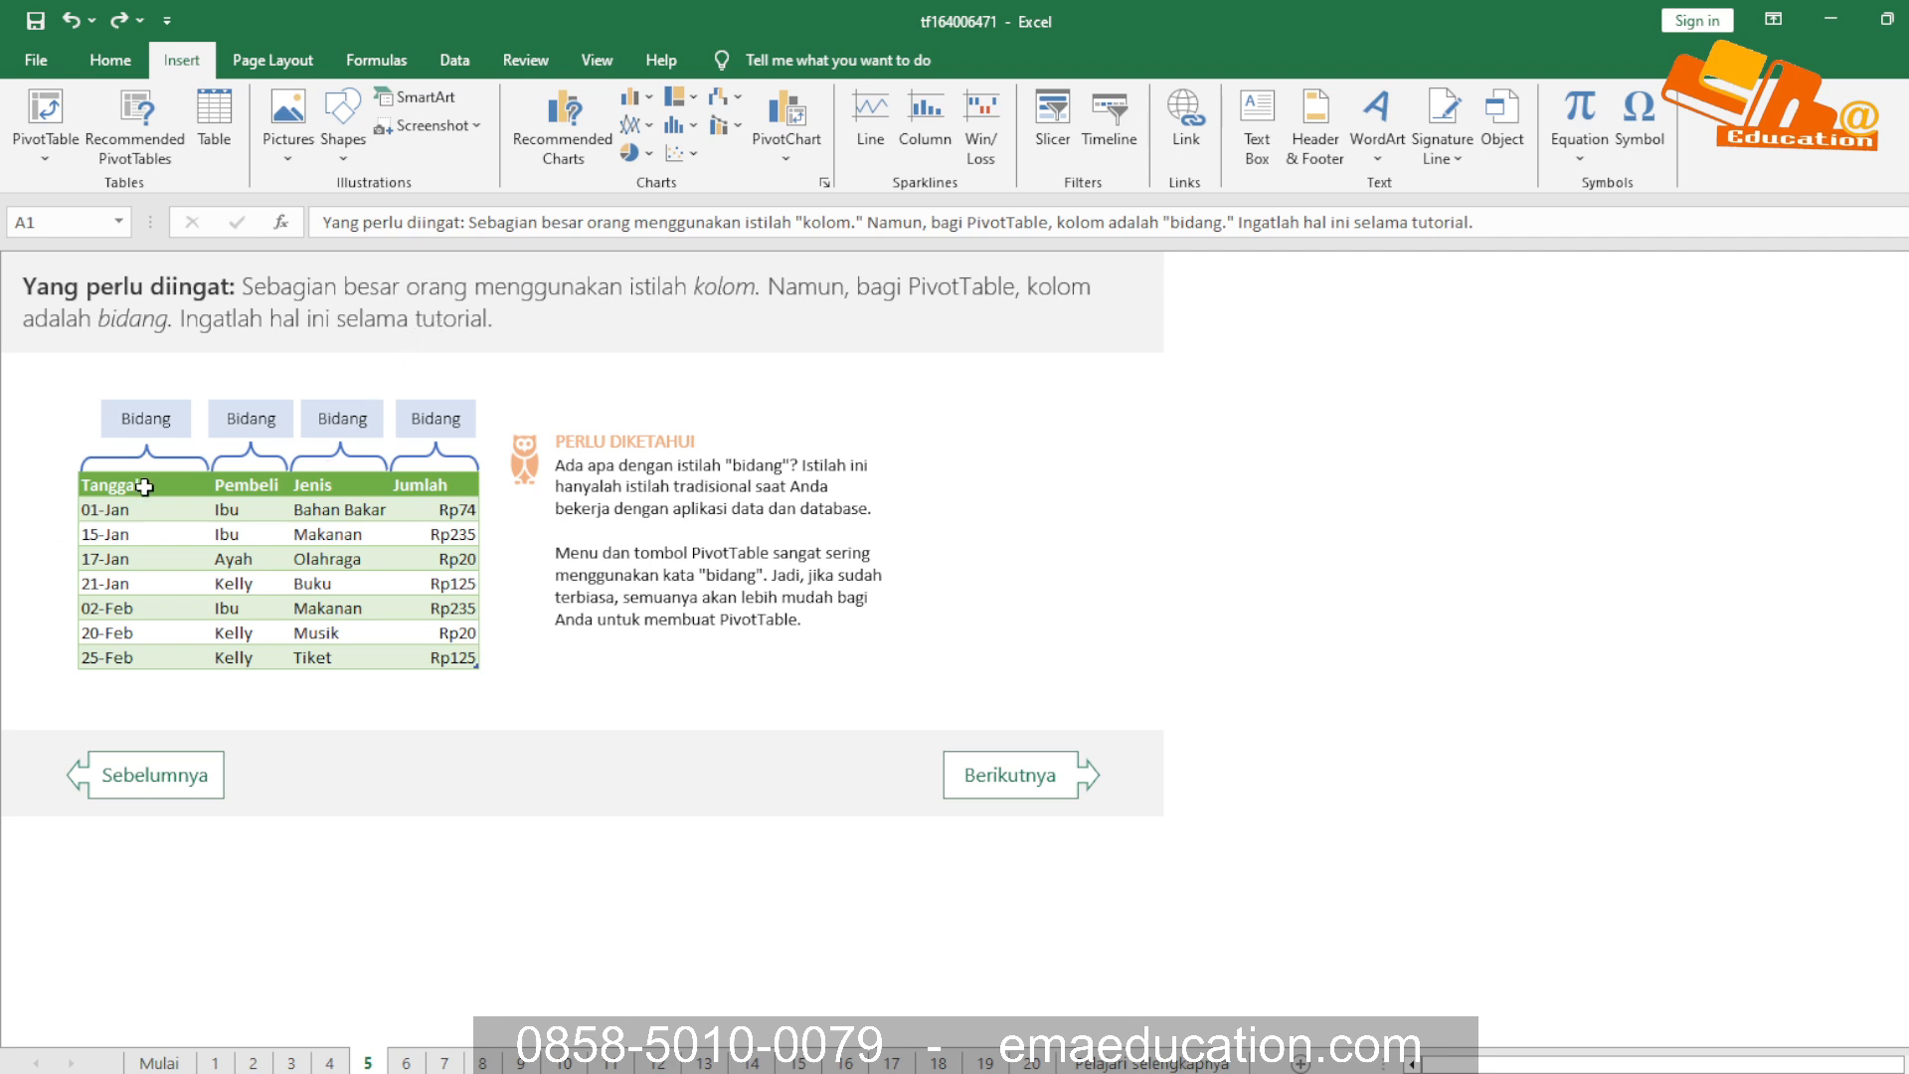
left_click_drag(141, 515, 324, 655)
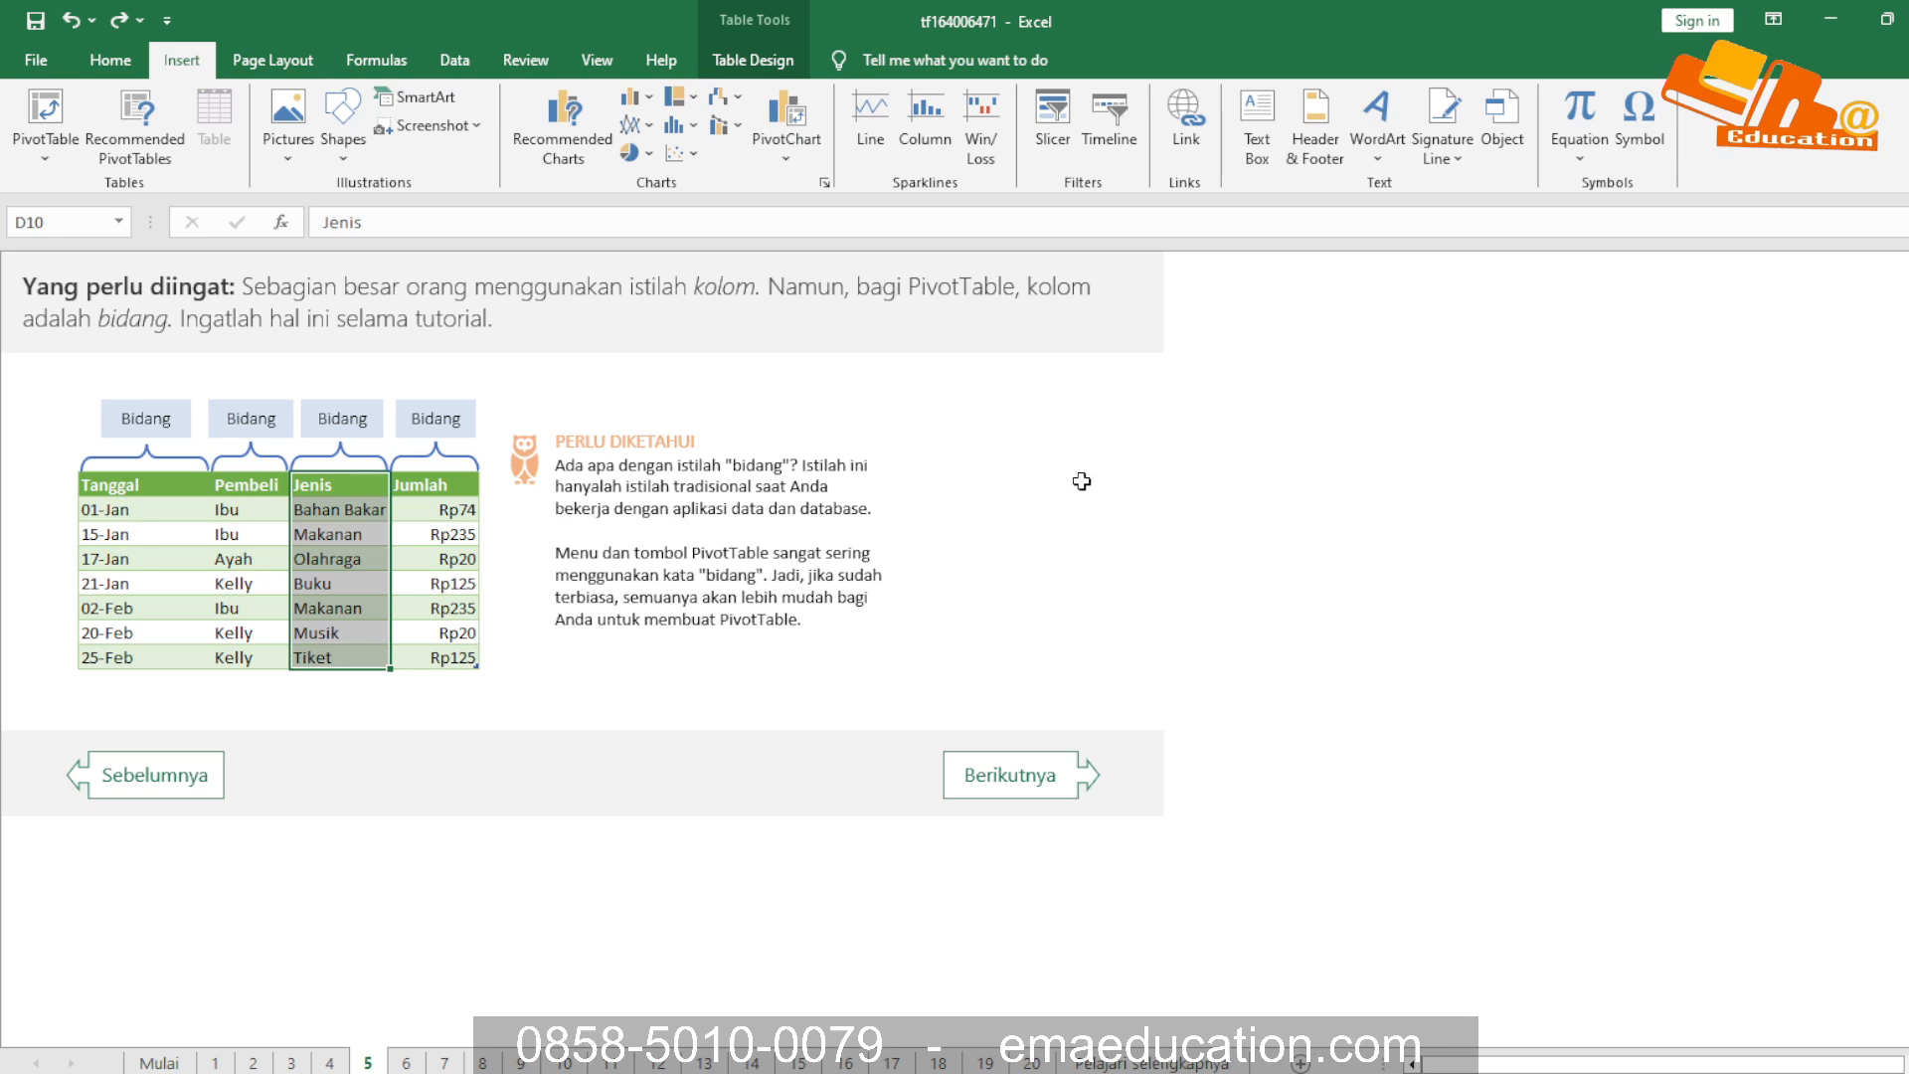
left_click(1044, 773)
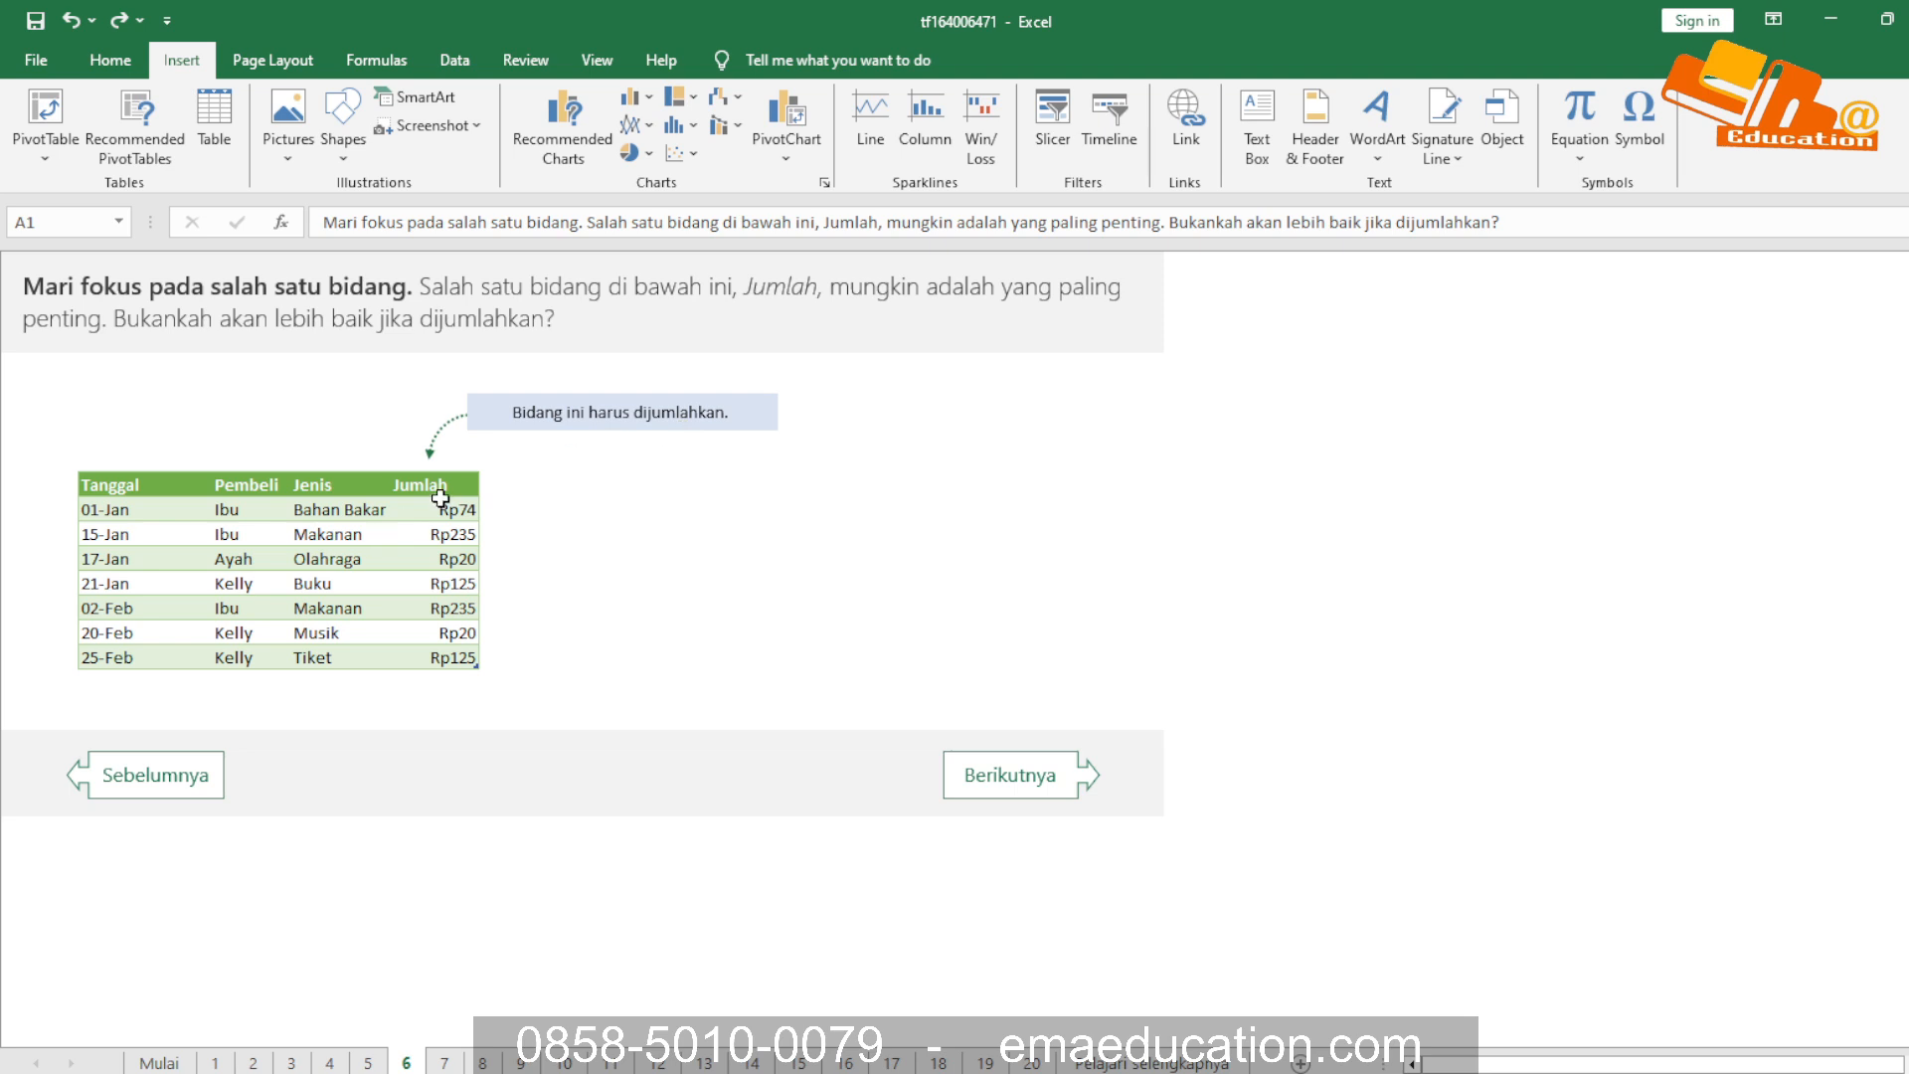
left_click_drag(447, 491, 442, 647)
key("alt+Tab")
key("alt+Tab")
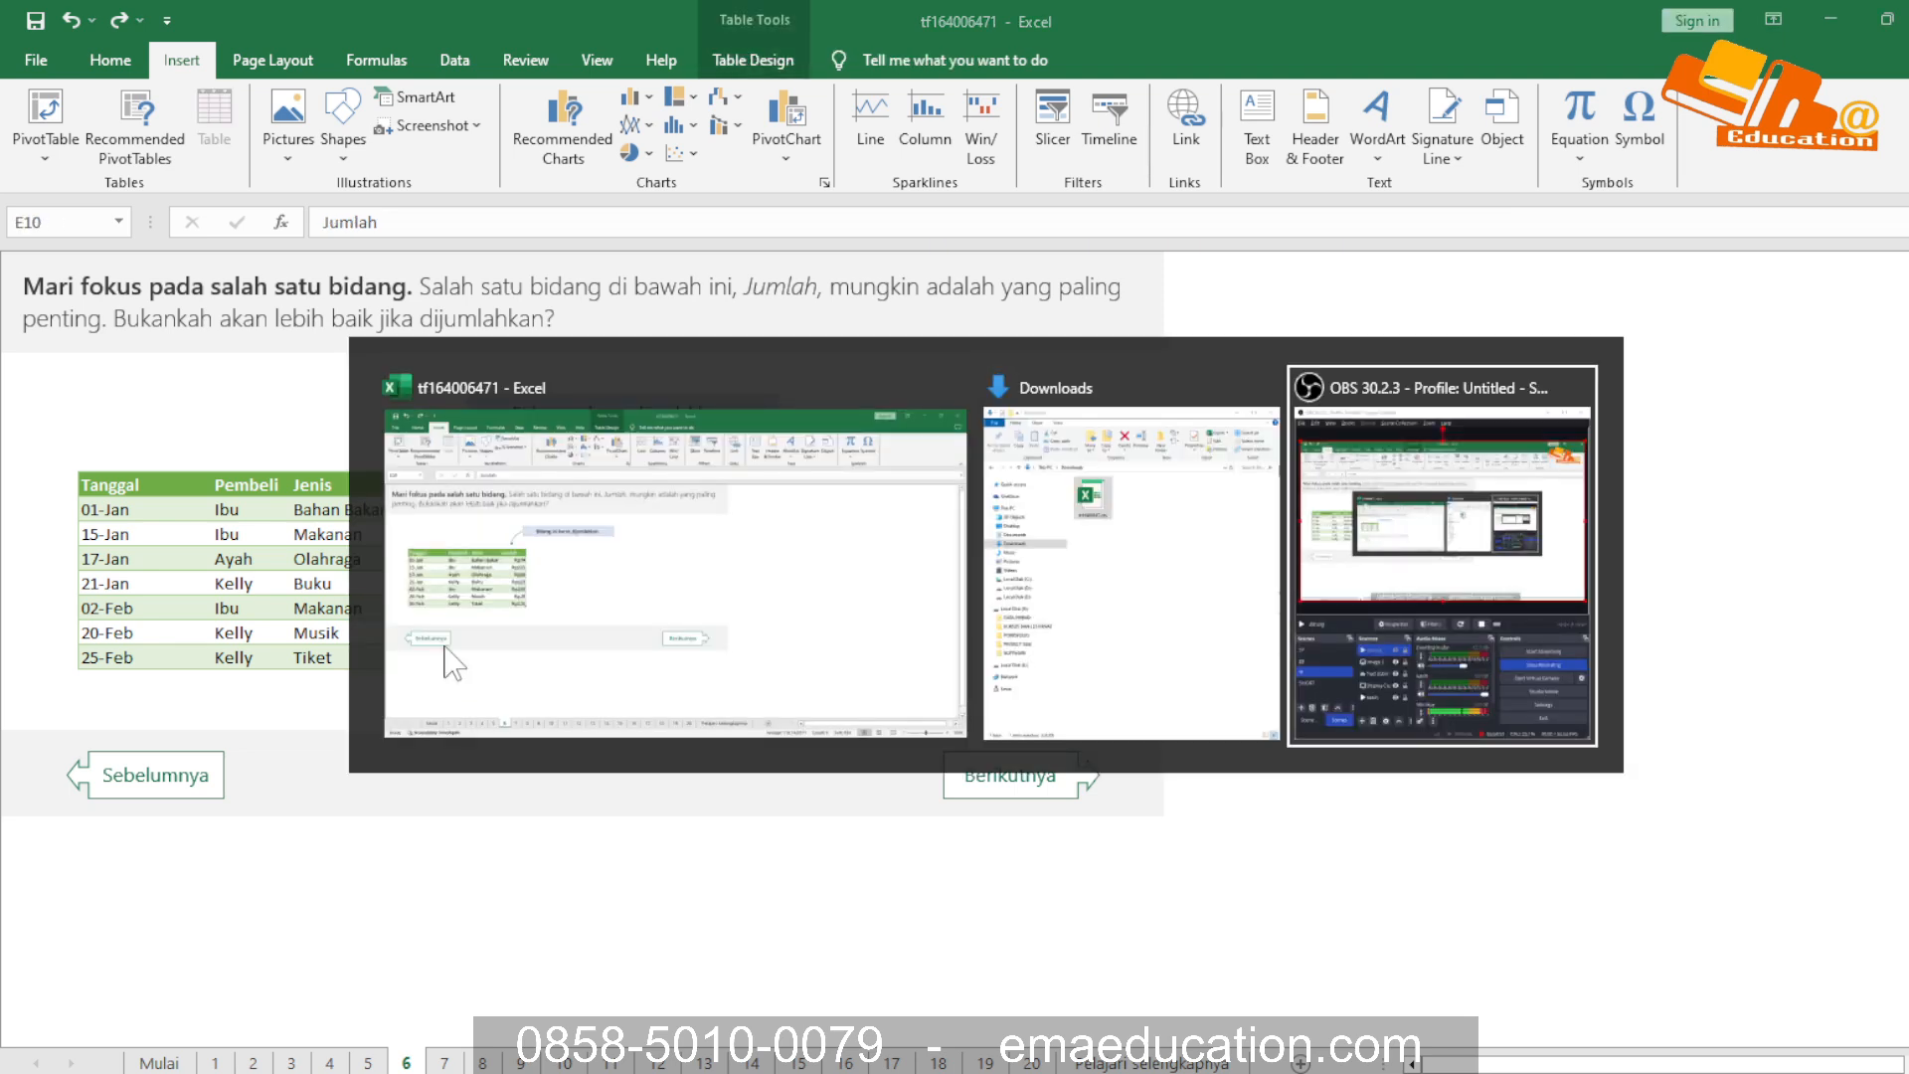
key("alt+Tab")
key("alt+Tab")
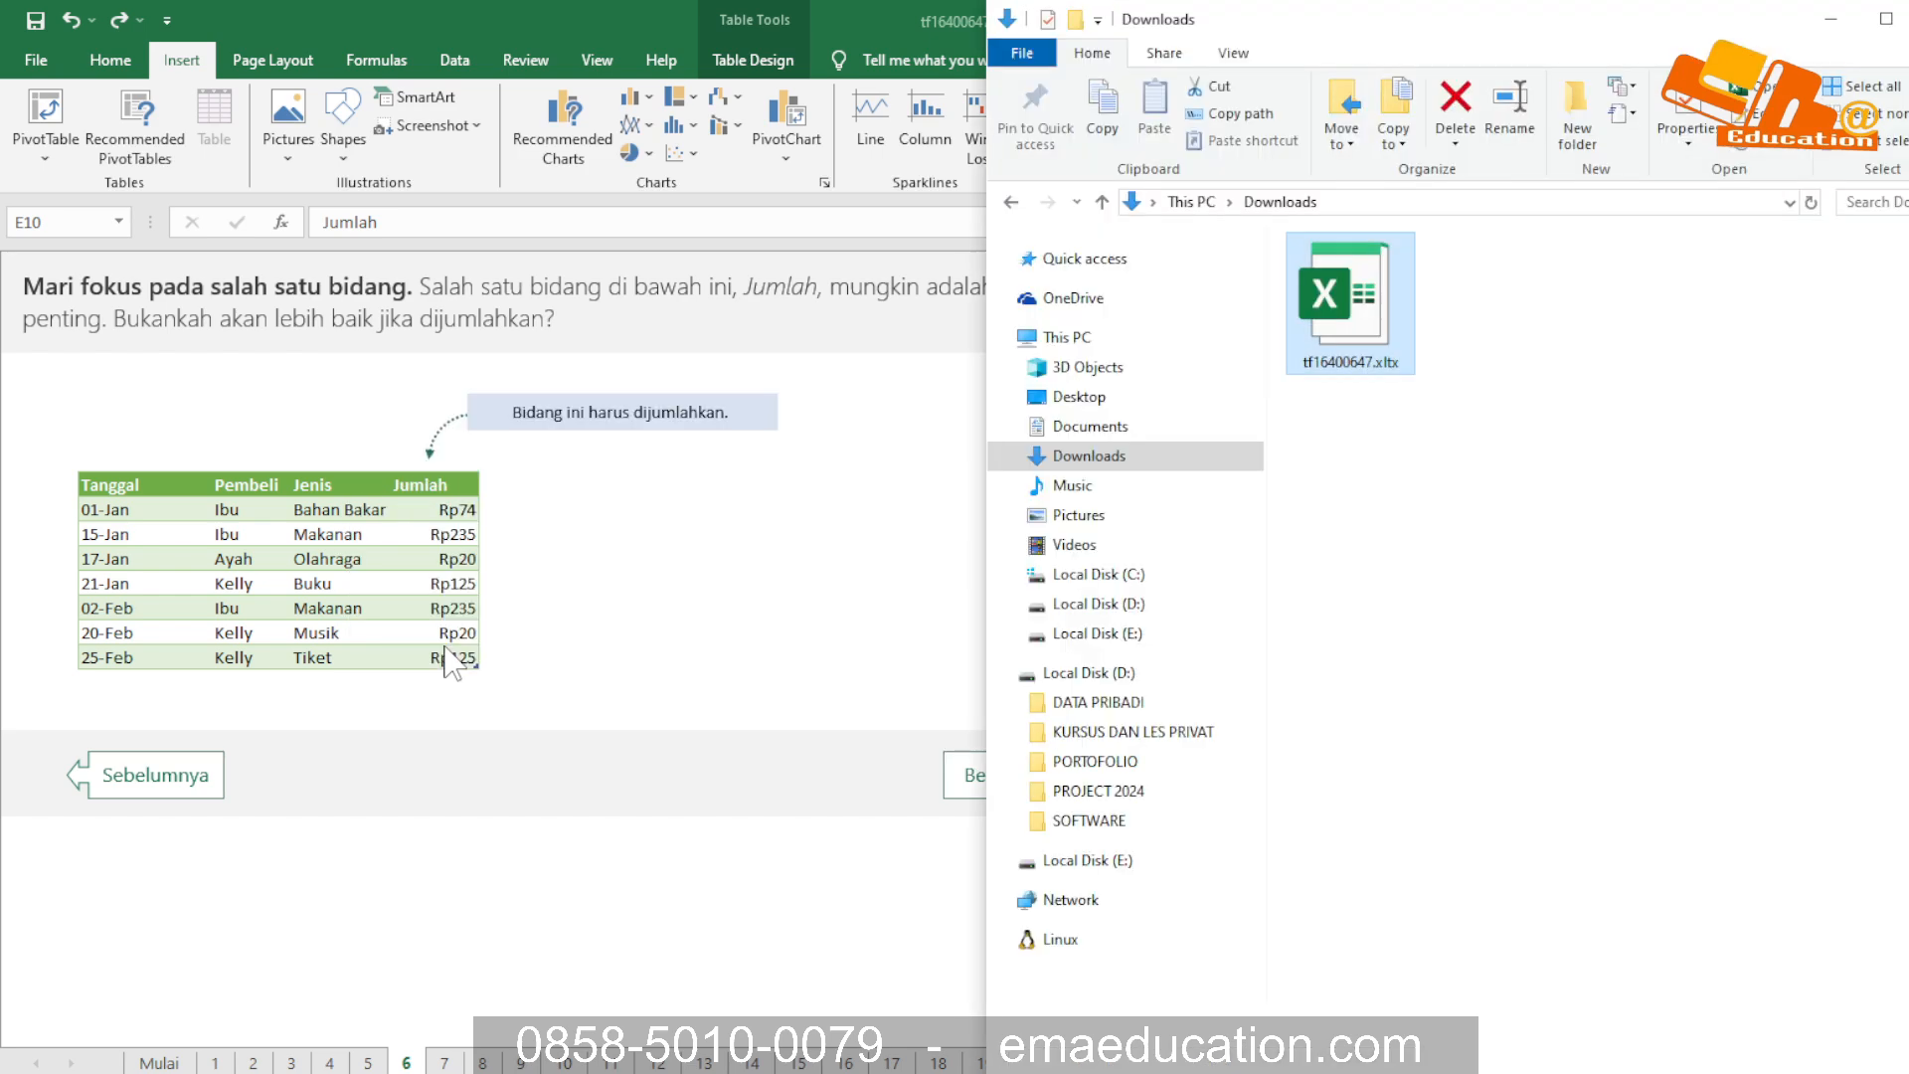
left_click(637, 553)
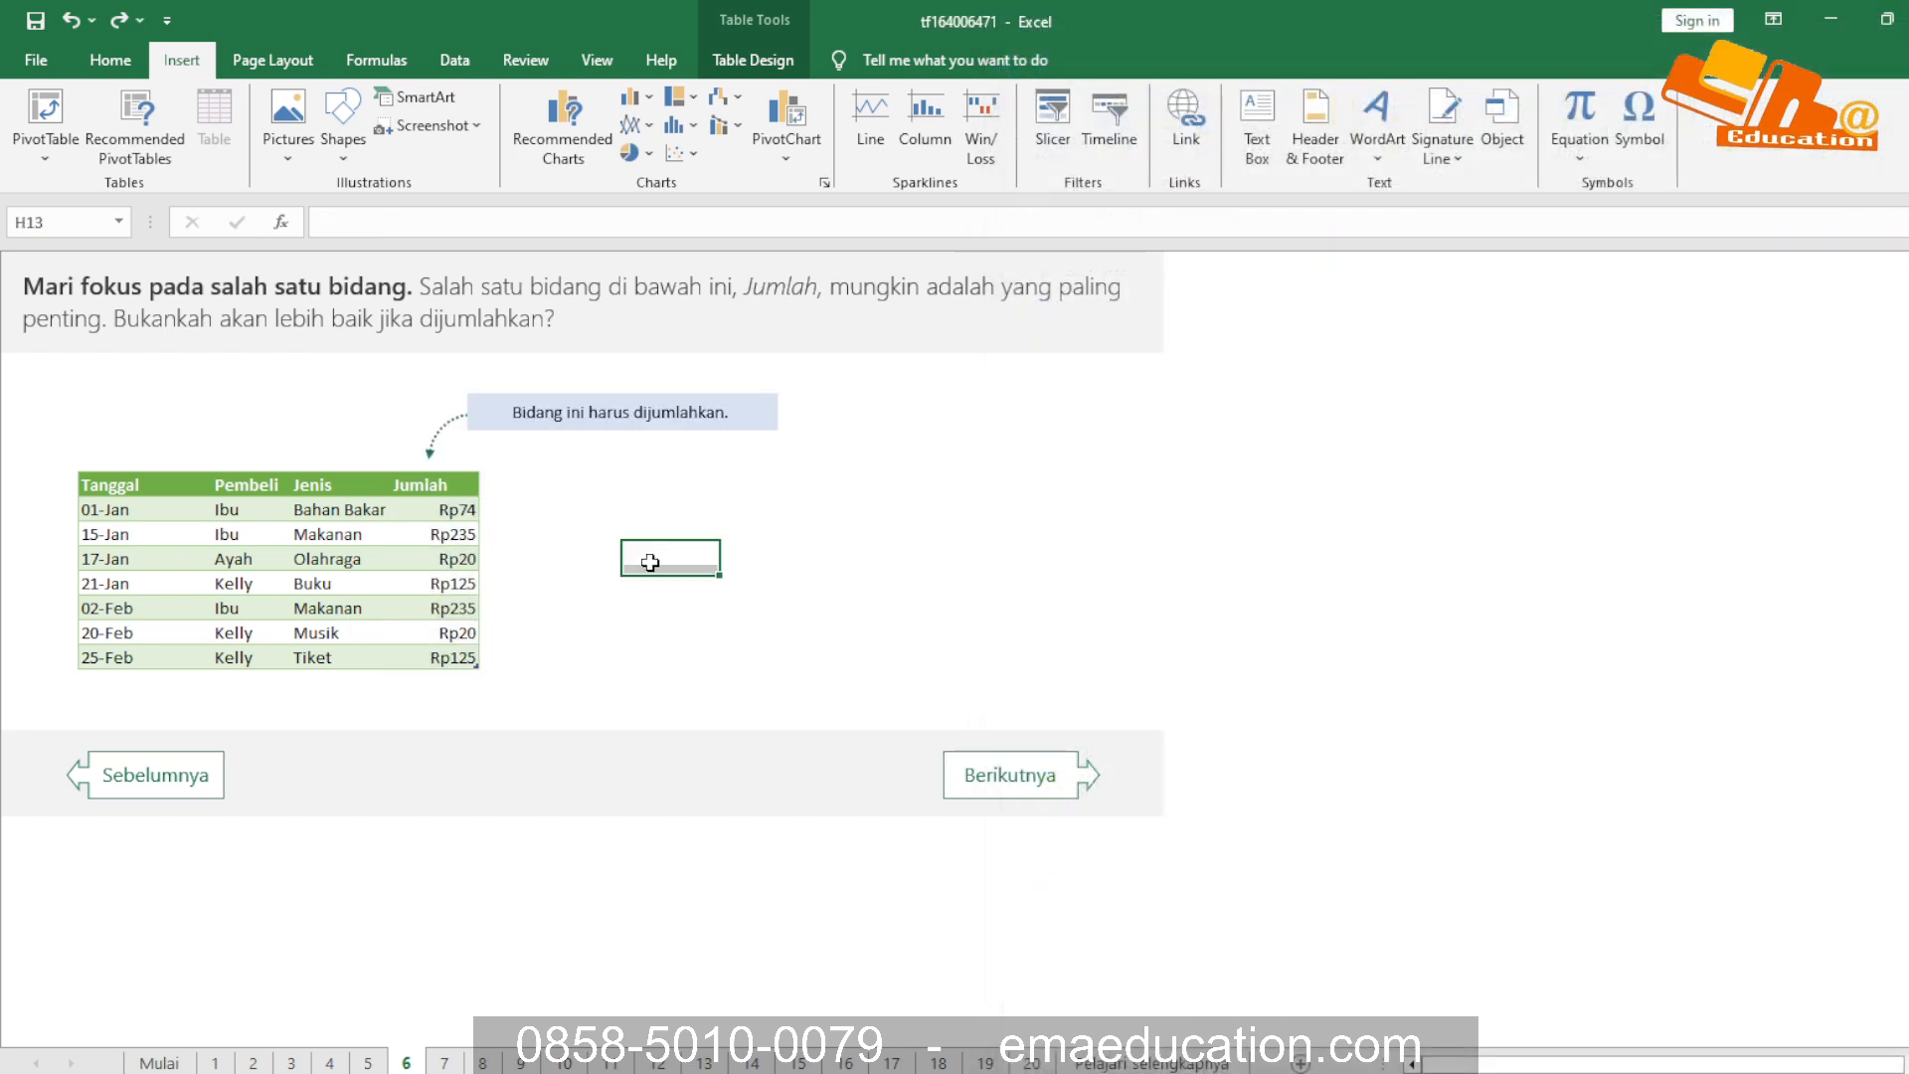
Open sheet 7 and inspect the small Jumlah dari Jumlah PivotTable and its field list
left_click(1024, 791)
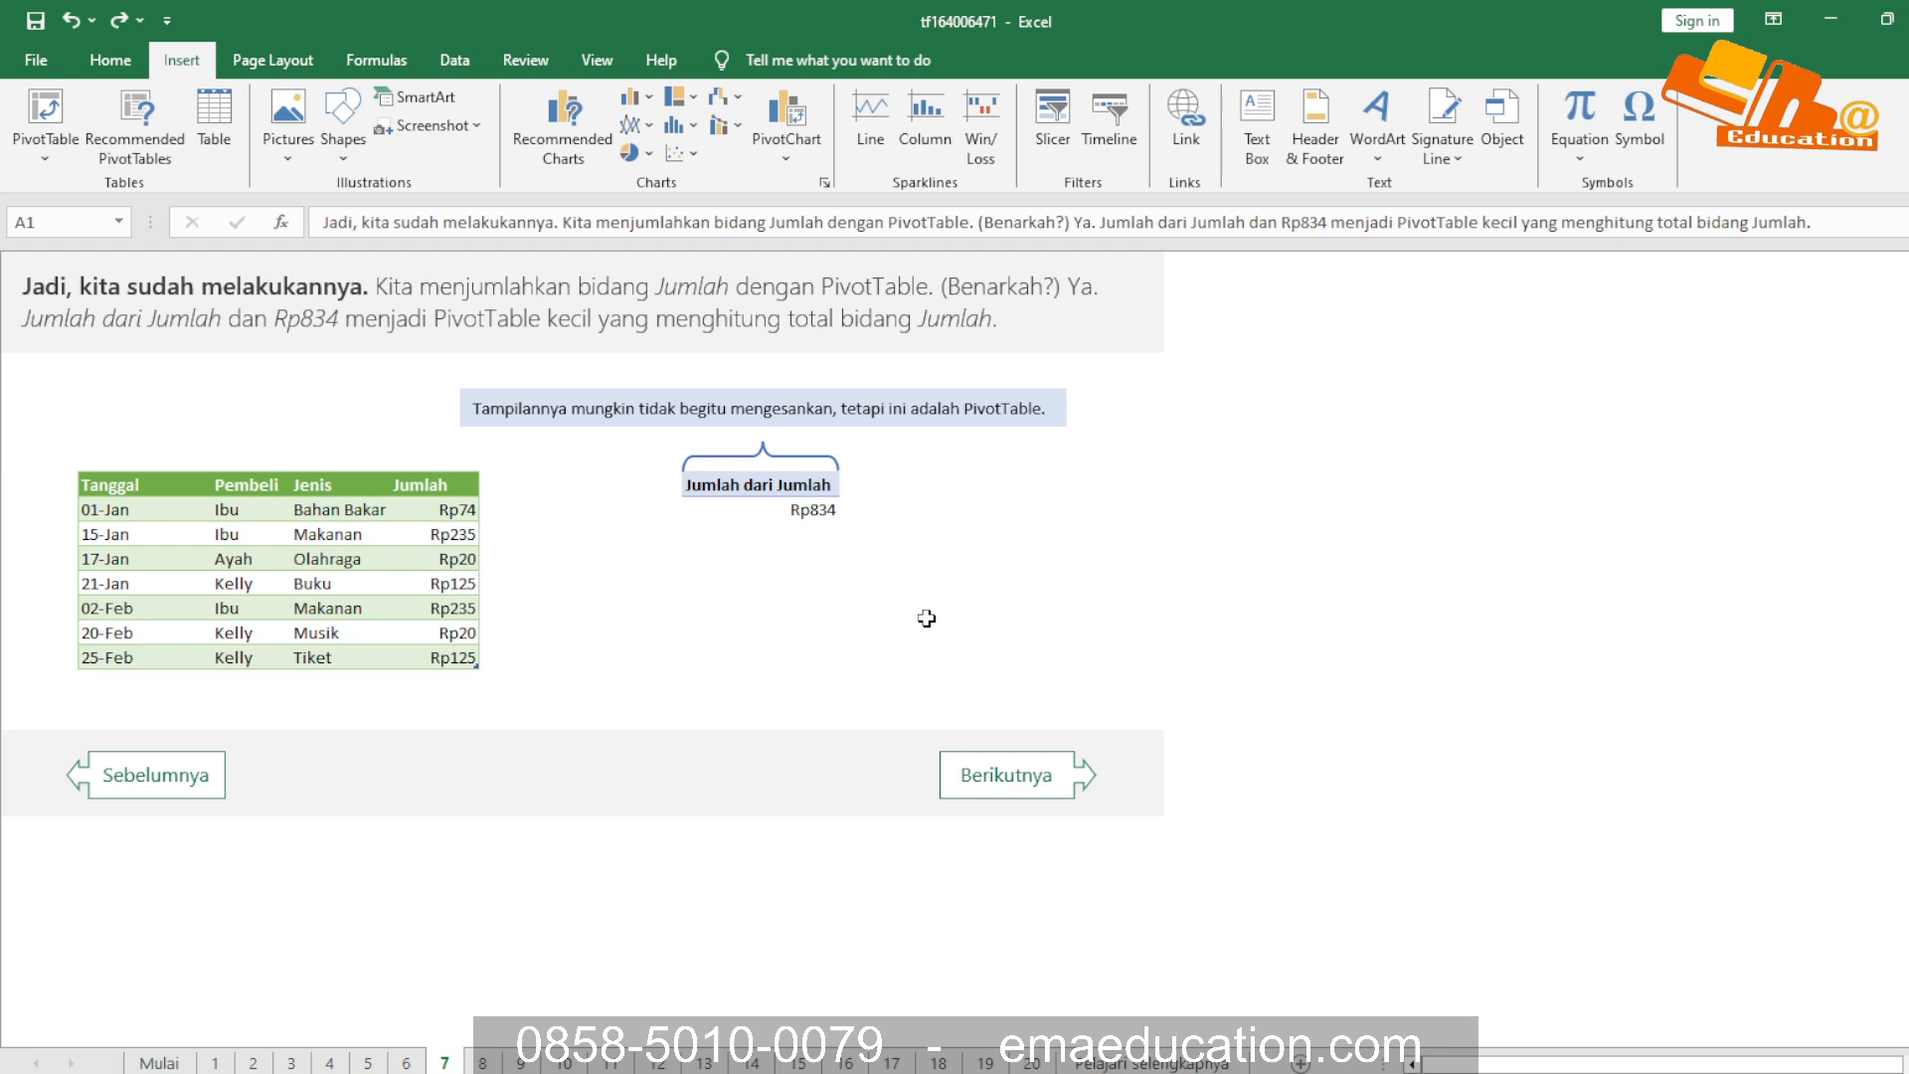
key("alt+Tab")
key("alt+Tab")
left_click(613, 601)
left_click(693, 556)
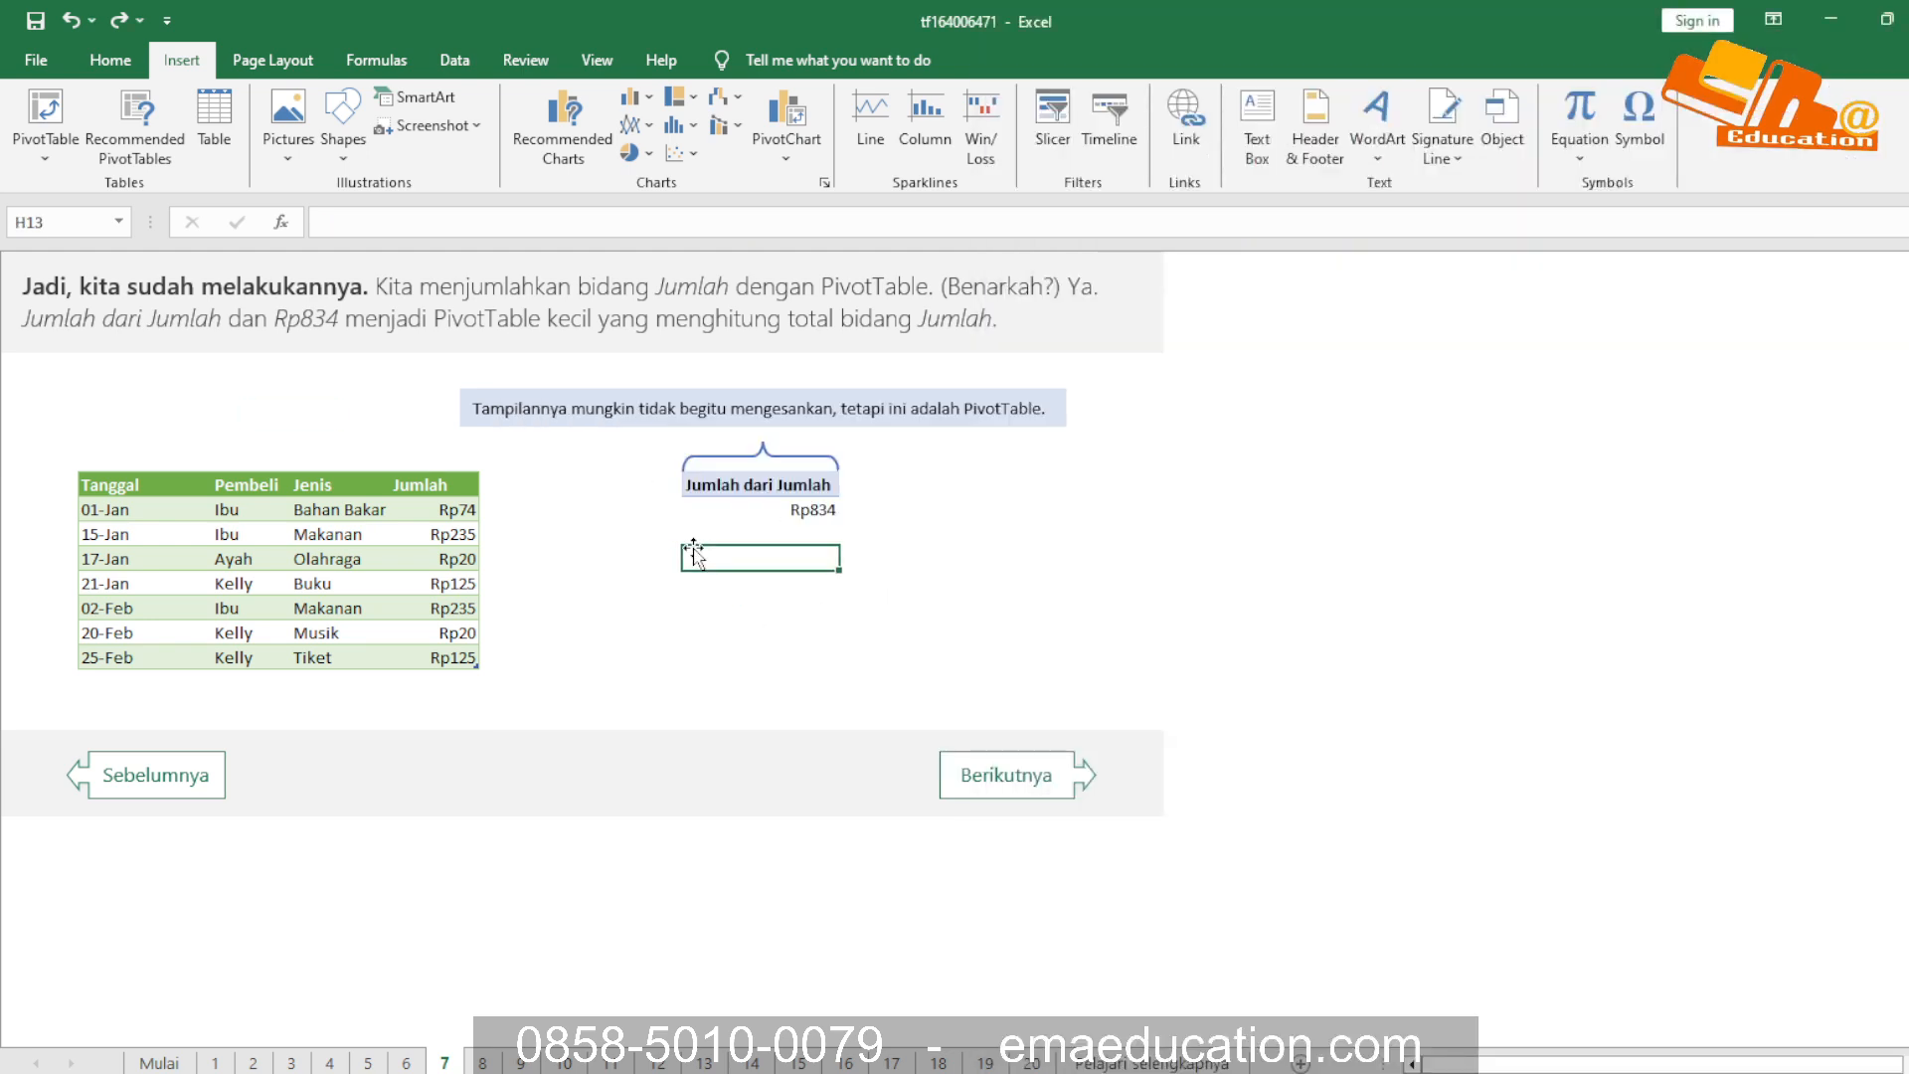
left_click(729, 509)
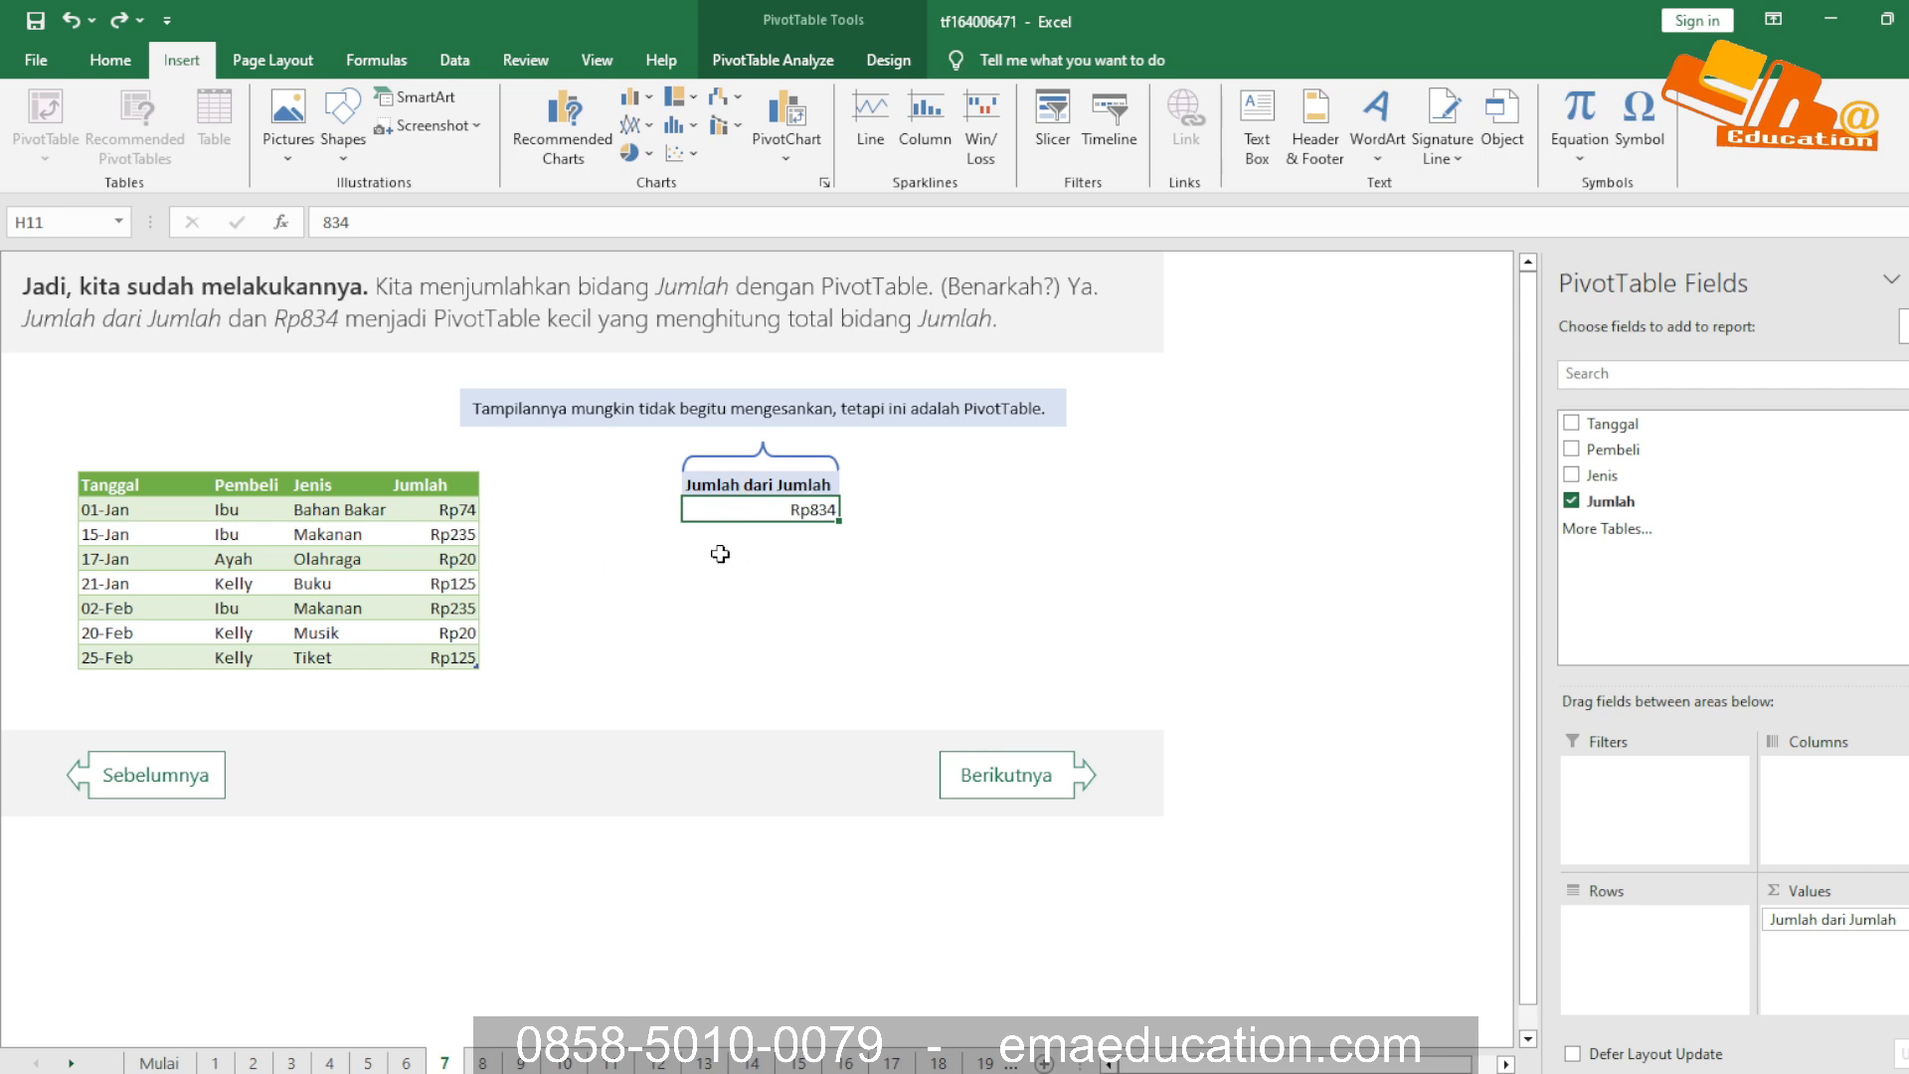
double_click(774, 512)
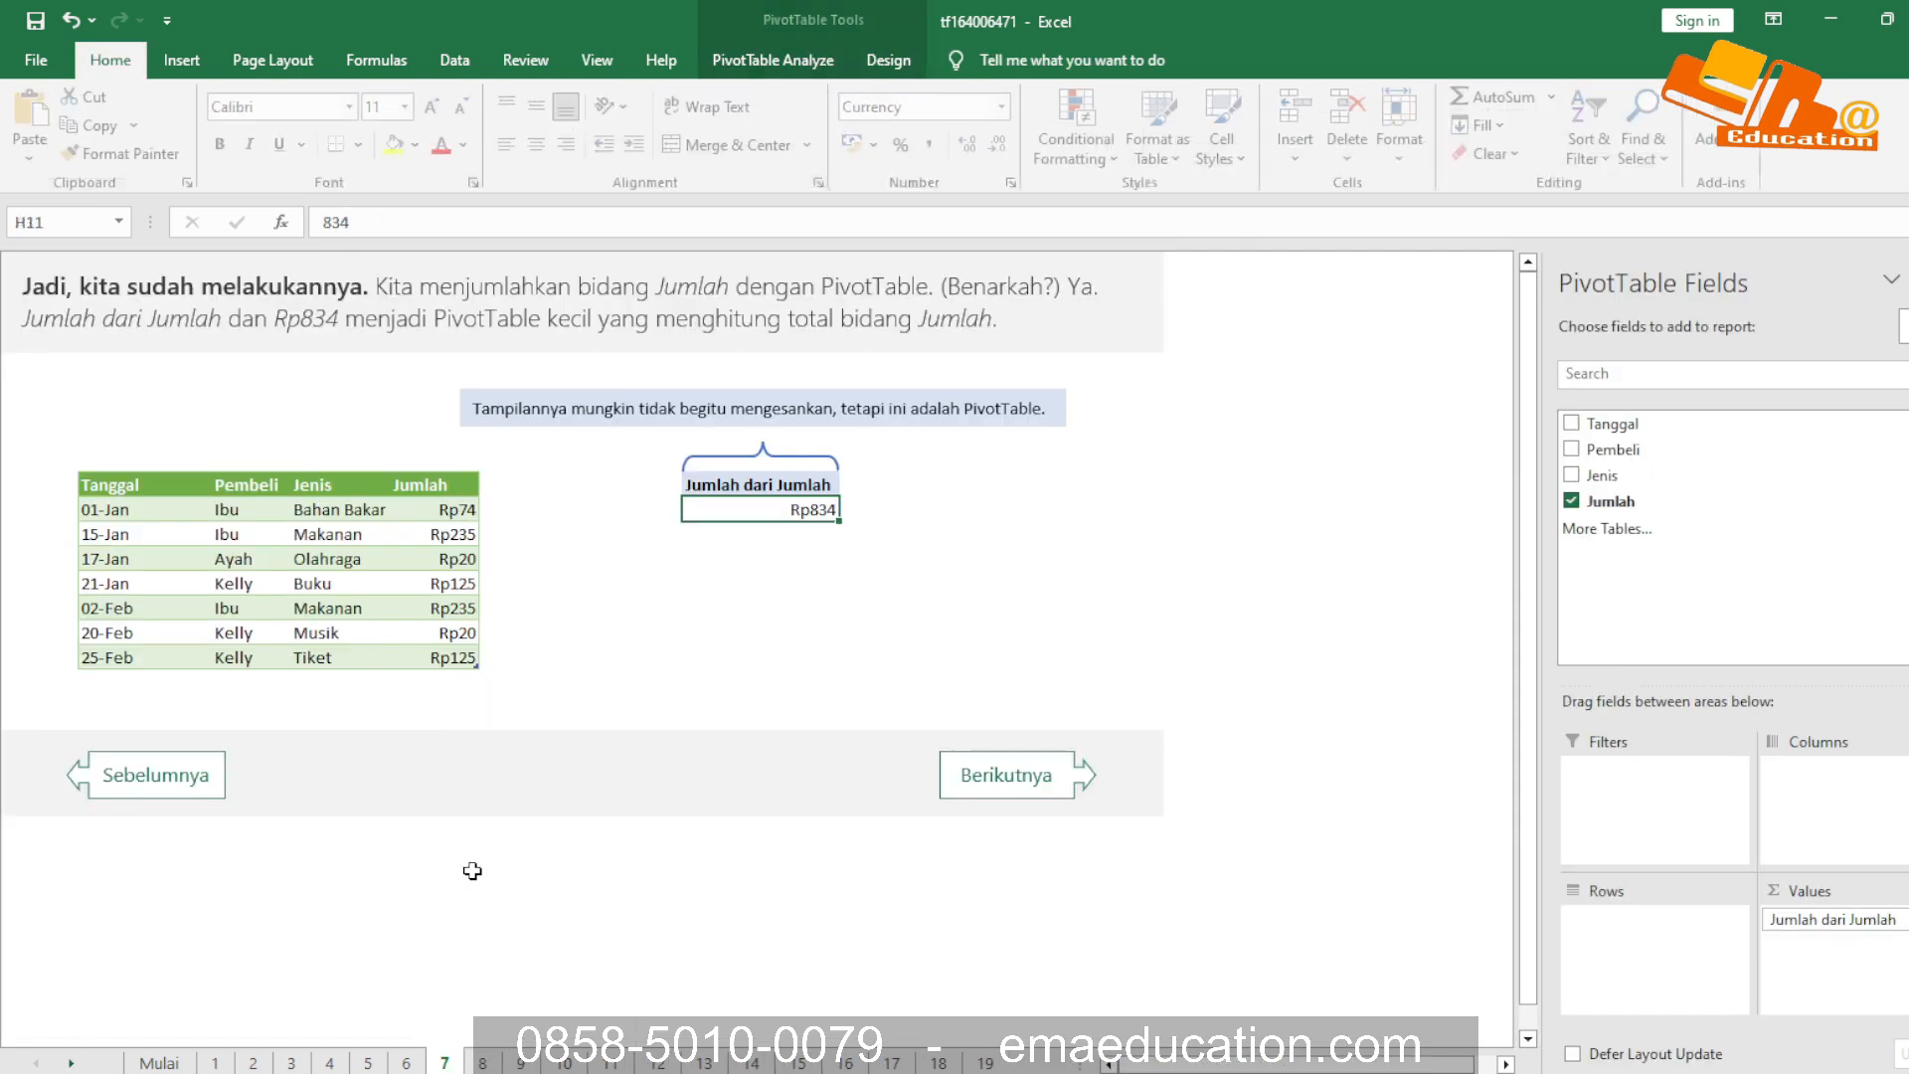
left_click(718, 636)
left_click(801, 511)
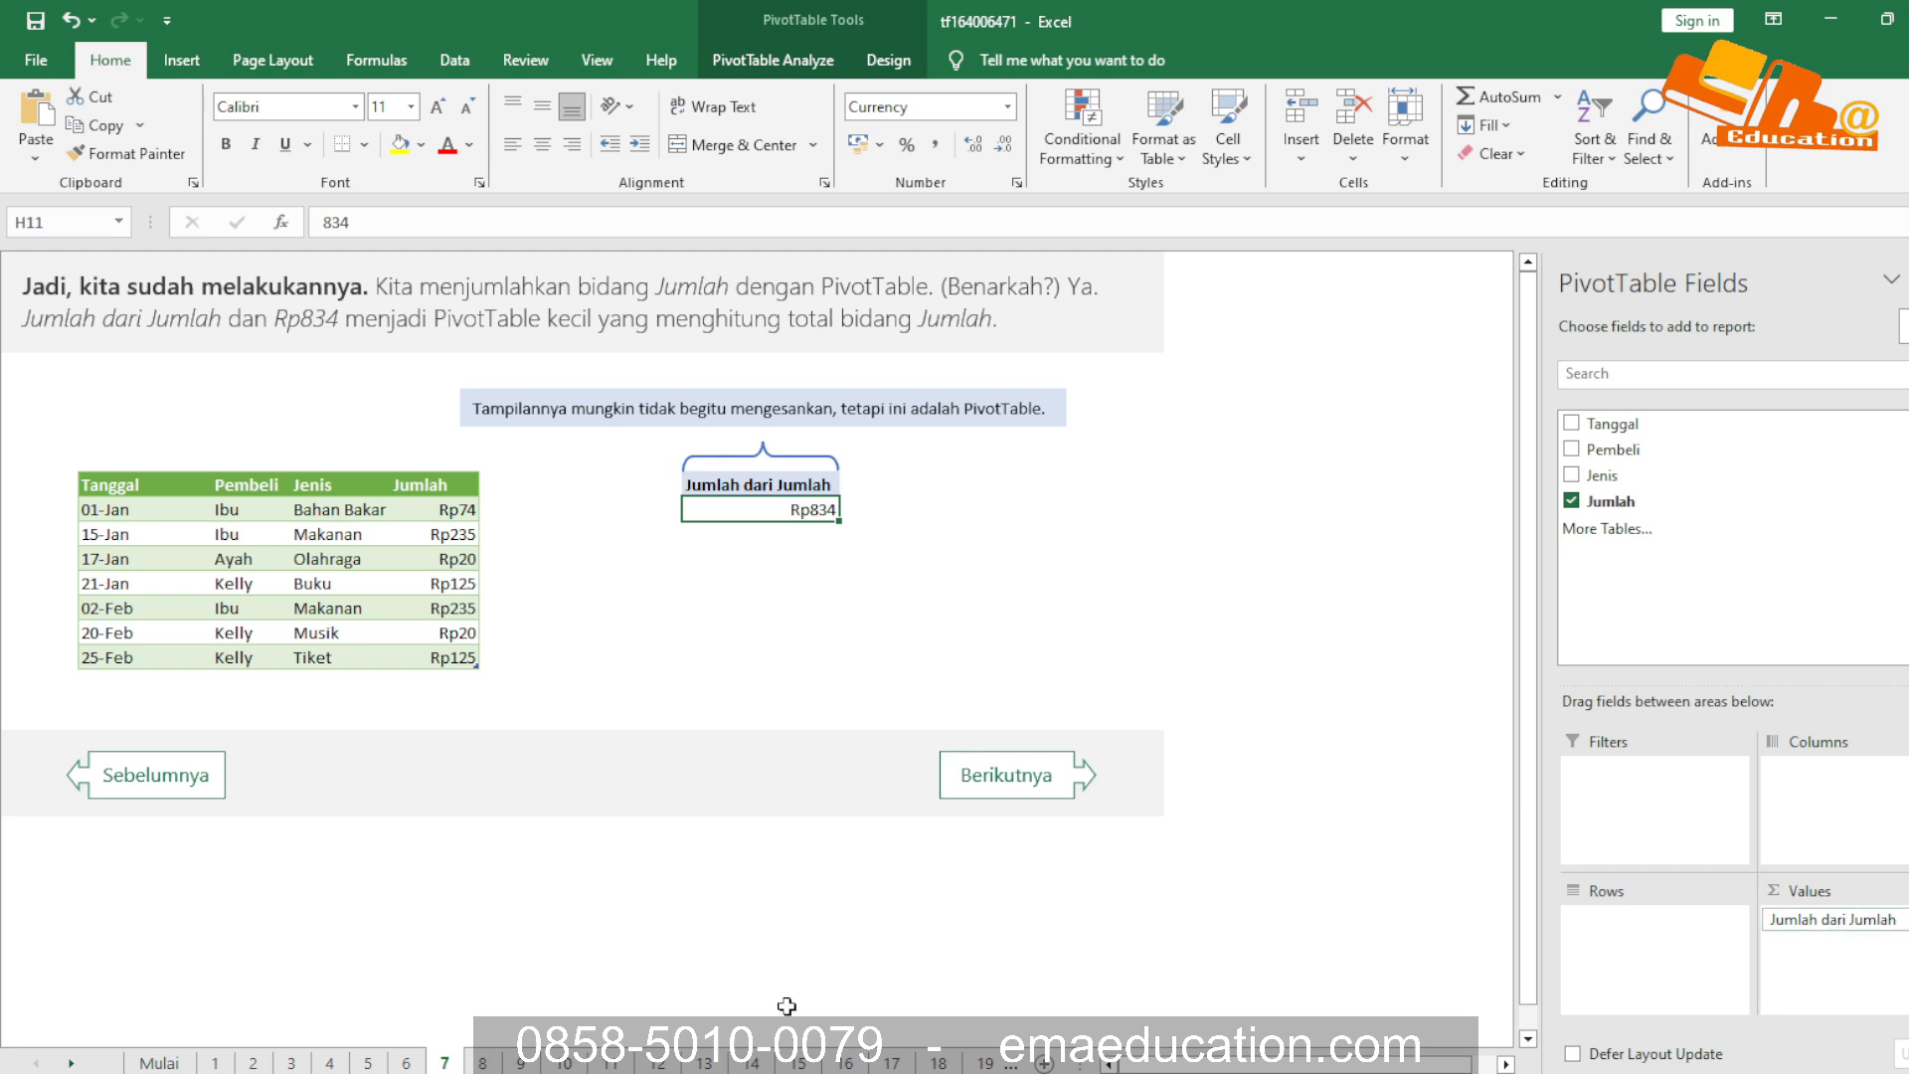
Copy the whole purchase table from sheet 8 into a new blank workbook, starting at cell A1
left_click(484, 1063)
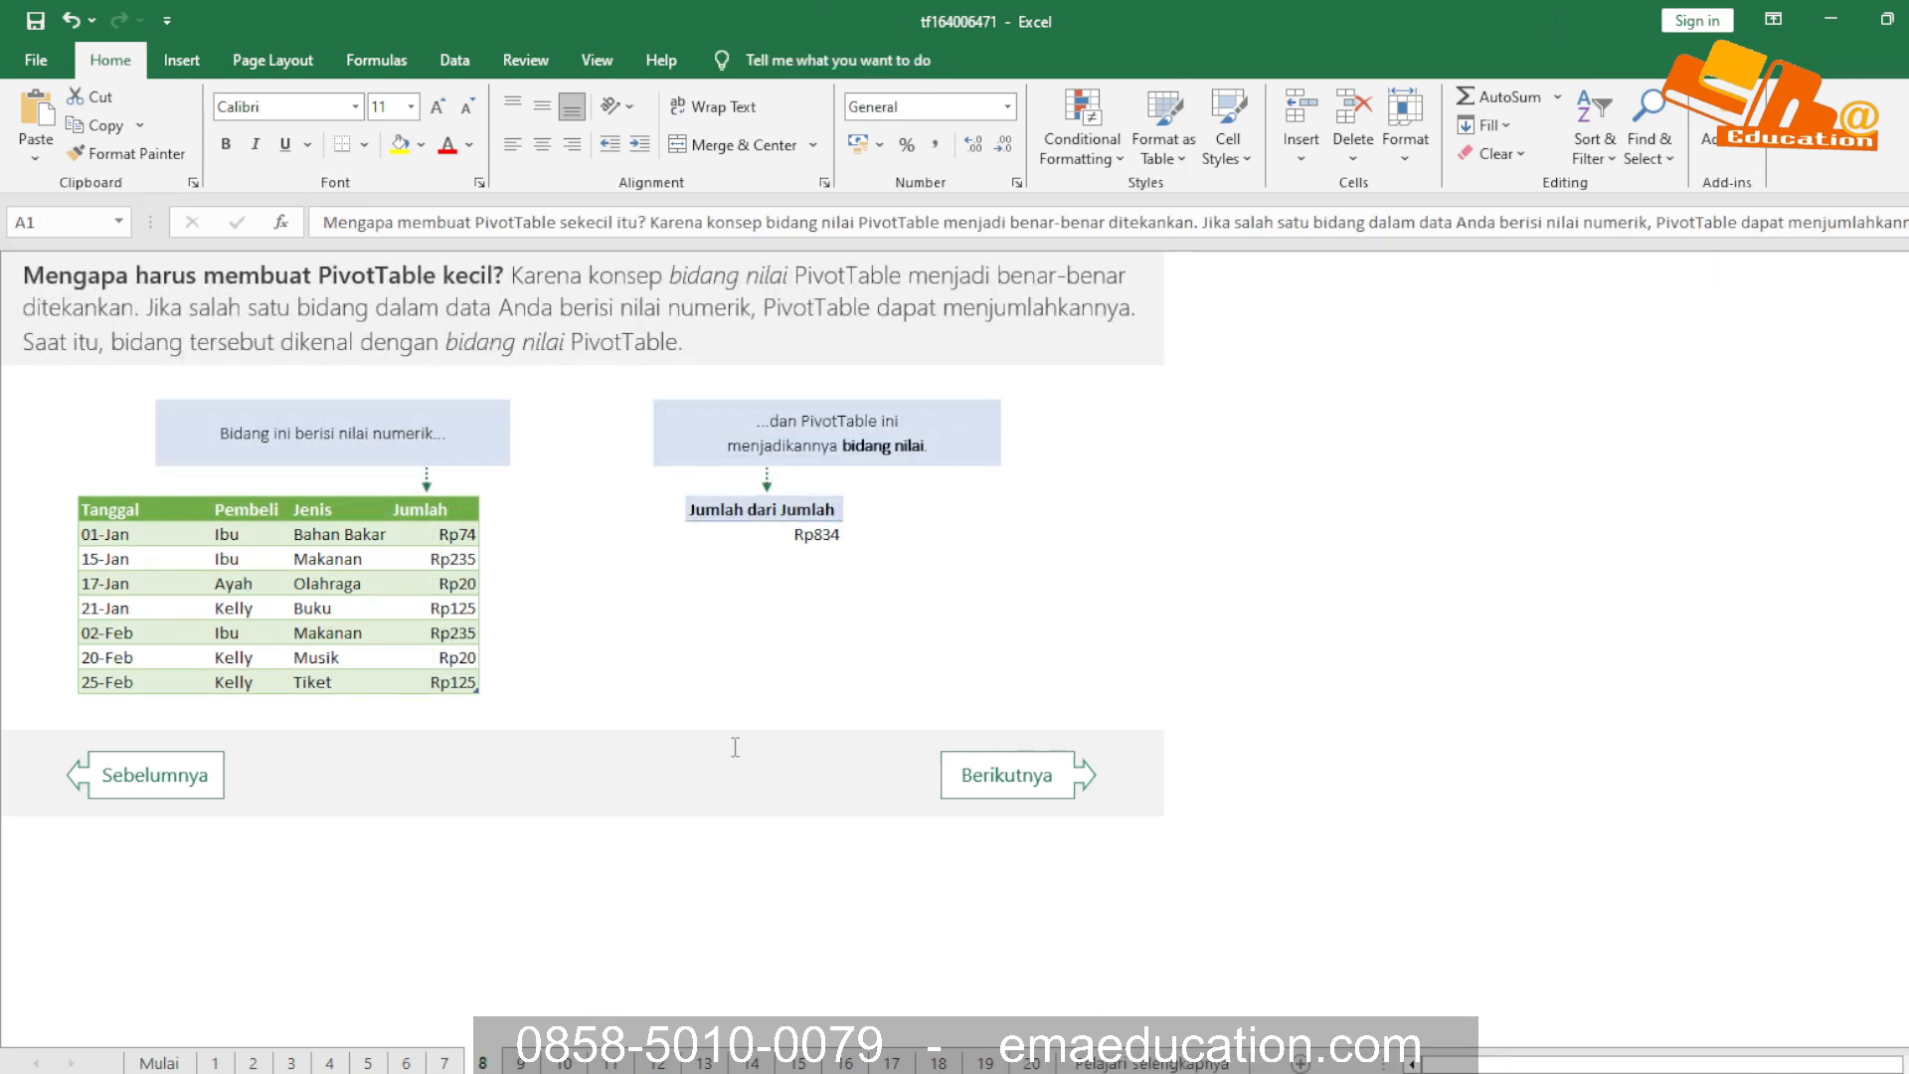
left_click(857, 604)
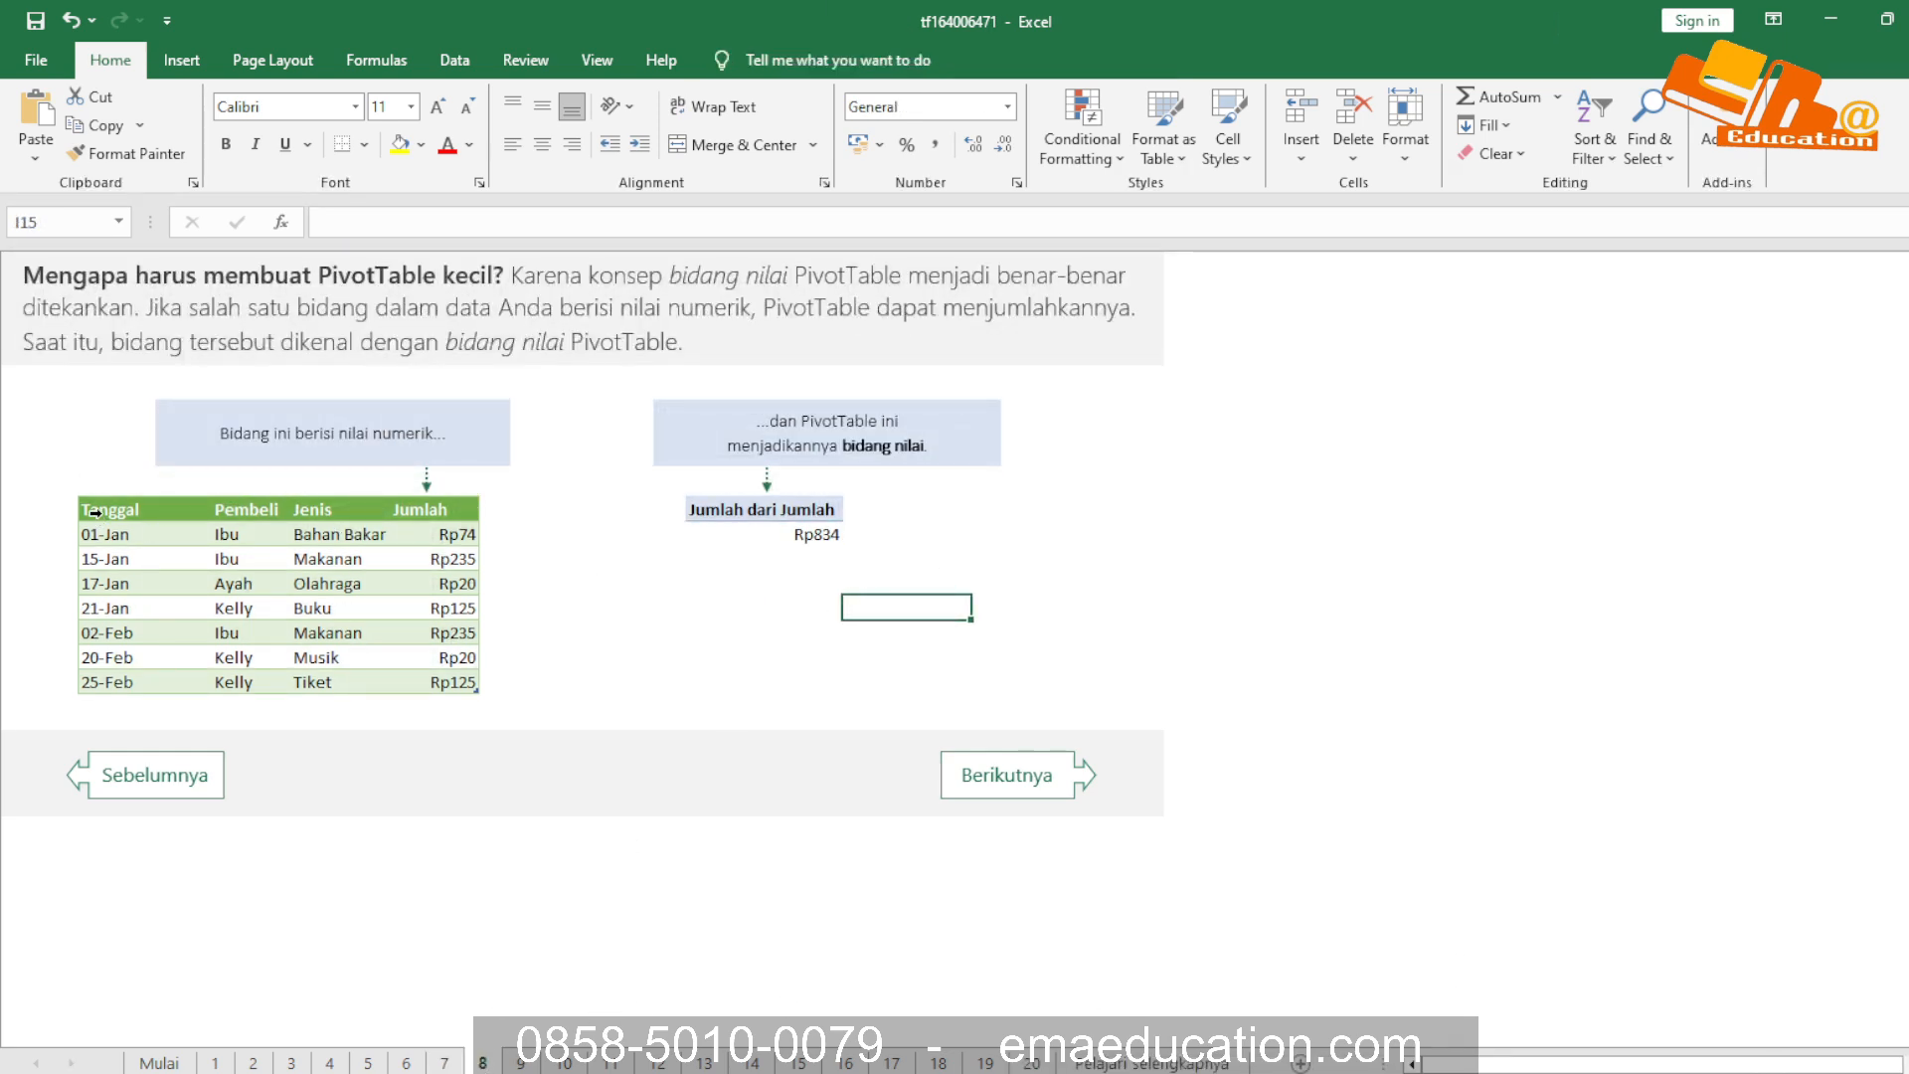
left_click_drag(90, 508, 341, 678)
key("ctrl+c")
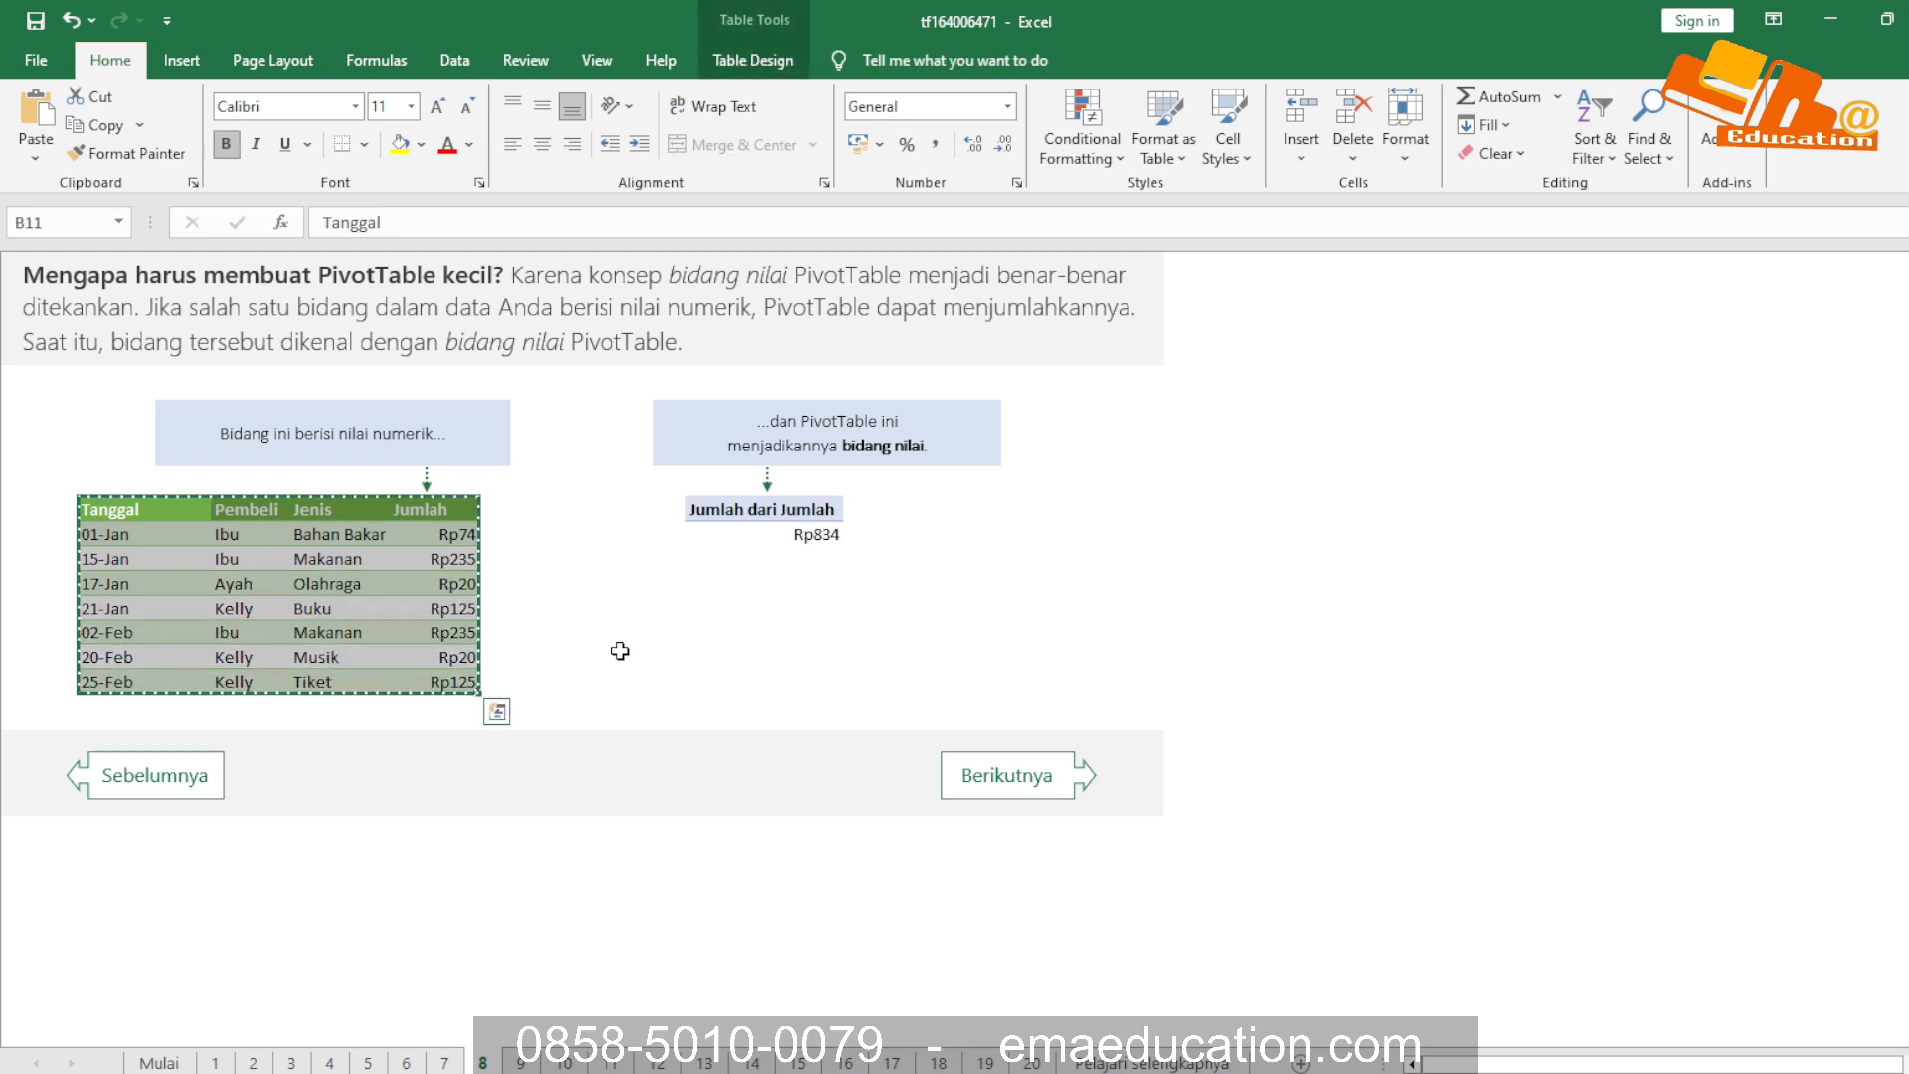
left_click(601, 590)
key("ctrl+n")
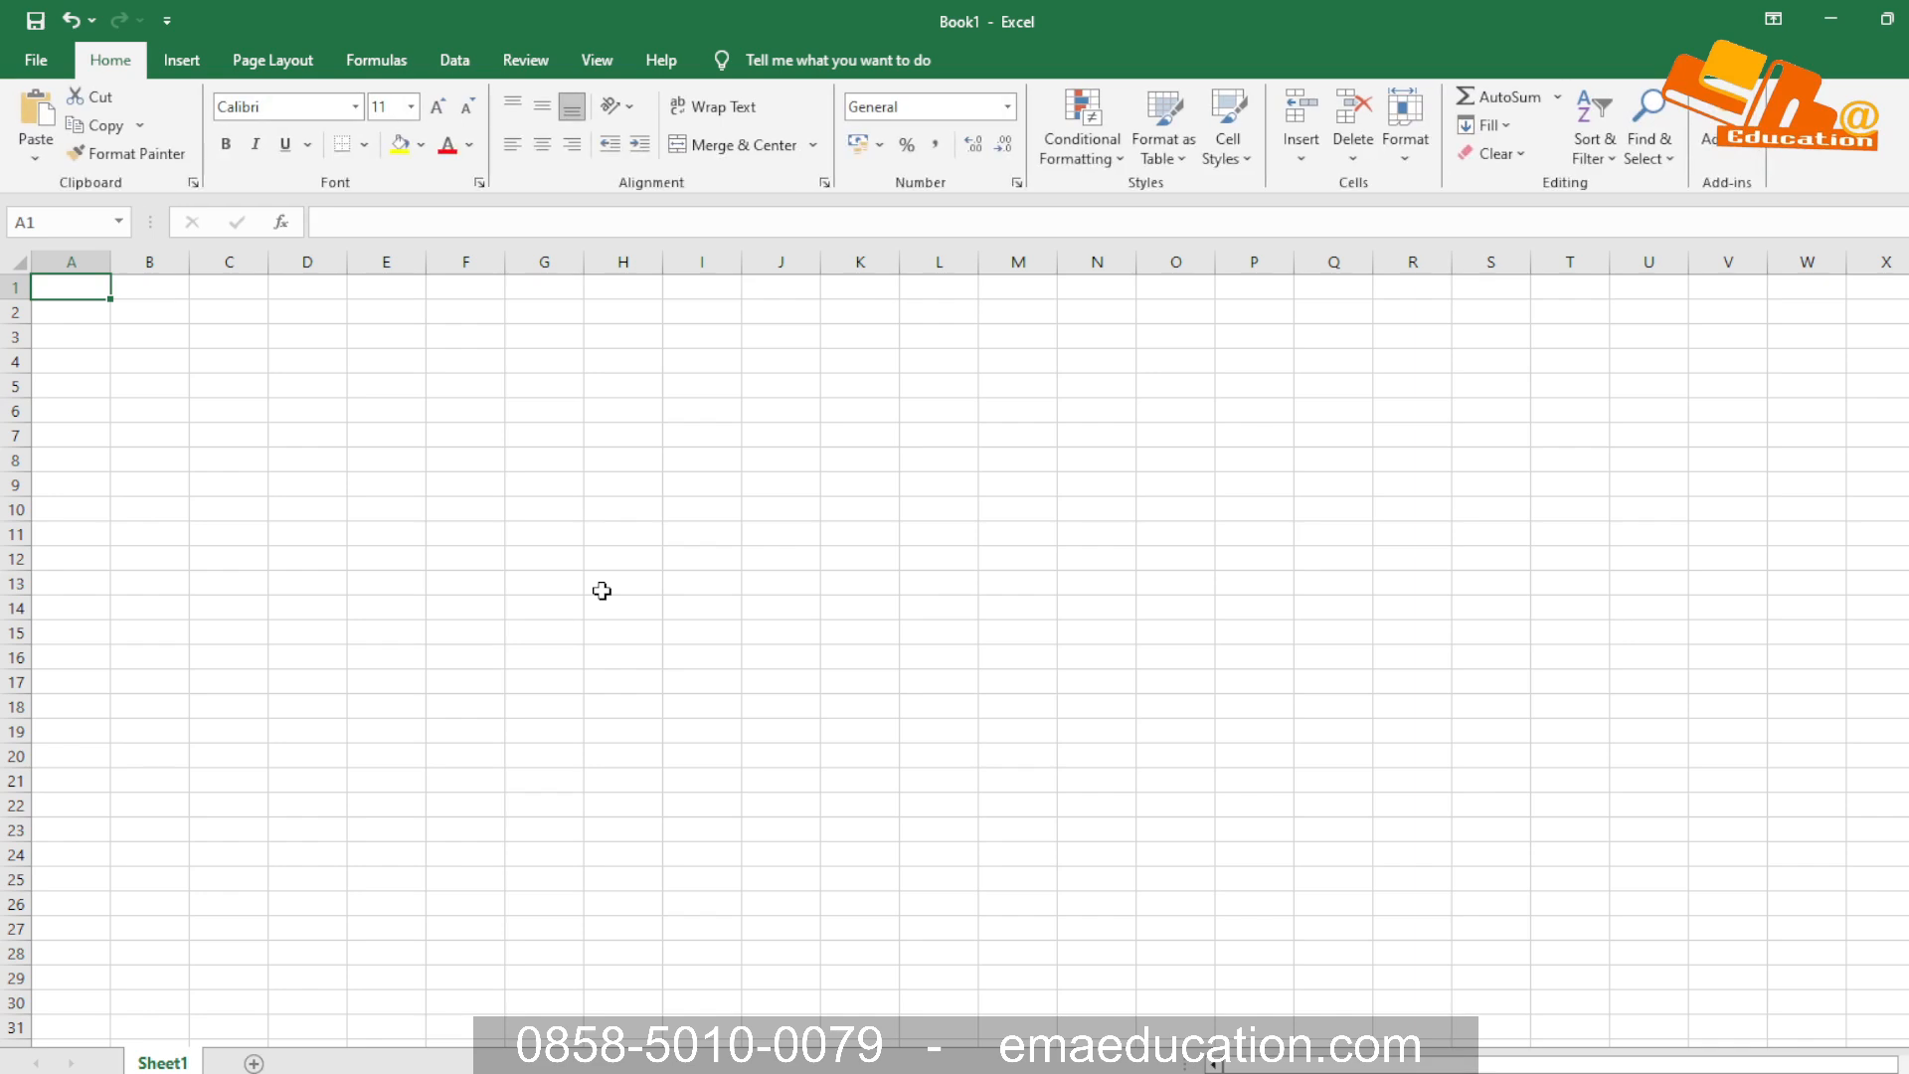
key("ctrl+v")
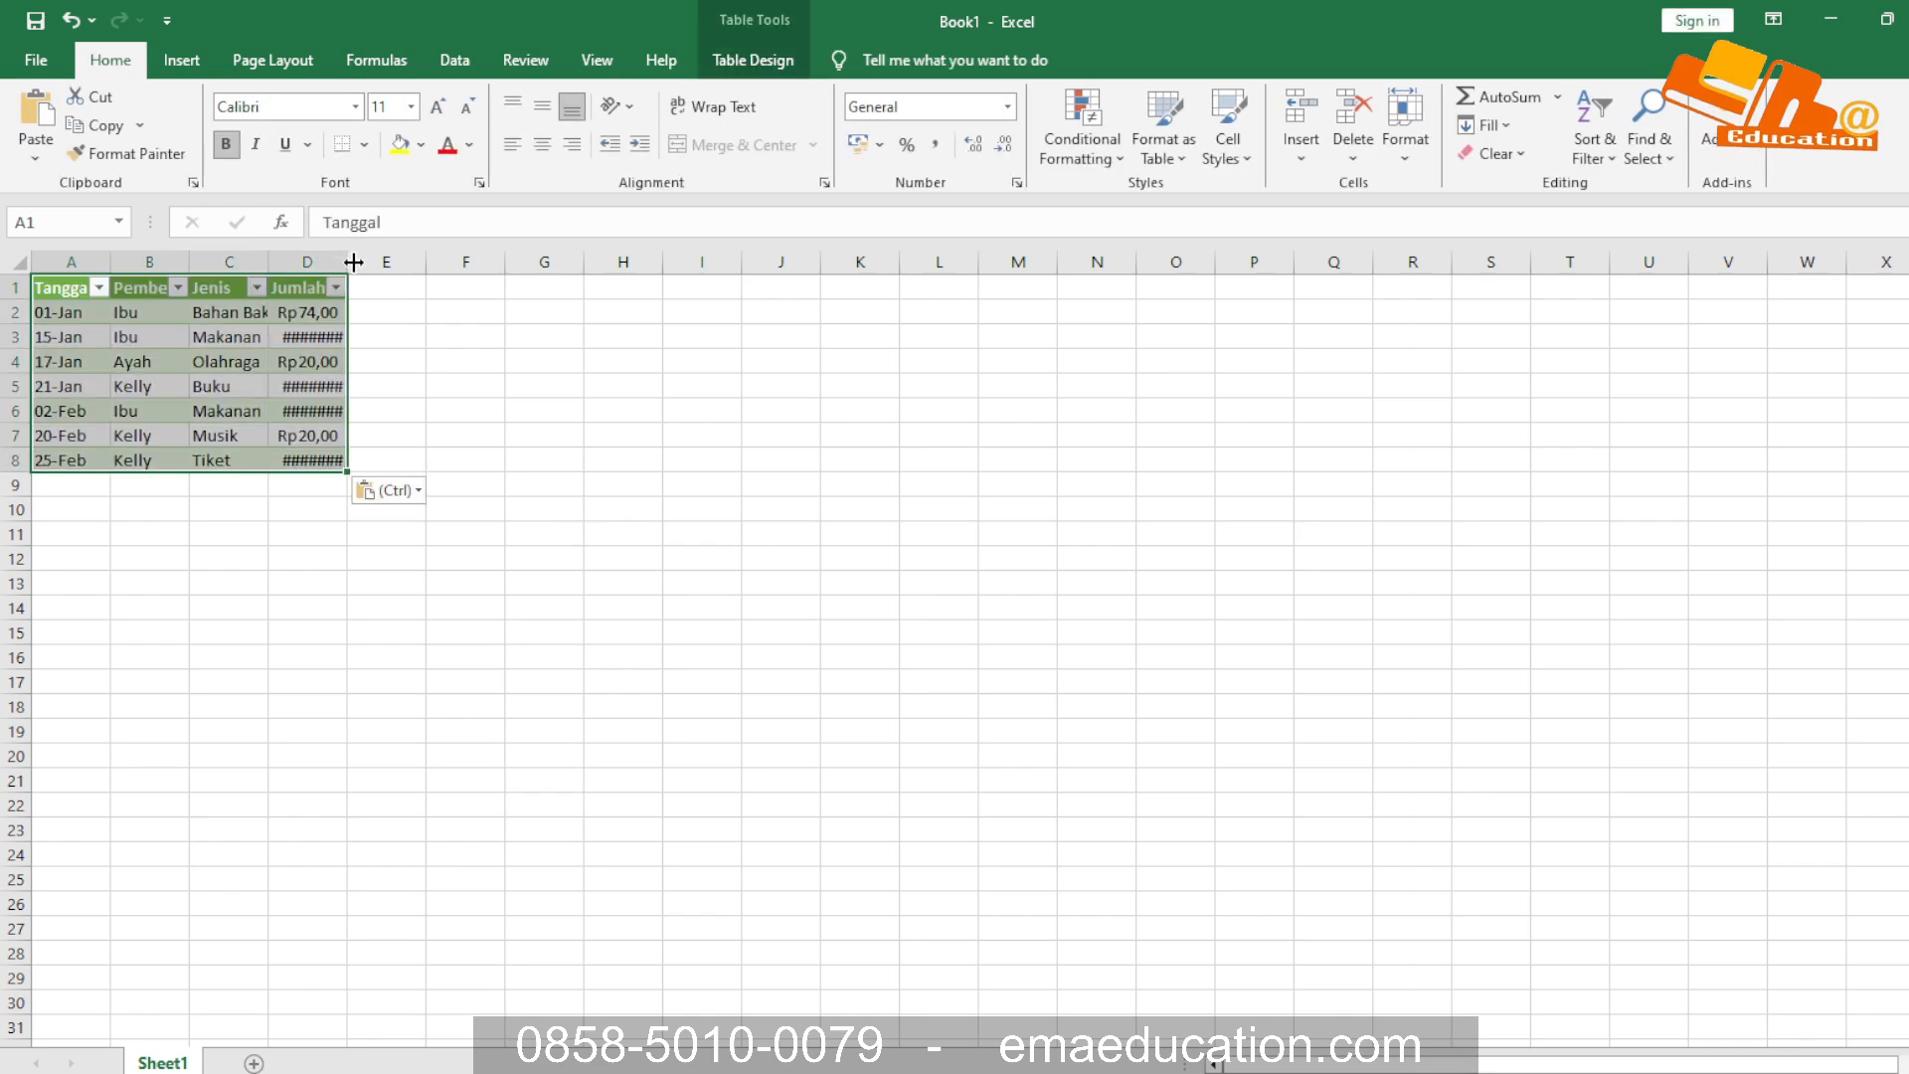
Fit column D to its contents and format the Jumlah amounts in D2:D8 without decimal places
double_click(354, 262)
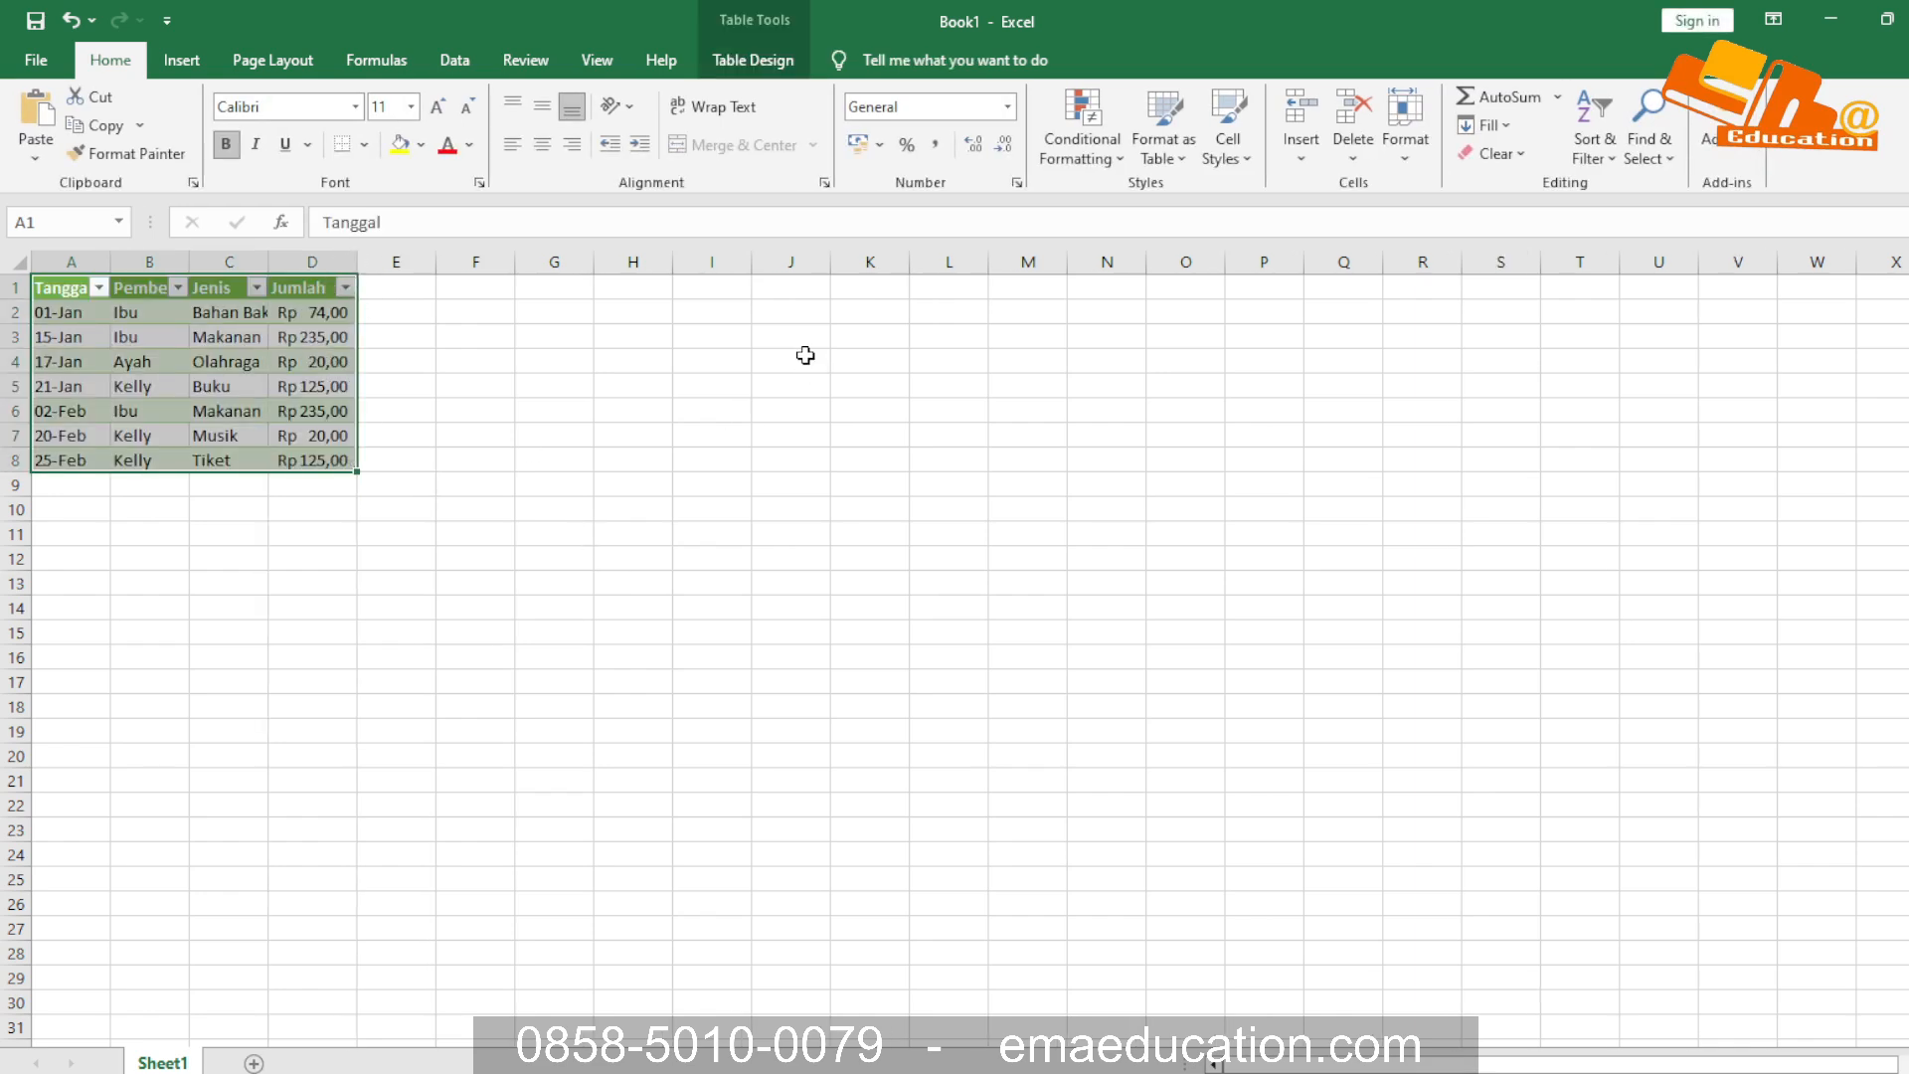
left_click(507, 438)
left_click_drag(340, 316, 328, 462)
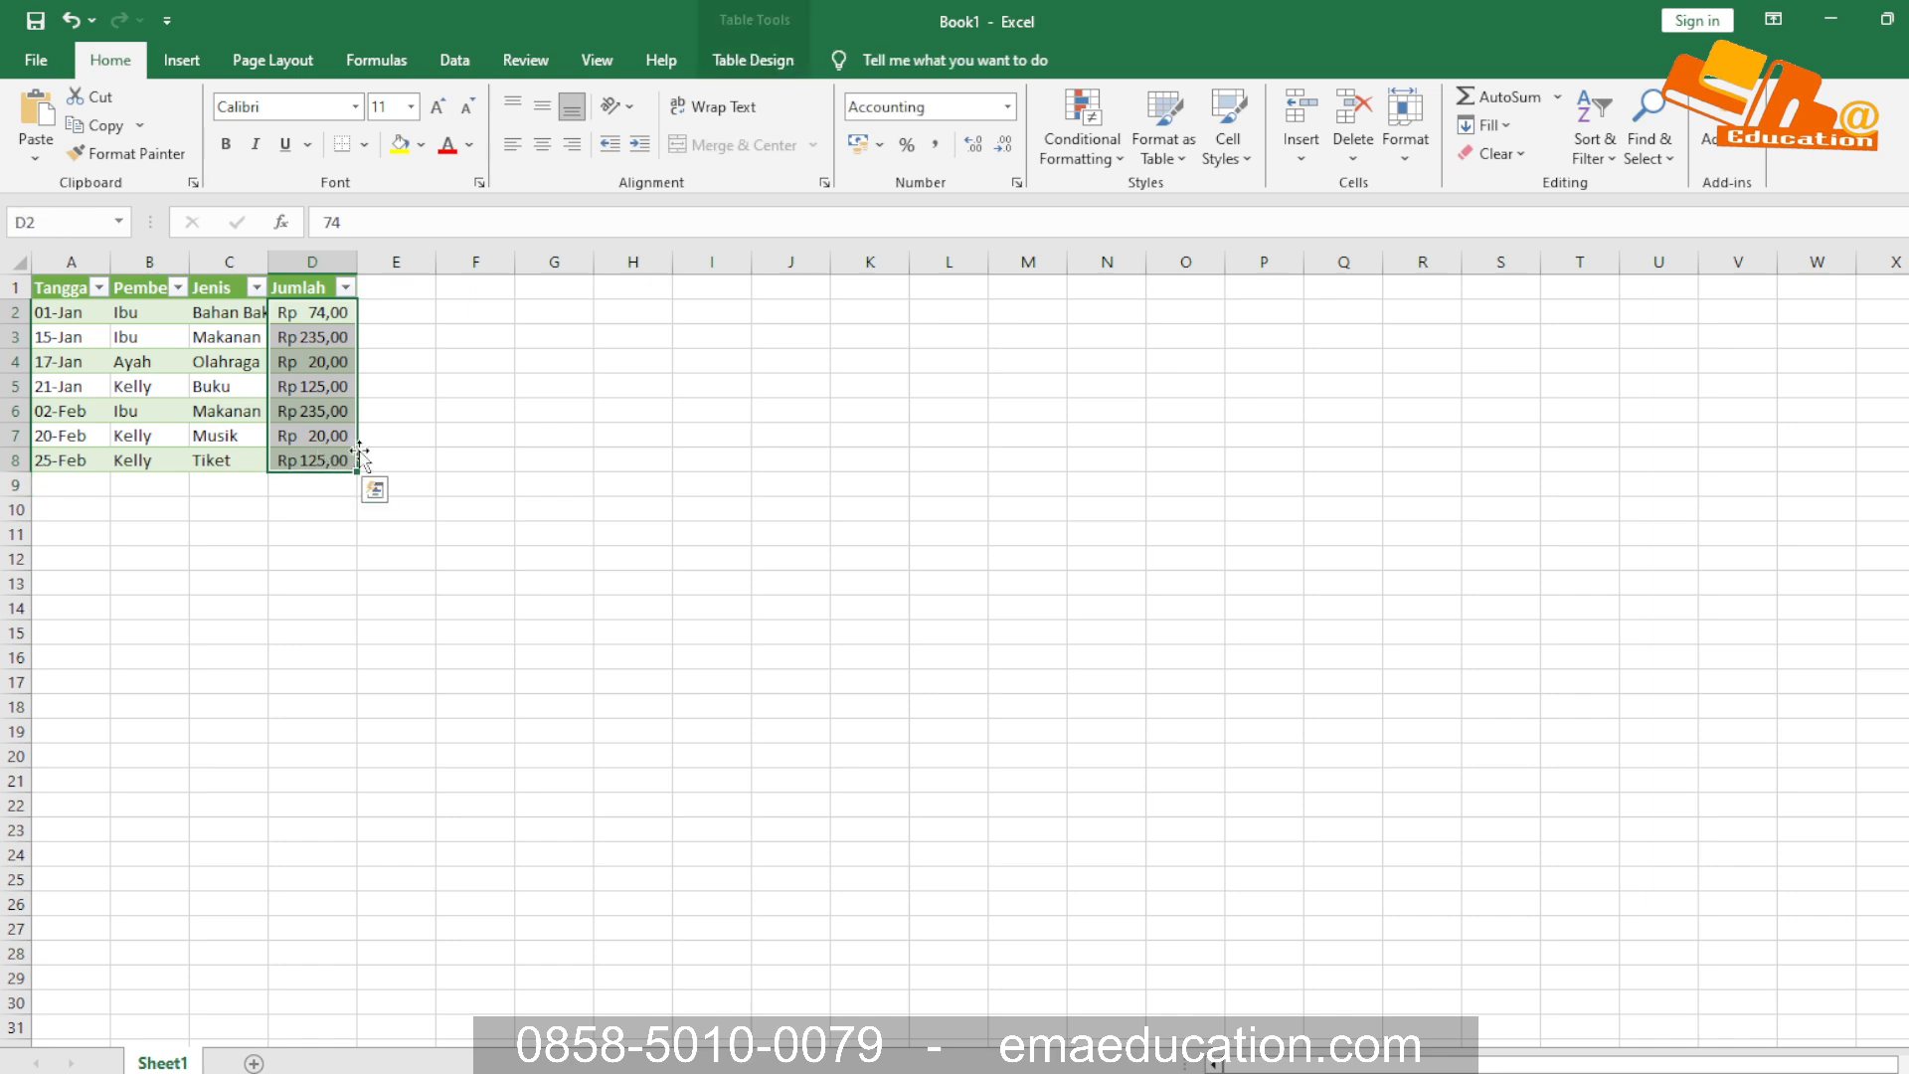
left_click(966, 147)
left_click(1001, 145)
left_click(1001, 145)
left_click(1001, 145)
left_click(462, 409)
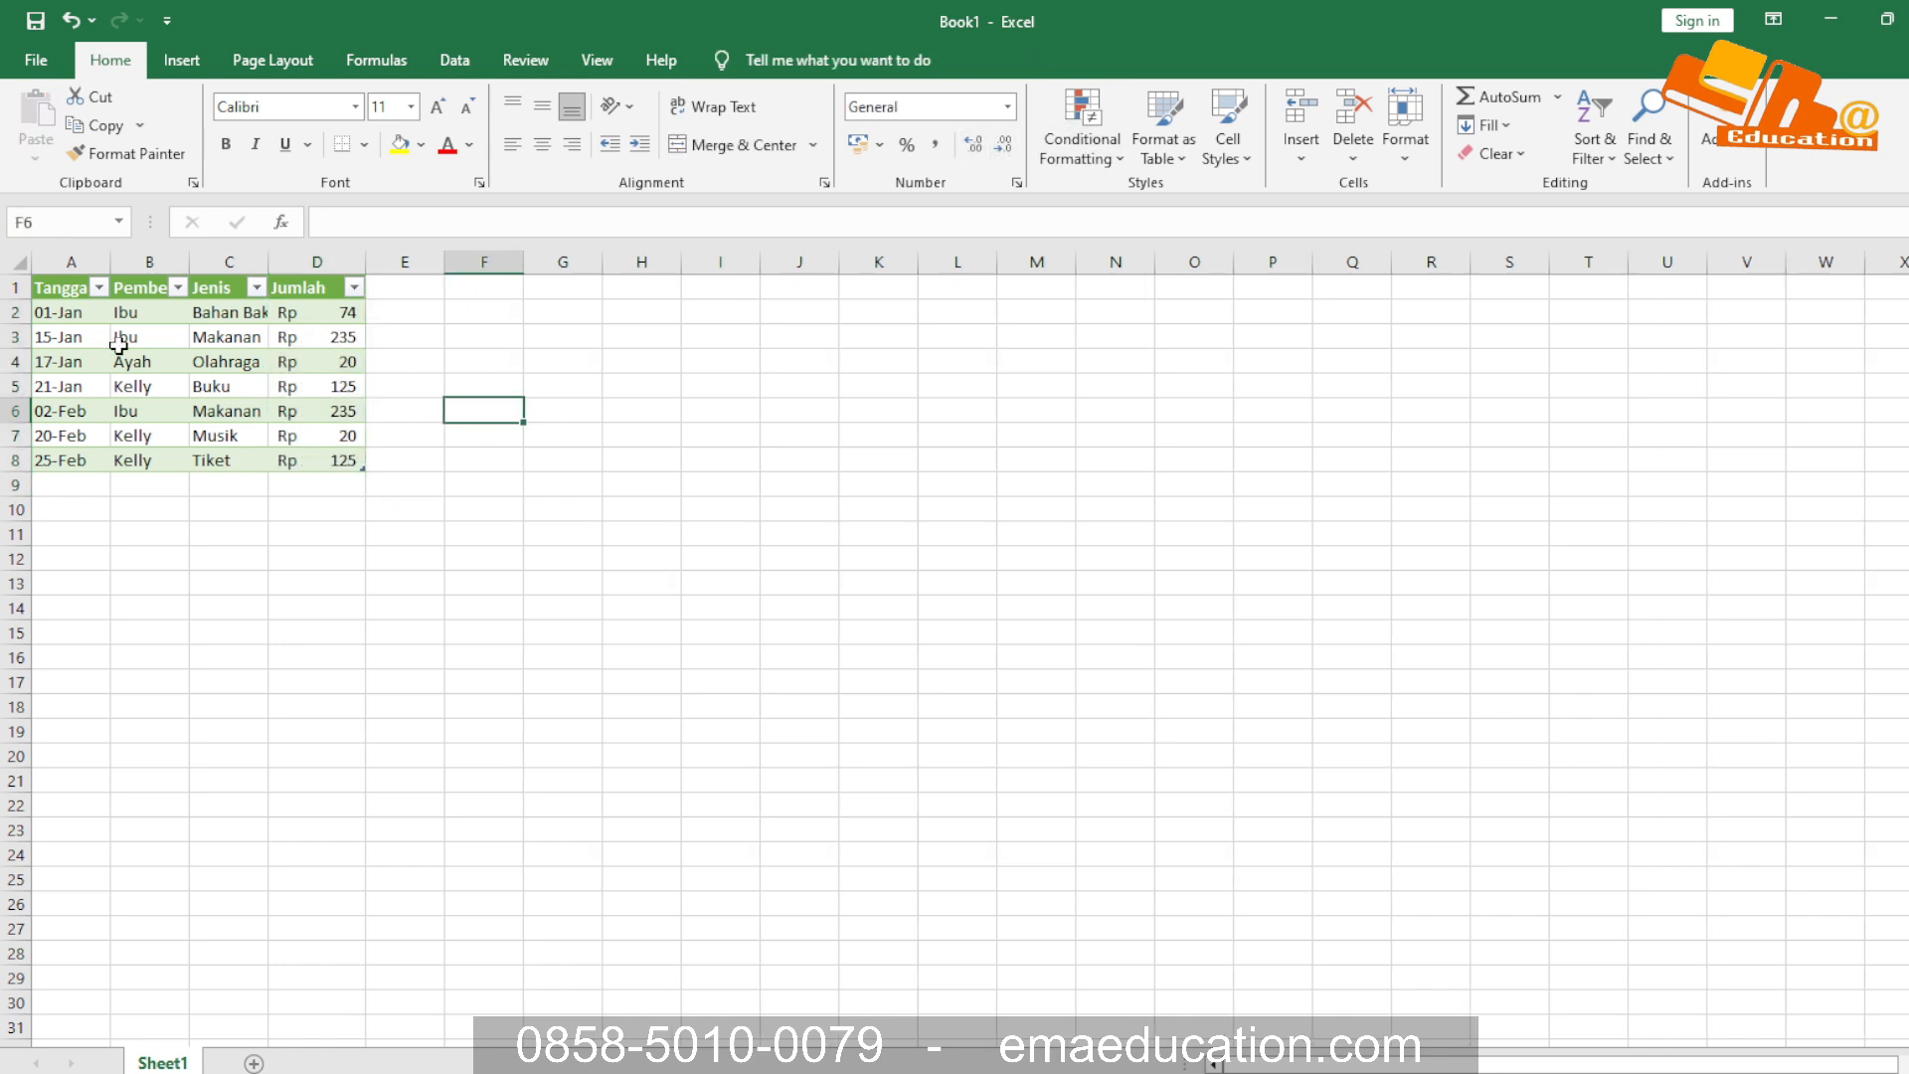
Create a PivotTable from the purchase table A1:D8 and place it on a new worksheet
left_click_drag(58, 285, 331, 459)
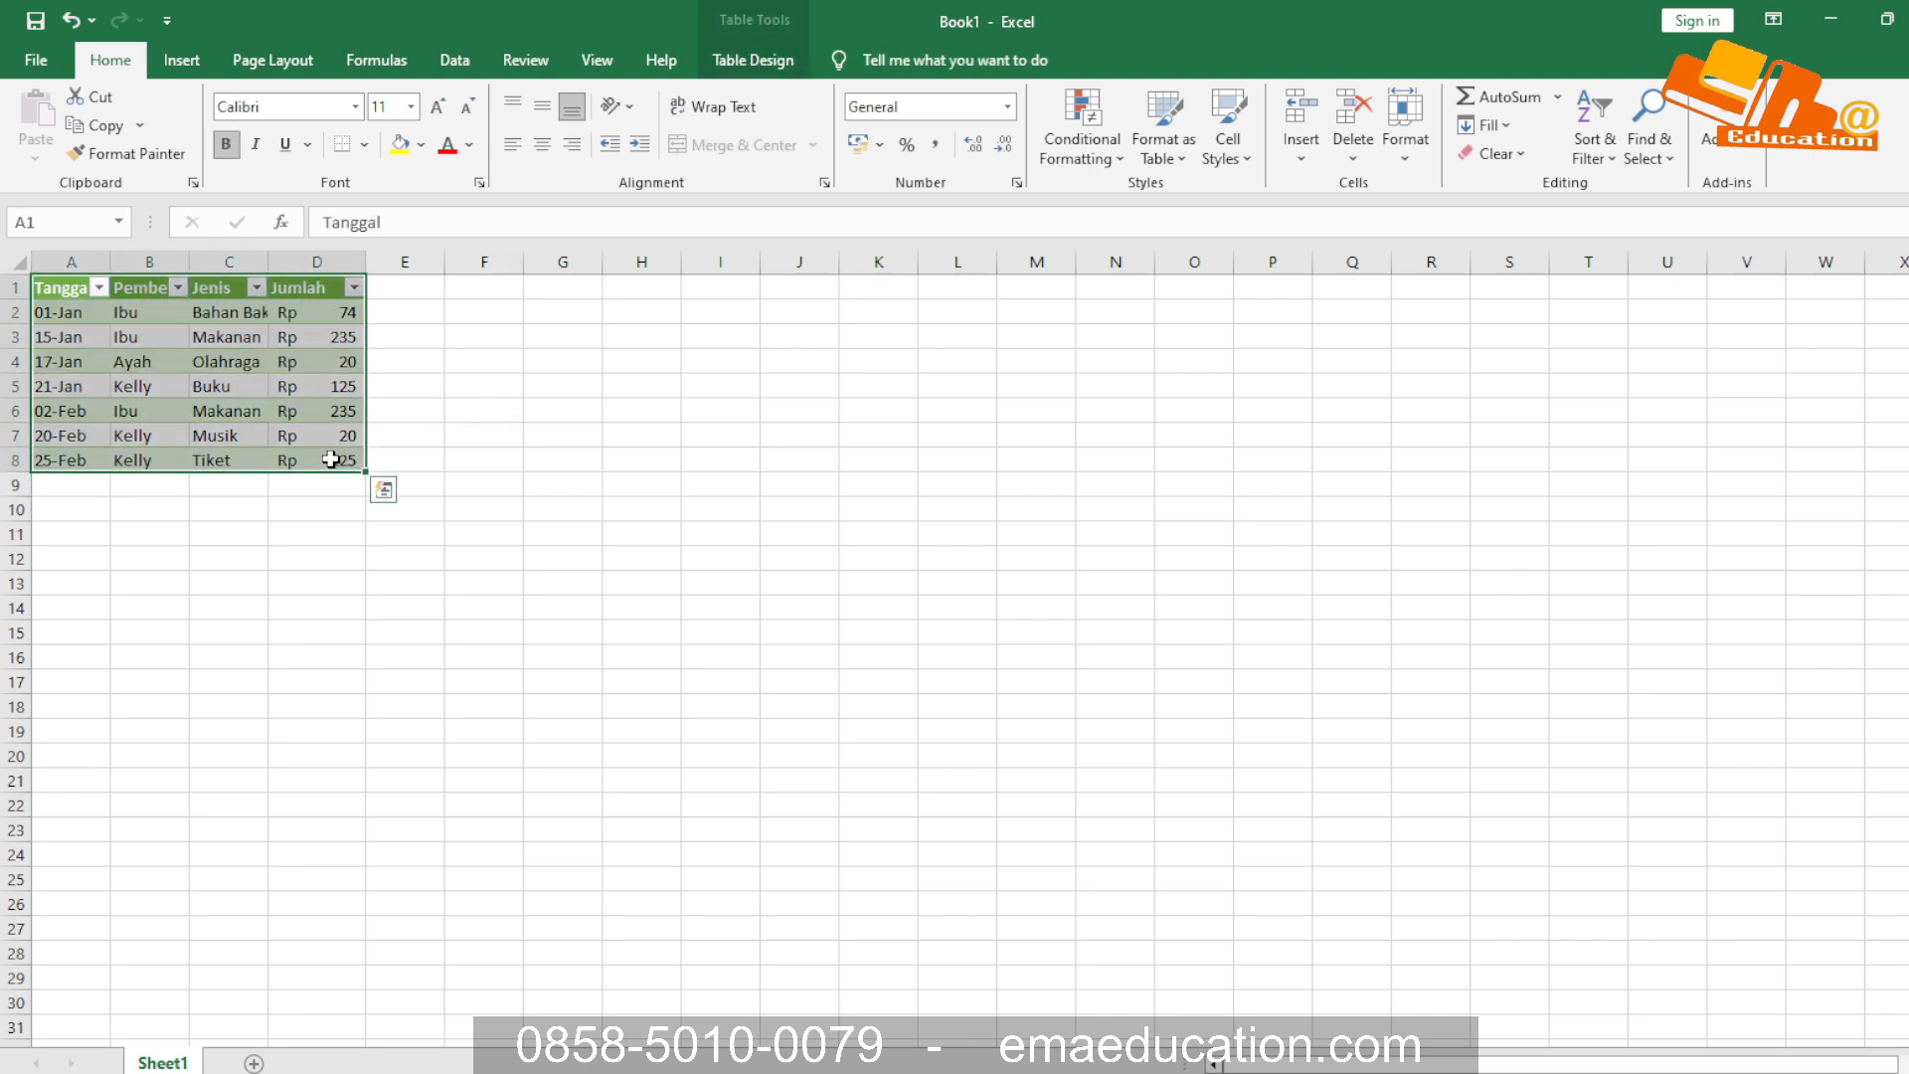
left_click(199, 61)
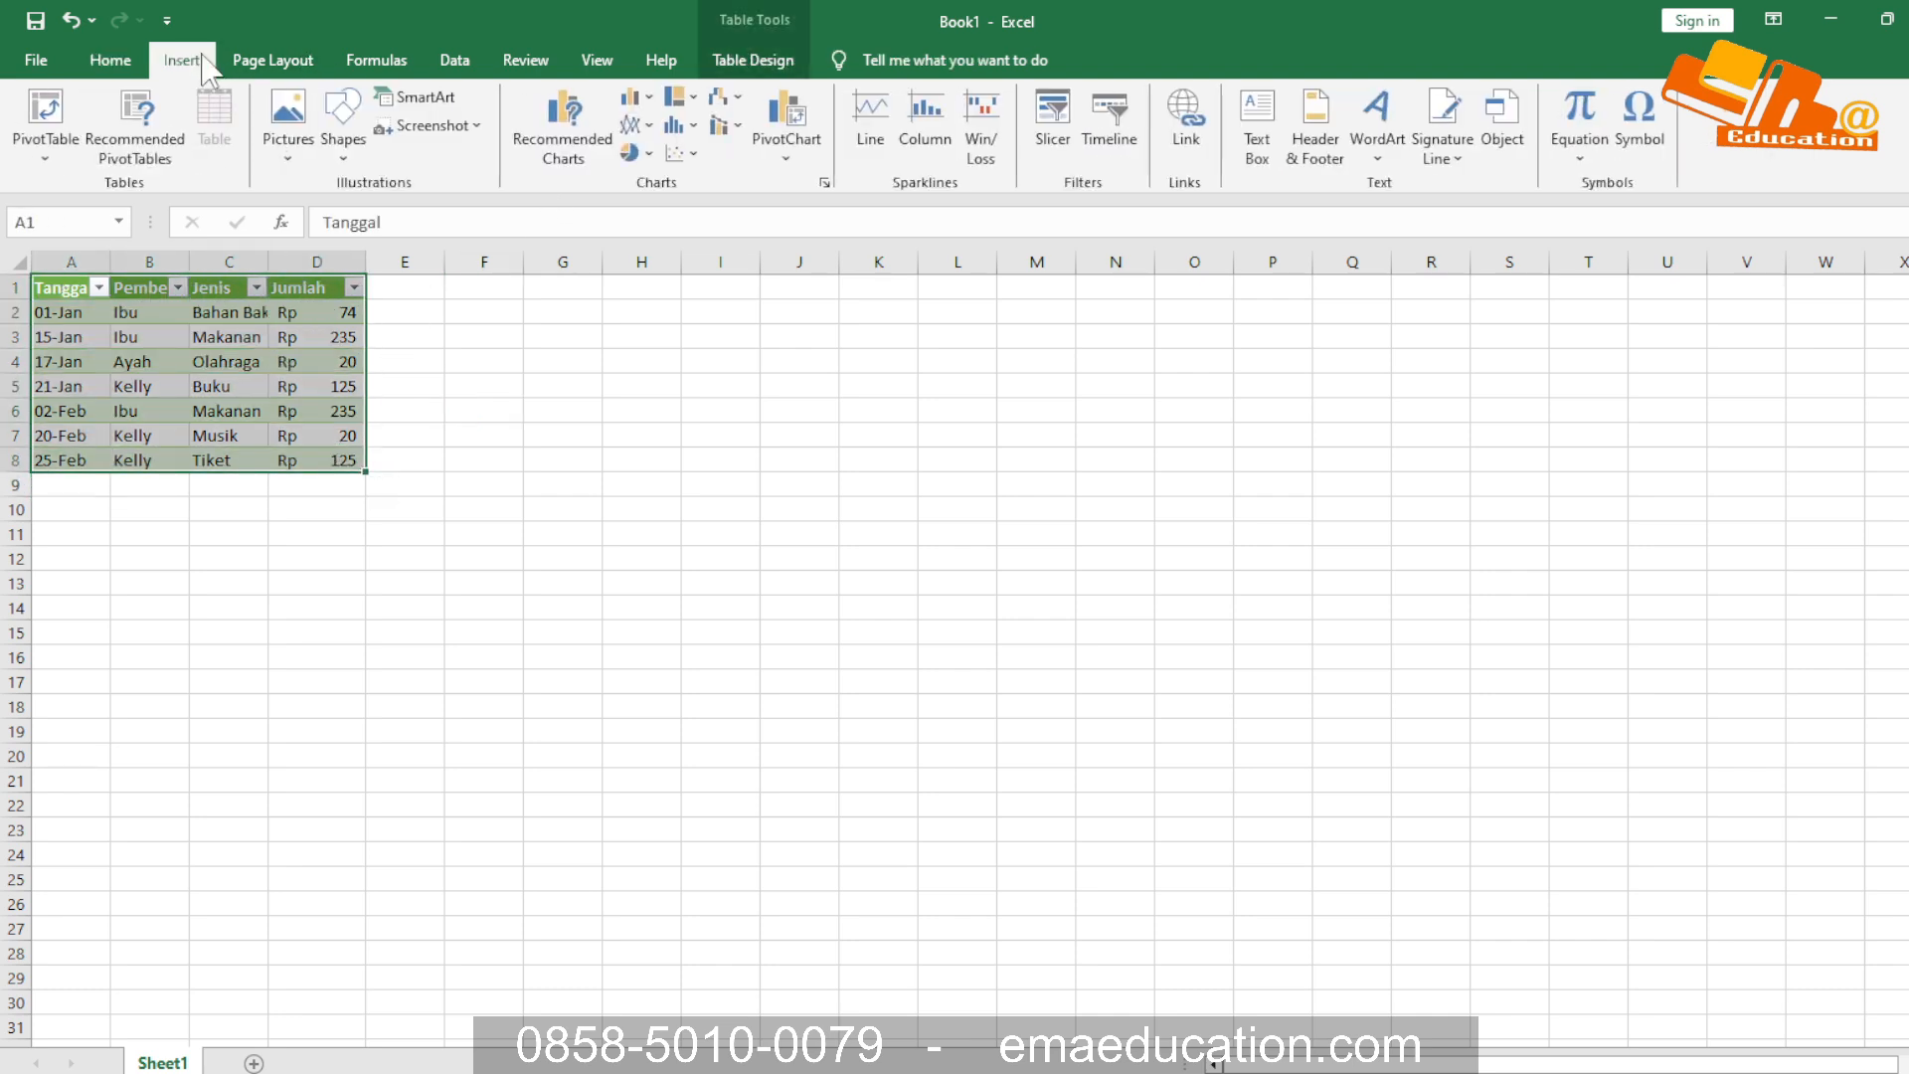
left_click(44, 148)
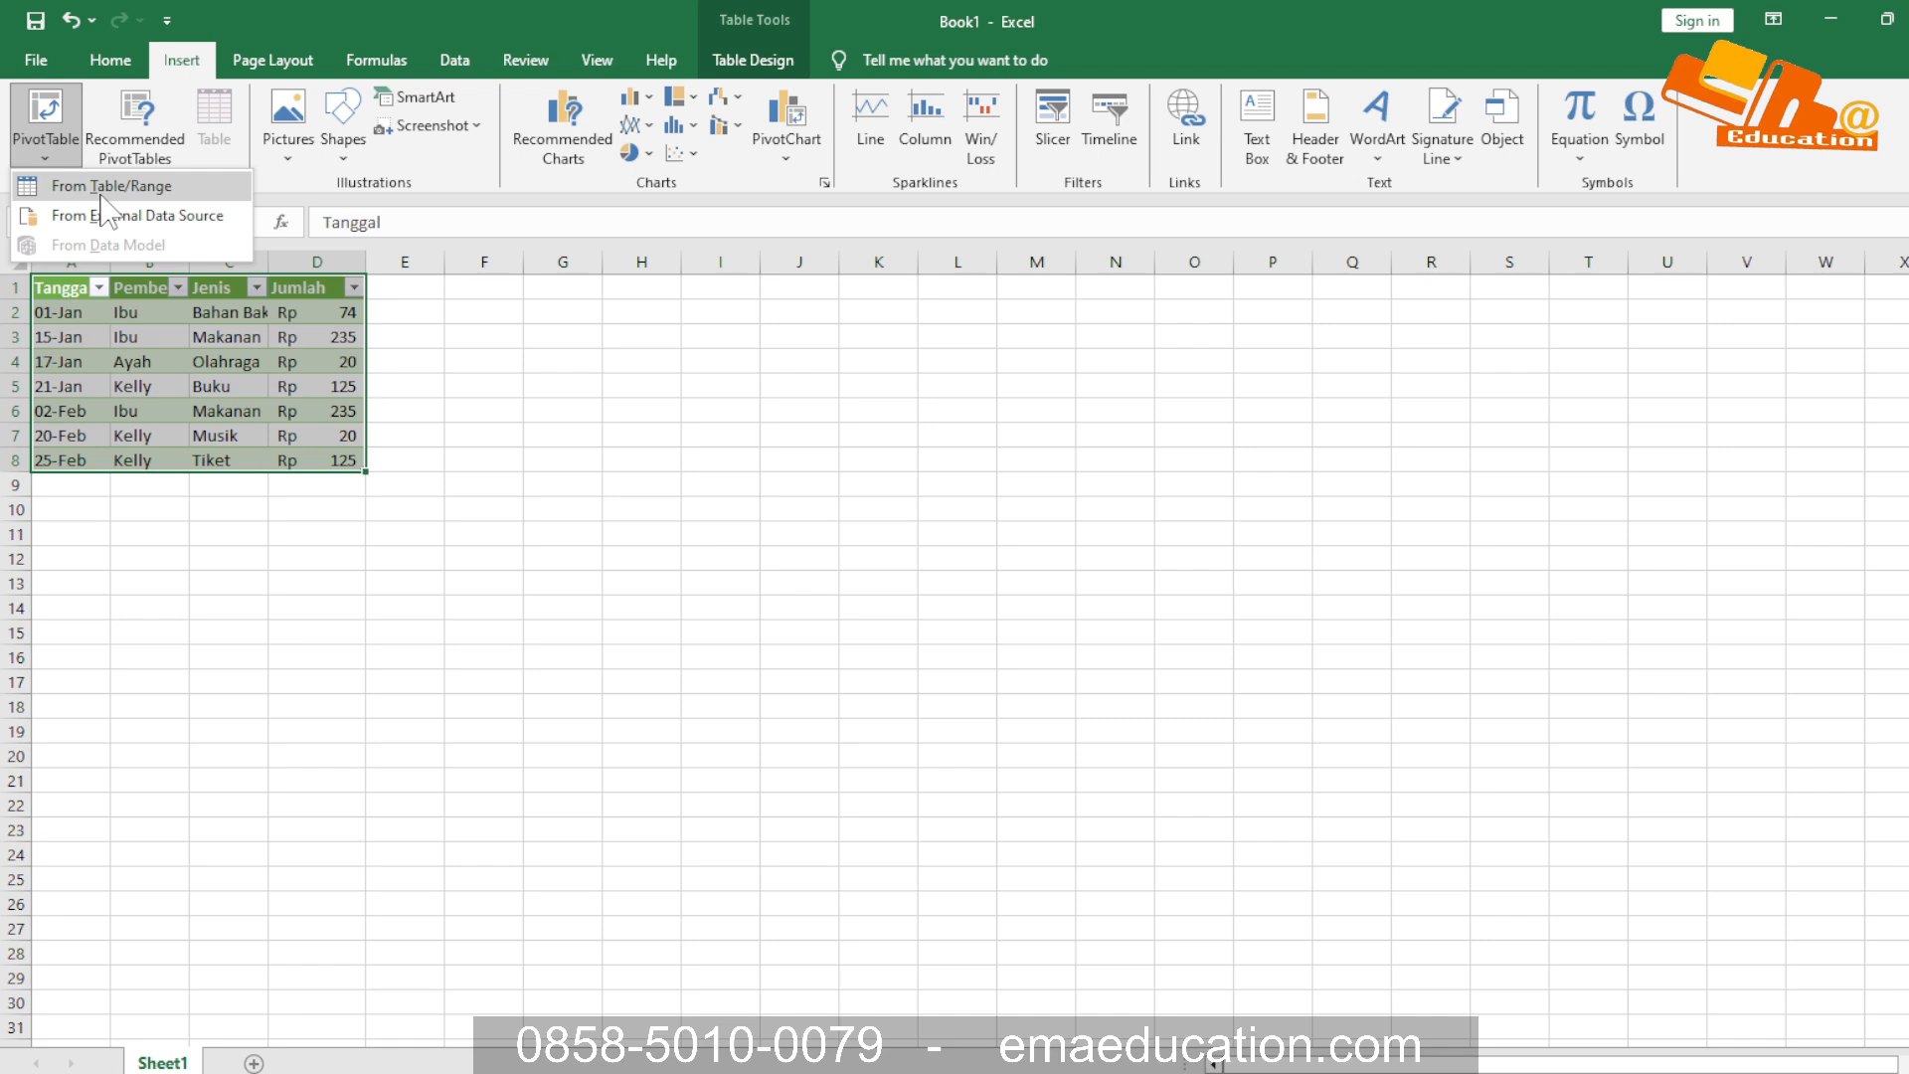
left_click(194, 189)
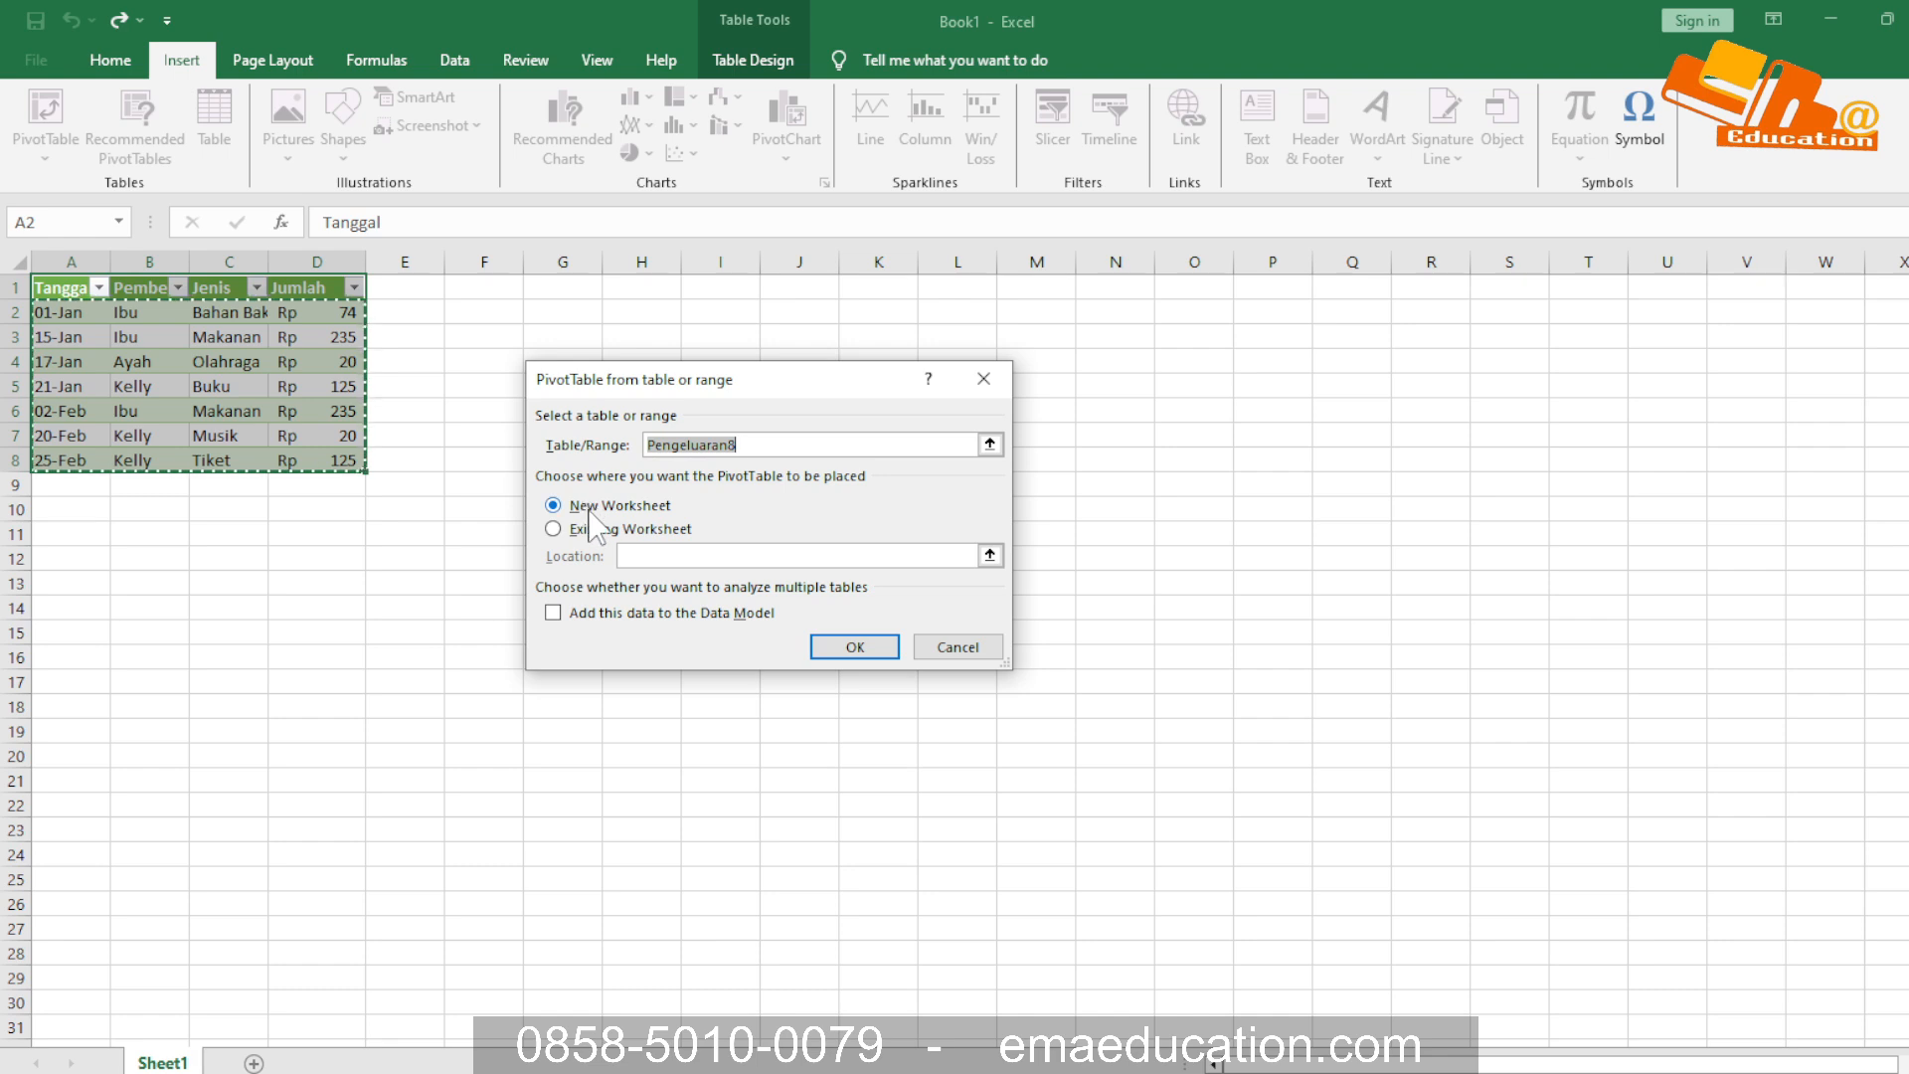
left_click(872, 649)
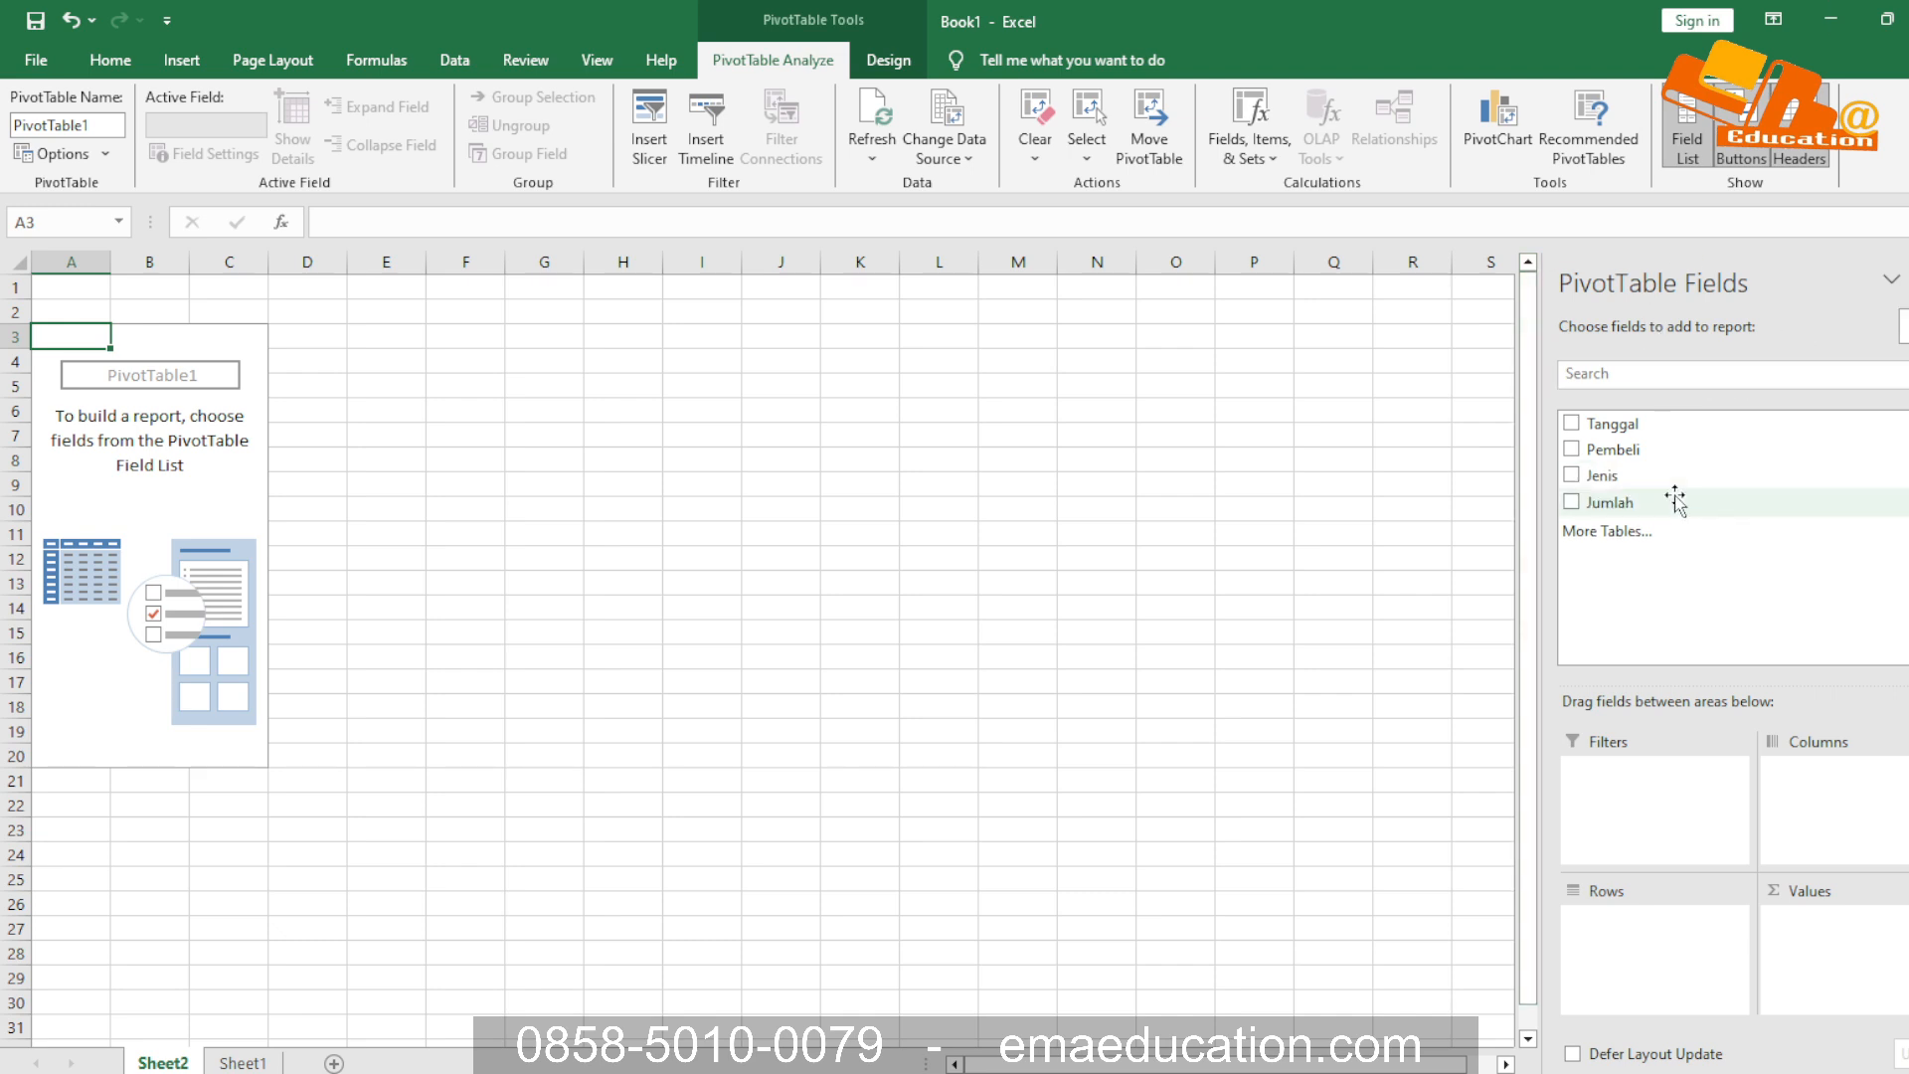
Summarize the Jumlah field as PivotTable values, with the Pembeli field as rows
left_click(1571, 502)
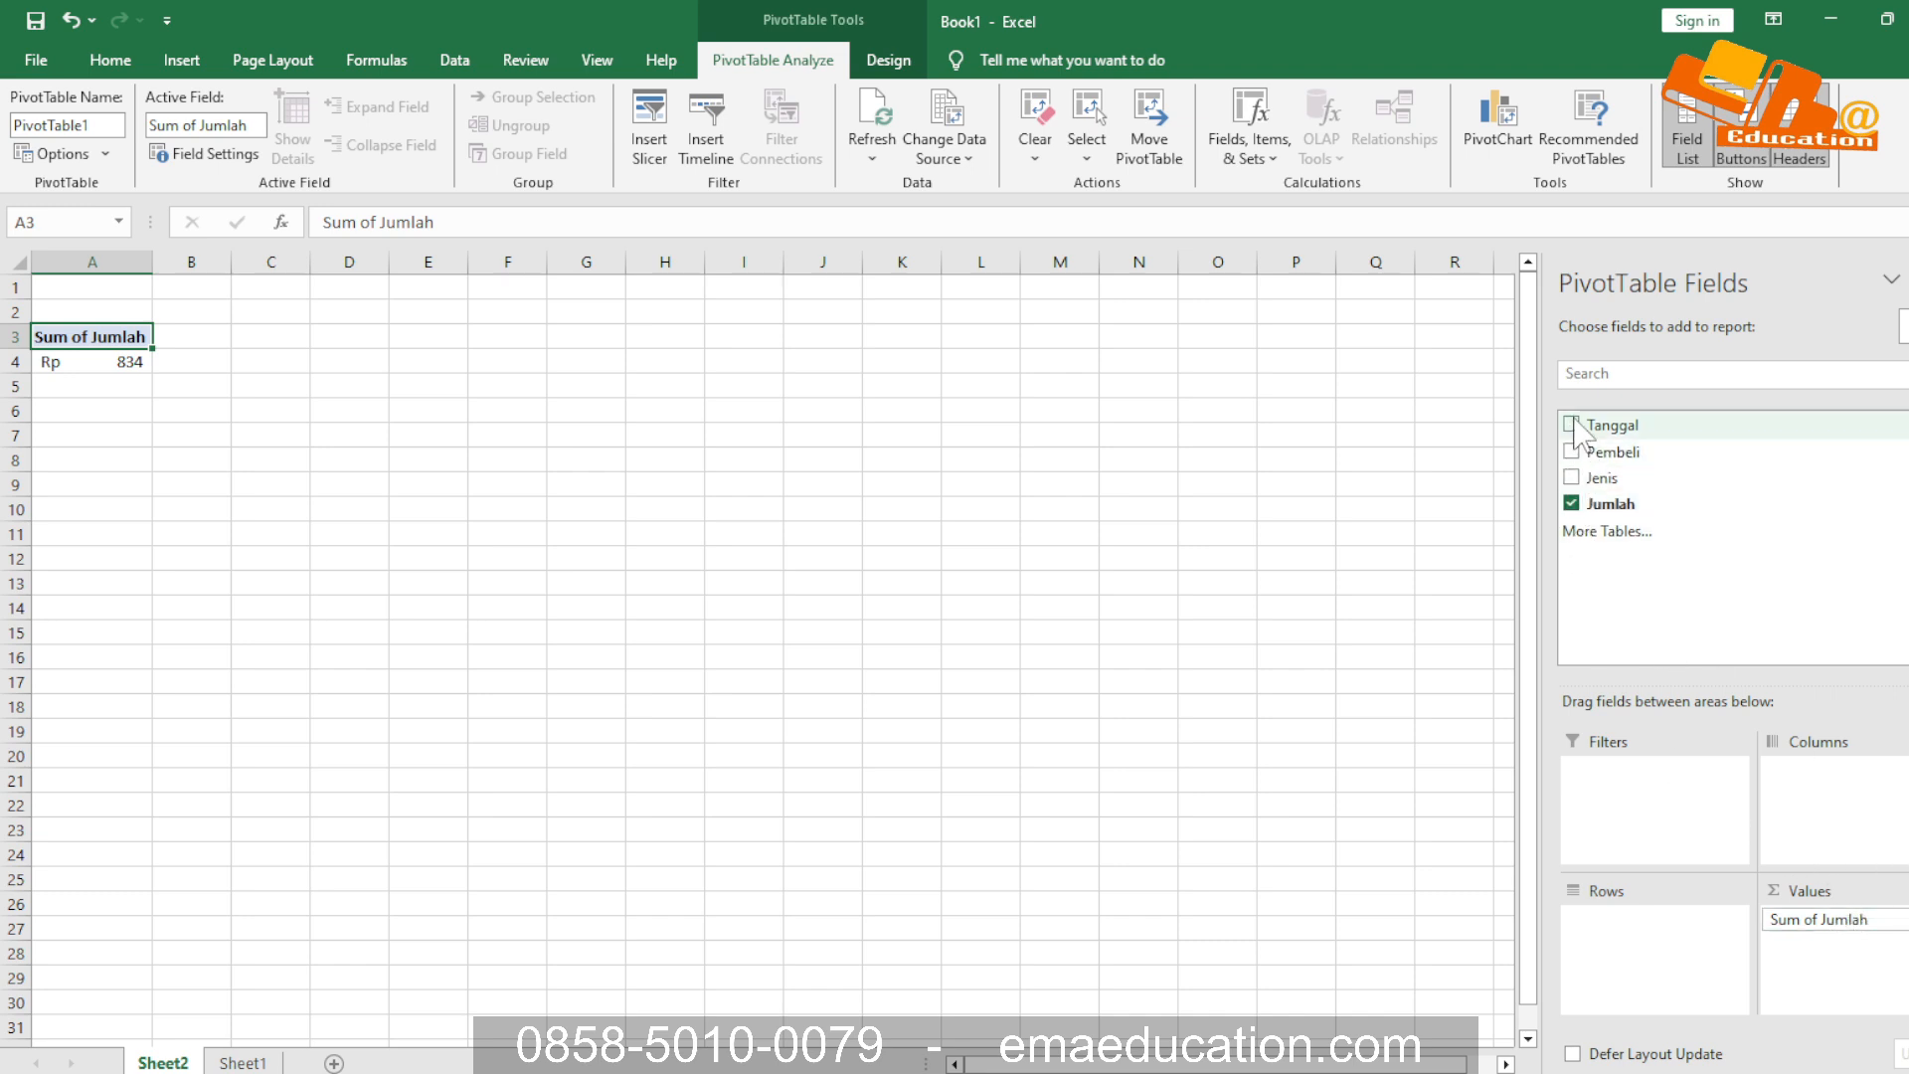
left_click(1571, 449)
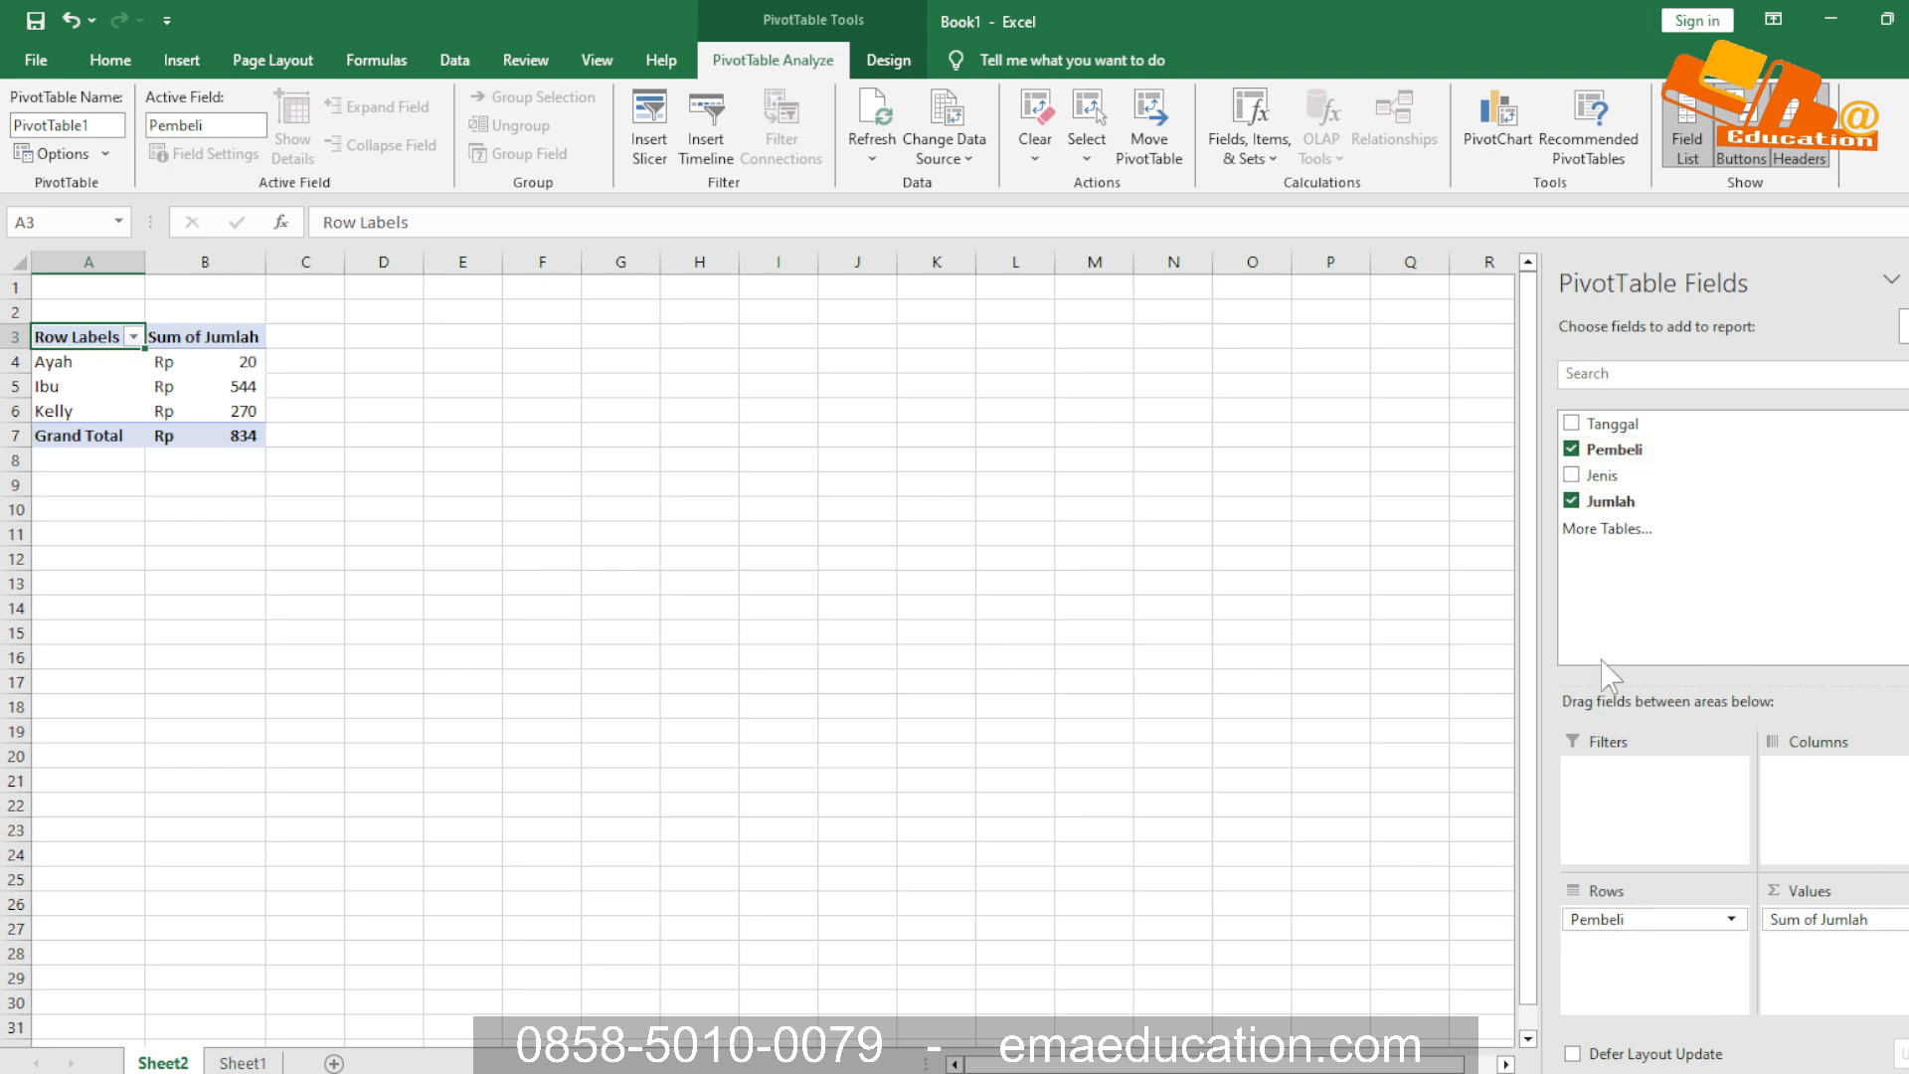
Add the Jenis field to the PivotTable rows beneath Pembeli
left_click(1571, 476)
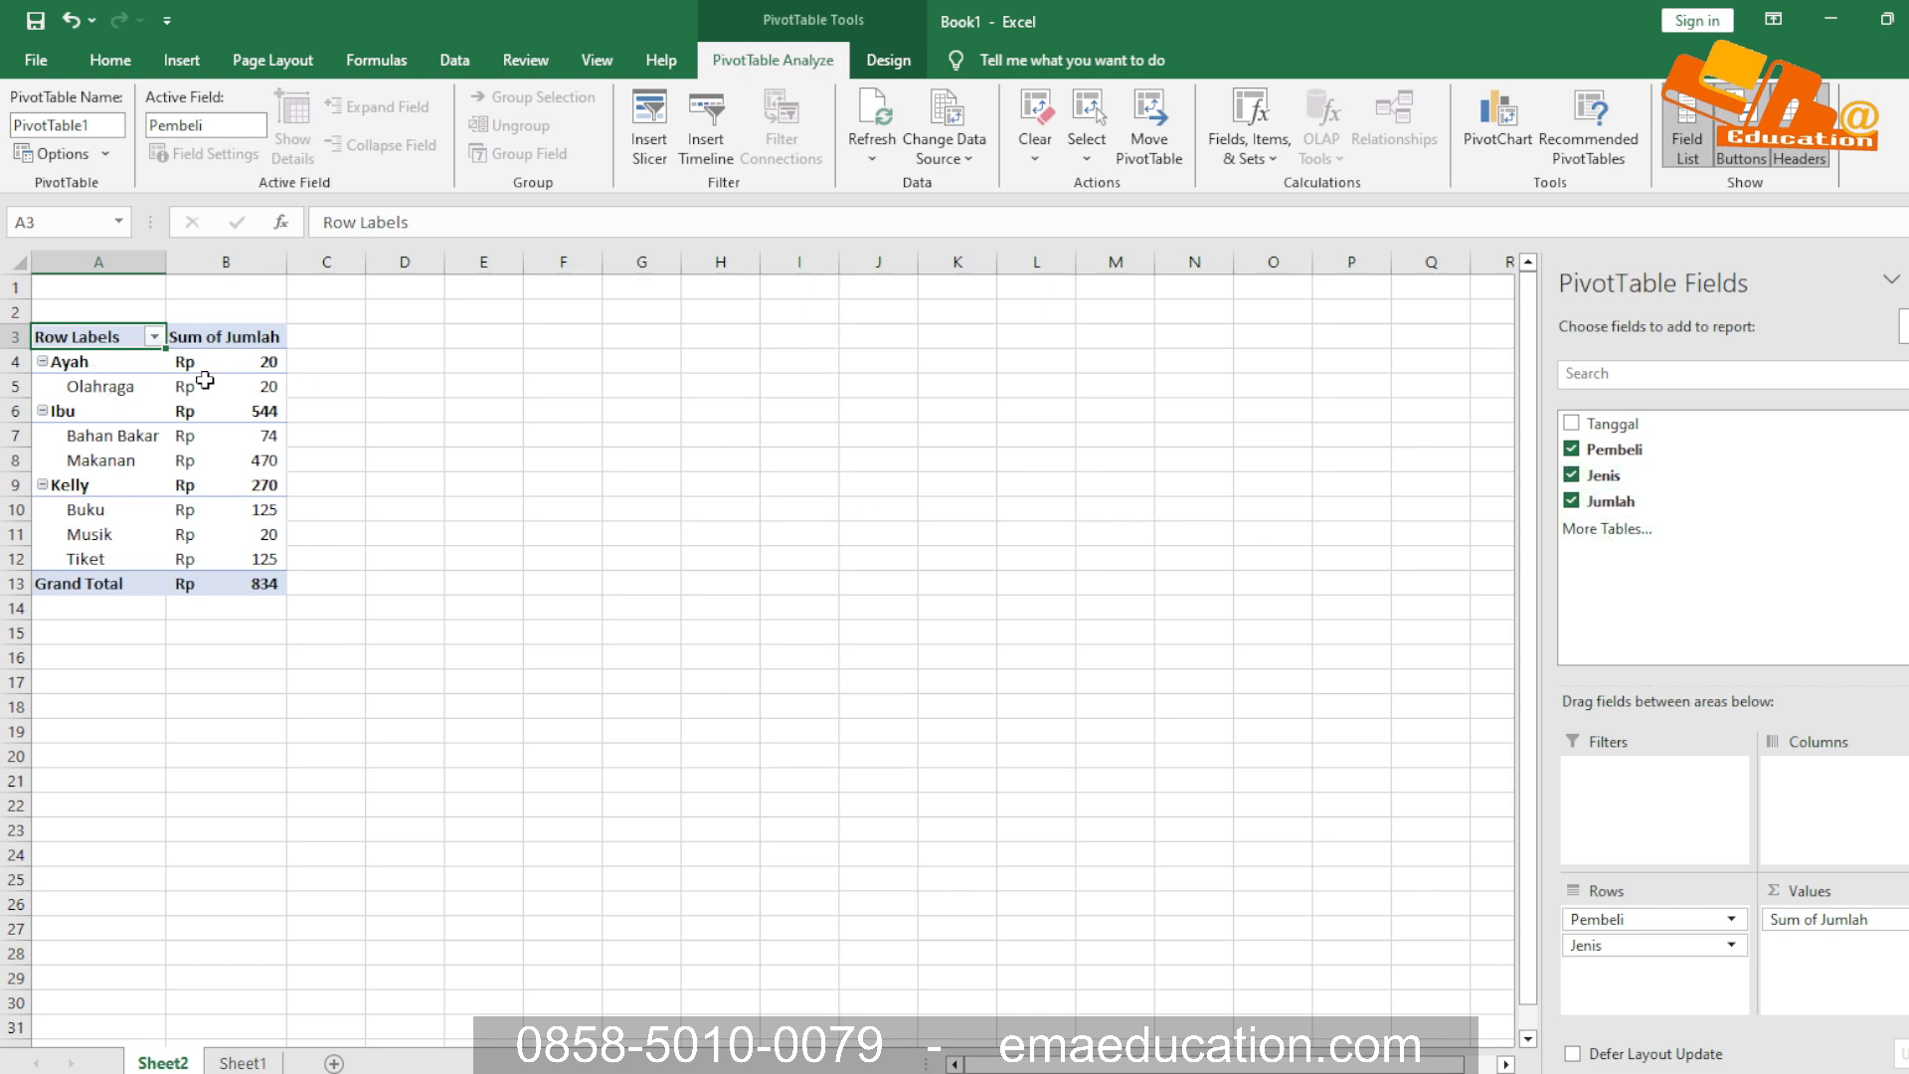
left_click(135, 377)
left_click(397, 853)
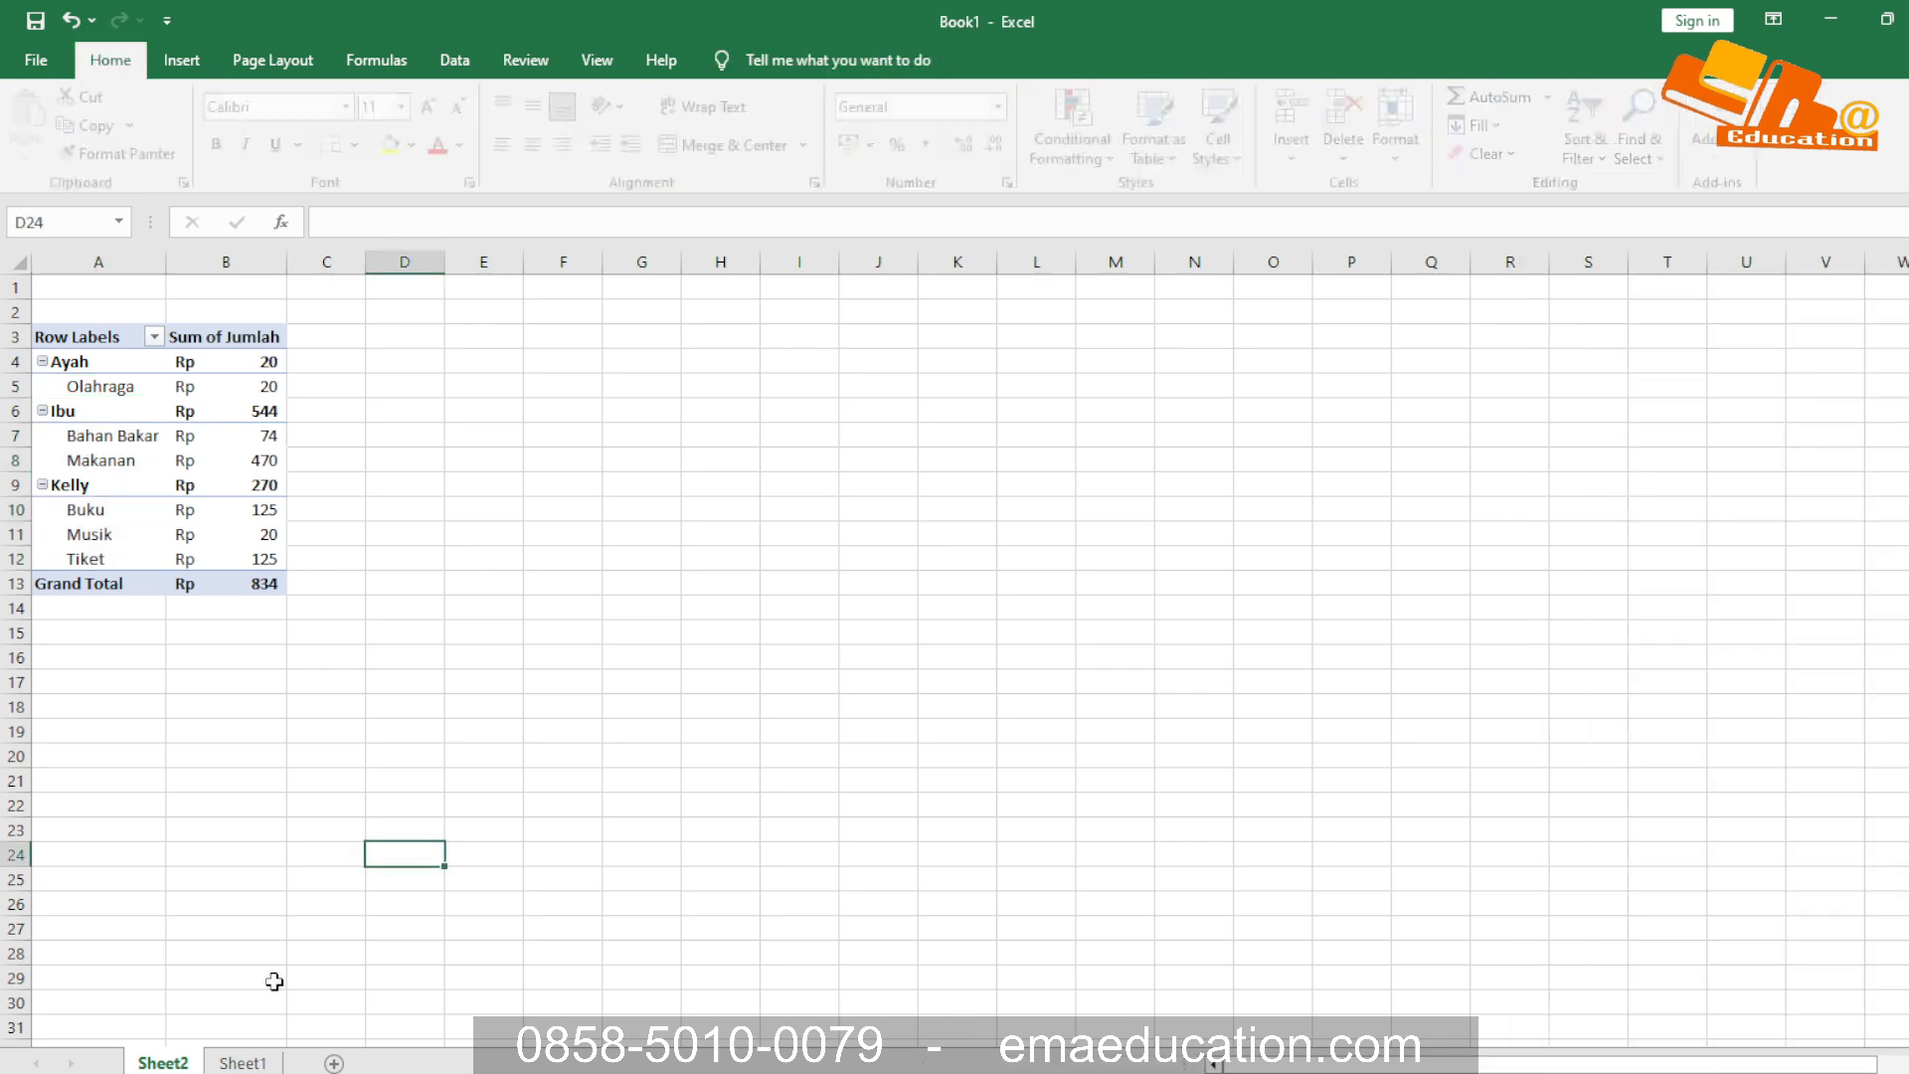
Replace Olahraga with Sepatu in cell C4 of the purchase table on Sheet1
left_click(260, 1062)
left_click(228, 356)
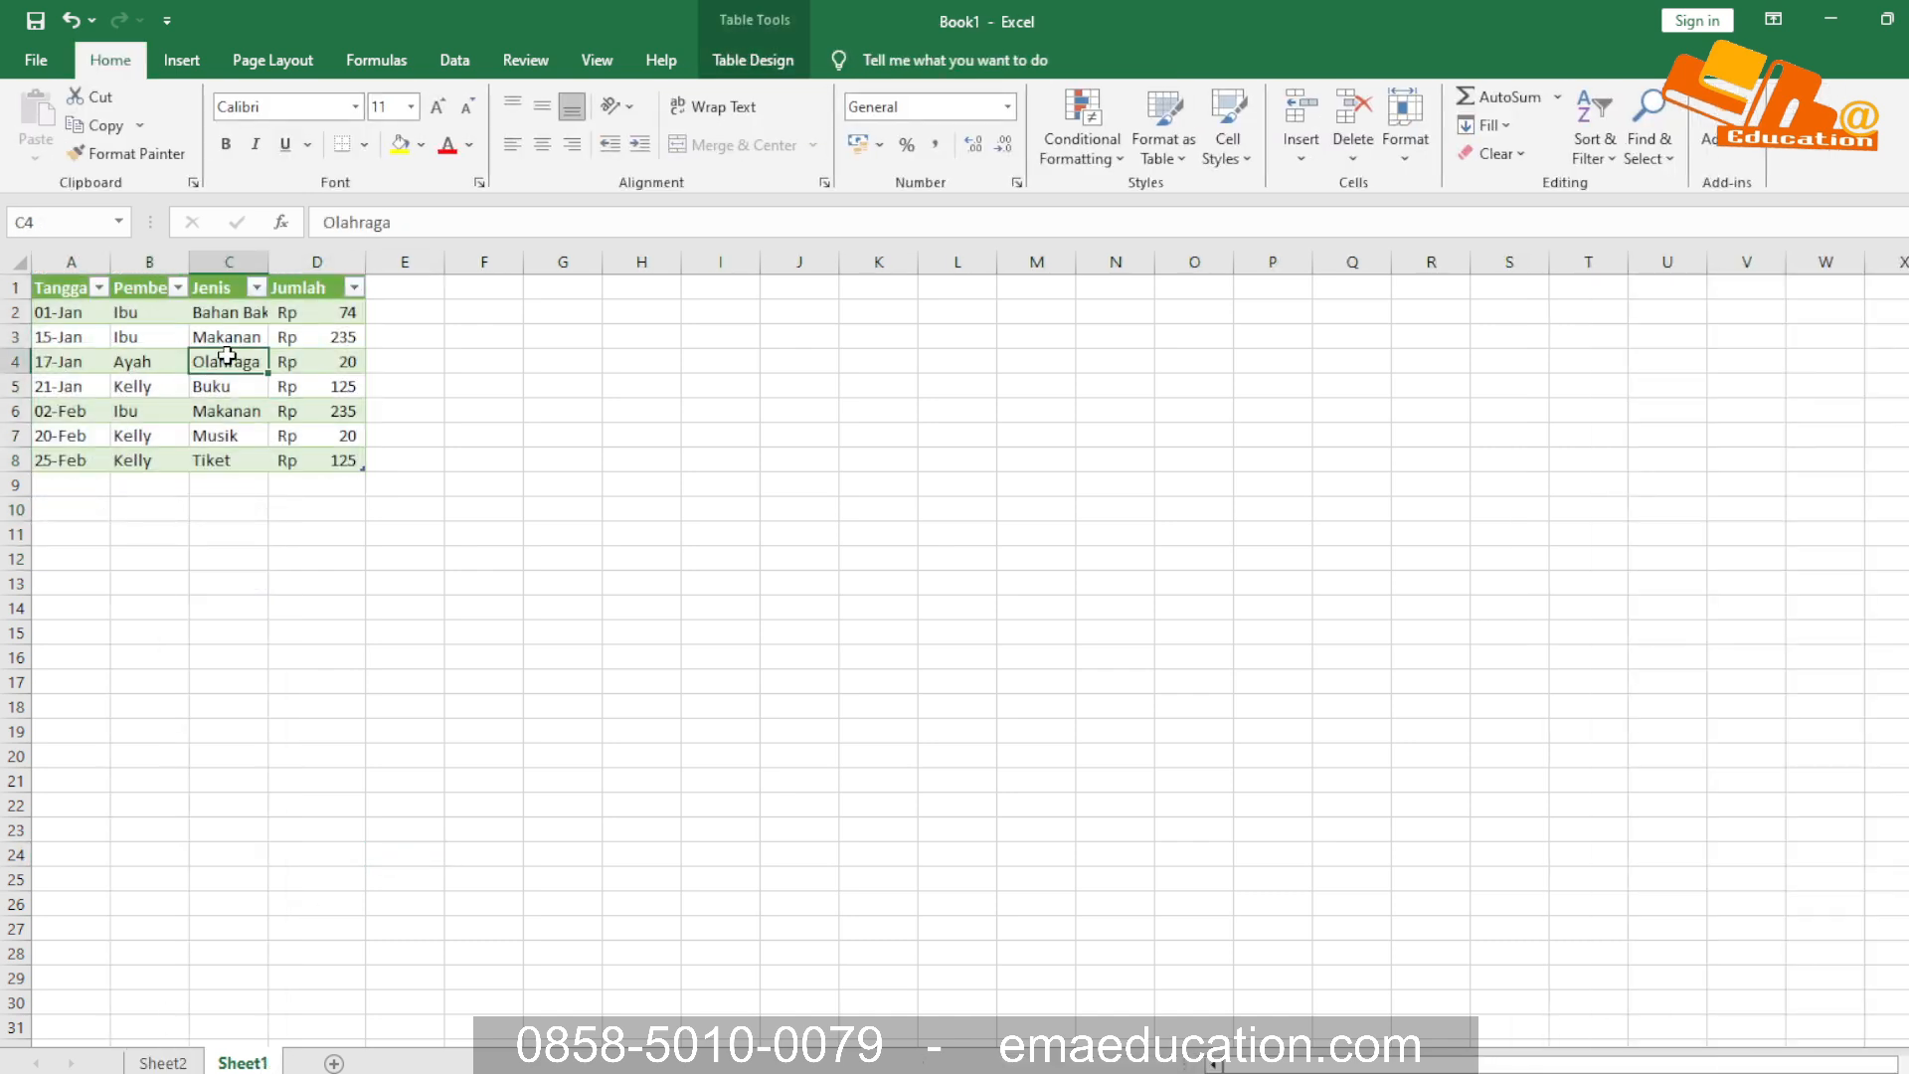
left_click(163, 1062)
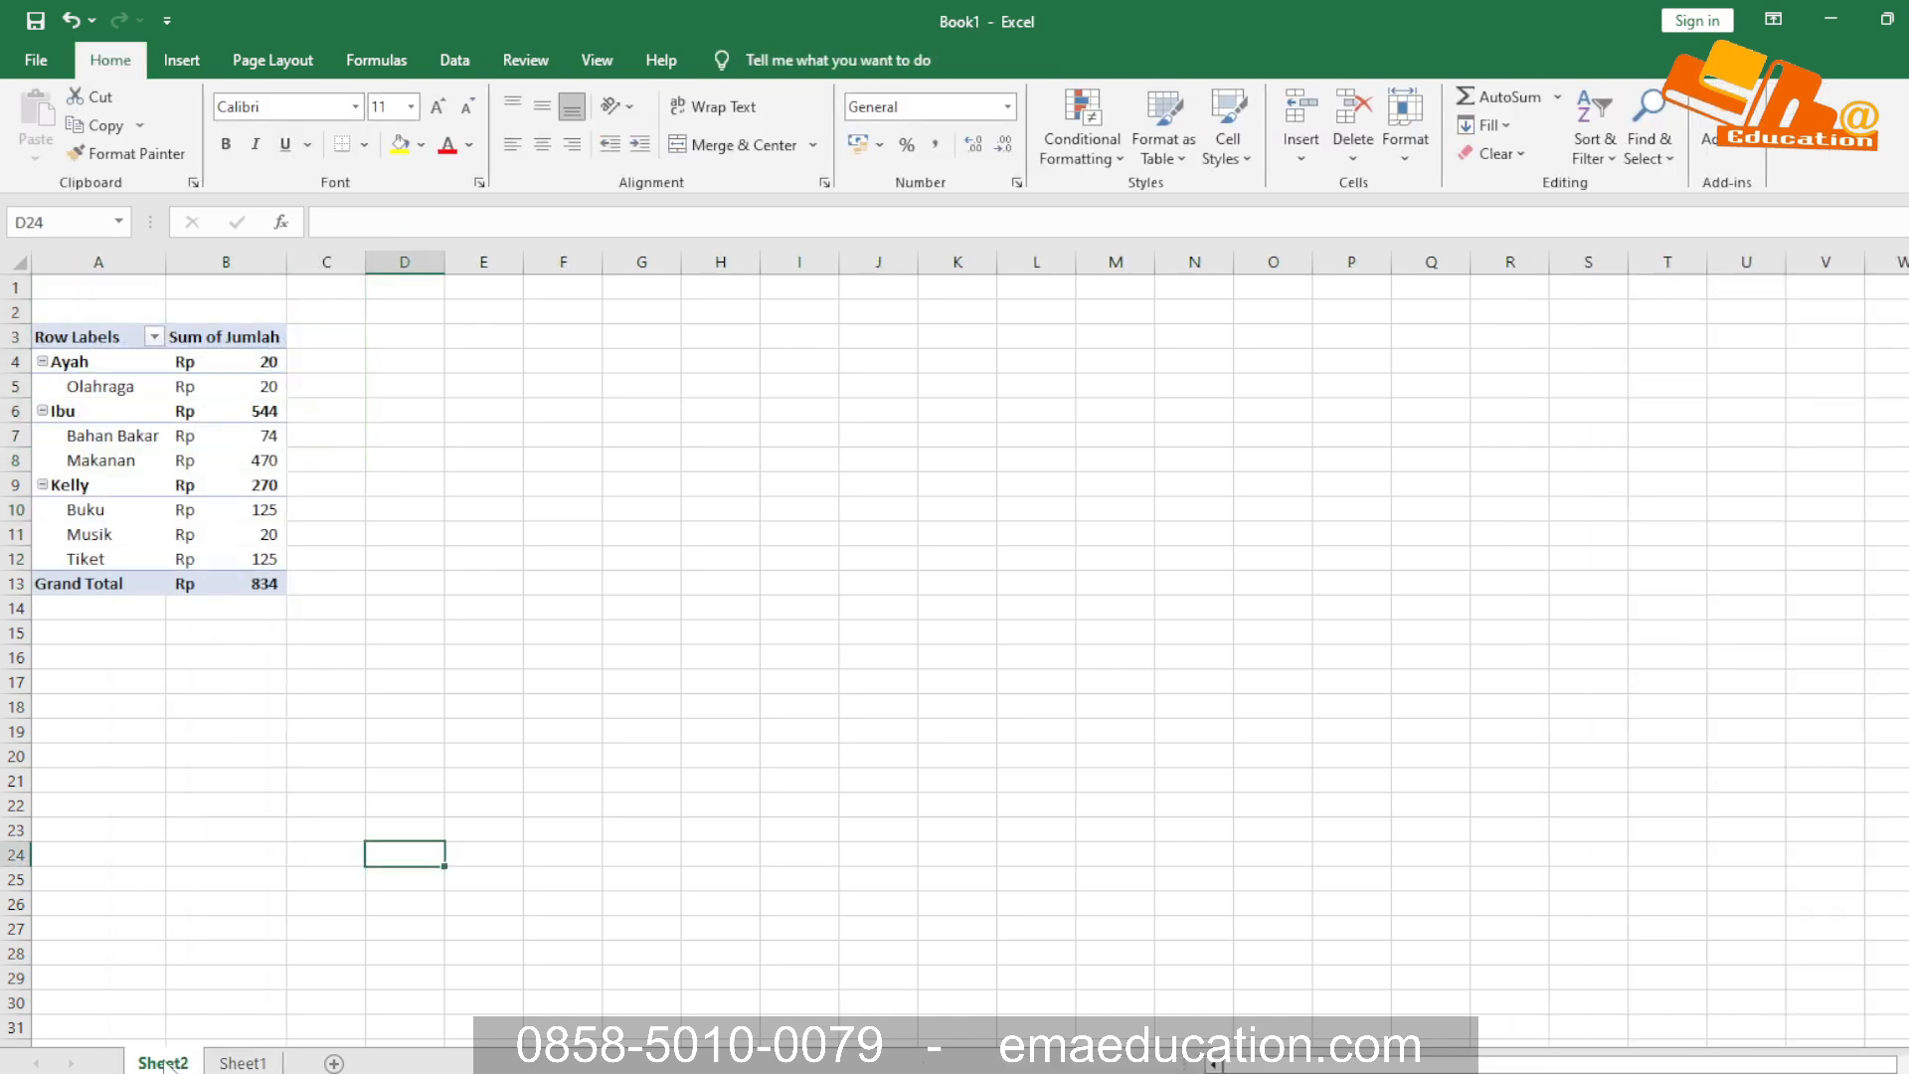
left_click(242, 1062)
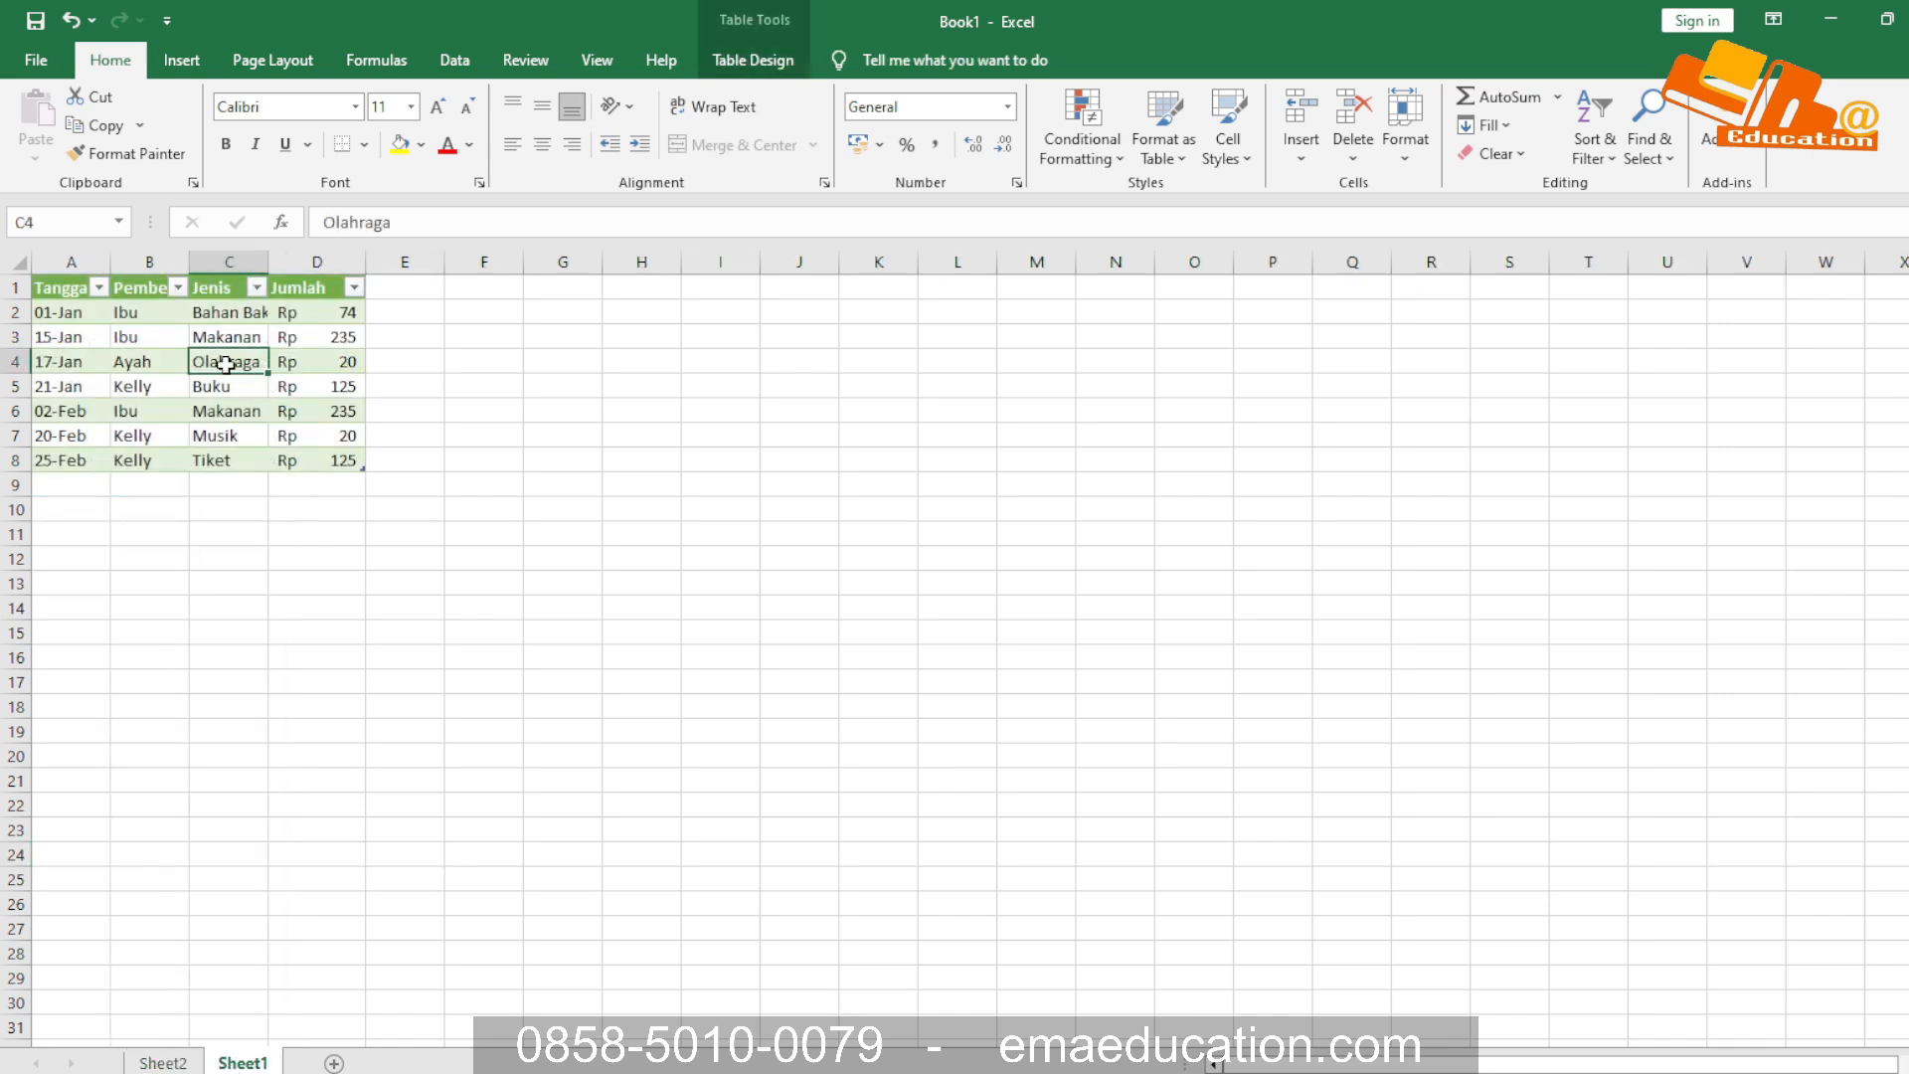
type("Sepat")
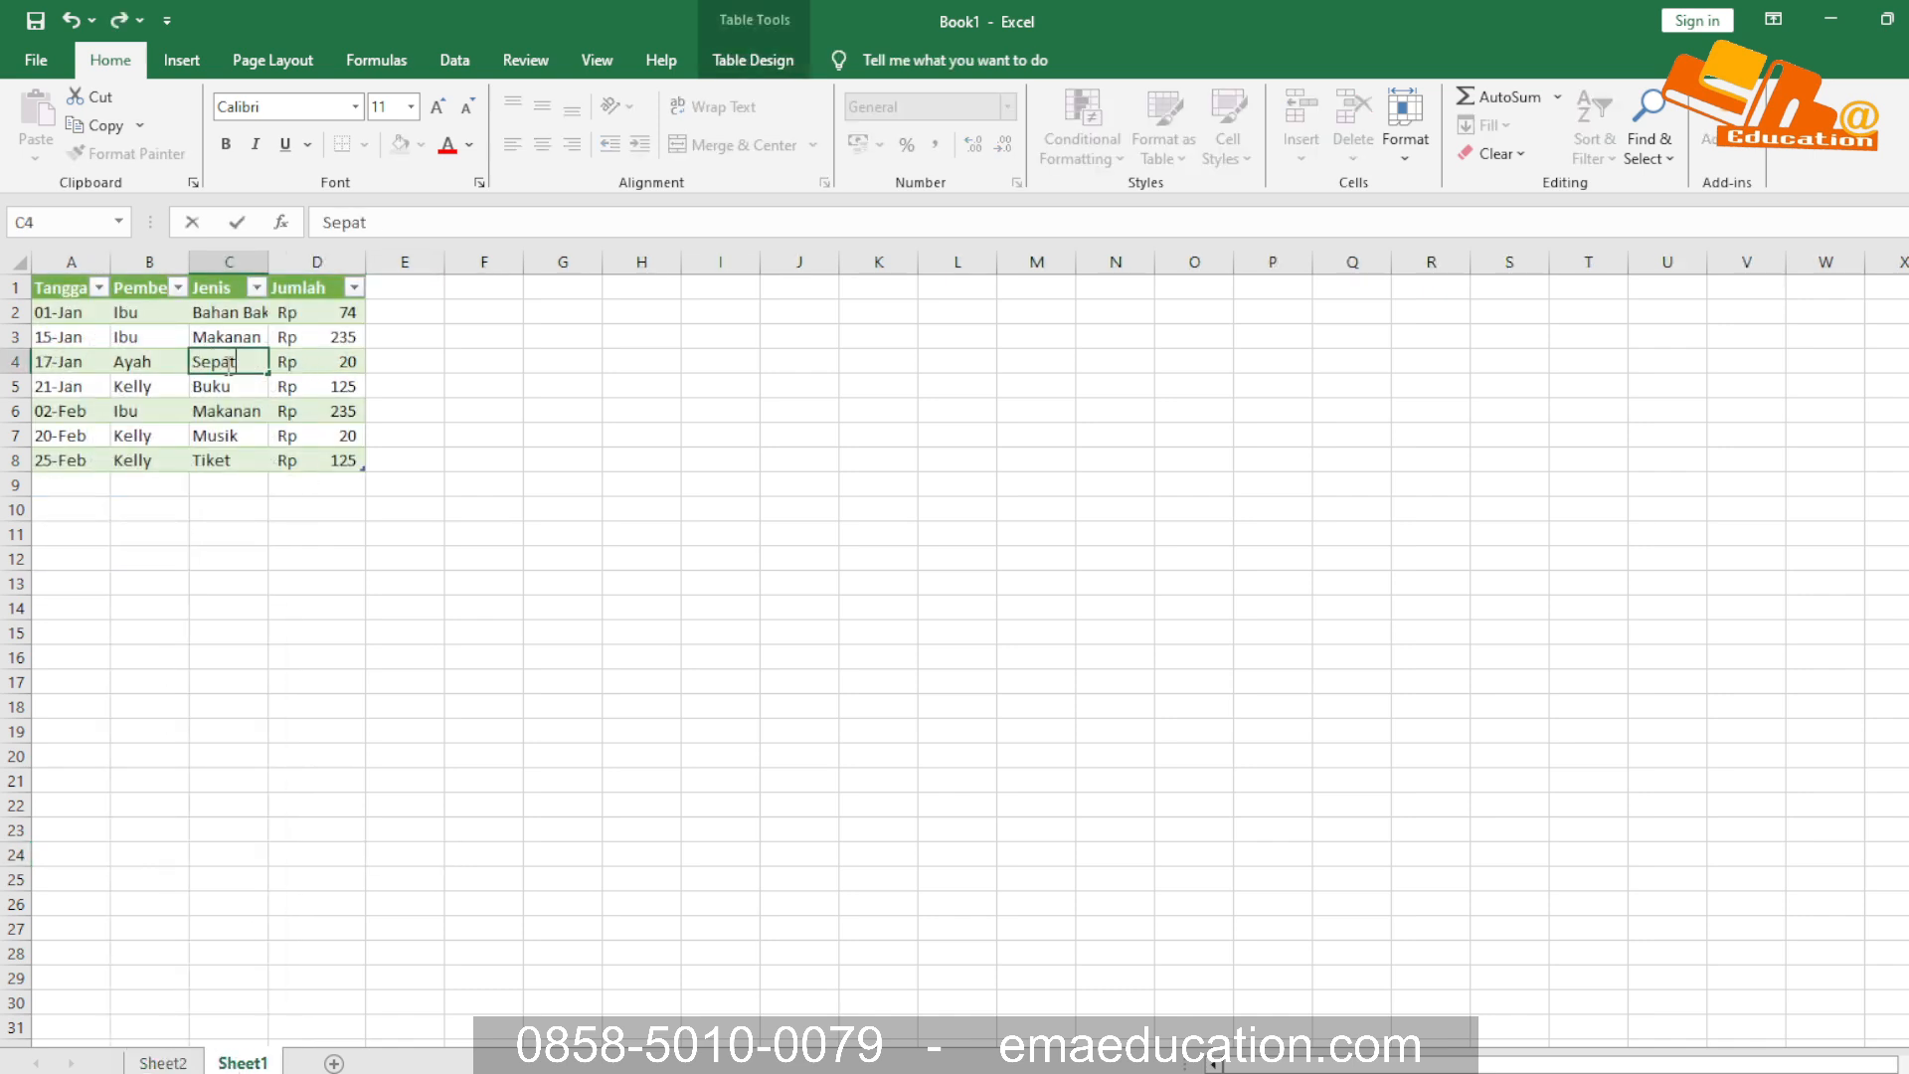
type("u")
key("Return")
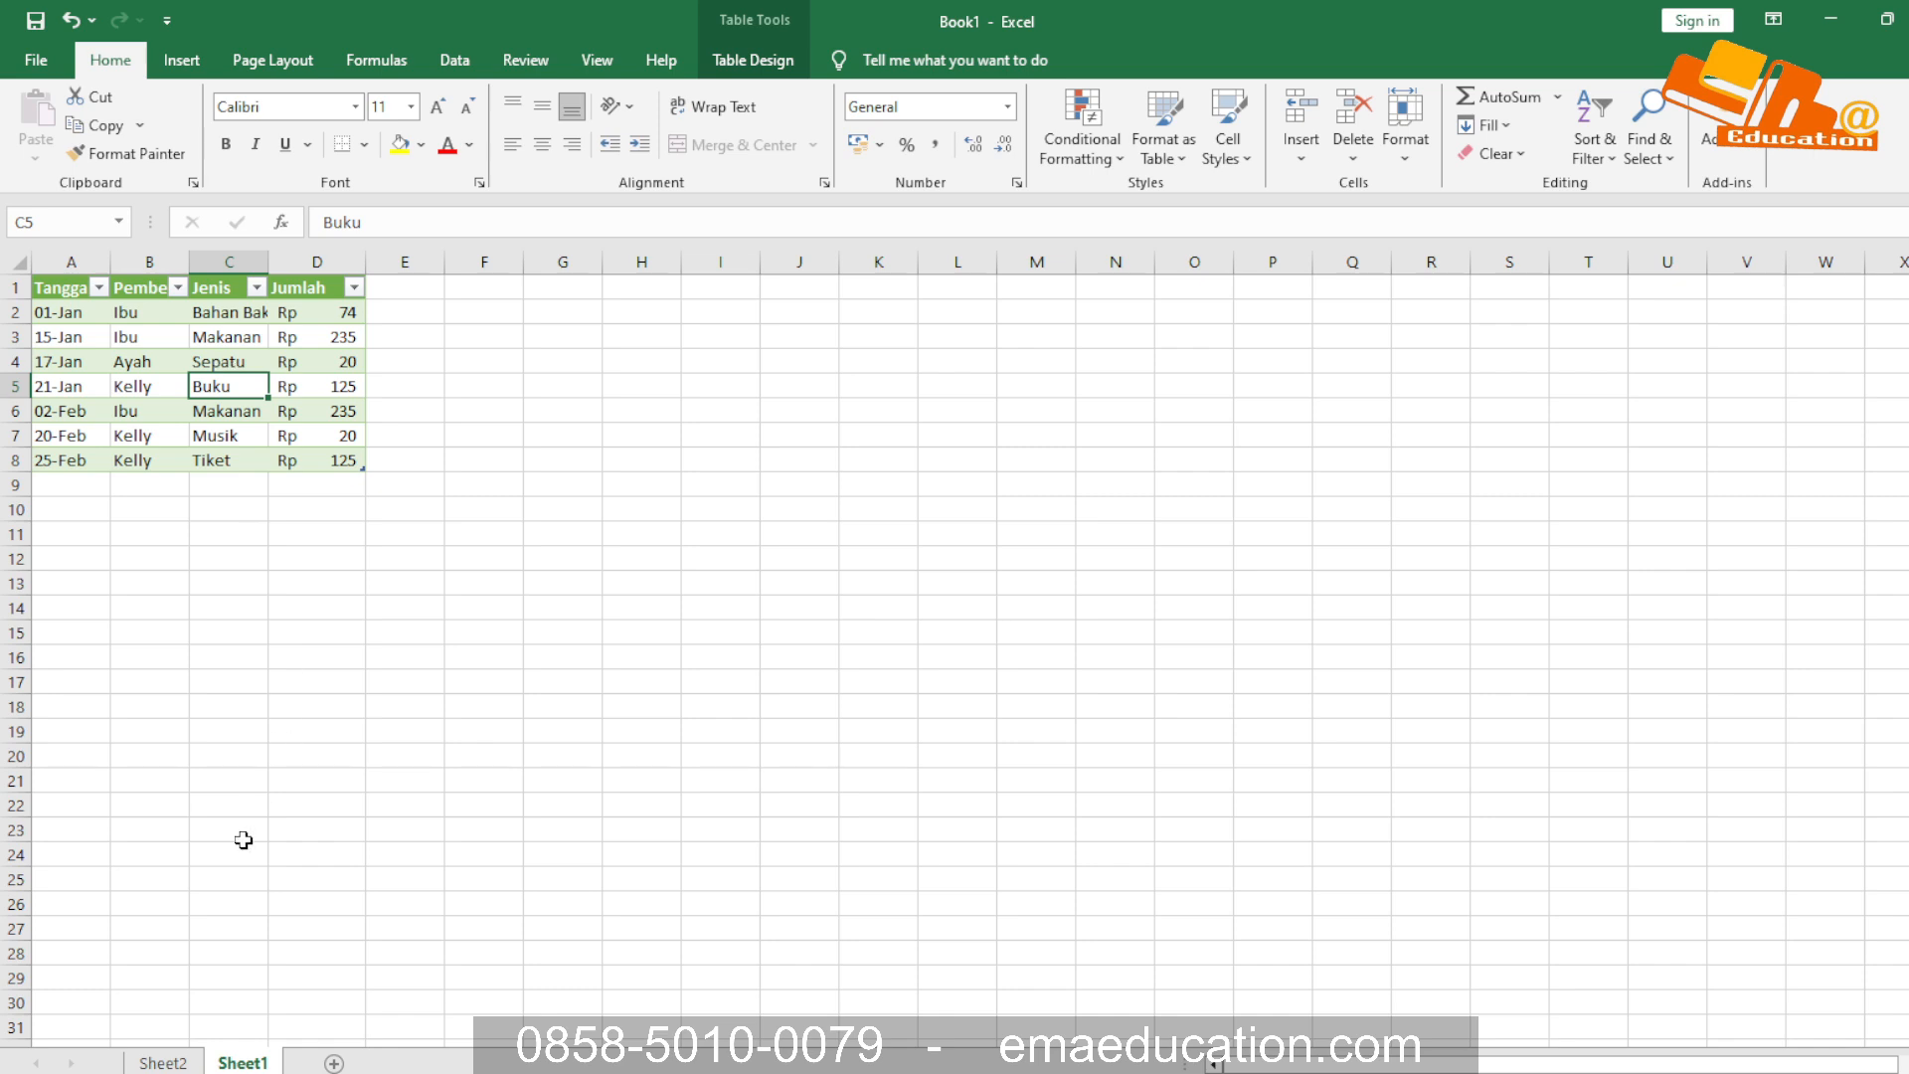
Try to update the PivotTable on Sheet2 with the edited Jenis item by switching Defer Layout Update on and off
left_click(183, 1061)
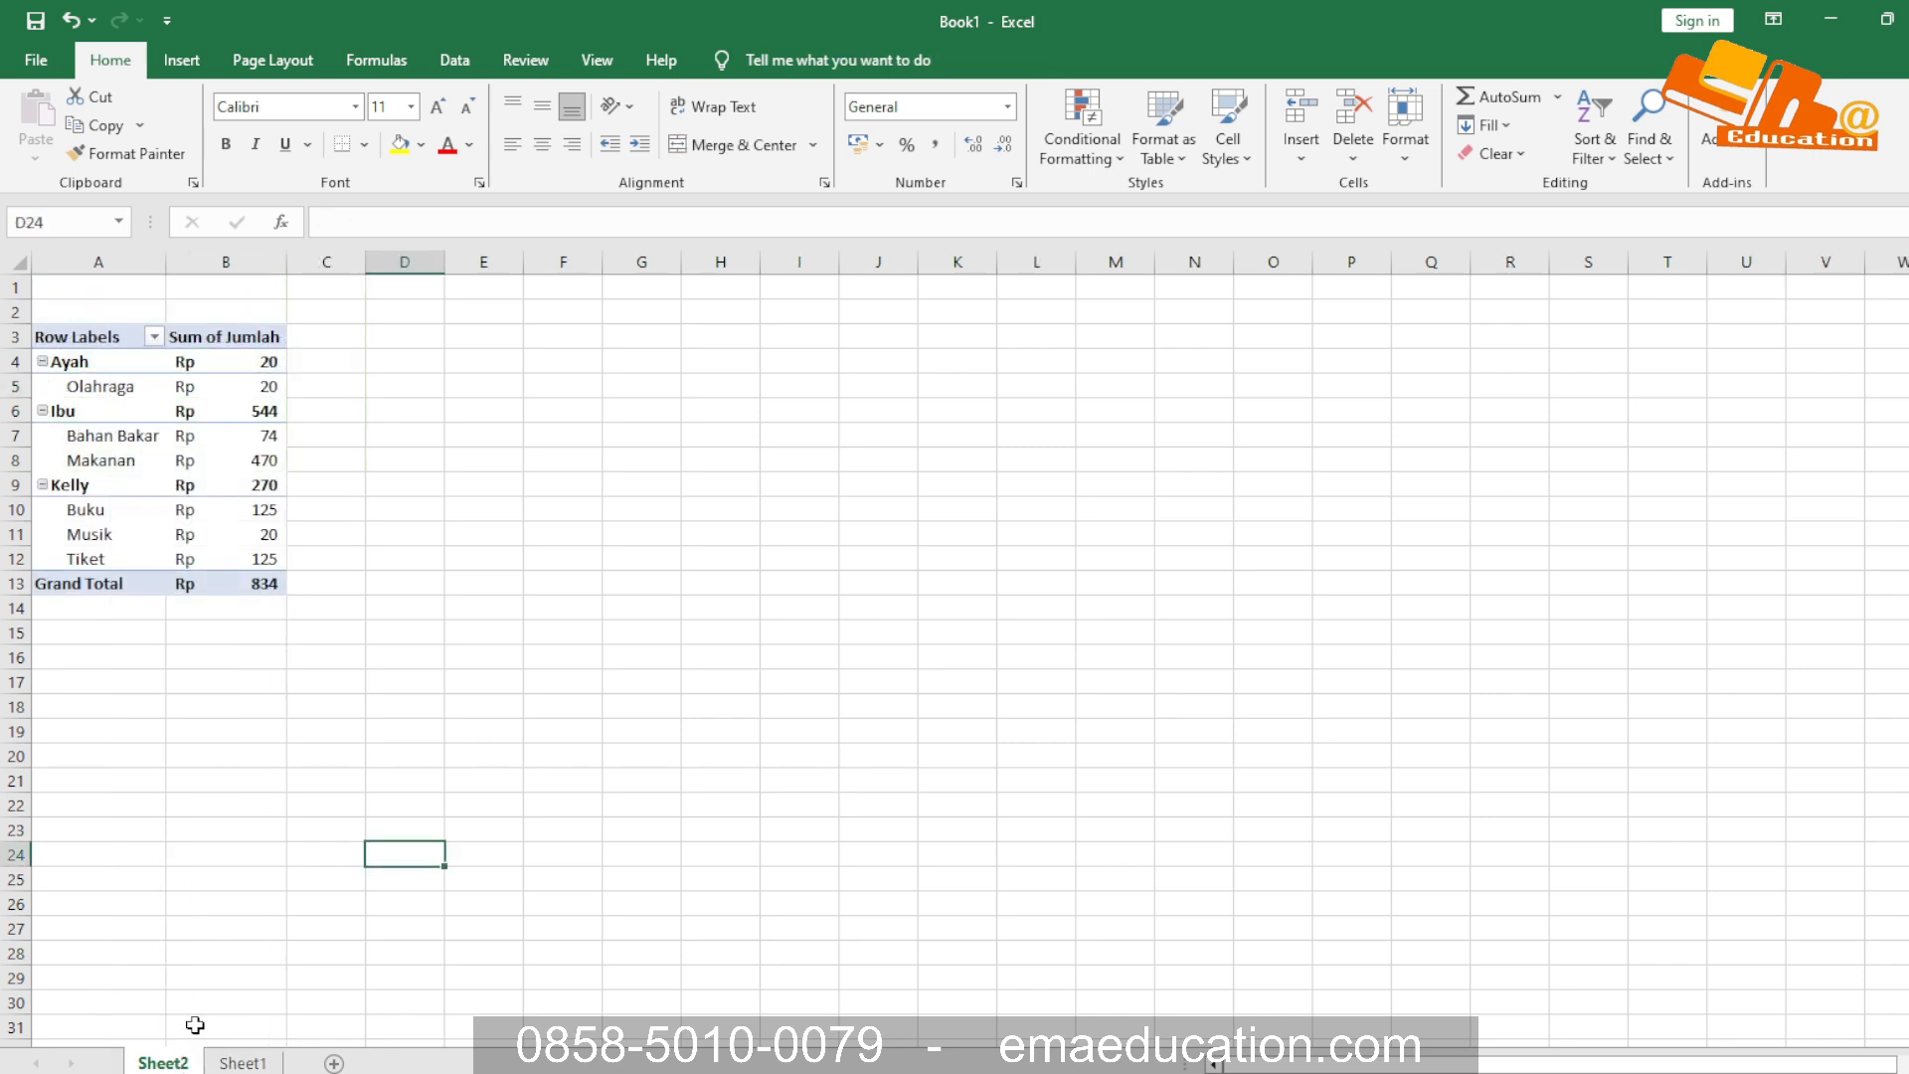
left_click(122, 396)
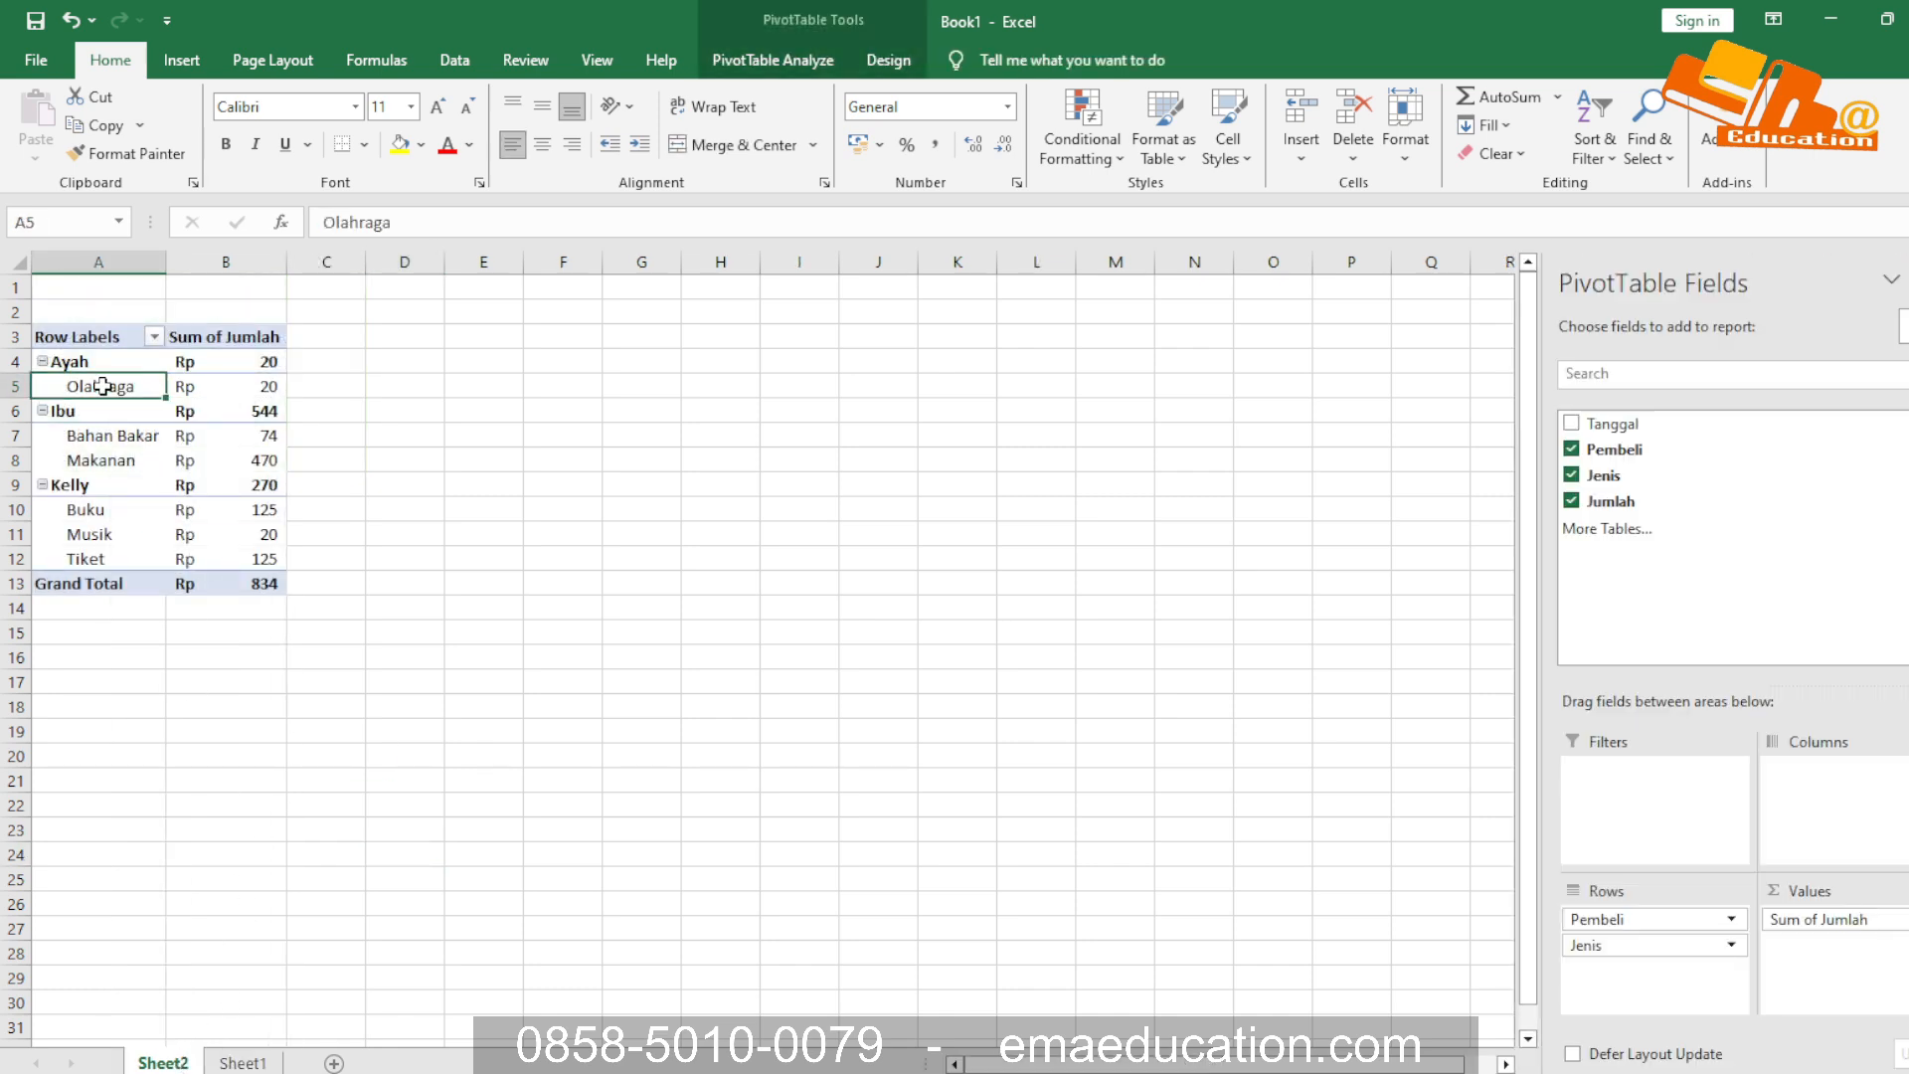
right_click(102, 386)
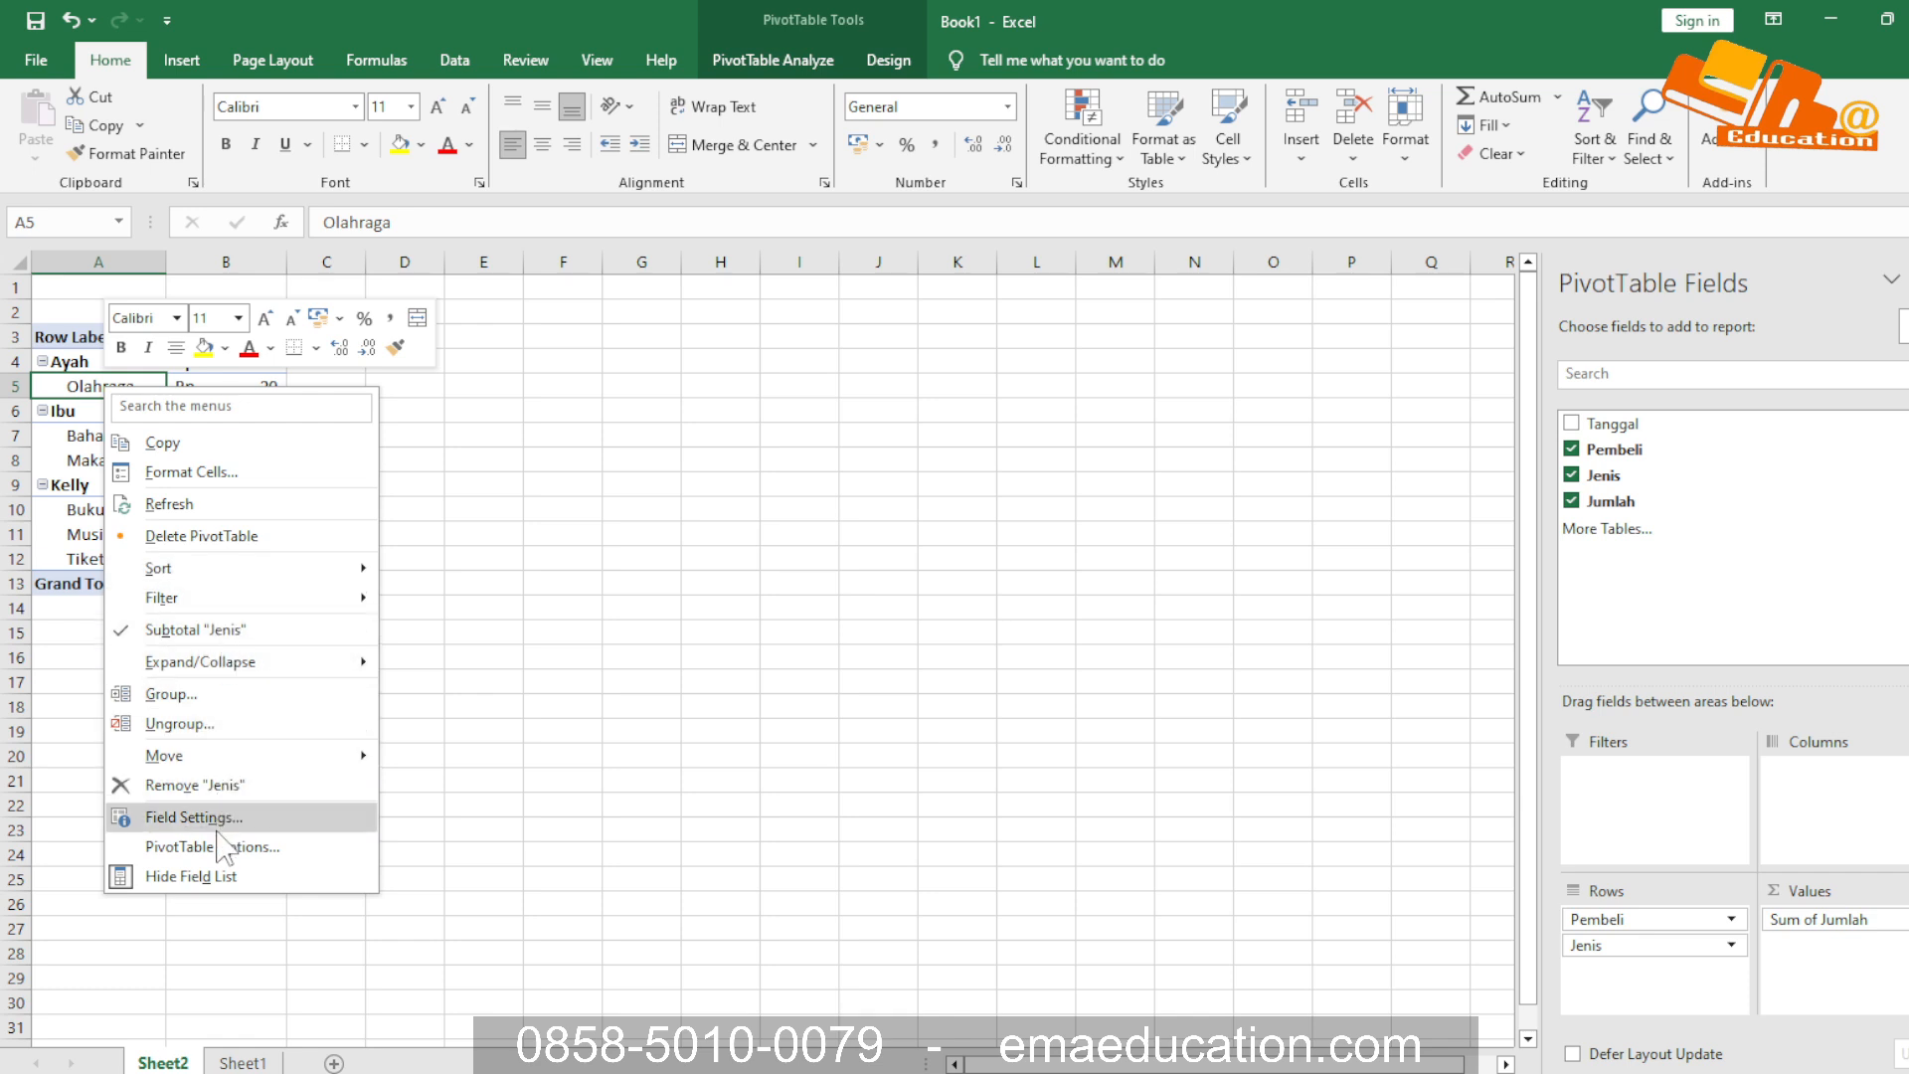
mouse_move(212, 594)
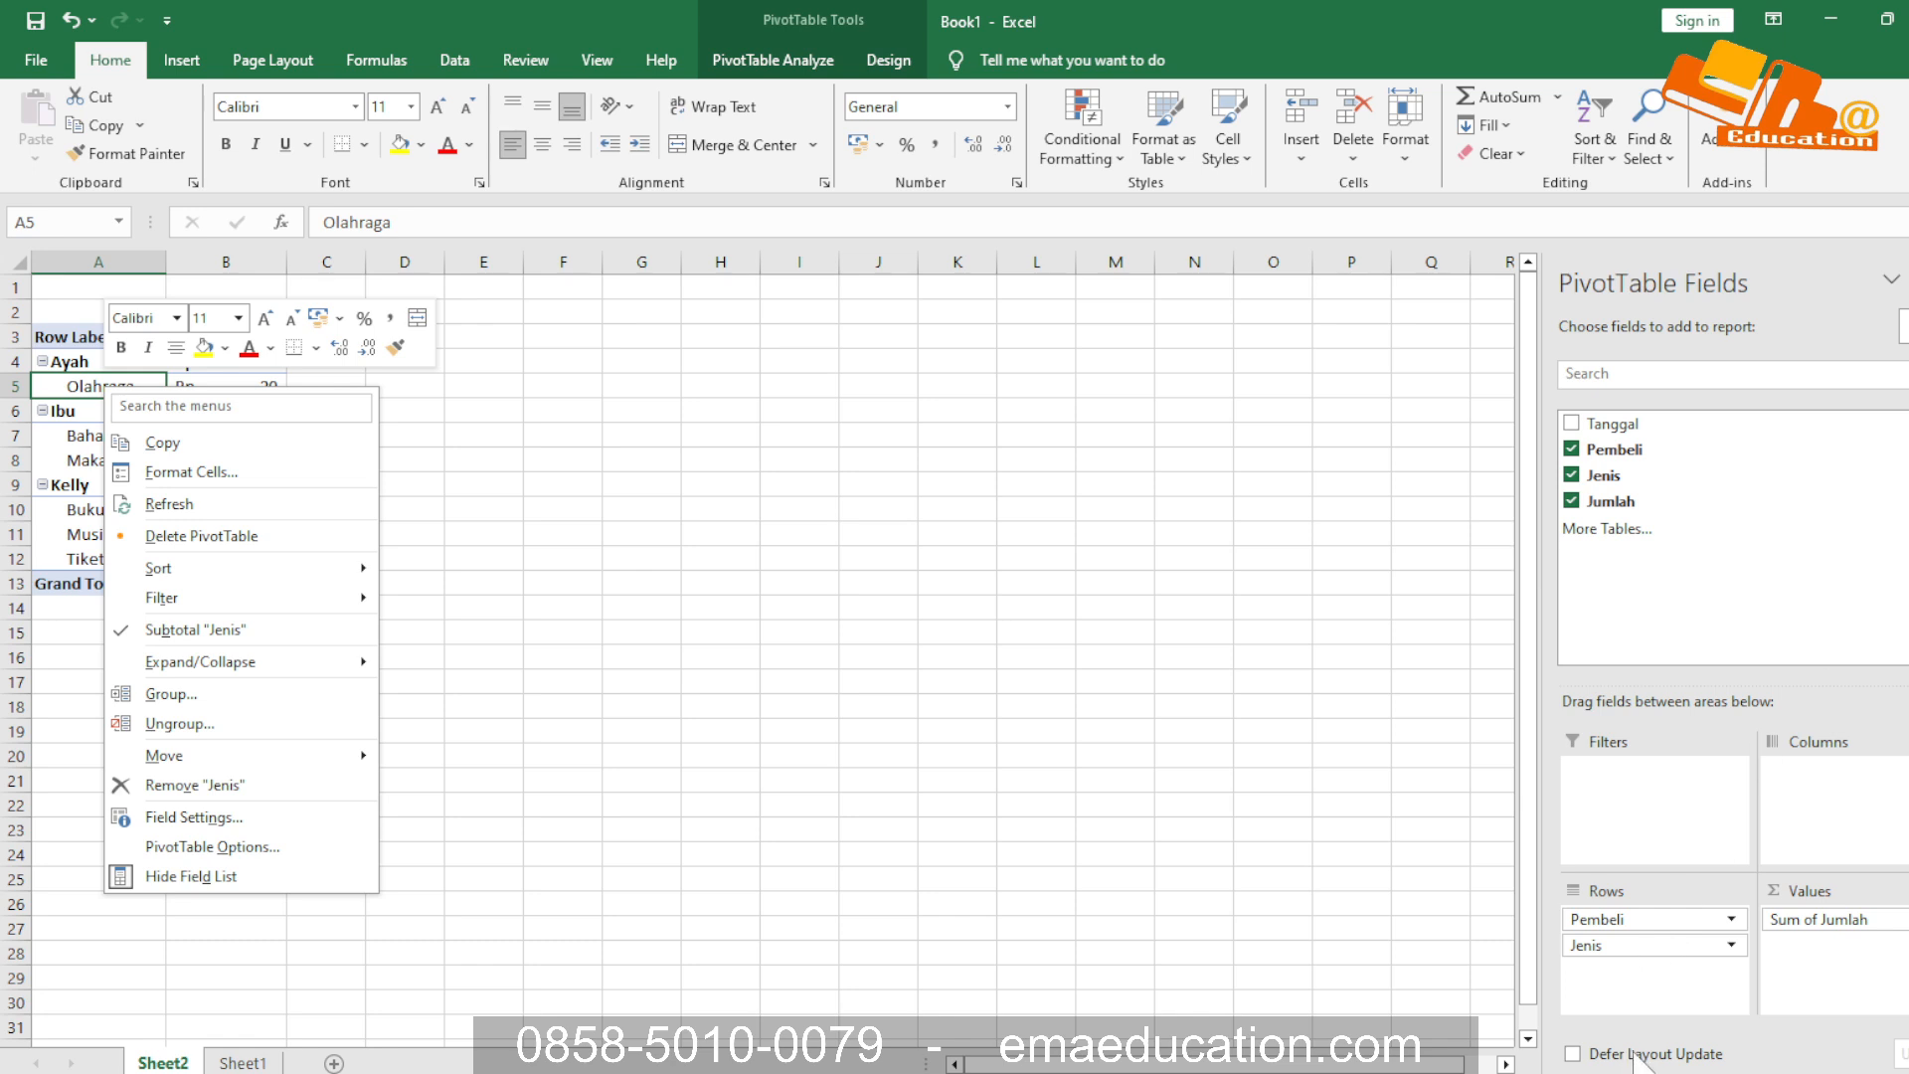
left_click(1576, 1053)
left_click(1571, 1053)
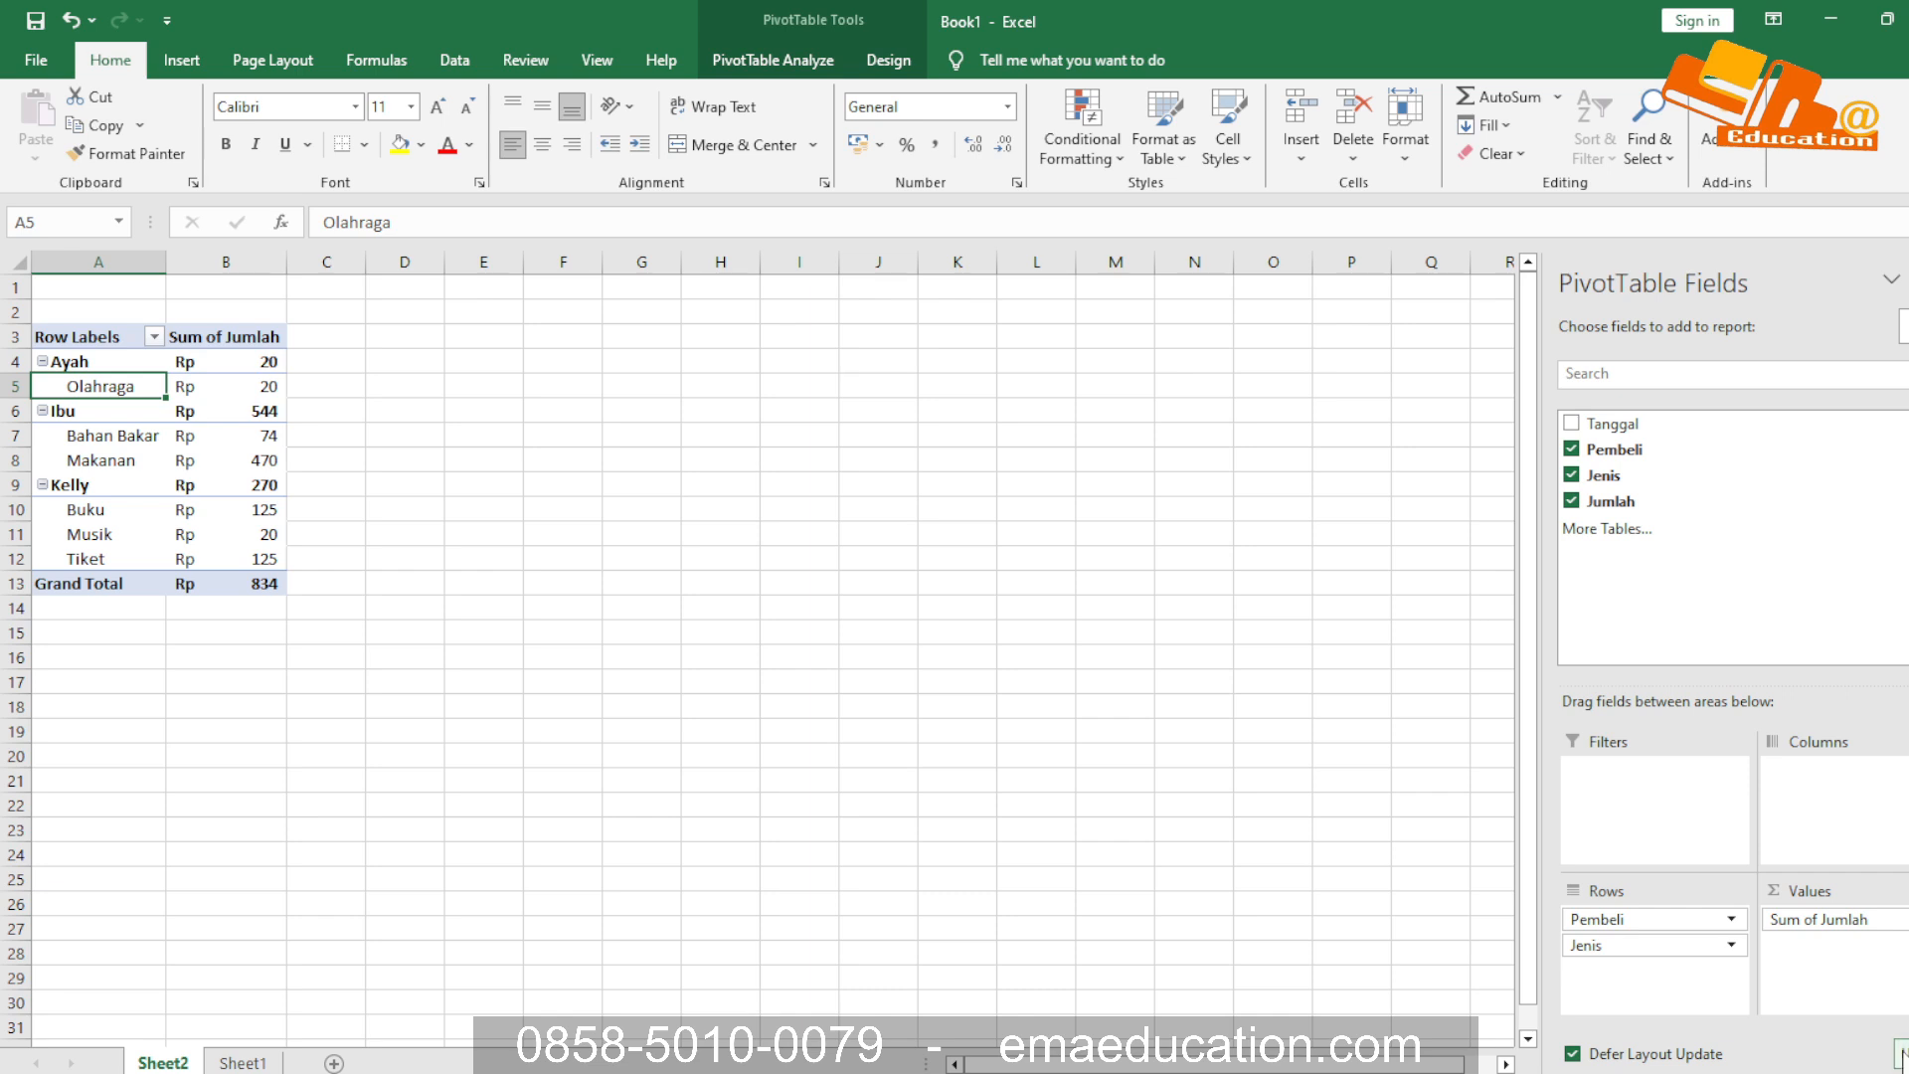
left_click(1571, 1053)
Move the Jenis field from rows to columns and compare the PivotTable with the source table on Sheet1
left_click(1593, 946)
left_click_drag(1594, 945, 1839, 838)
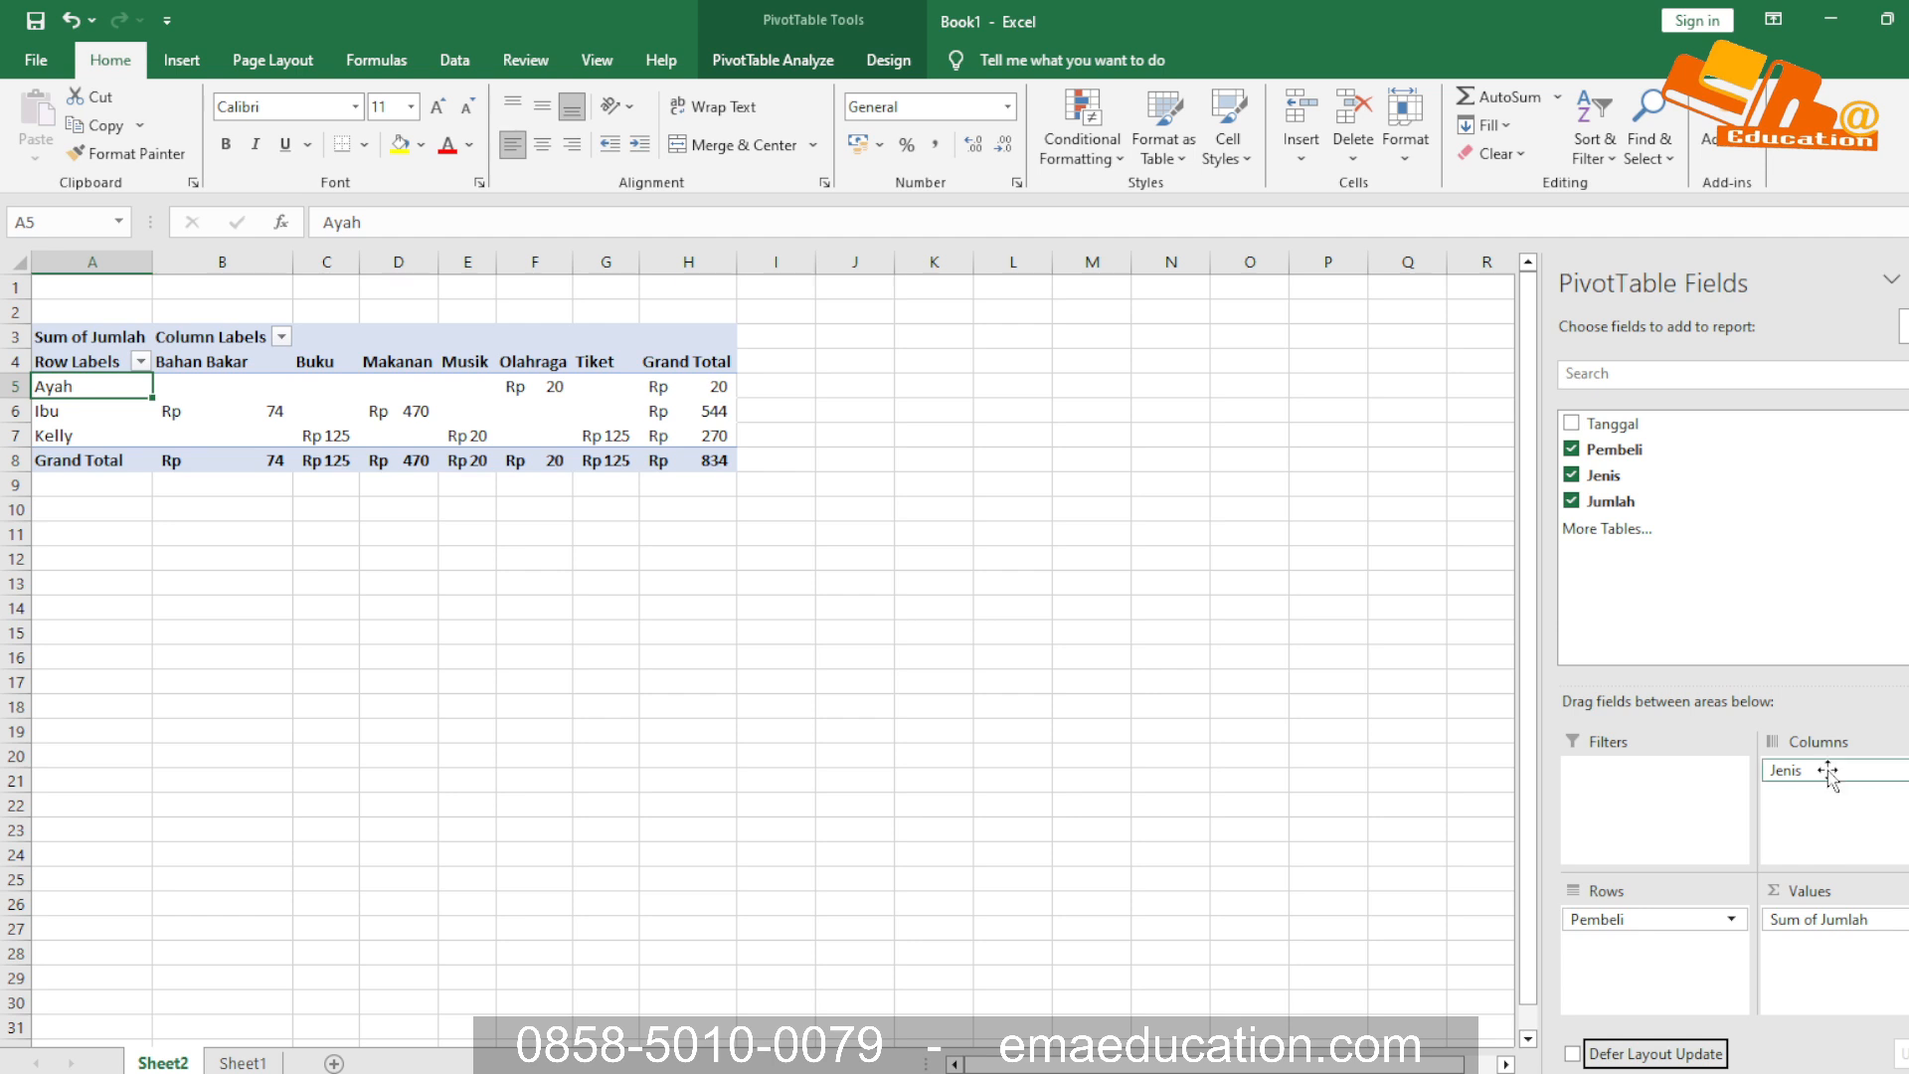
left_click(257, 1063)
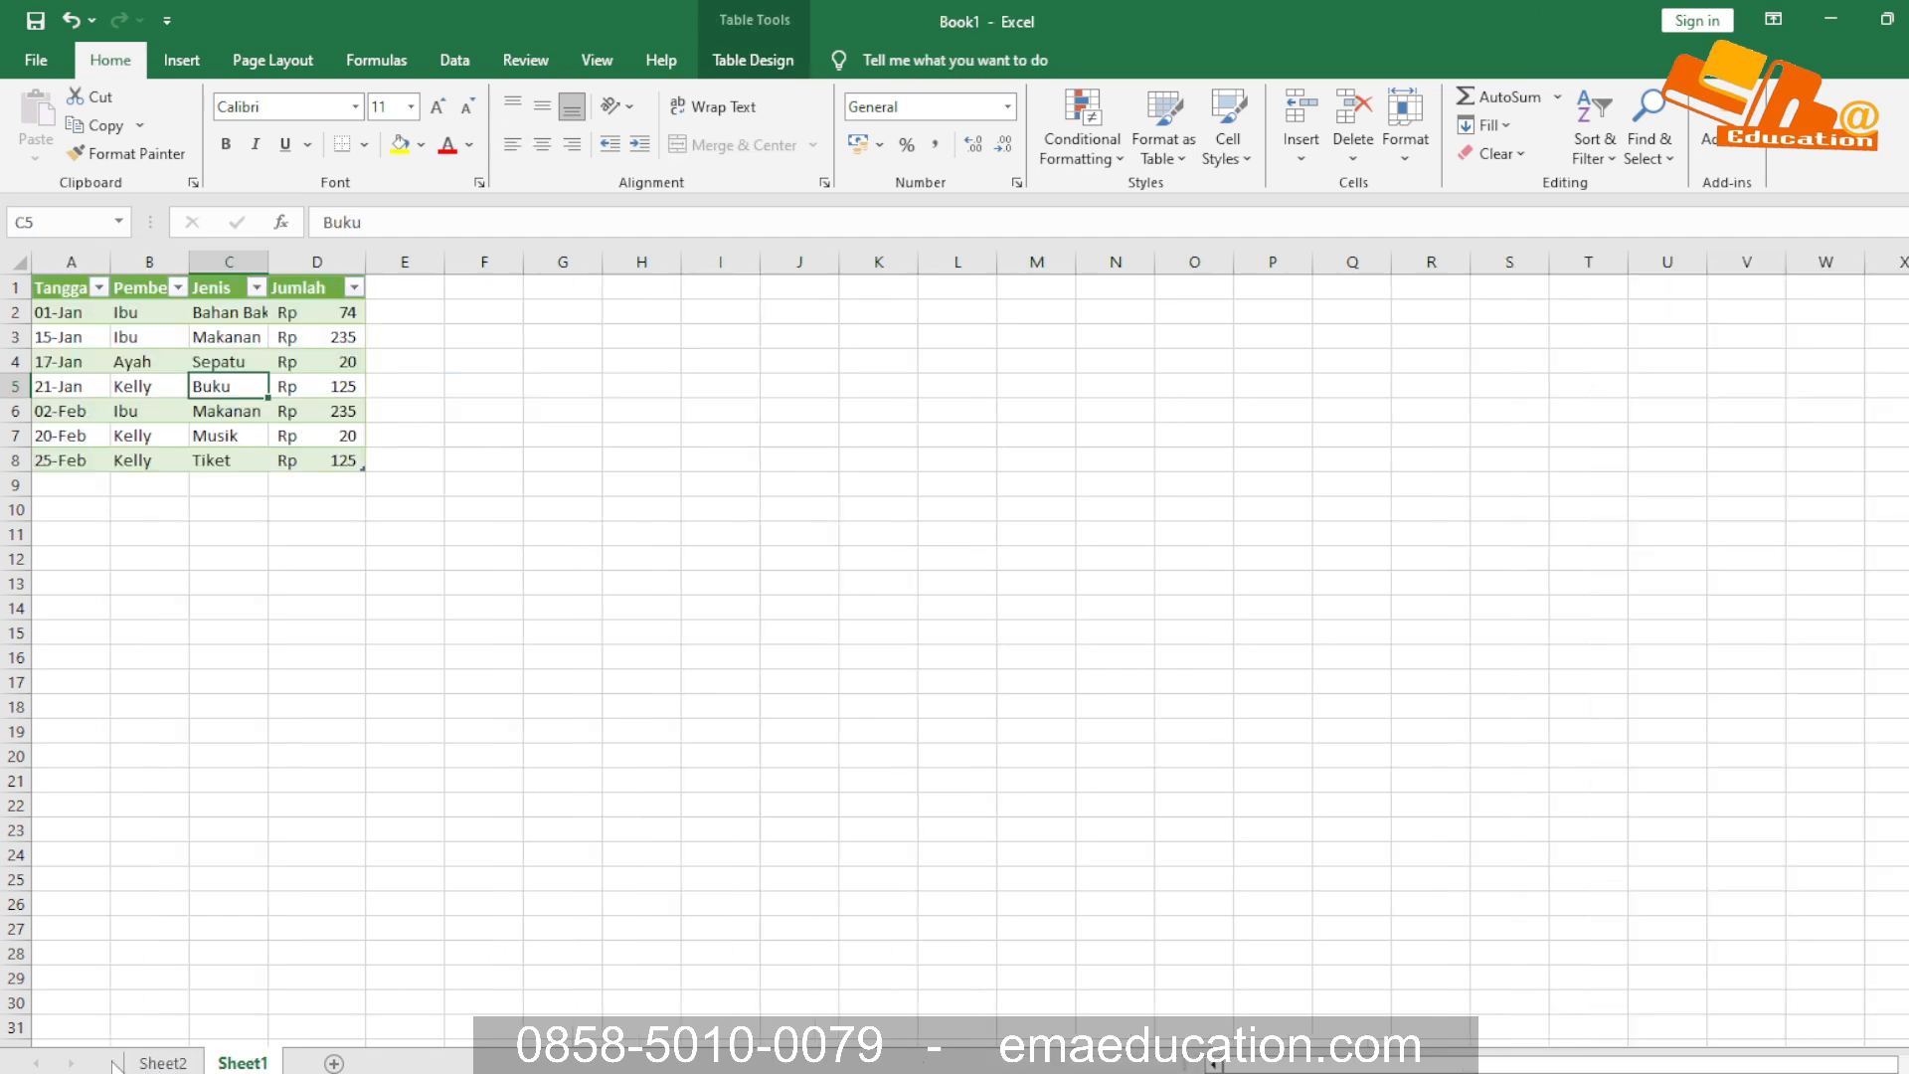
left_click(376, 415)
Delete the PivotTable worksheet Sheet2 from the workbook
right_click(149, 1064)
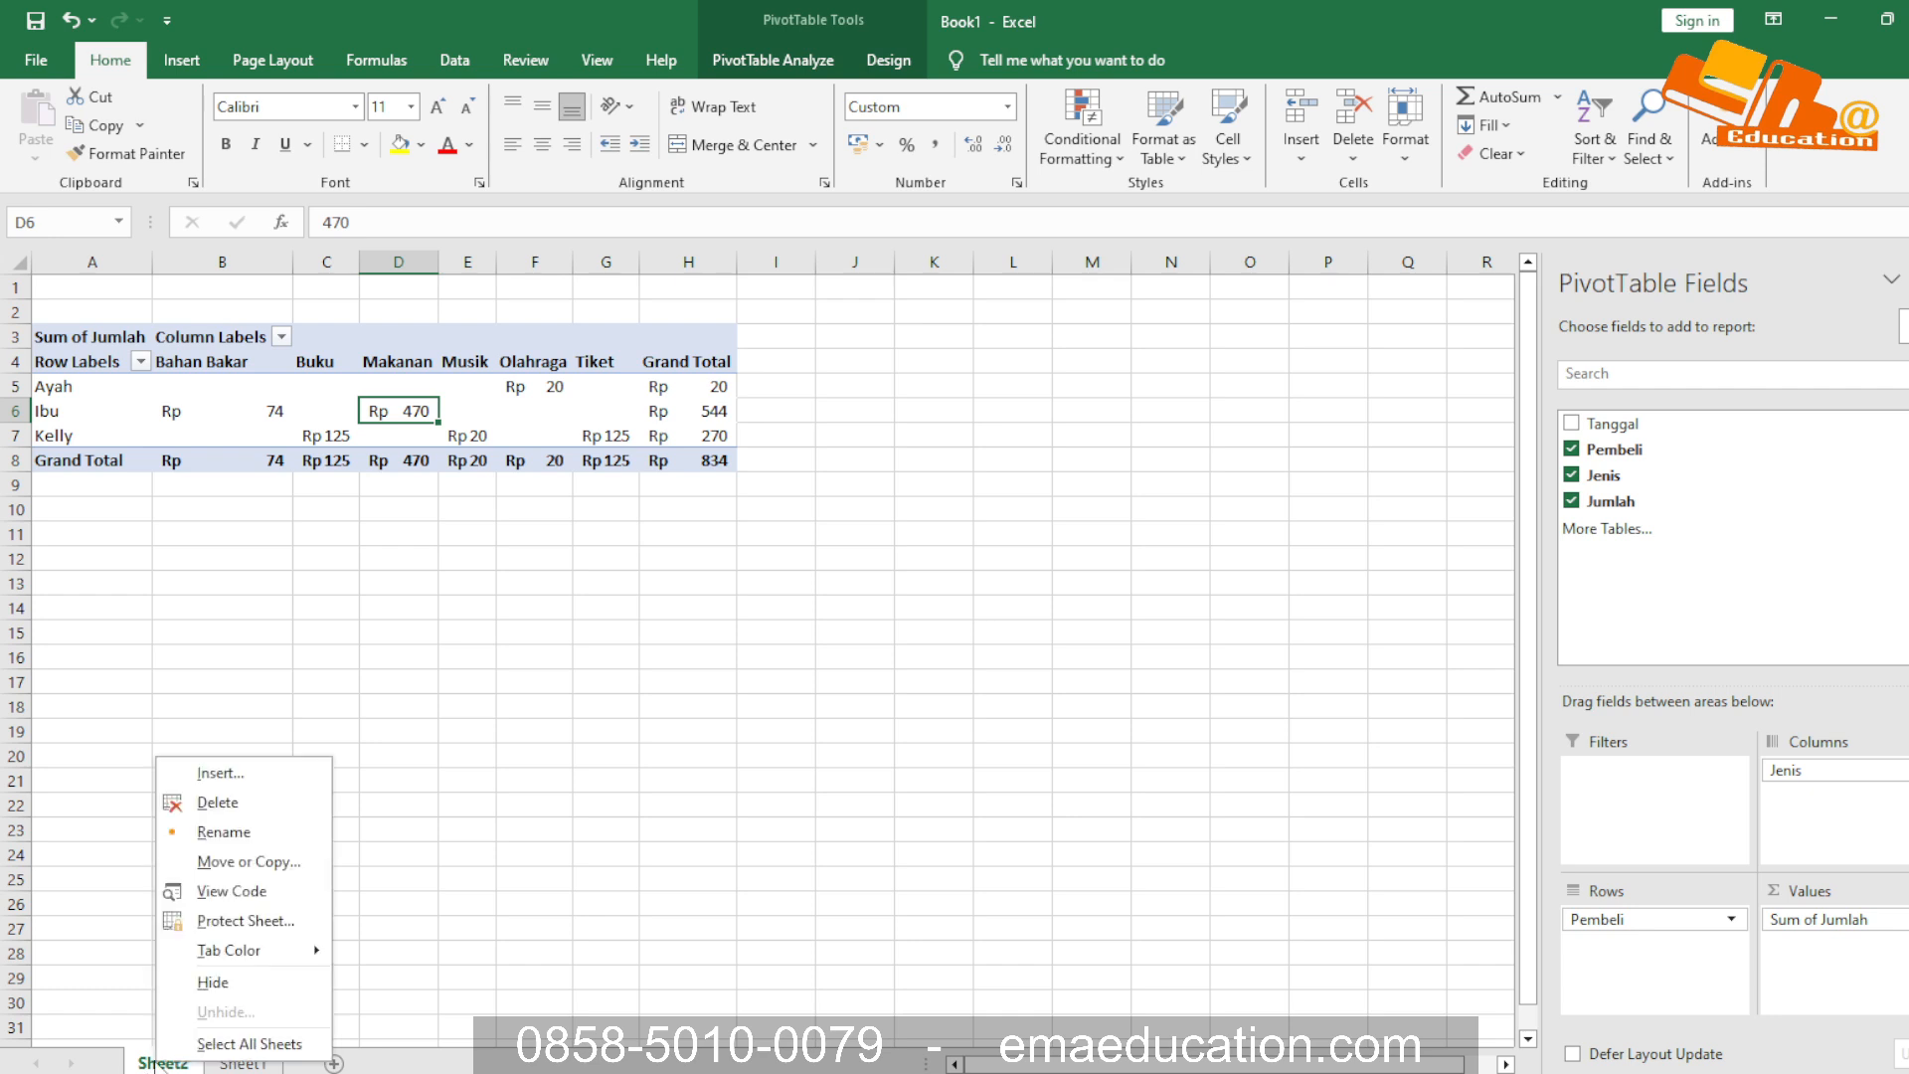
left_click(205, 807)
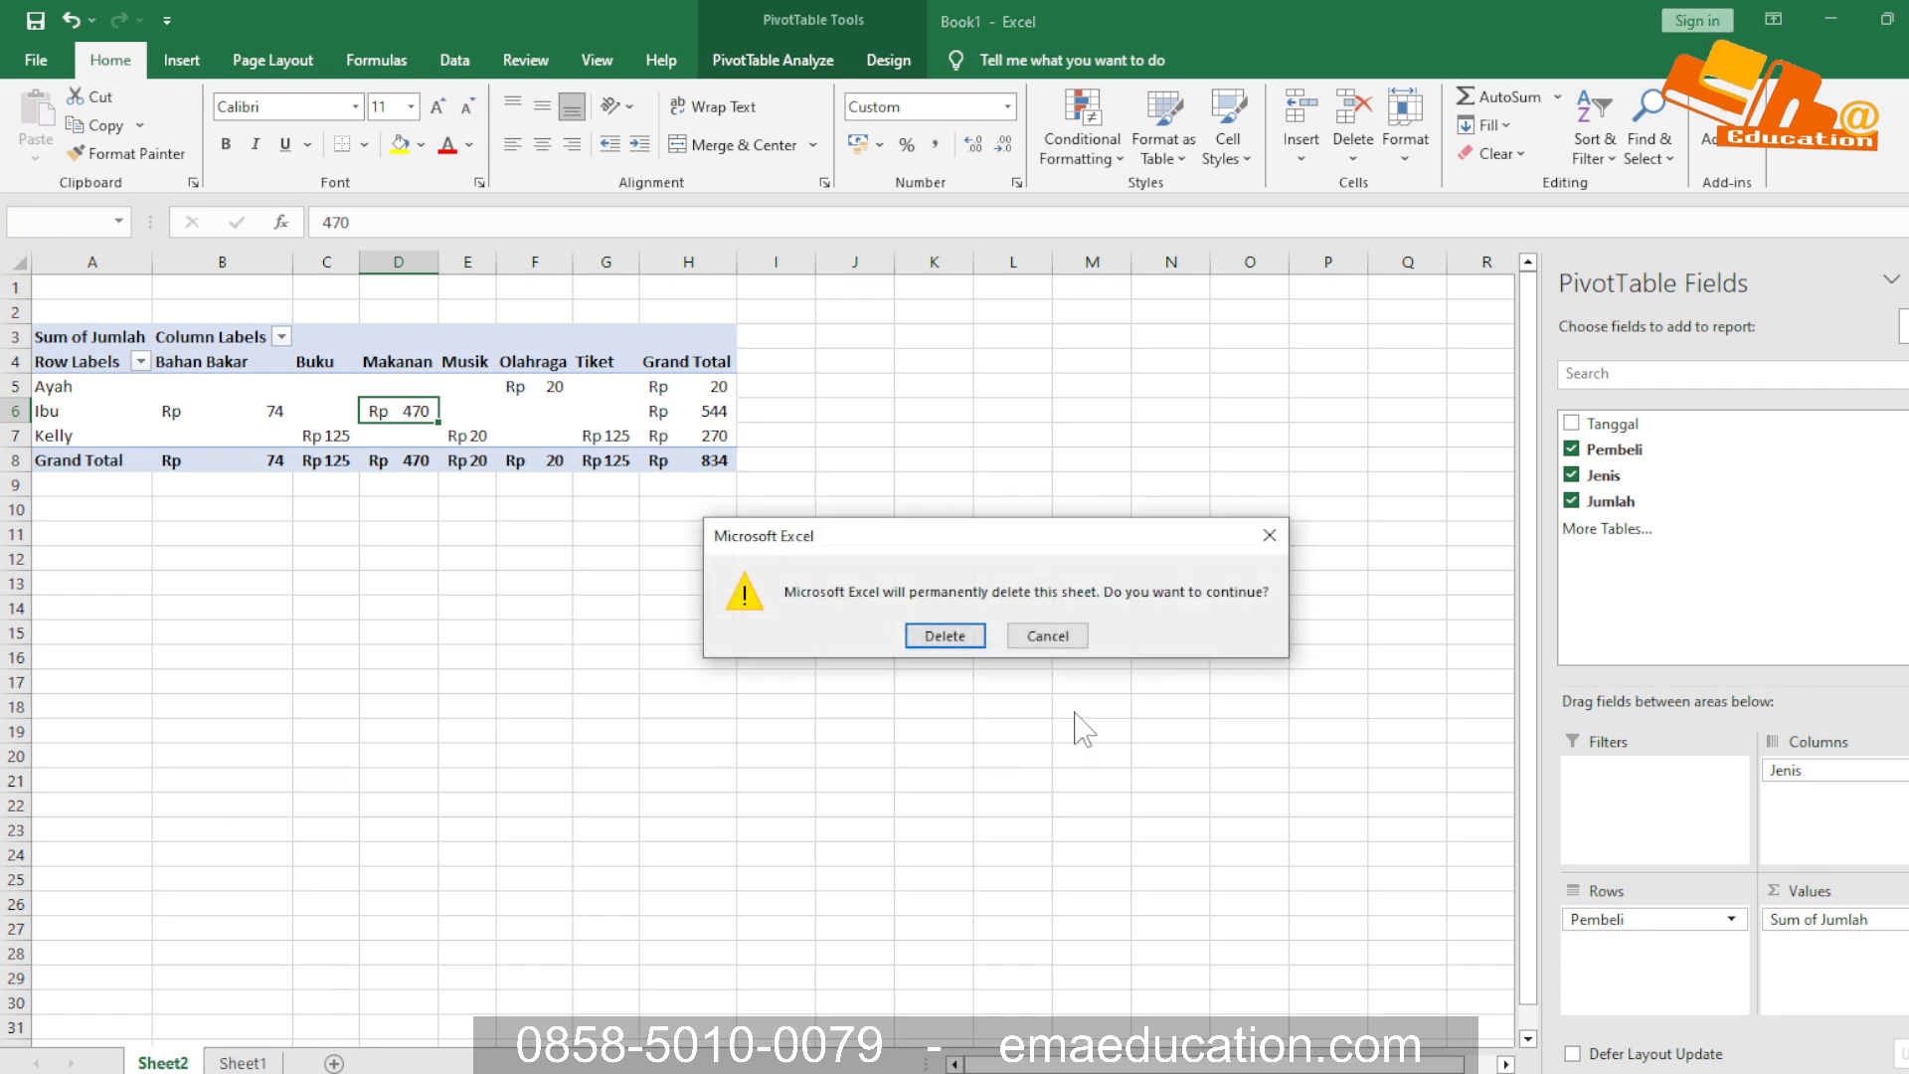
left_click(945, 635)
Create a fresh PivotTable from the purchase table A1:D8 and place it on a new worksheet
left_click_drag(60, 287, 298, 466)
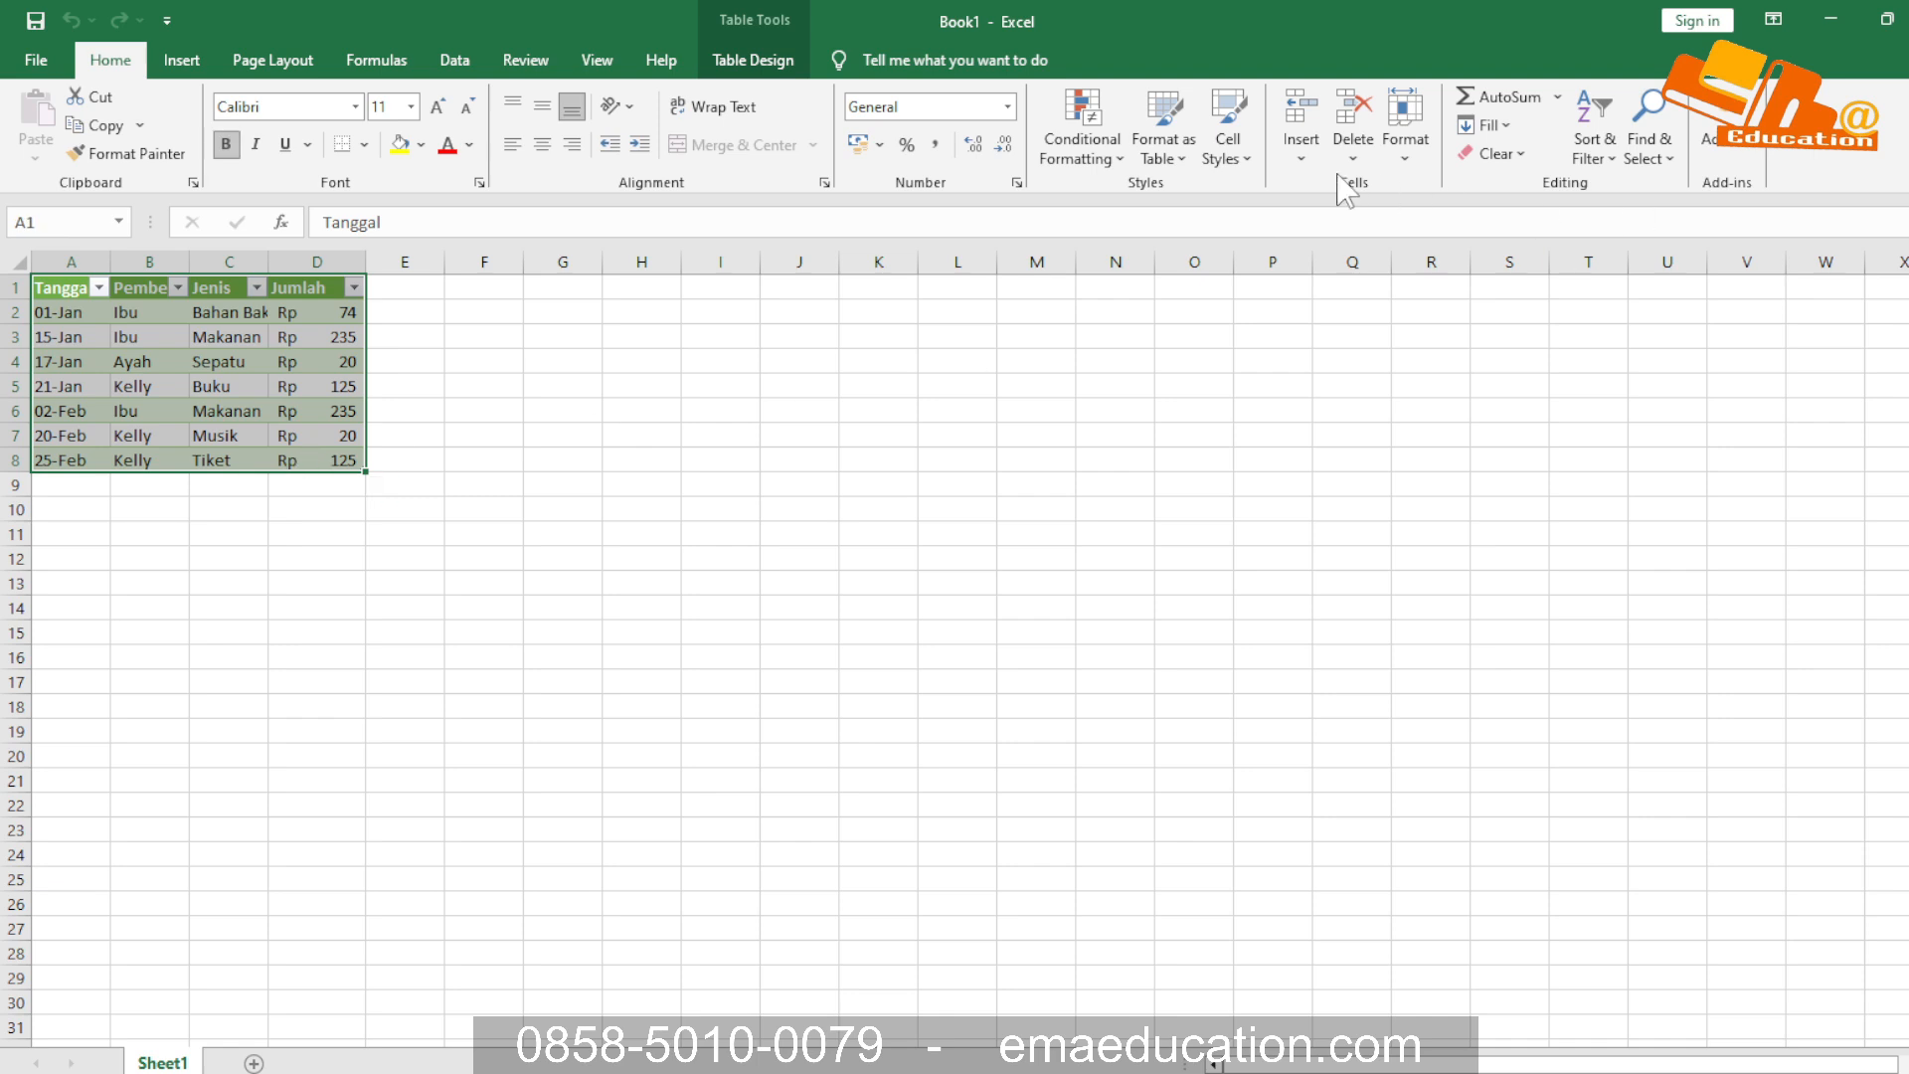
left_click(184, 59)
left_click(63, 154)
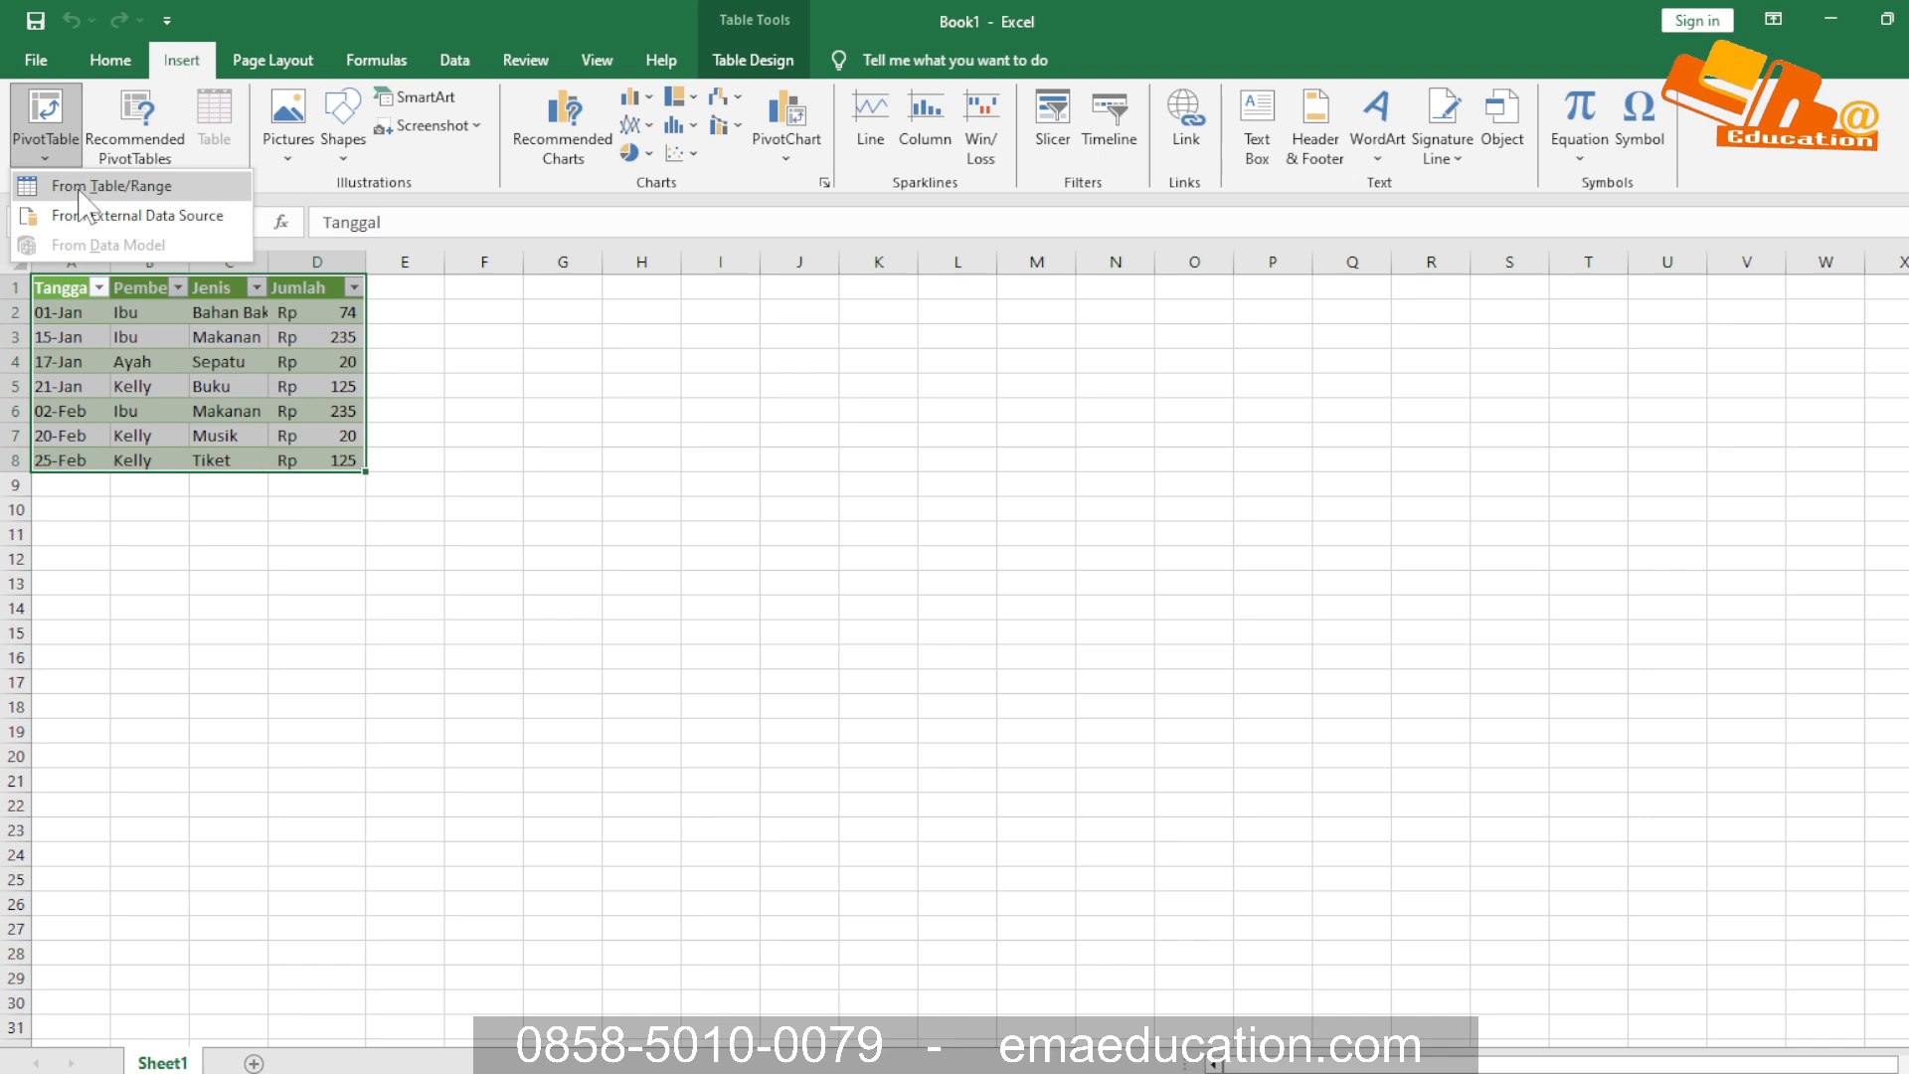
left_click(79, 189)
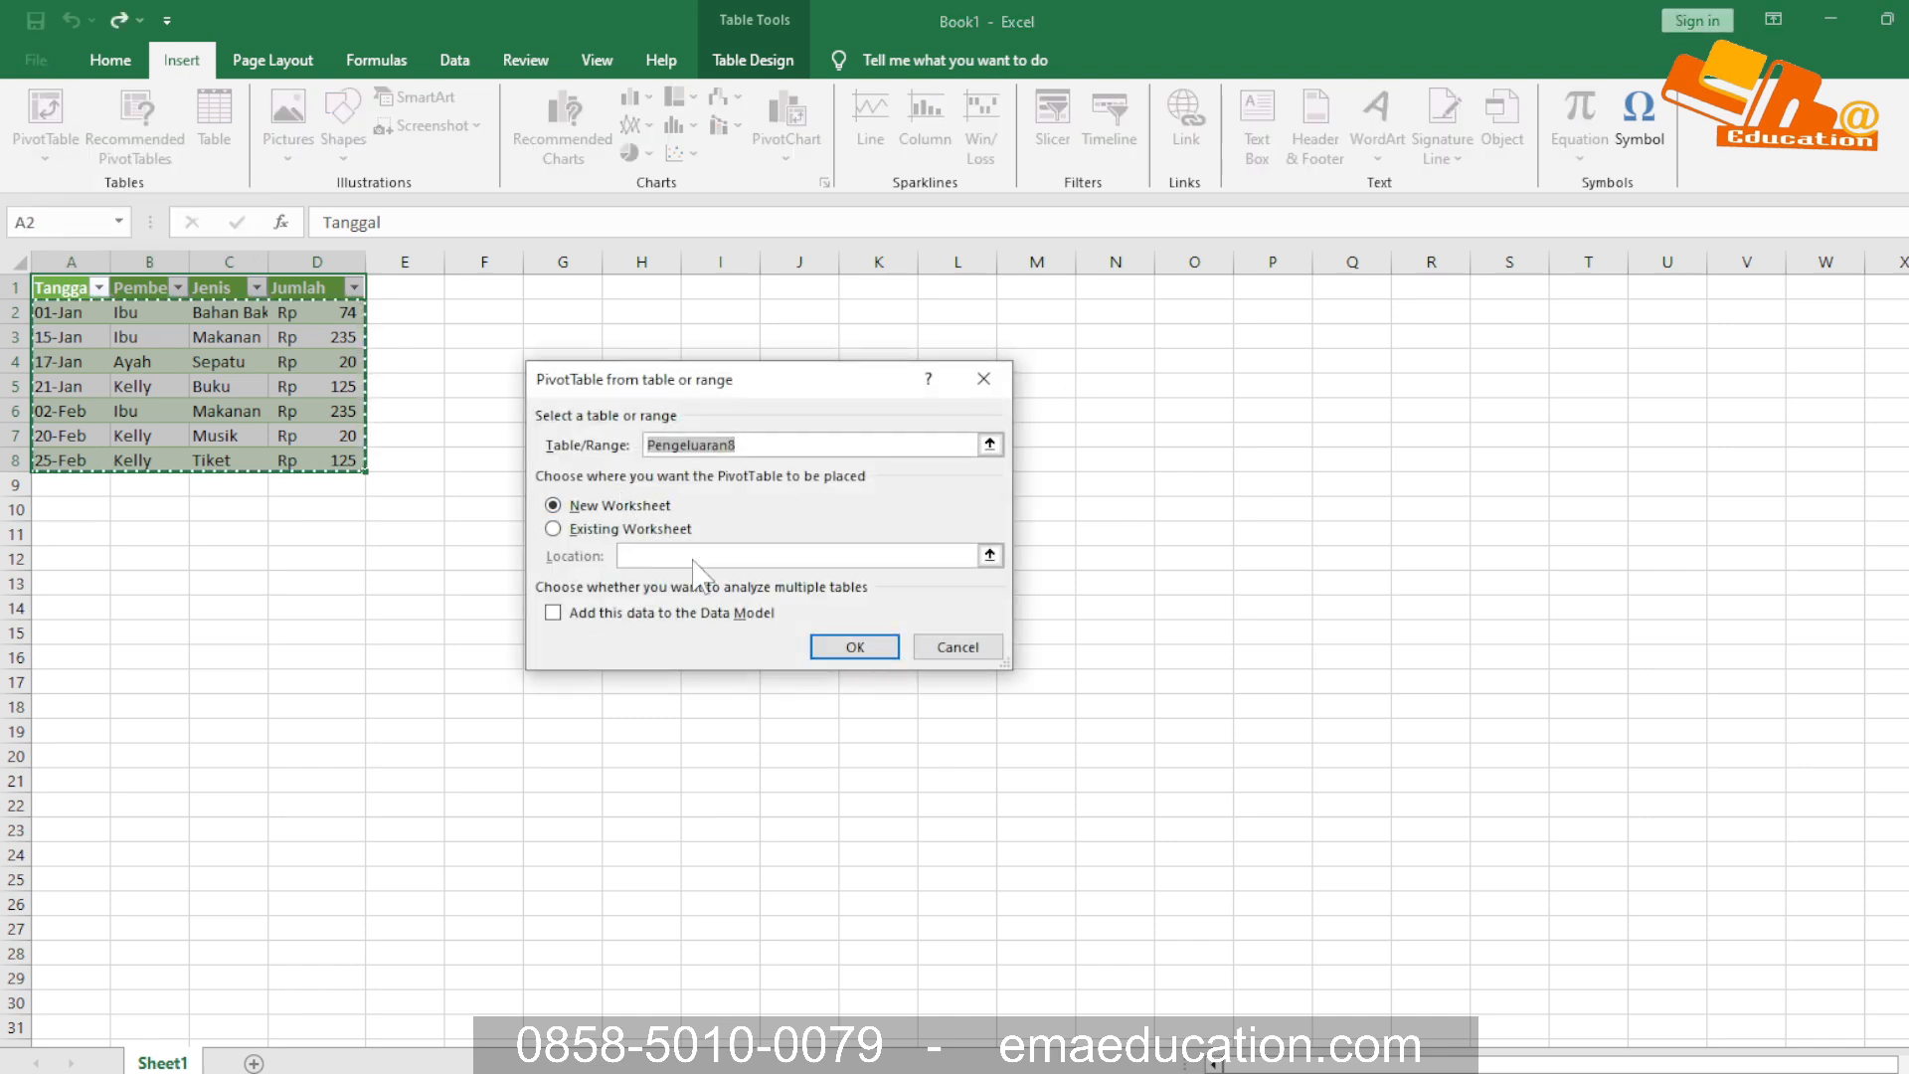
left_click(853, 646)
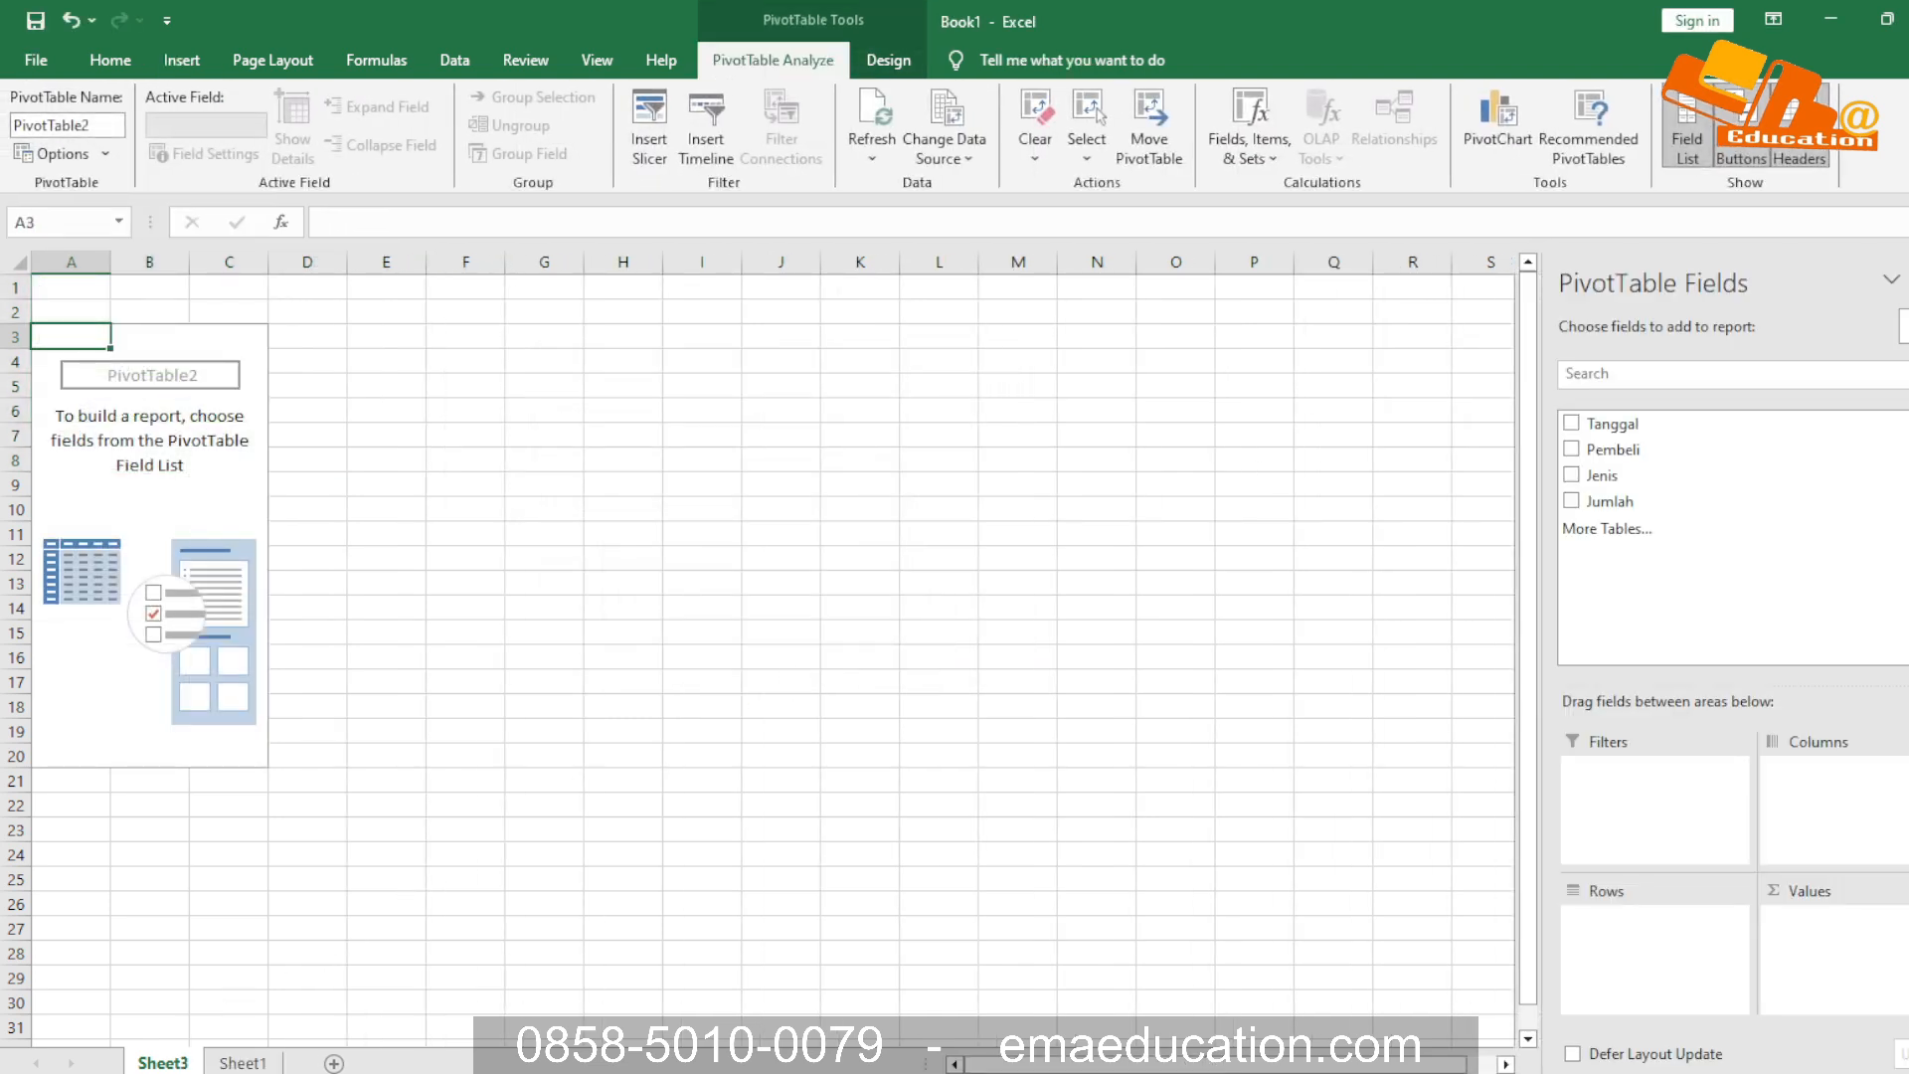
Rename the new PivotTable worksheet as pivot
right_click(162, 1061)
left_click(258, 826)
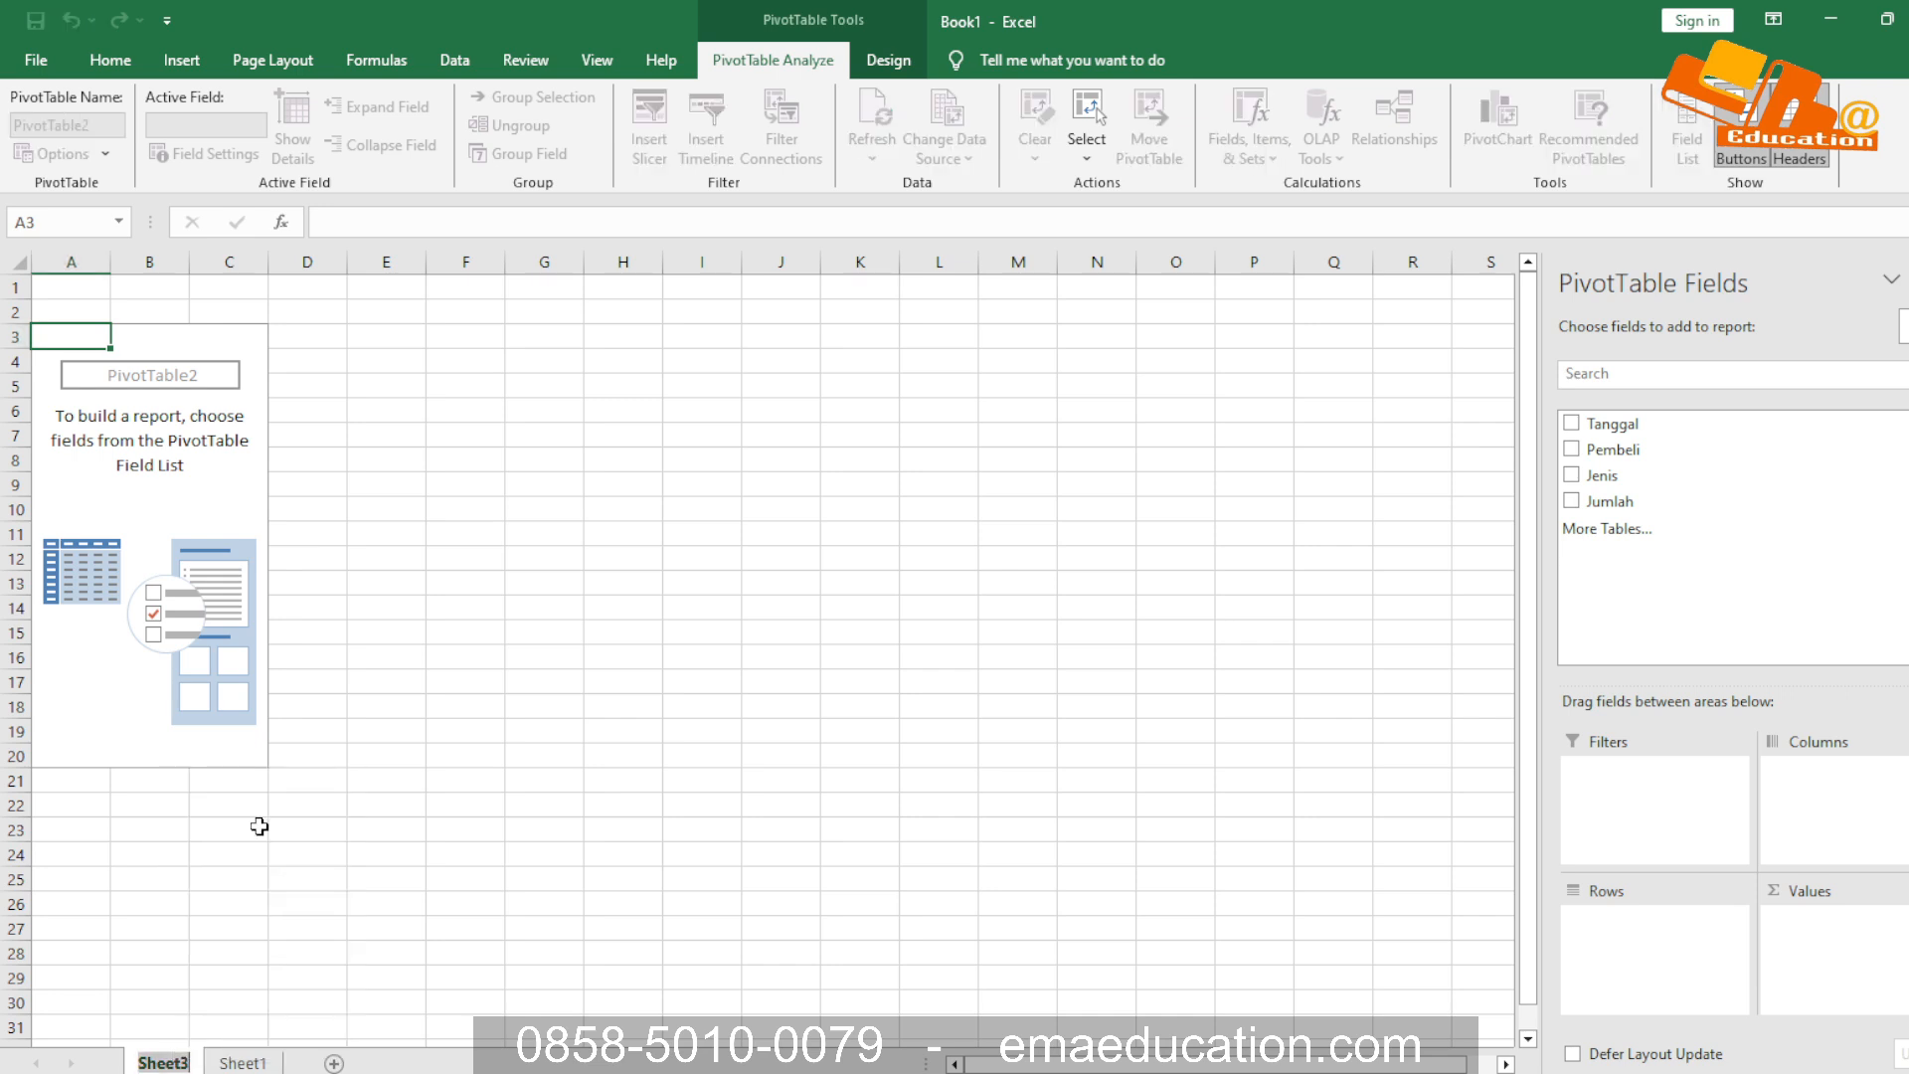
type("p")
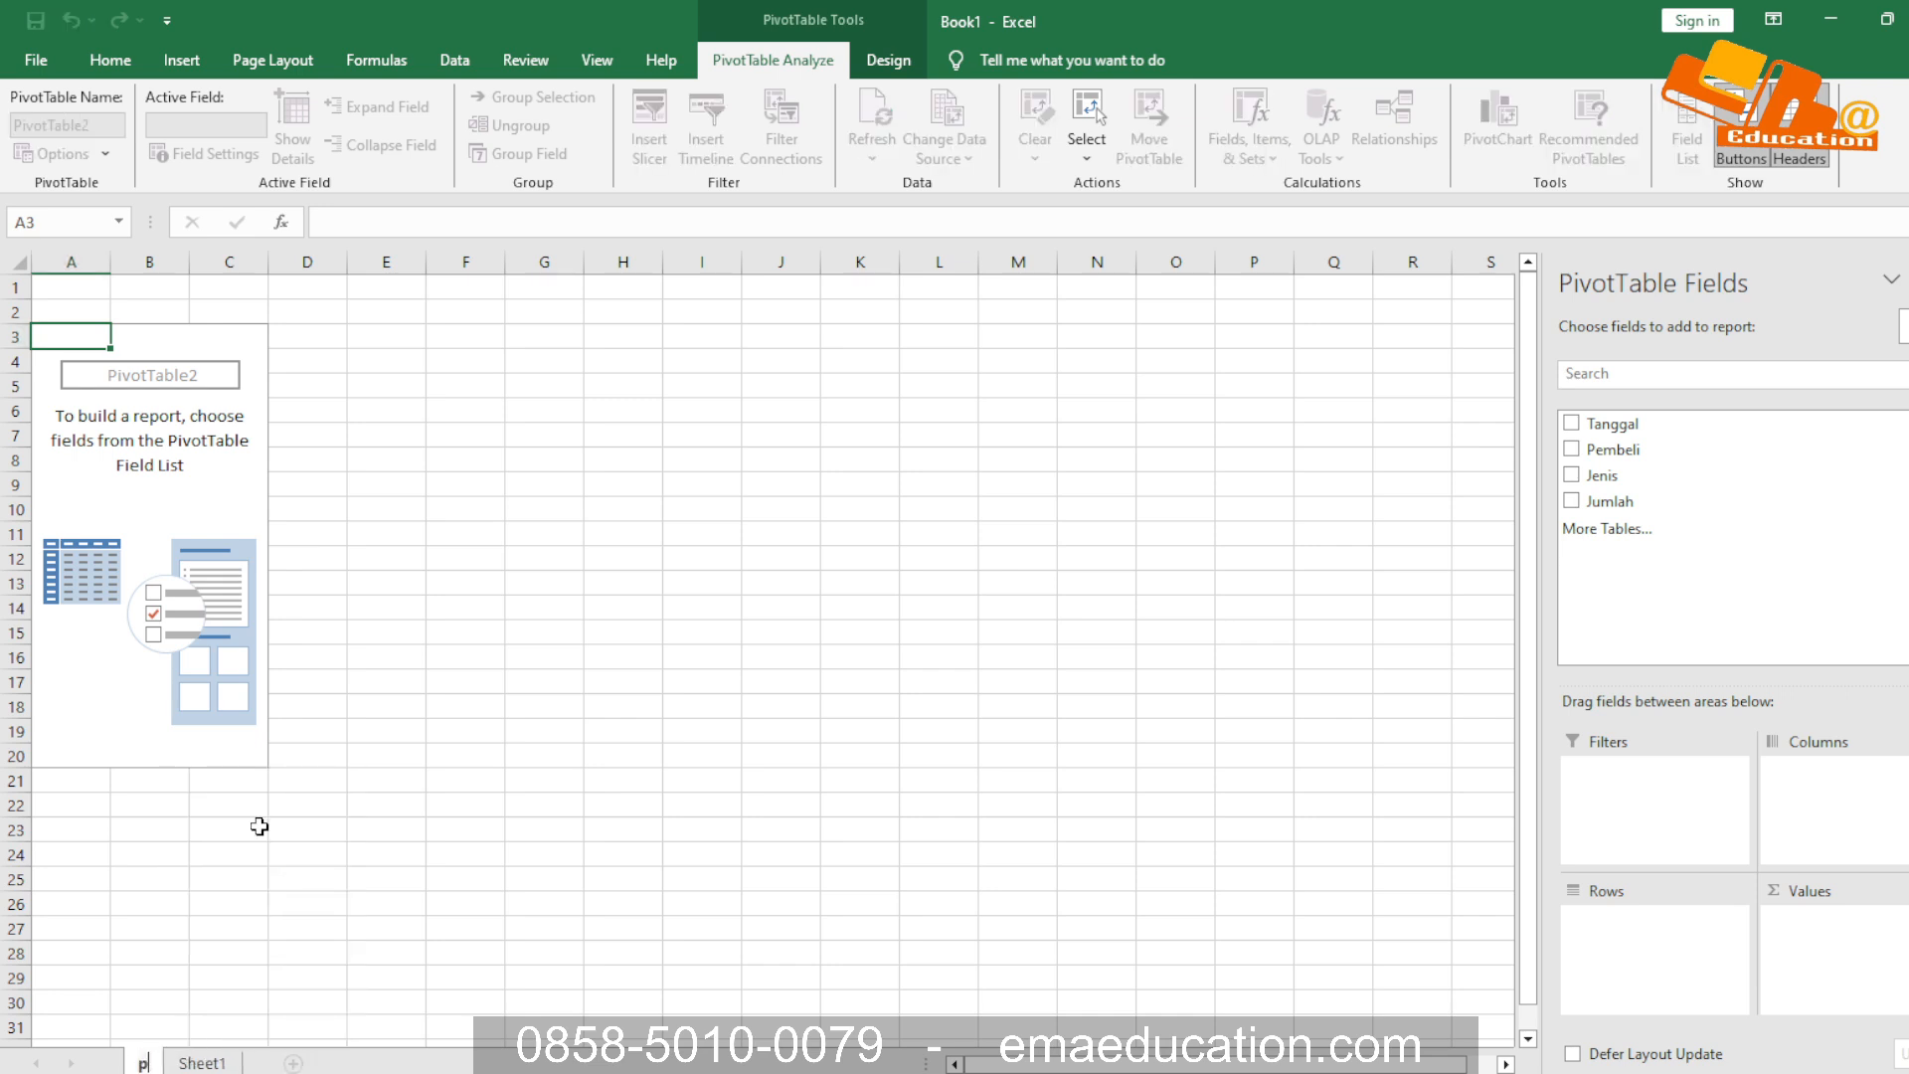
type("ivot")
key("Return")
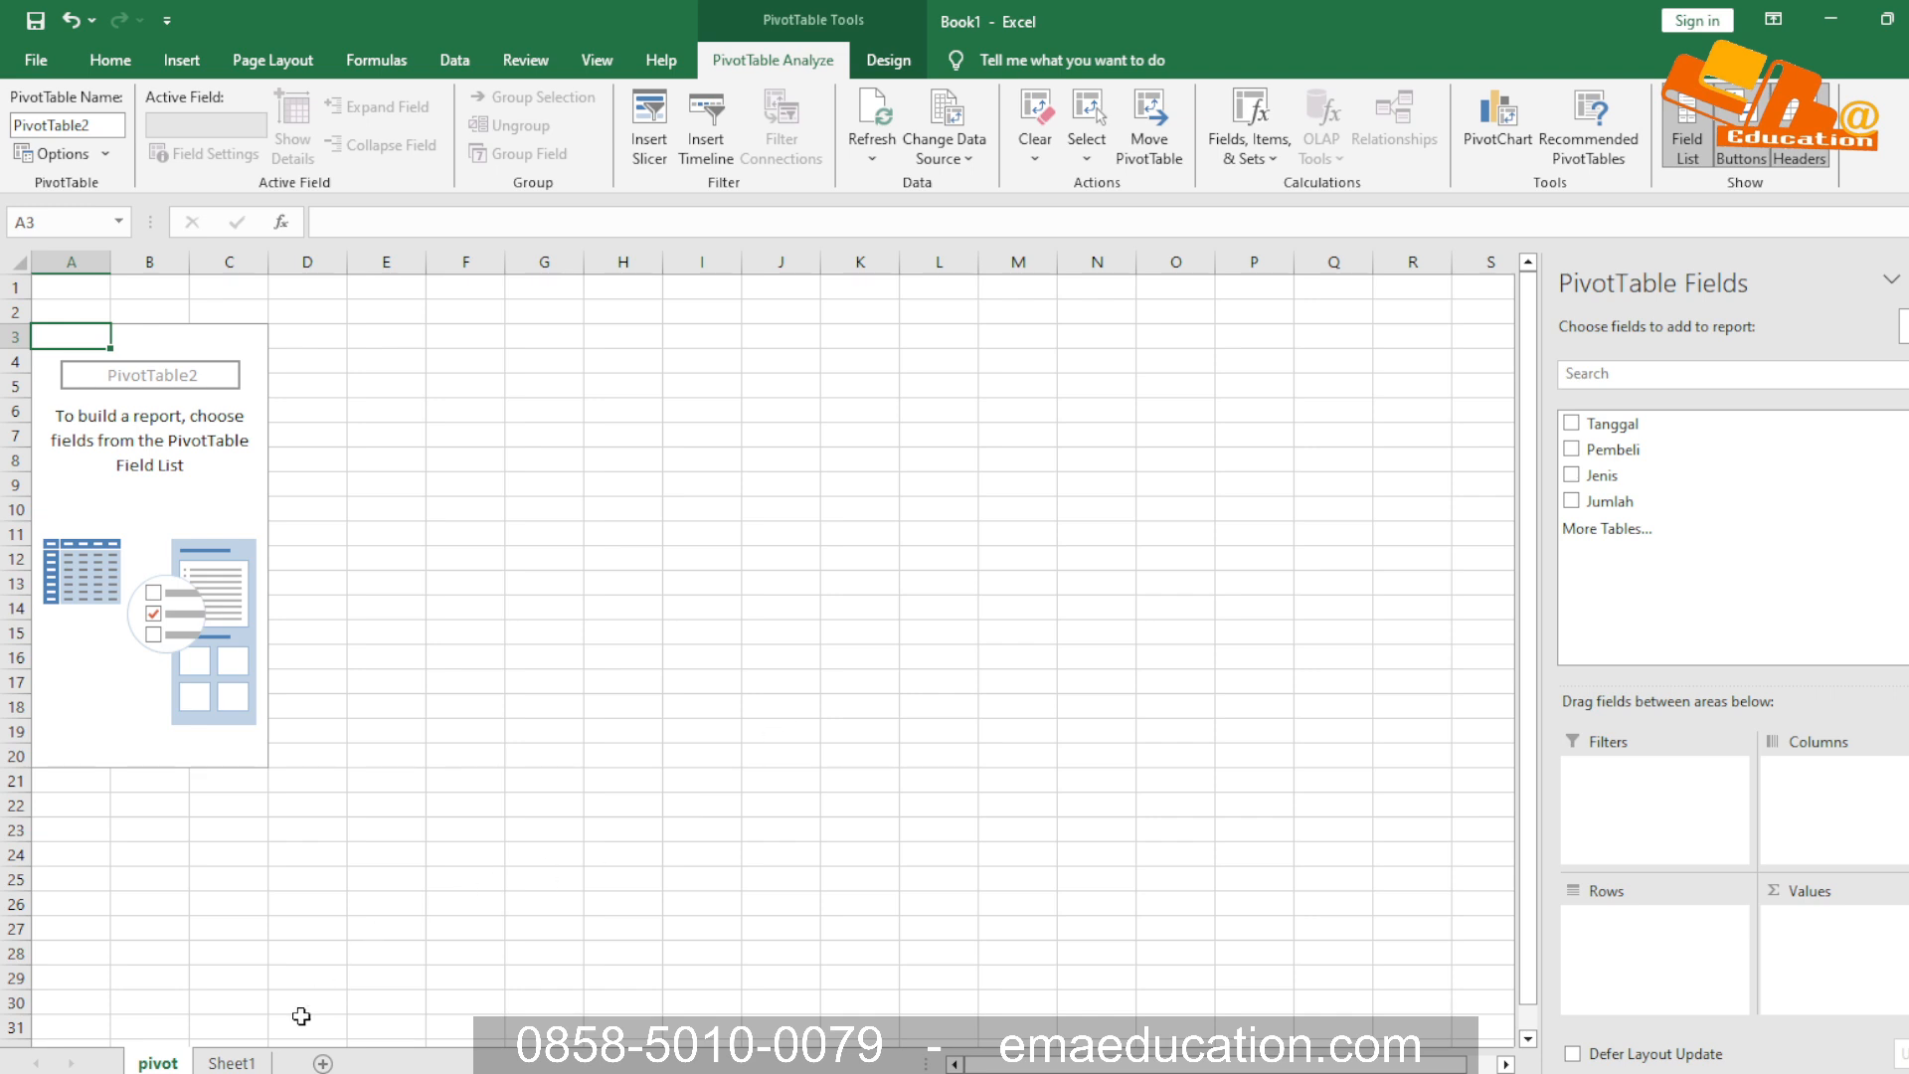
Rename the source data worksheet Sheet1 as utama
left_click(228, 1064)
right_click(229, 1064)
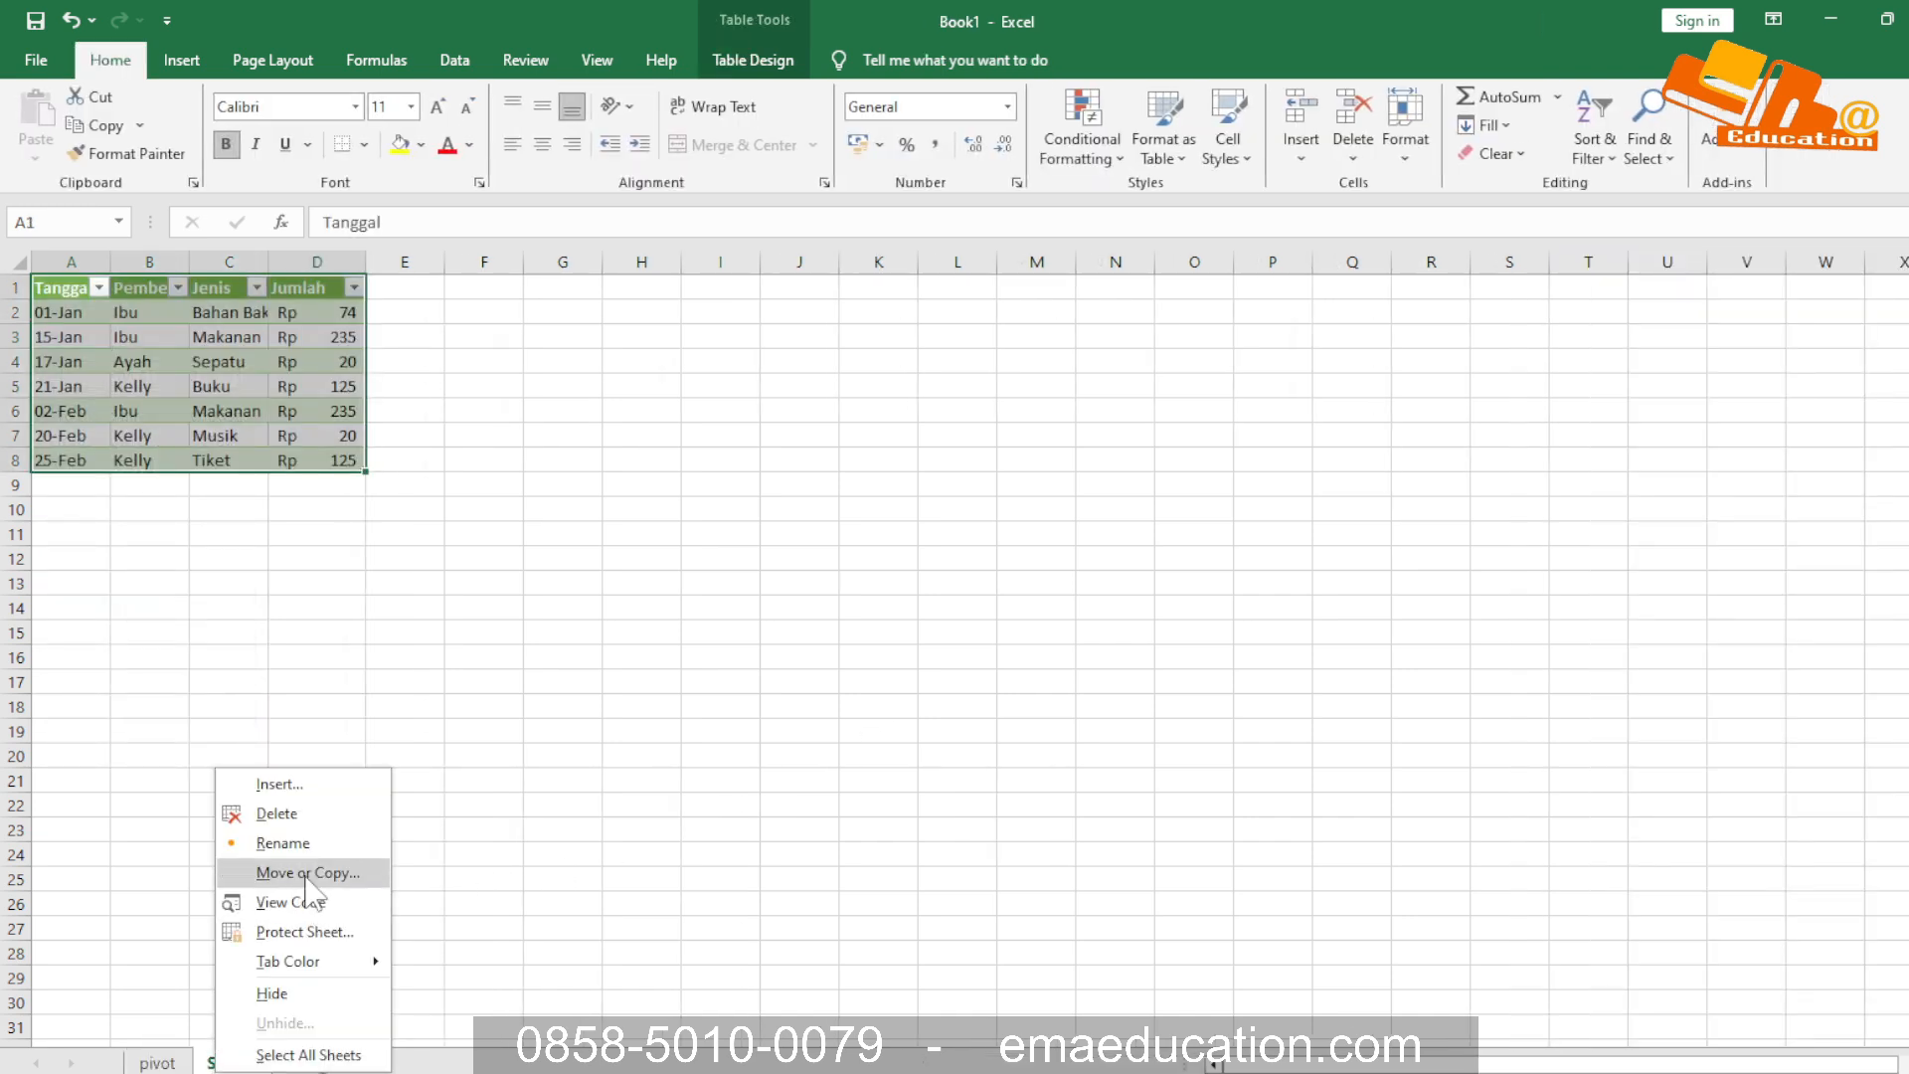
left_click(317, 839)
type("utama")
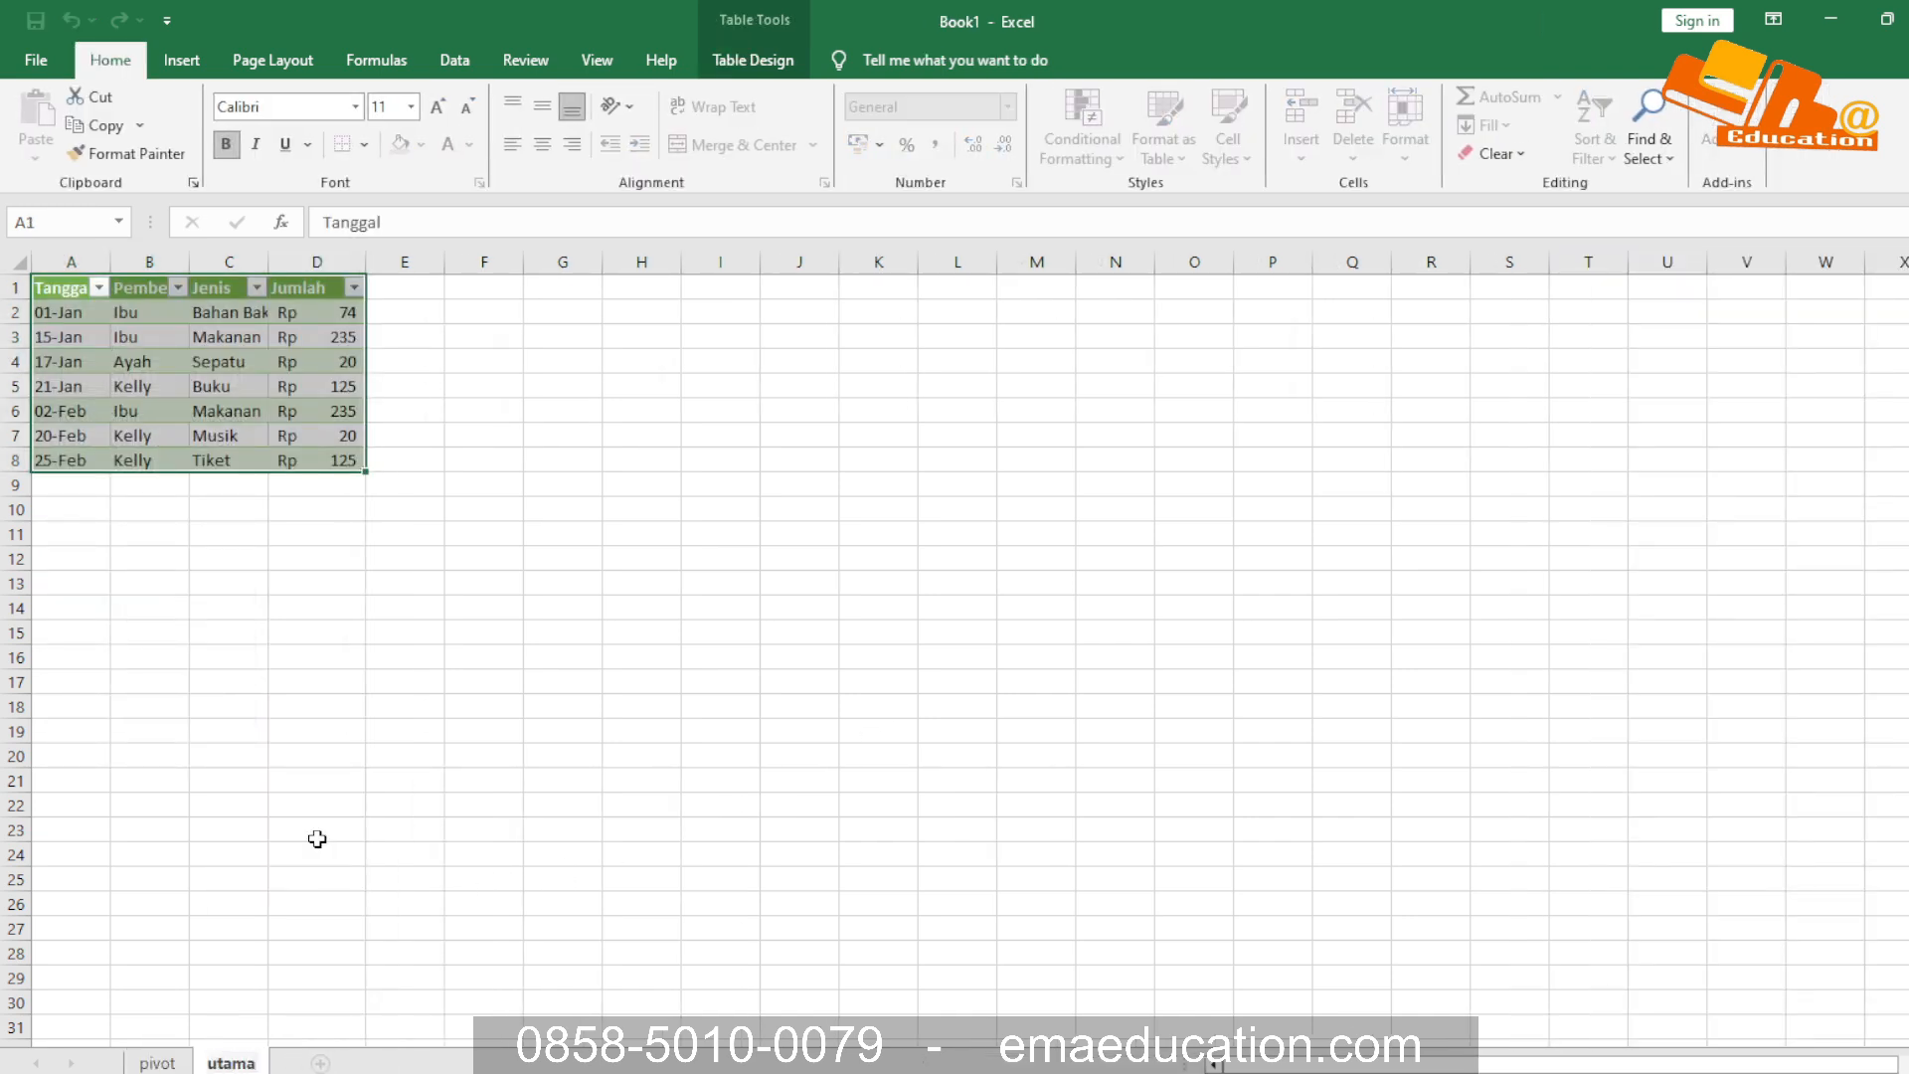
key("Return")
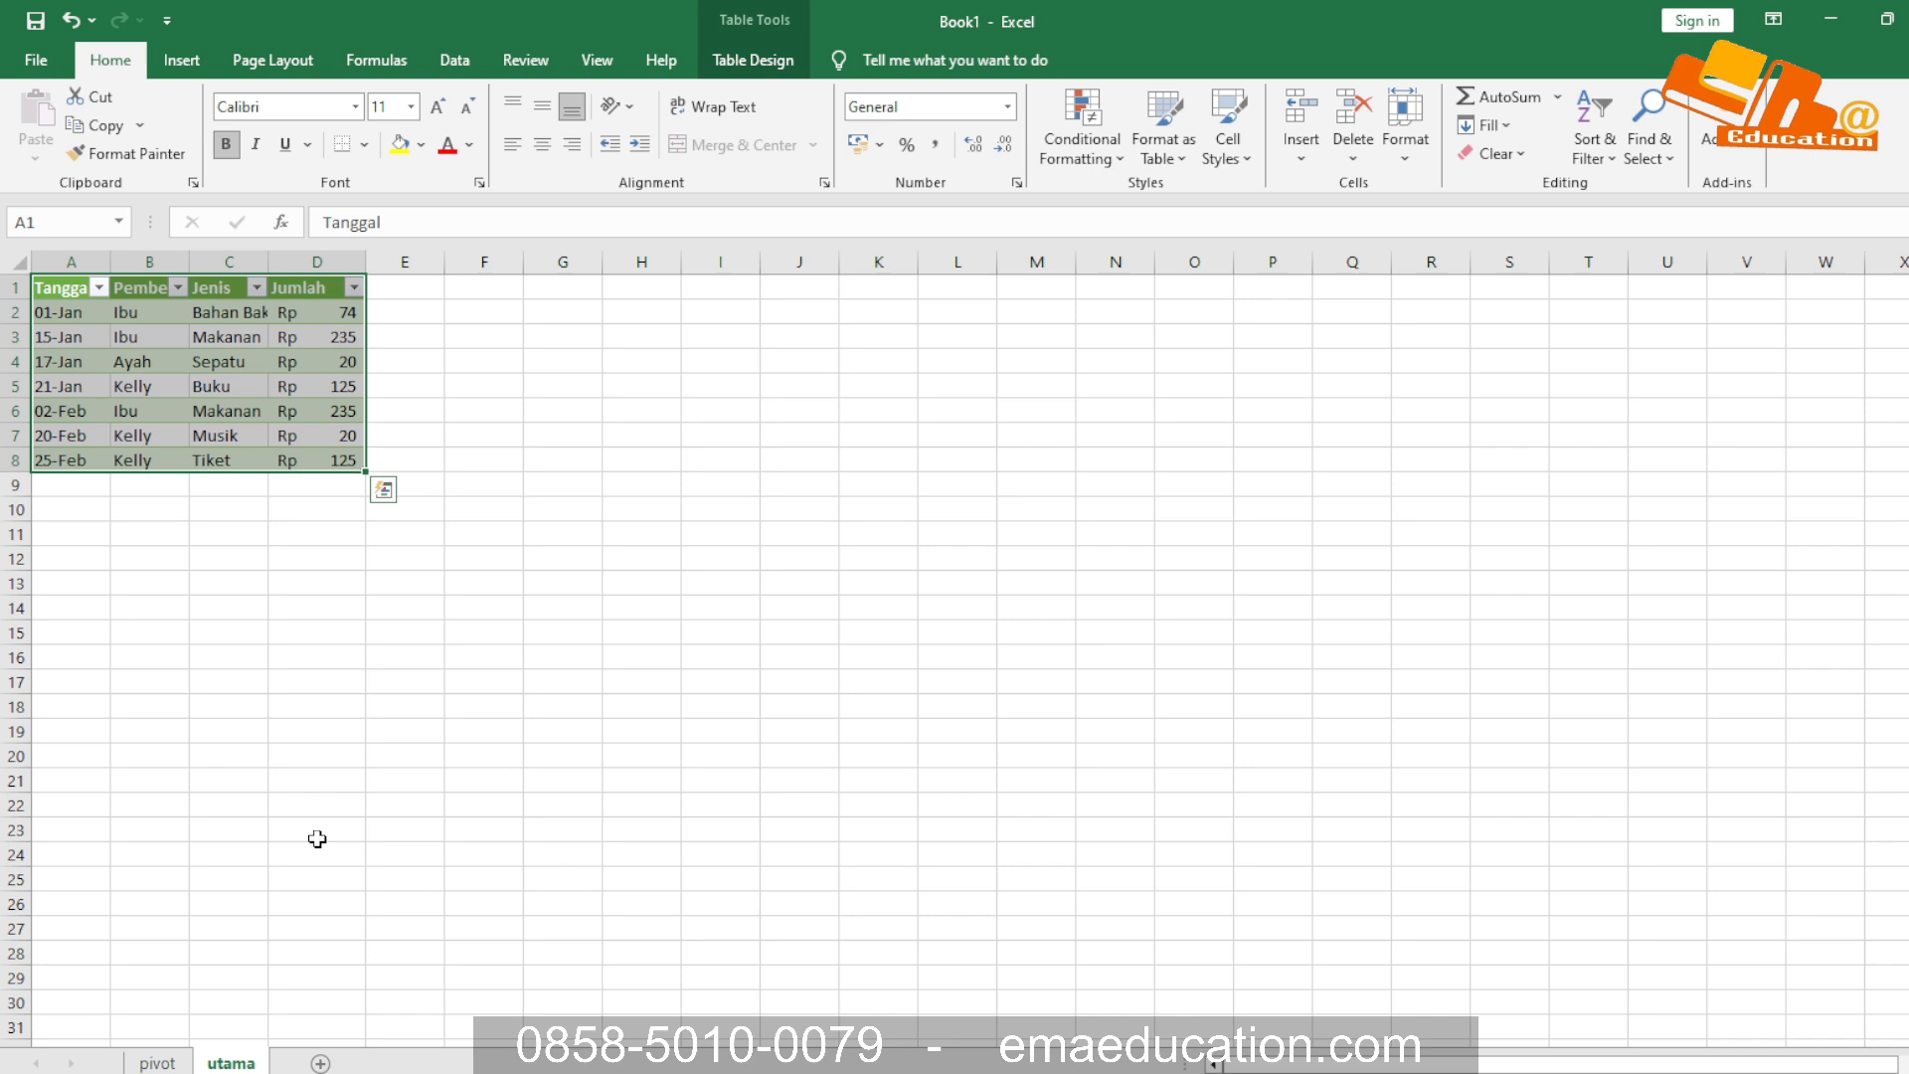
key("ctrl+q")
key("Left")
key("Left")
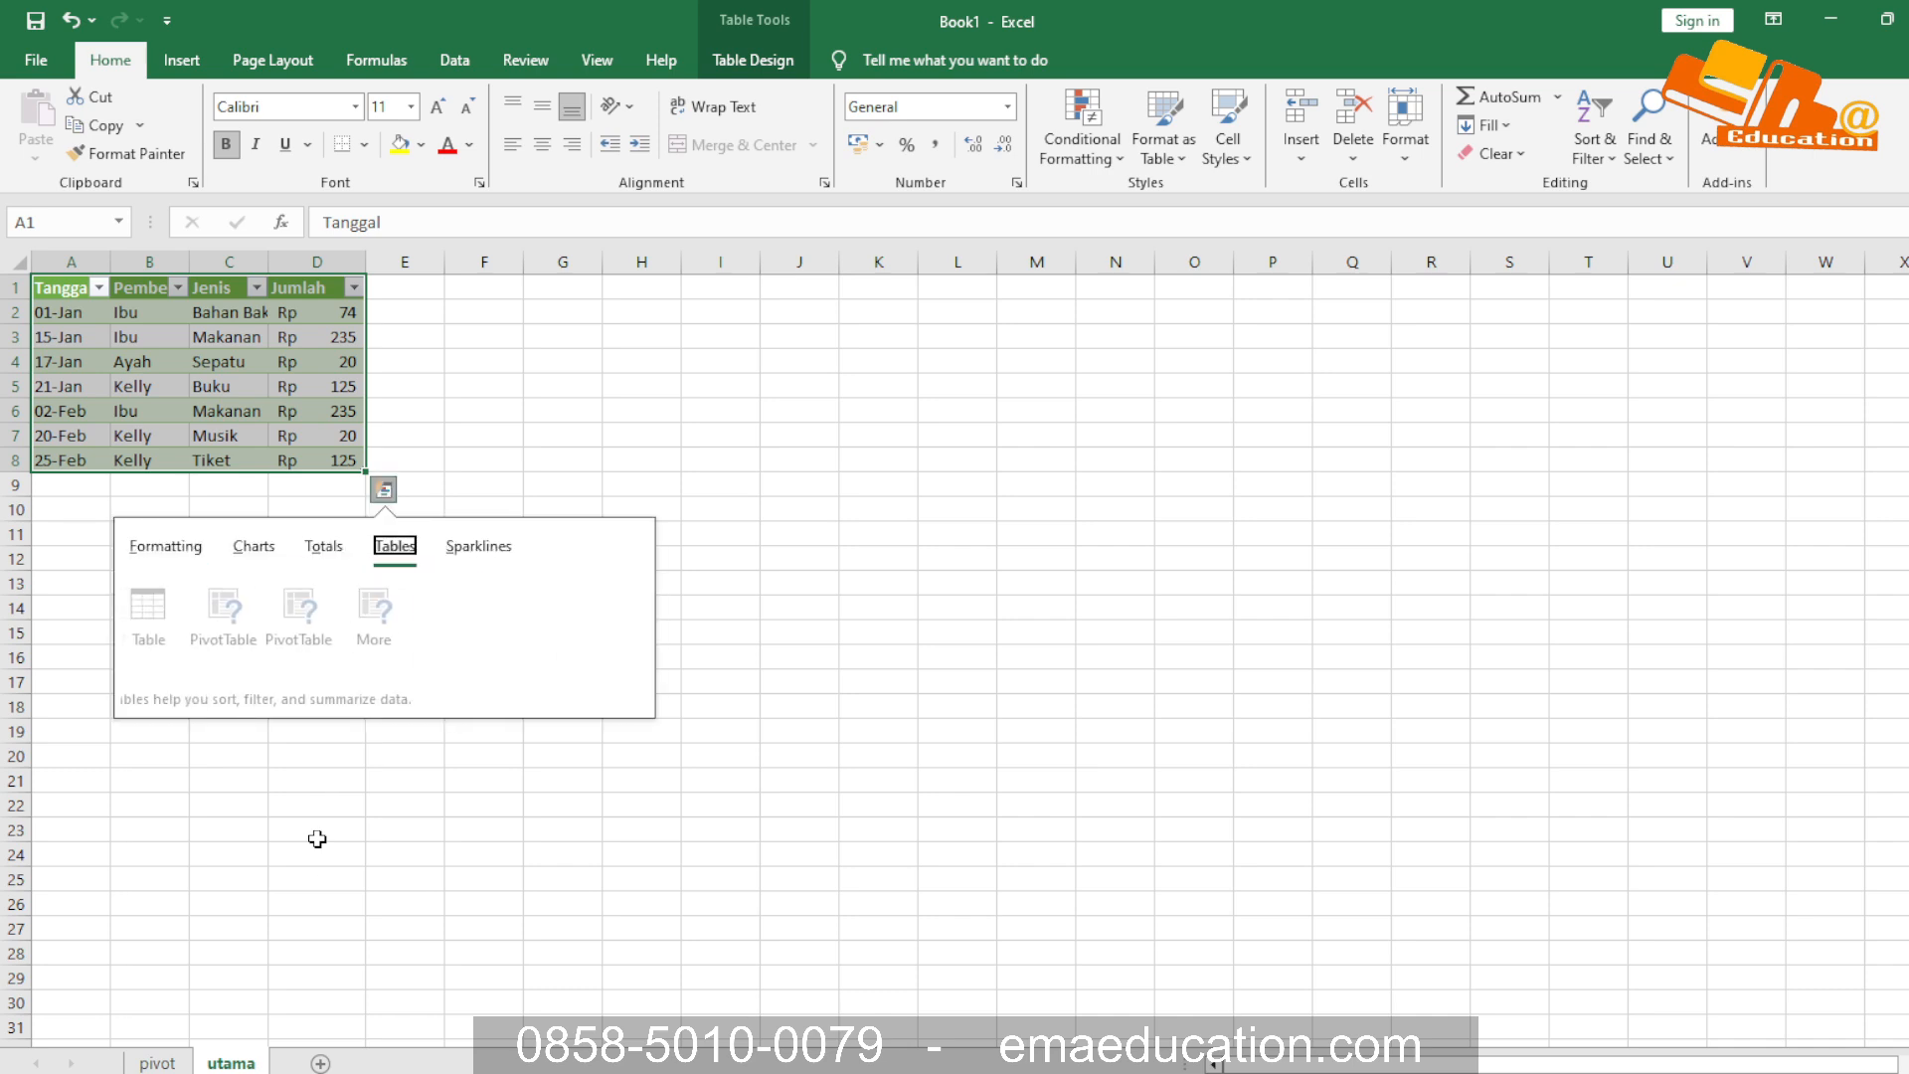
key("Escape")
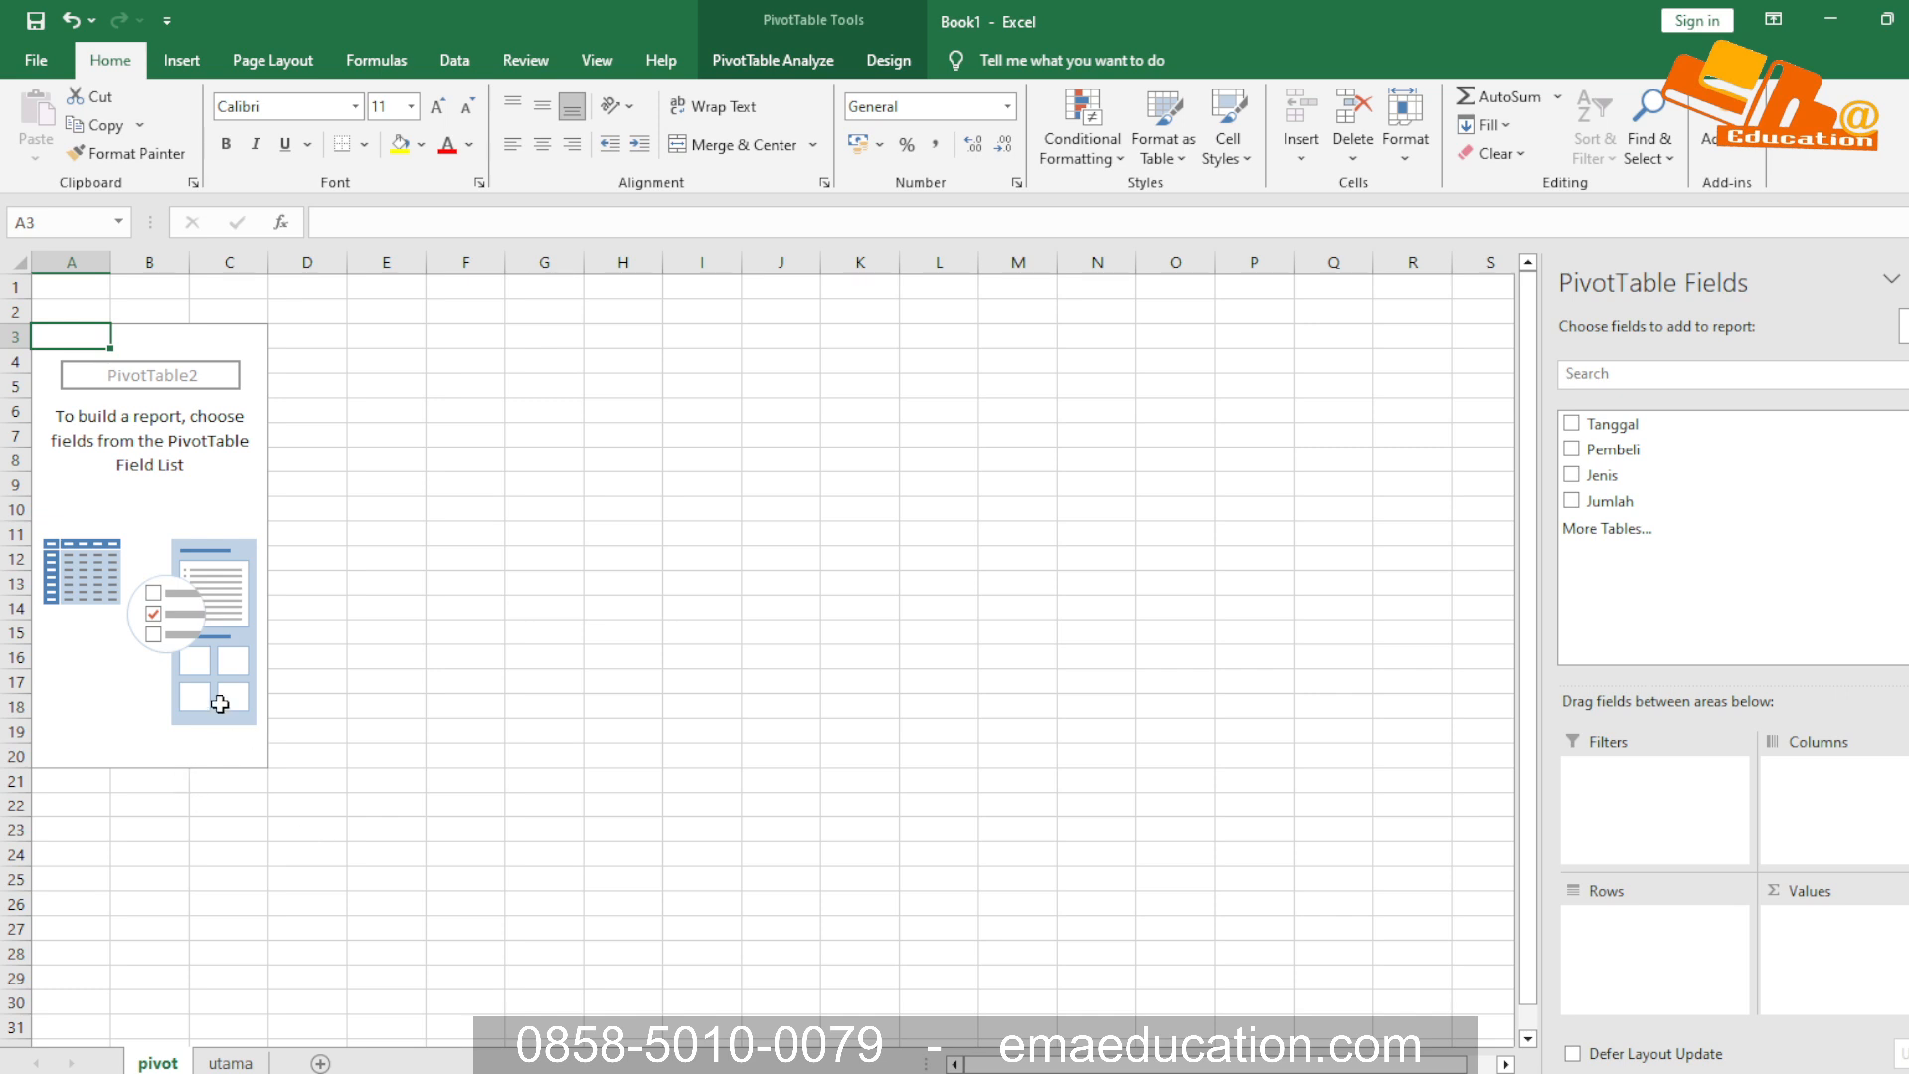
On the pivot sheet, summarize Jumlah as PivotTable values and add Pembeli and Jenis as row fields
left_click(1572, 502)
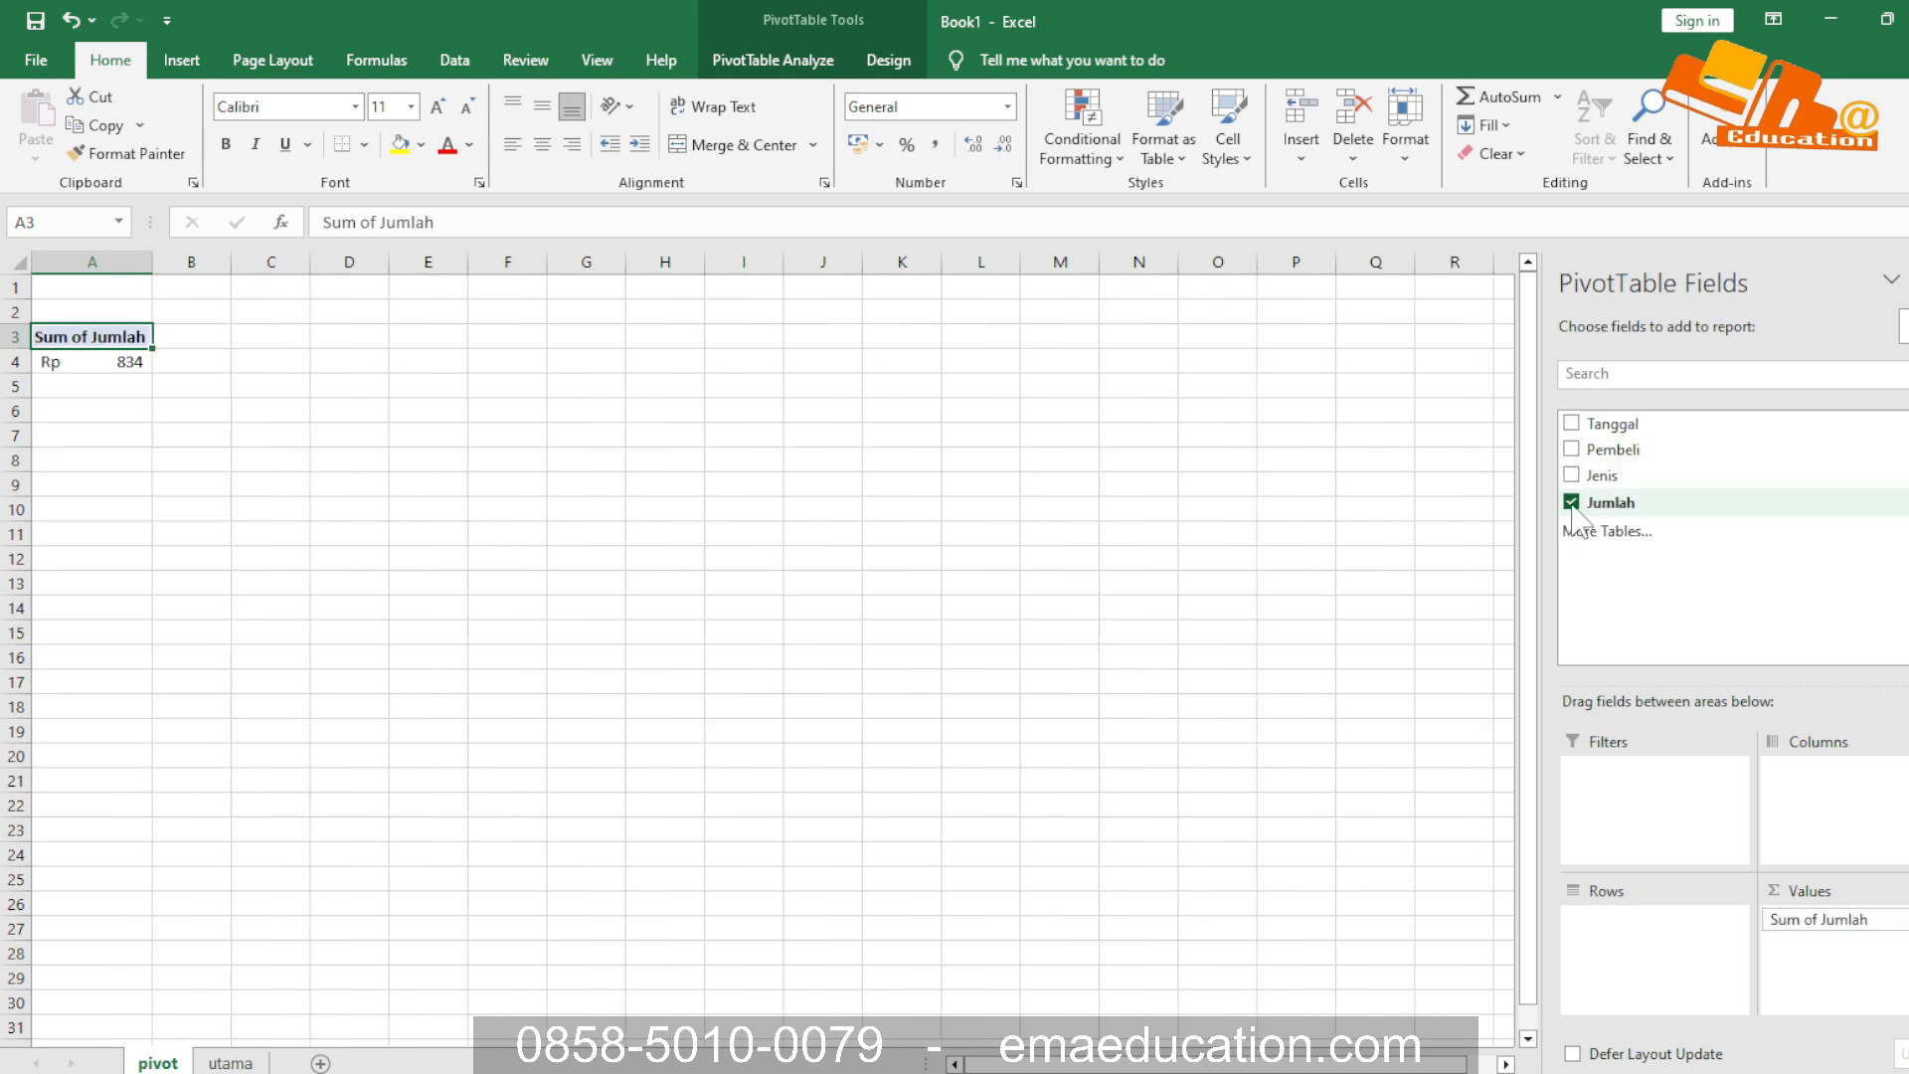
left_click(1570, 449)
left_click(1570, 476)
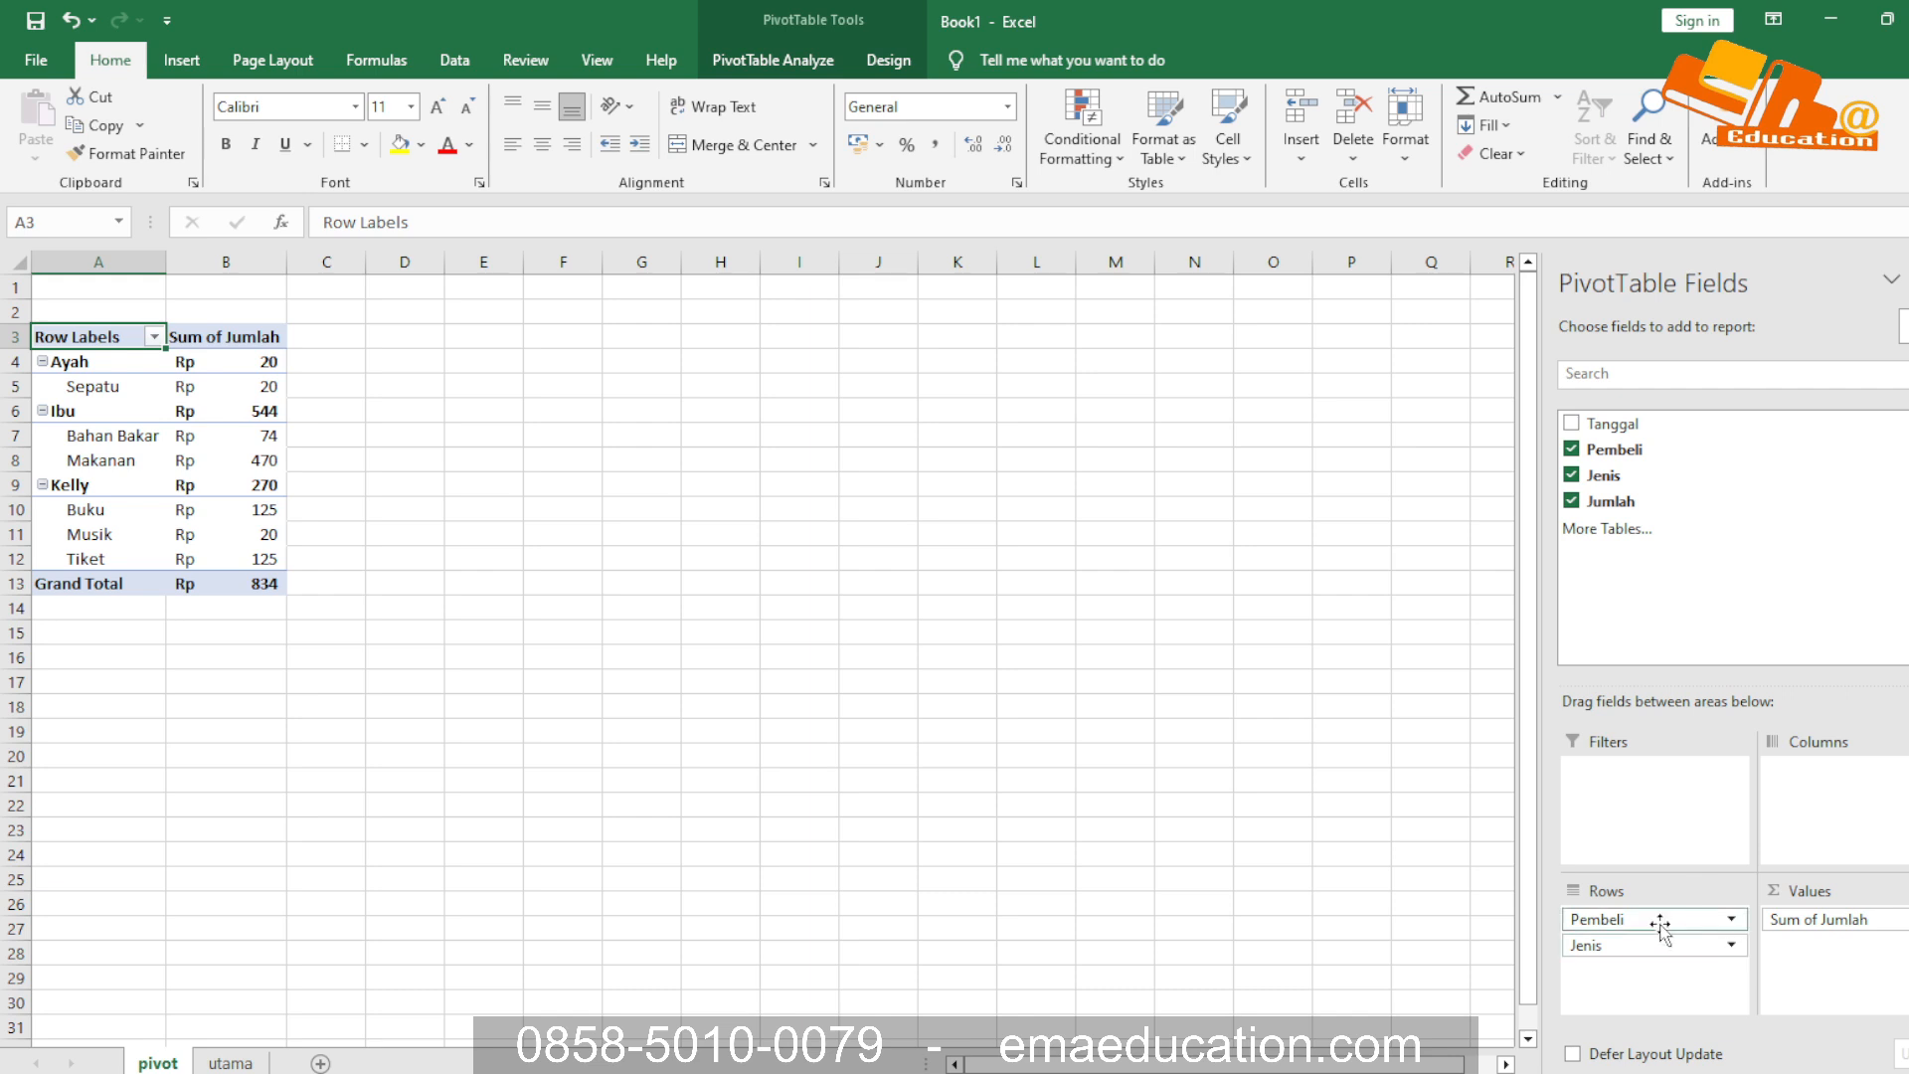
Try Pembeli as the column field, and finally arrange the PivotTable with Pembeli as rows and Jenis as columns
left_click_drag(1660, 921, 1859, 825)
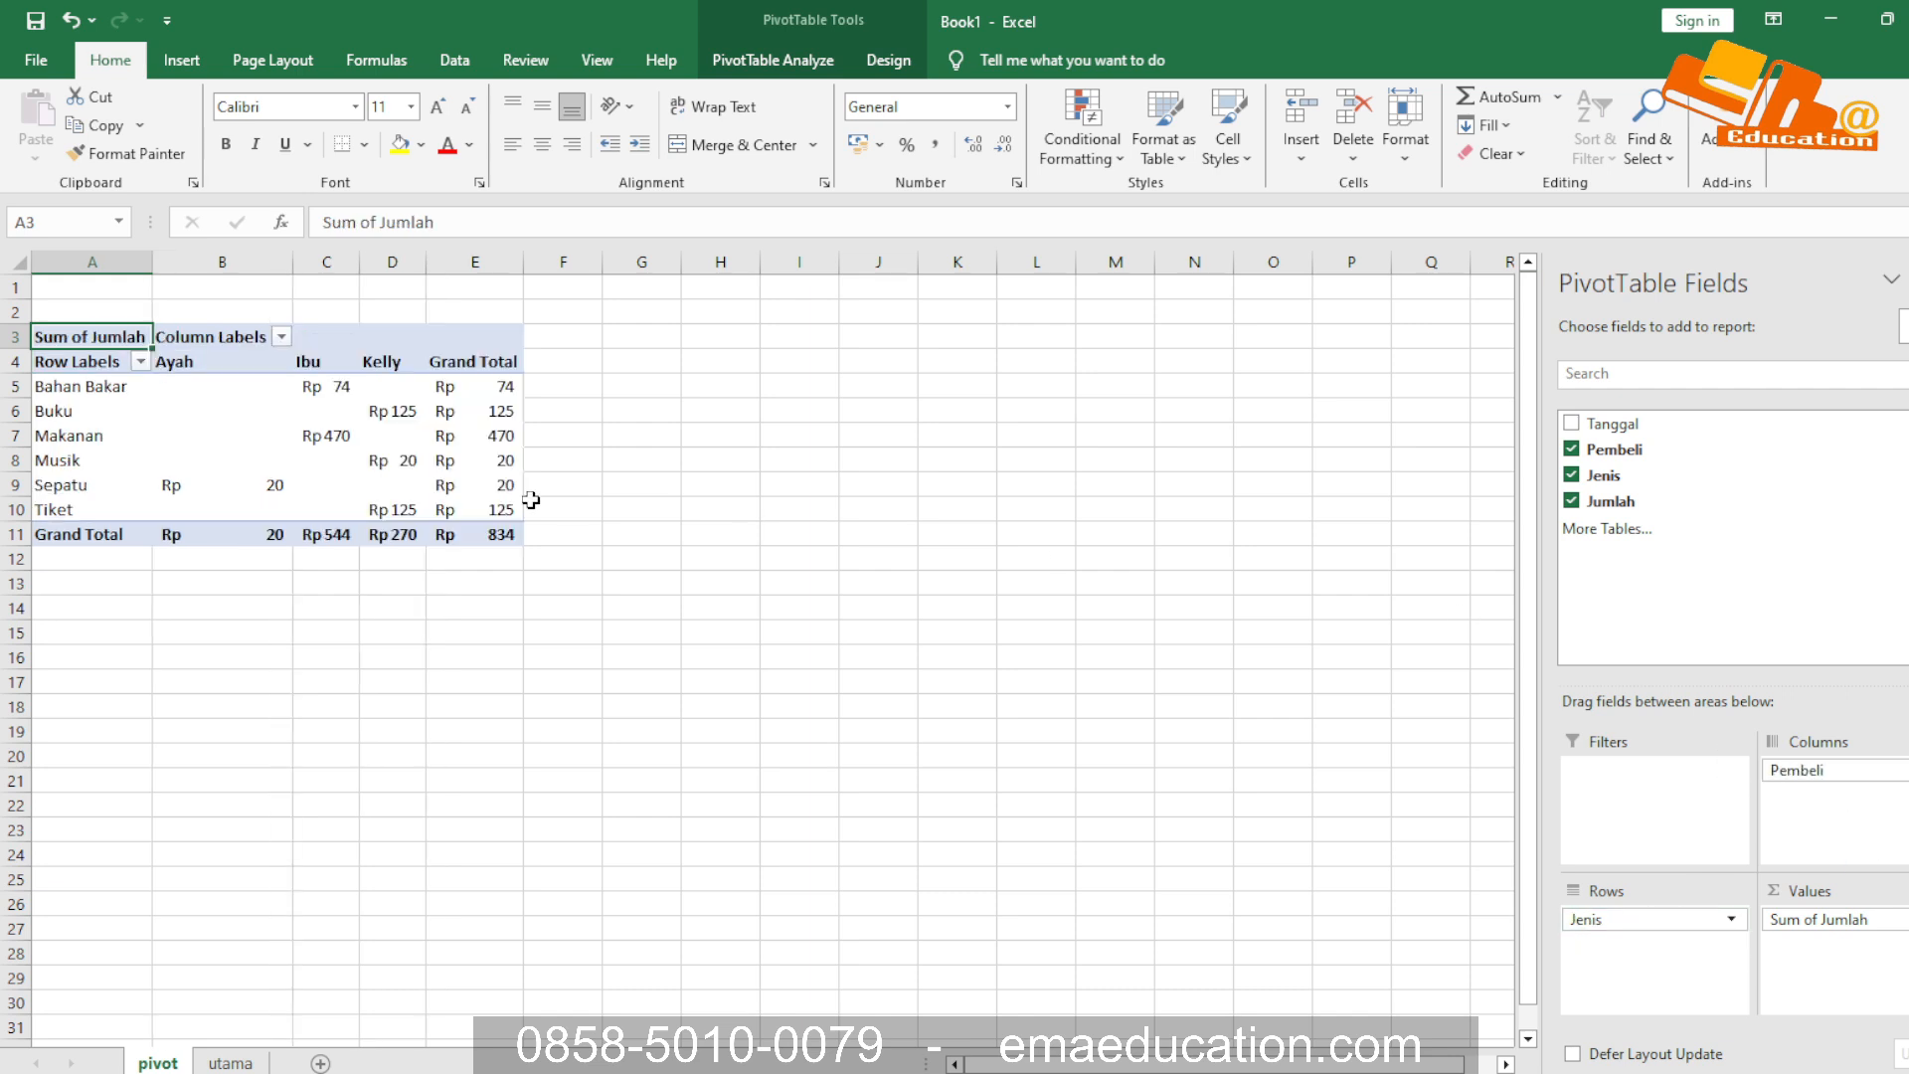
left_click(79, 385)
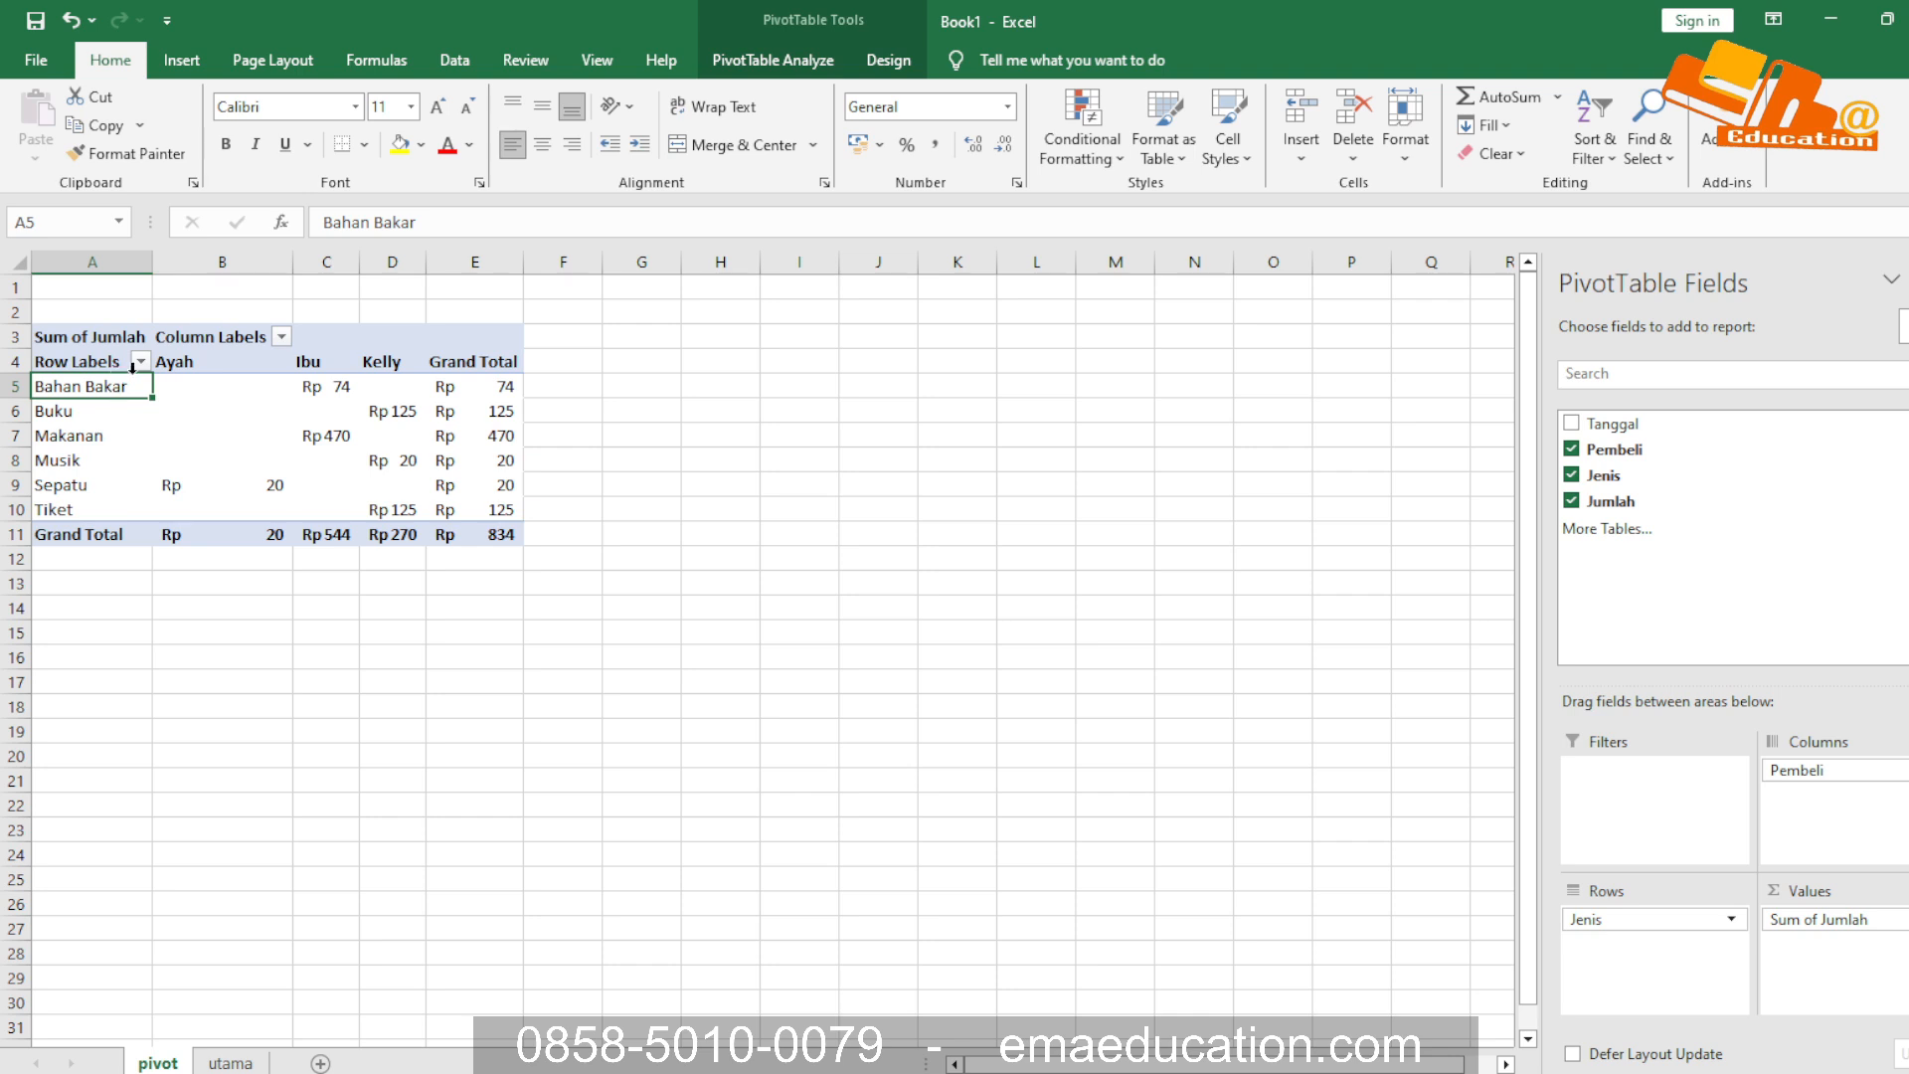
mouse_move(1663, 910)
left_mouse_down()
mouse_move(1819, 845)
mouse_move(1829, 791)
mouse_move(1621, 949)
mouse_move(1631, 924)
left_mouse_up()
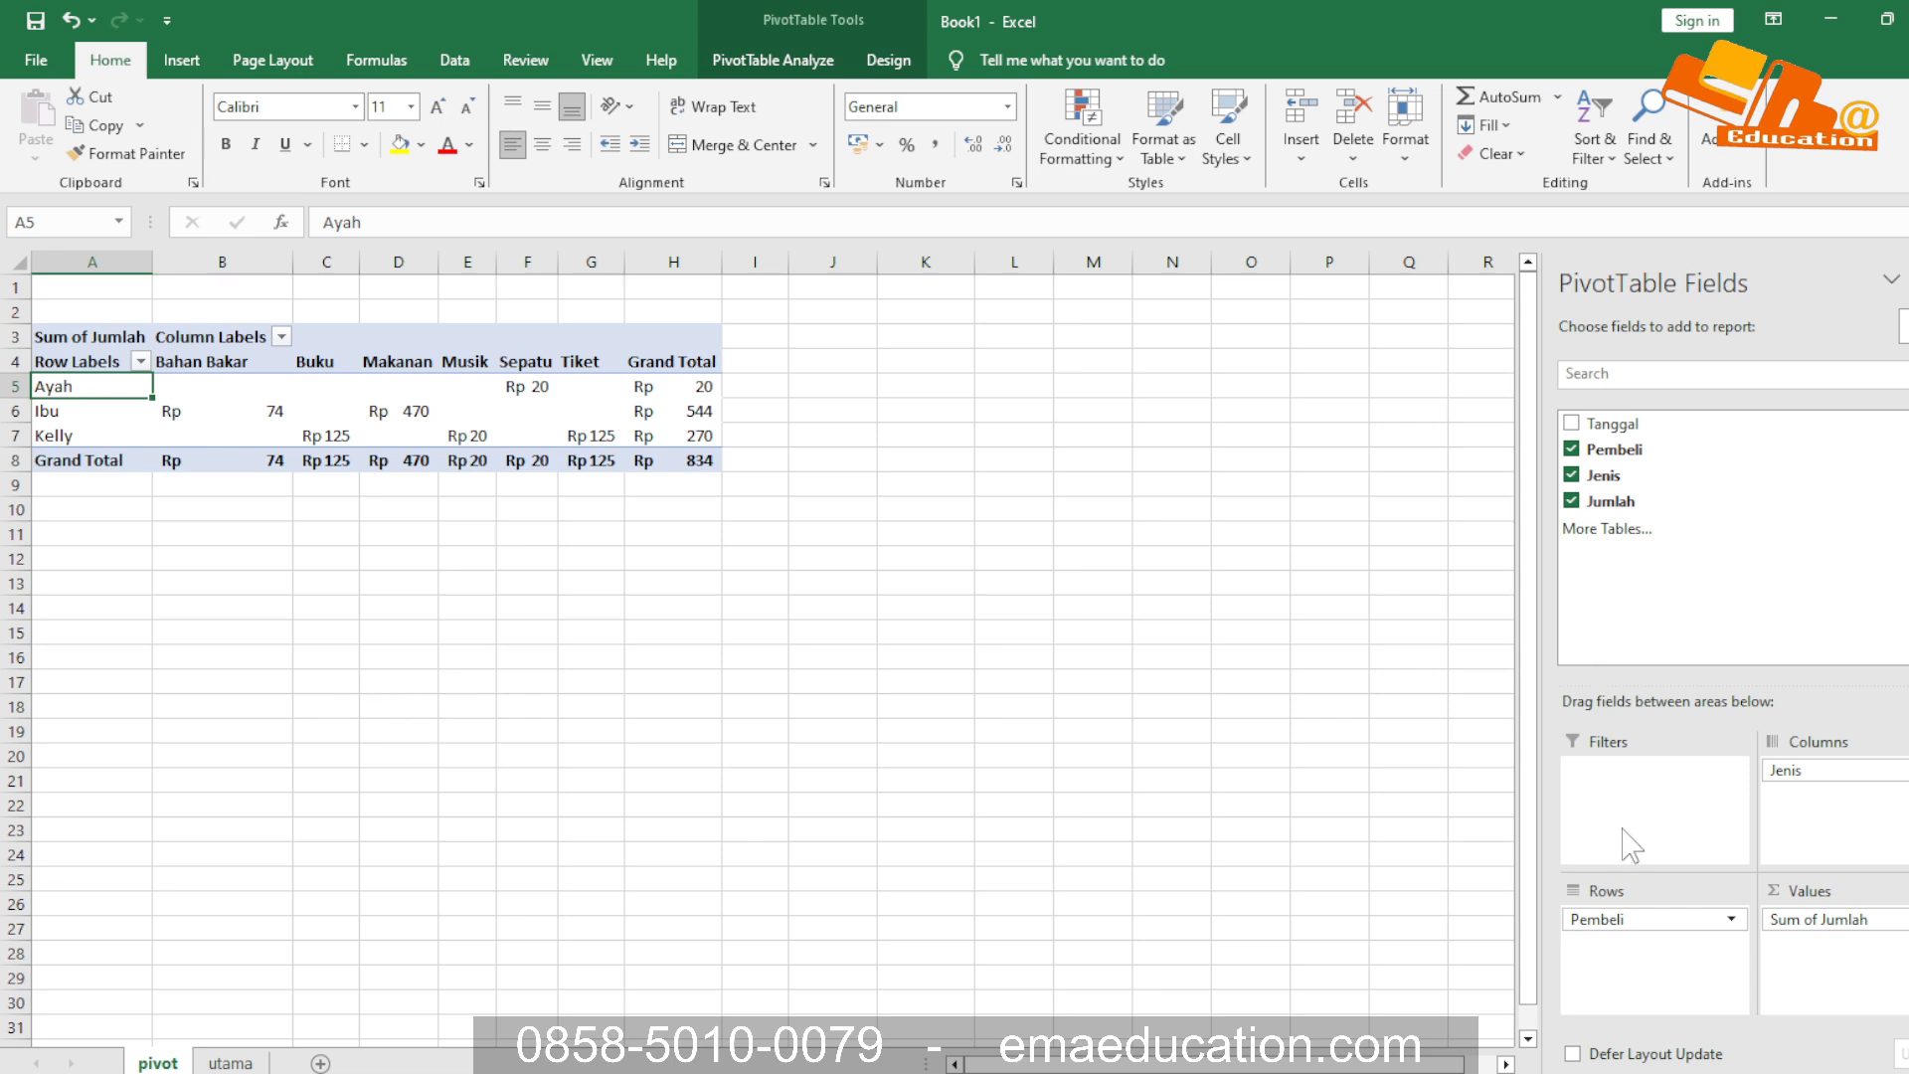
left_click(1571, 423)
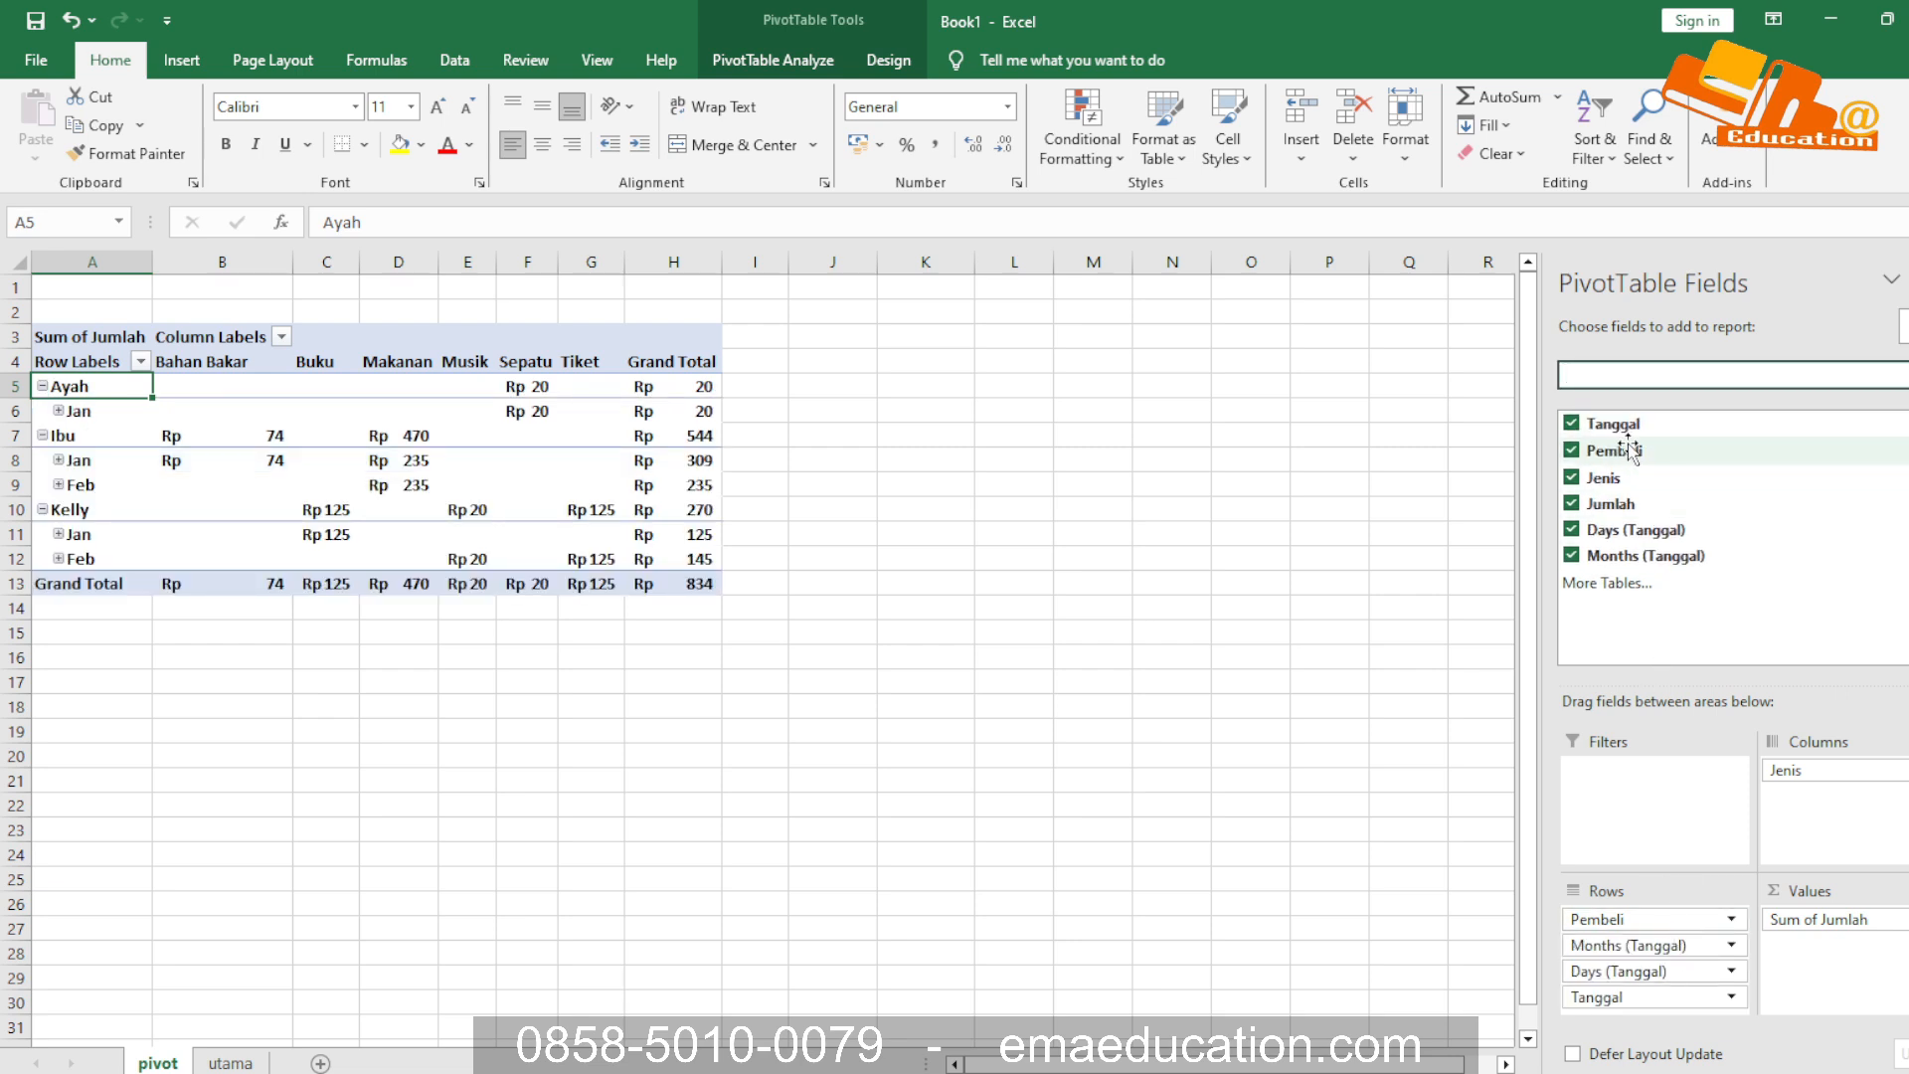
left_click(1571, 424)
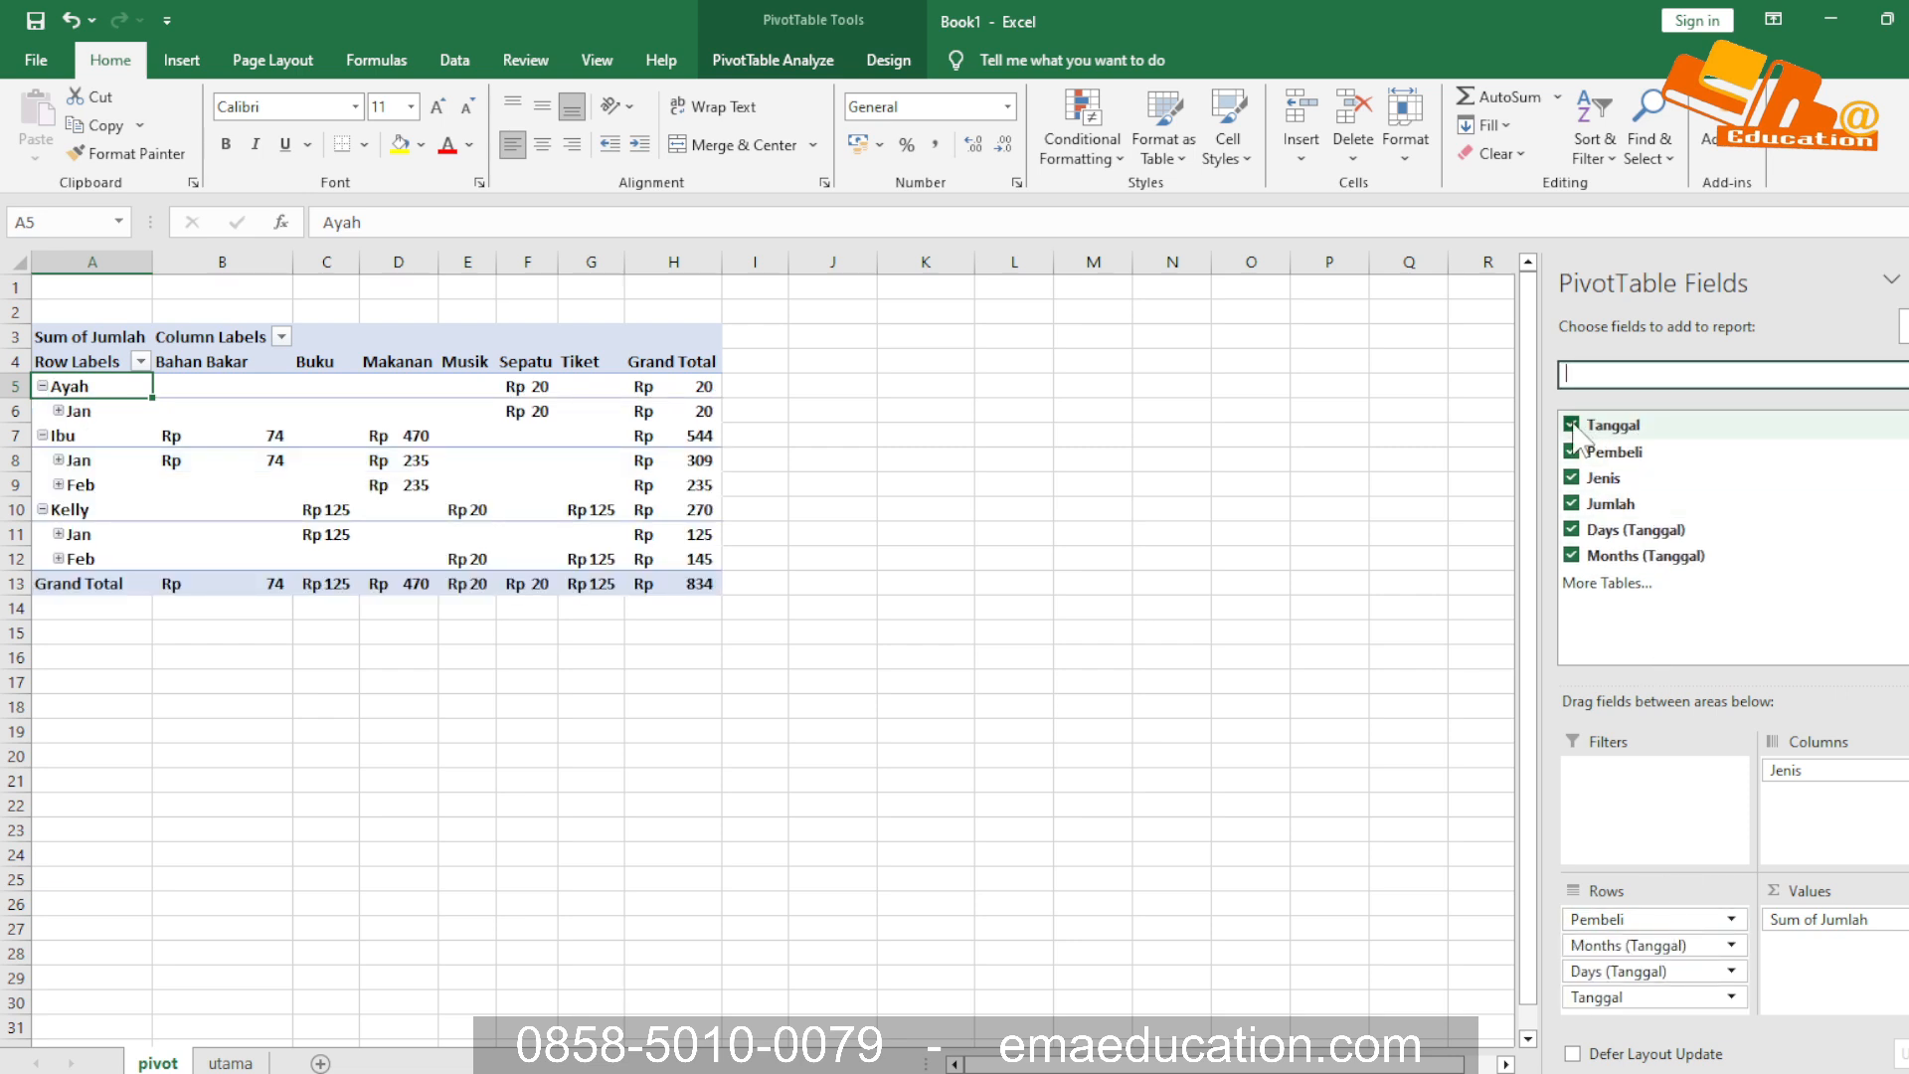
left_click(1570, 555)
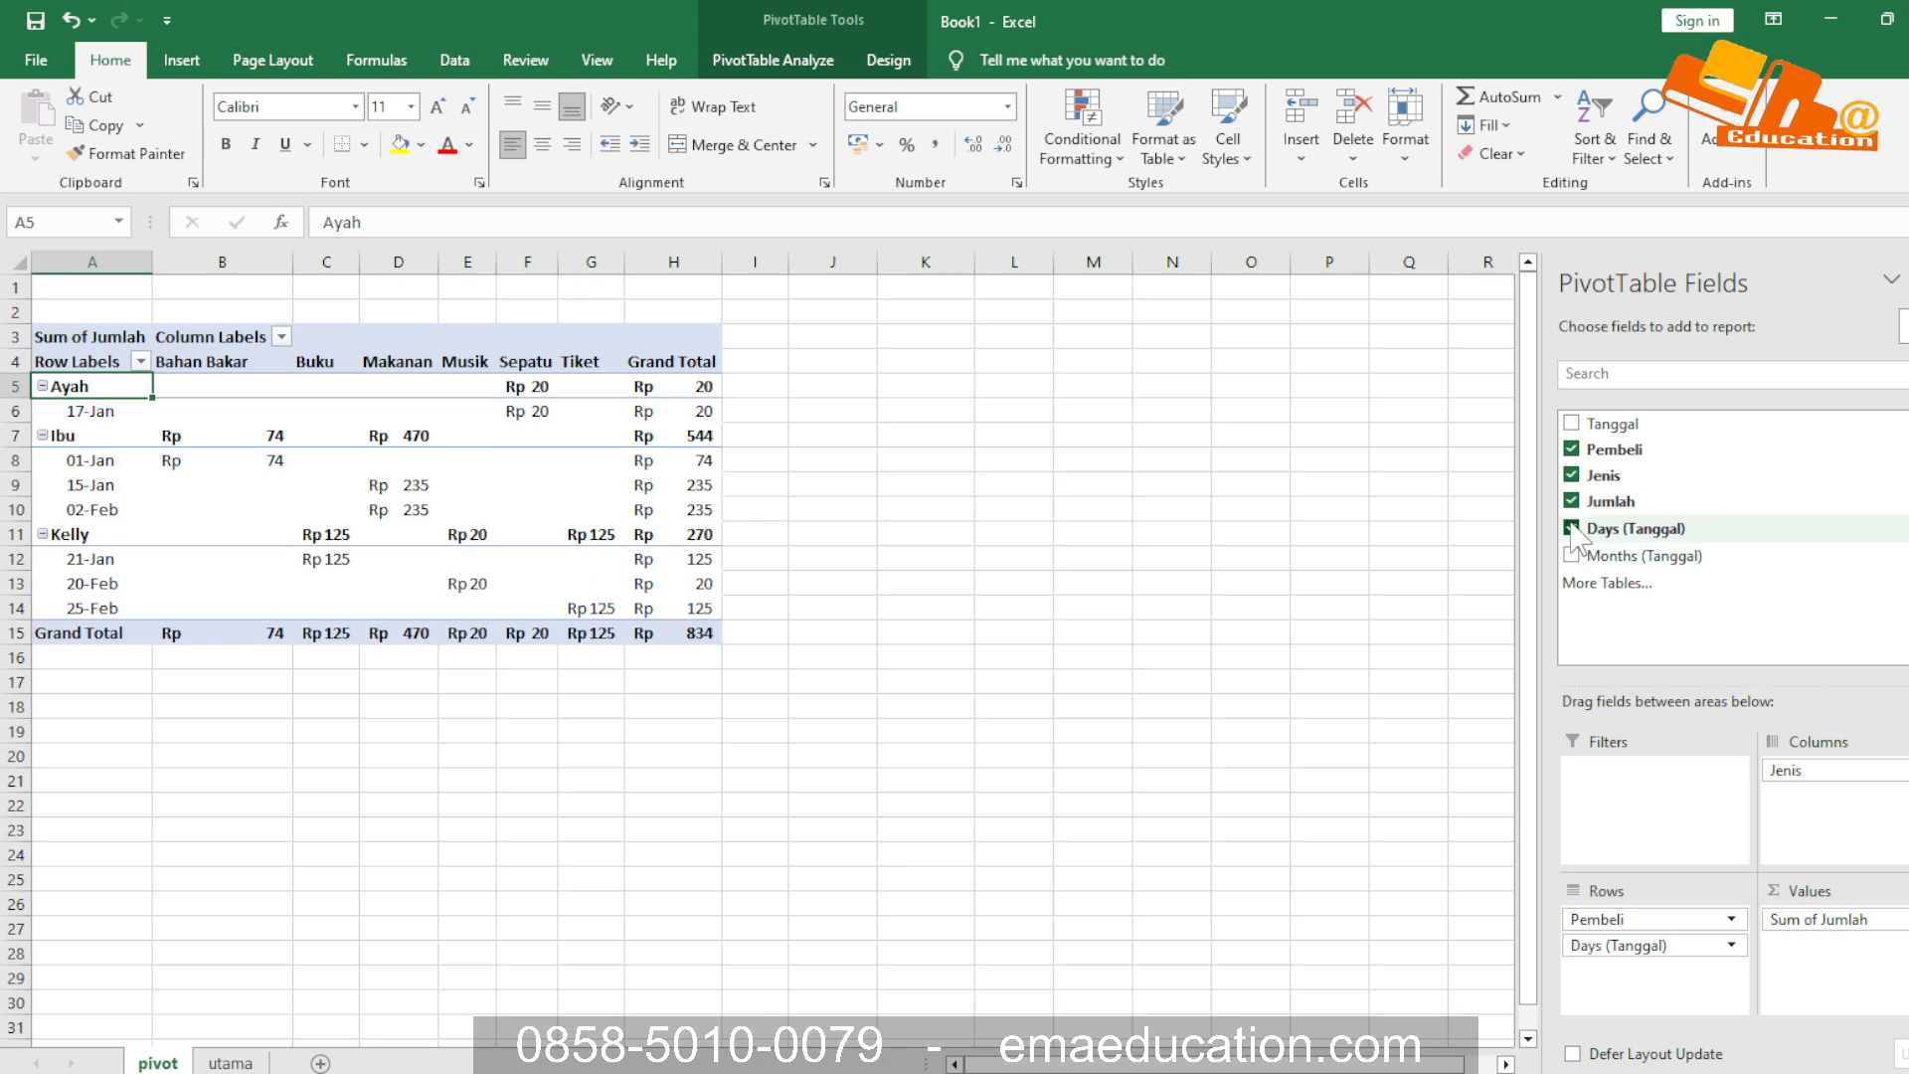
left_click(1570, 527)
Add Tanggal as the PivotTable's report filter and compare its date items with the utama sheet's Tanggal column
left_click_drag(1613, 428, 1630, 785)
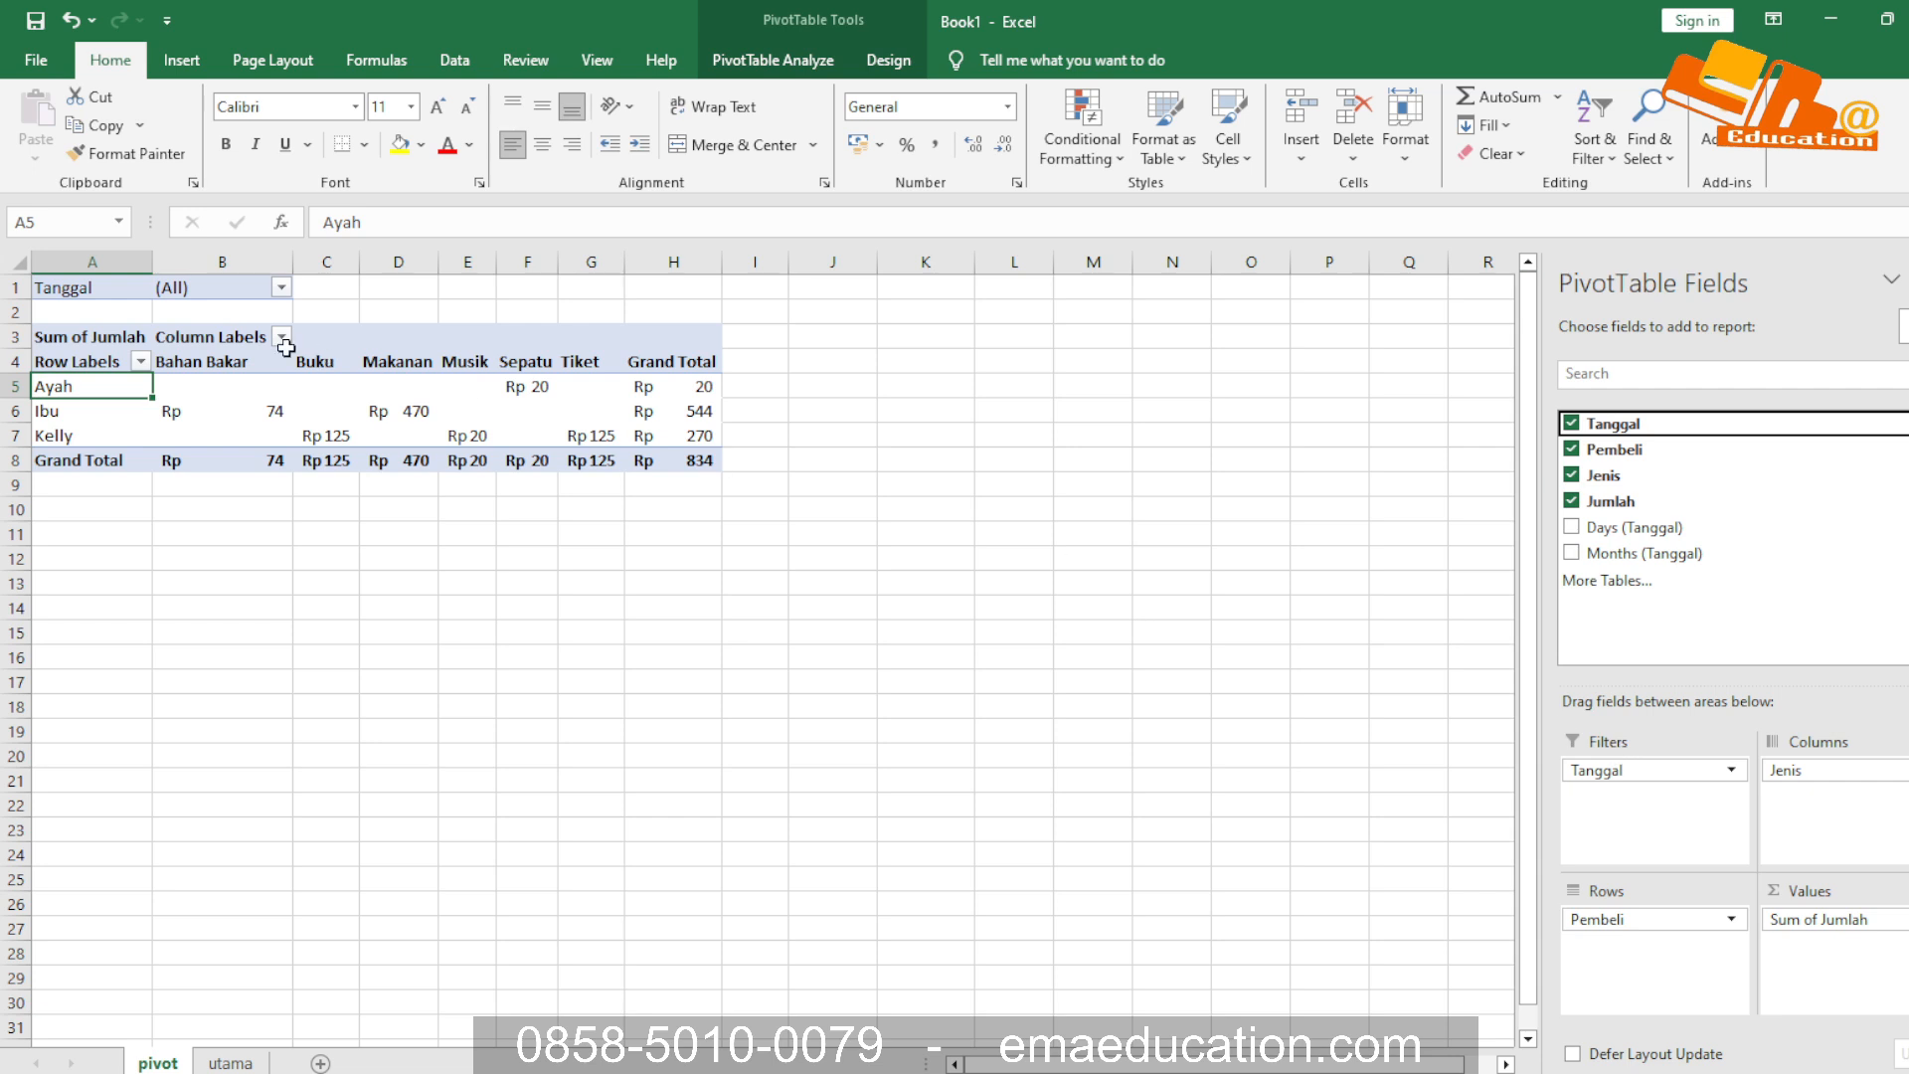
left_click(282, 287)
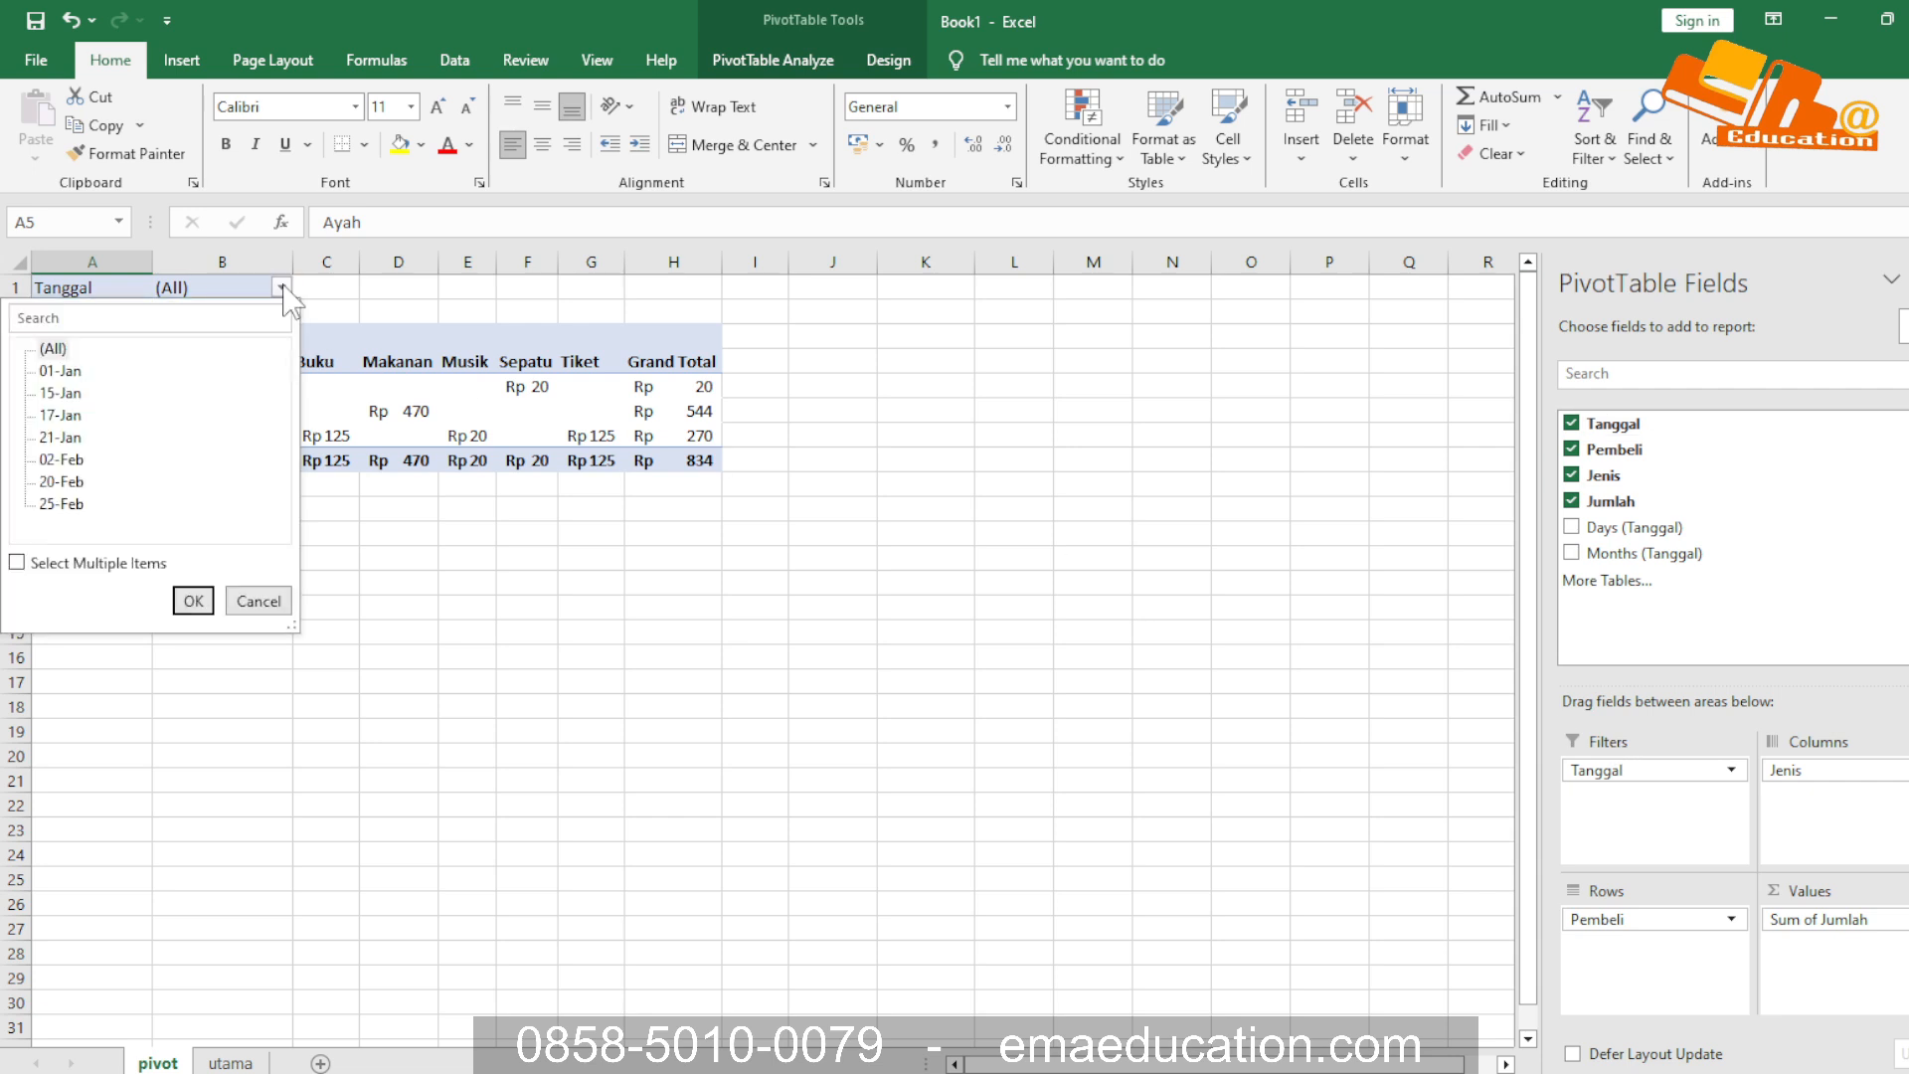
left_click(282, 287)
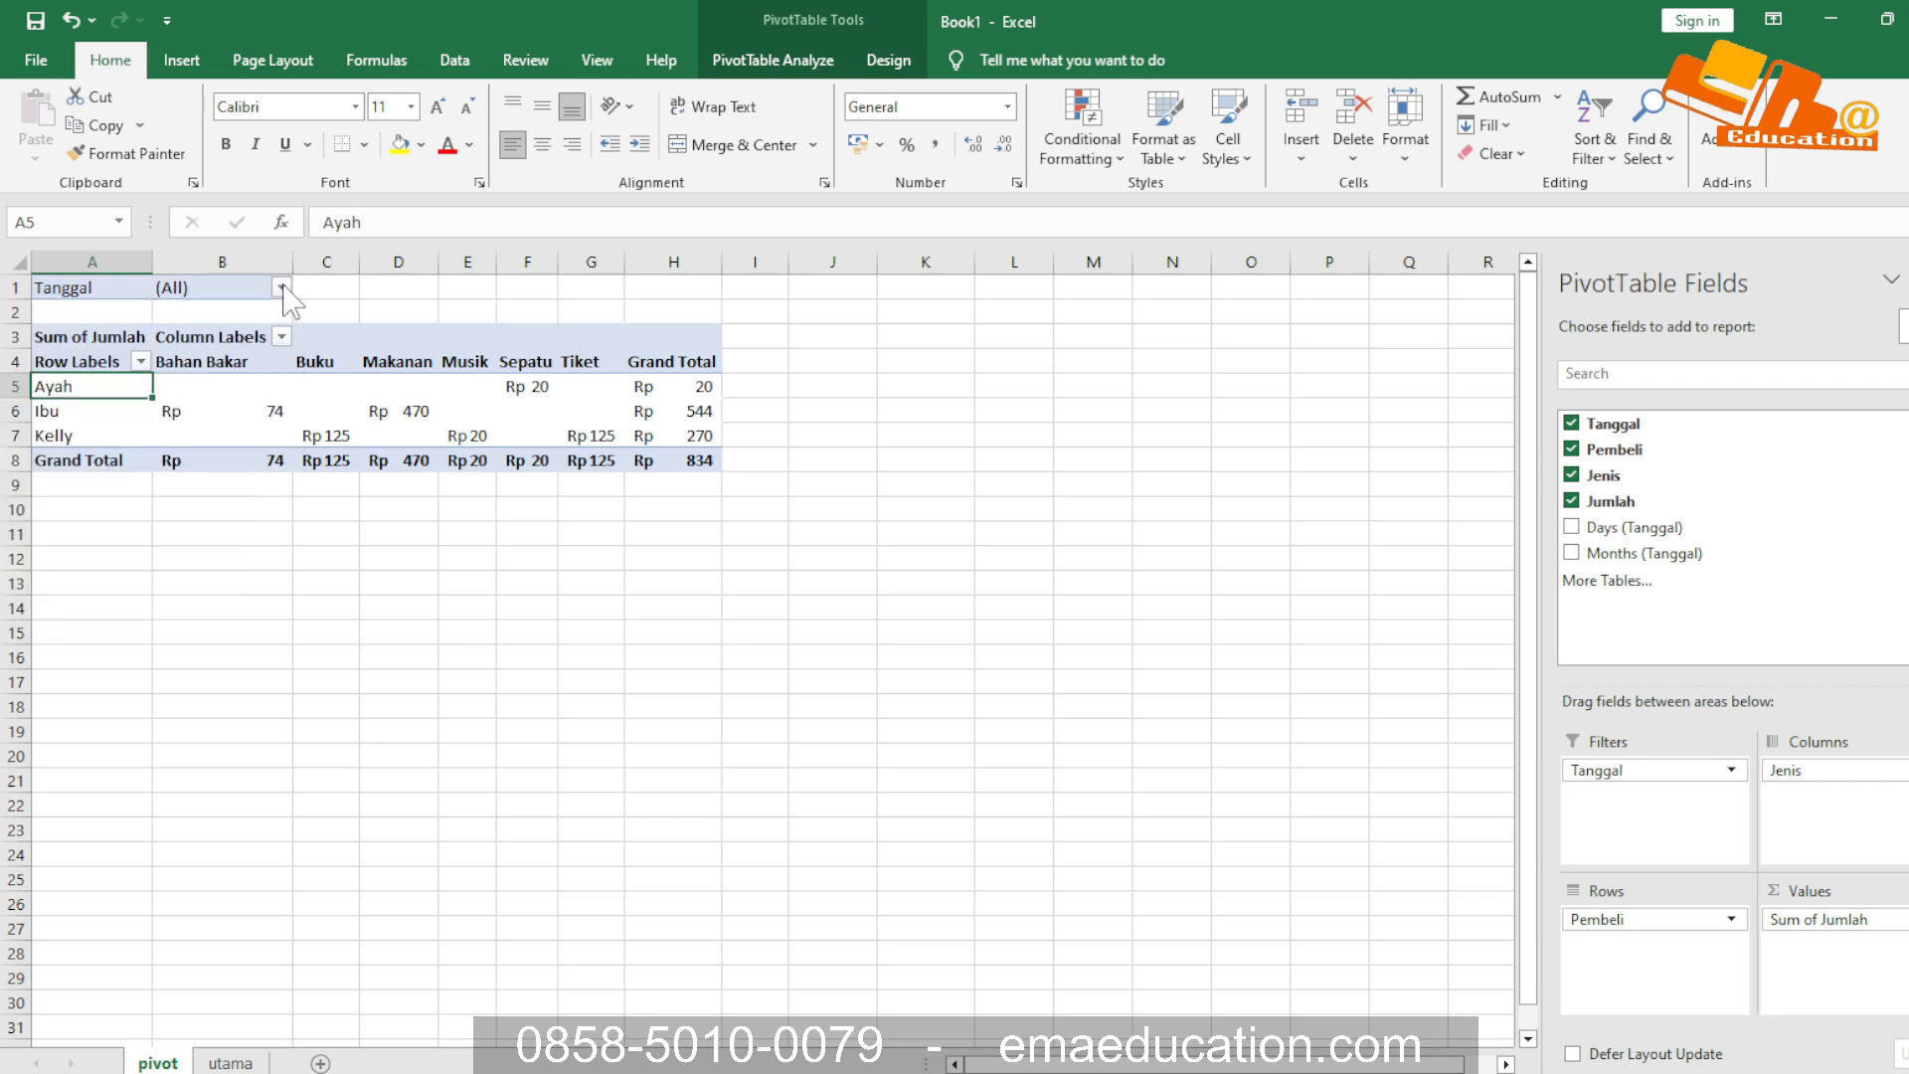
left_click(230, 1063)
left_click(60, 291)
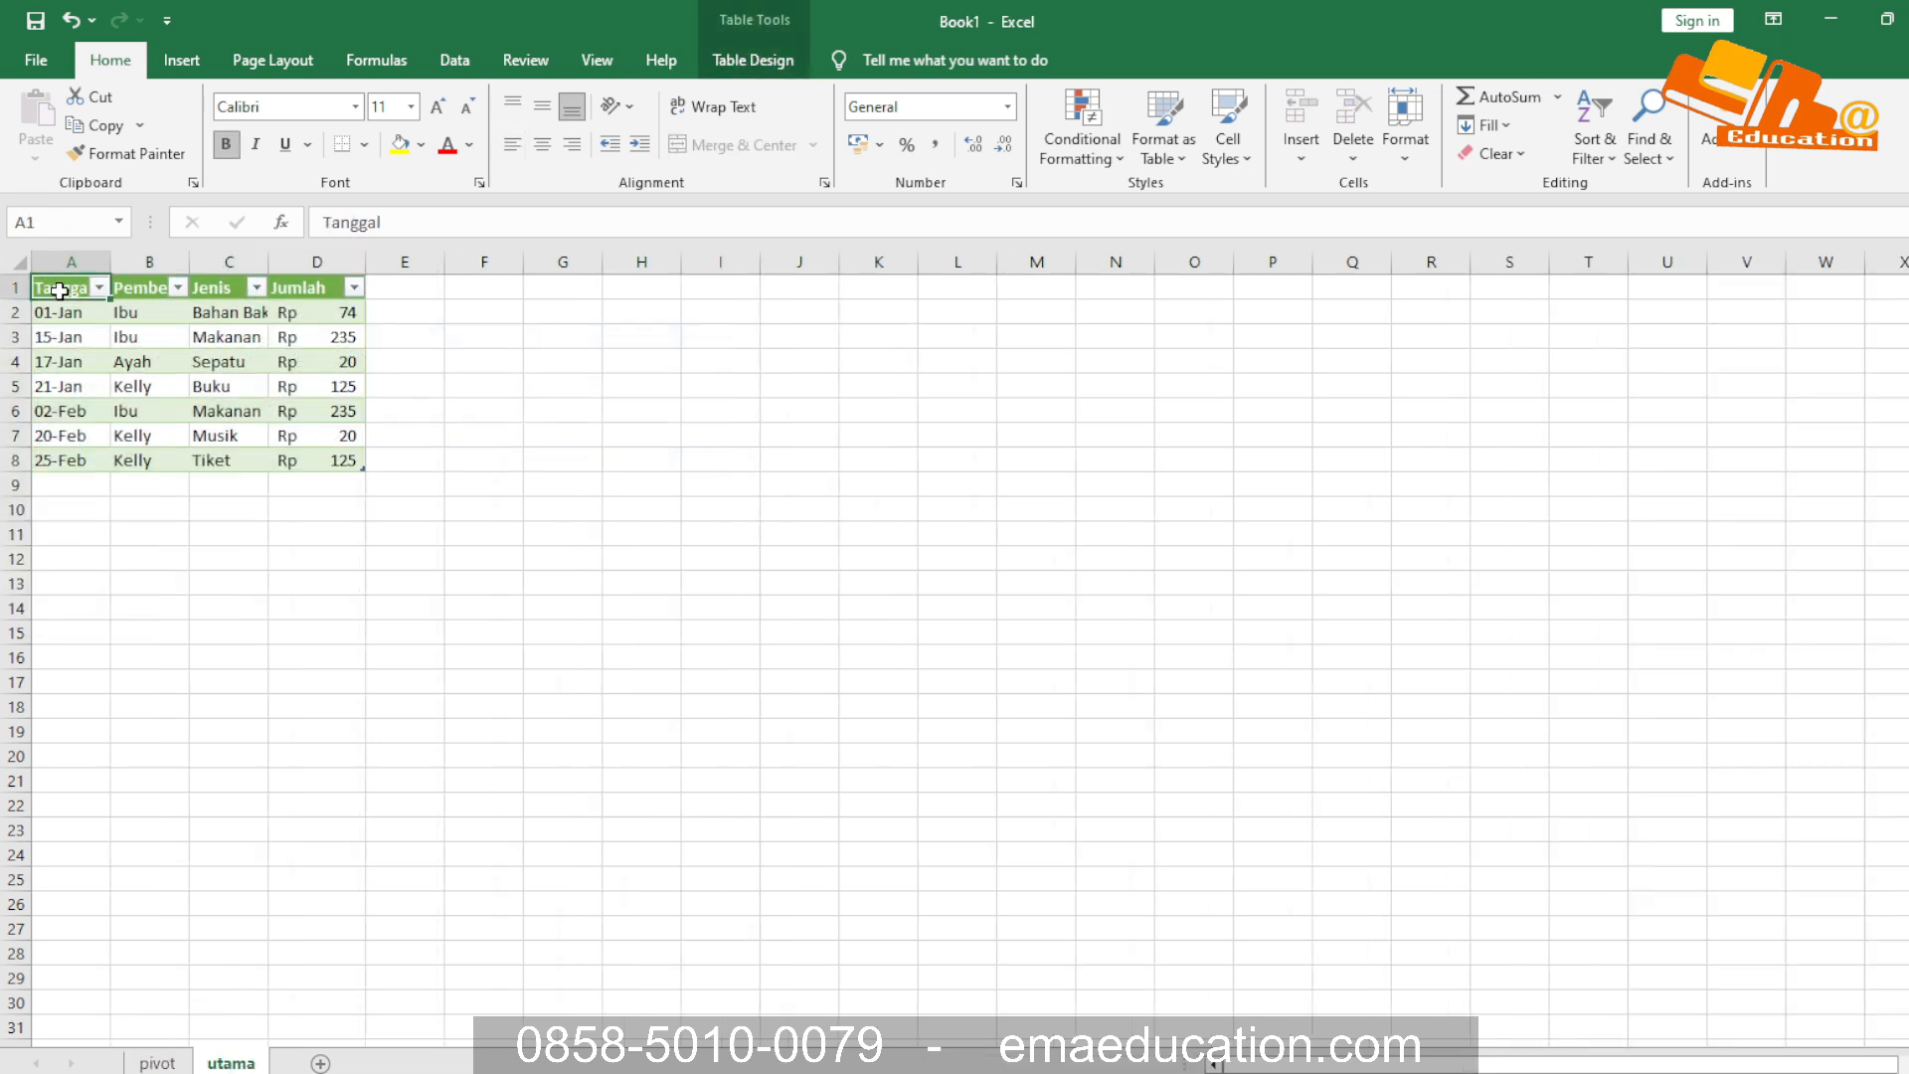
left_click(159, 1062)
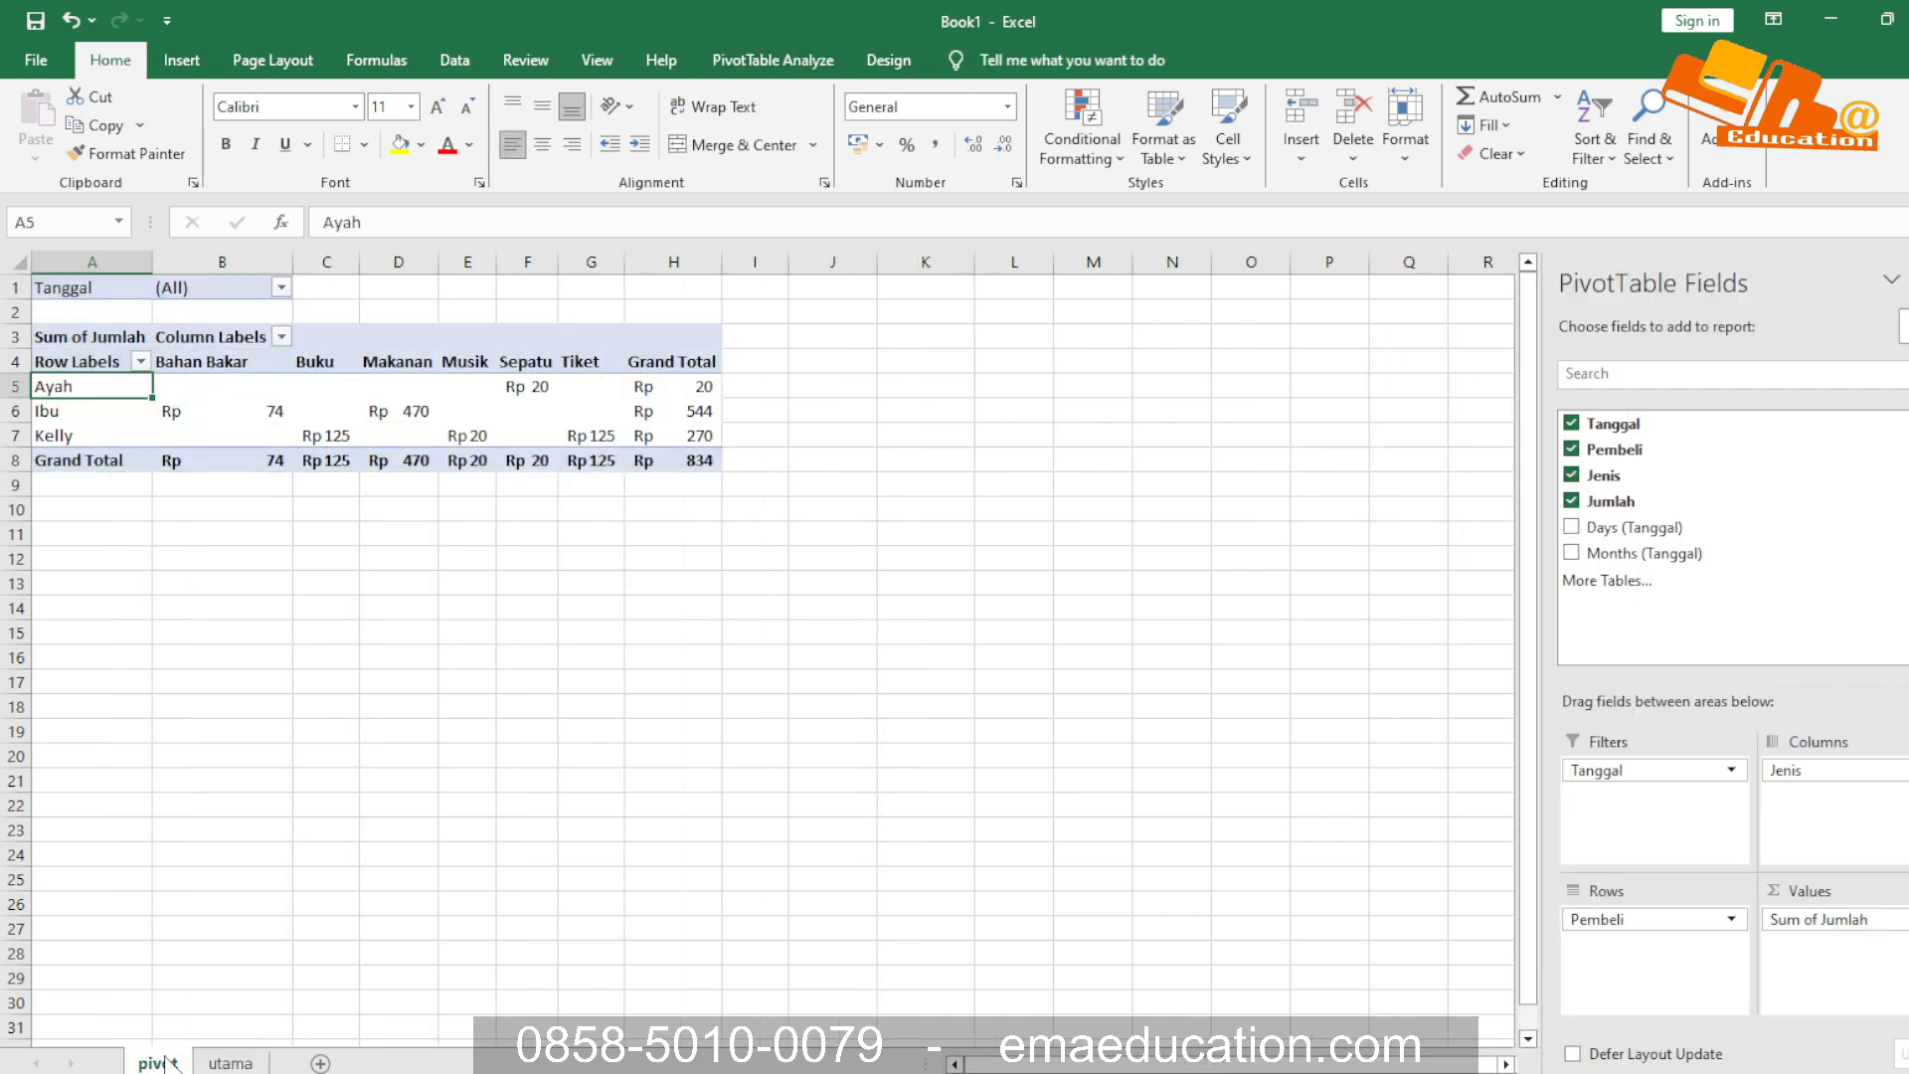
Filter the pivot sheet's PivotTable by the Tanggal date 17-Jan
left_click(282, 288)
left_click(63, 372)
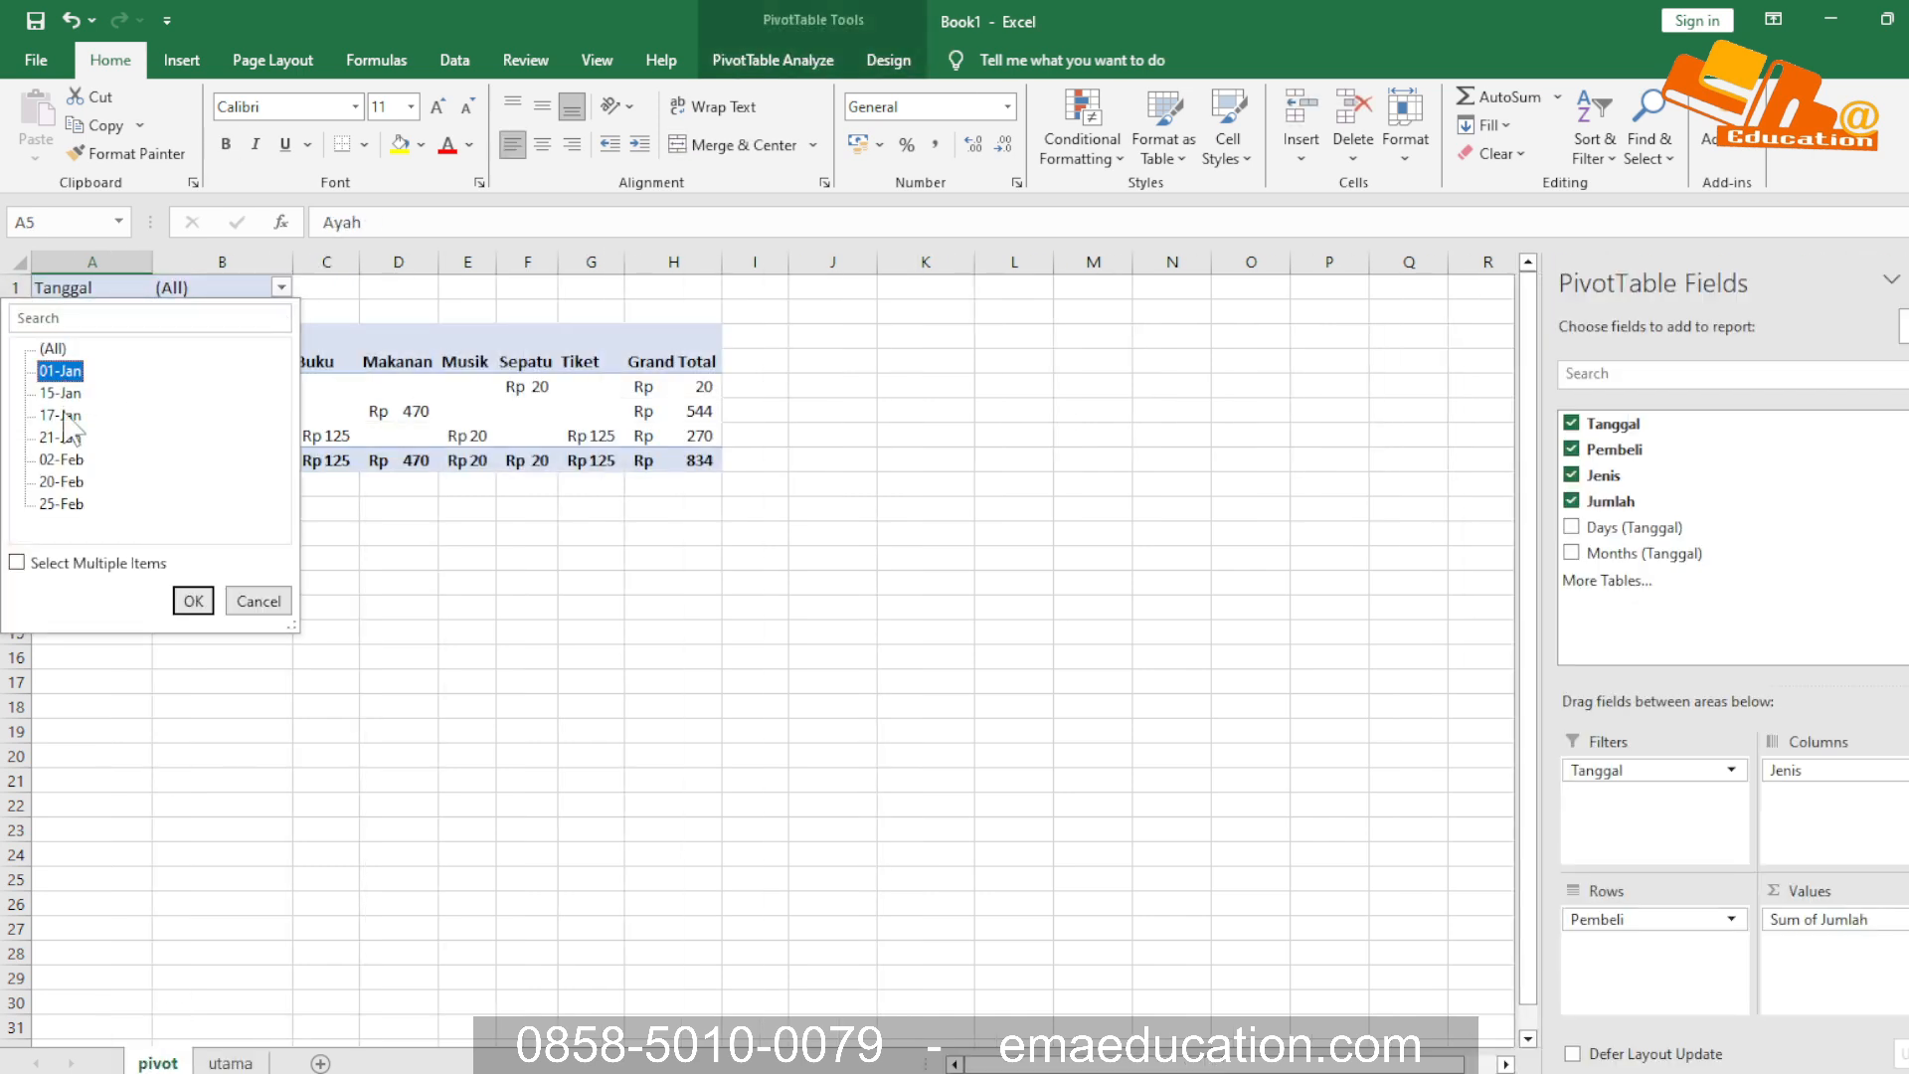
left_click(61, 415)
left_click(193, 600)
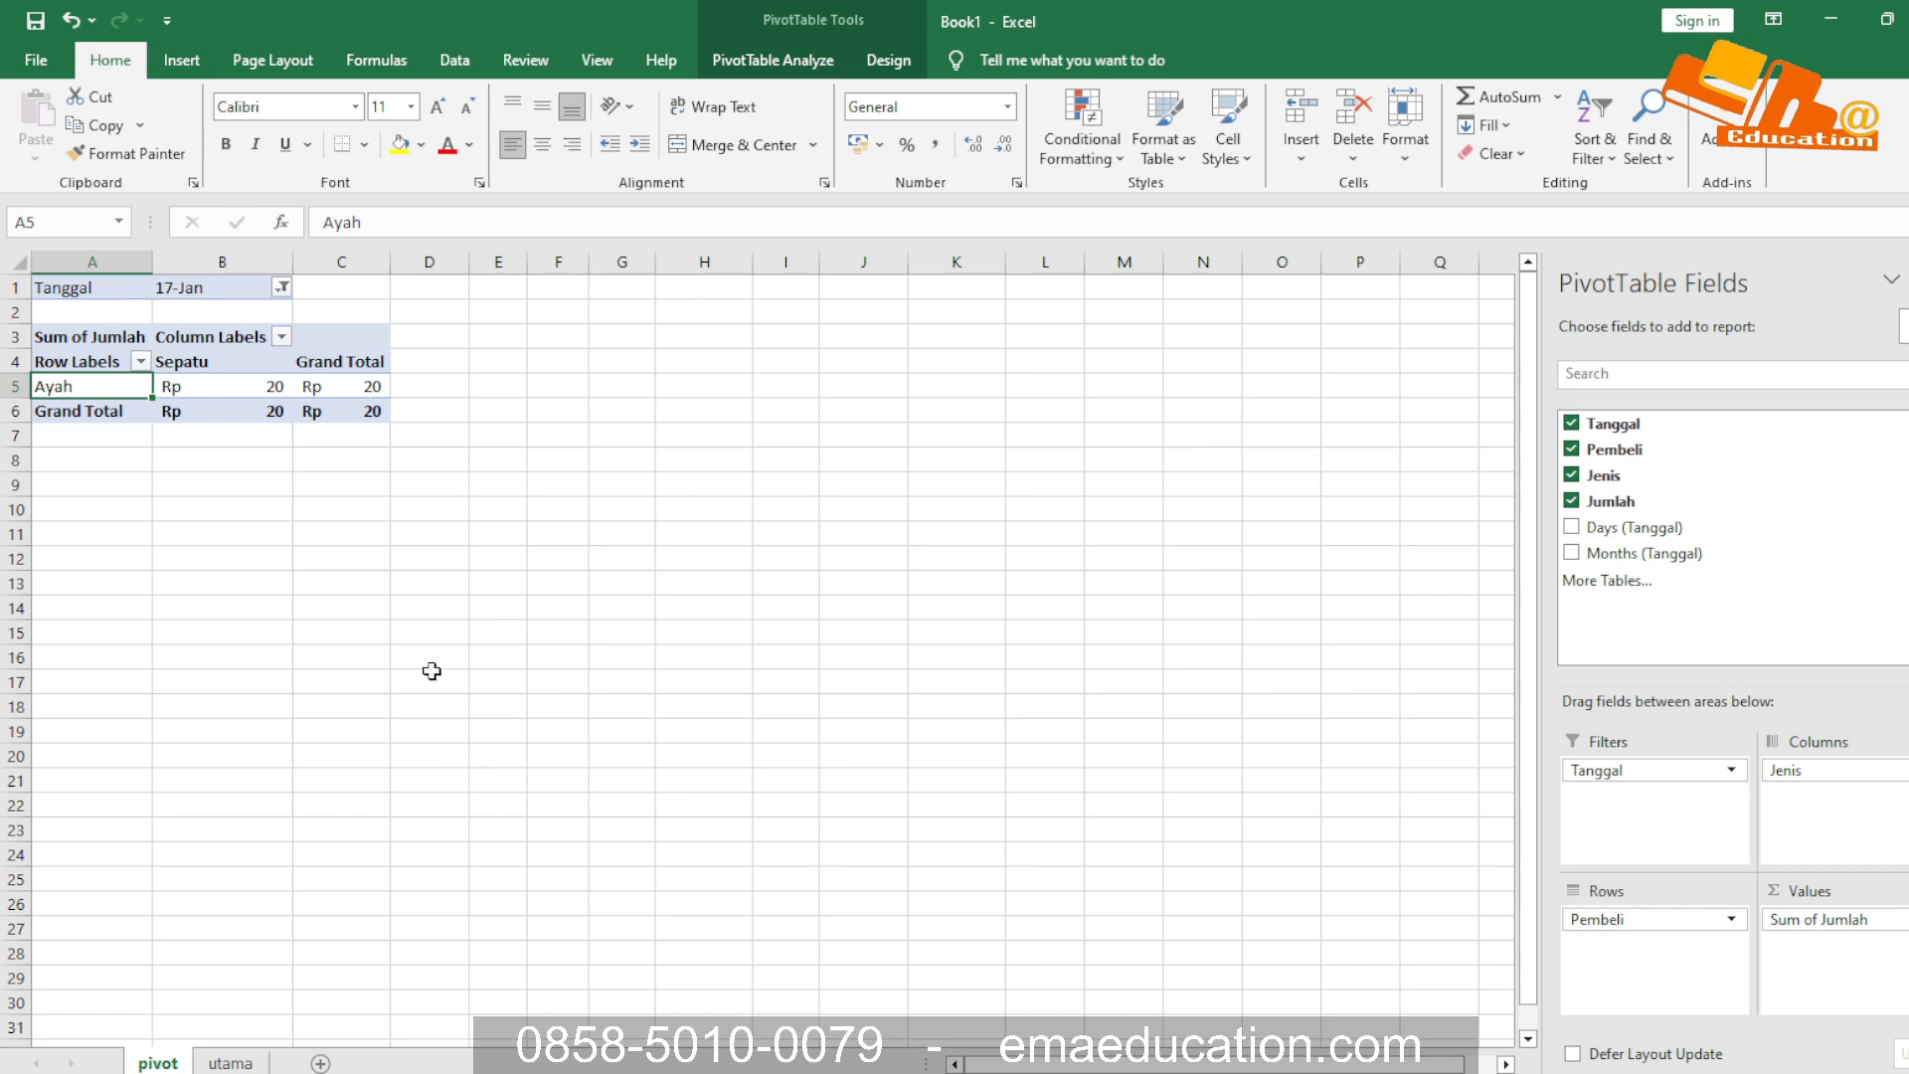
Switch to the tf164006471 workbook, advance to lesson sheet 9, and examine the Pembeli PivotTable example with its filter list
key("alt+Tab")
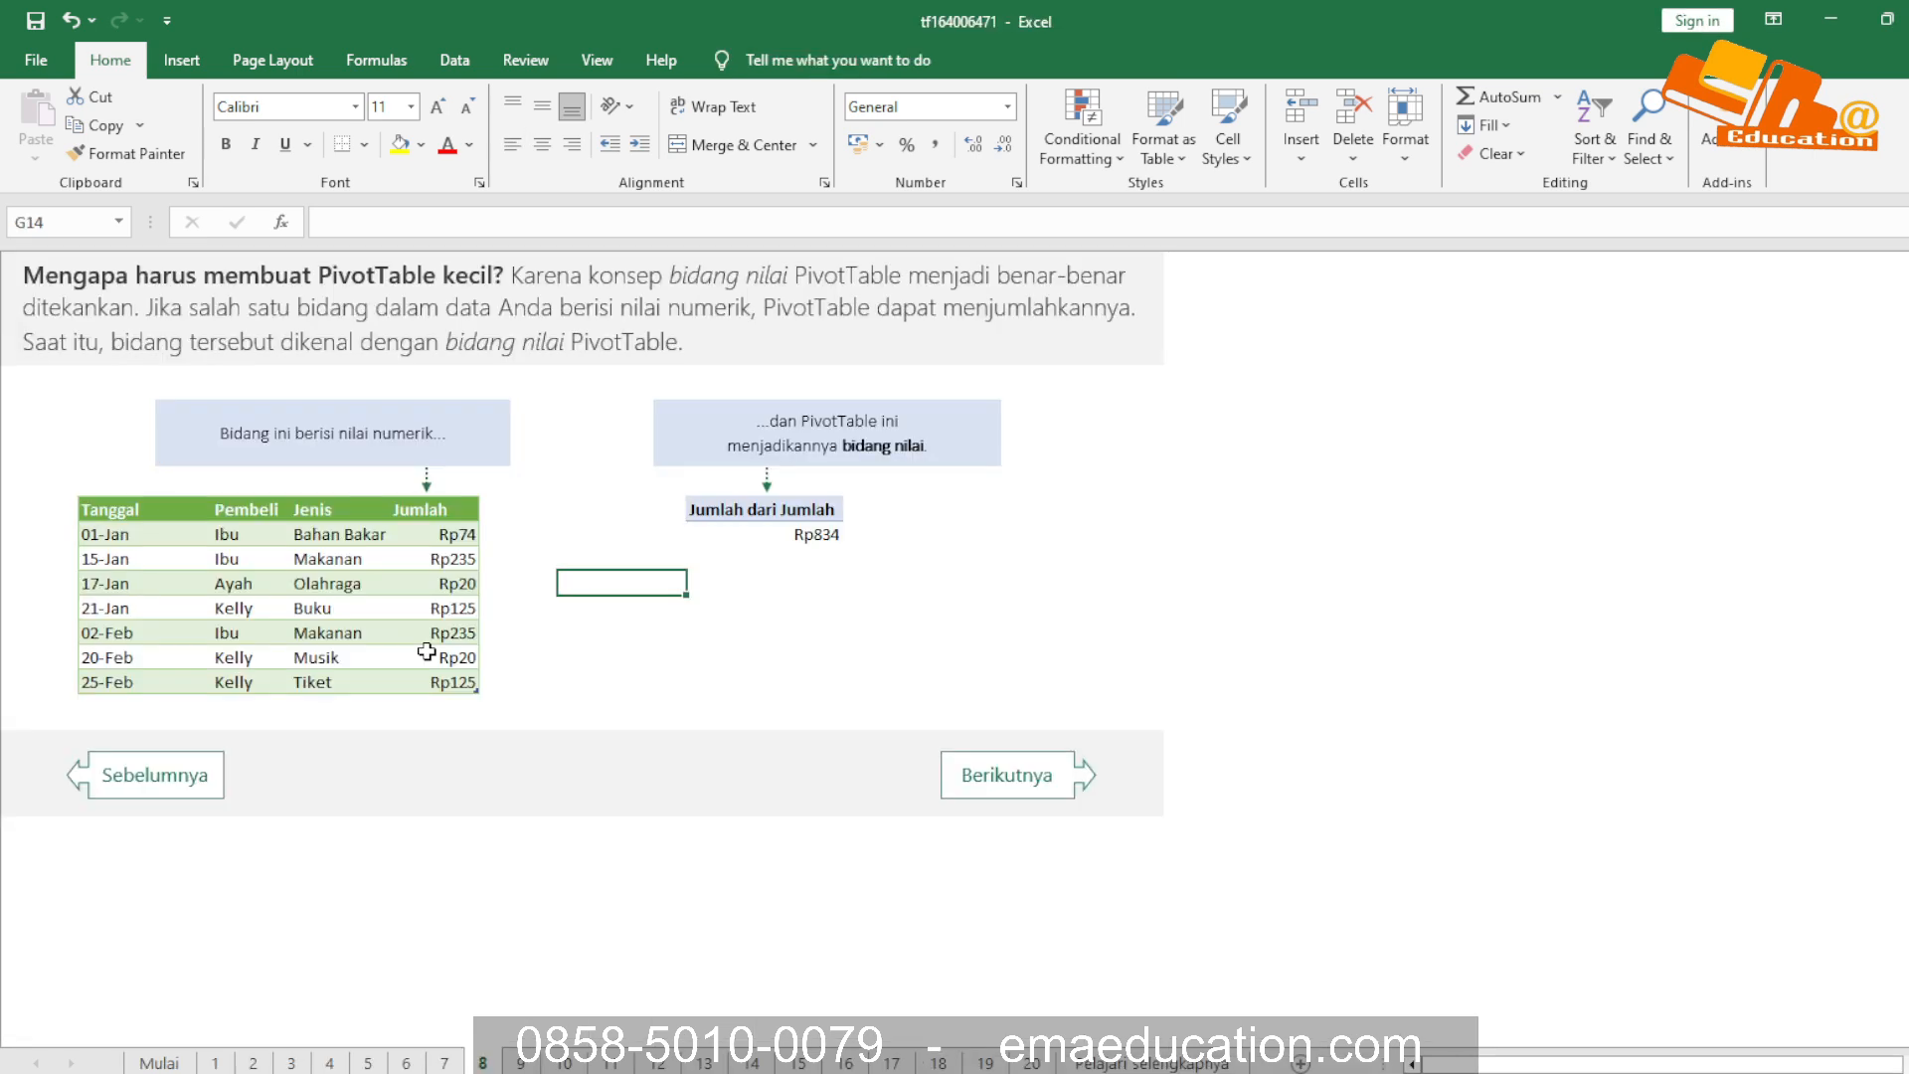
left_click(563, 628)
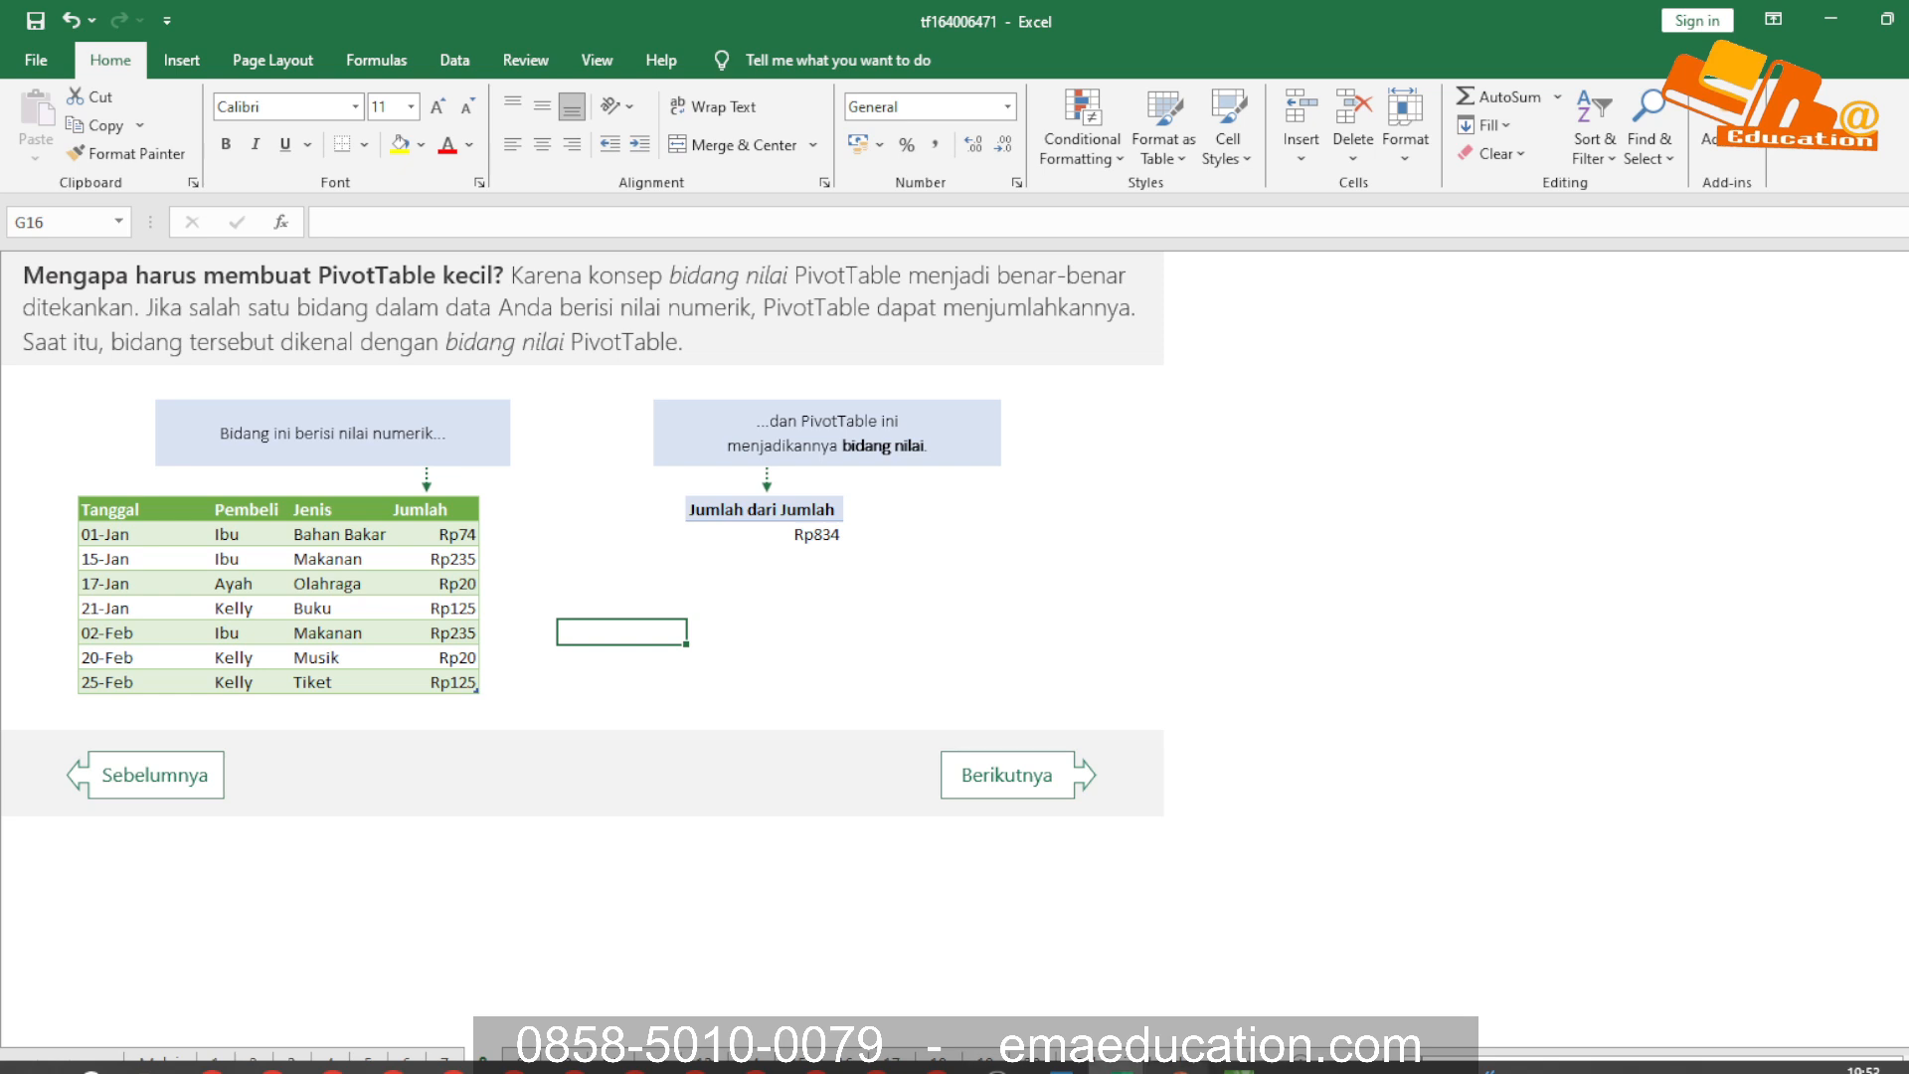
left_click(998, 1068)
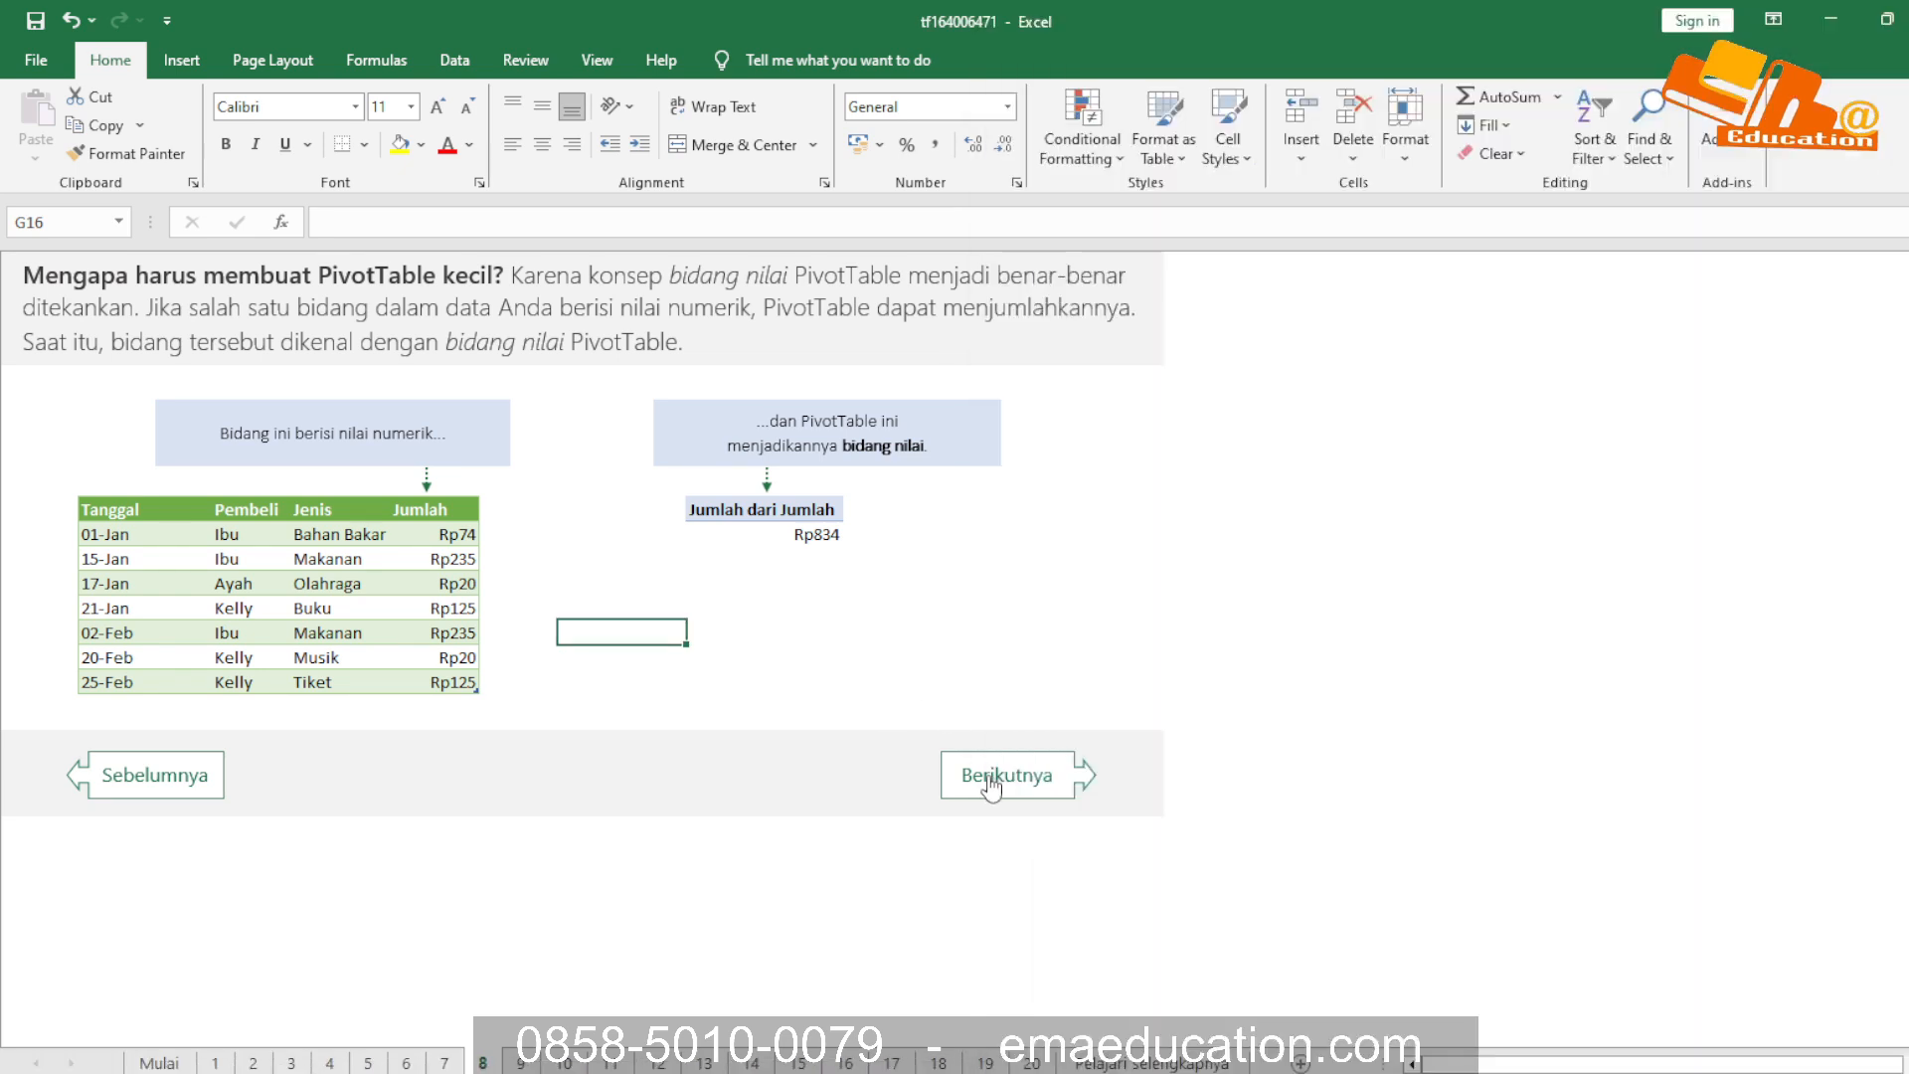
left_click(1009, 775)
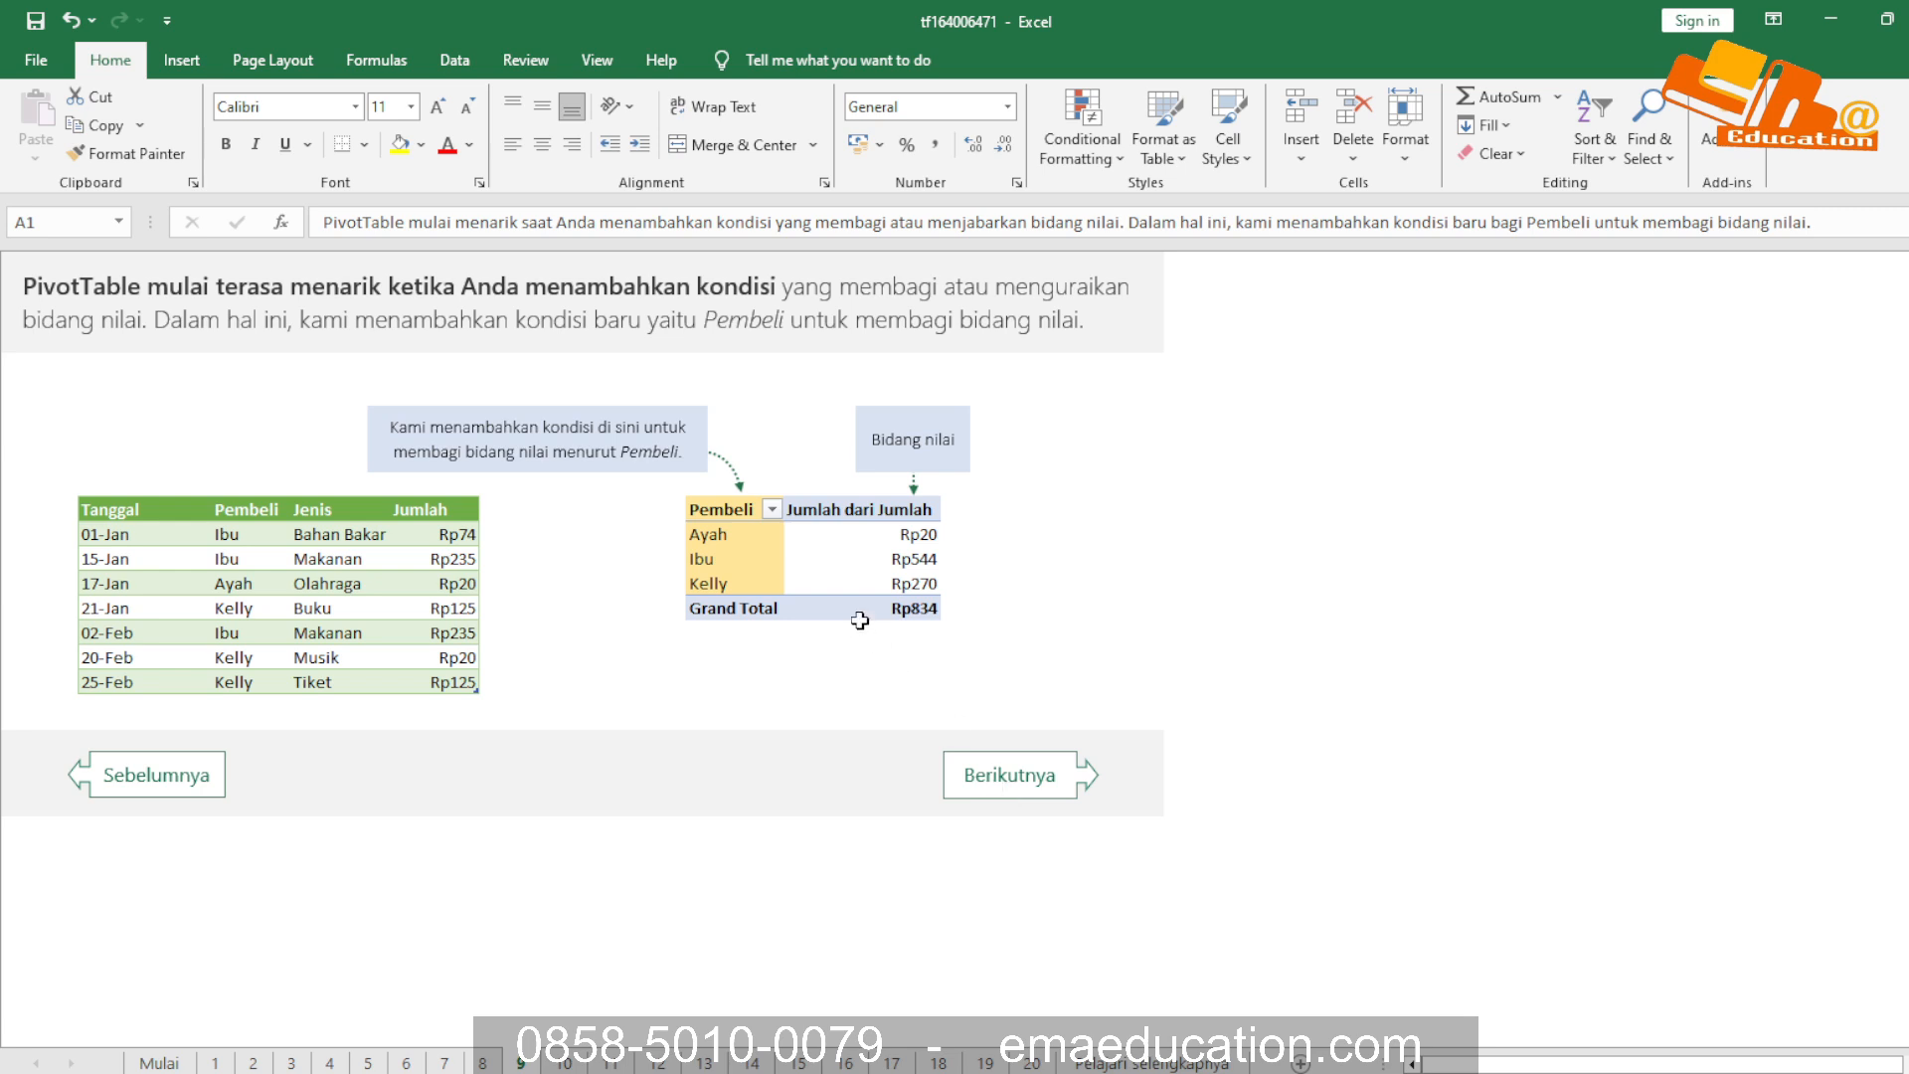
left_click(872, 554)
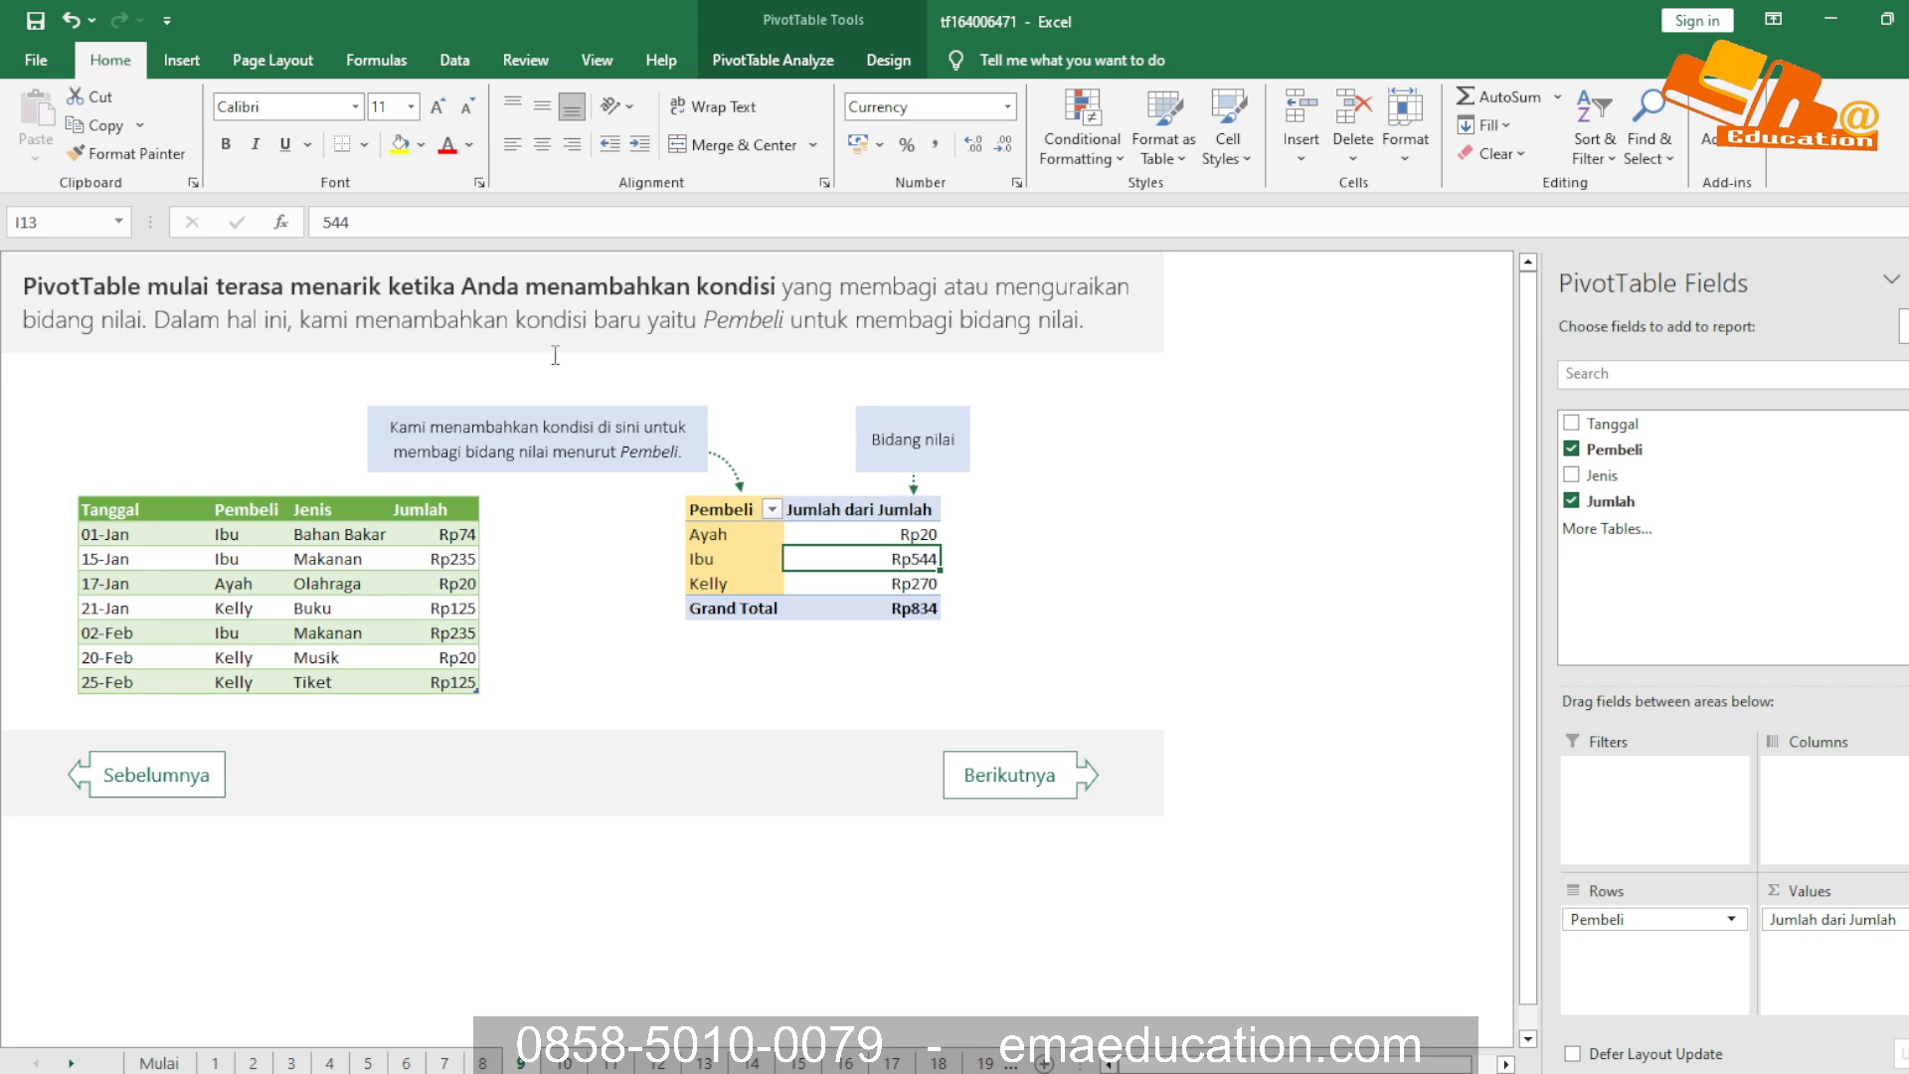
left_click(865, 316)
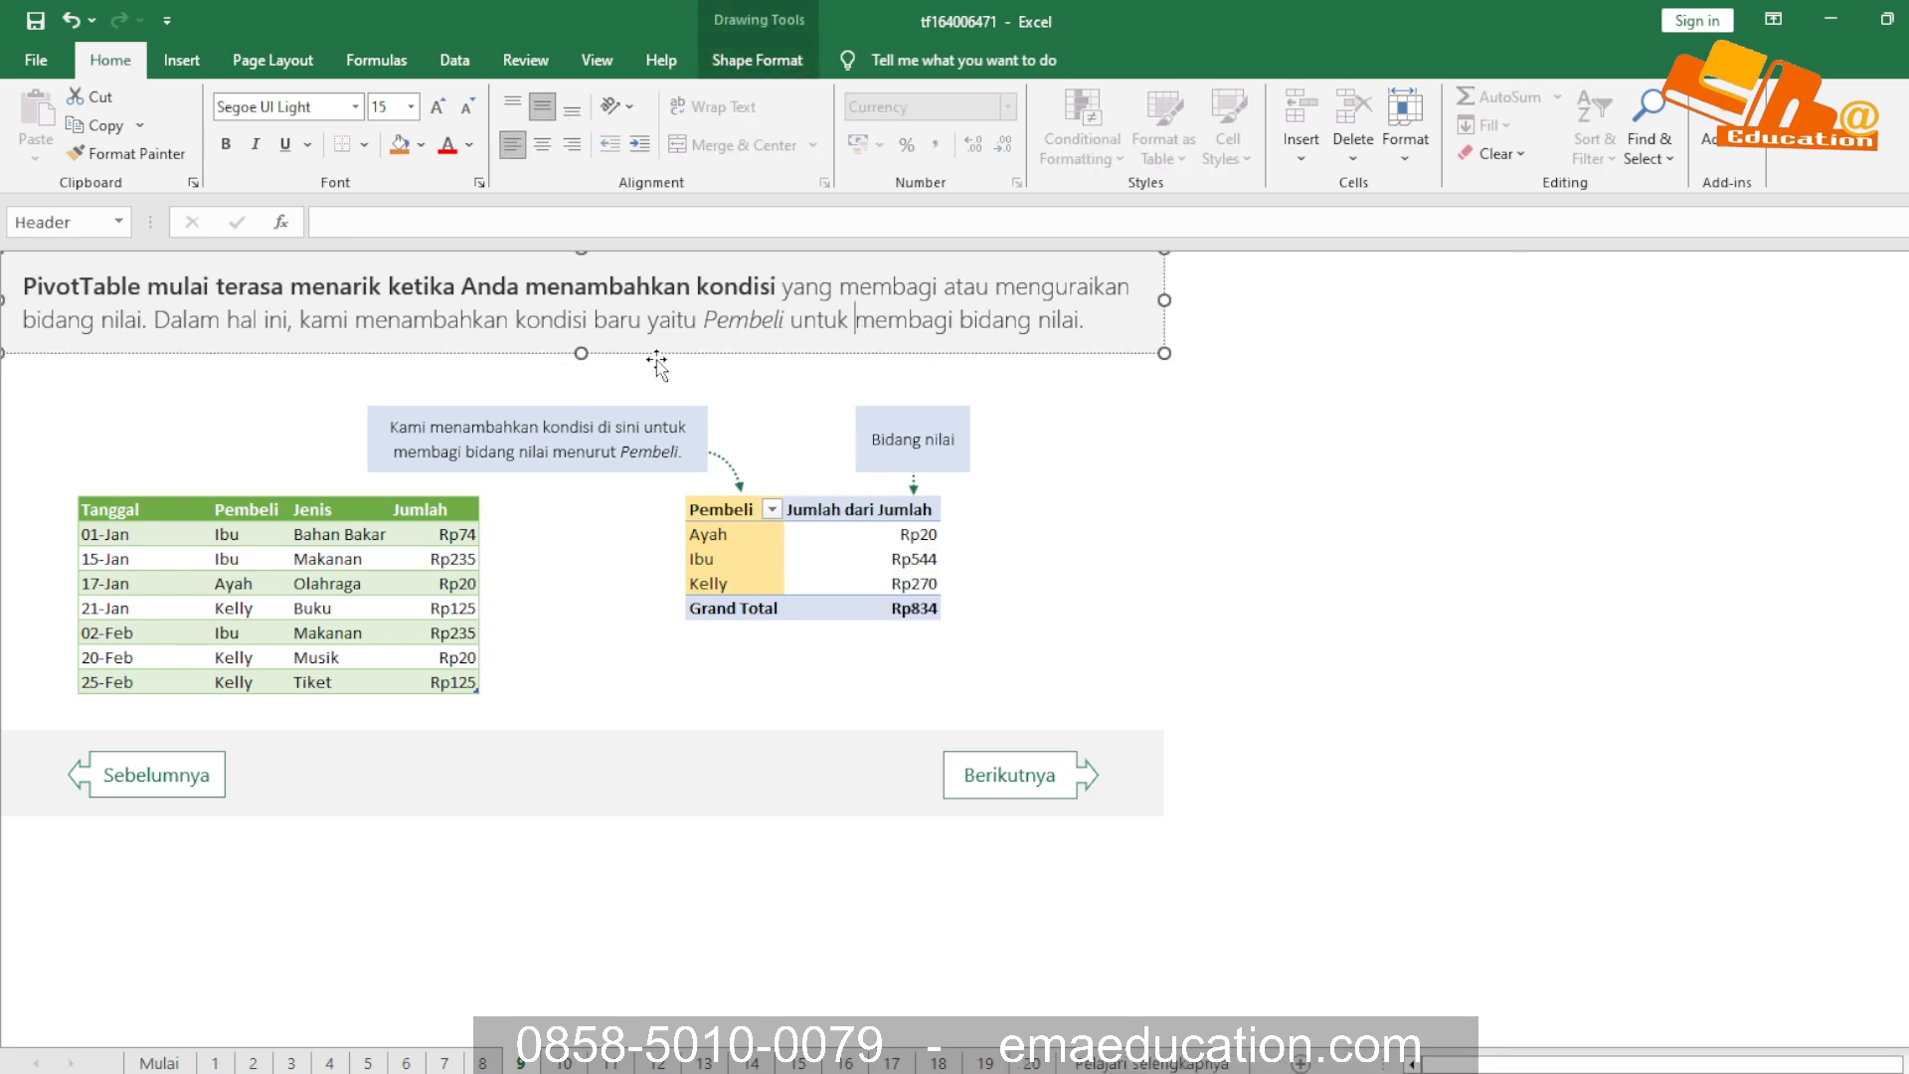
left_click(458, 429)
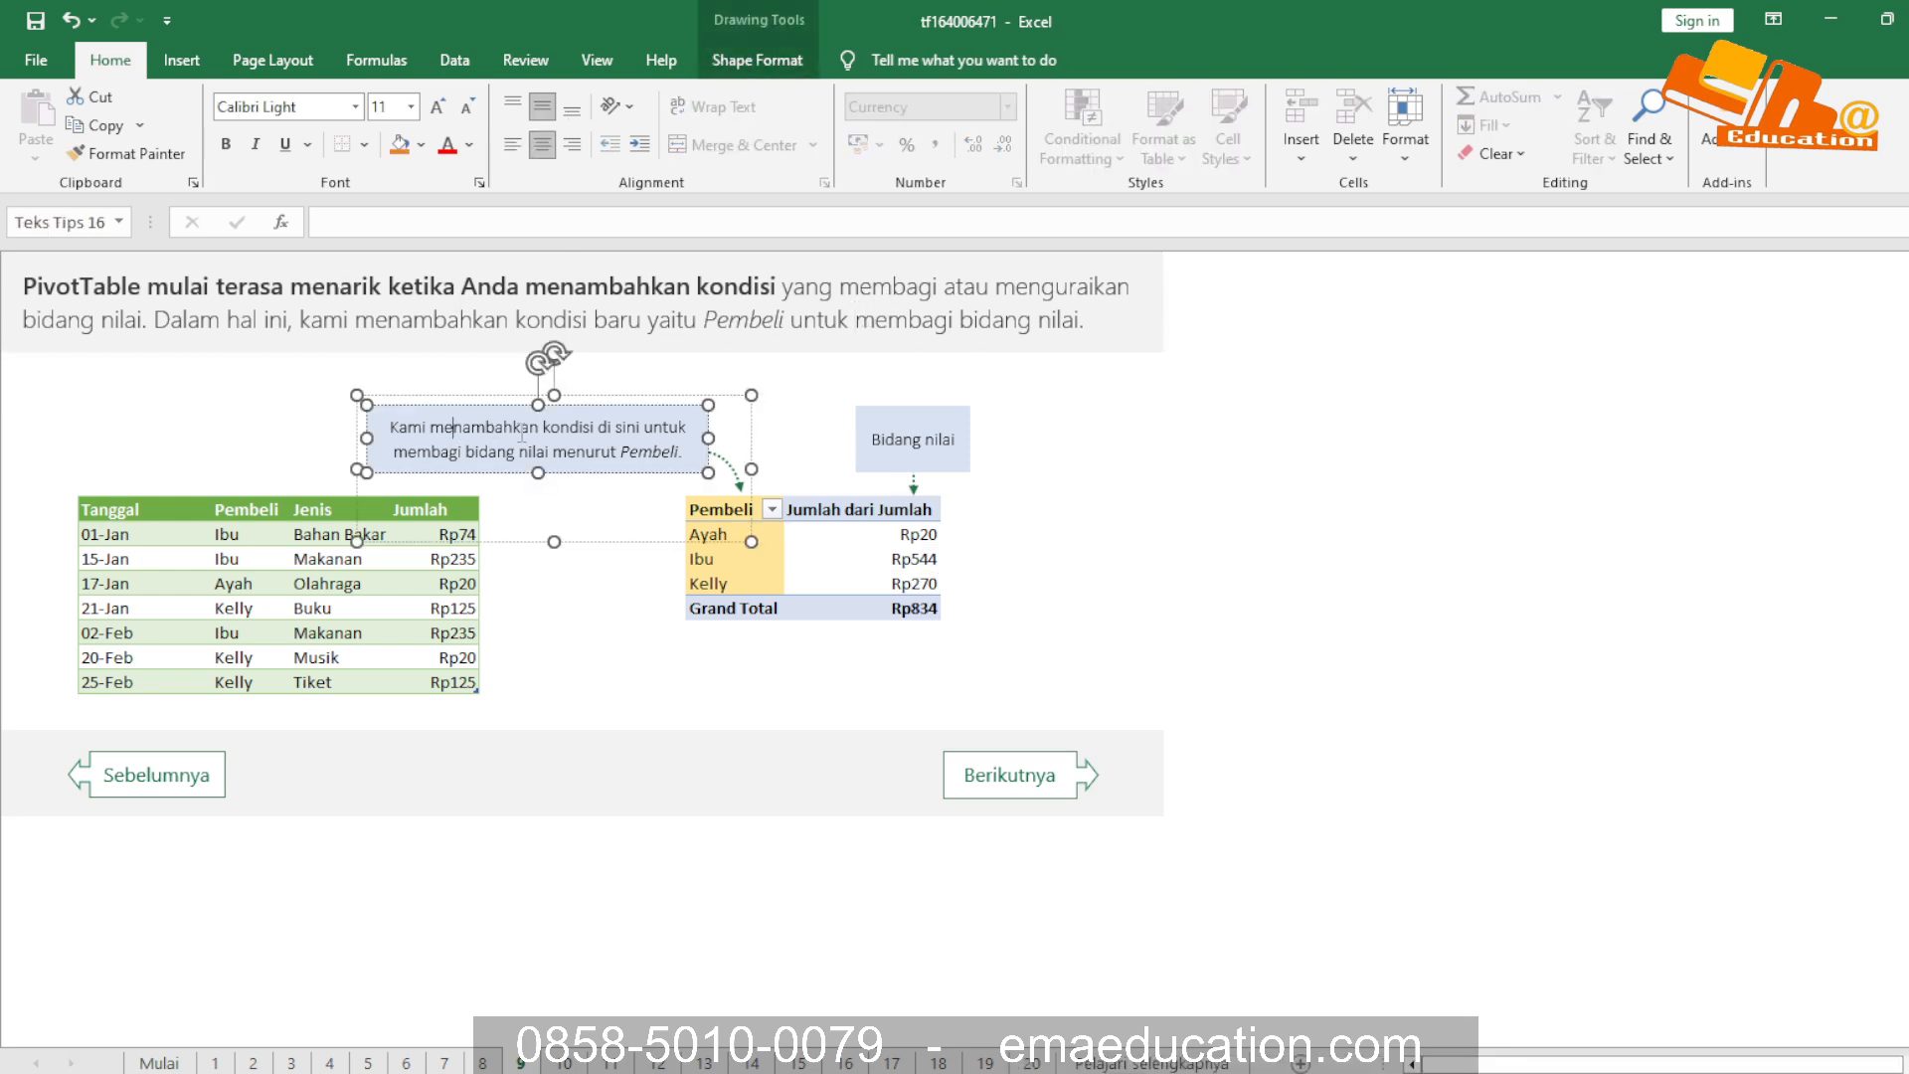
left_click(772, 510)
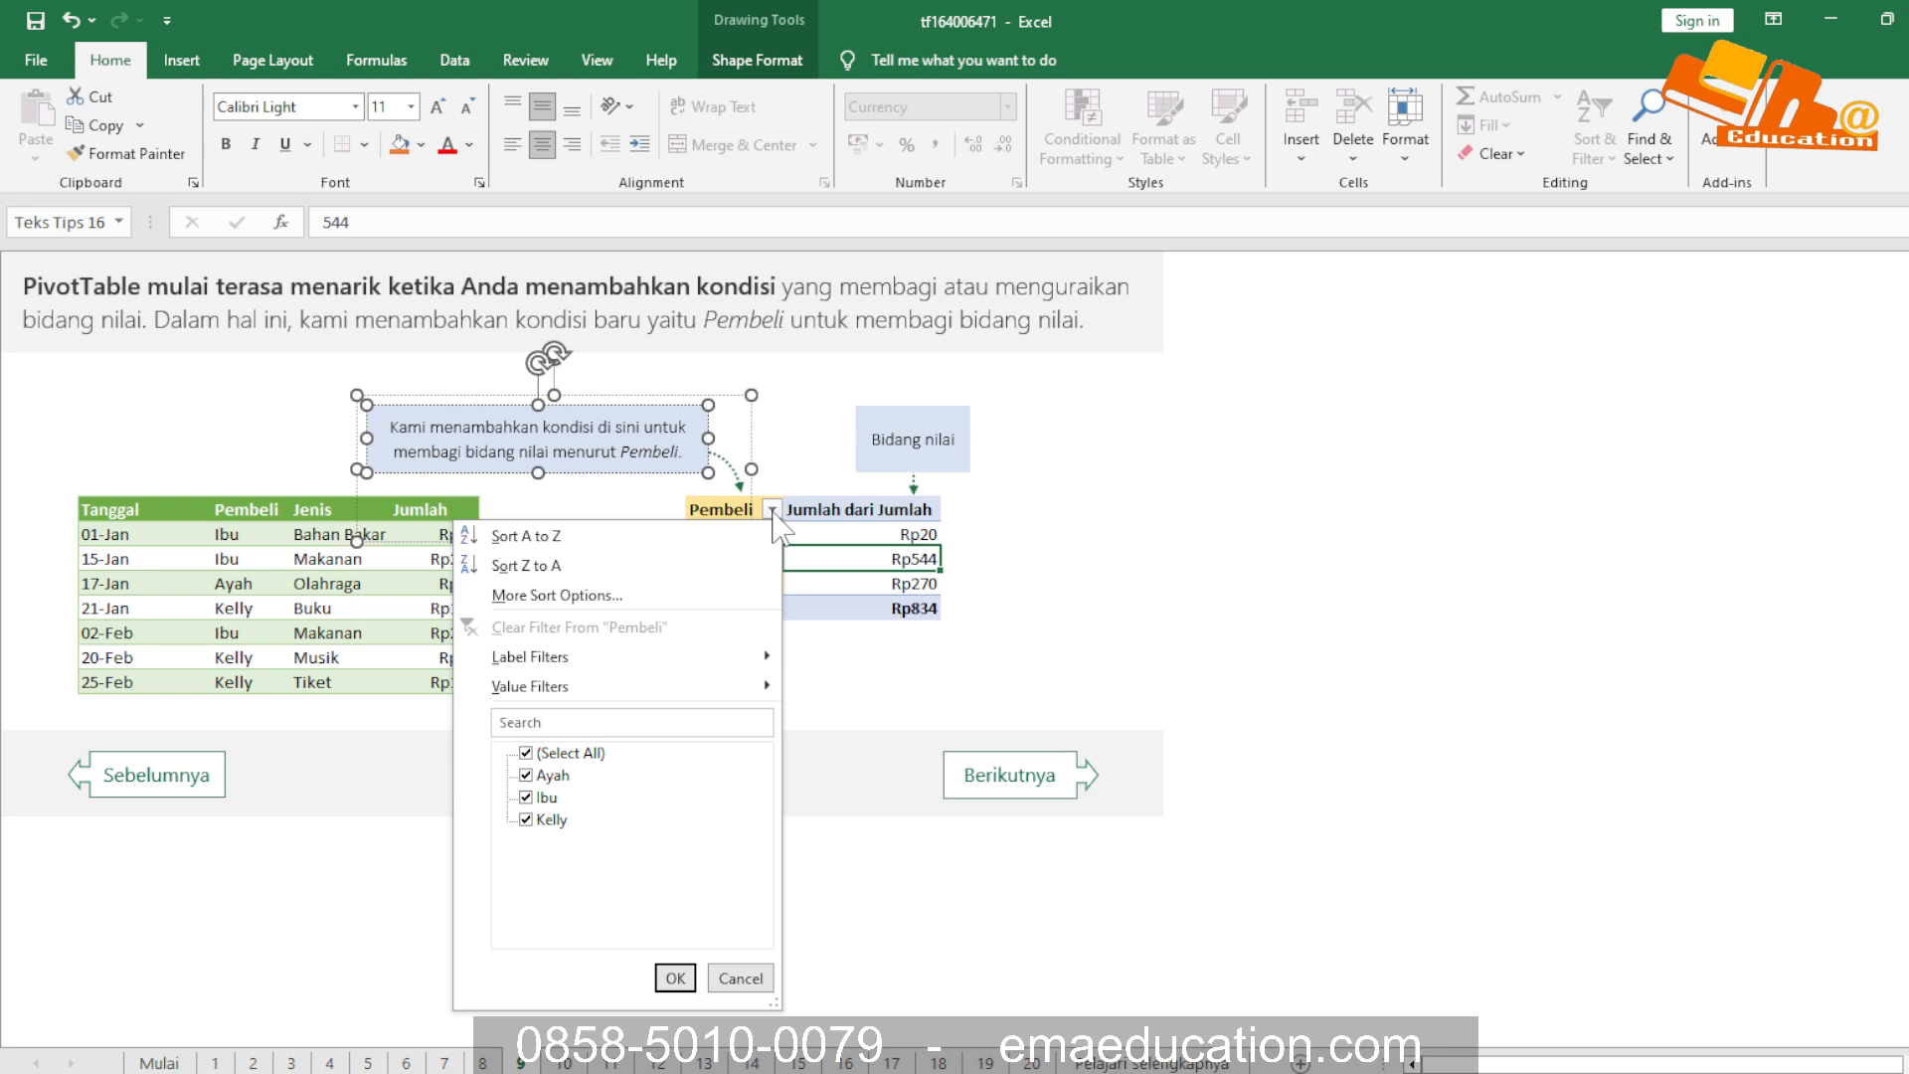
left_click(772, 511)
left_click(773, 512)
left_click(772, 512)
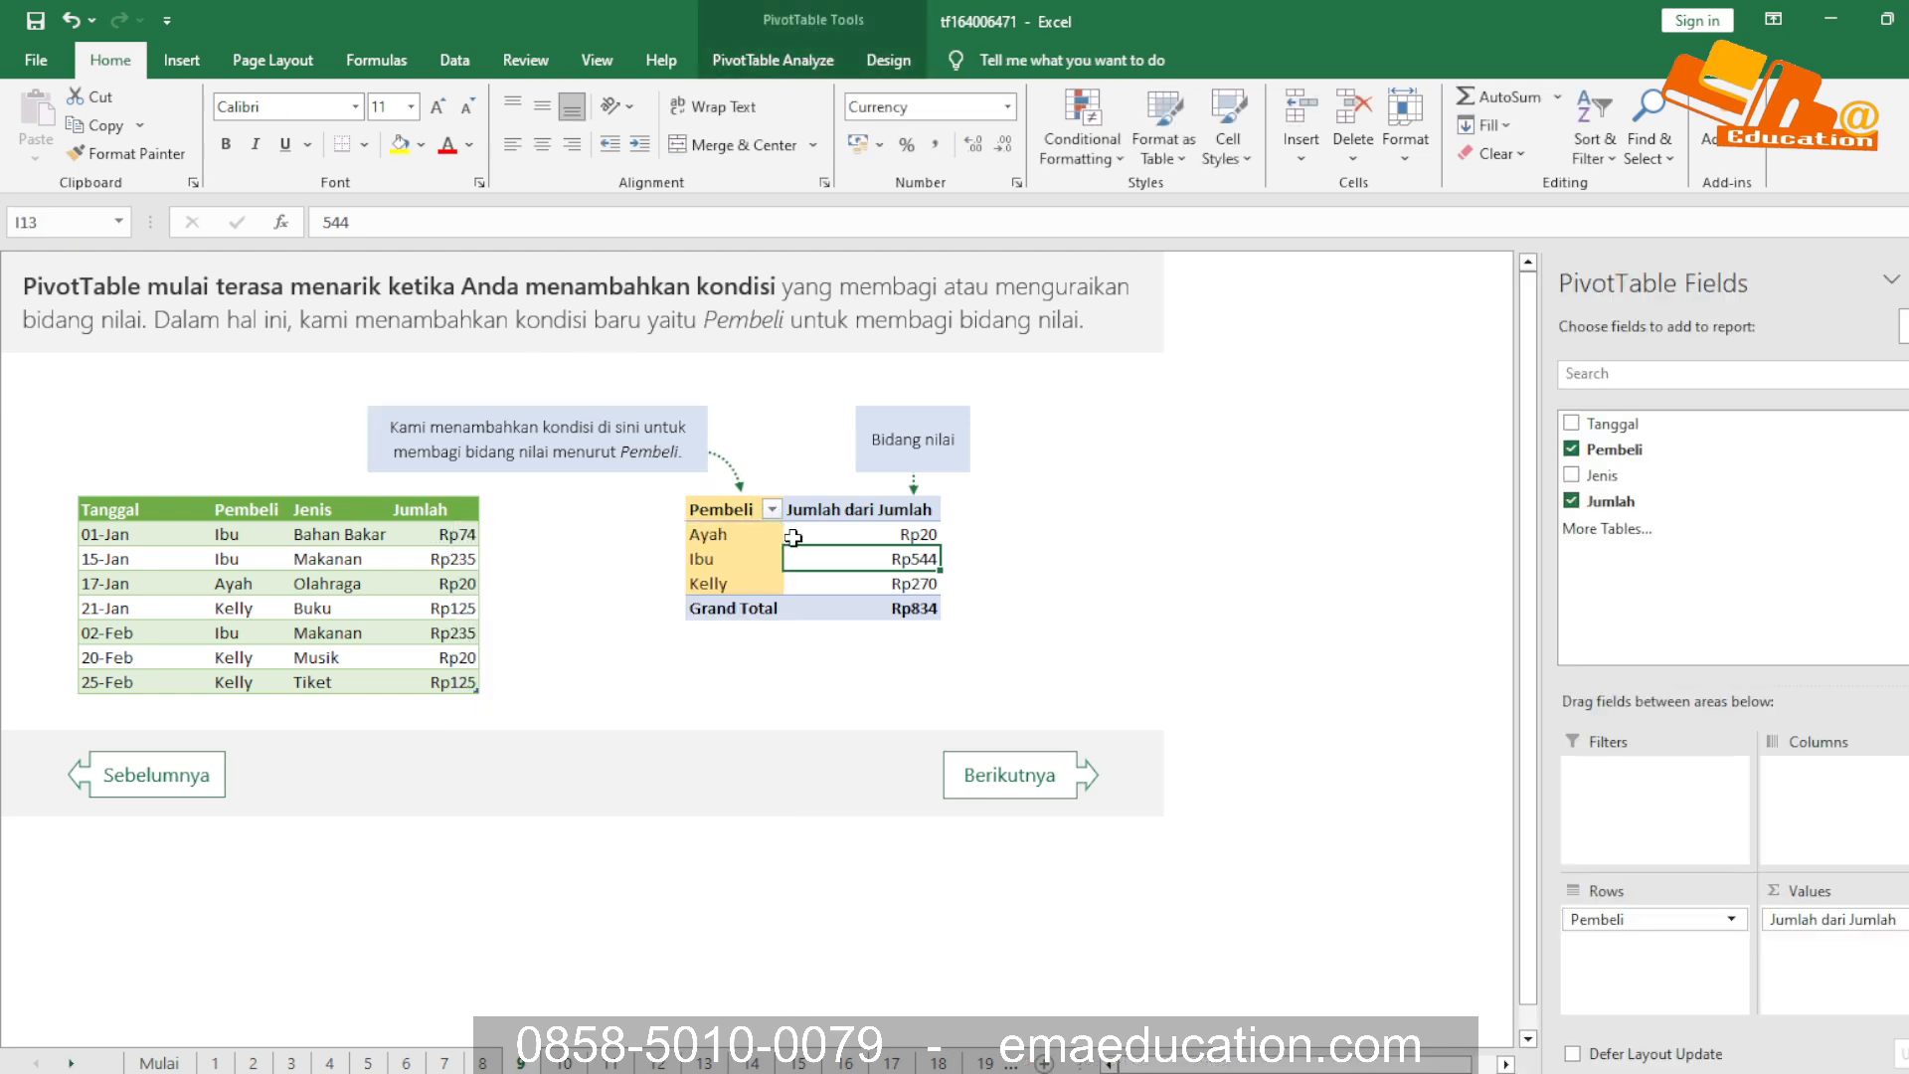
Advance through the lessons to the MARI KITA TINJAU review on sheet 12 and examine its source table and callouts
left_click(1009, 782)
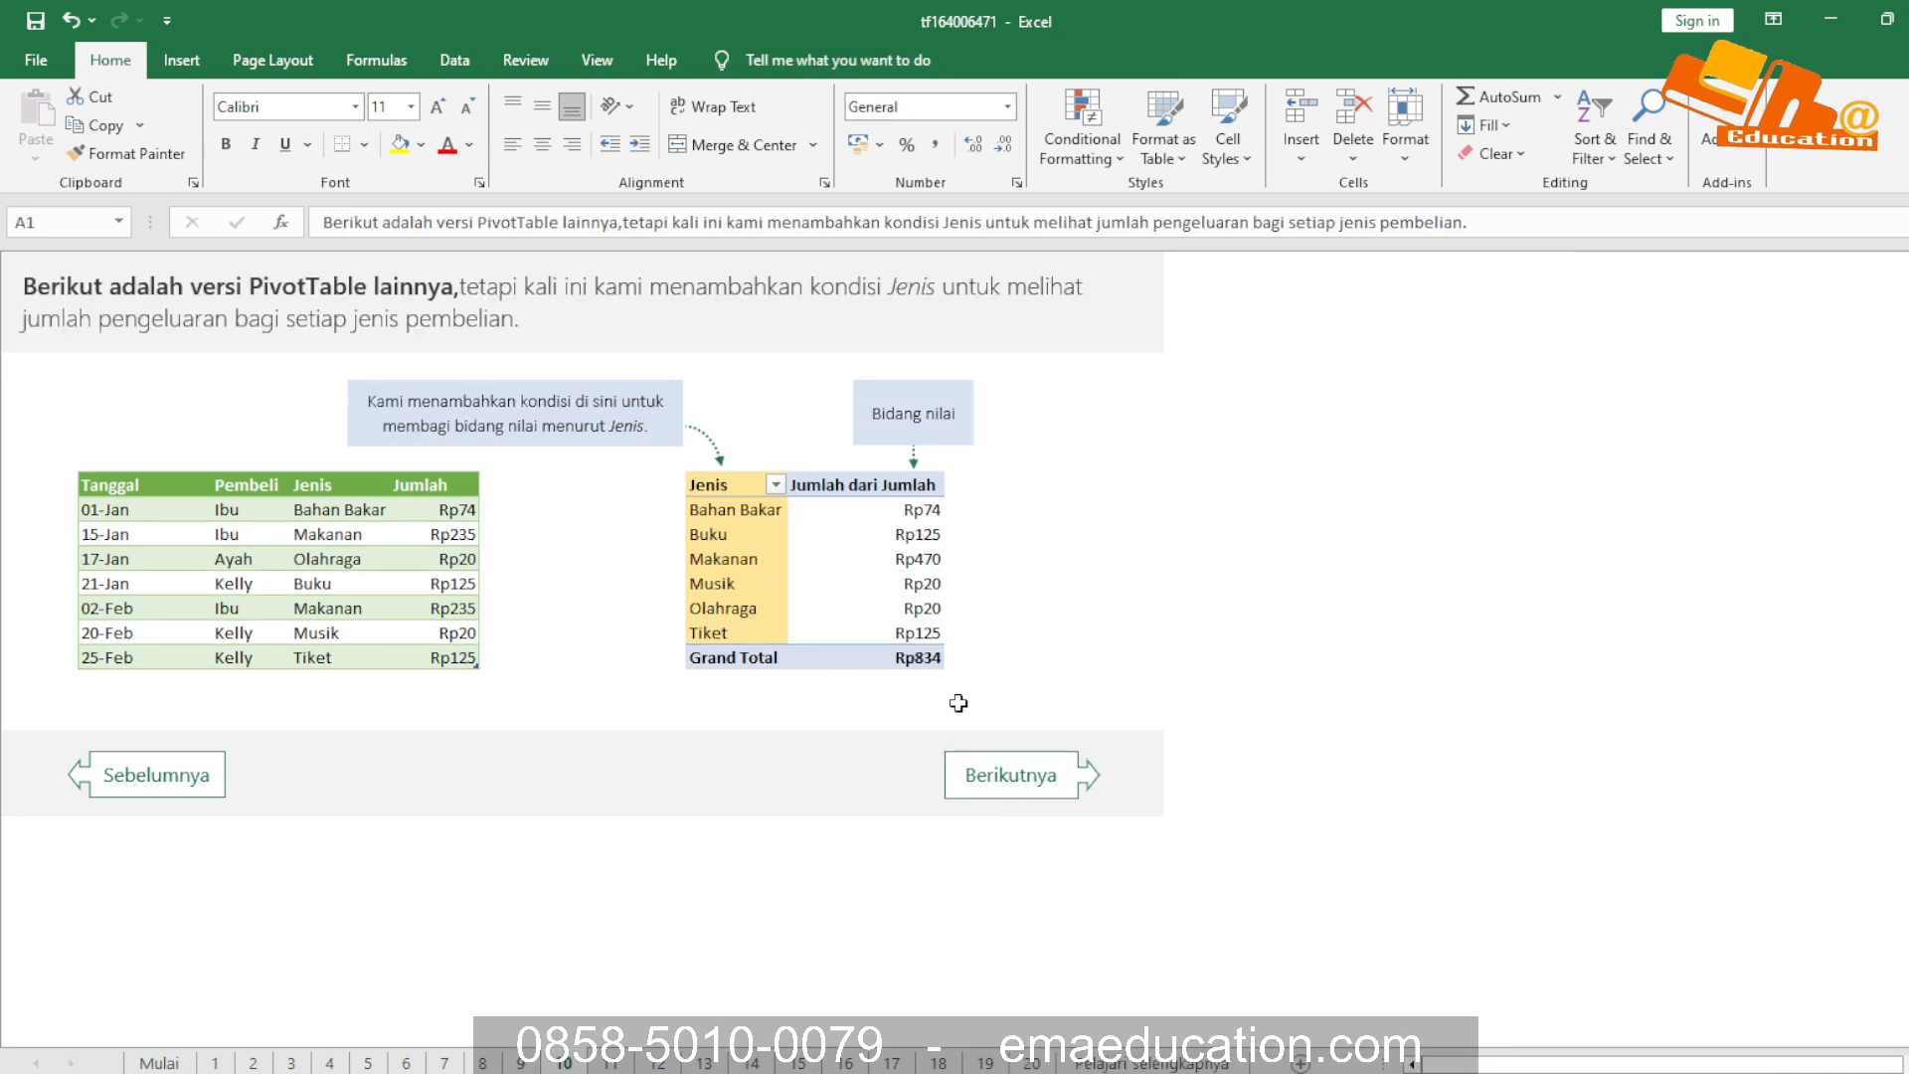
left_click(1032, 786)
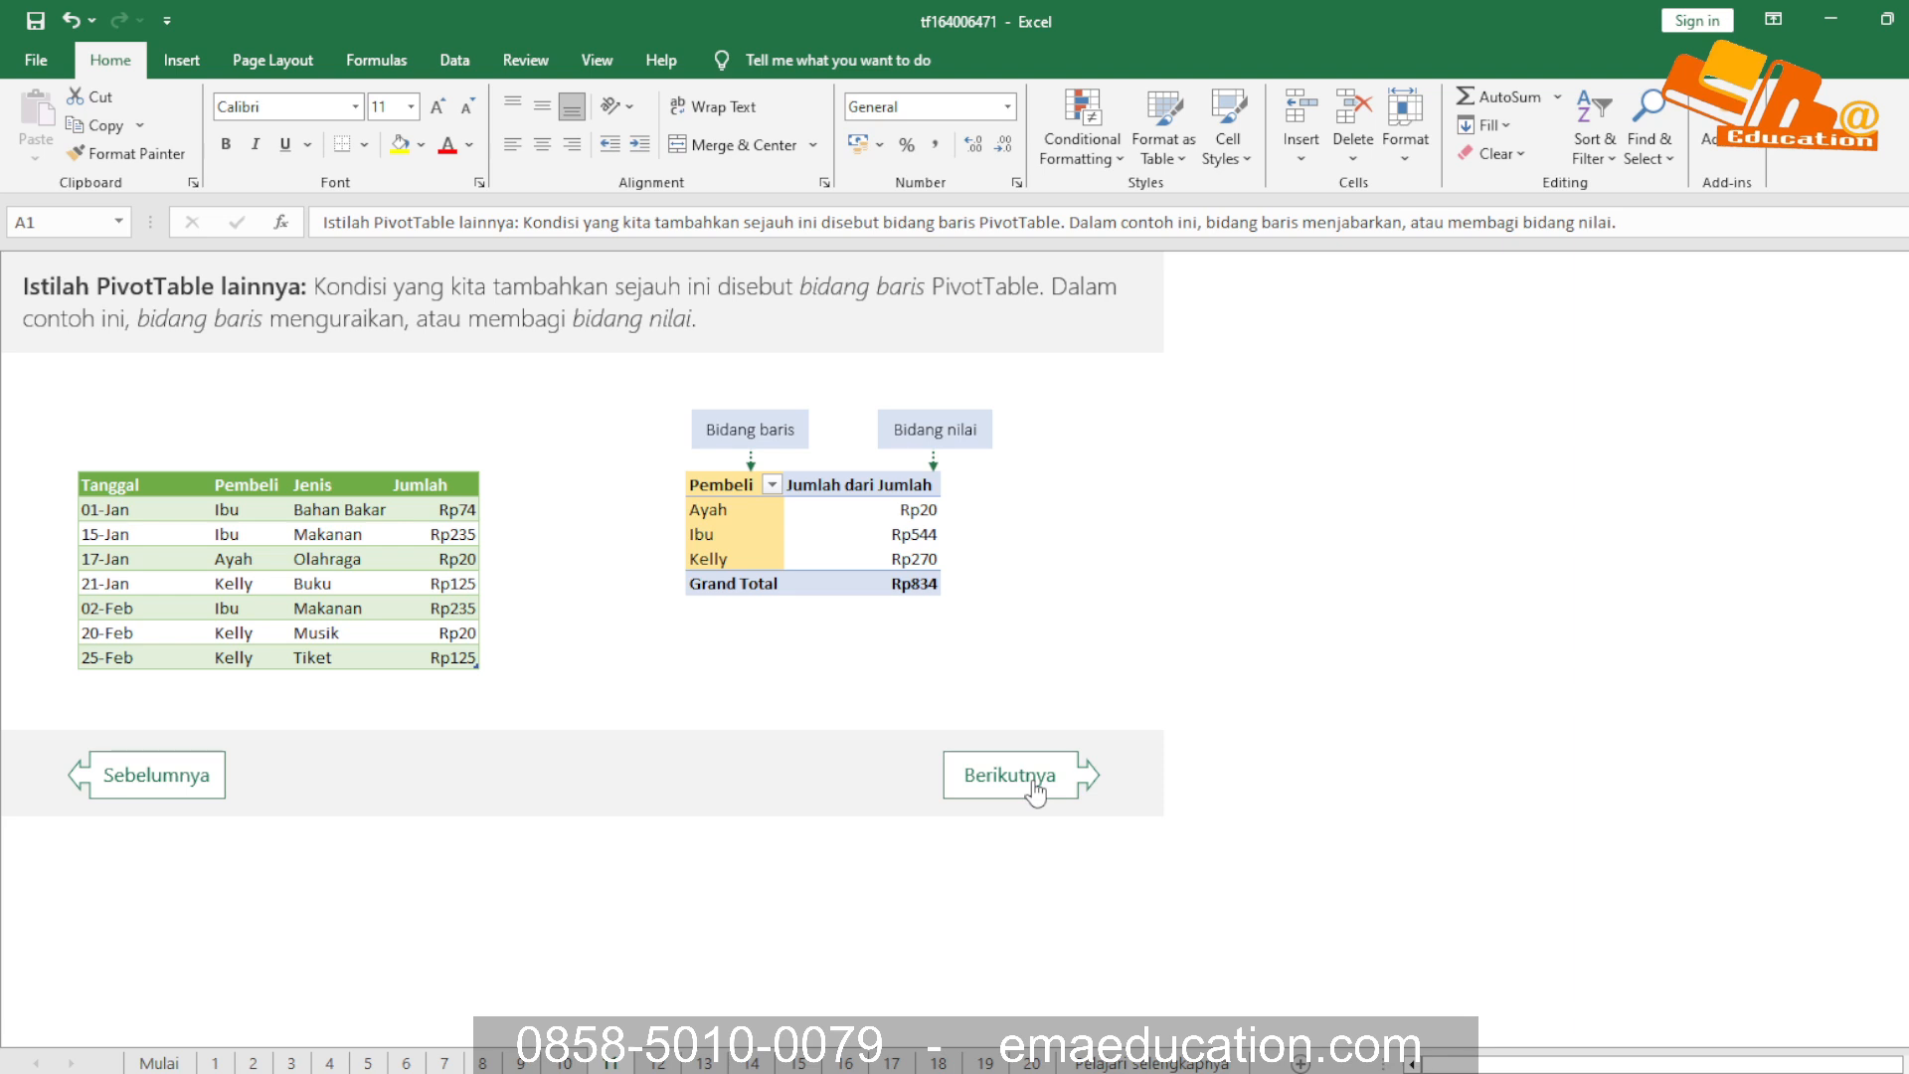
left_click(1032, 785)
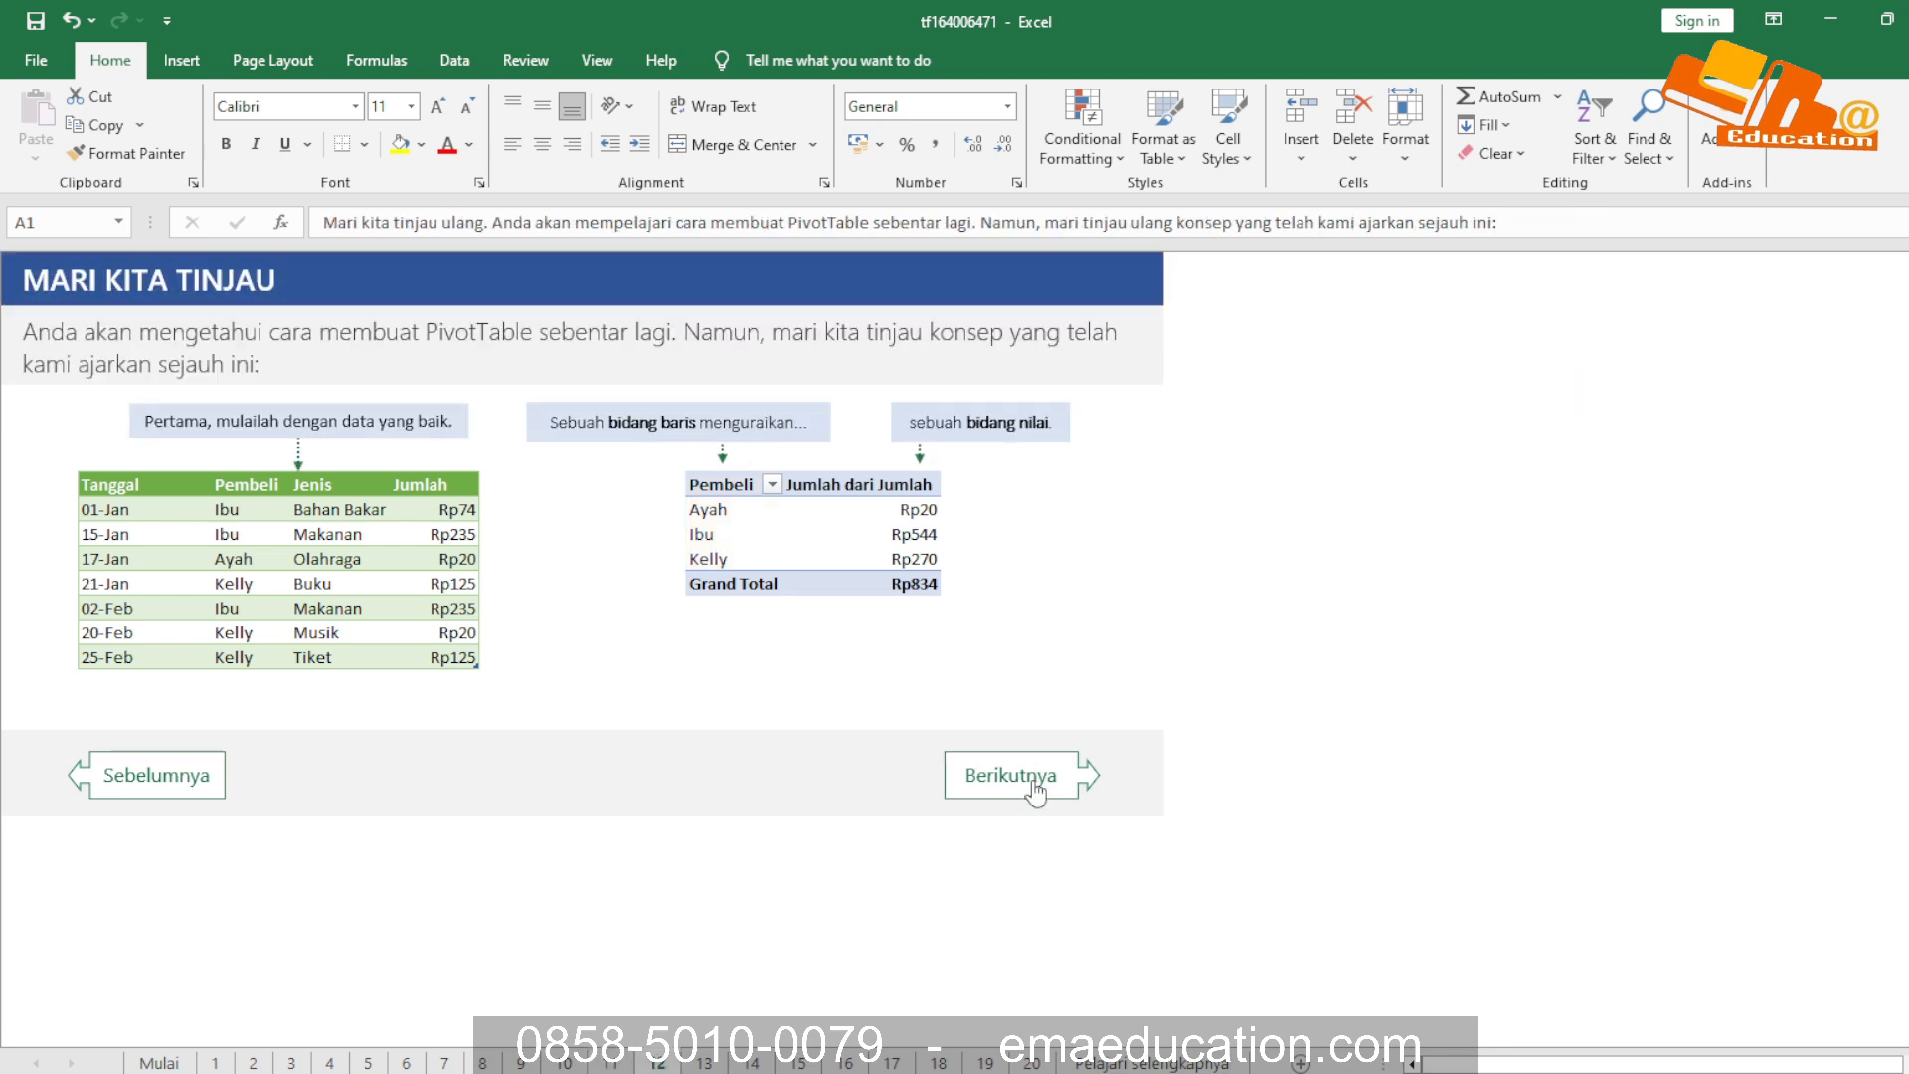
left_click(53, 331)
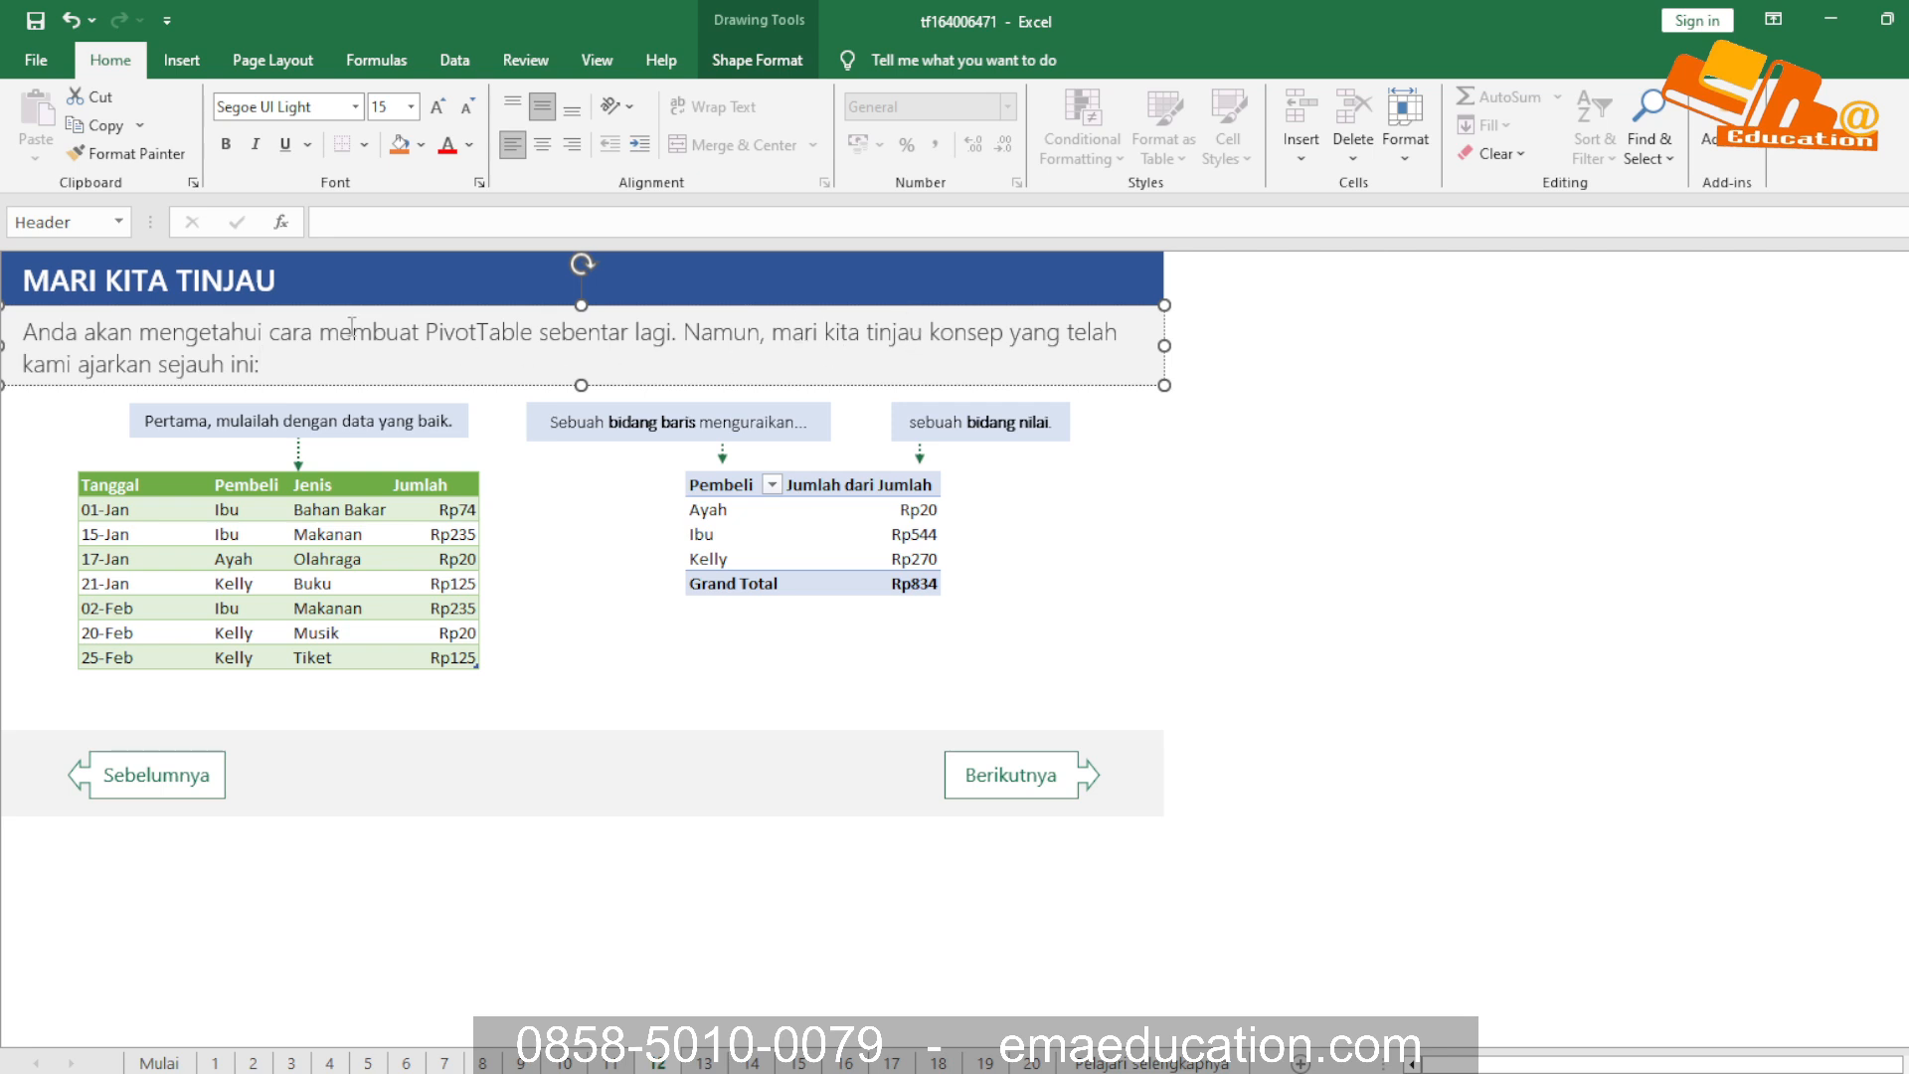
left_click(244, 423)
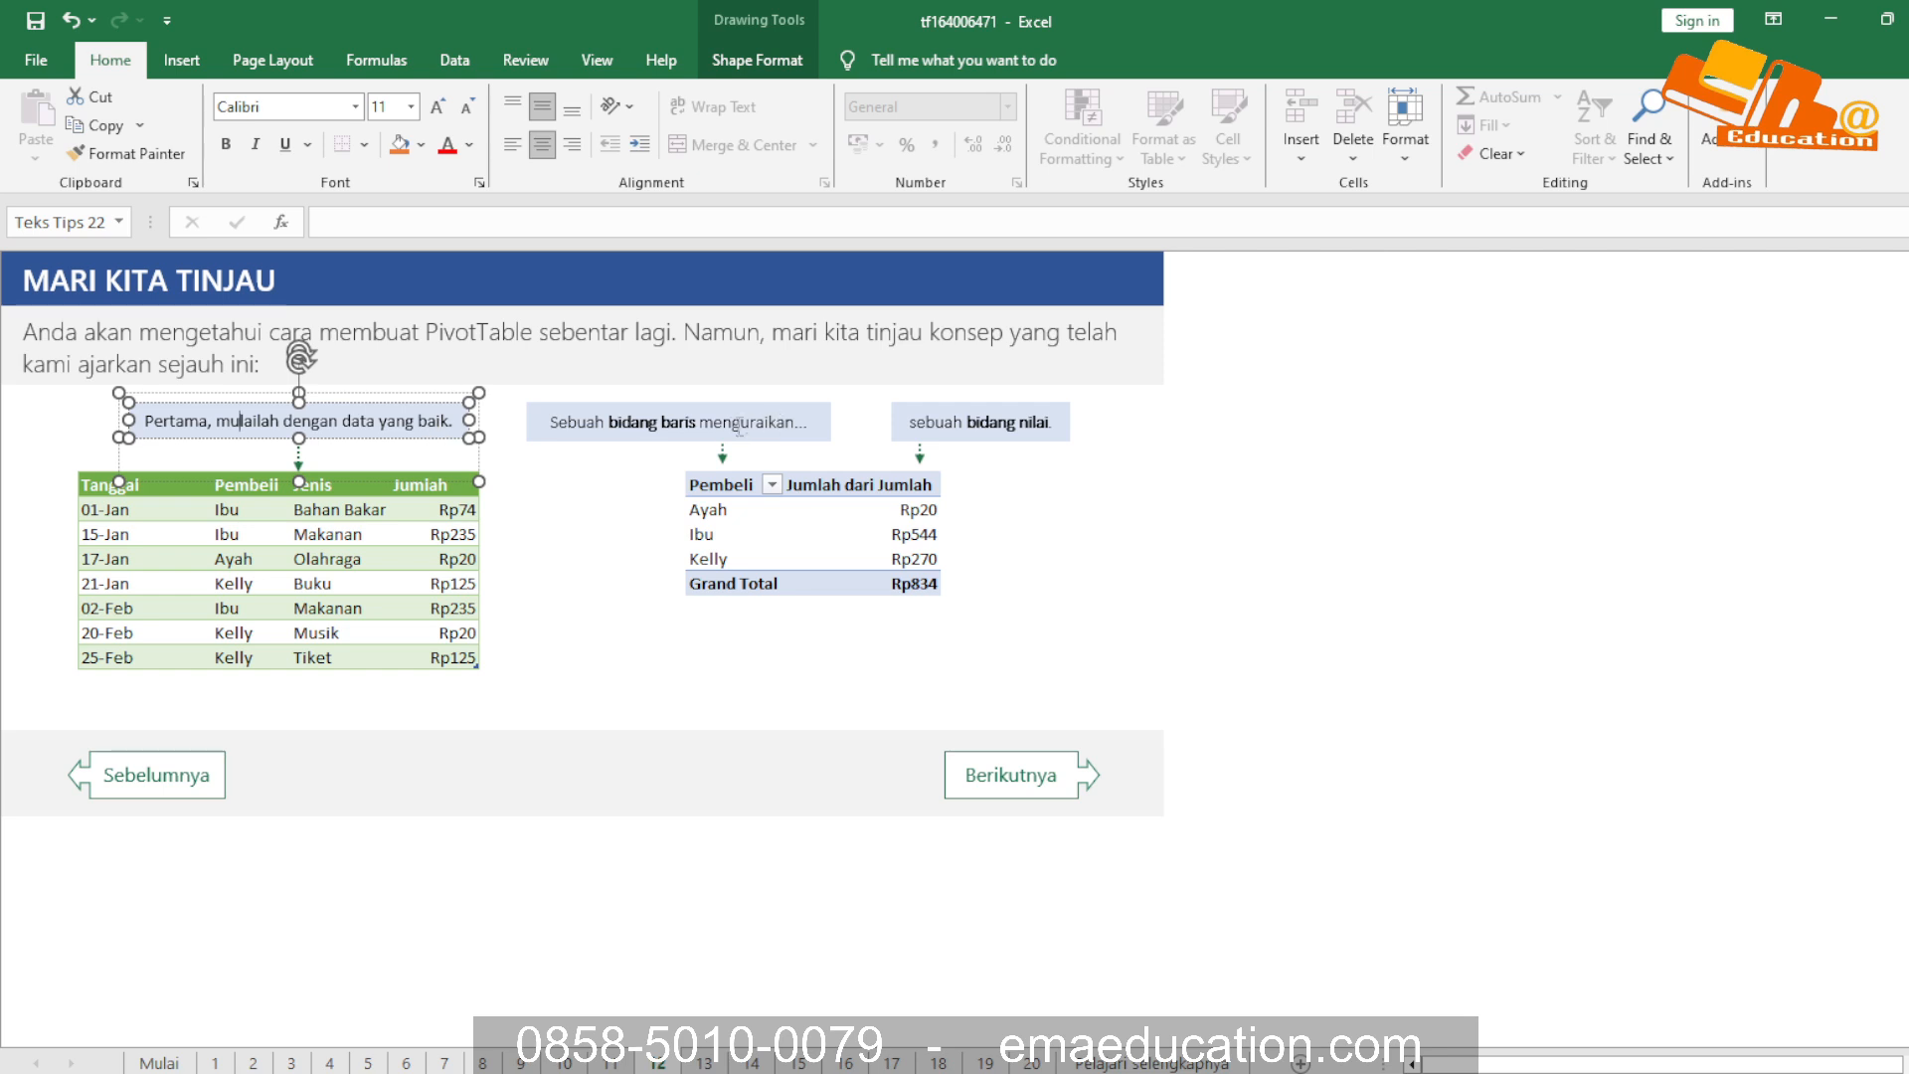
left_click(249, 534)
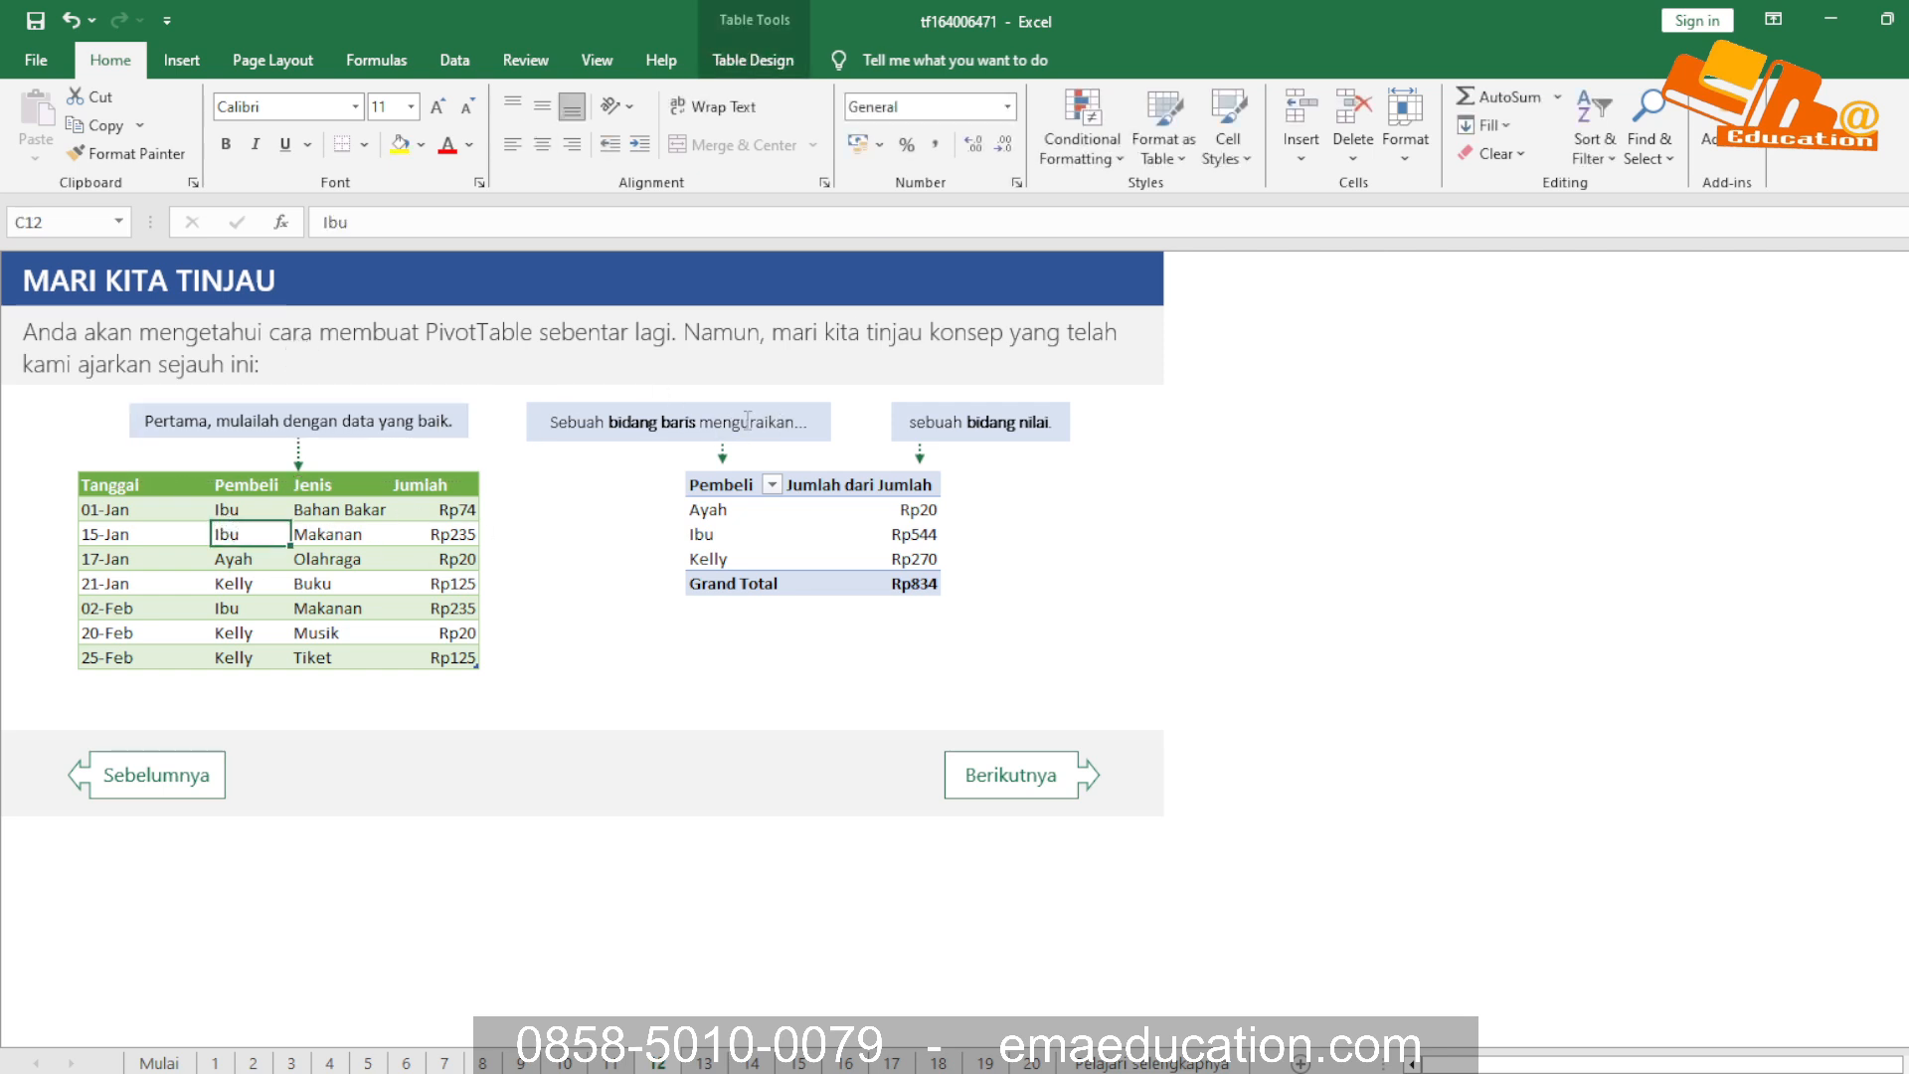
left_click(647, 419)
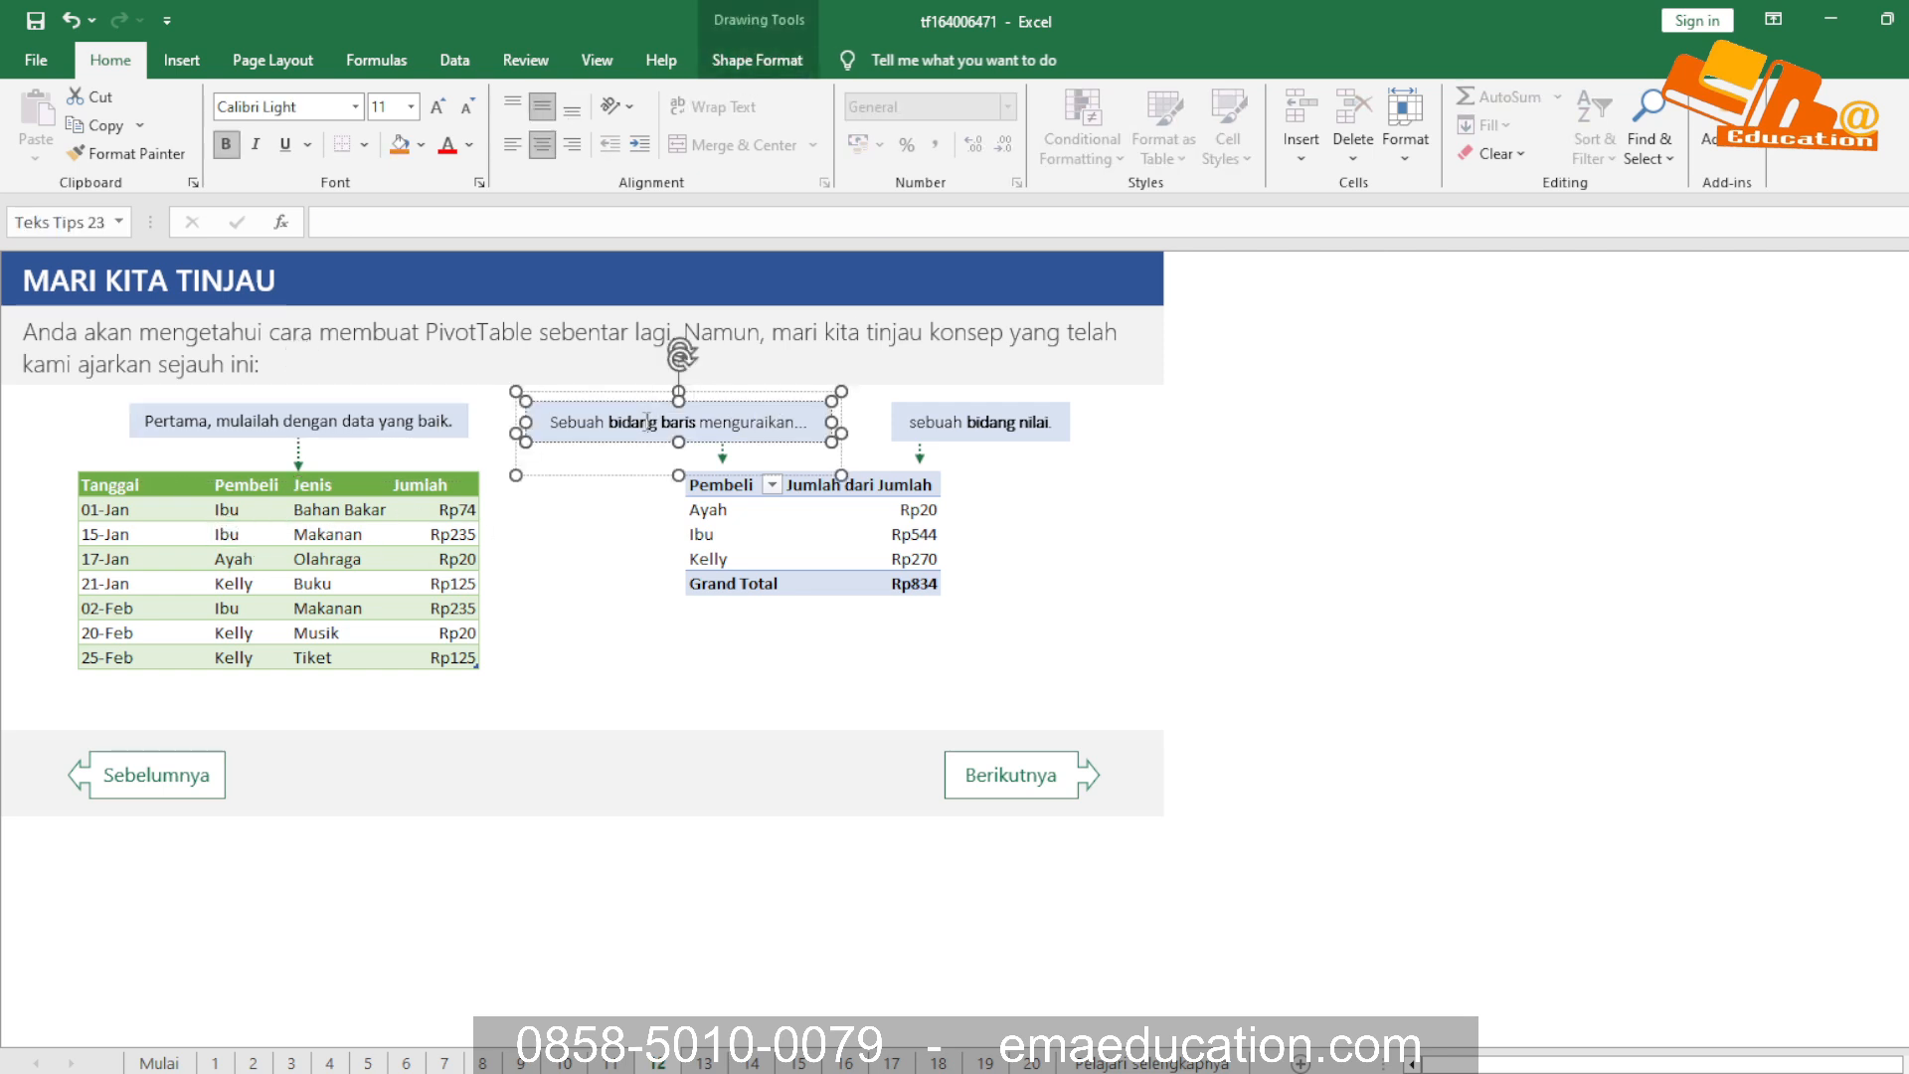
left_click(231, 524)
left_click_drag(147, 507, 467, 487)
left_click(161, 486)
left_click_drag(156, 512, 338, 536)
left_click(344, 591)
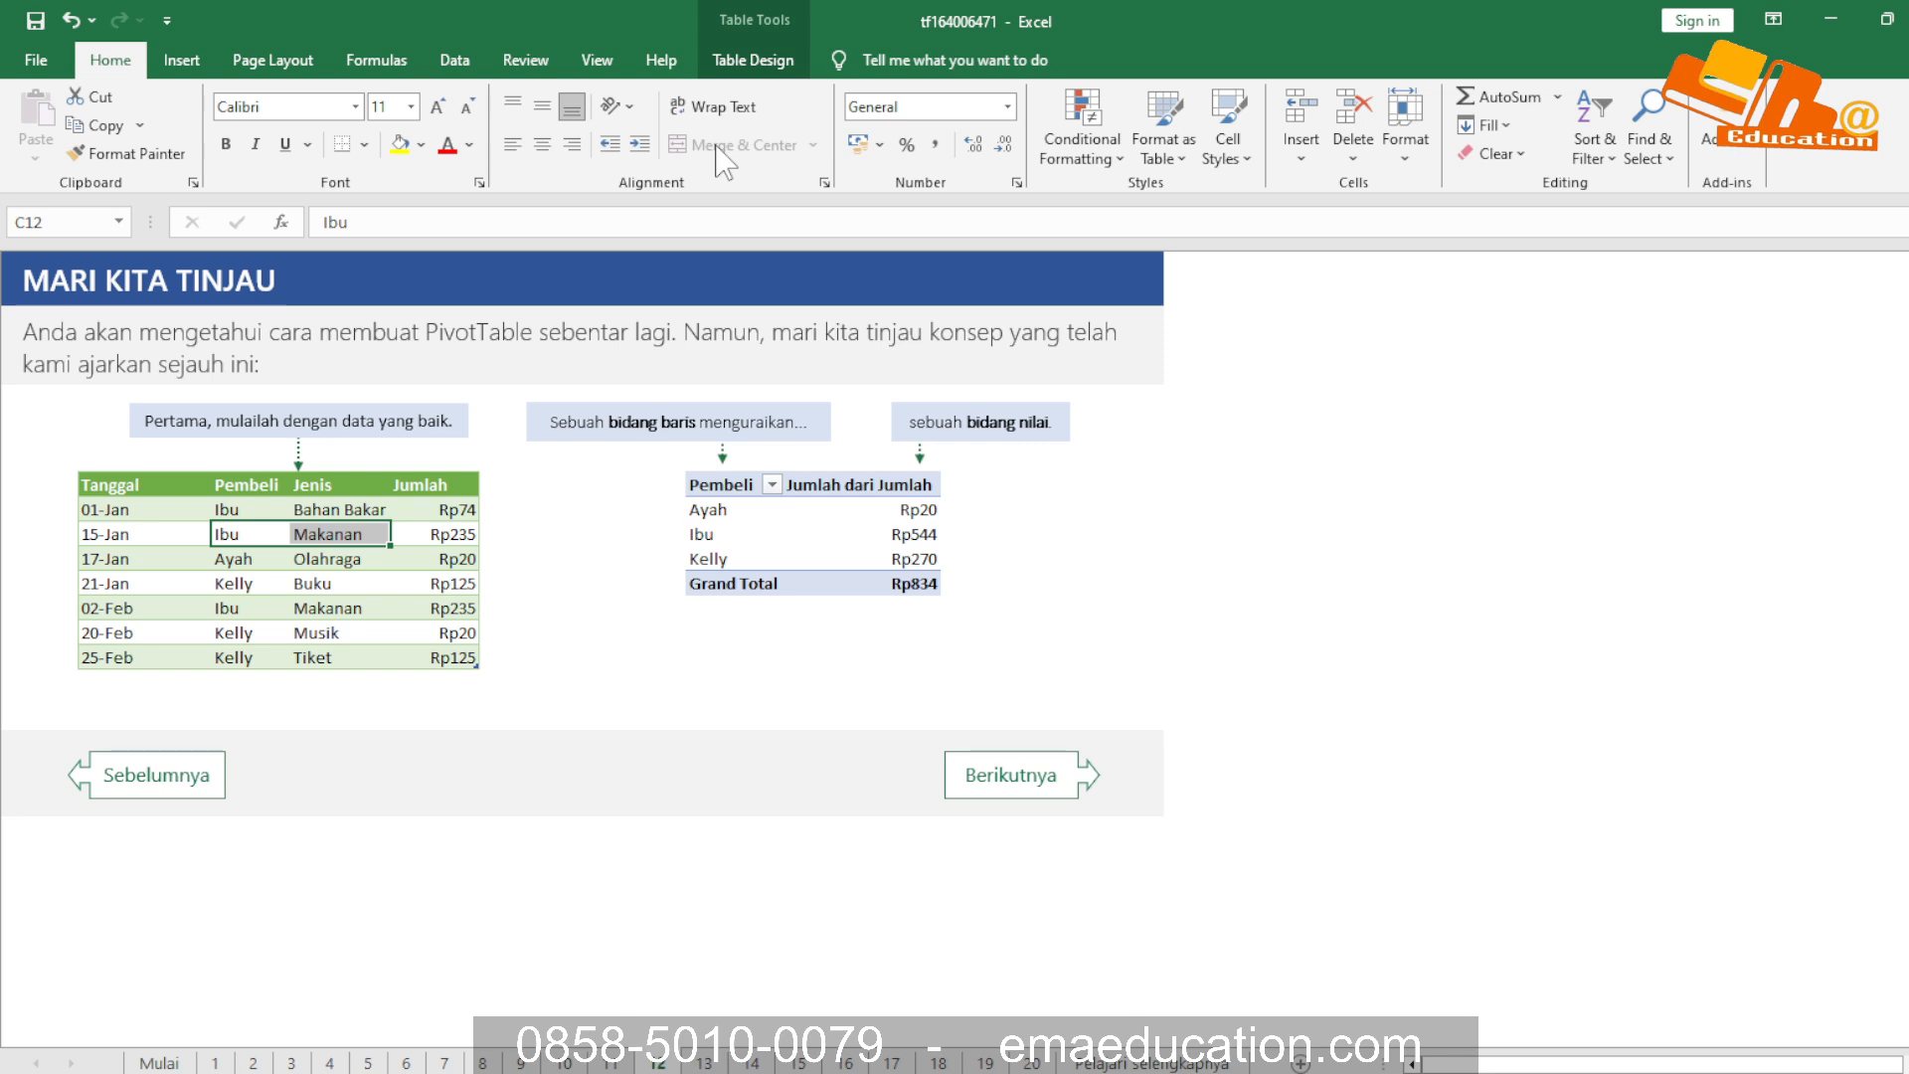
Merge and center the empty cells F17:G17 beside the 25-Feb row and enter the sample text fhkj
left_click(532, 646)
left_click_drag(557, 653, 732, 649)
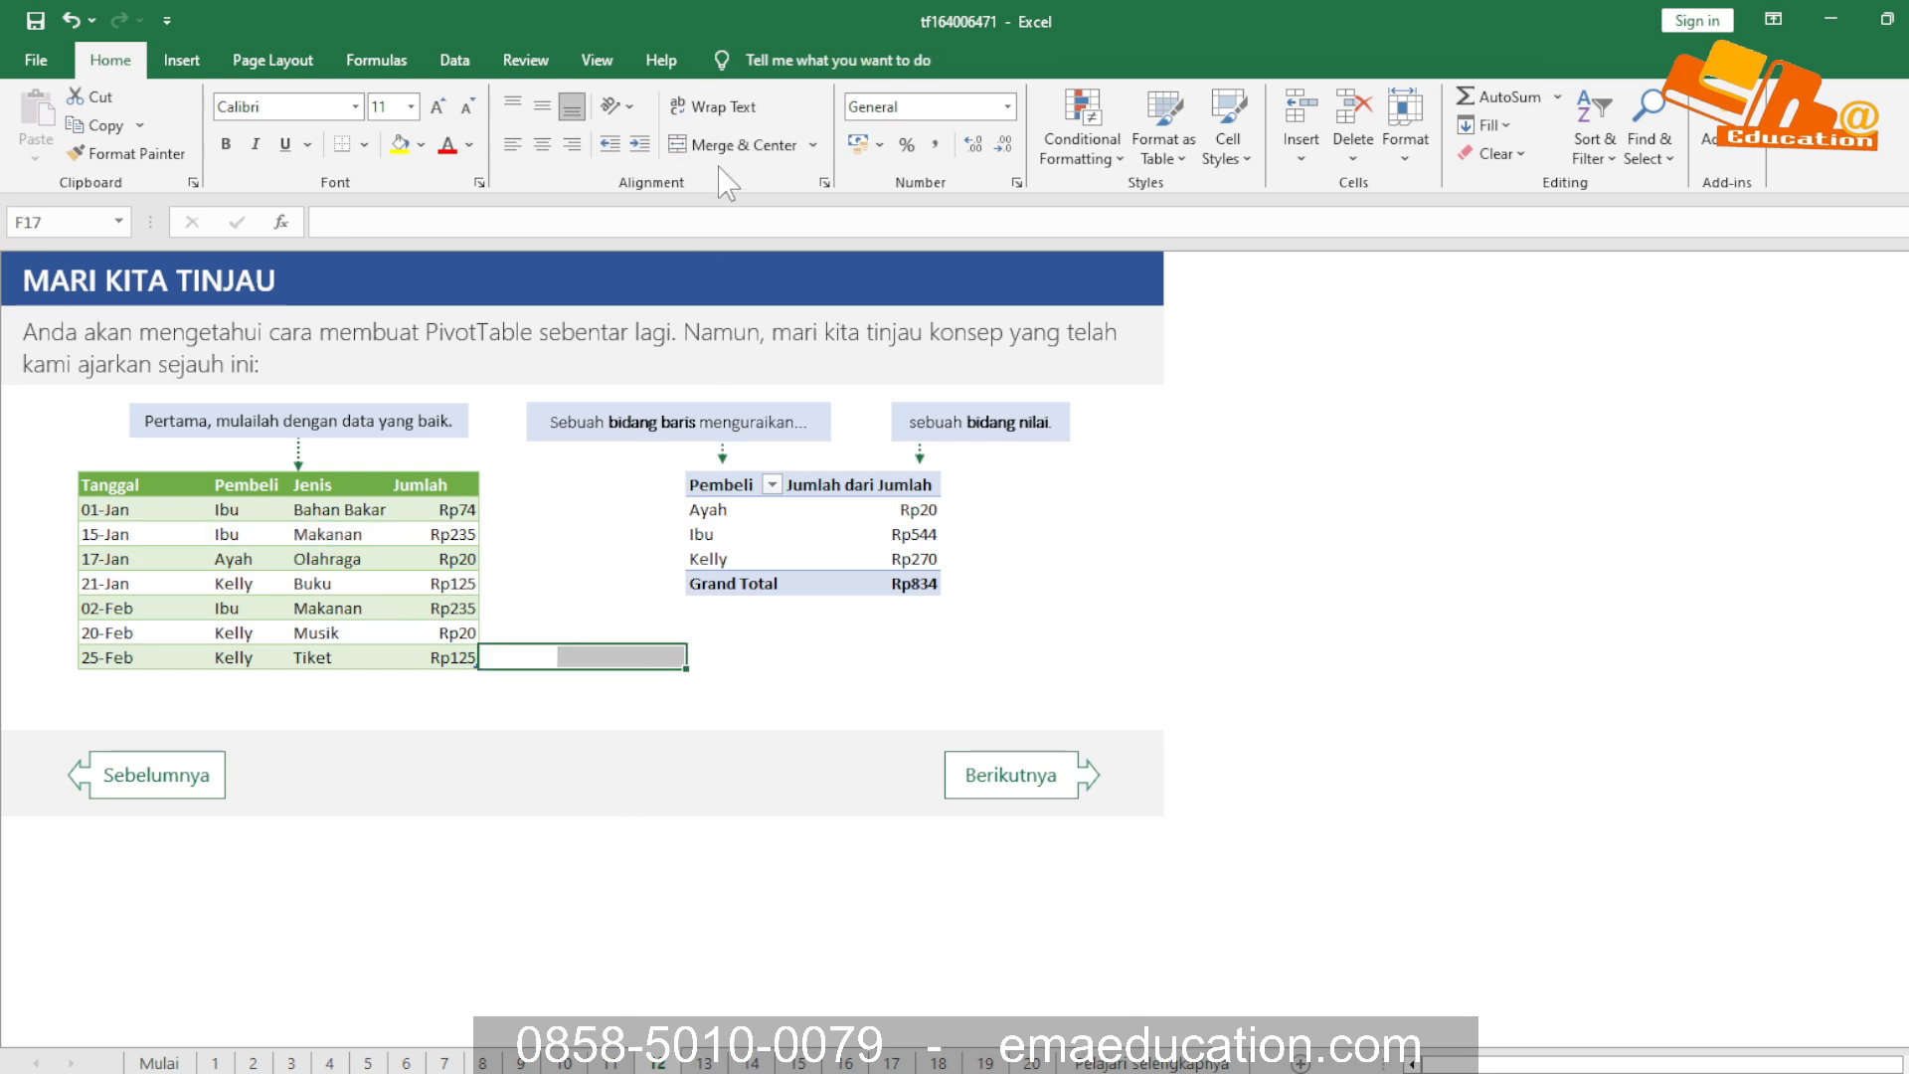
left_click(729, 146)
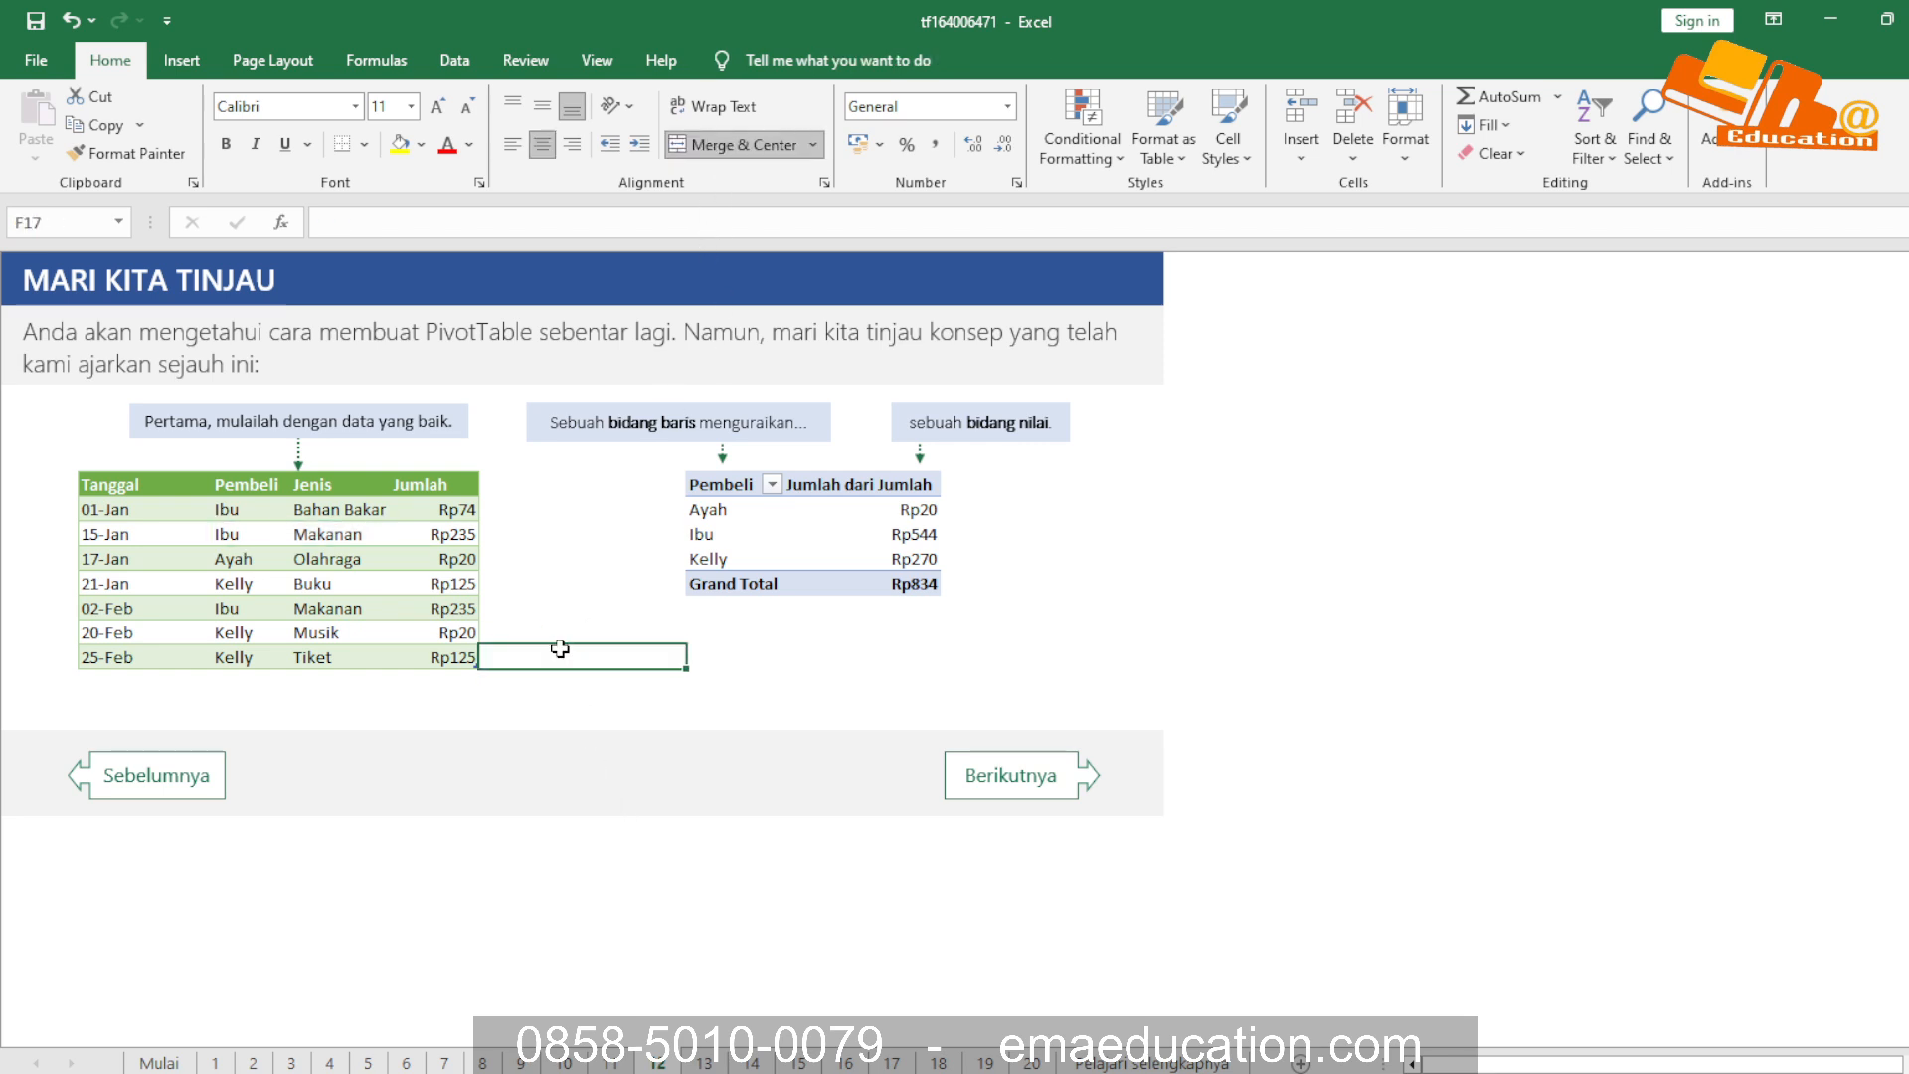
type("fhkj")
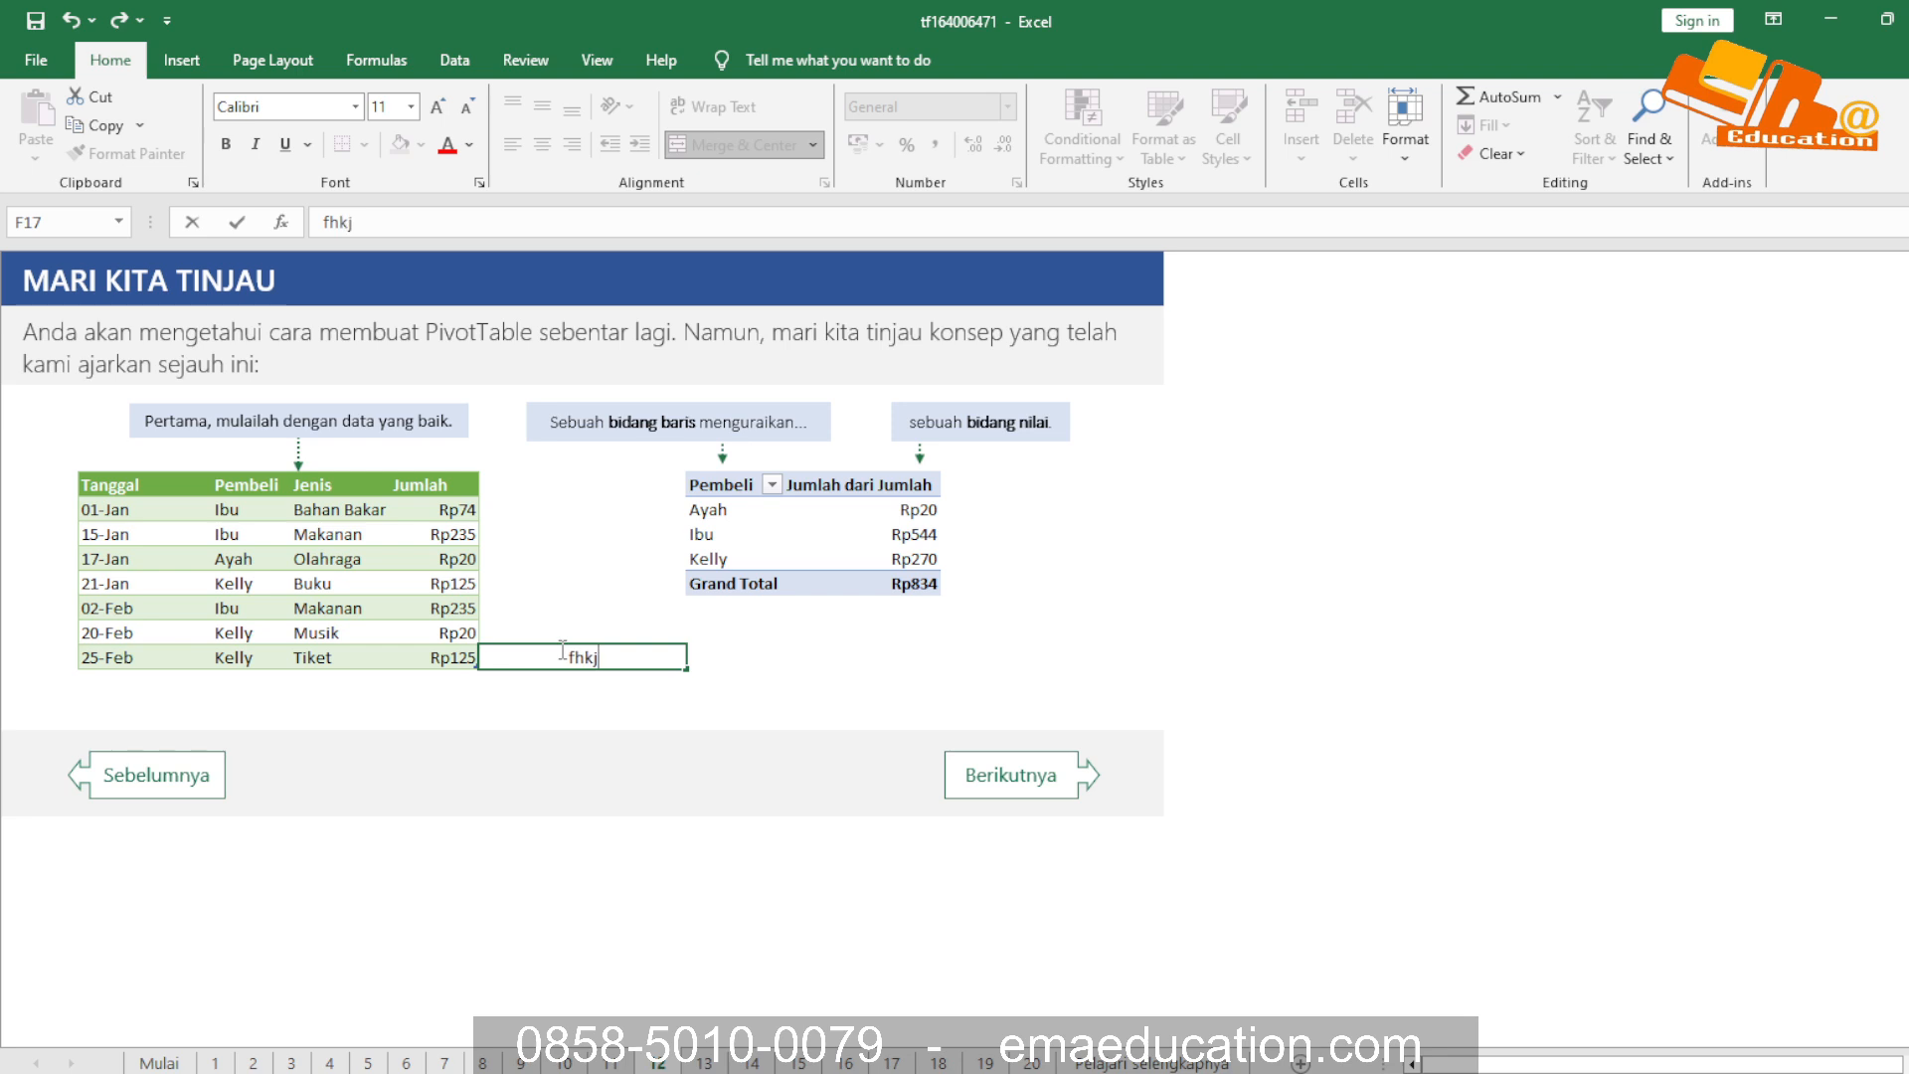
key("Return")
left_click(559, 648)
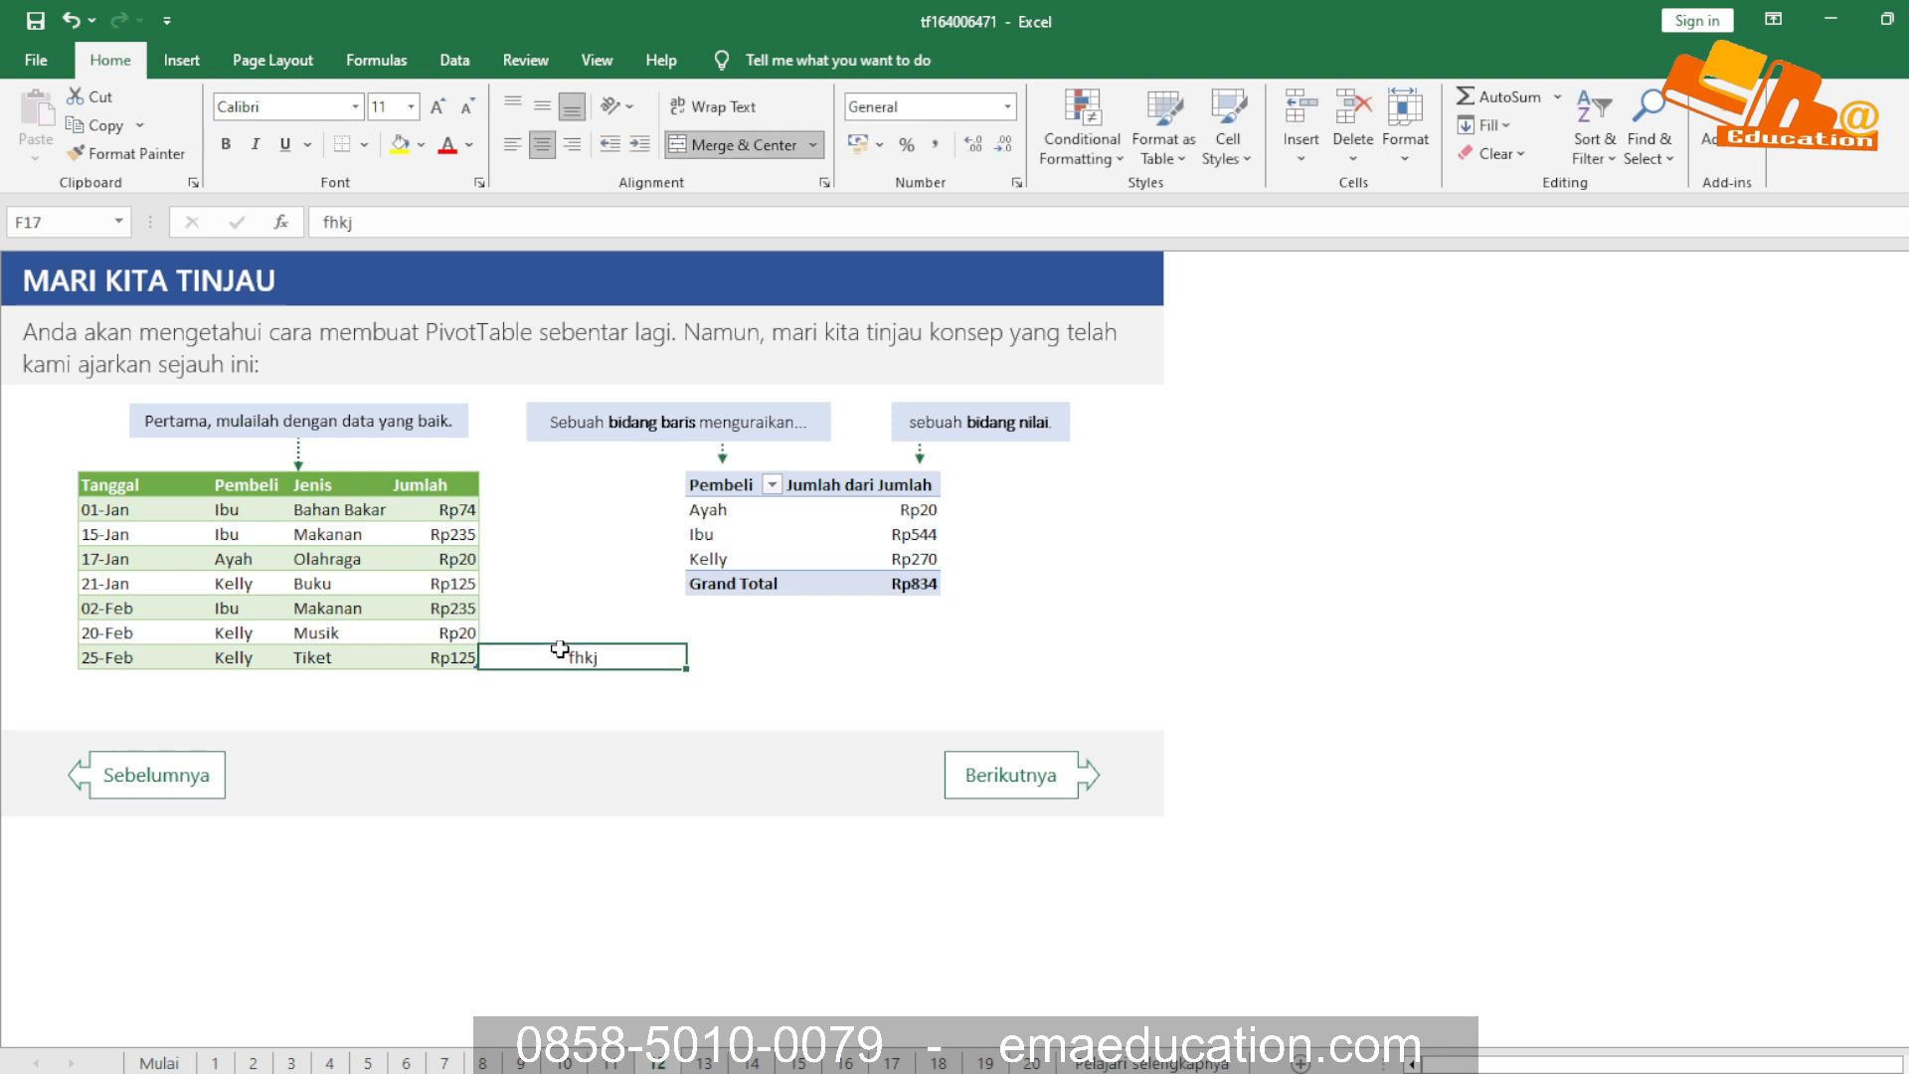
Unmerge the sample cells F17:G17 and clear the text fhkj
left_click(813, 145)
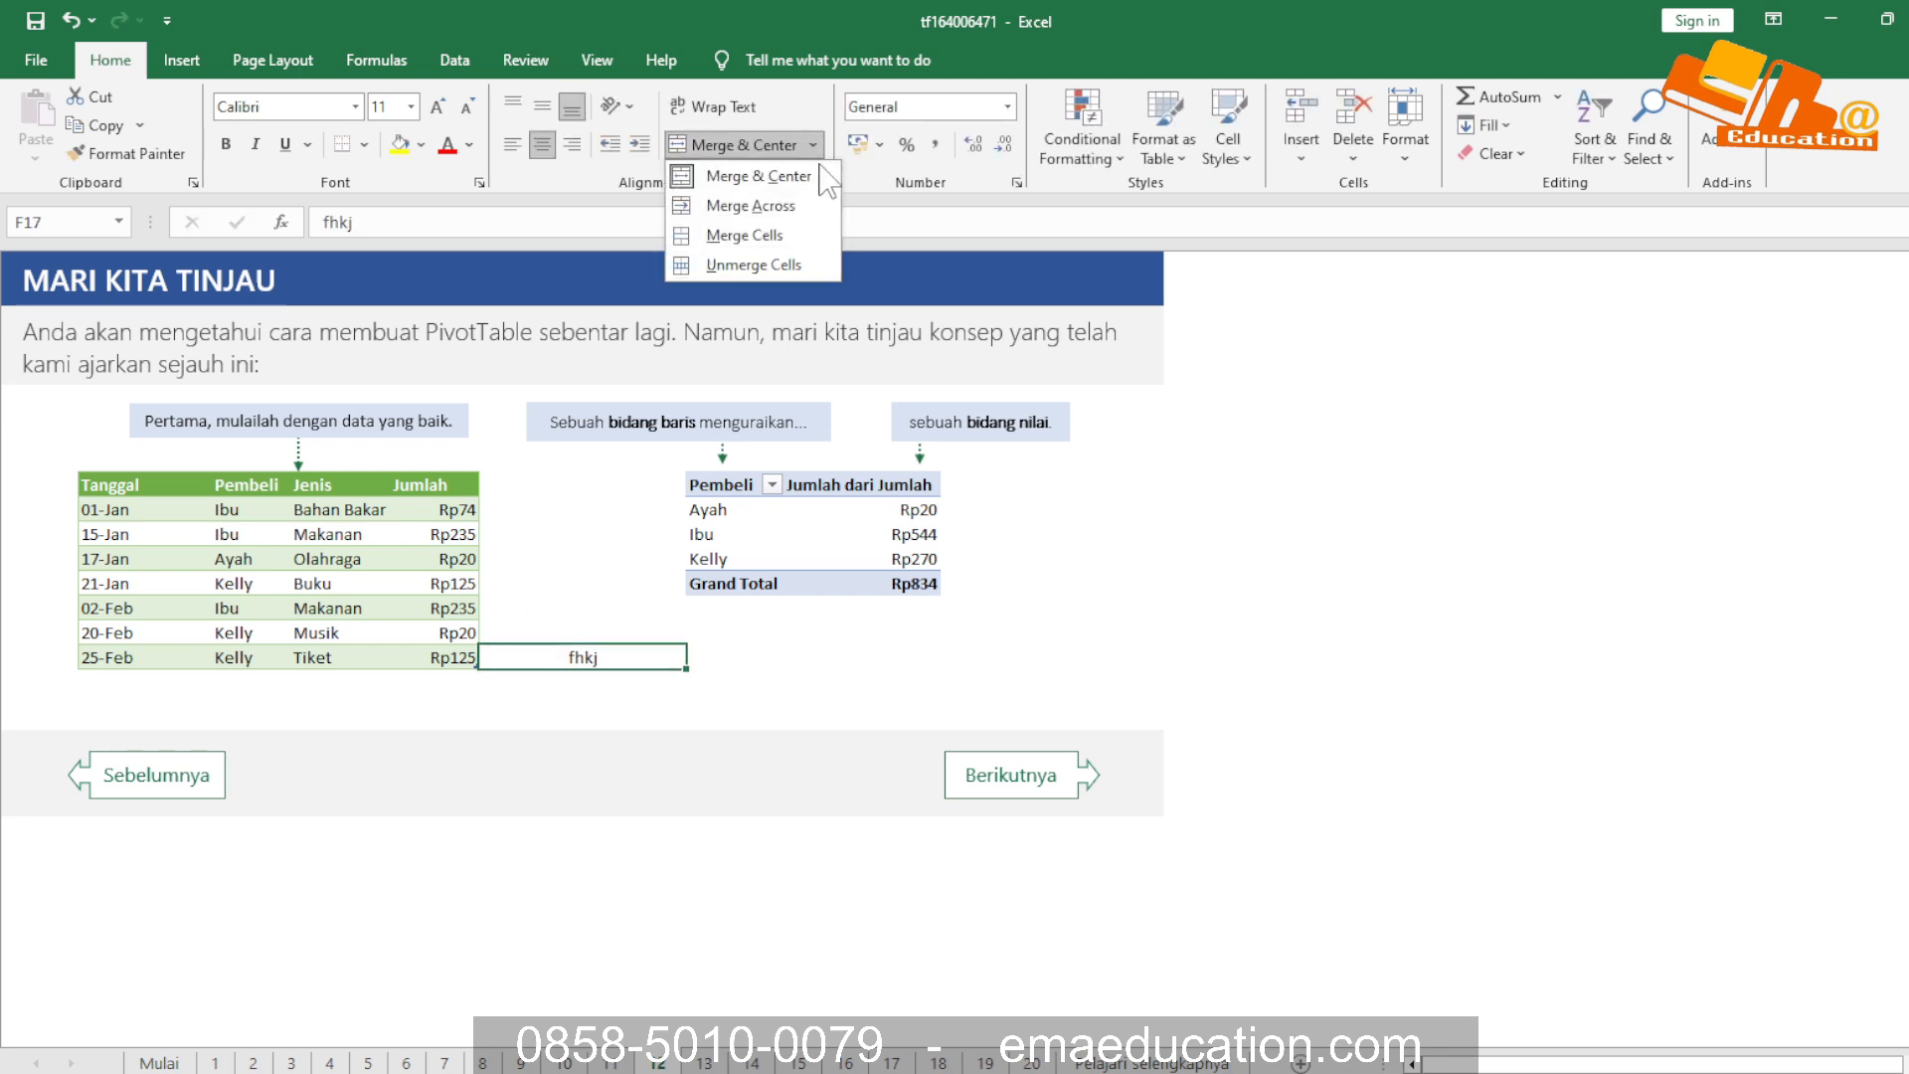
left_click(775, 266)
left_click(749, 734)
left_click(656, 668)
left_click_drag(688, 669, 511, 665)
Review the callouts explaining the bidang baris and bidang nilai of the example PivotTable
left_click(510, 563)
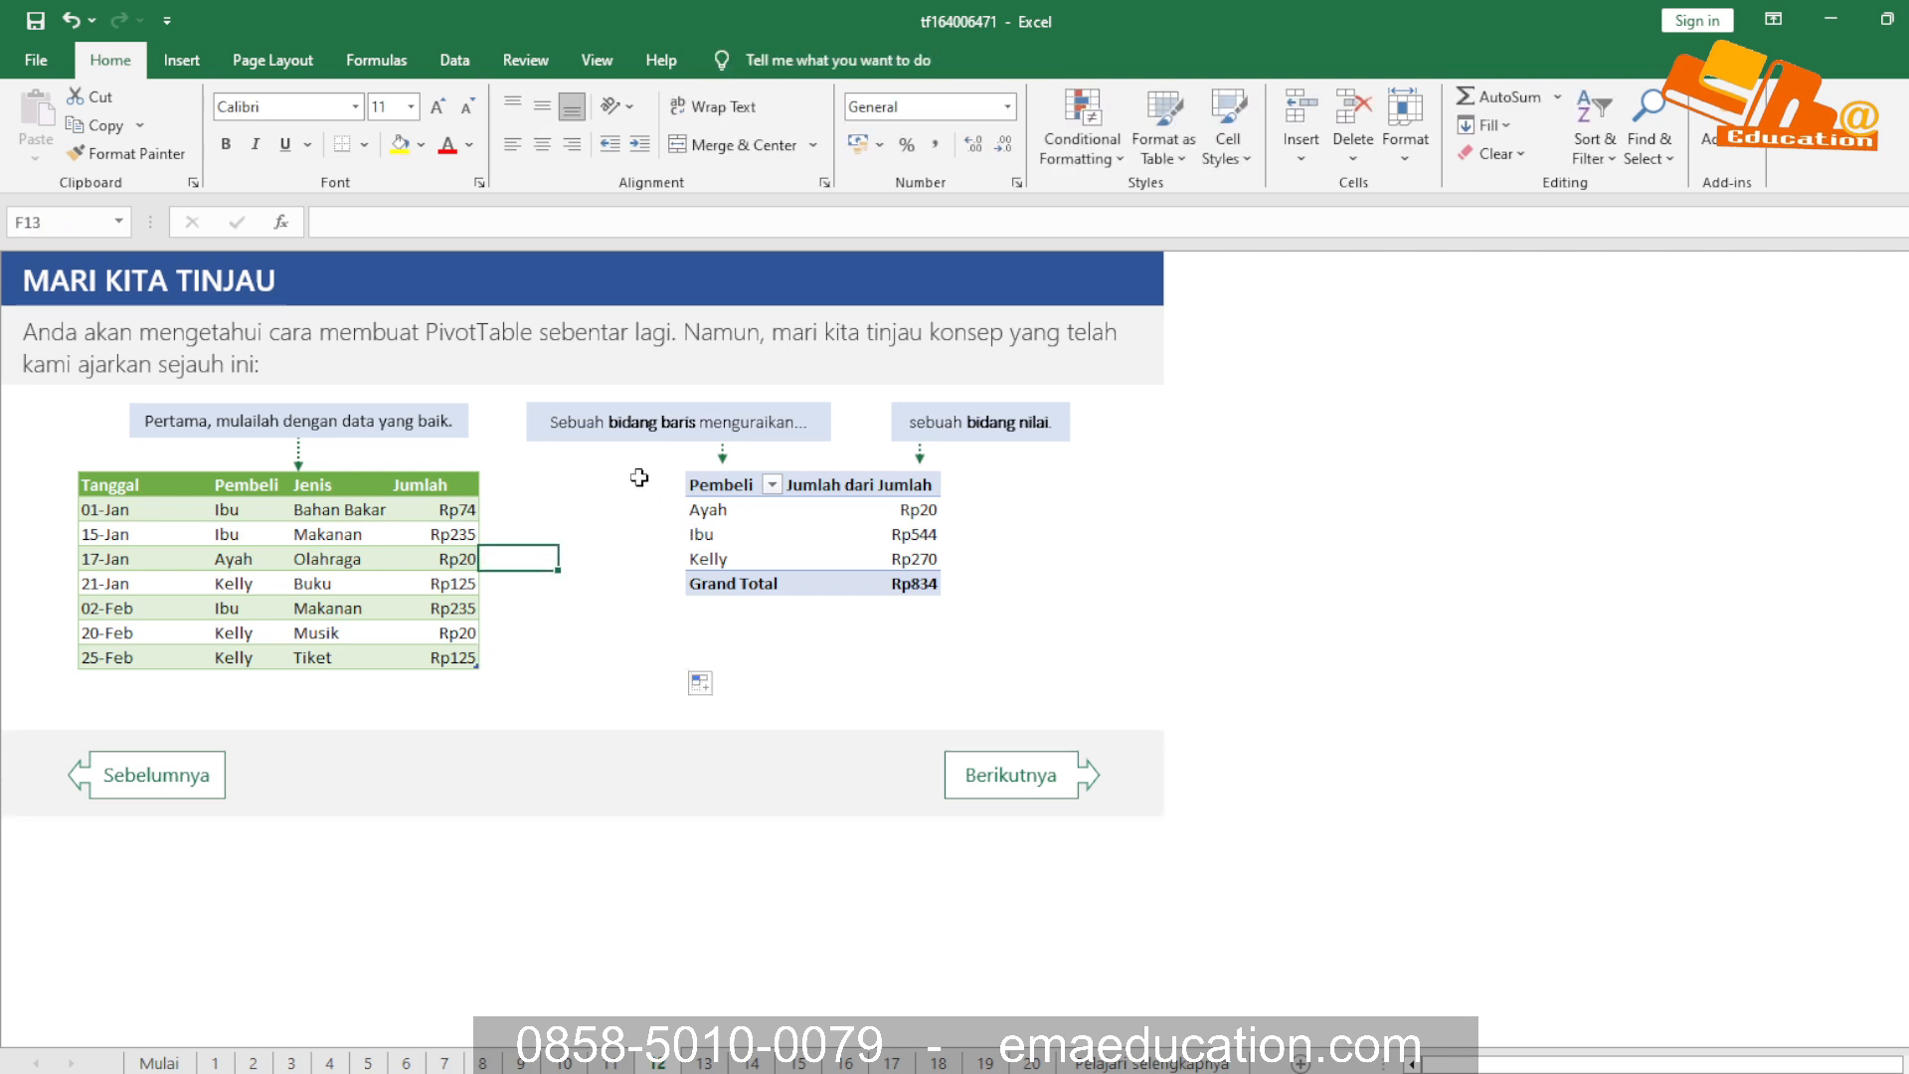
left_click(594, 419)
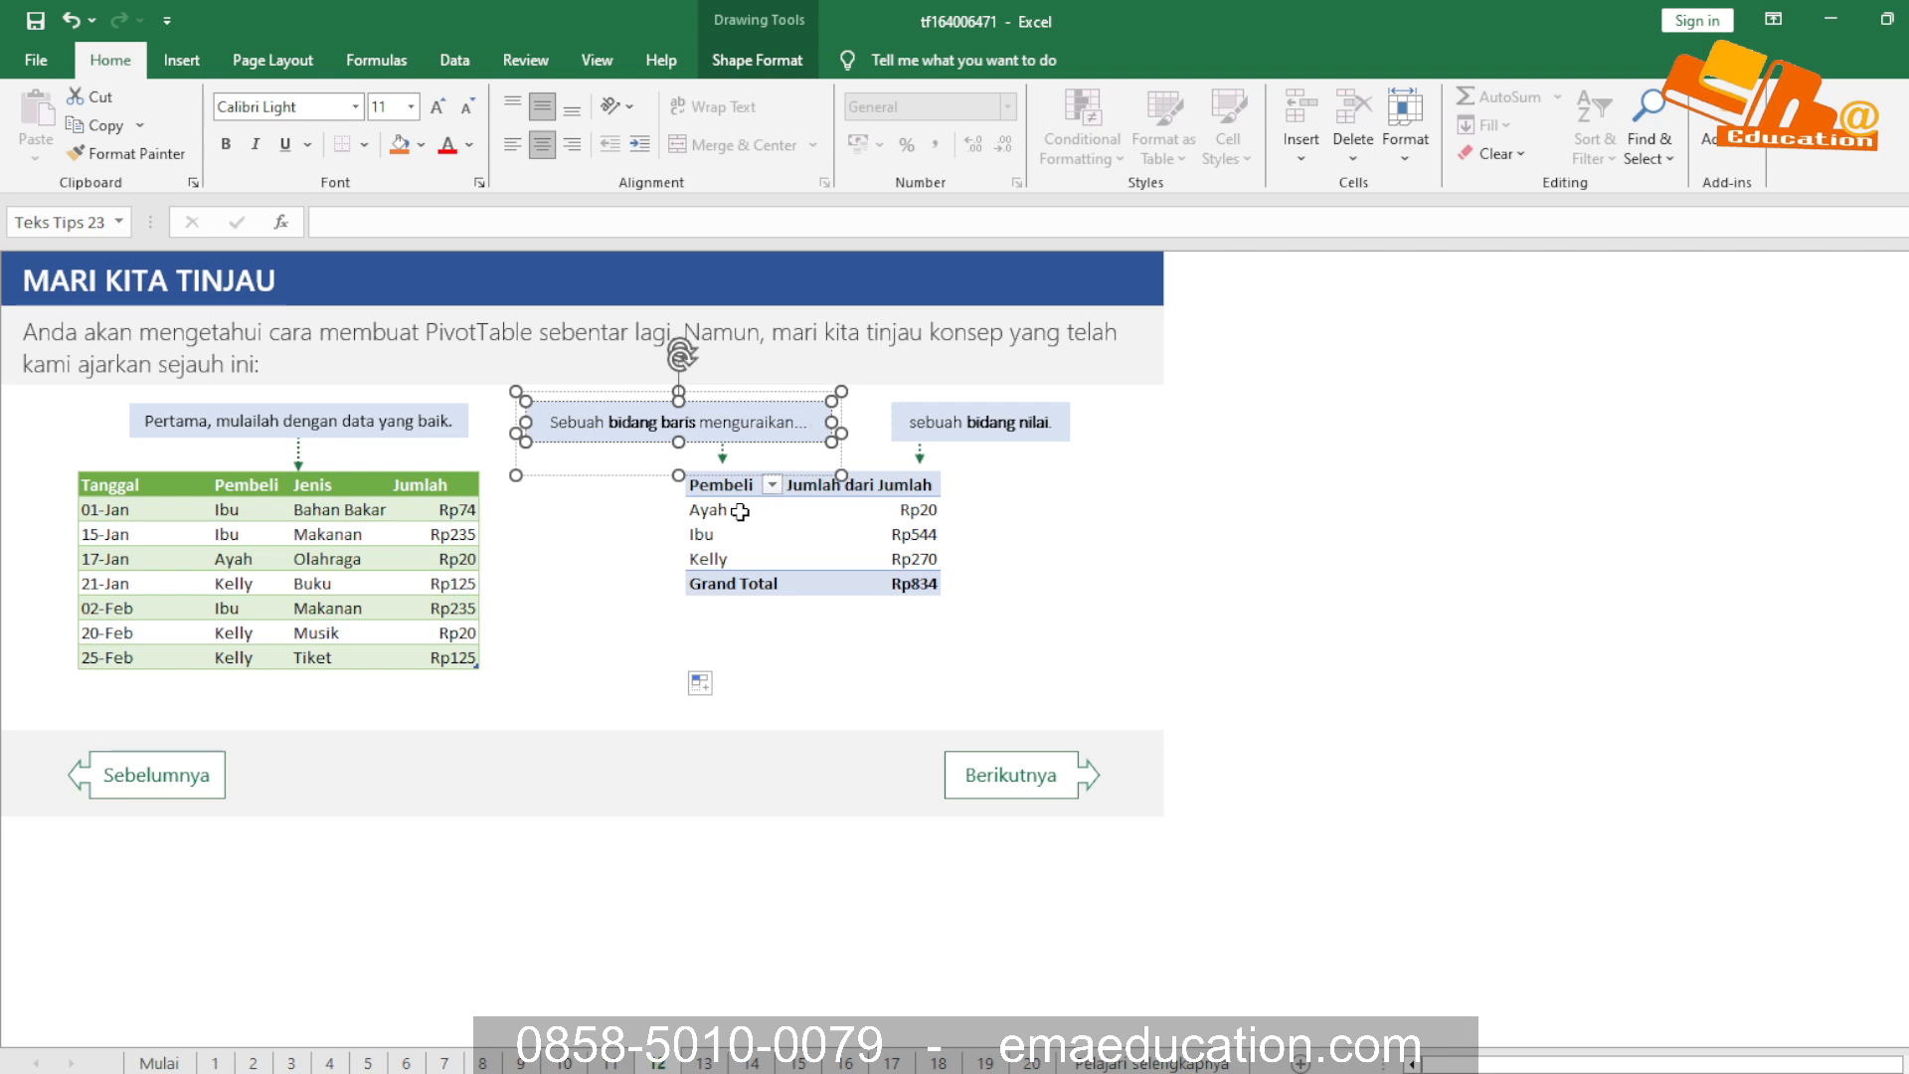
left_click(951, 433)
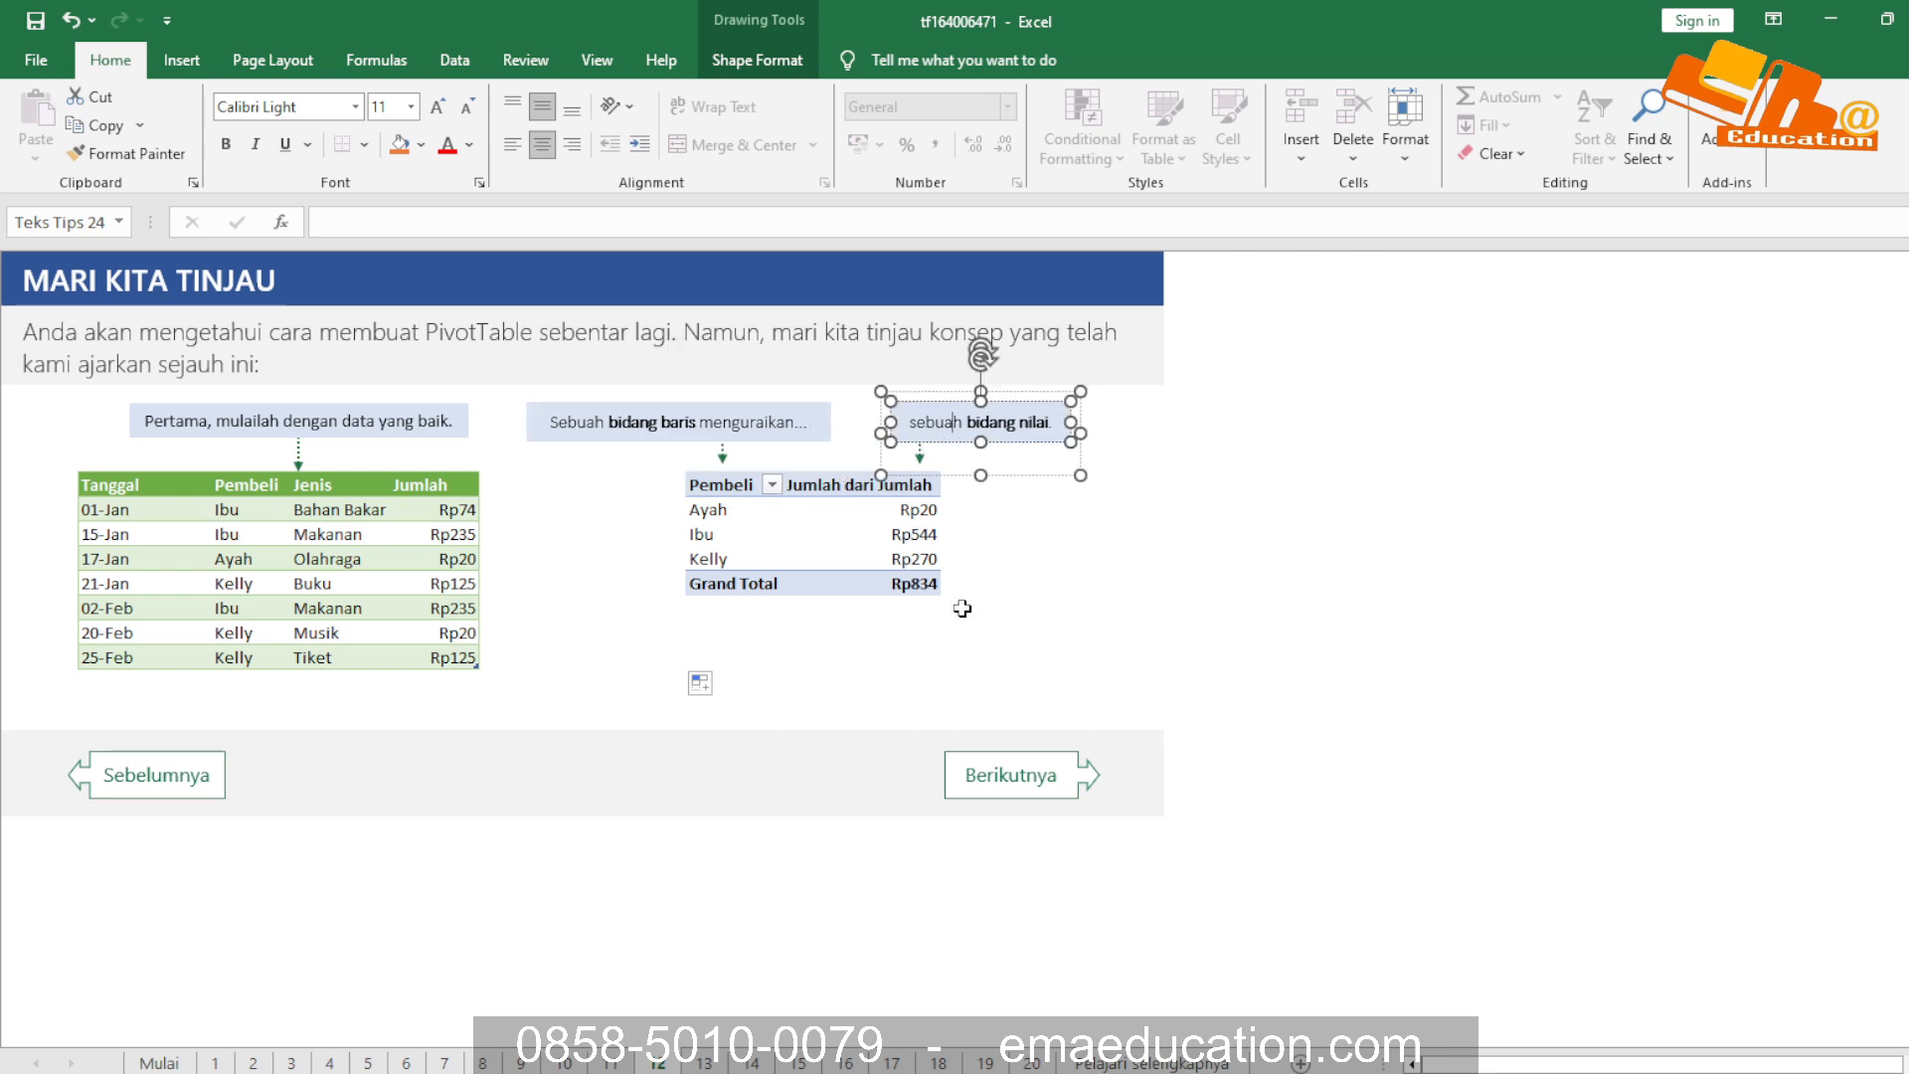
Advance to the lesson on sheet 13 and examine the callouts linking the source table's headers to the Bidang PivotTable list
left_click(1057, 582)
left_click(987, 785)
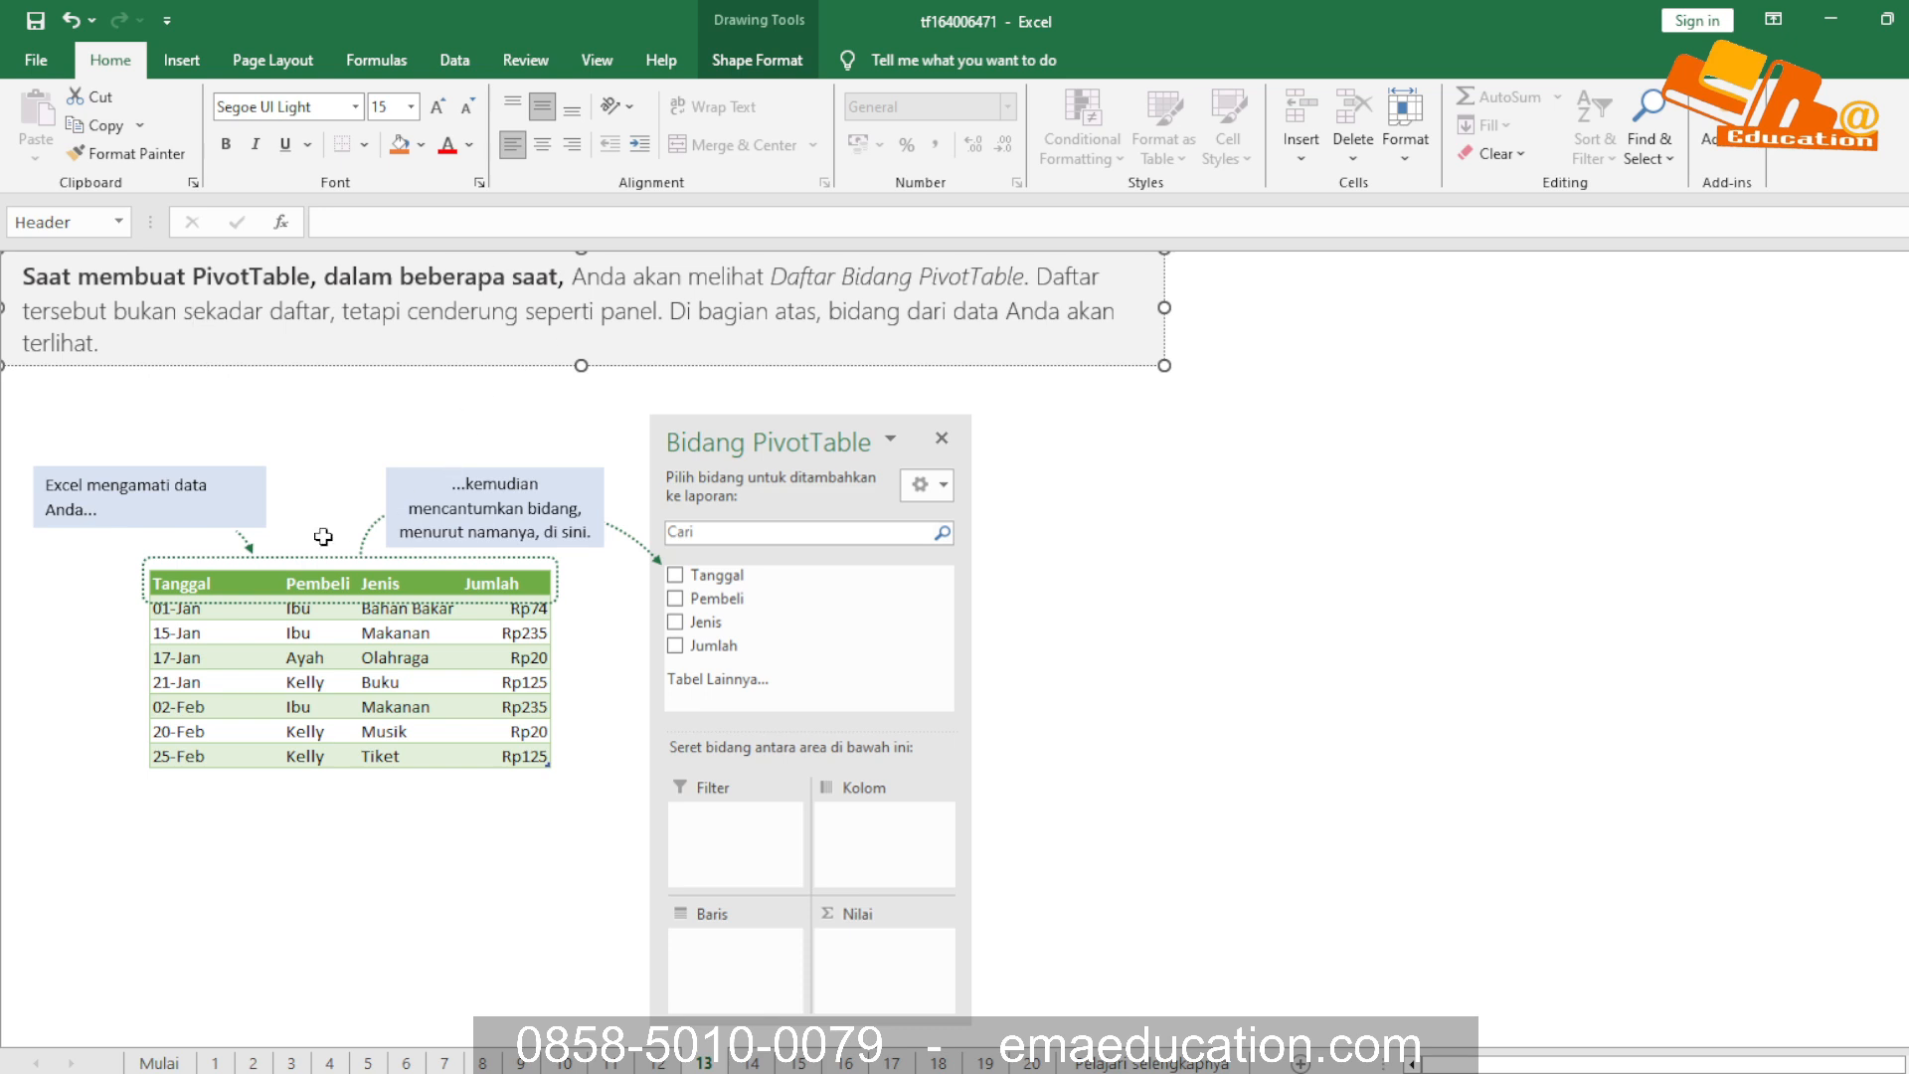
left_click(186, 487)
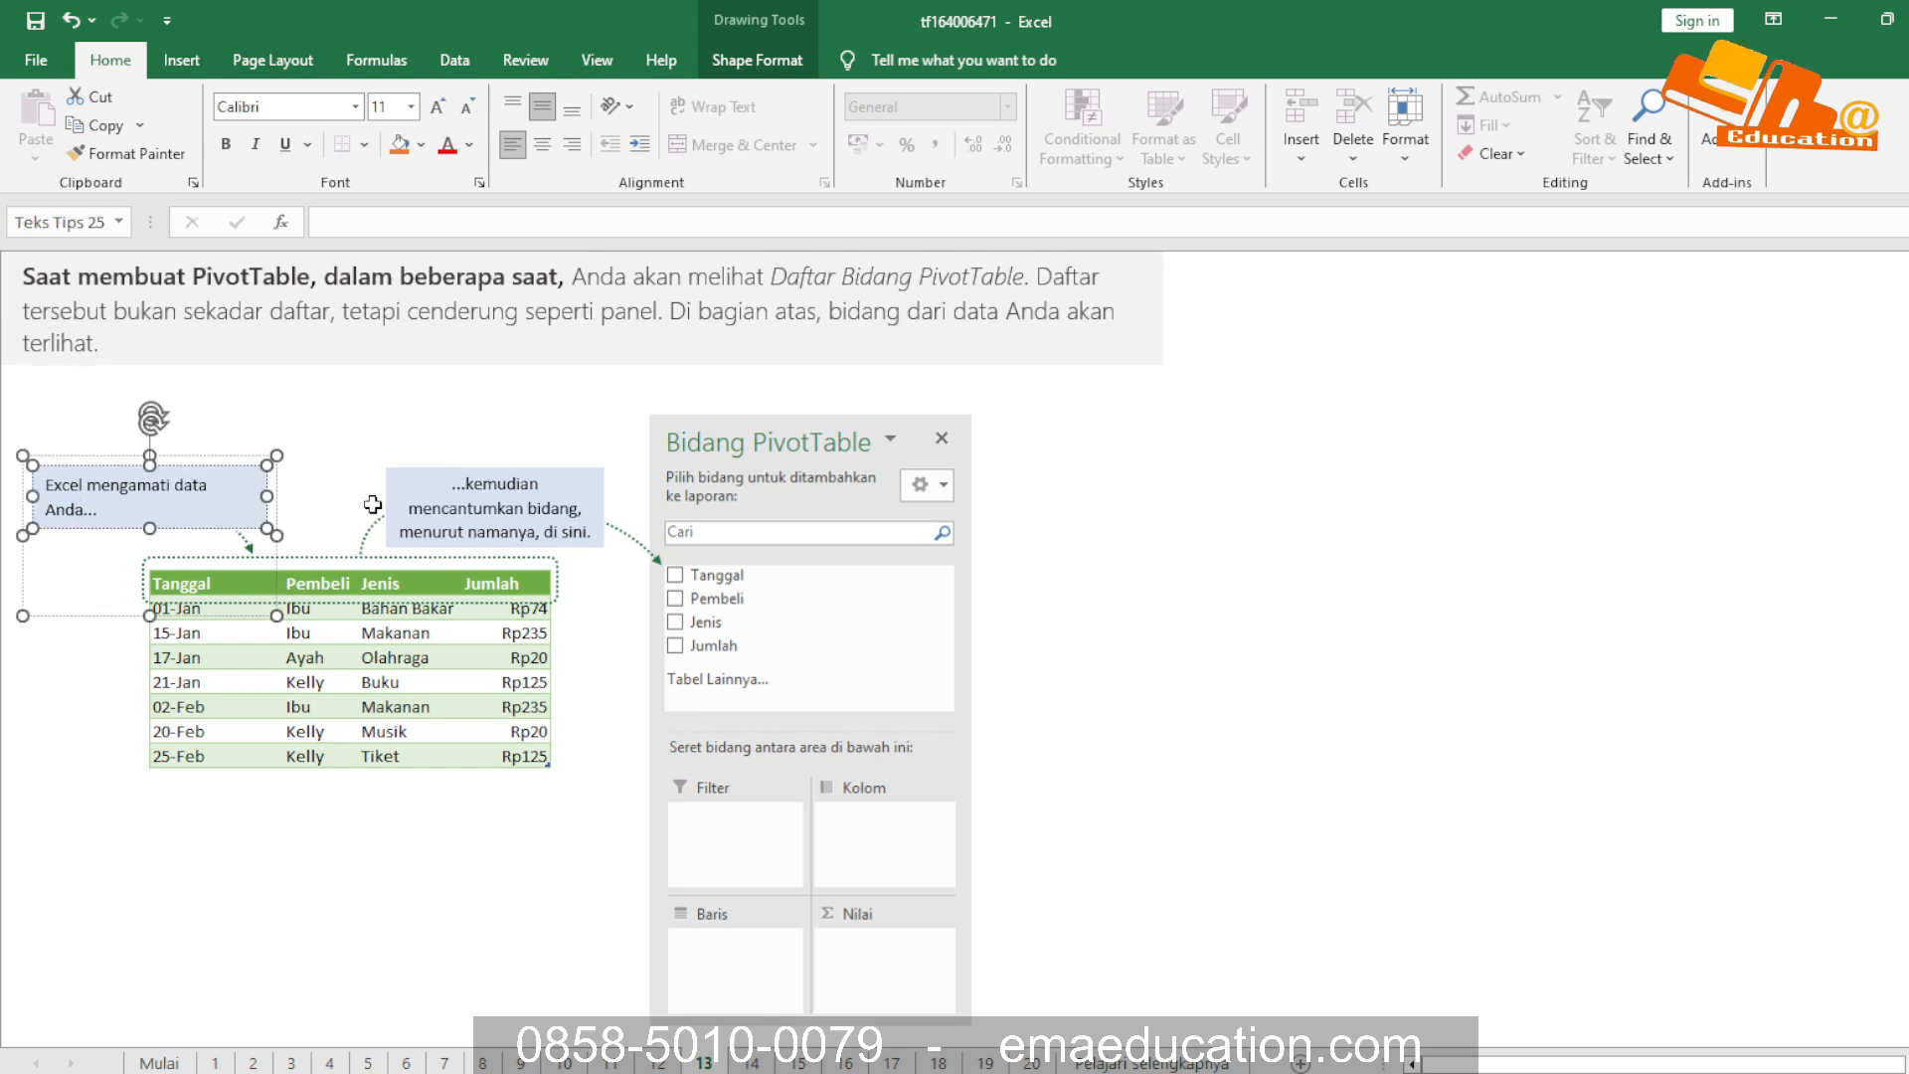
left_click(502, 497)
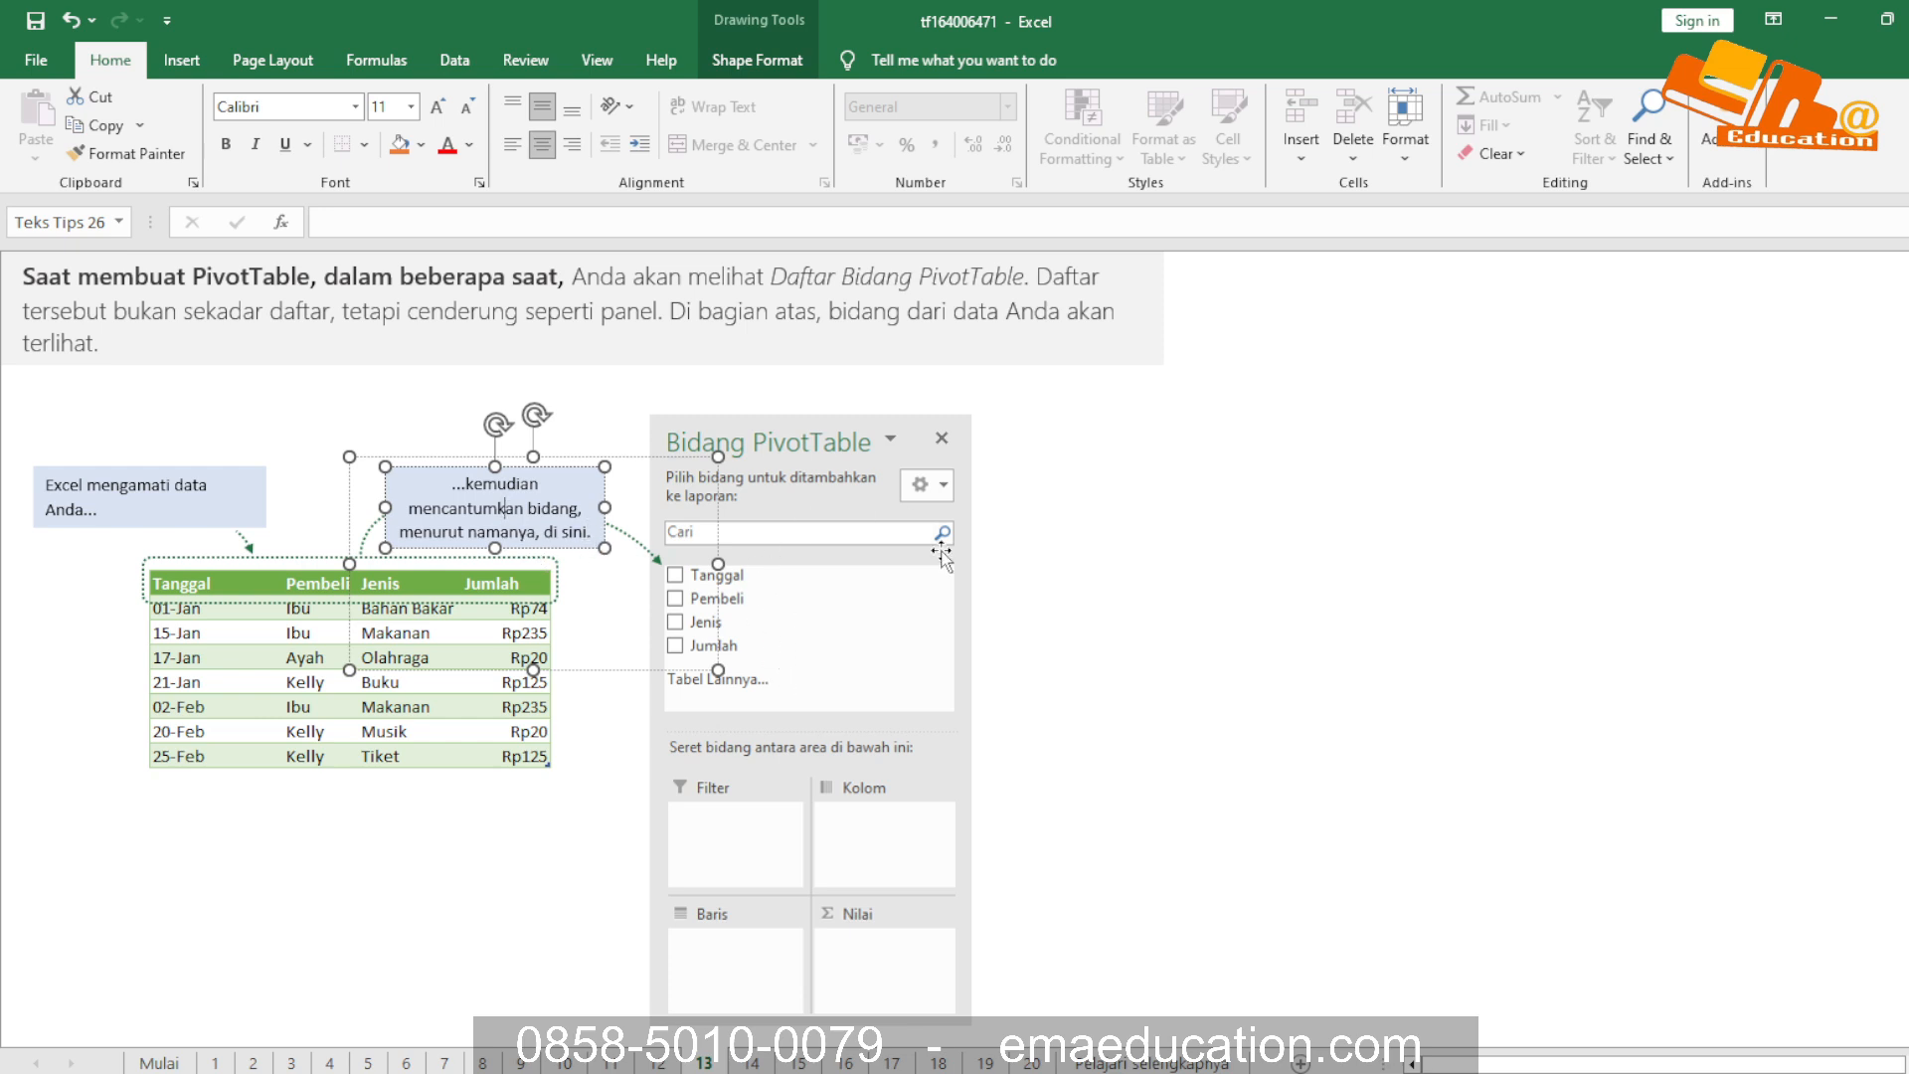
Read the lessons on sheets 14 and 15 about placing the Jumlah field in the Nilai area
left_click(752, 1062)
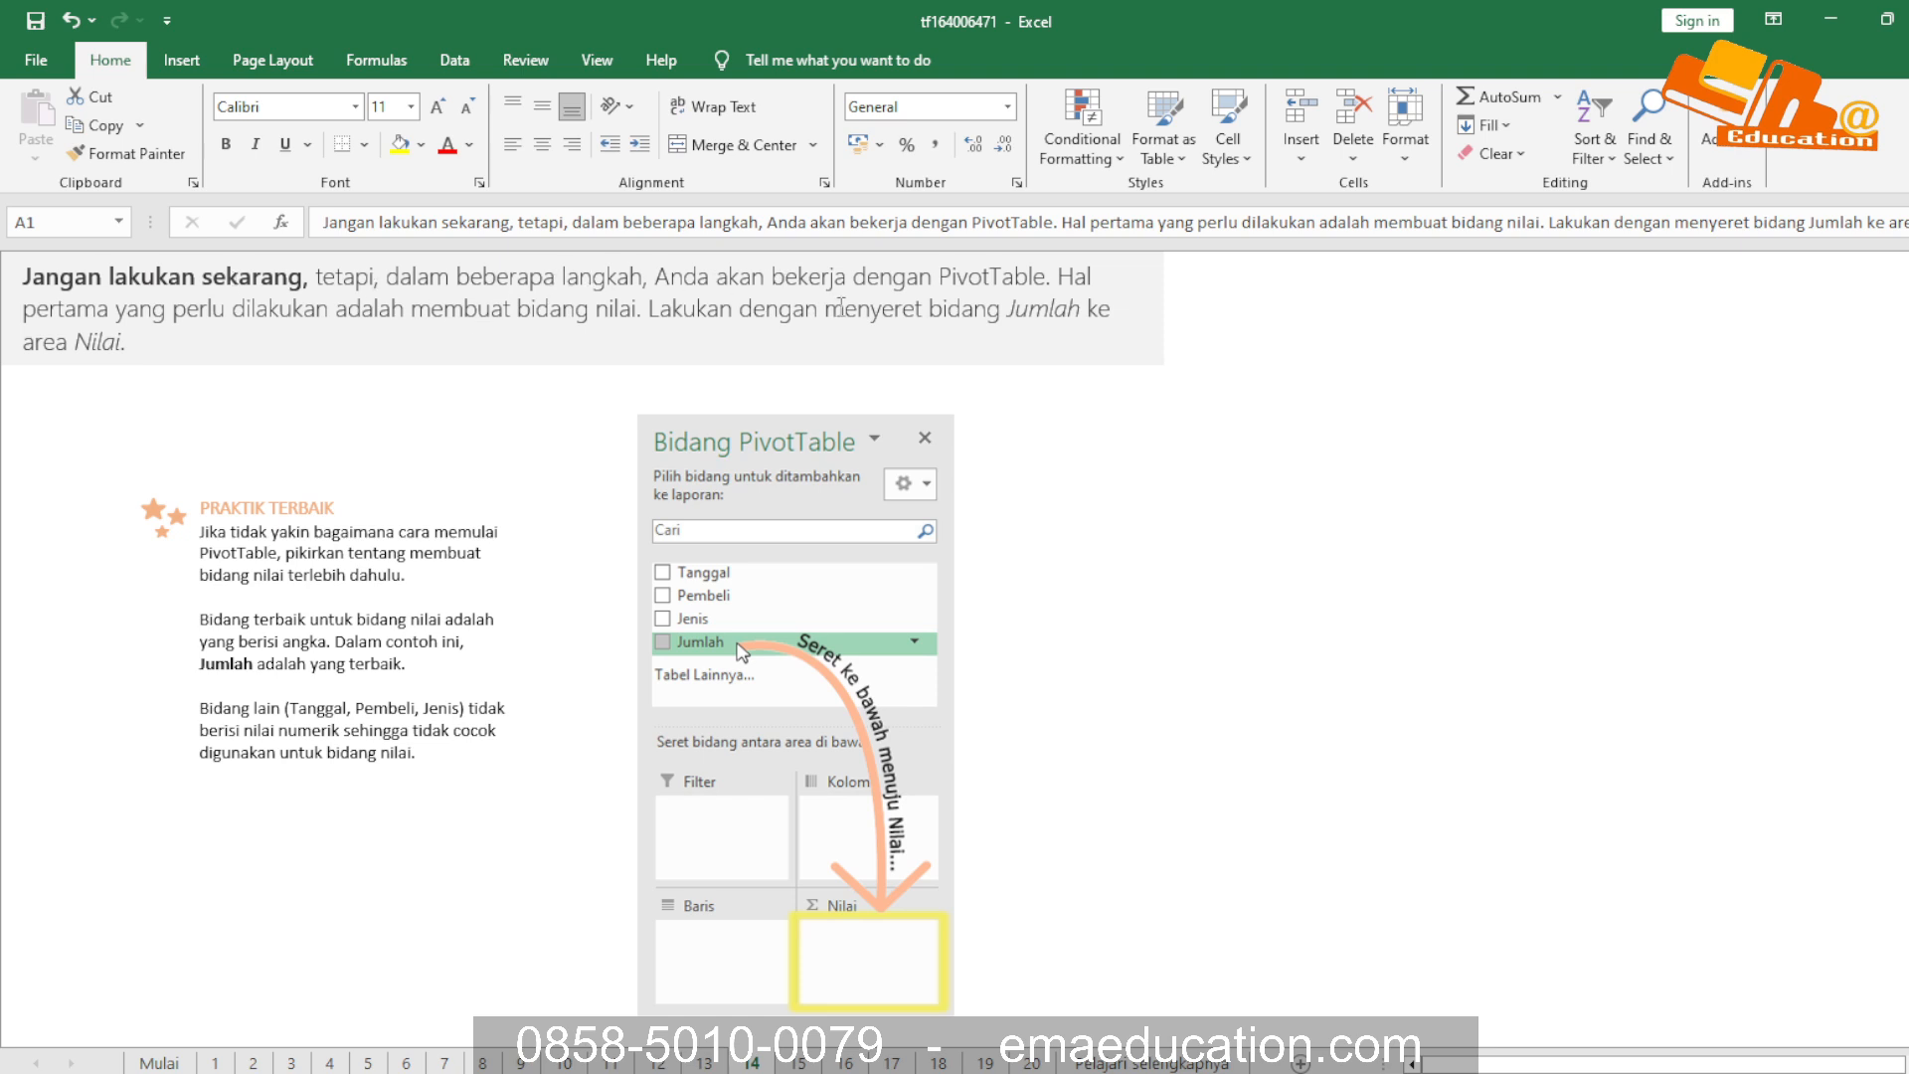
left_click(203, 306)
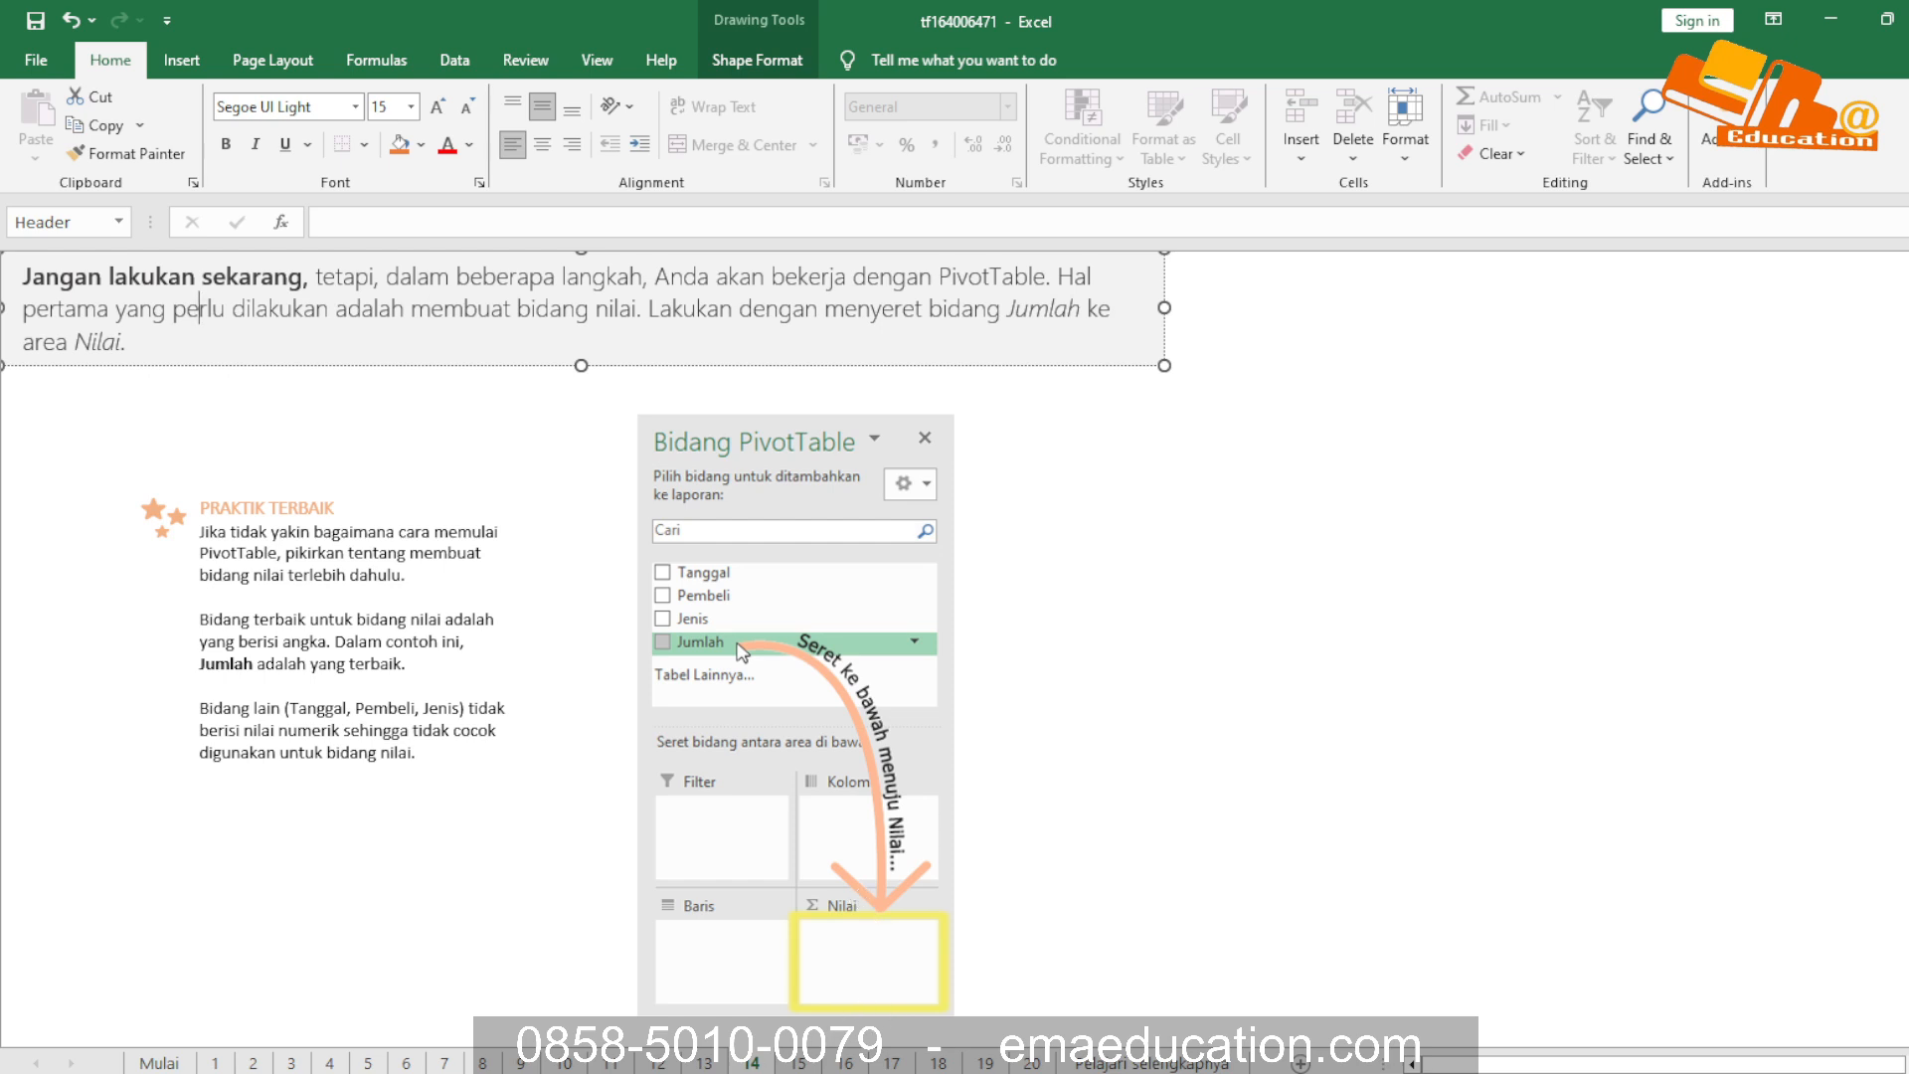
left_click(800, 1062)
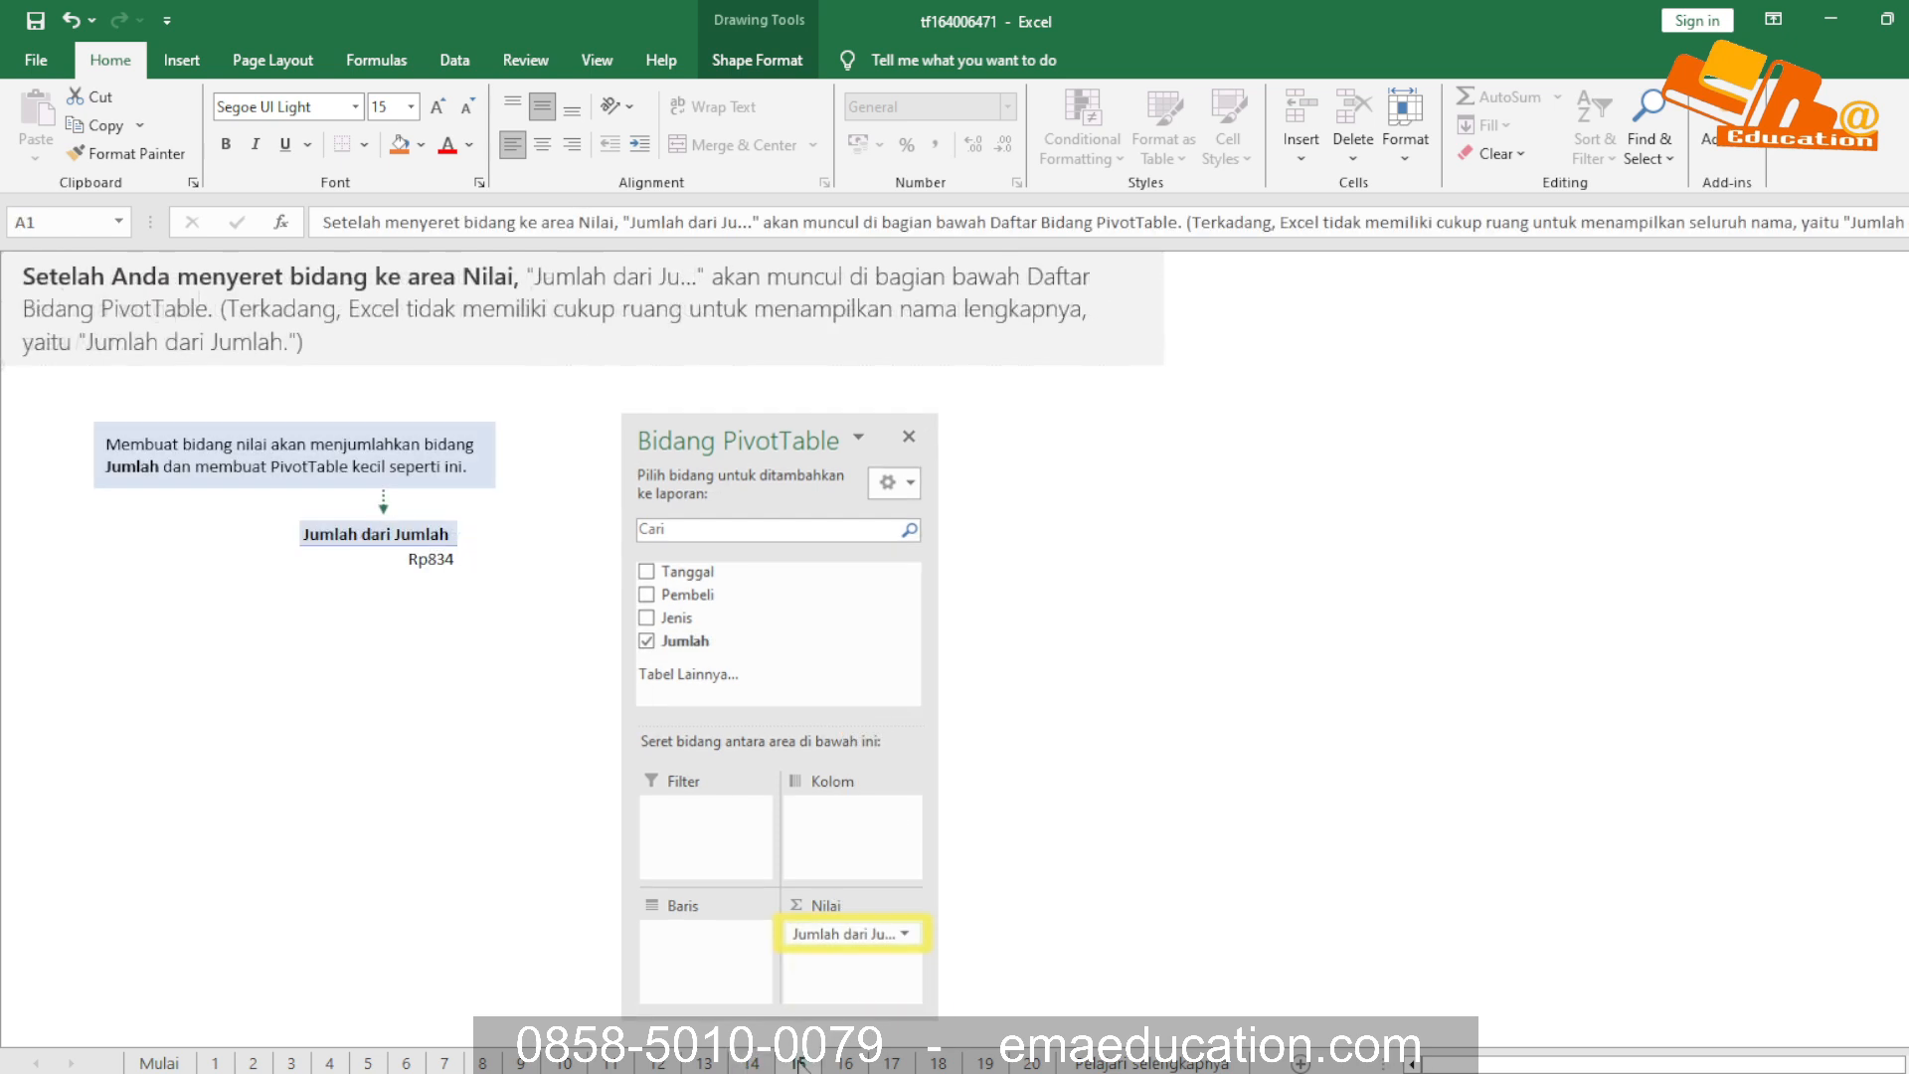
left_click(172, 284)
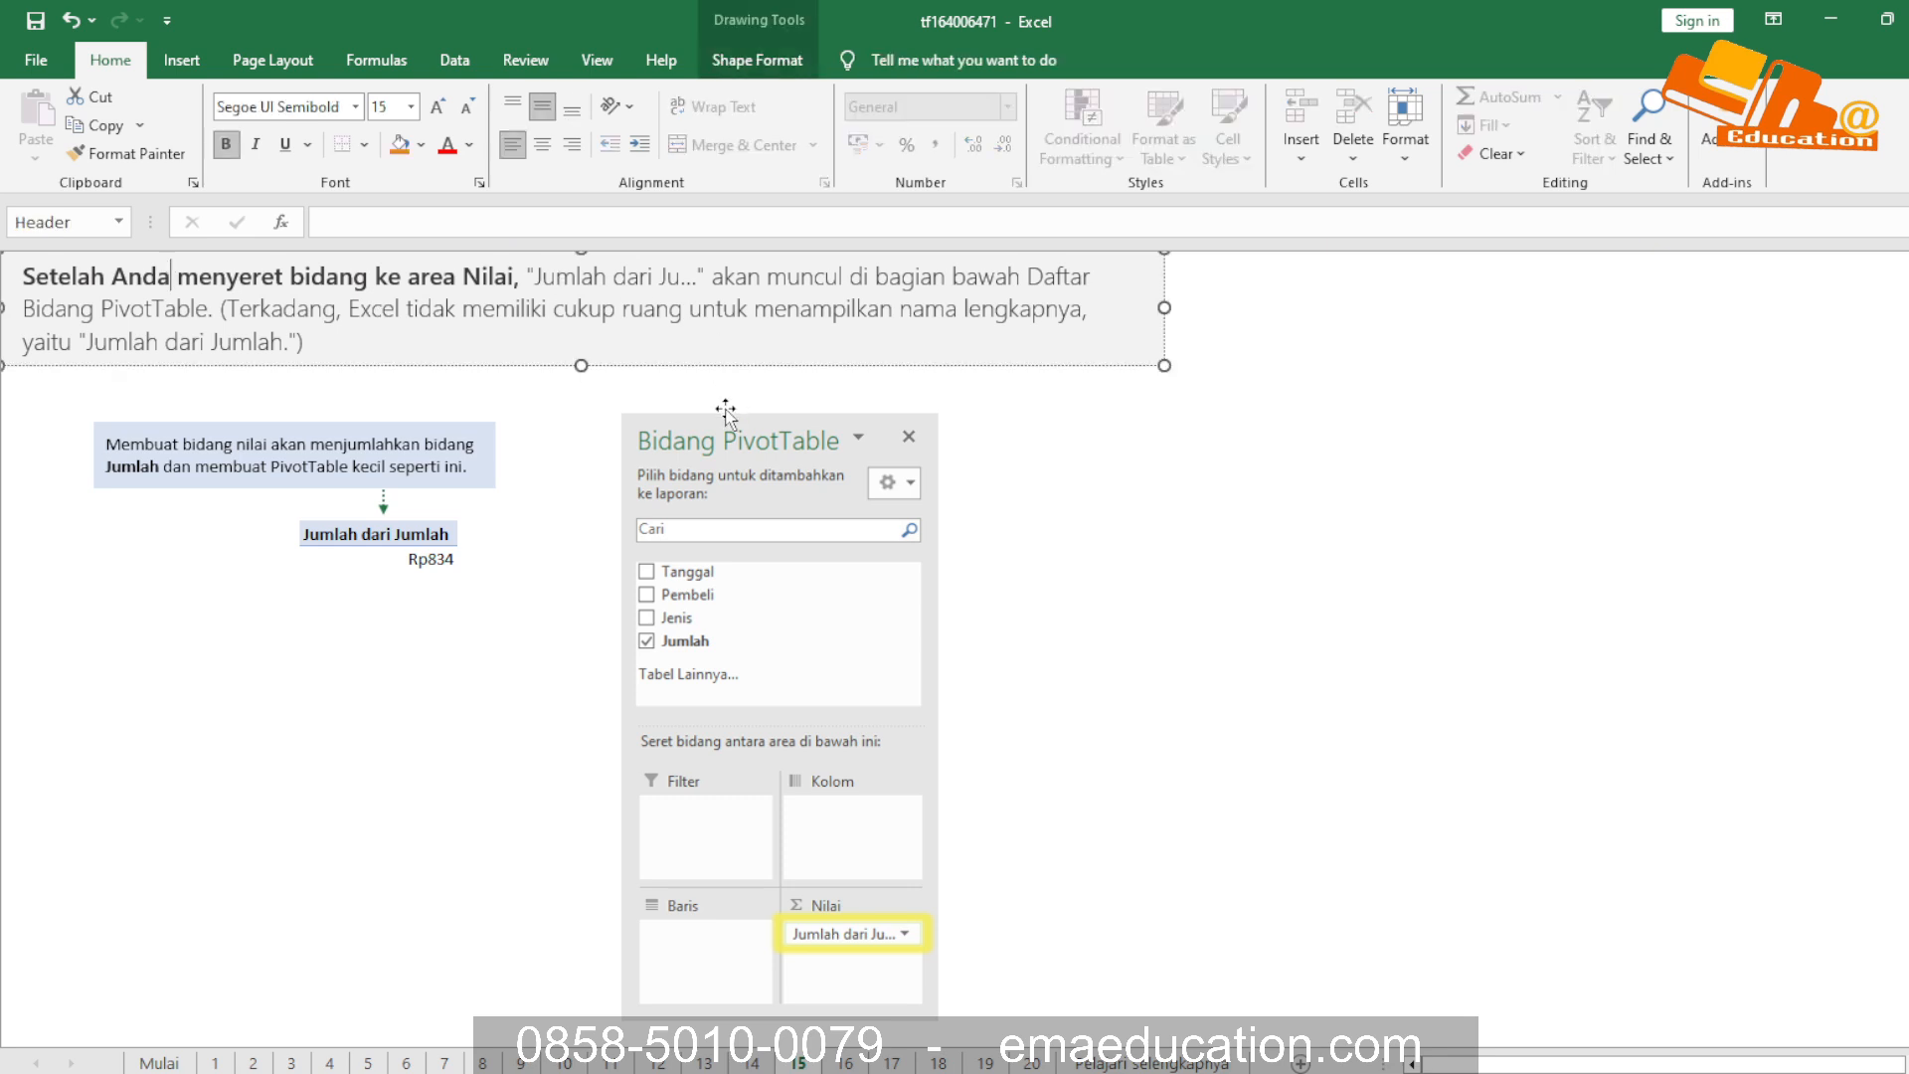
Drill down into the Jumlah dari Jumlah total on sheet 15 to list its source records
left_click(389, 557)
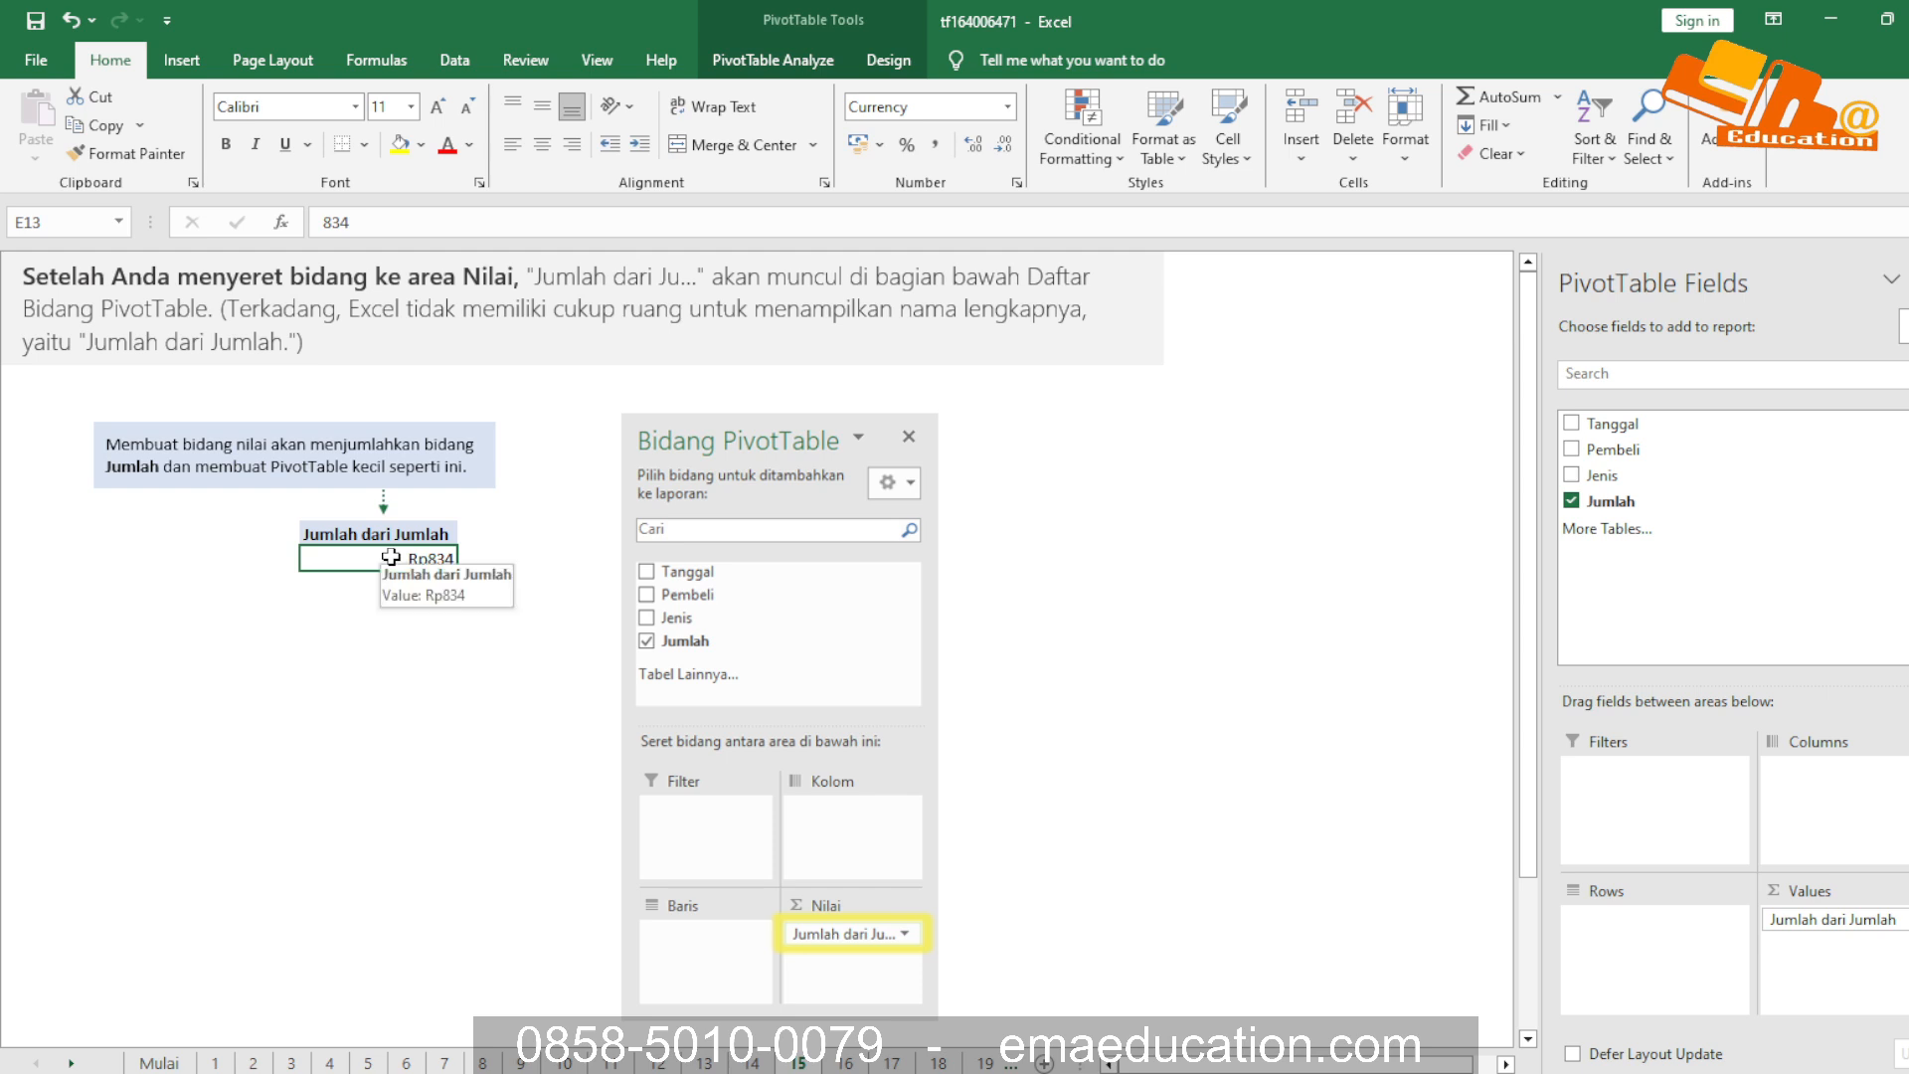
double_click(389, 558)
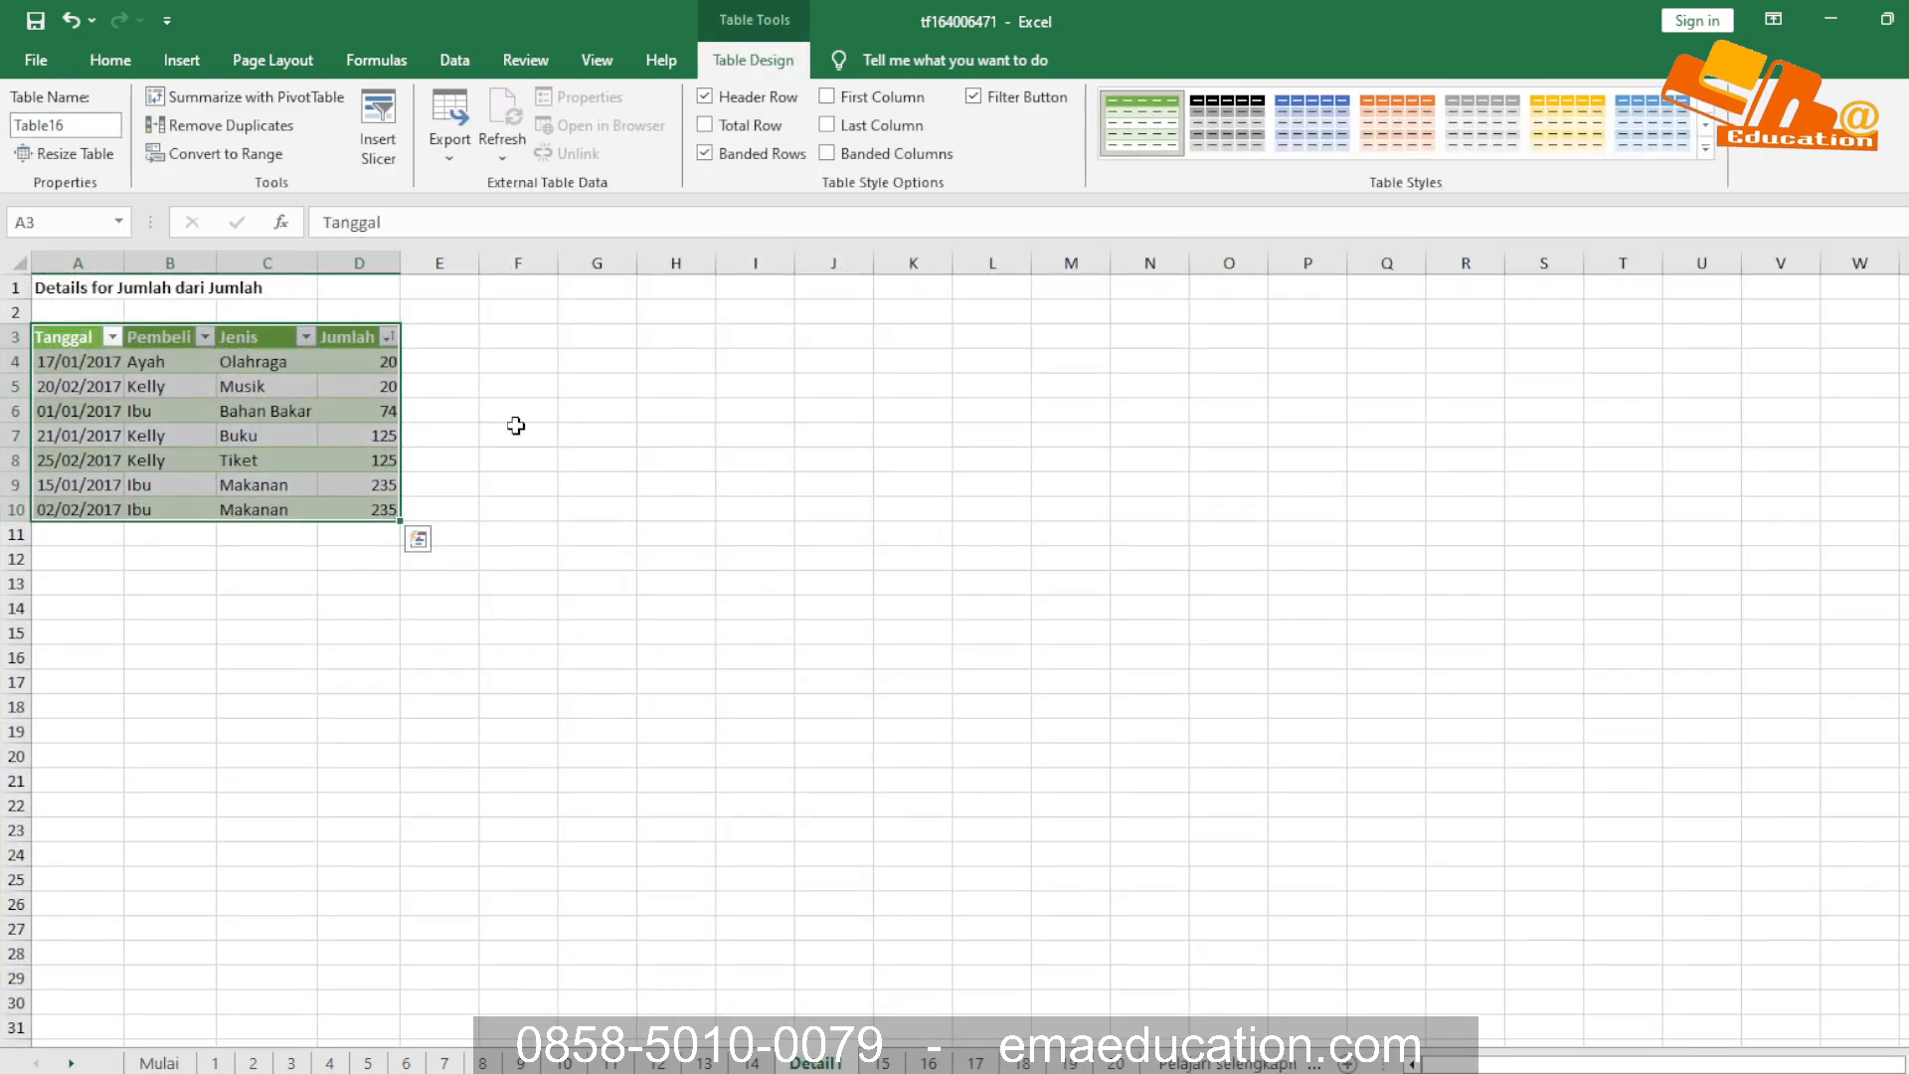
key("alt+F4")
key("Escape")
key("ctrl+Page_Up")
Switch to the Book1 workbook and set the PivotTable's Tanggal filter to (All)
key("alt+Tab")
key("alt+Tab")
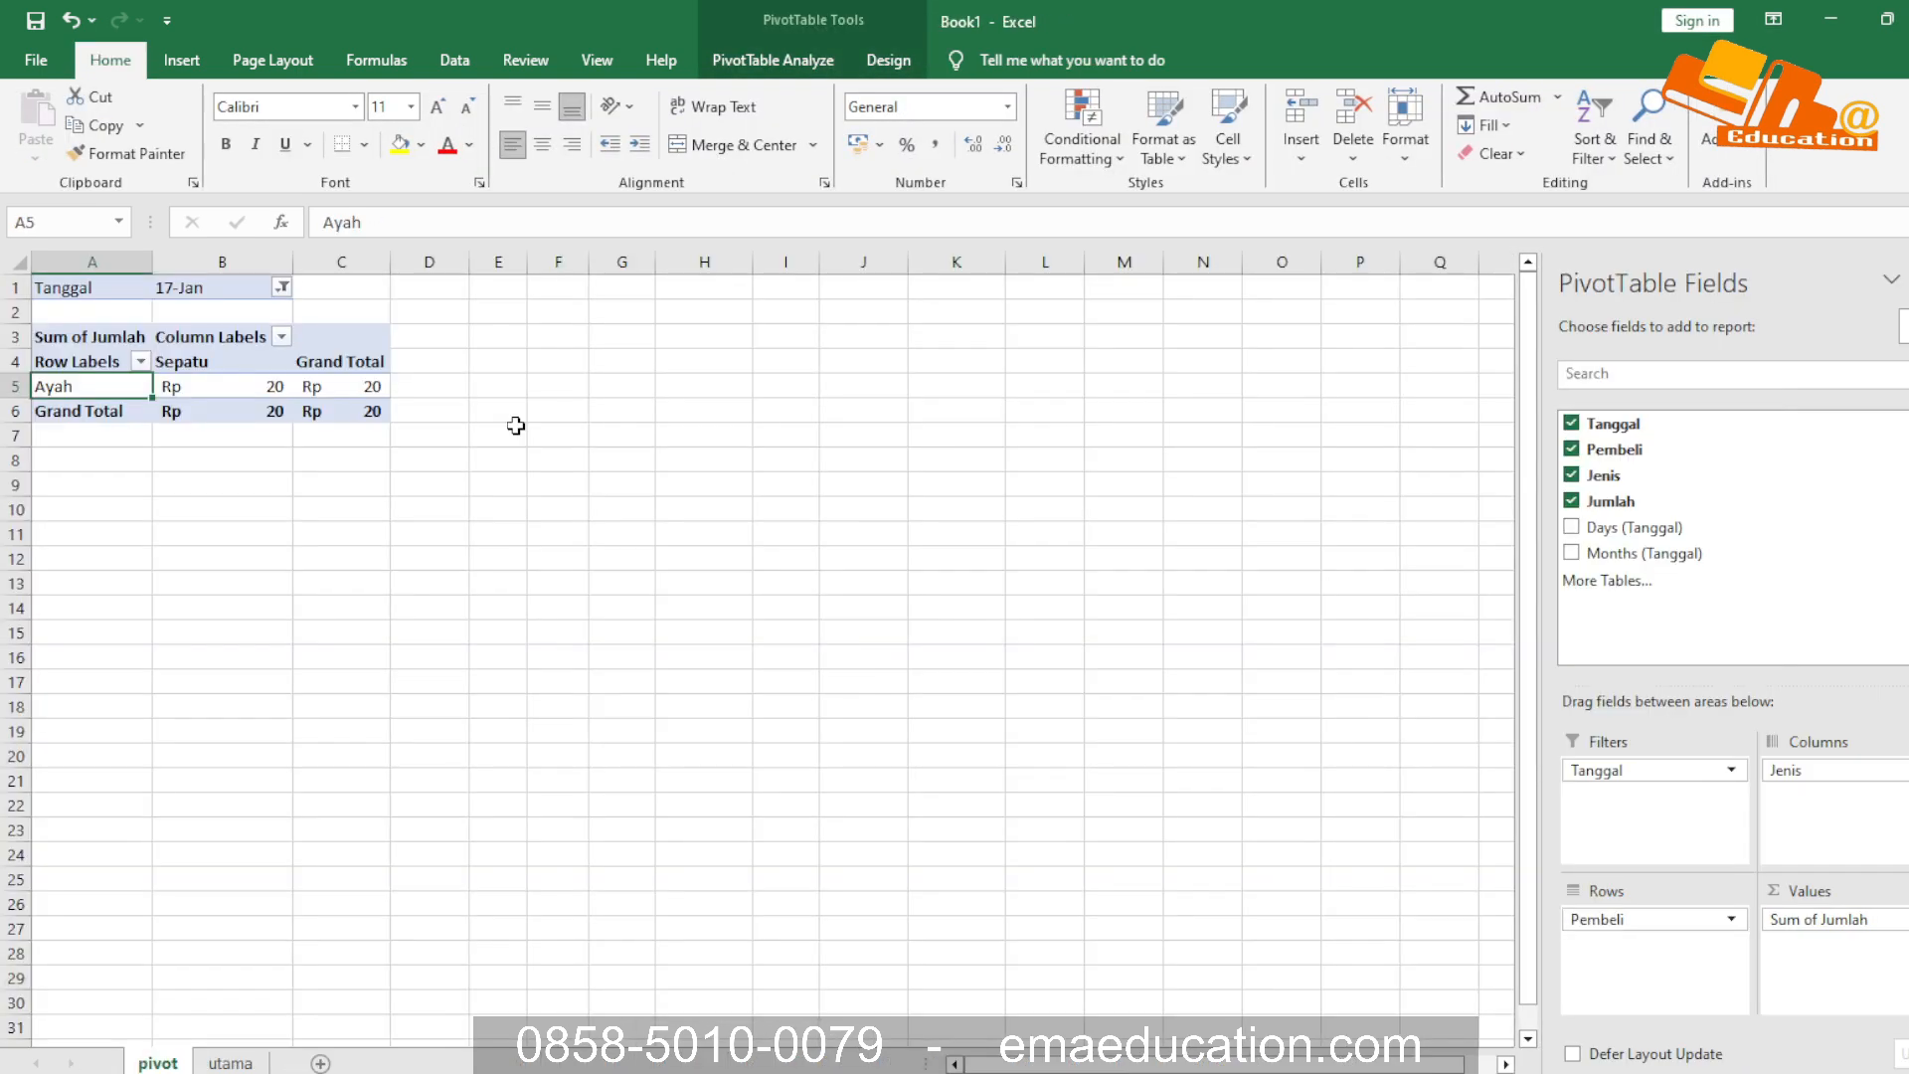
left_click(283, 287)
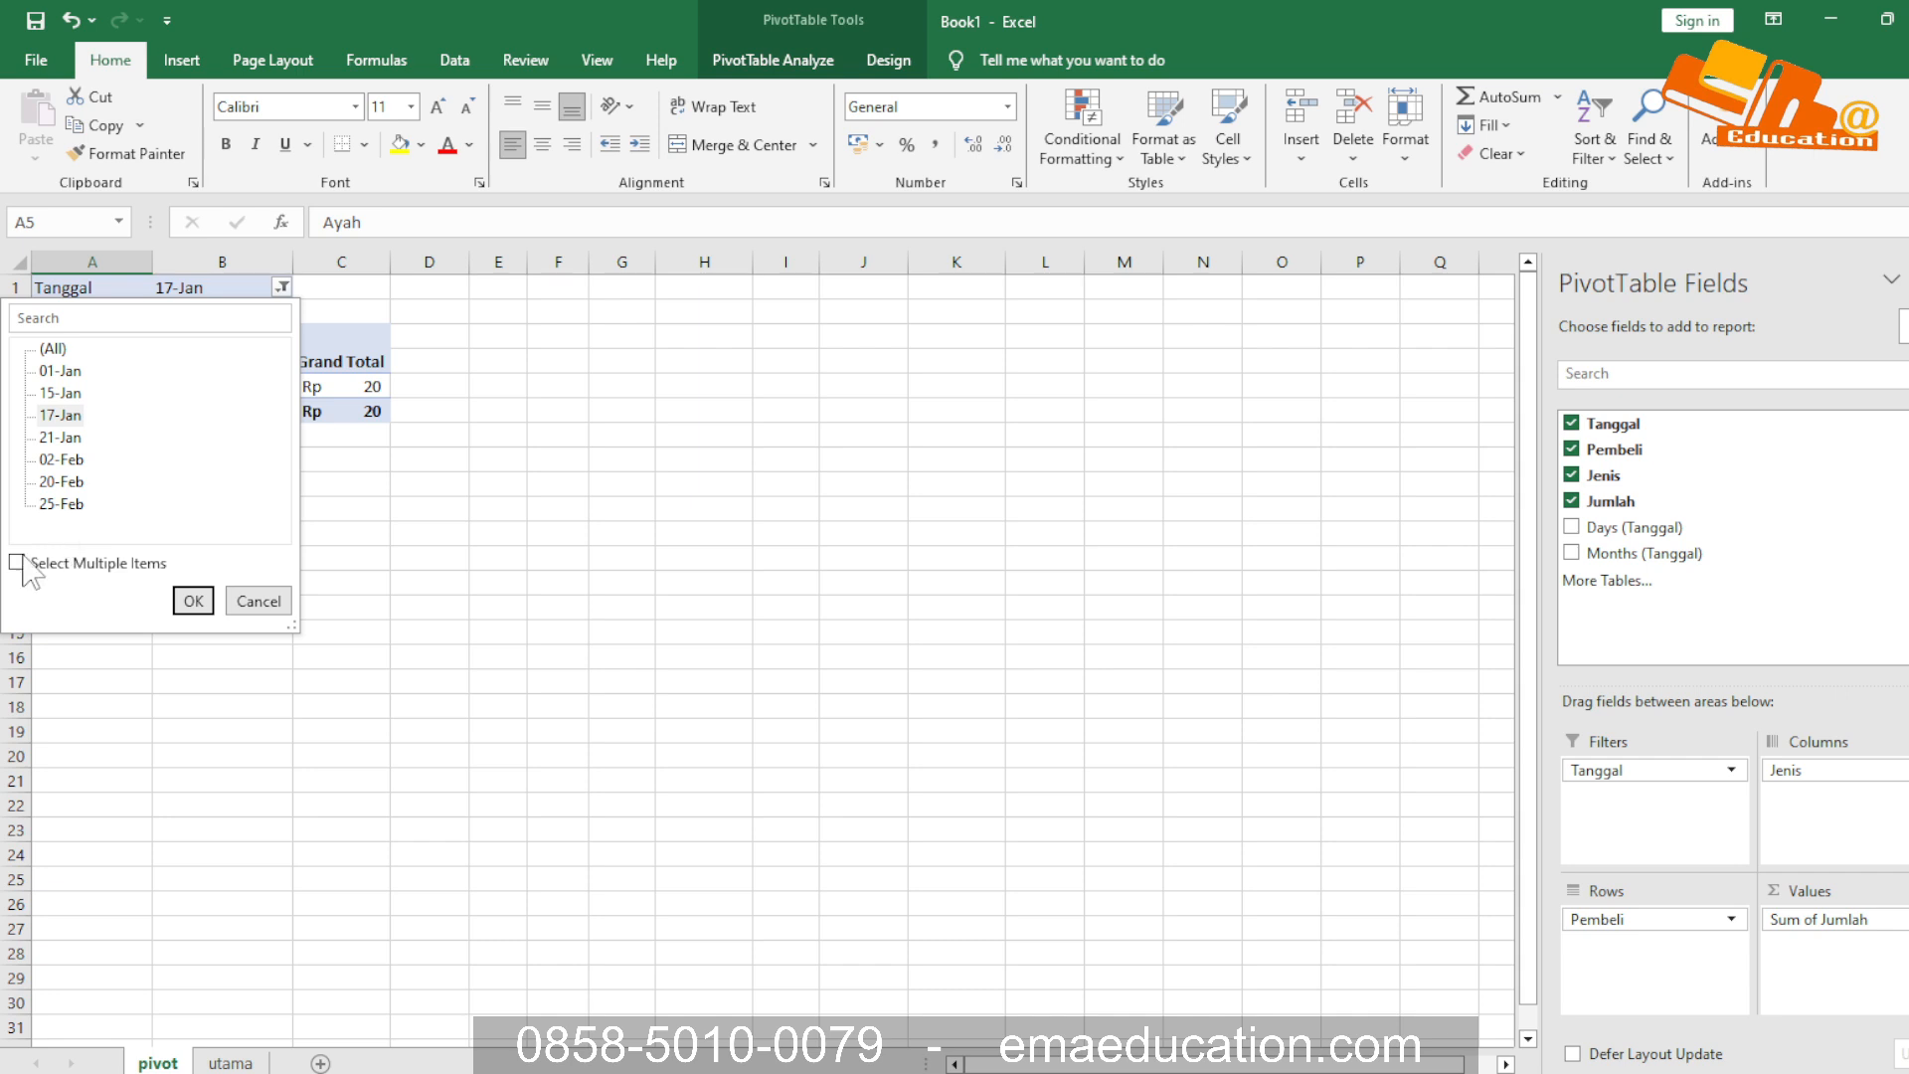
left_click(53, 349)
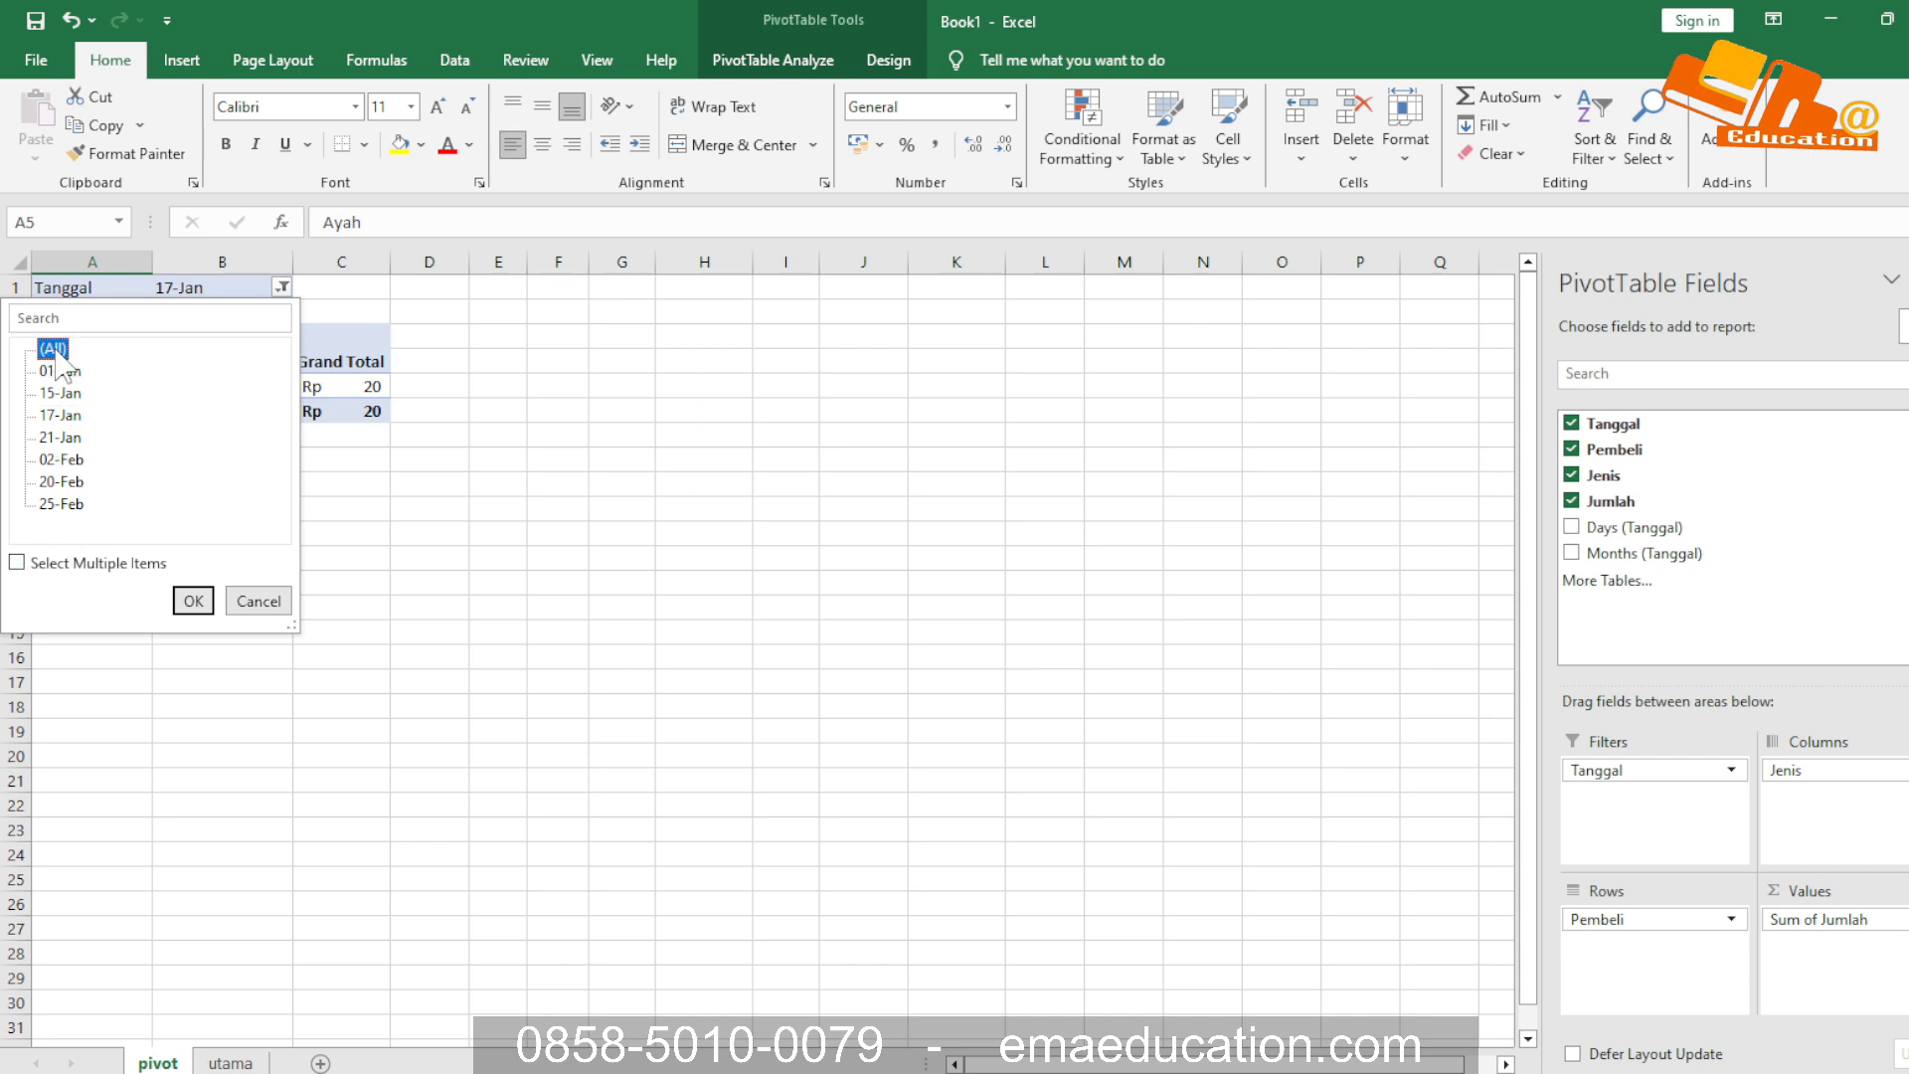
left_click(194, 600)
left_click(396, 604)
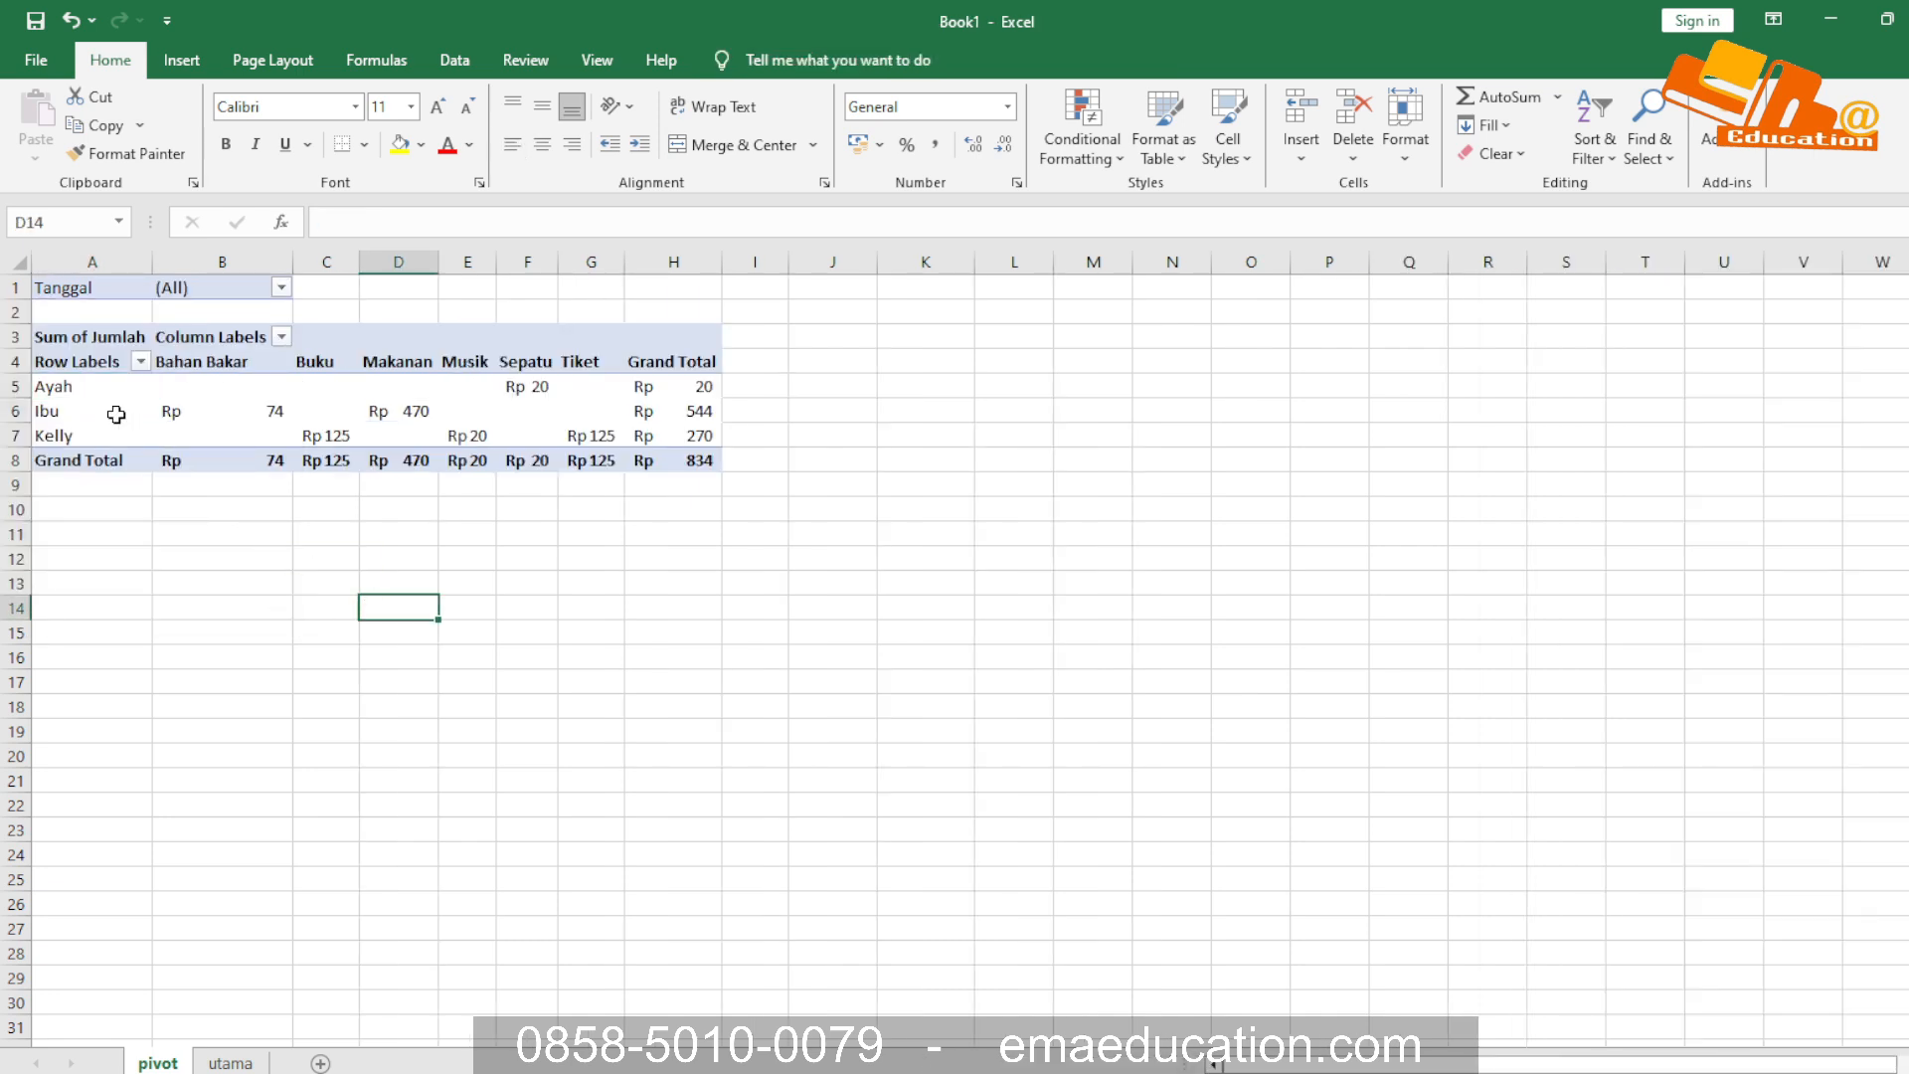
Drill down into Ibu's Grand Total in the PivotTable and examine the extracted purchase records and their Jenis entries
left_click(641, 410)
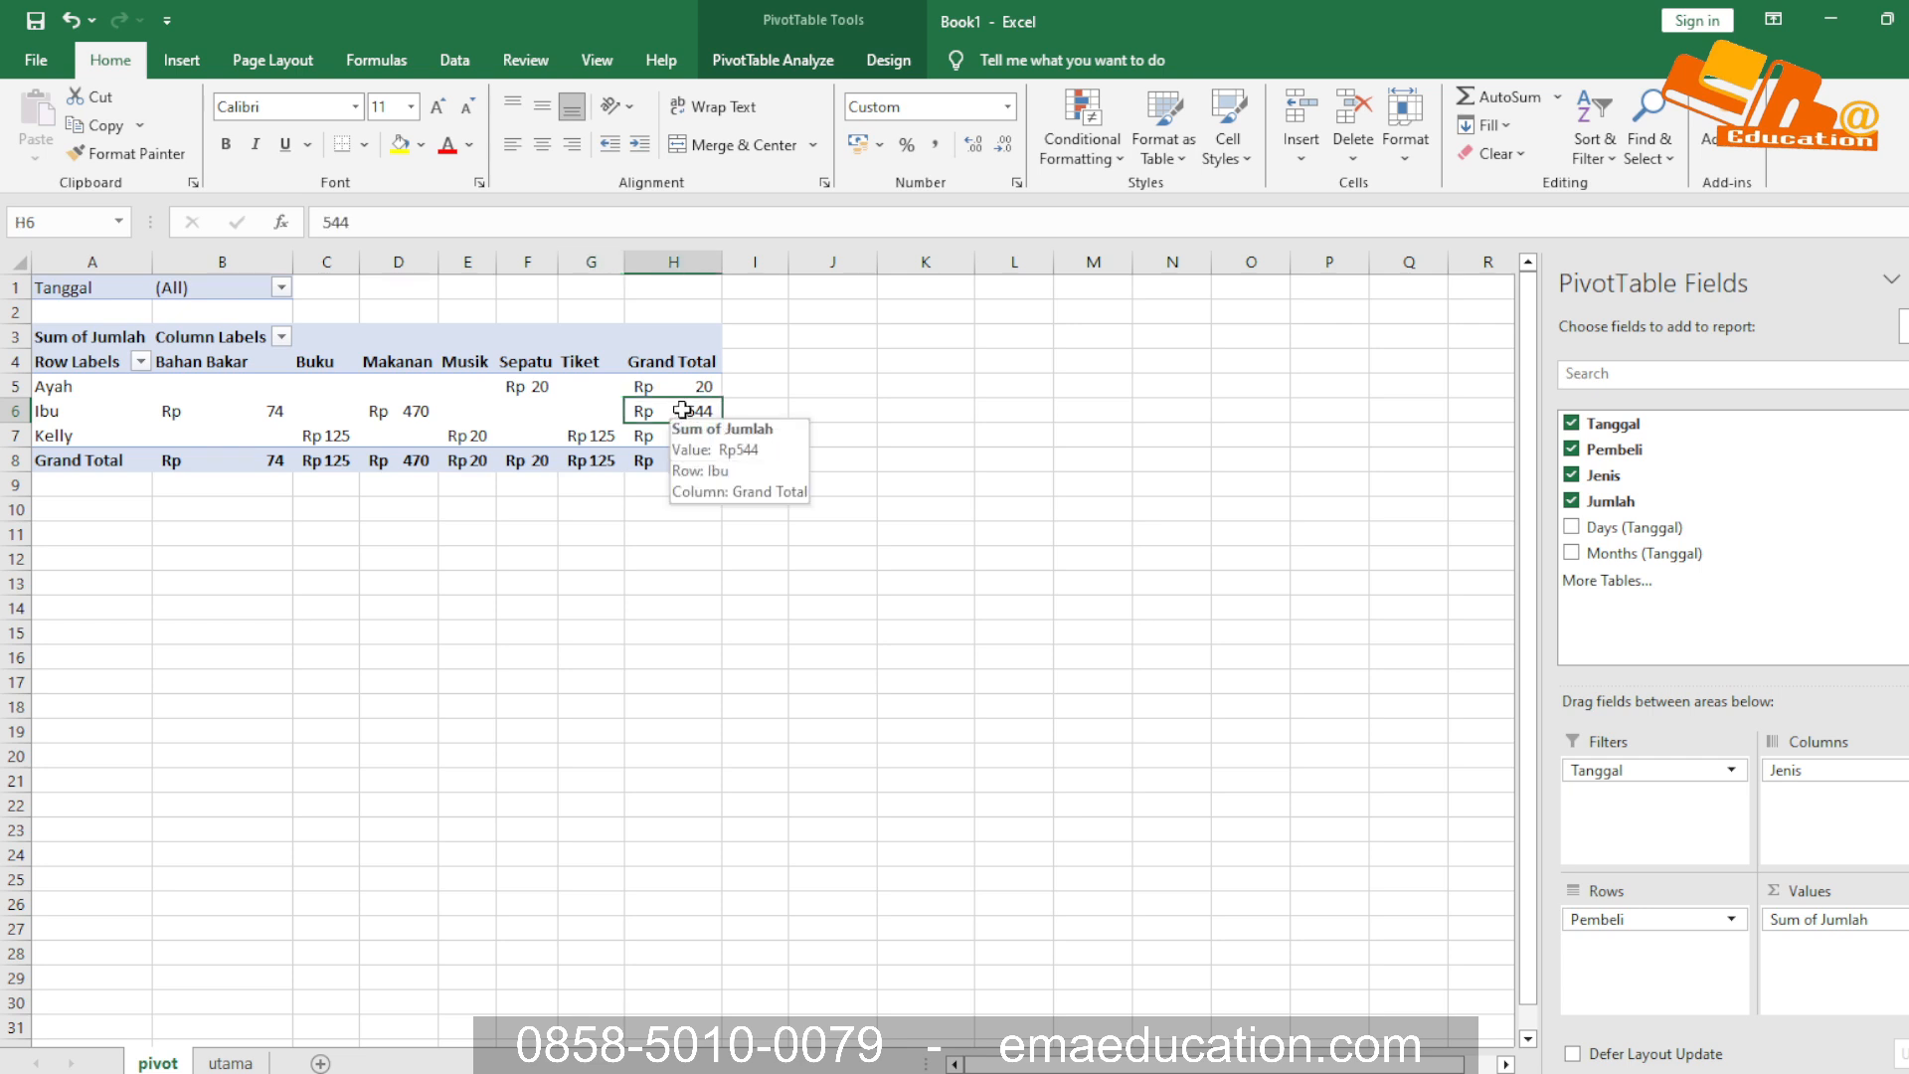
double_click(681, 412)
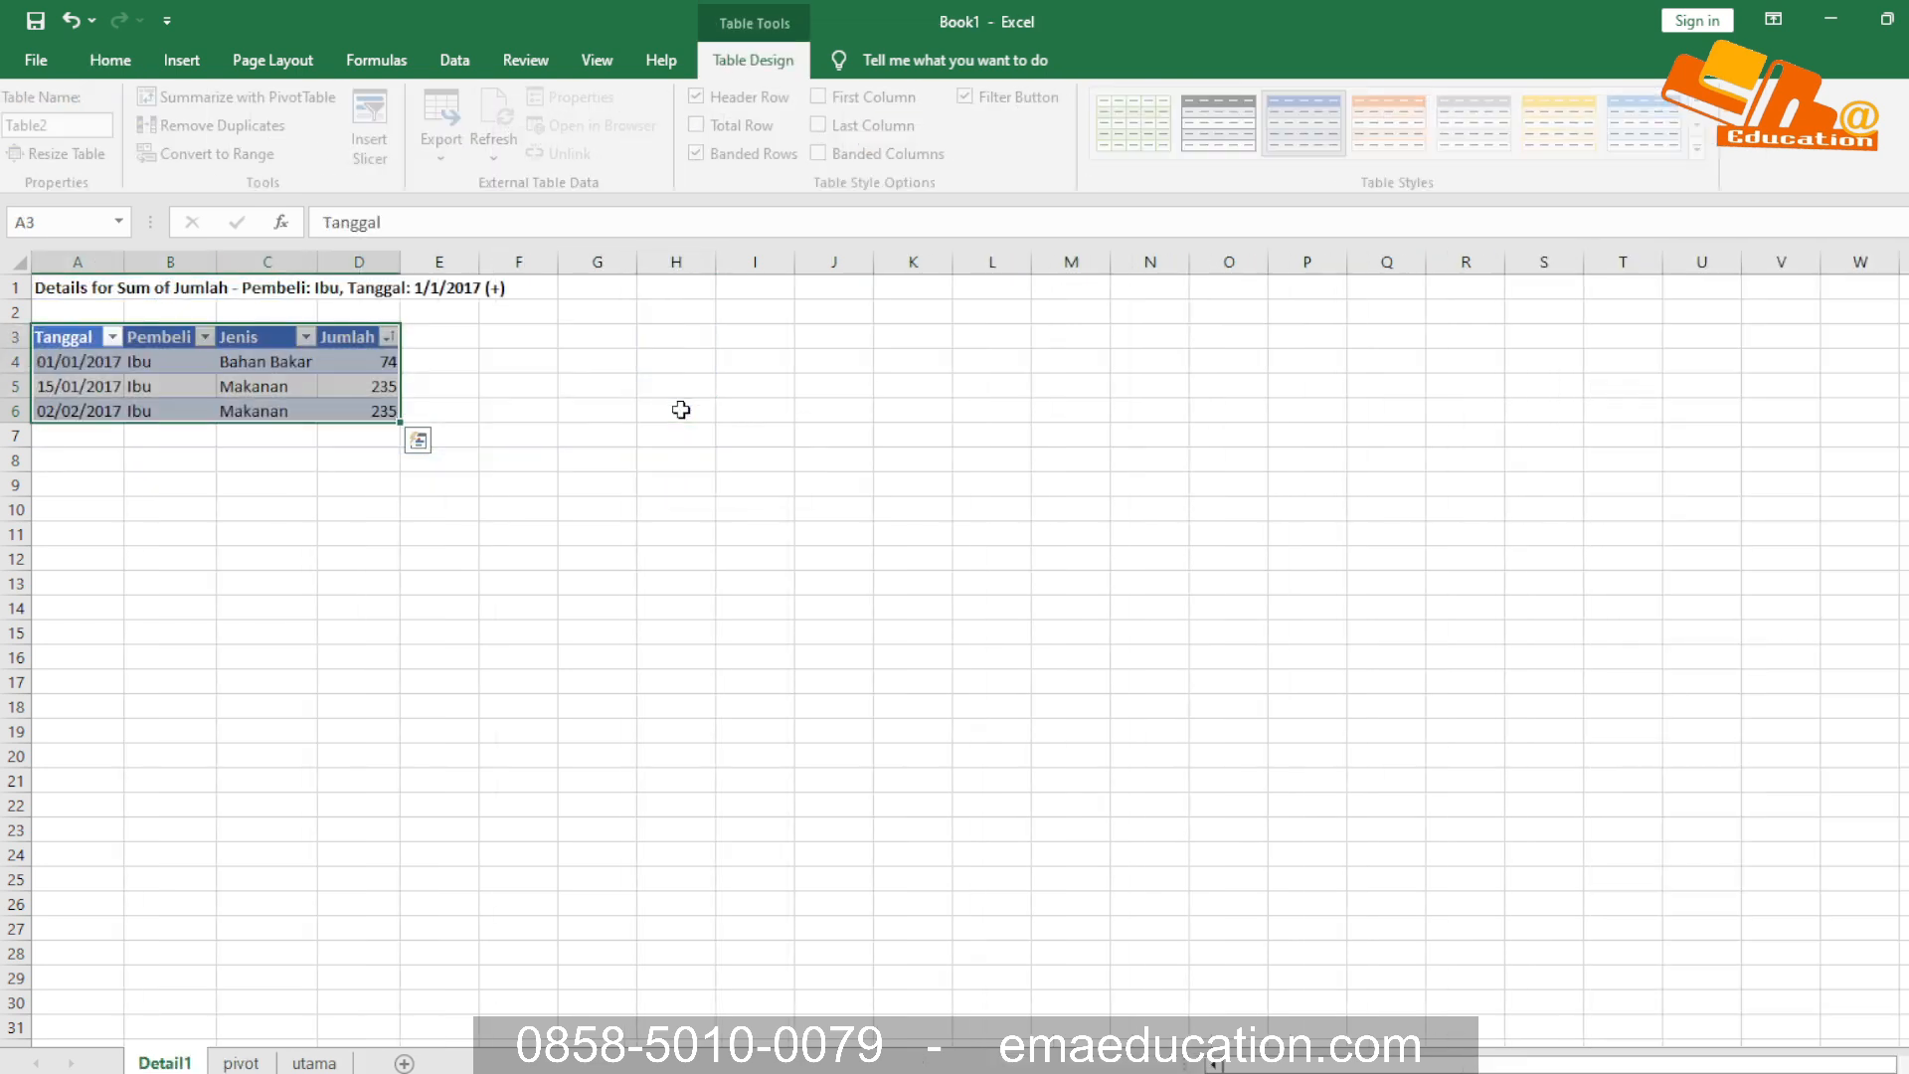
left_click(171, 362)
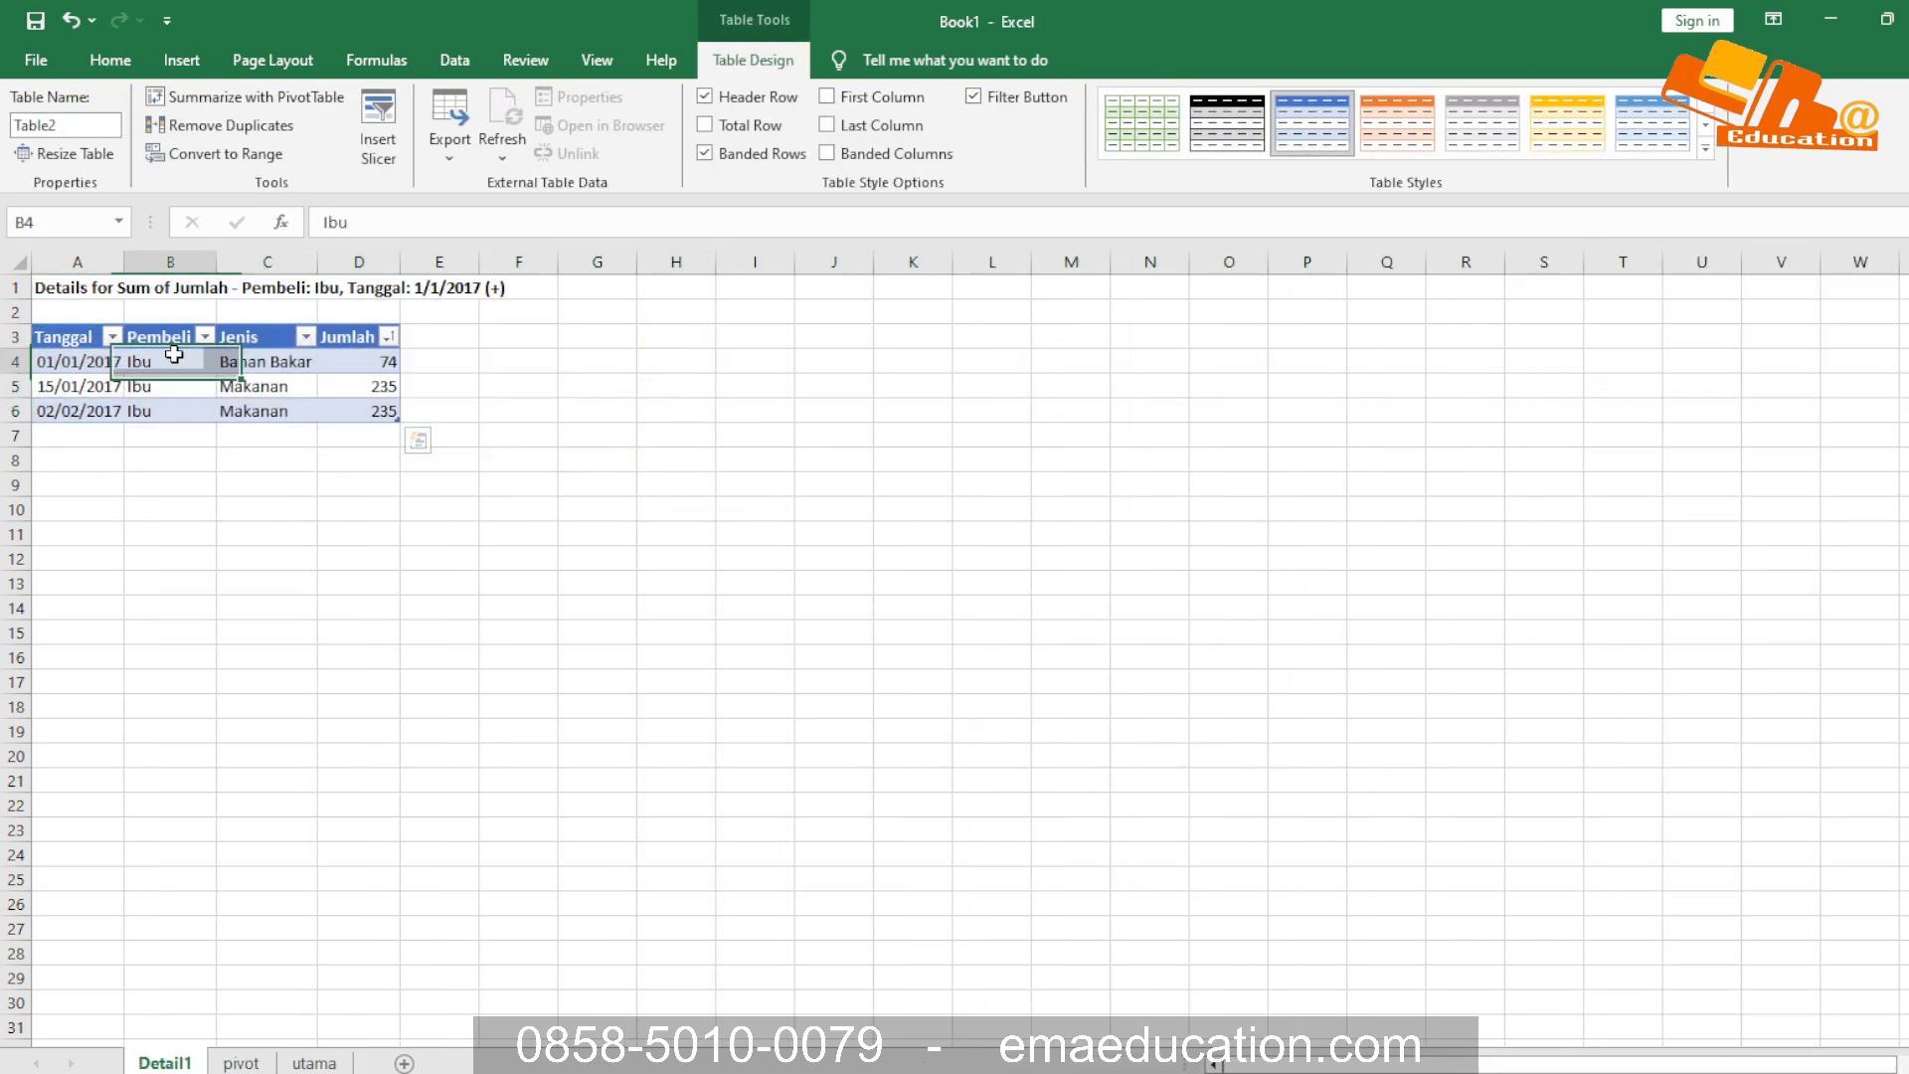
left_click(143, 429)
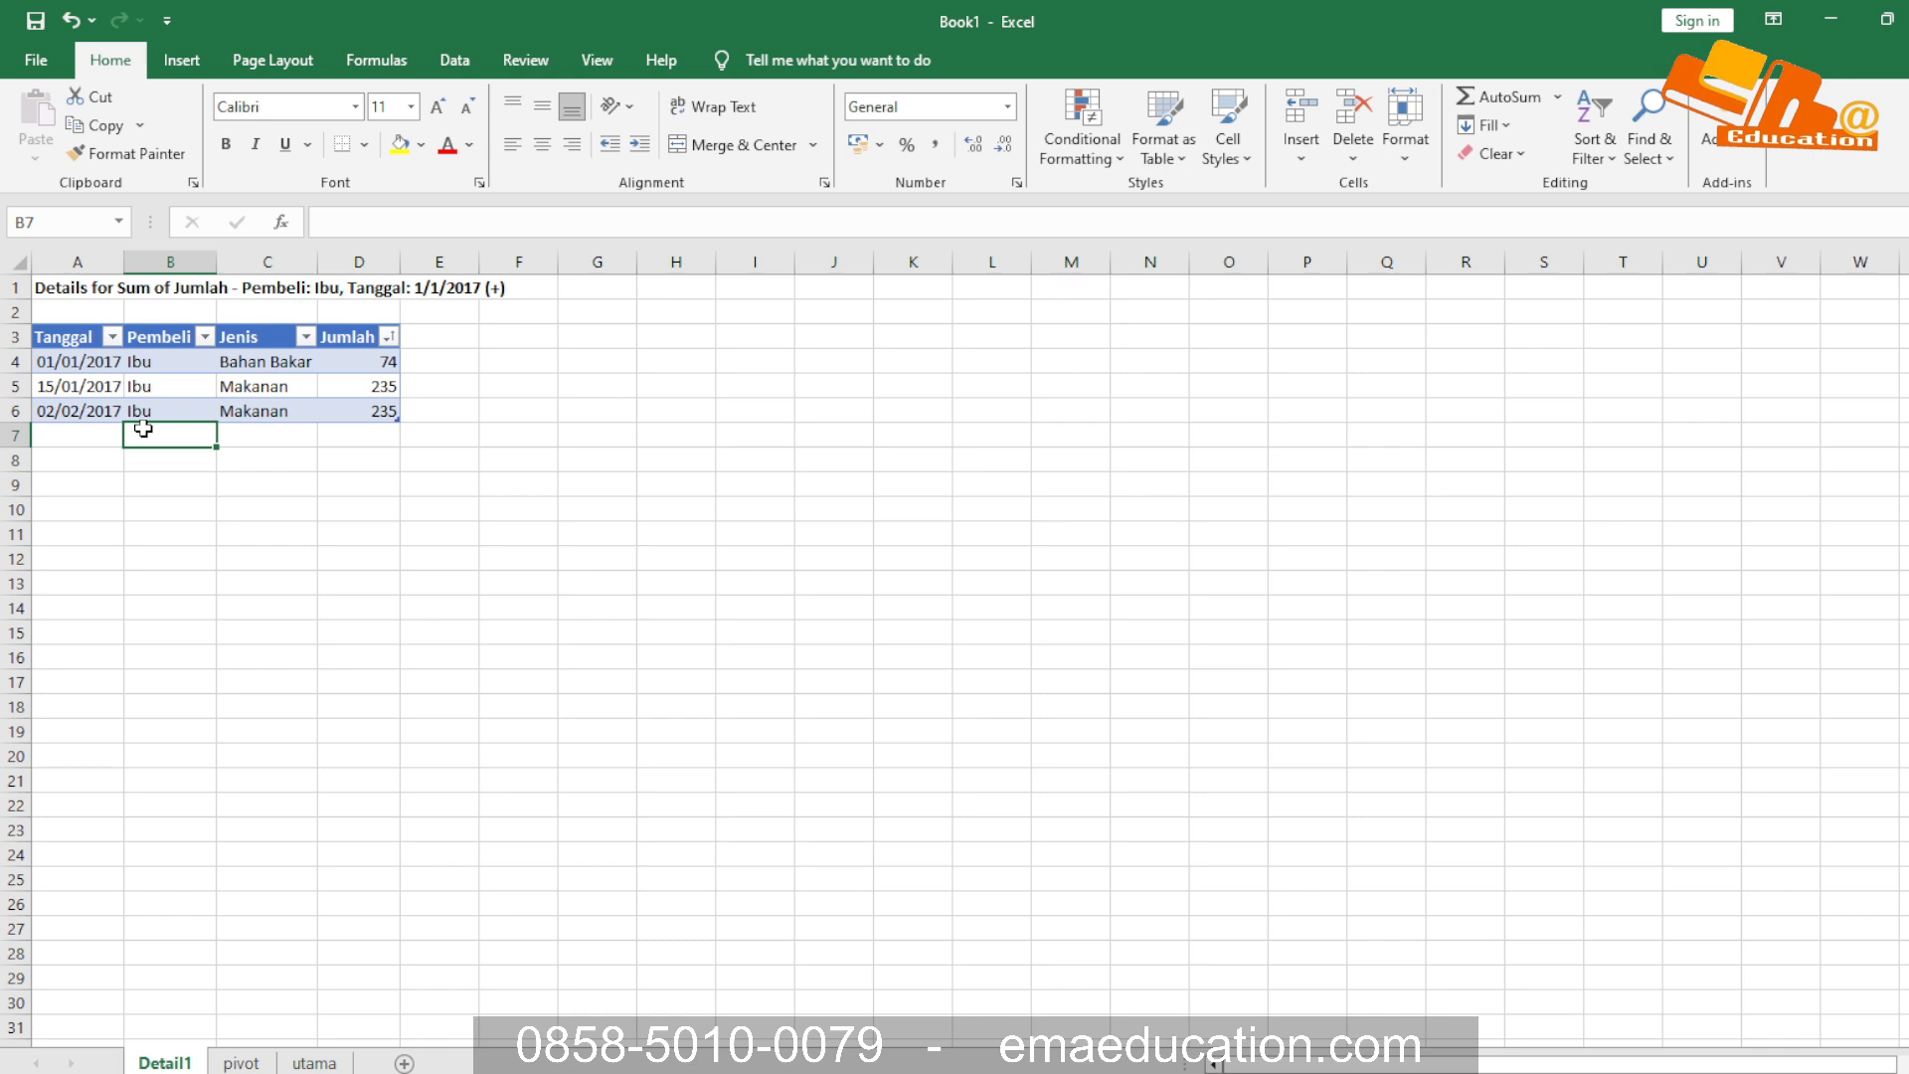
left_click_drag(68, 338, 356, 402)
left_click(311, 483)
left_click_drag(217, 360, 265, 411)
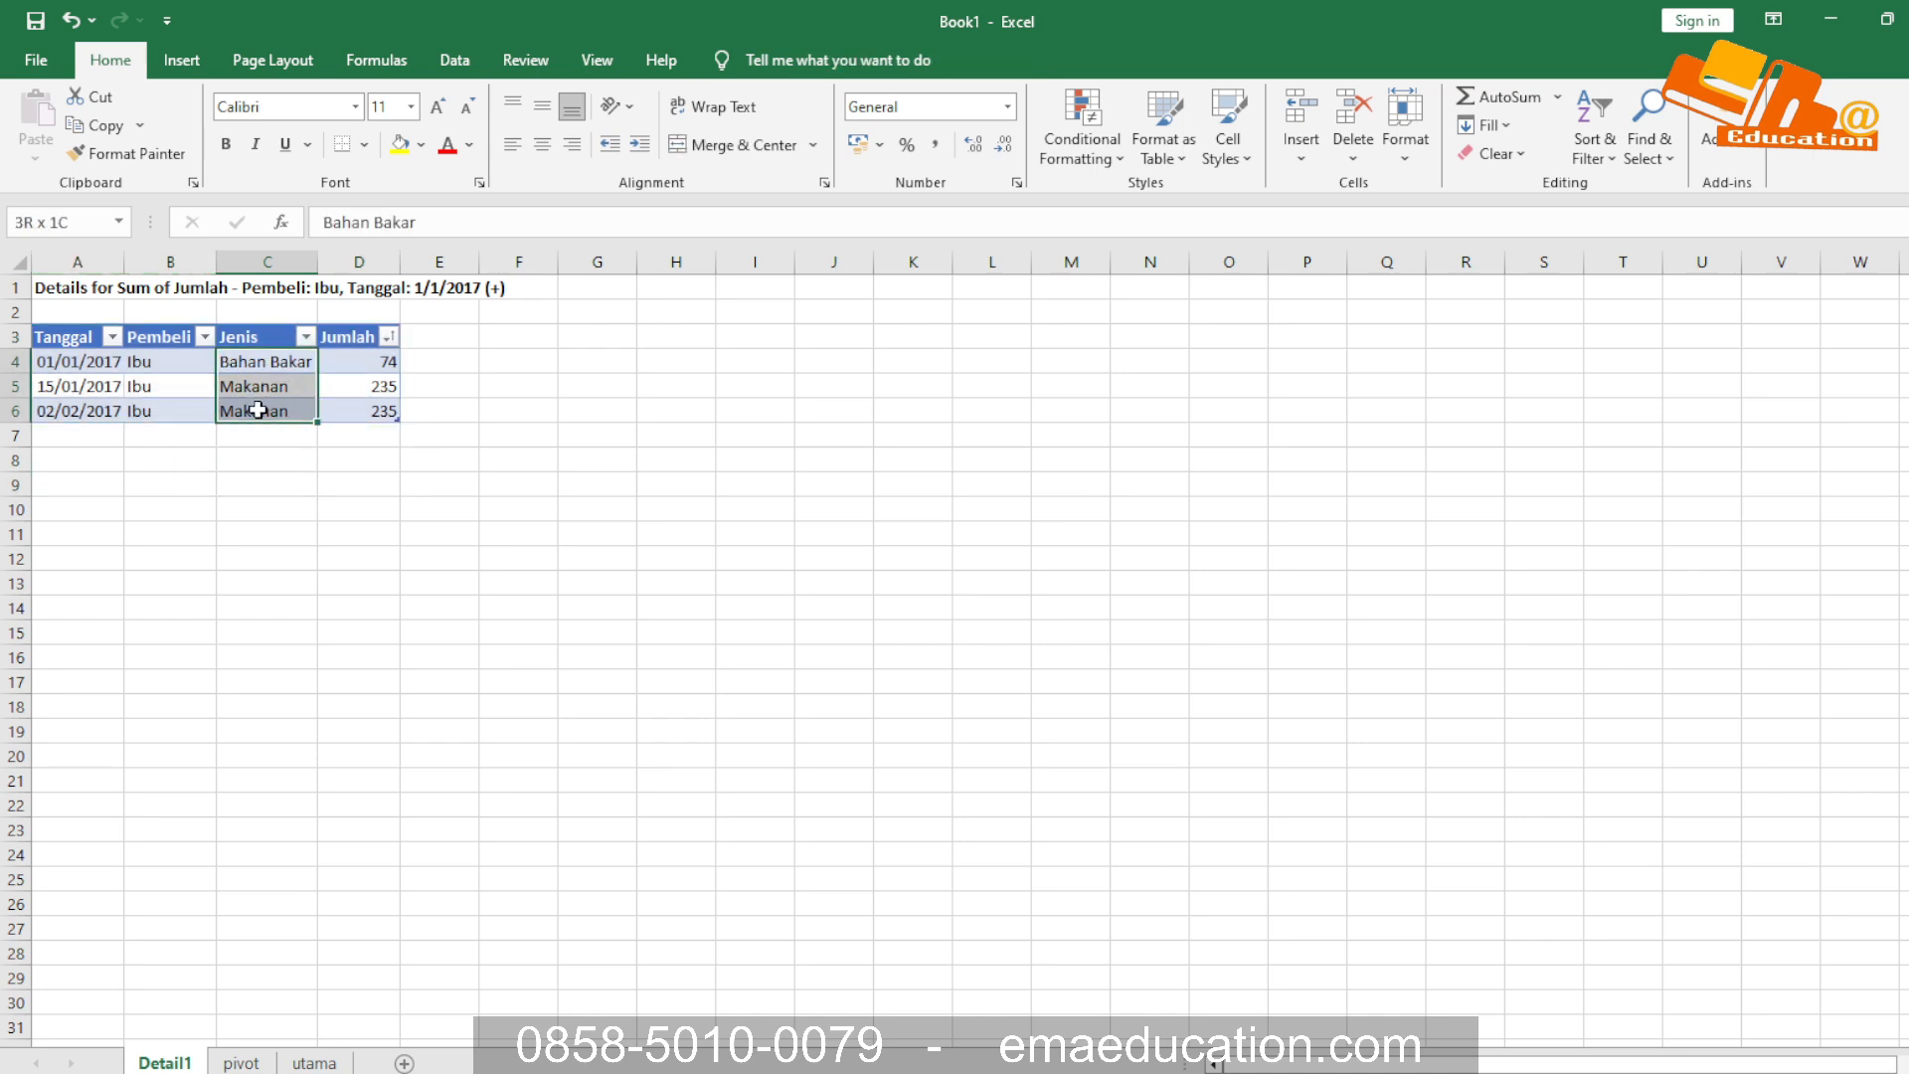
left_click(258, 536)
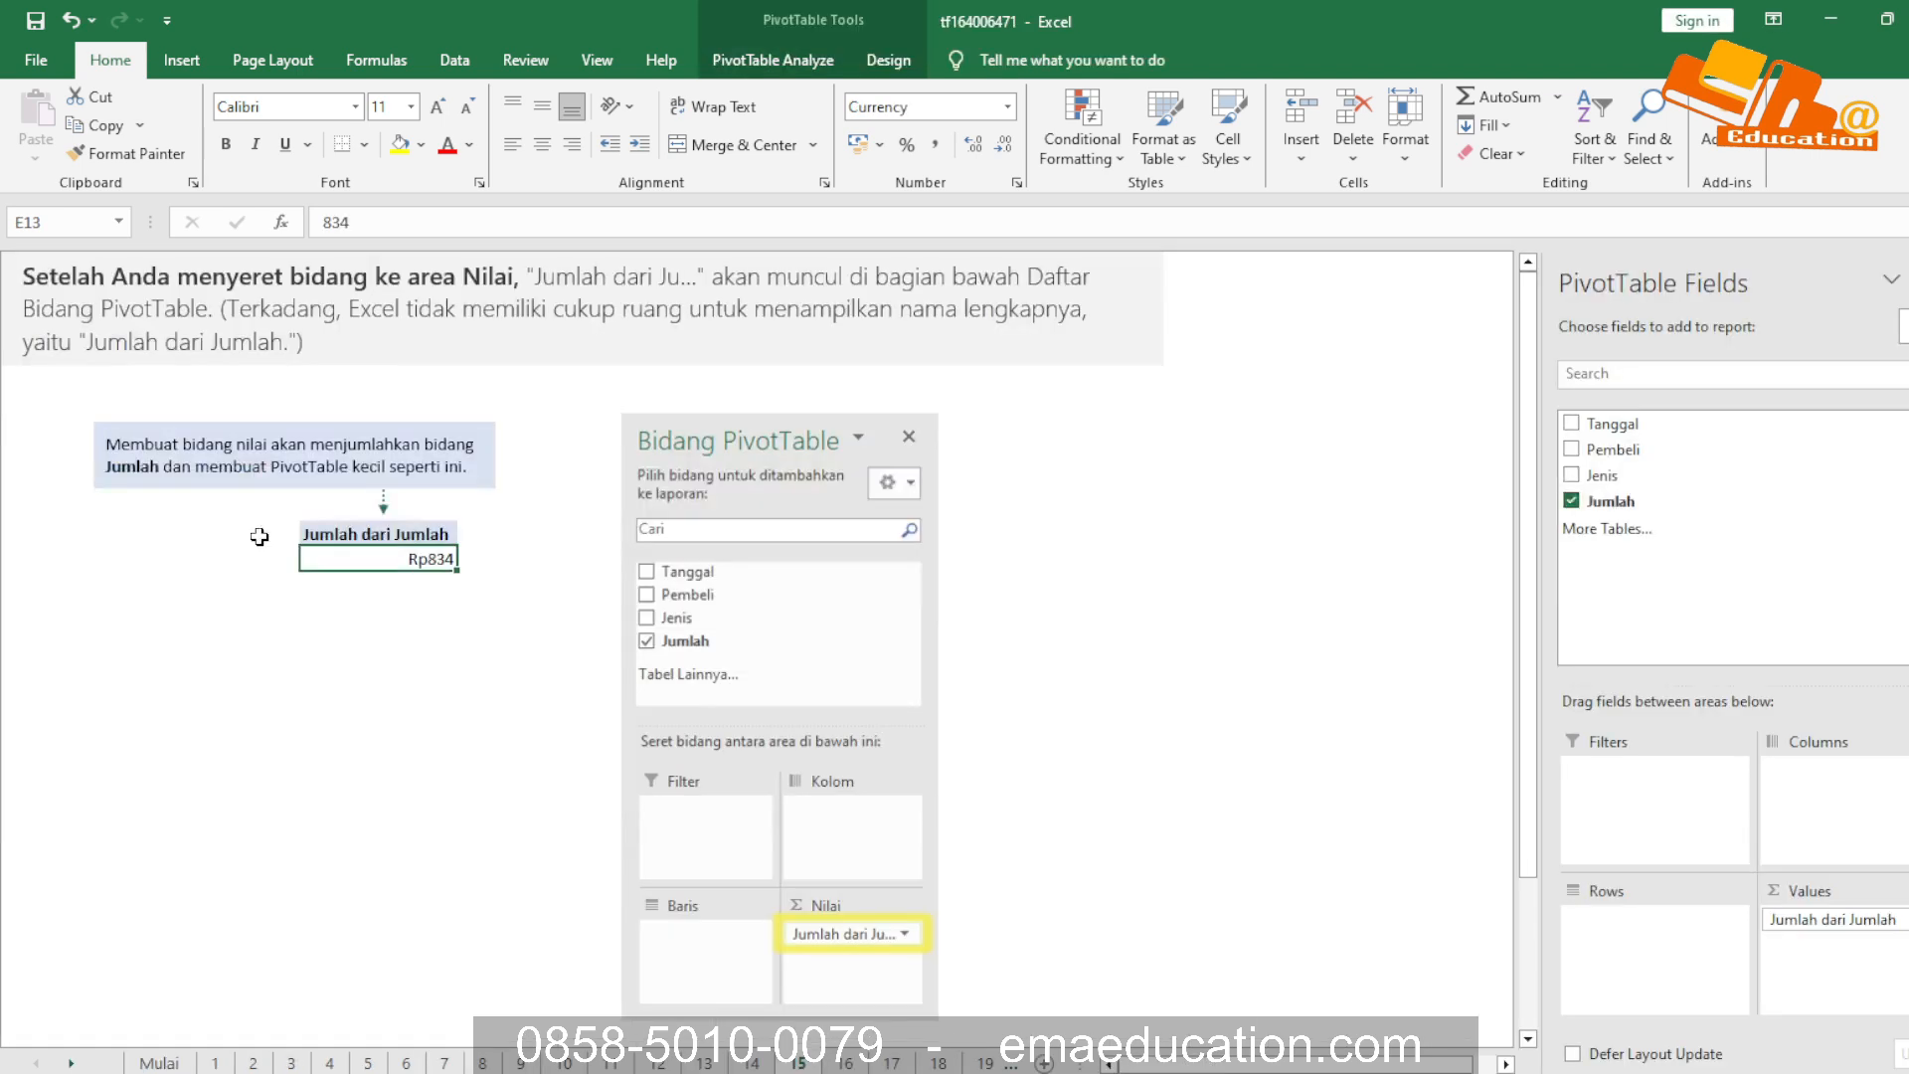
Back in the tf164006471 workbook, review the sheet 15 callout explaining how a value field sums Jumlah
left_click(240, 476)
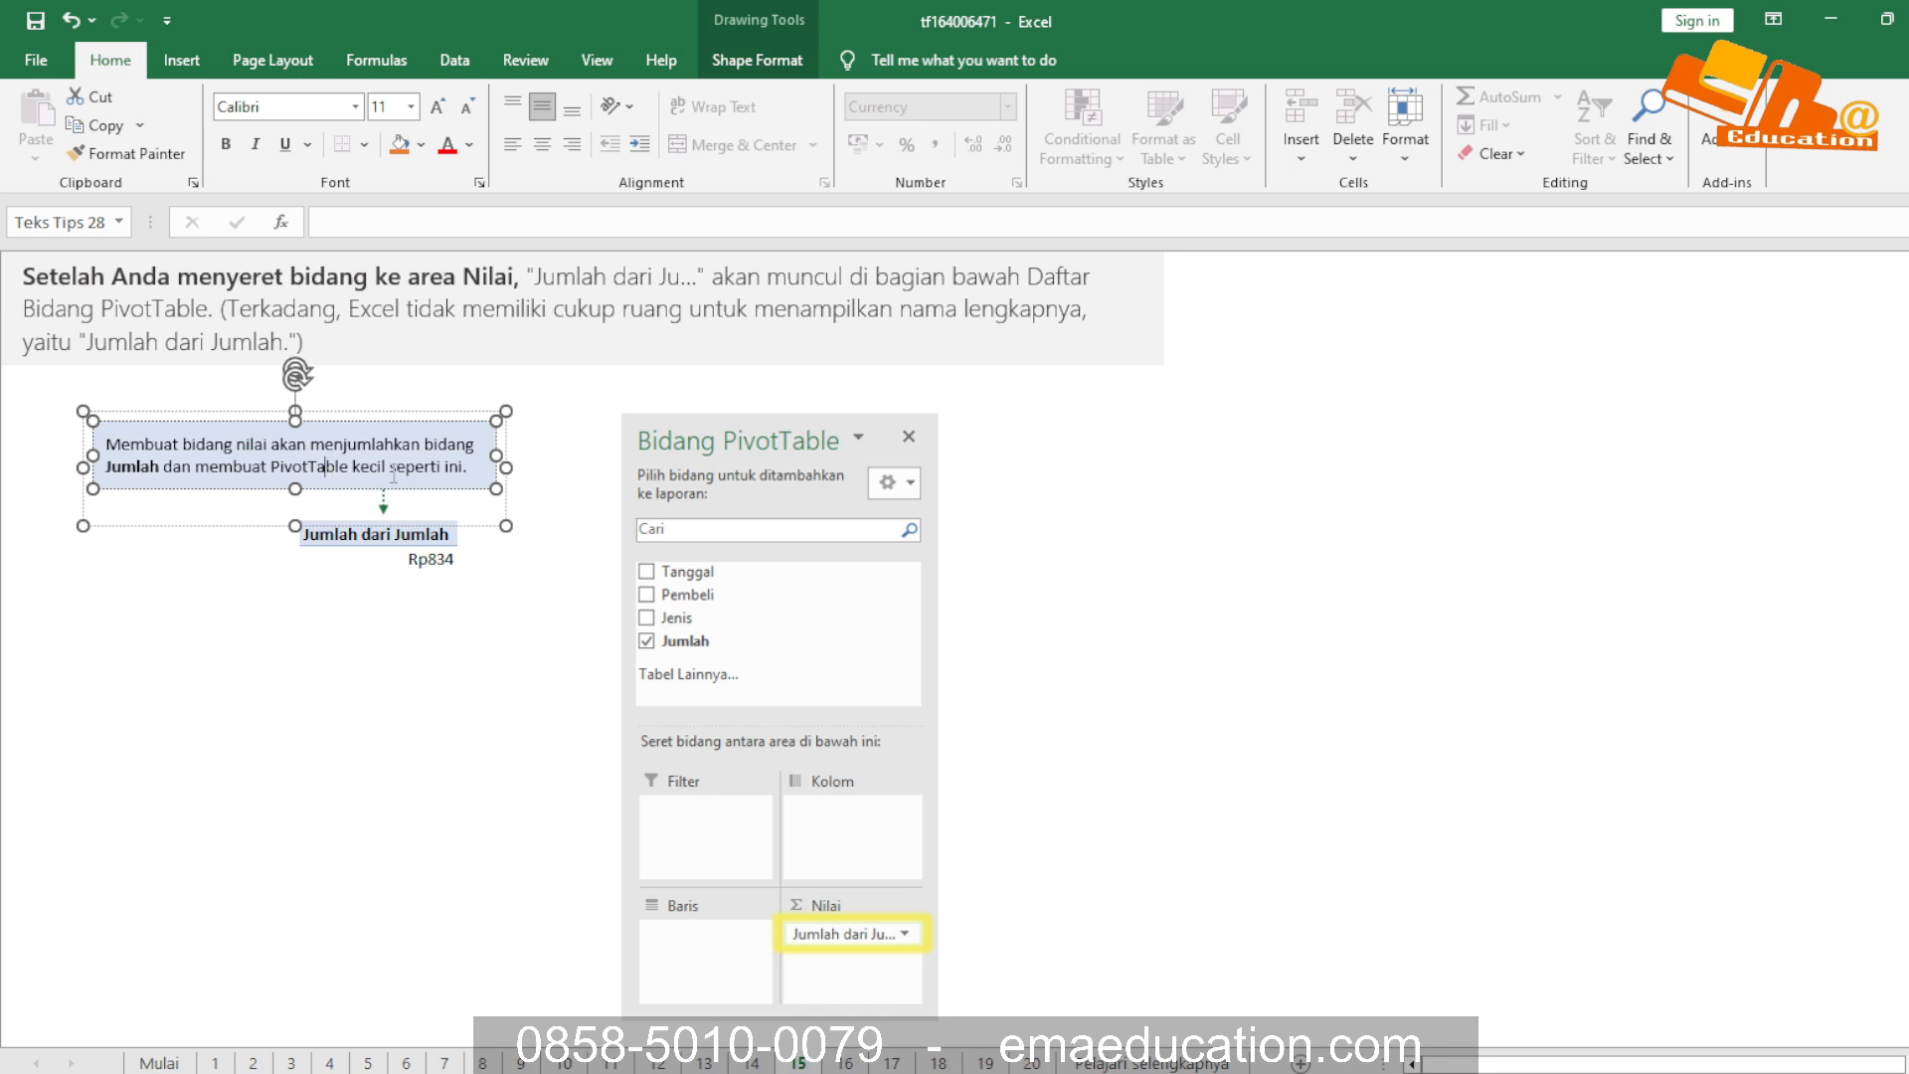
left_click(563, 700)
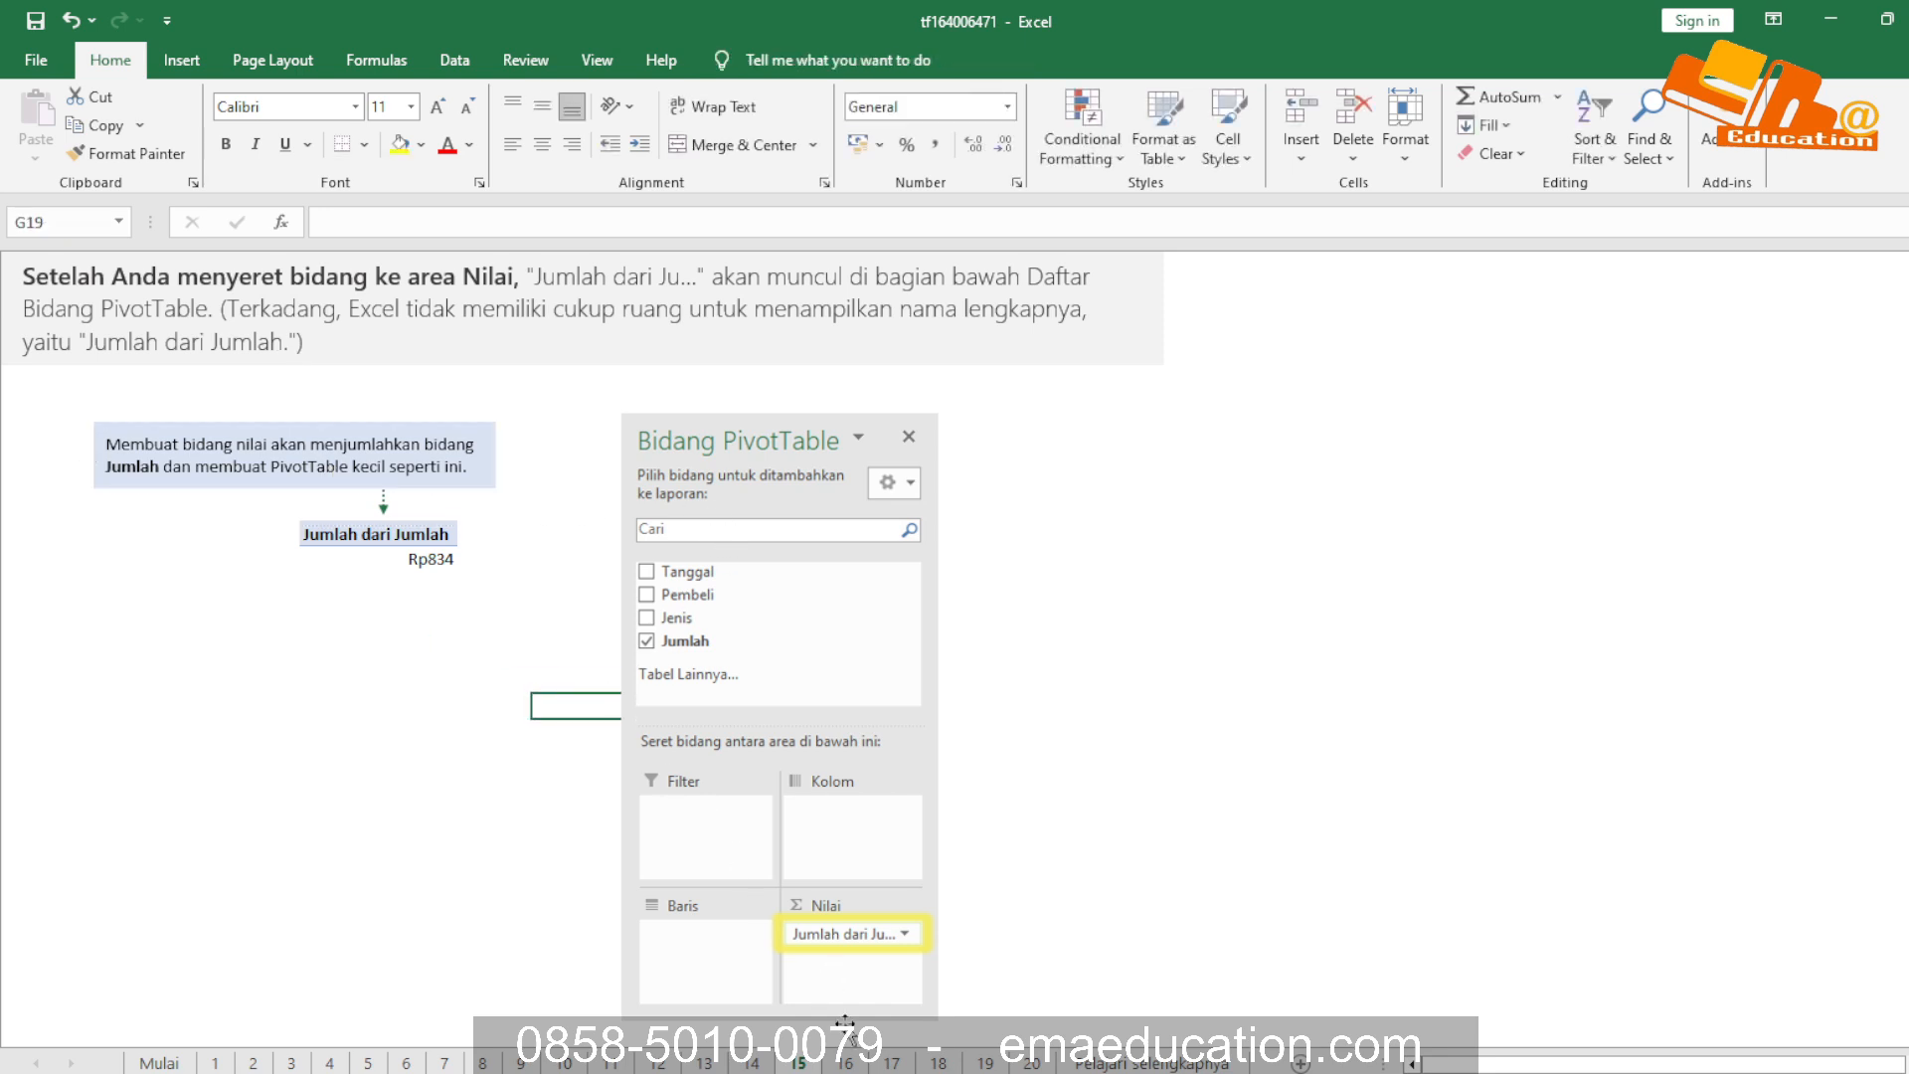
Open sheet 16, collapse the ribbon and read the lesson on adding a field to the Baris area
left_click(844, 1061)
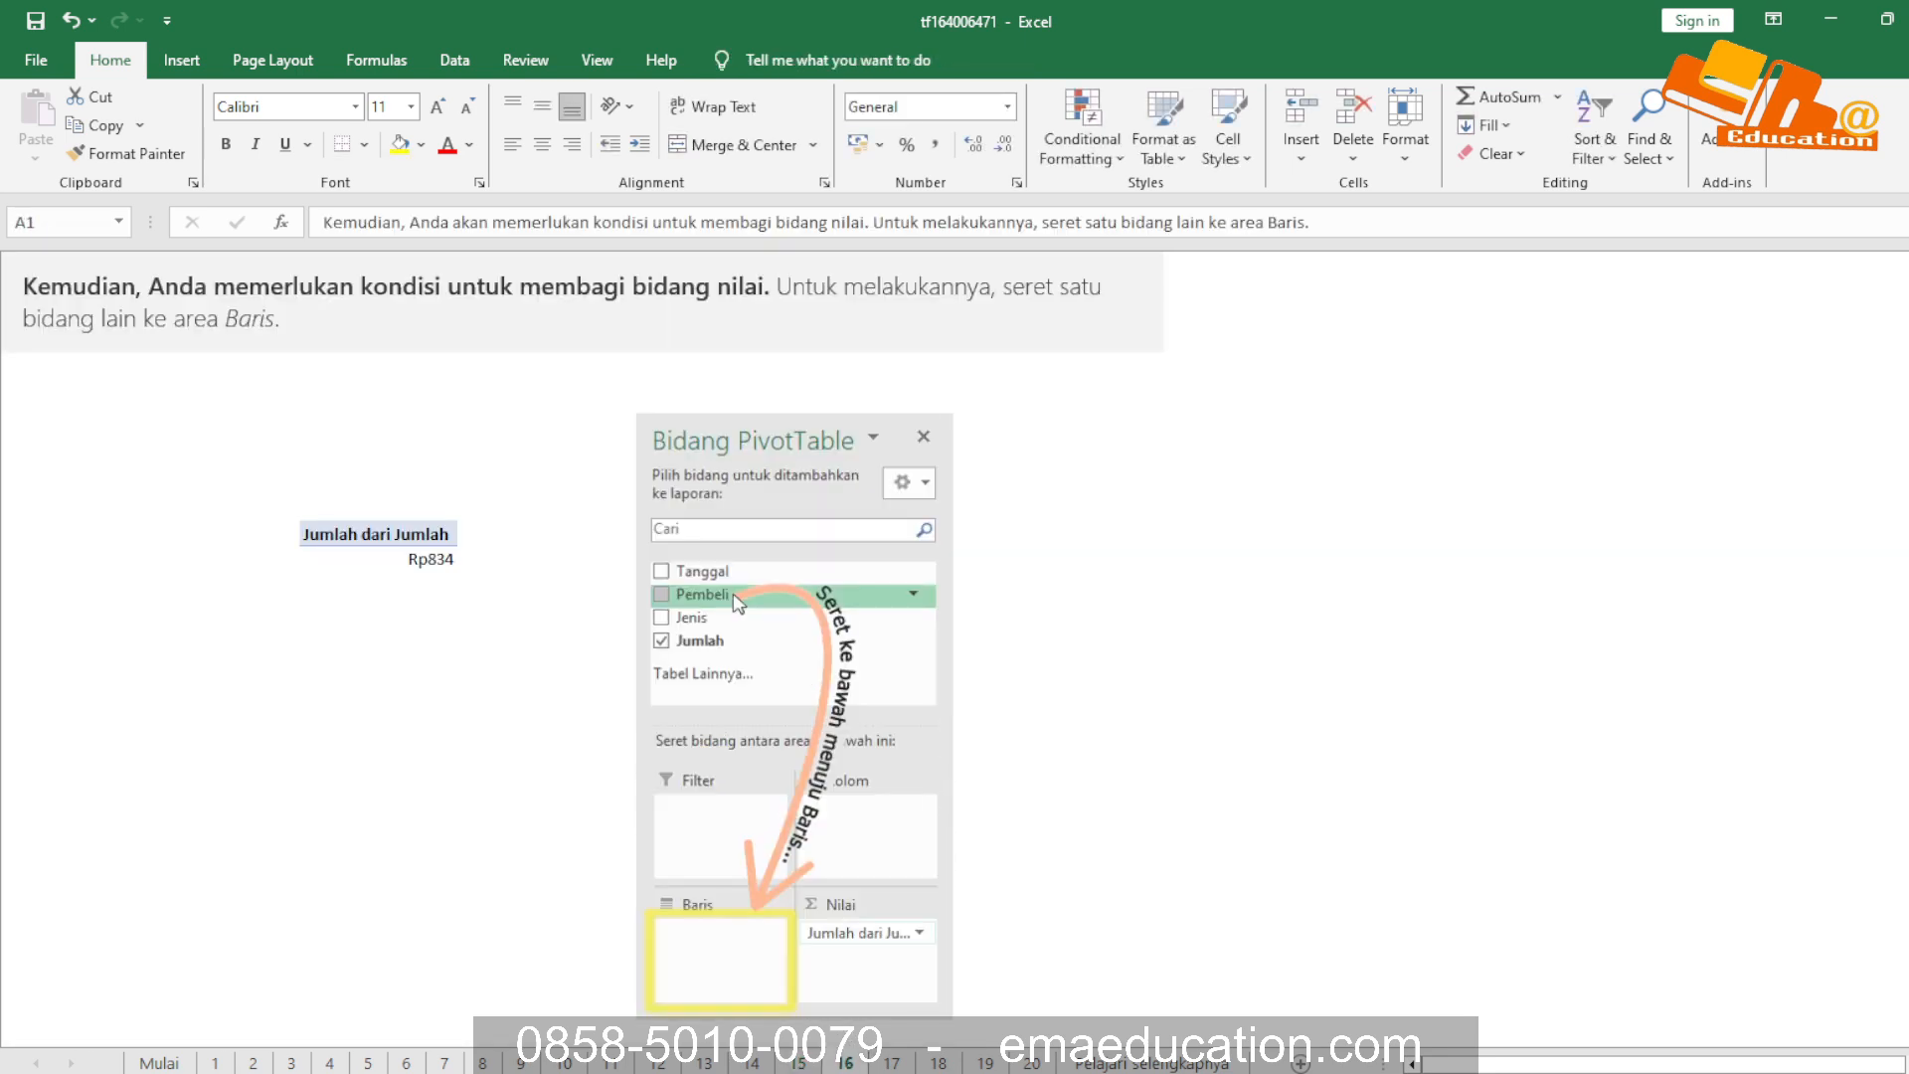
double_click(110, 59)
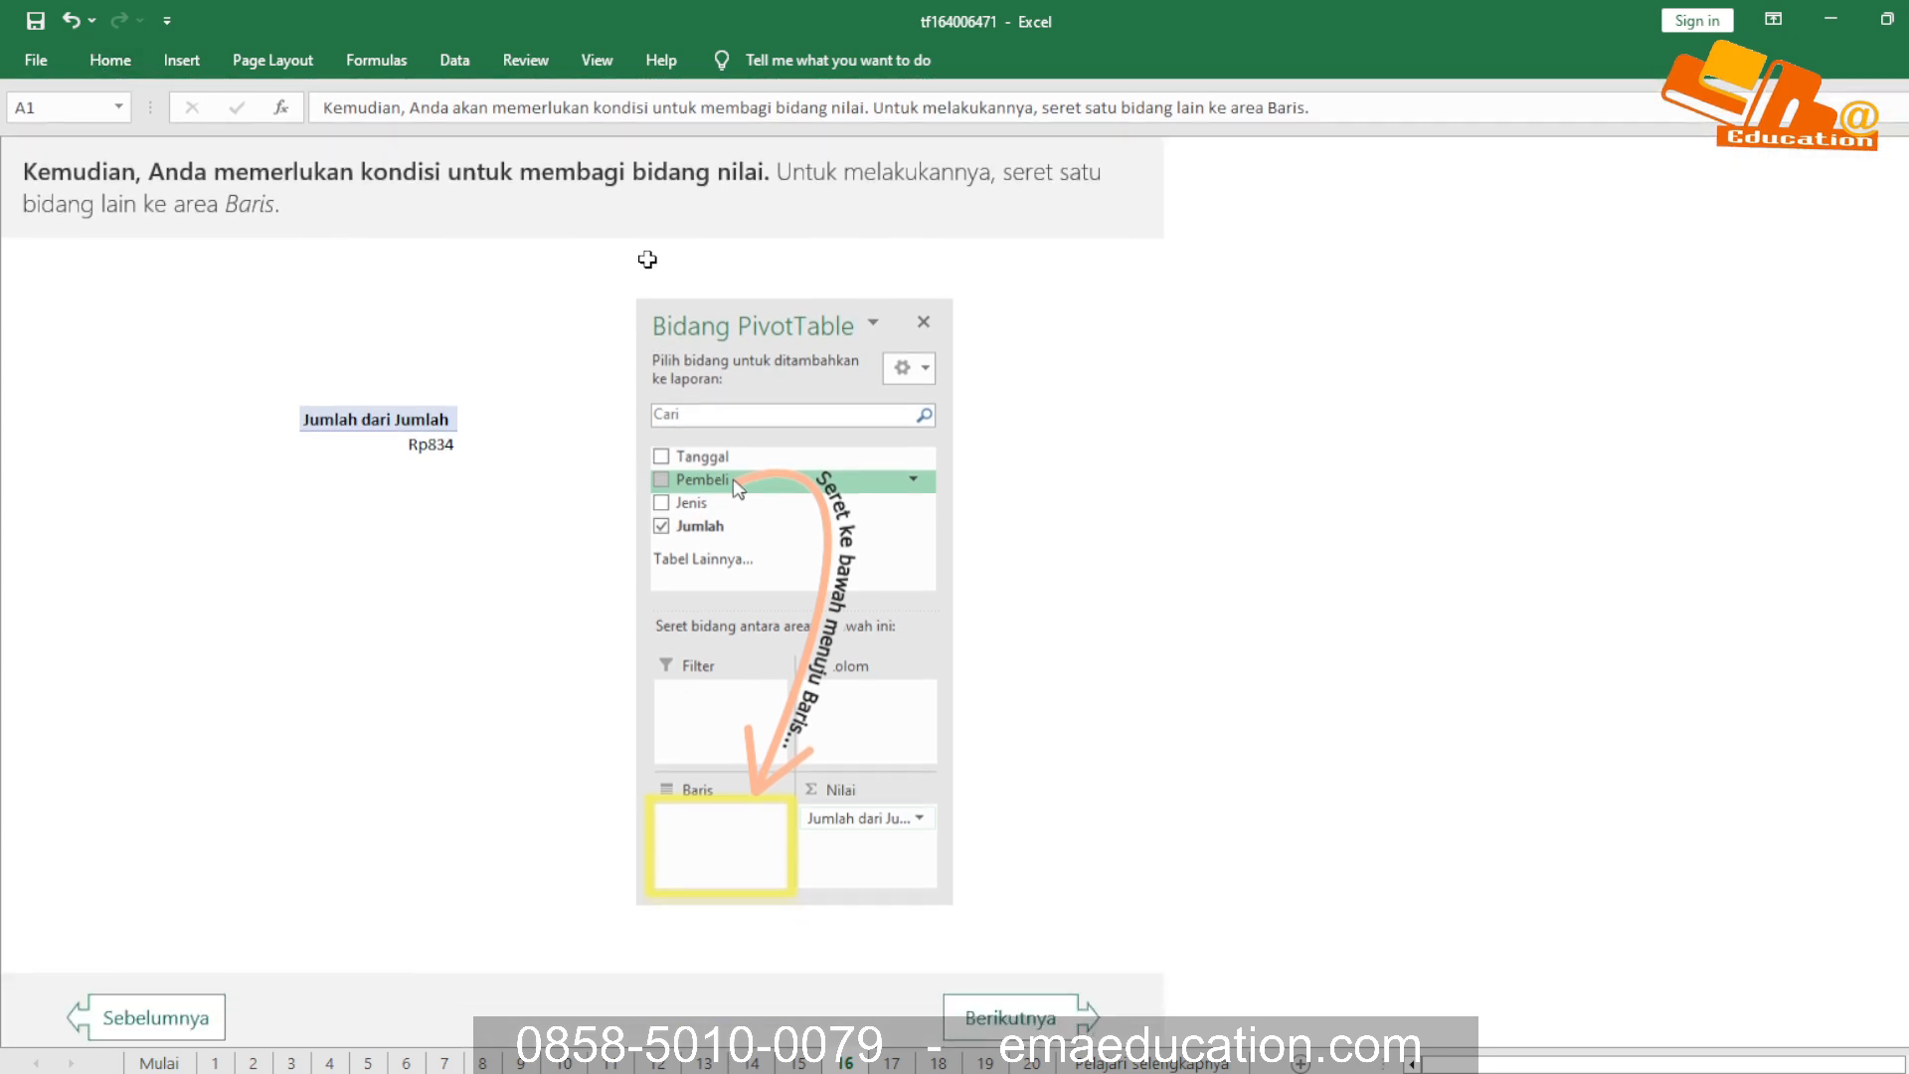
left_click(270, 177)
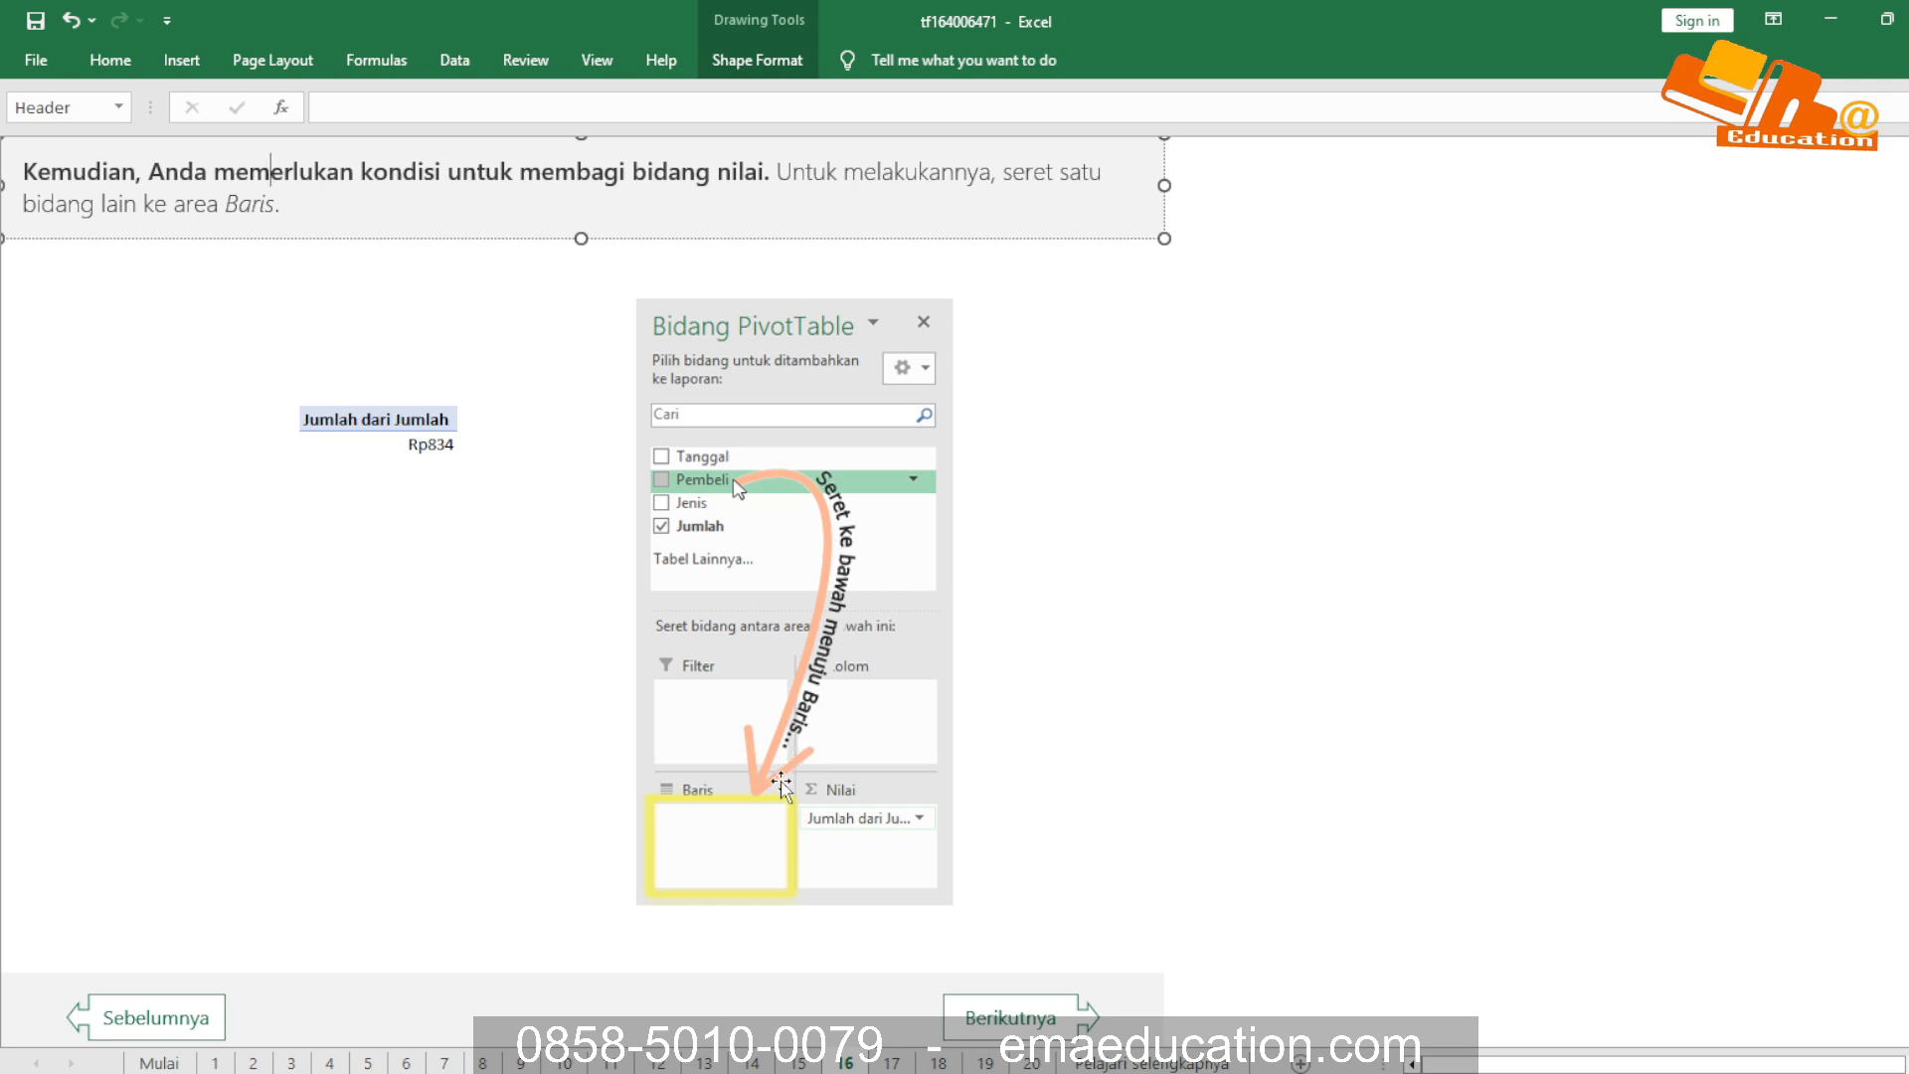
Advance past the sheet 17 lesson to the BEKERJA DENGAN DAFTAR BIDANG PIVOTTABLE exercise and read its first instruction
left_click(1054, 1034)
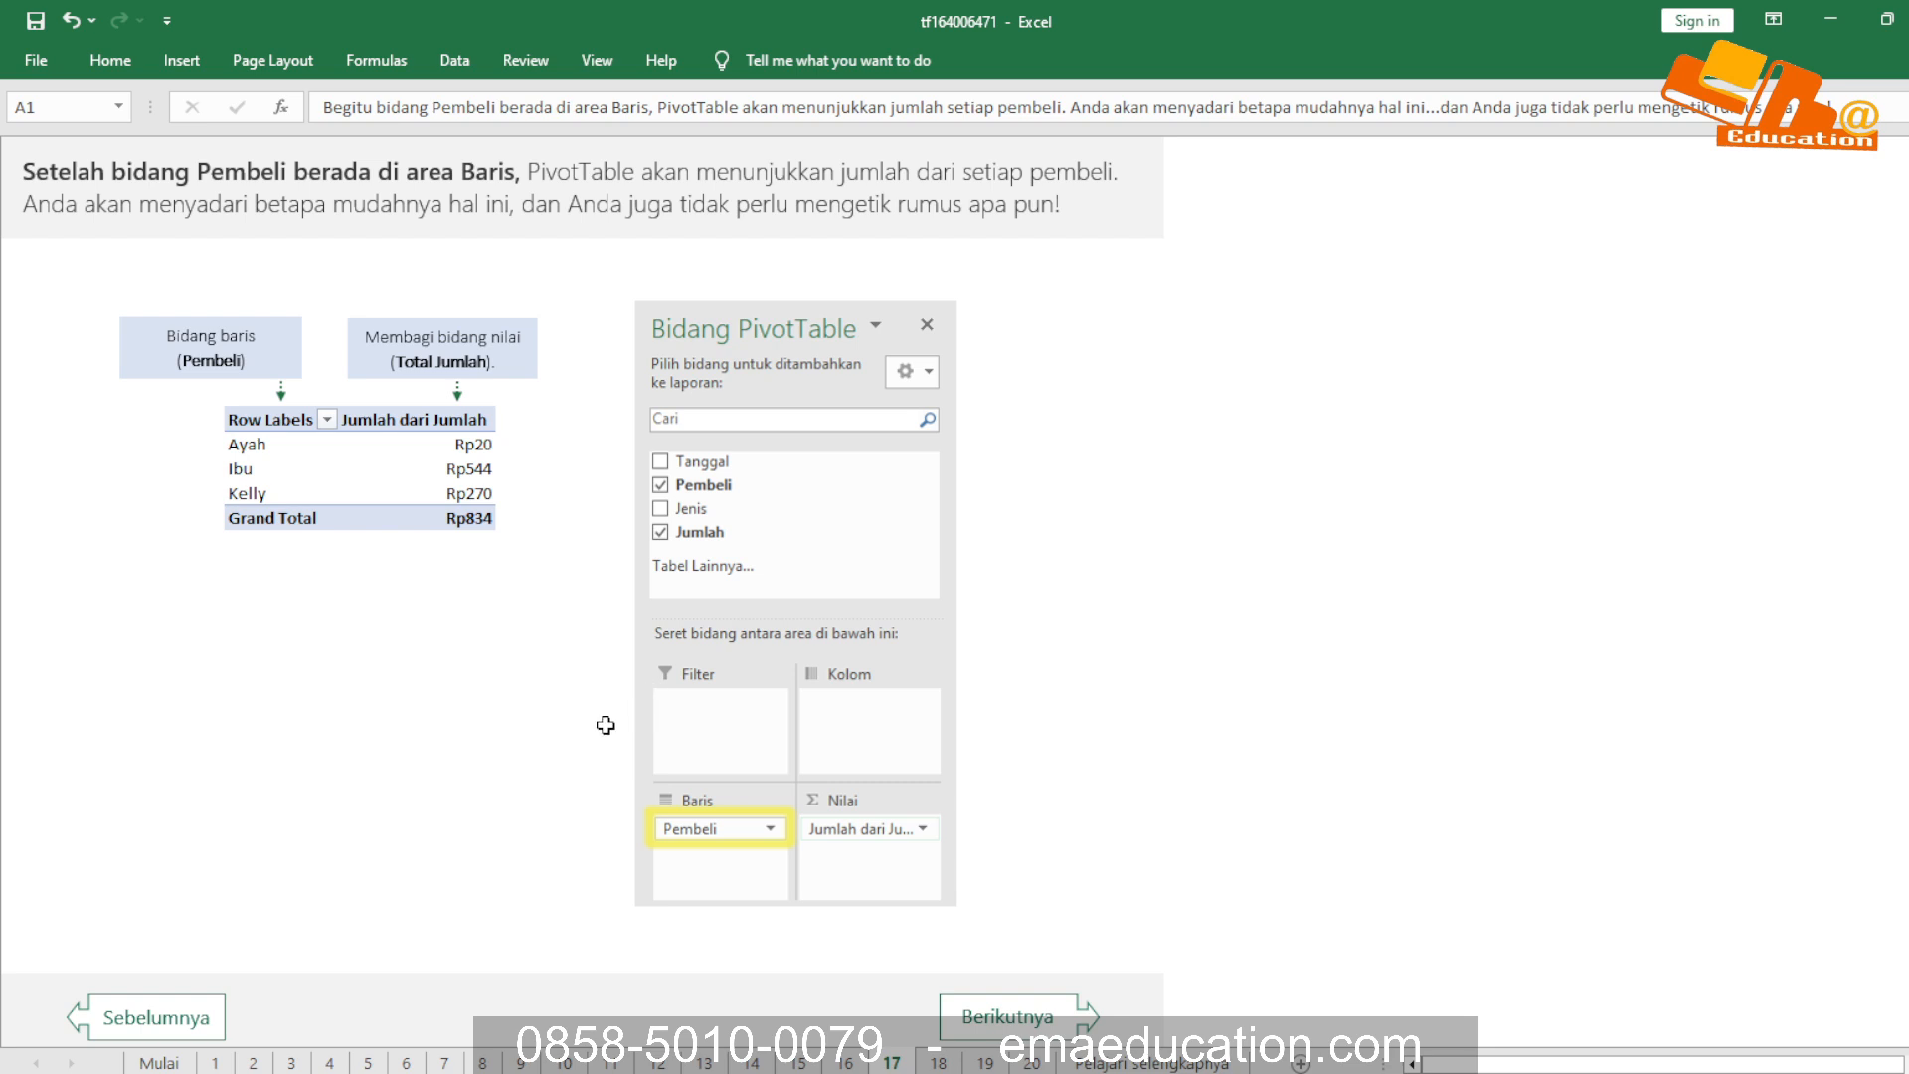
key("alt+Tab")
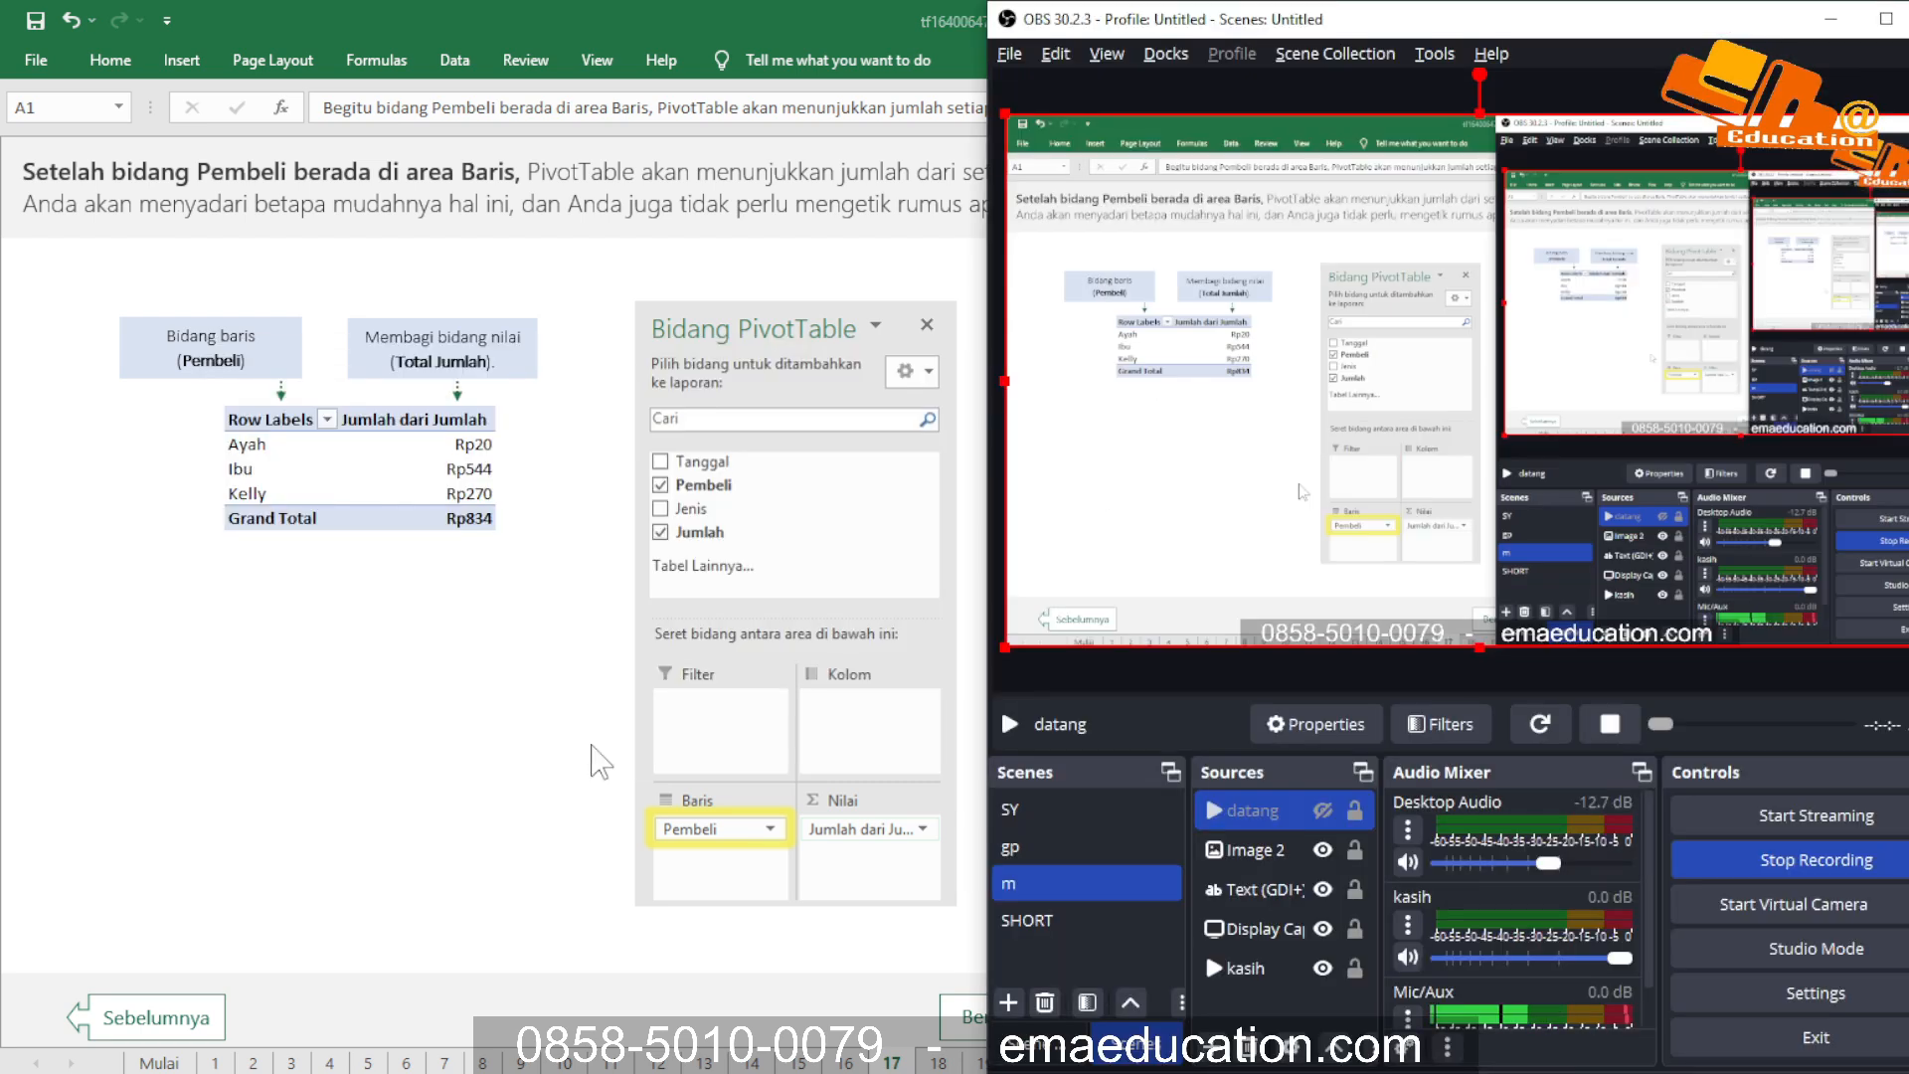
key("alt+Tab")
left_click(1034, 1019)
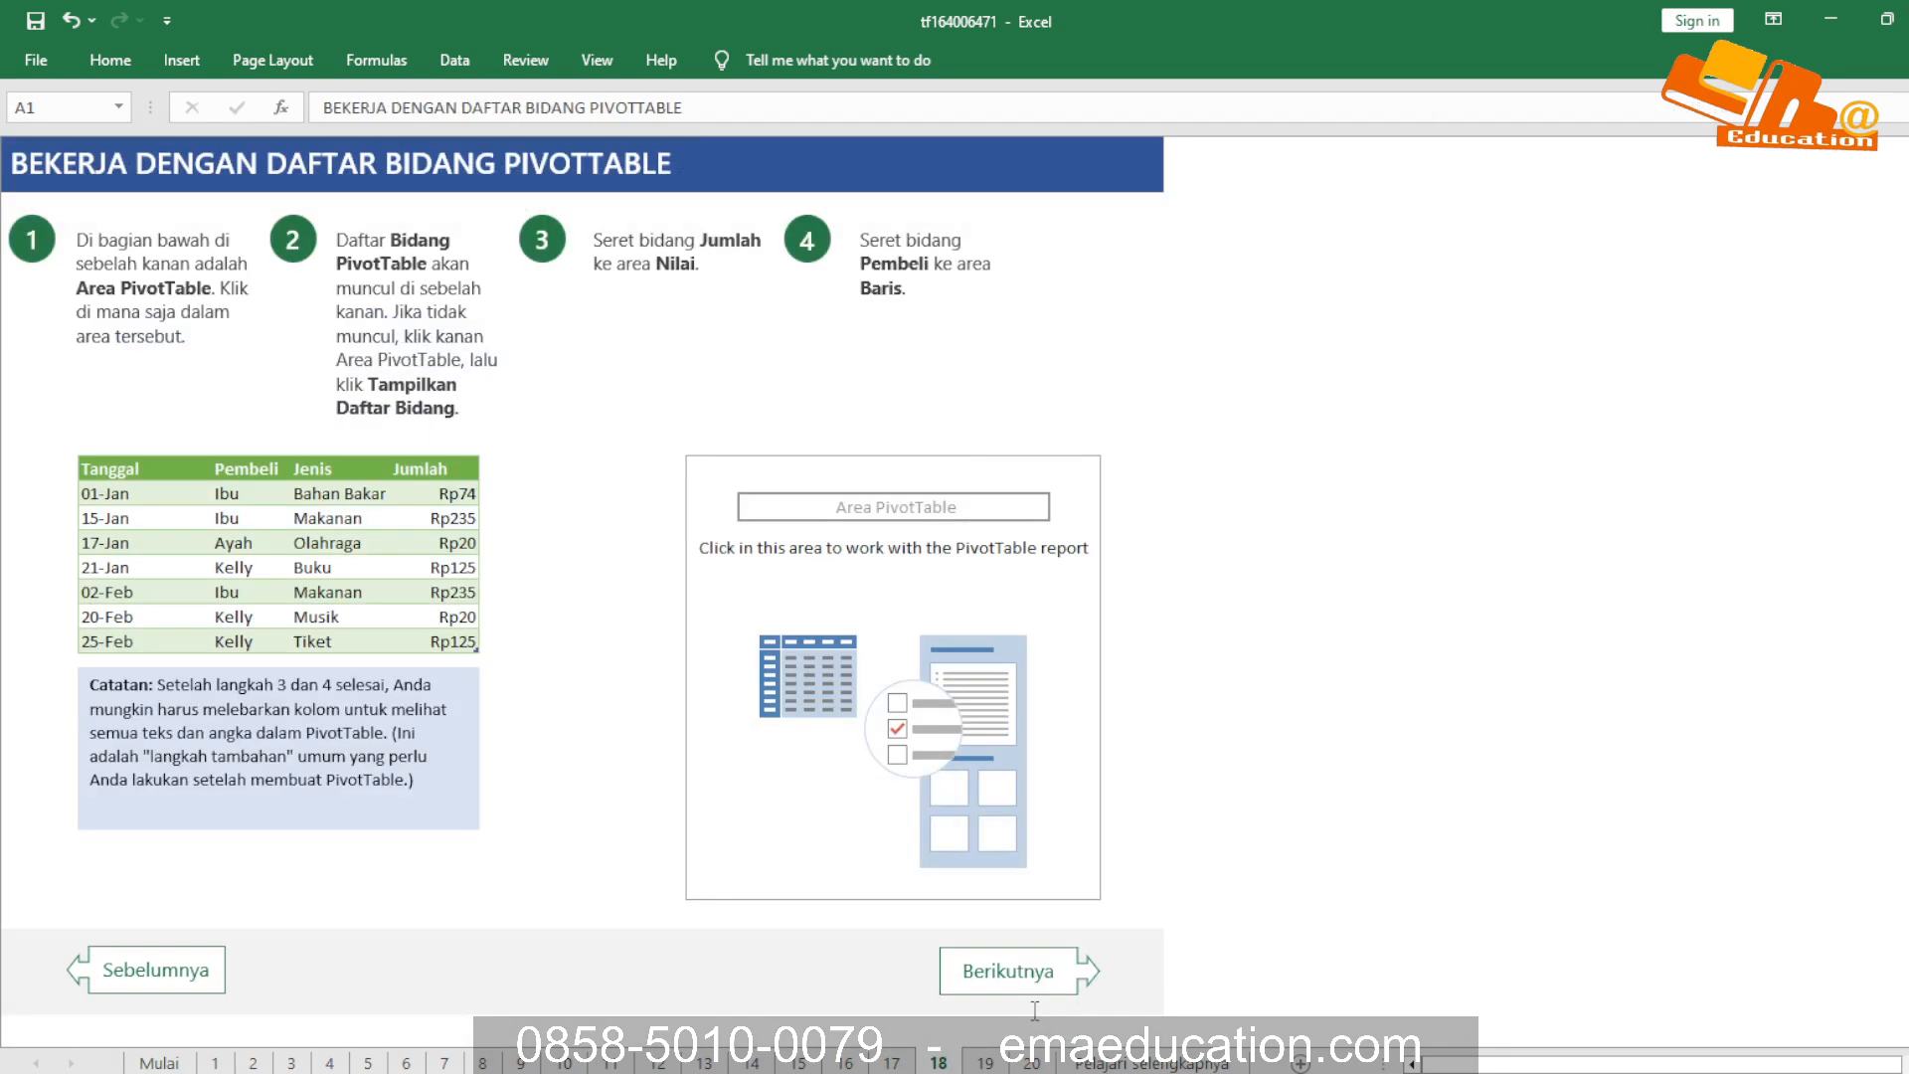
left_click(522, 161)
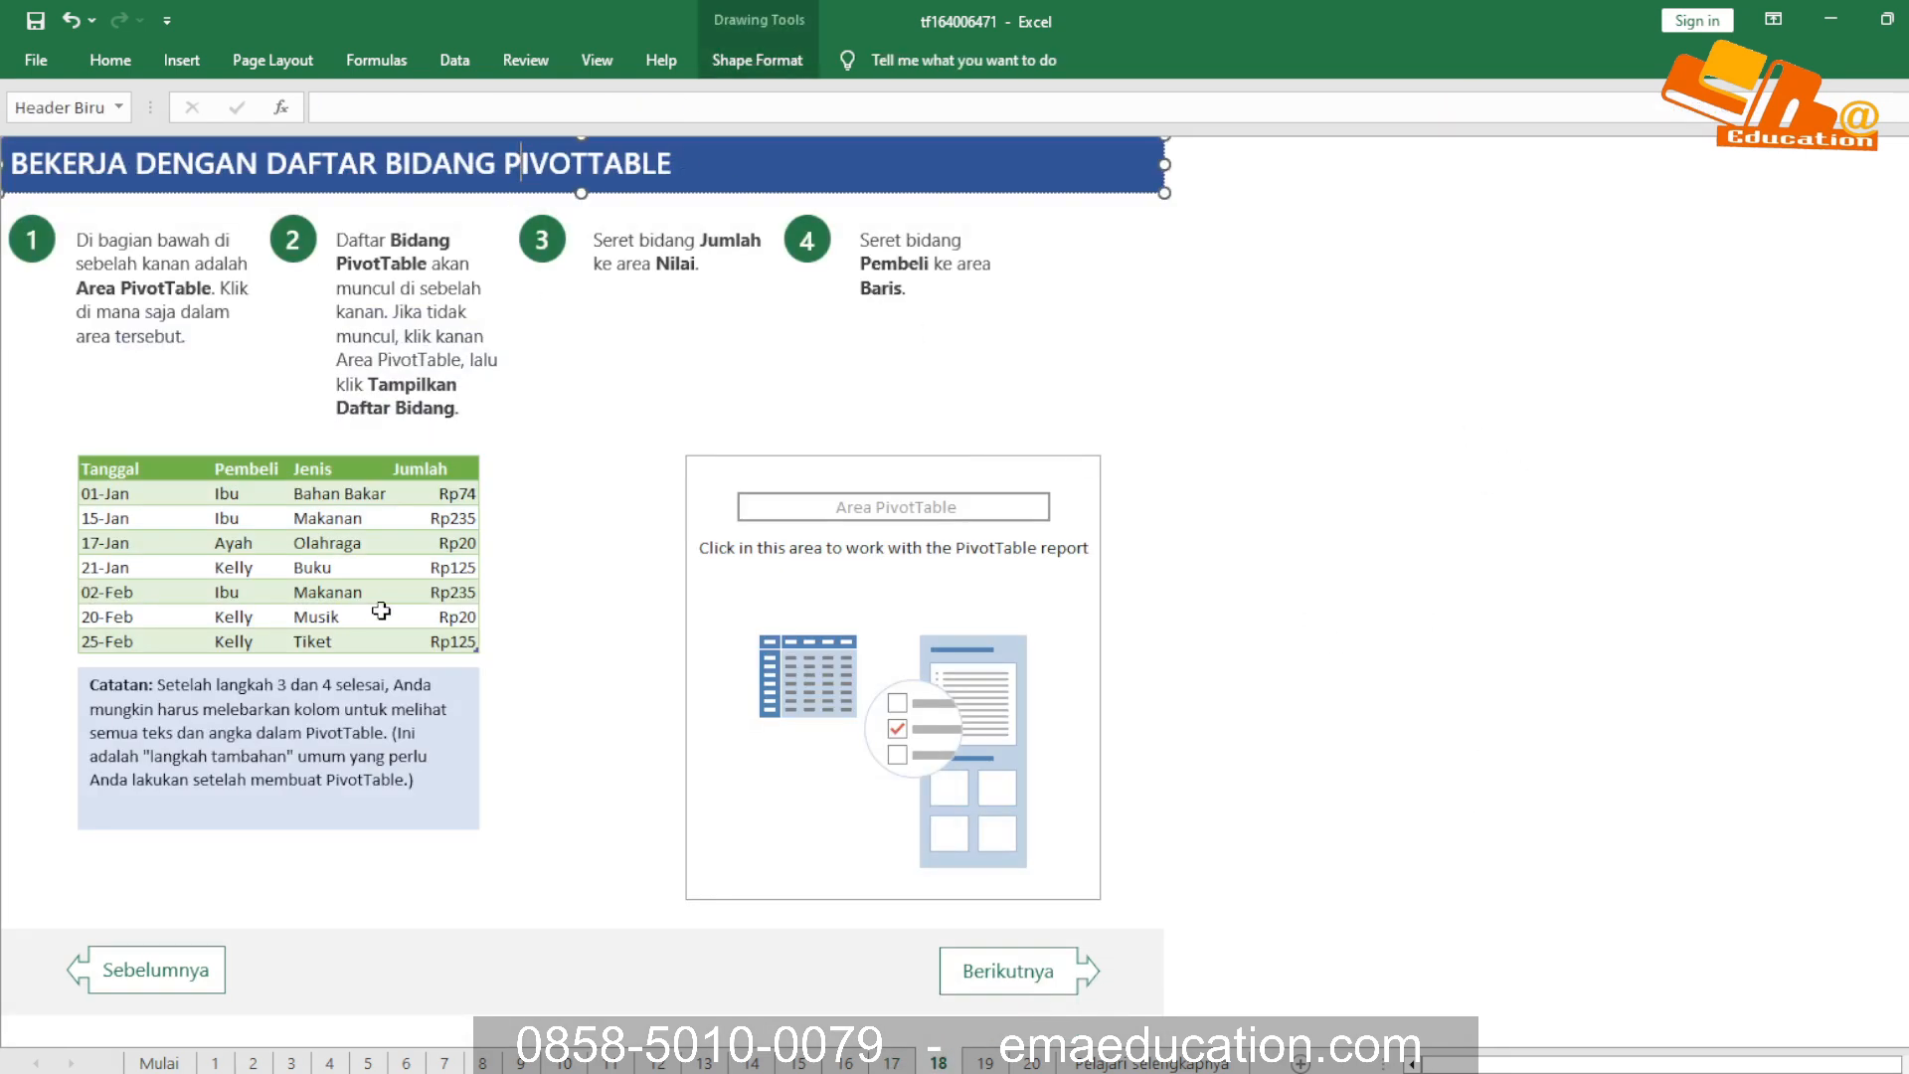
left_click(105, 260)
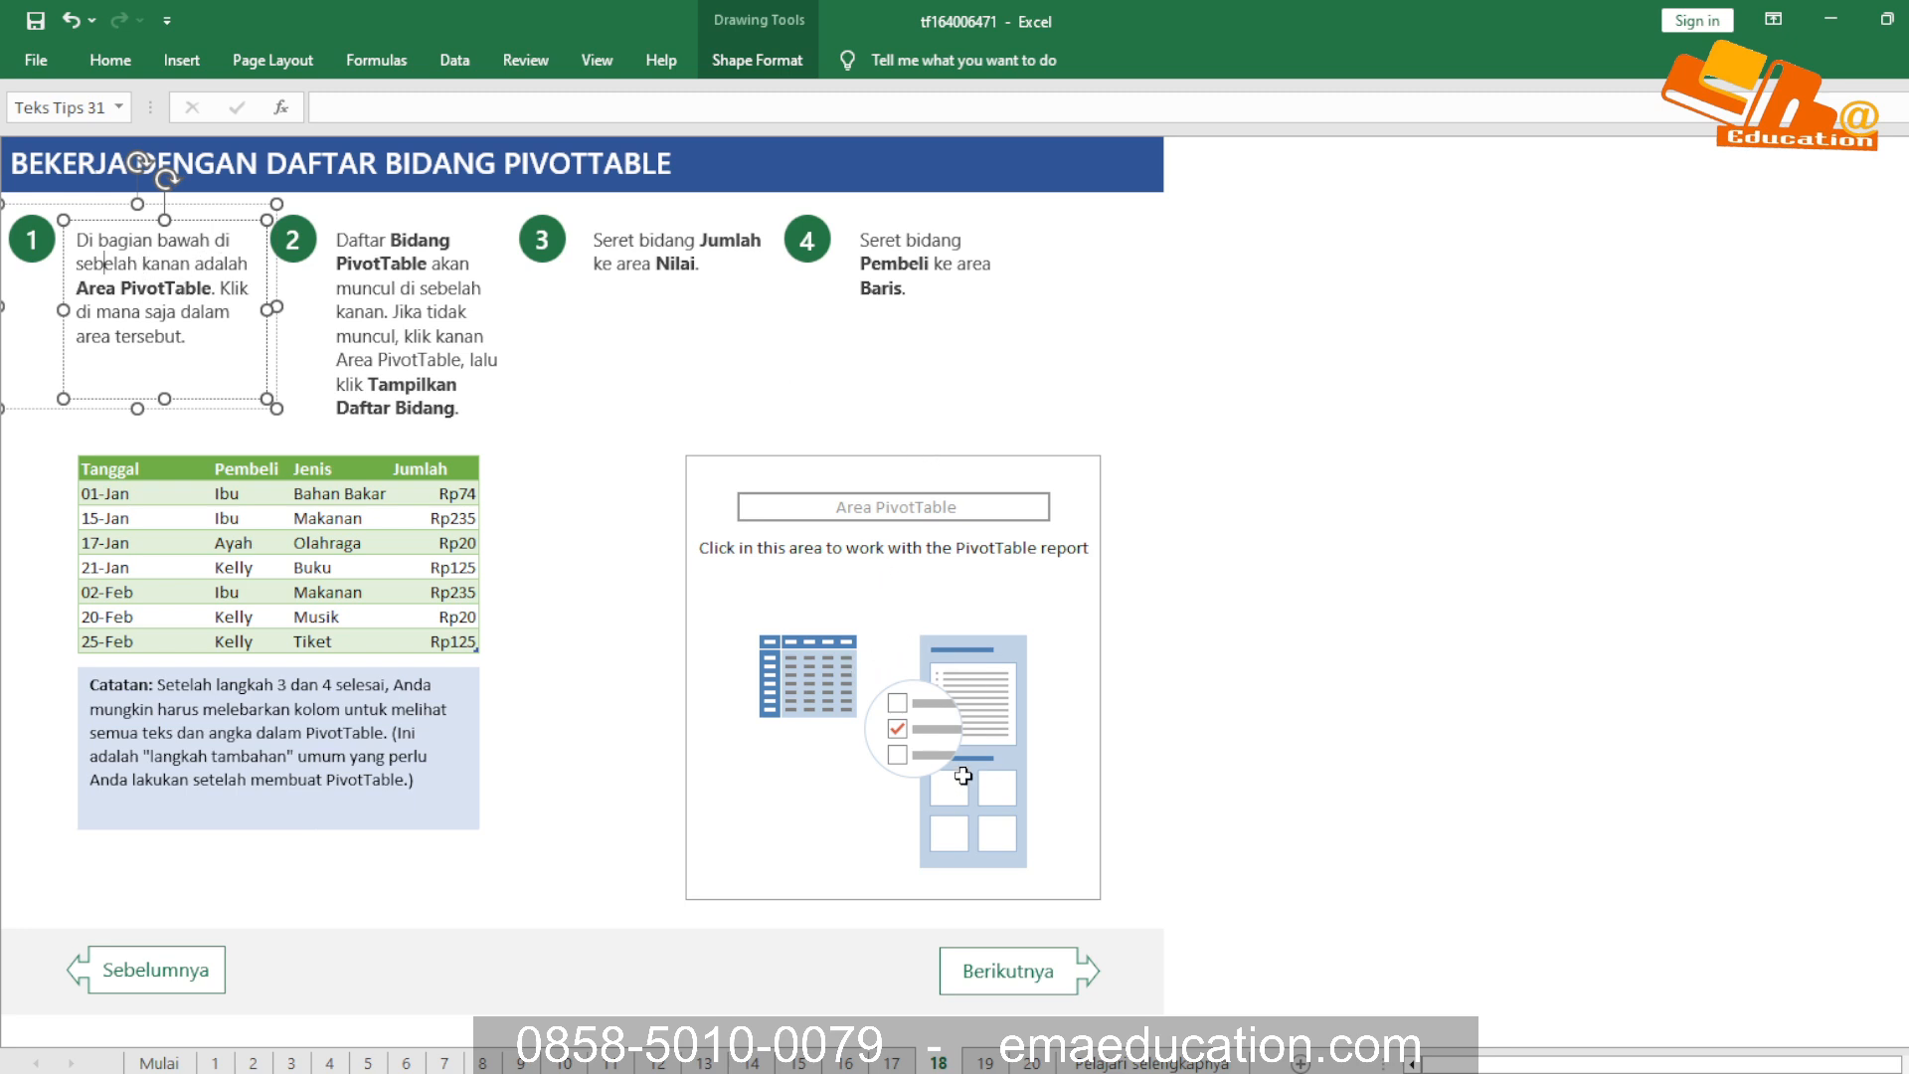
Select the Area PivotTable placeholder to display its field list, then select an empty cell outside it to hide the list
left_click(905, 676)
left_click(1074, 663)
left_click(908, 786)
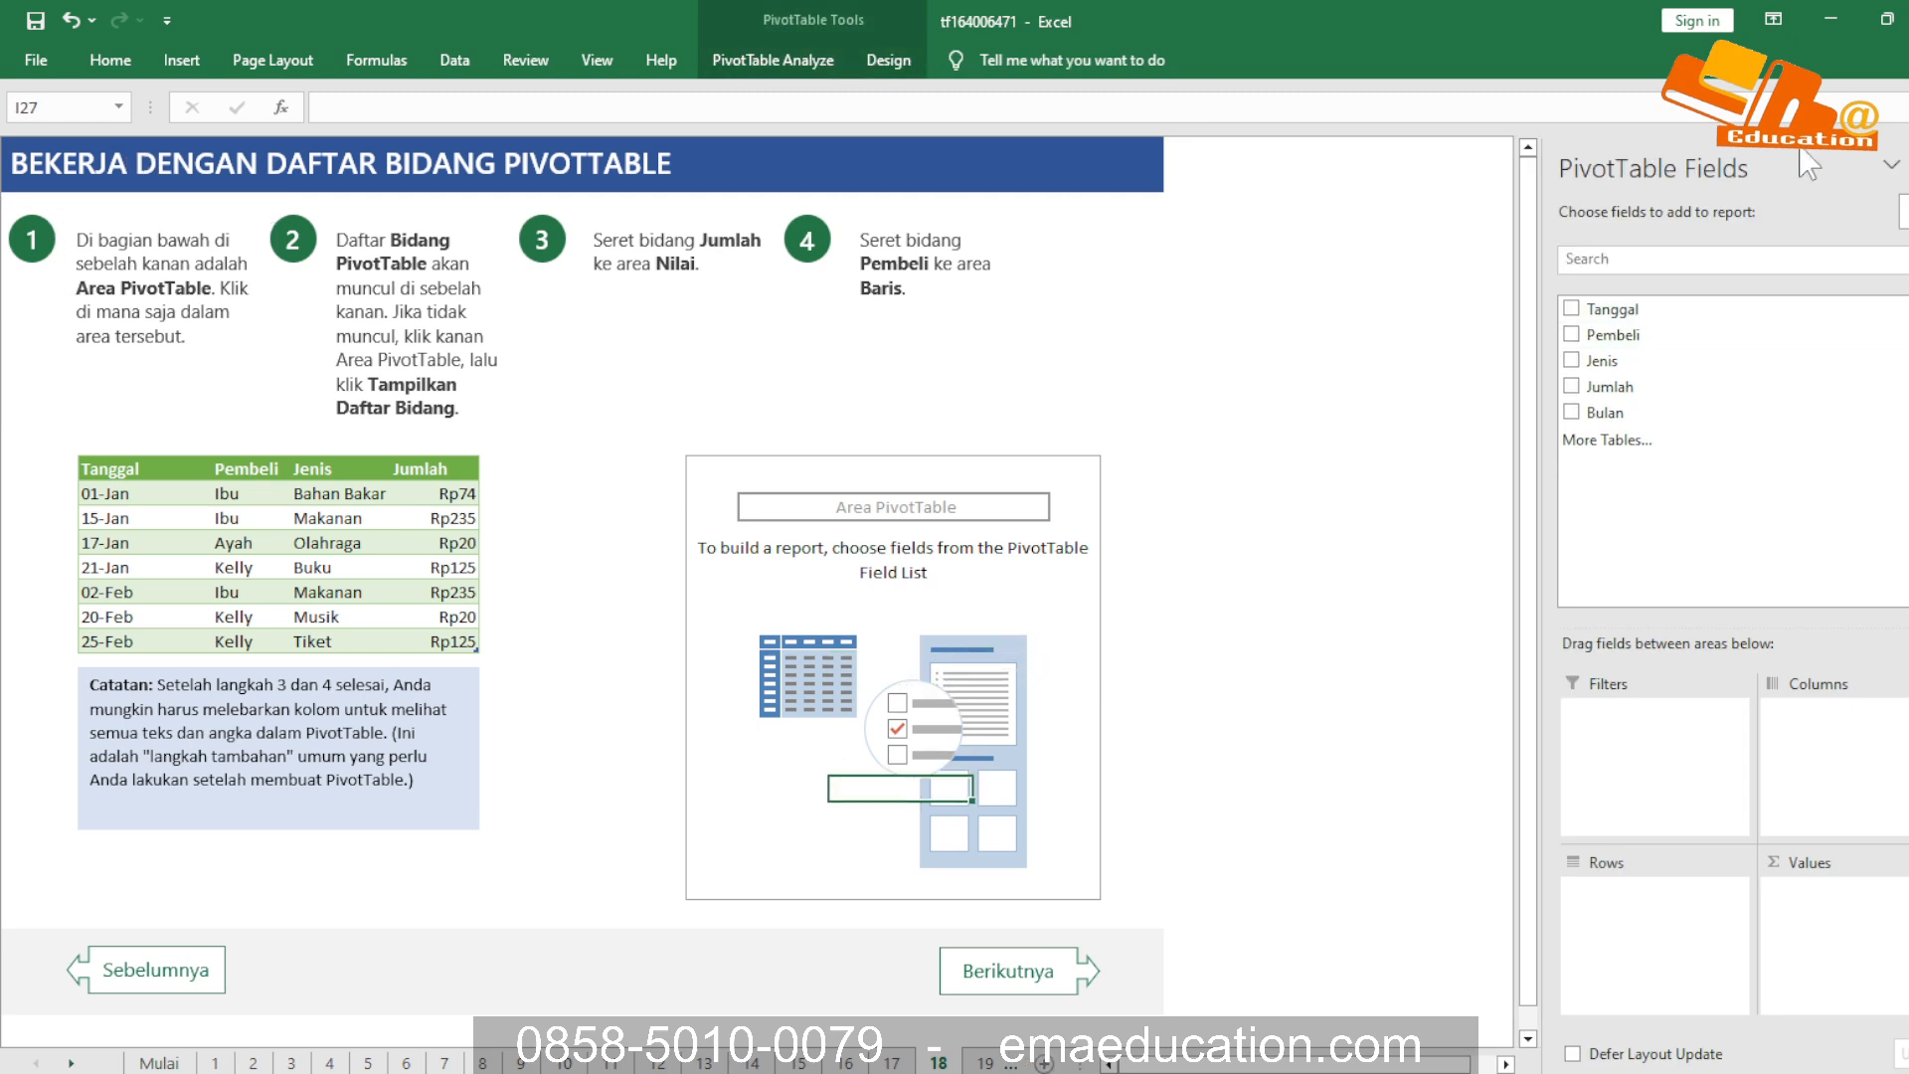
left_click(1265, 693)
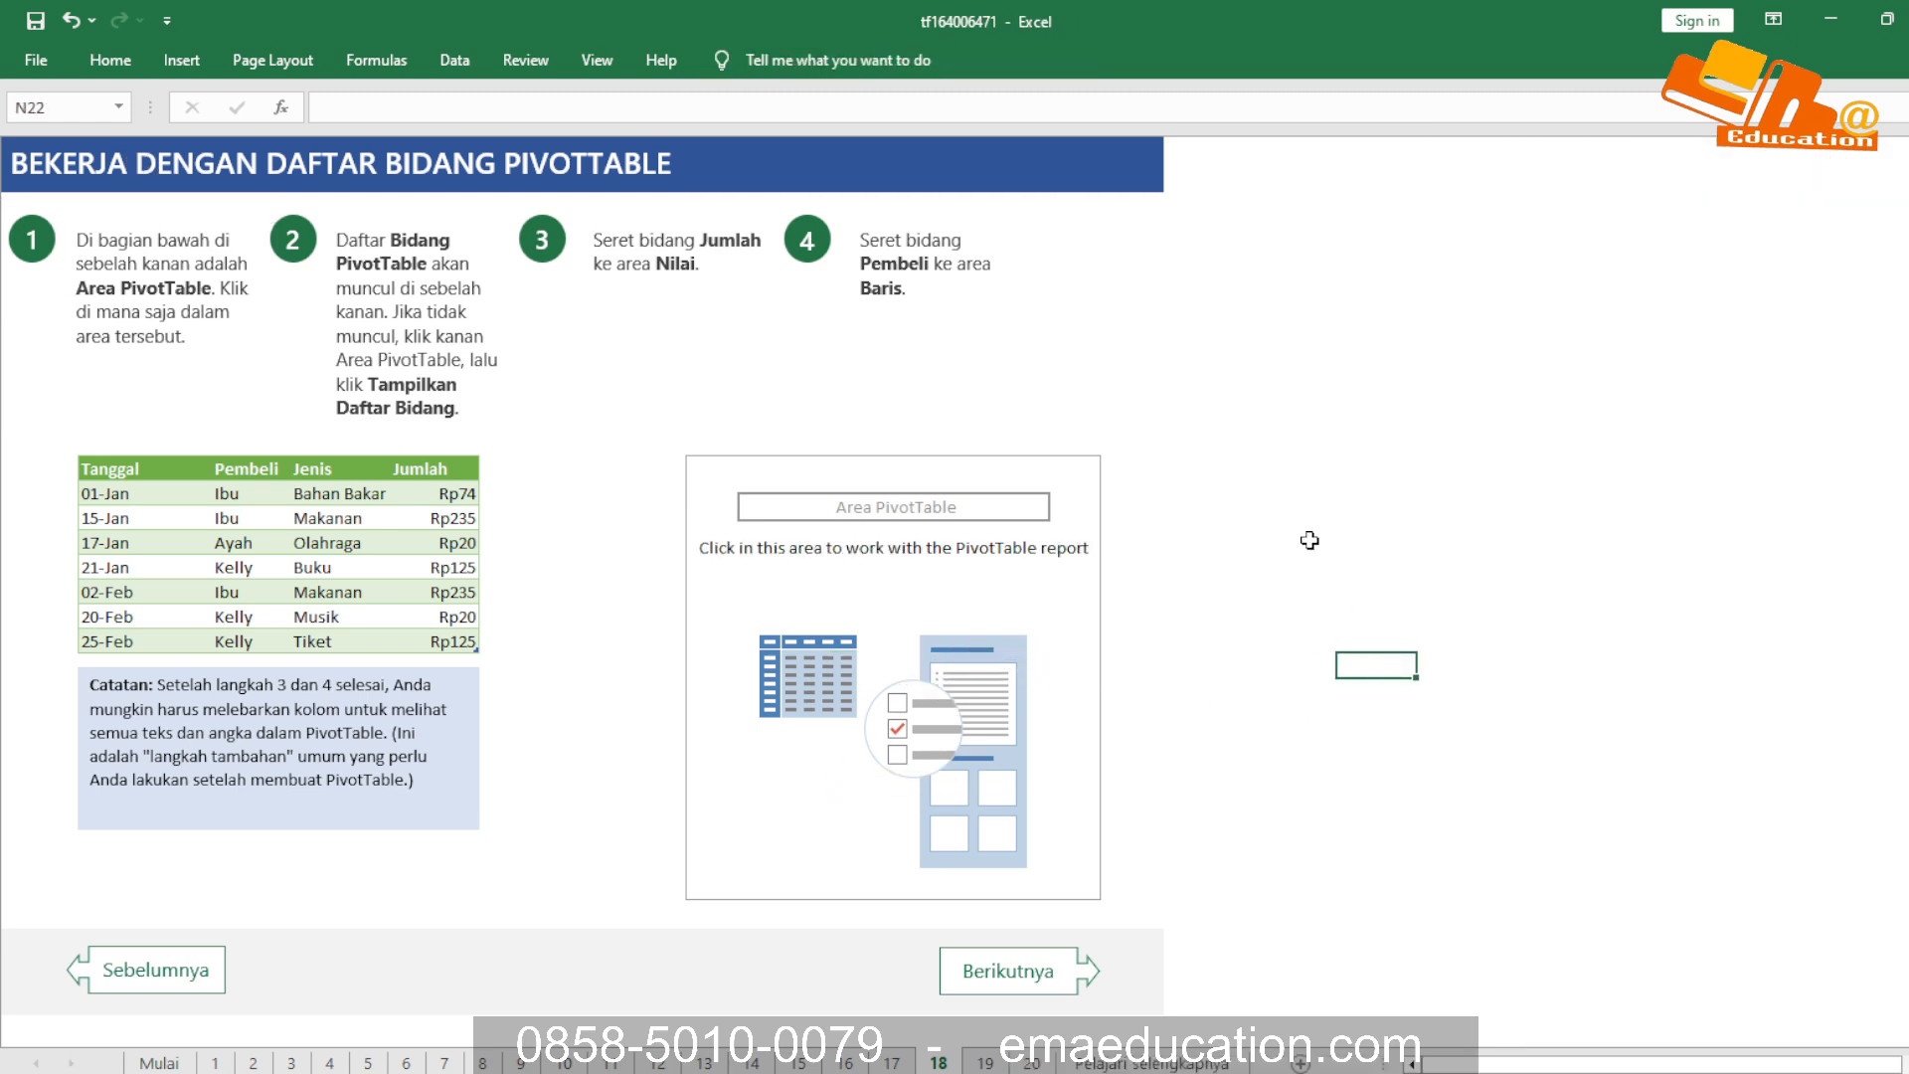
left_click(1337, 563)
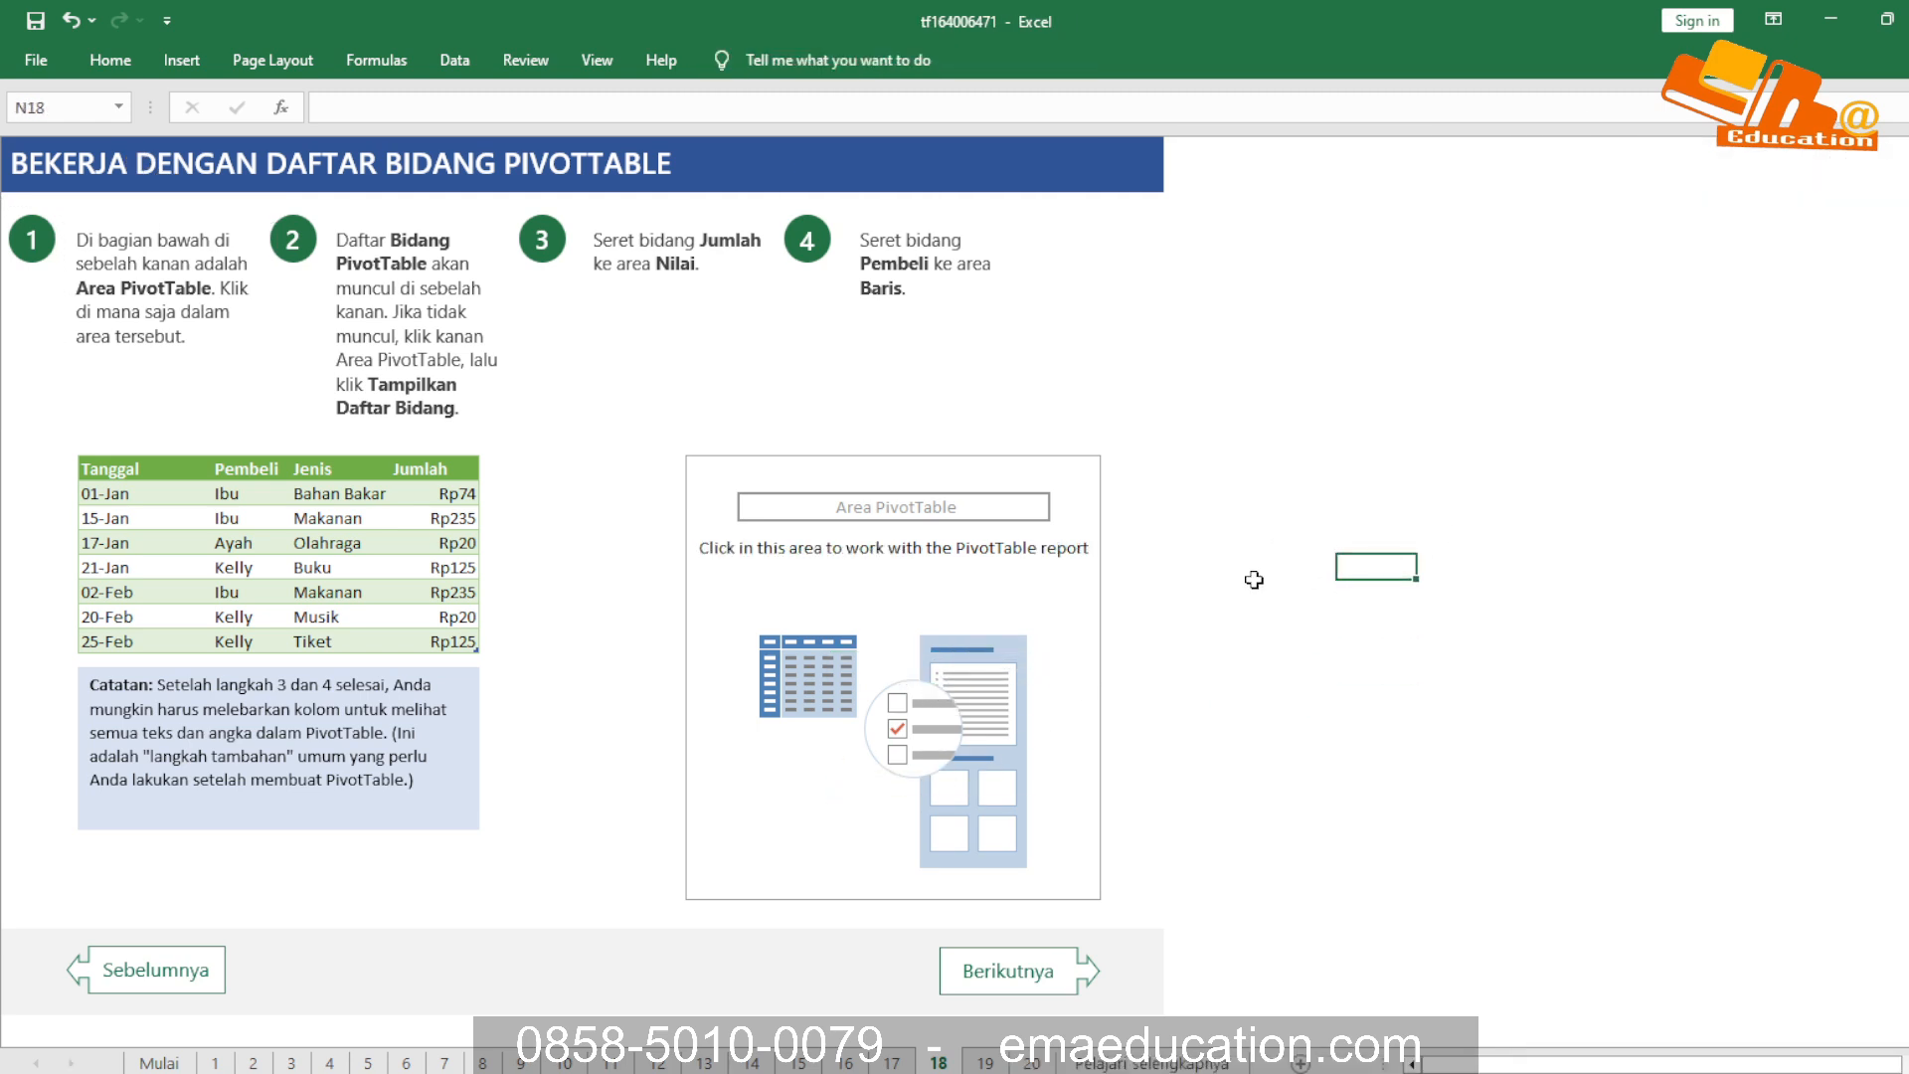
Review instruction 2 about displaying the field list, checking it by selecting the Area PivotTable placeholder
left_click(402, 251)
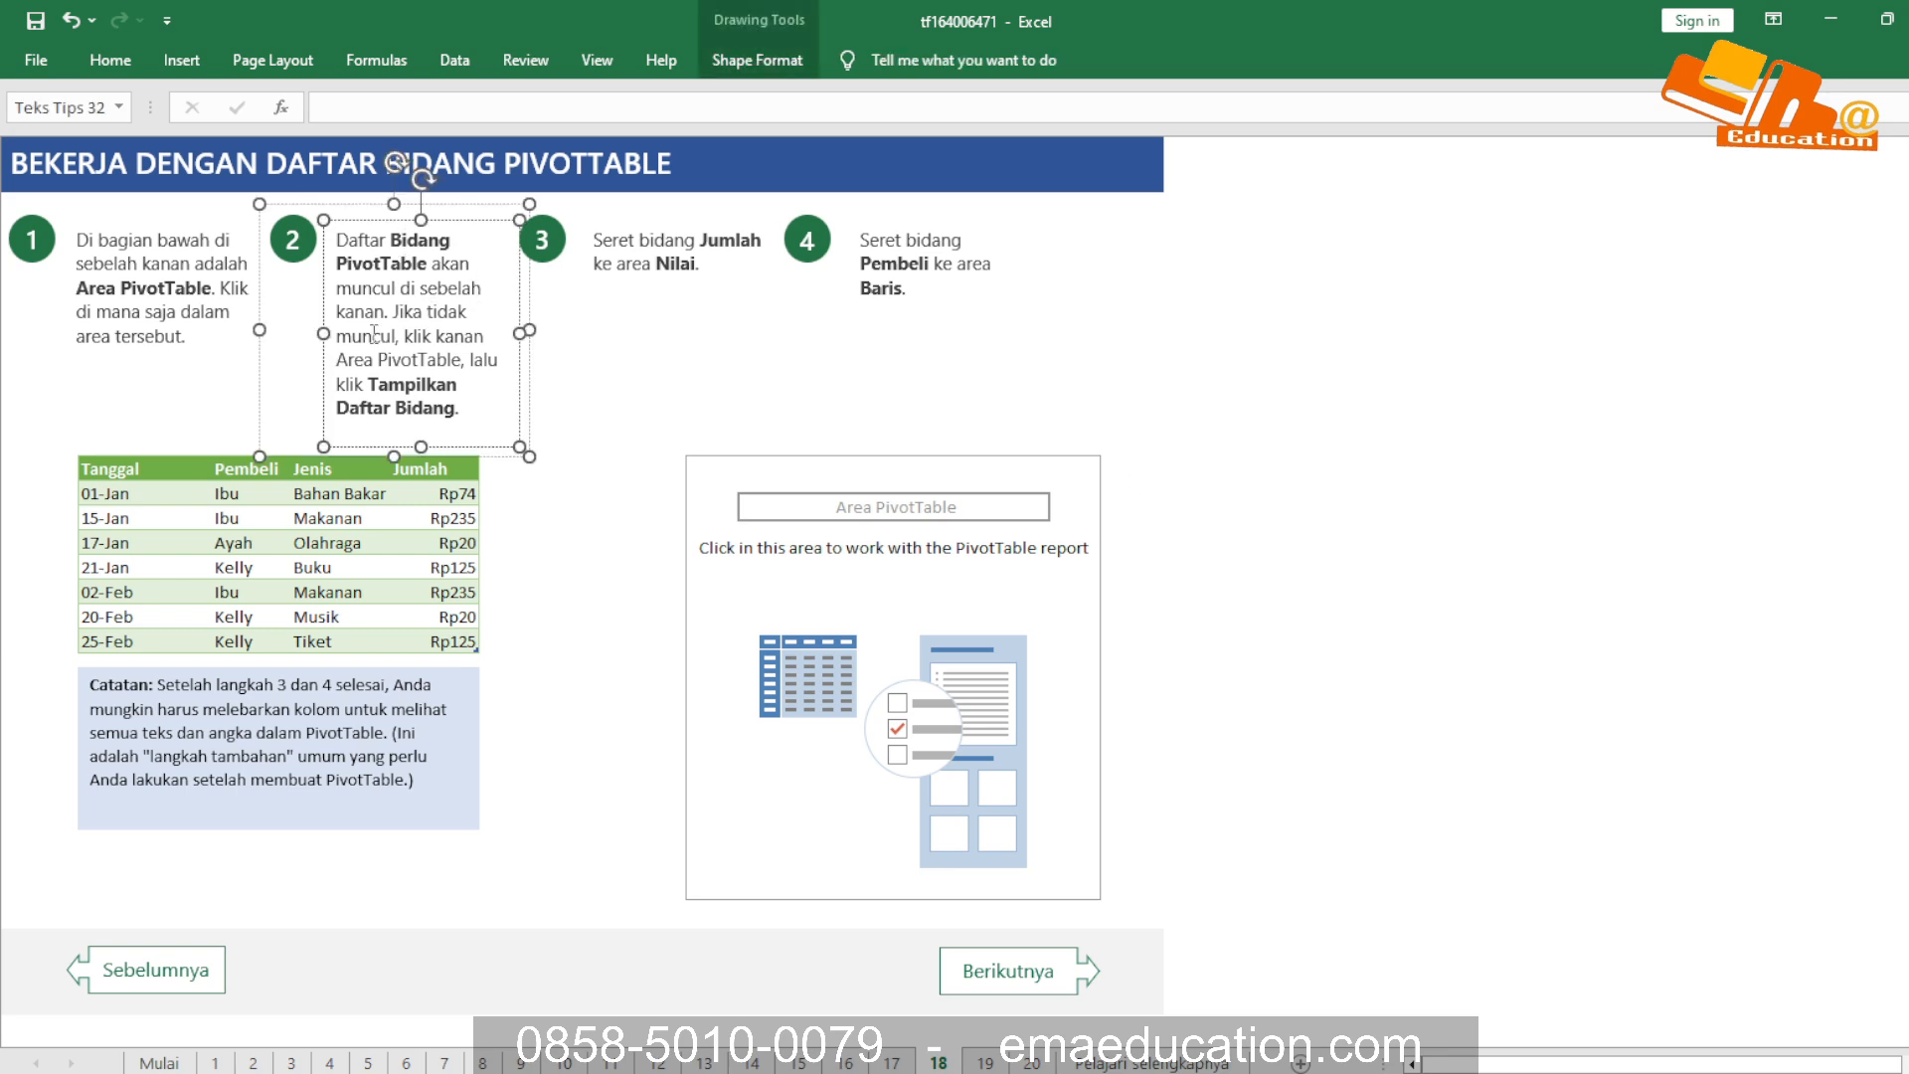
left_click(823, 670)
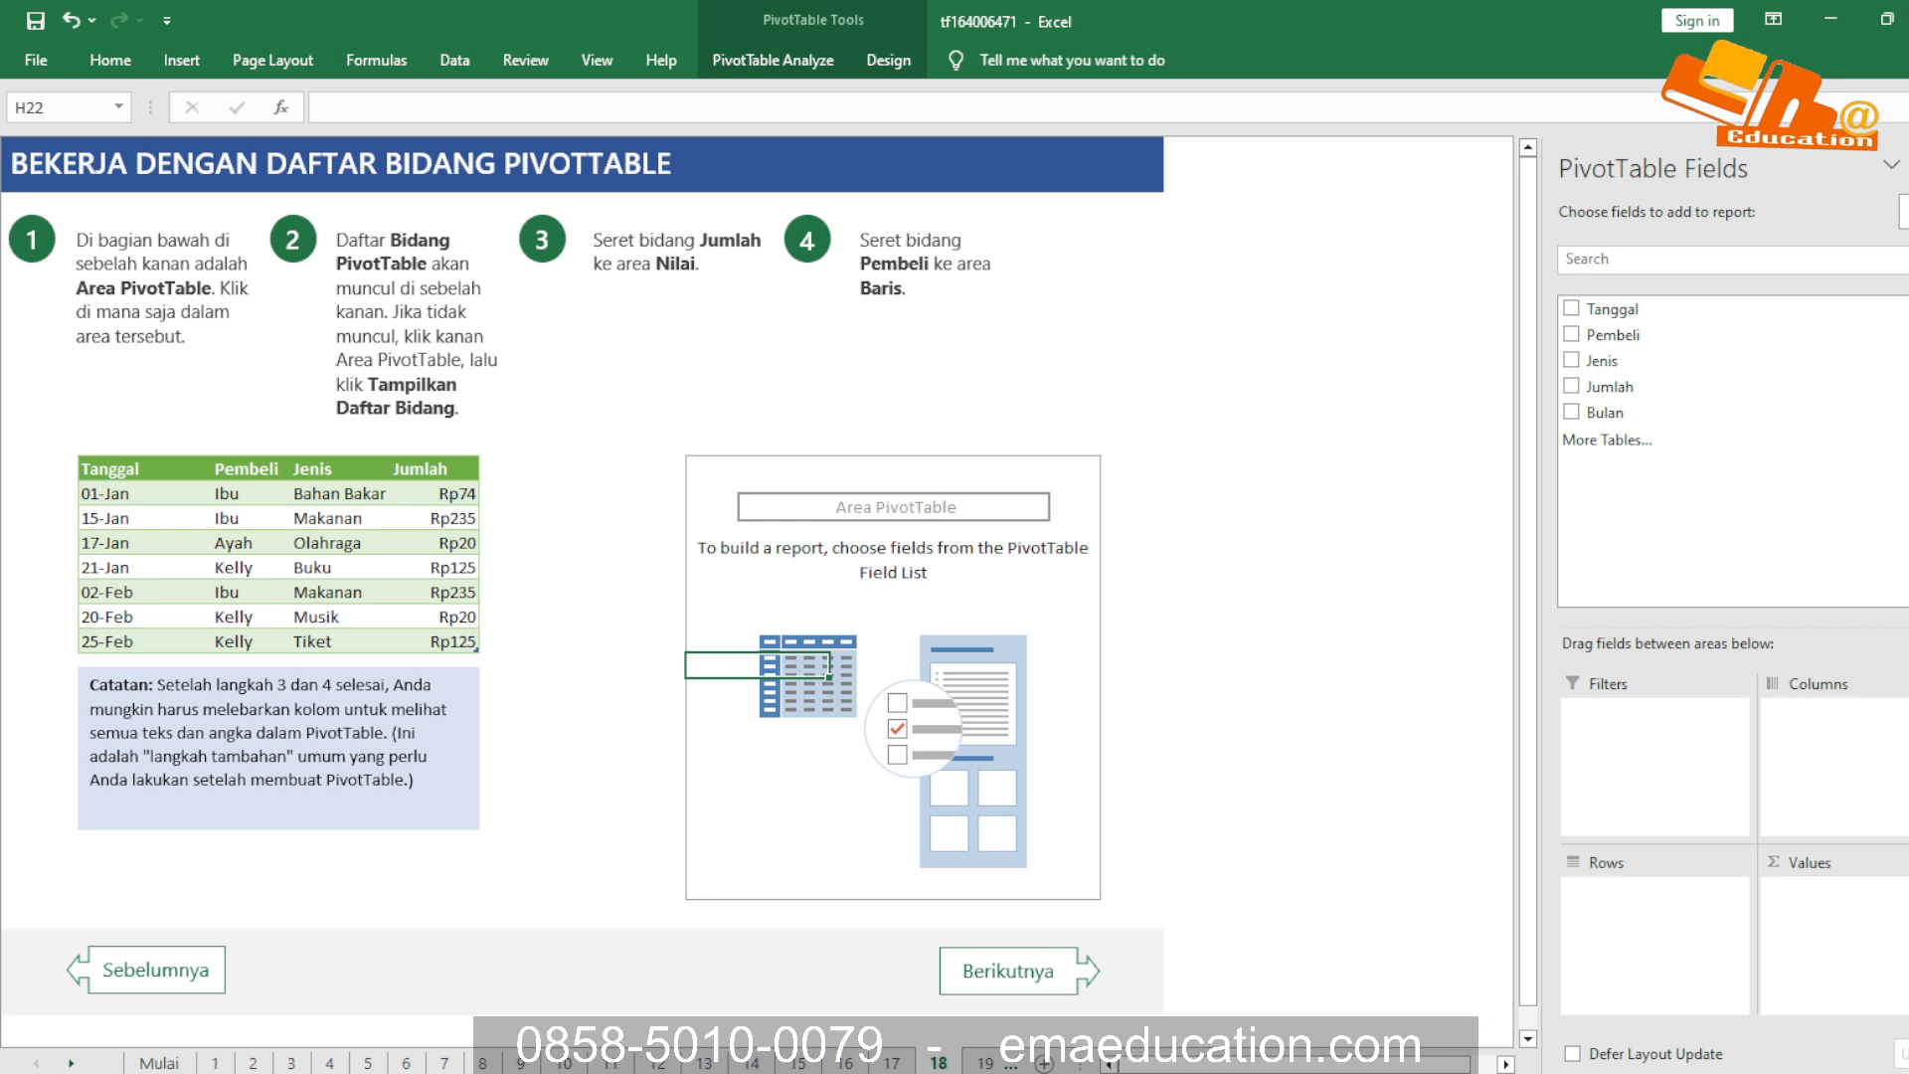
left_click(441, 336)
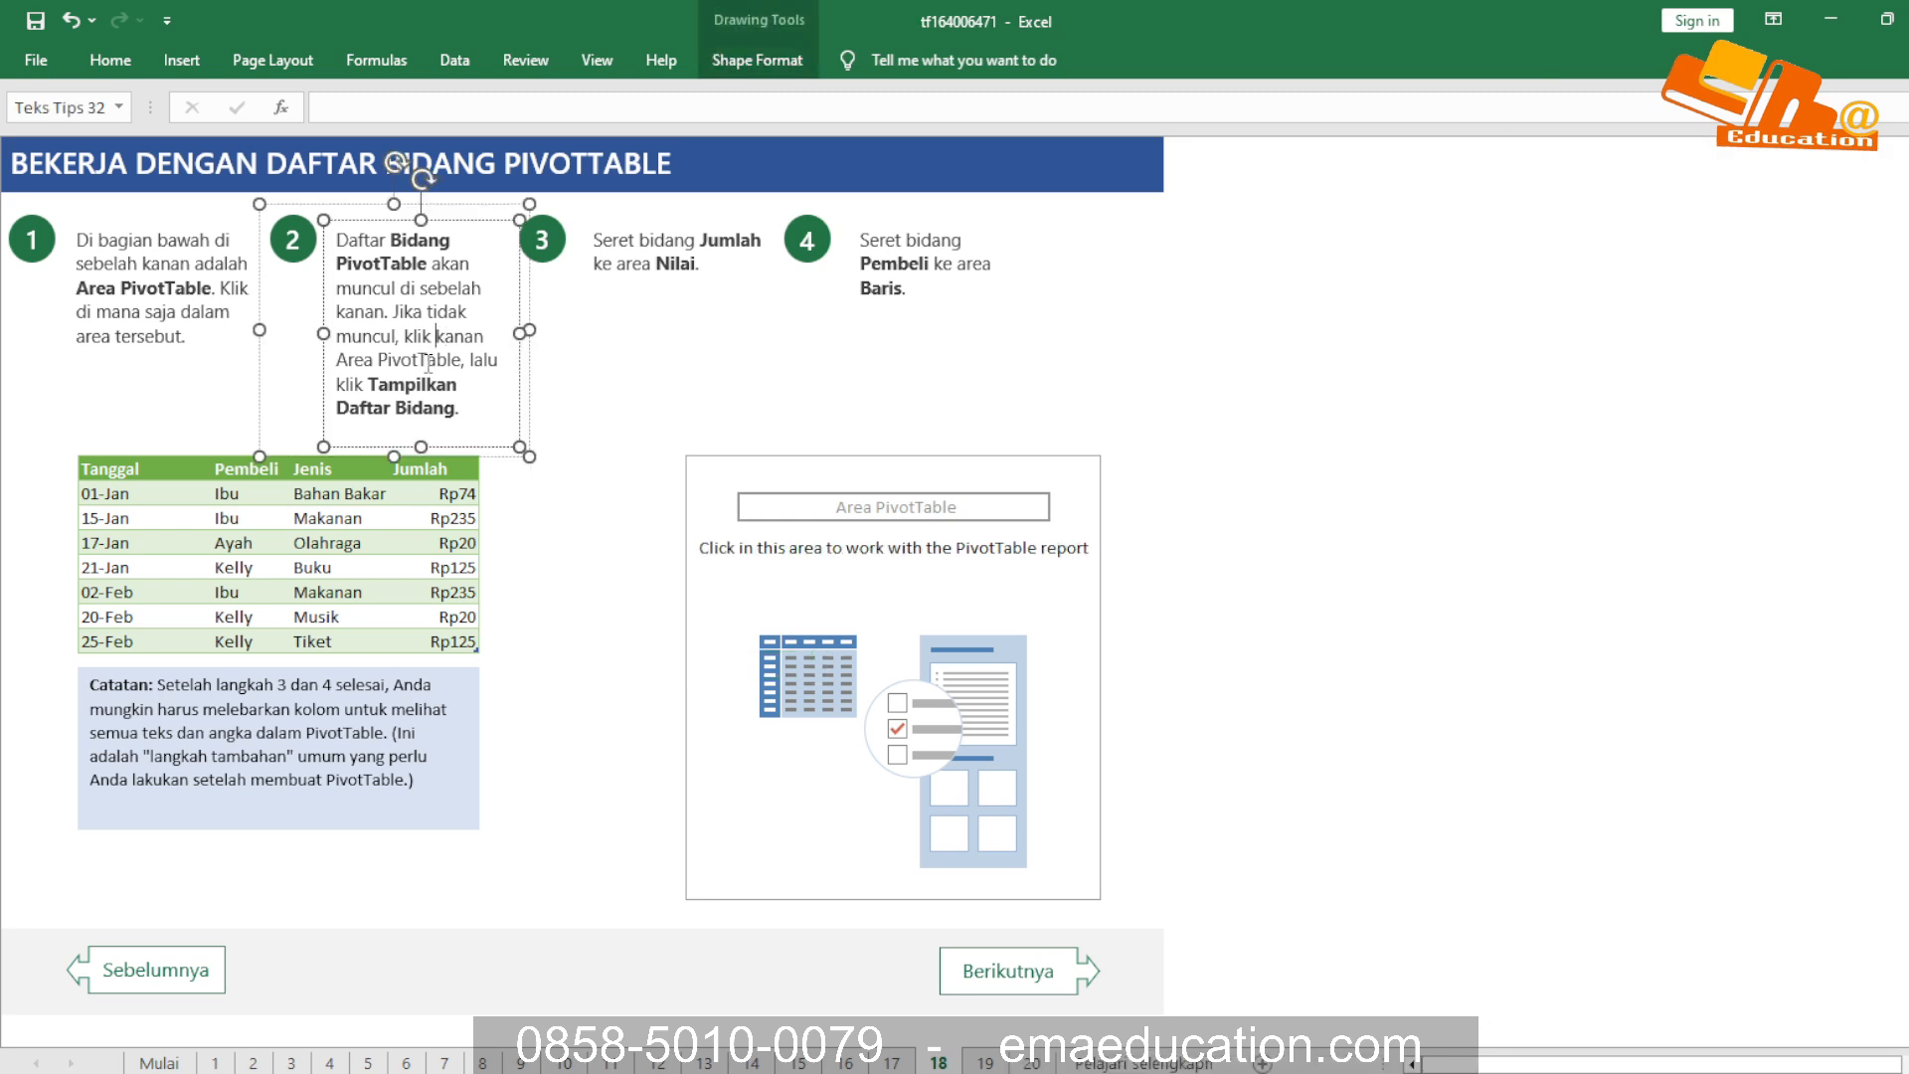
Check the Show Field List command on the Area PivotTable placeholder, and review instructions 3 and 4 and the Catatan note
right_click(842, 563)
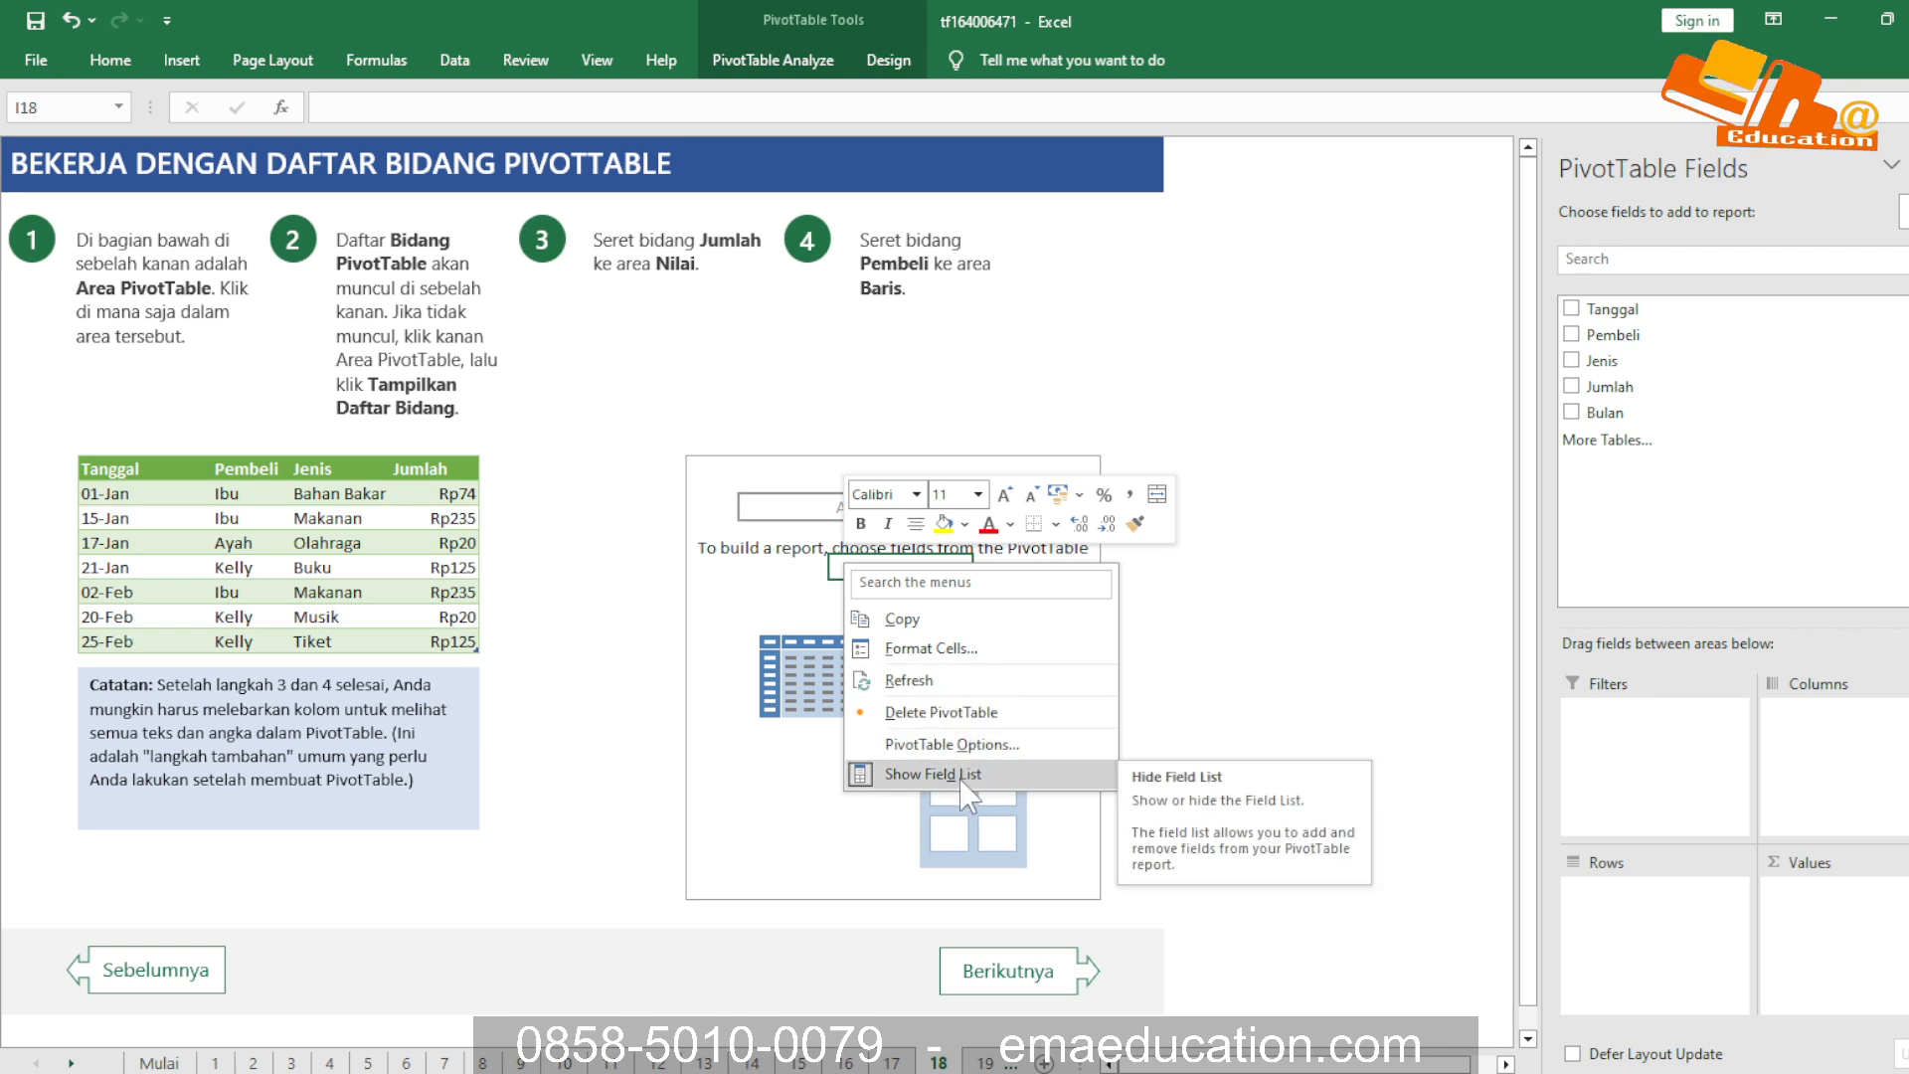
left_click(628, 254)
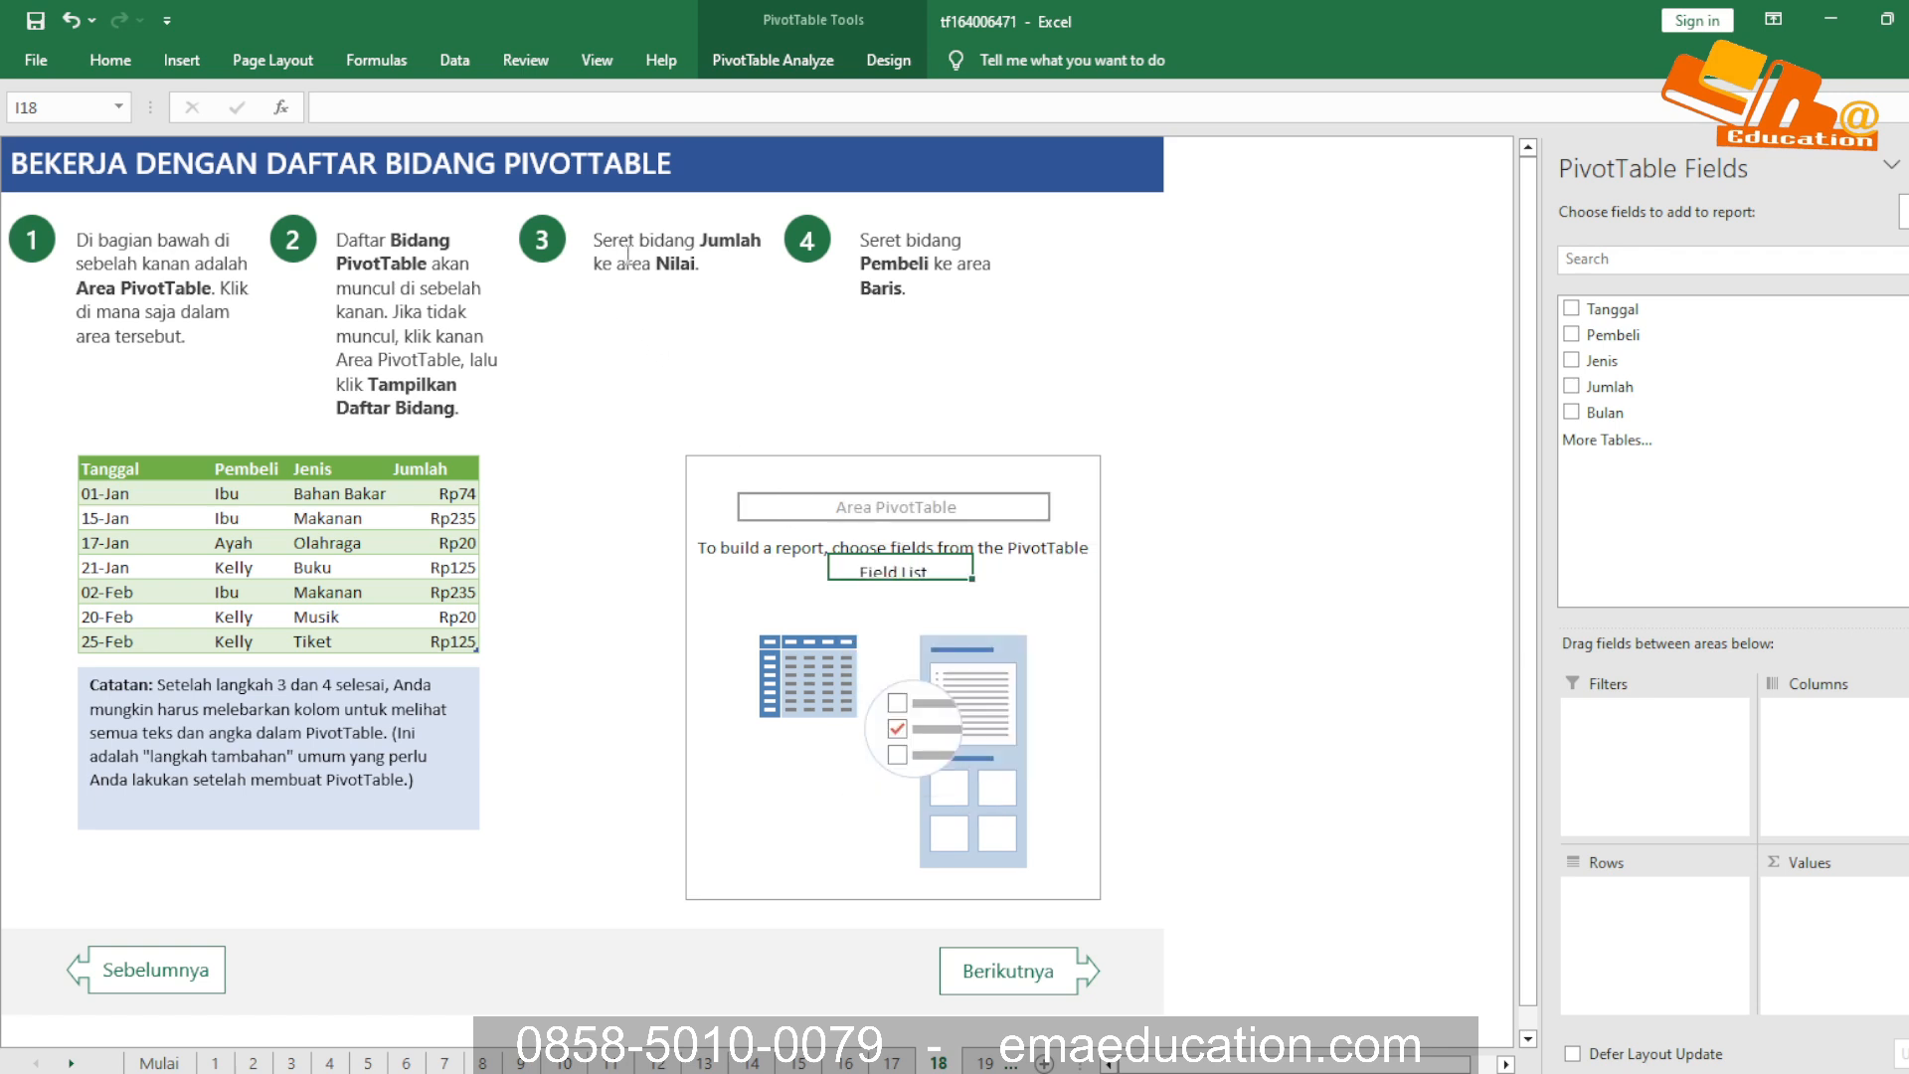
left_click(627, 256)
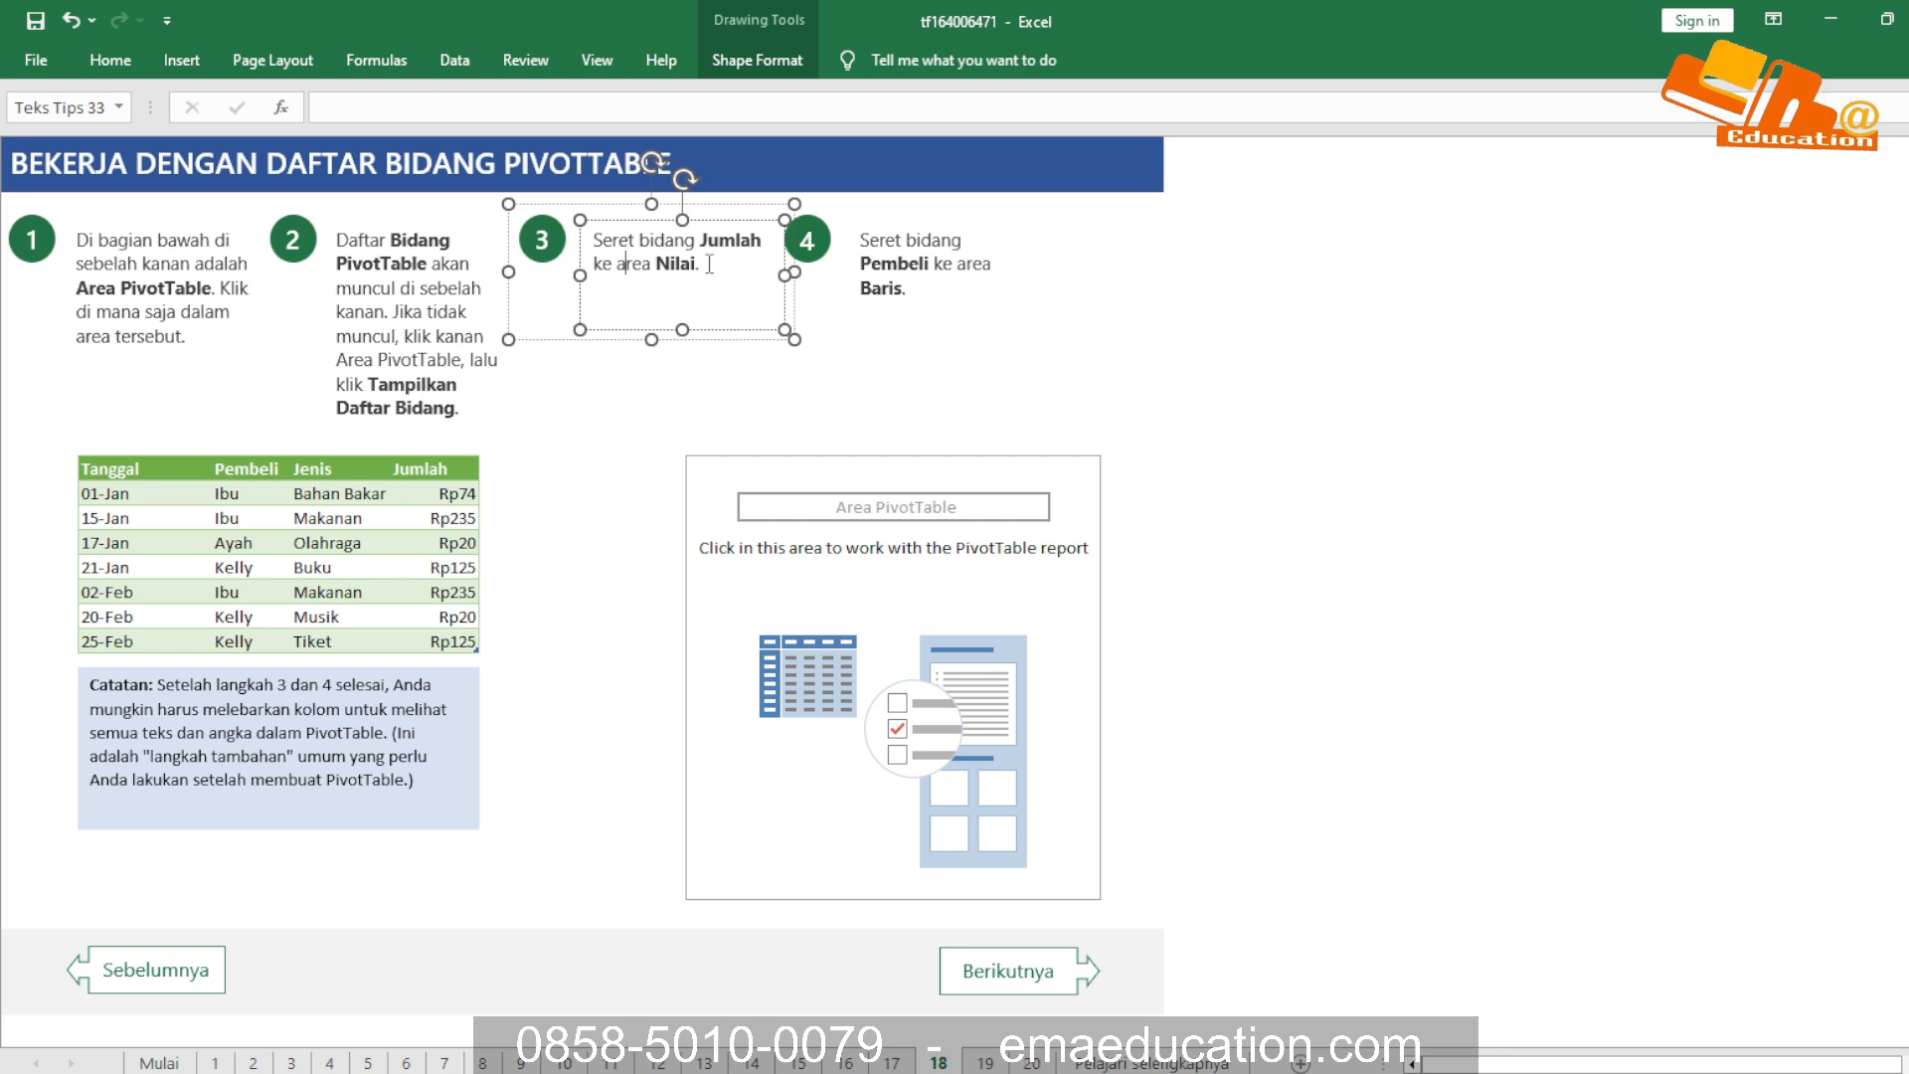
left_click(907, 264)
left_click(1205, 424)
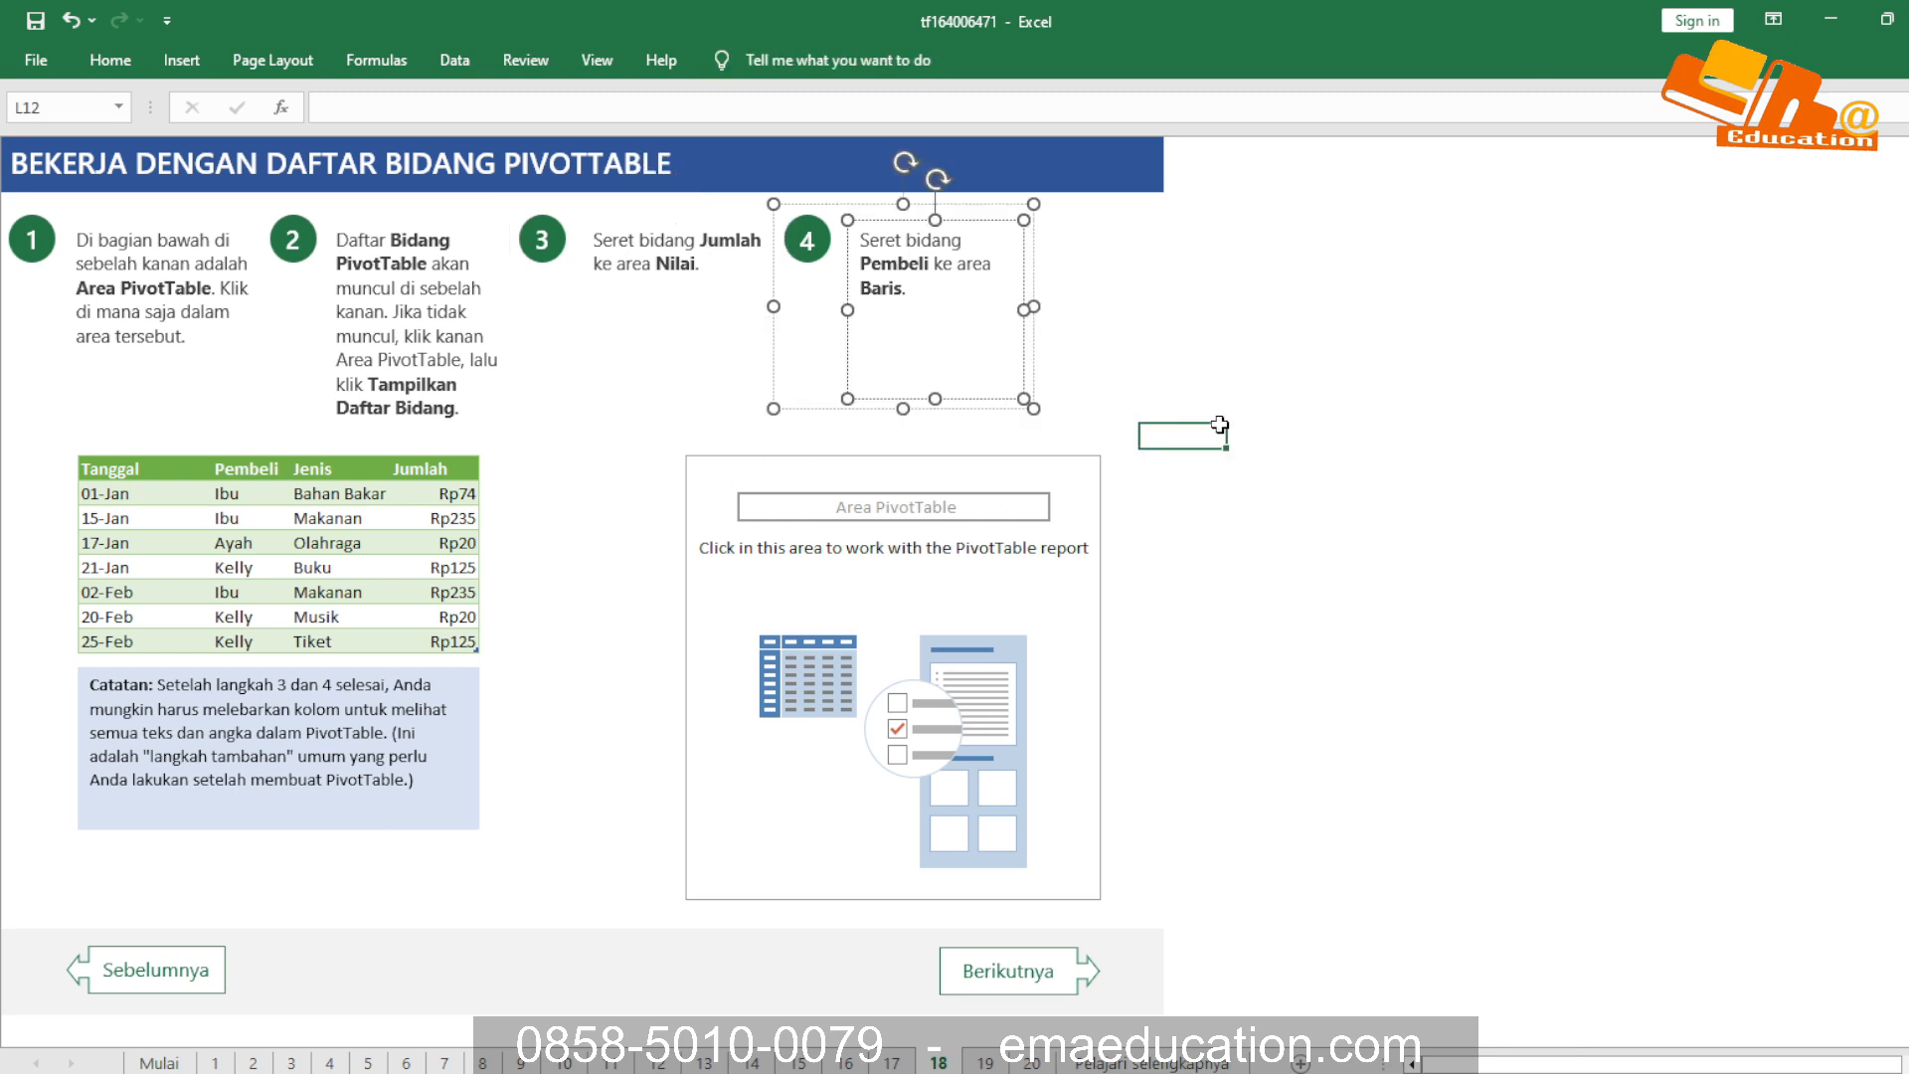
left_click(363, 708)
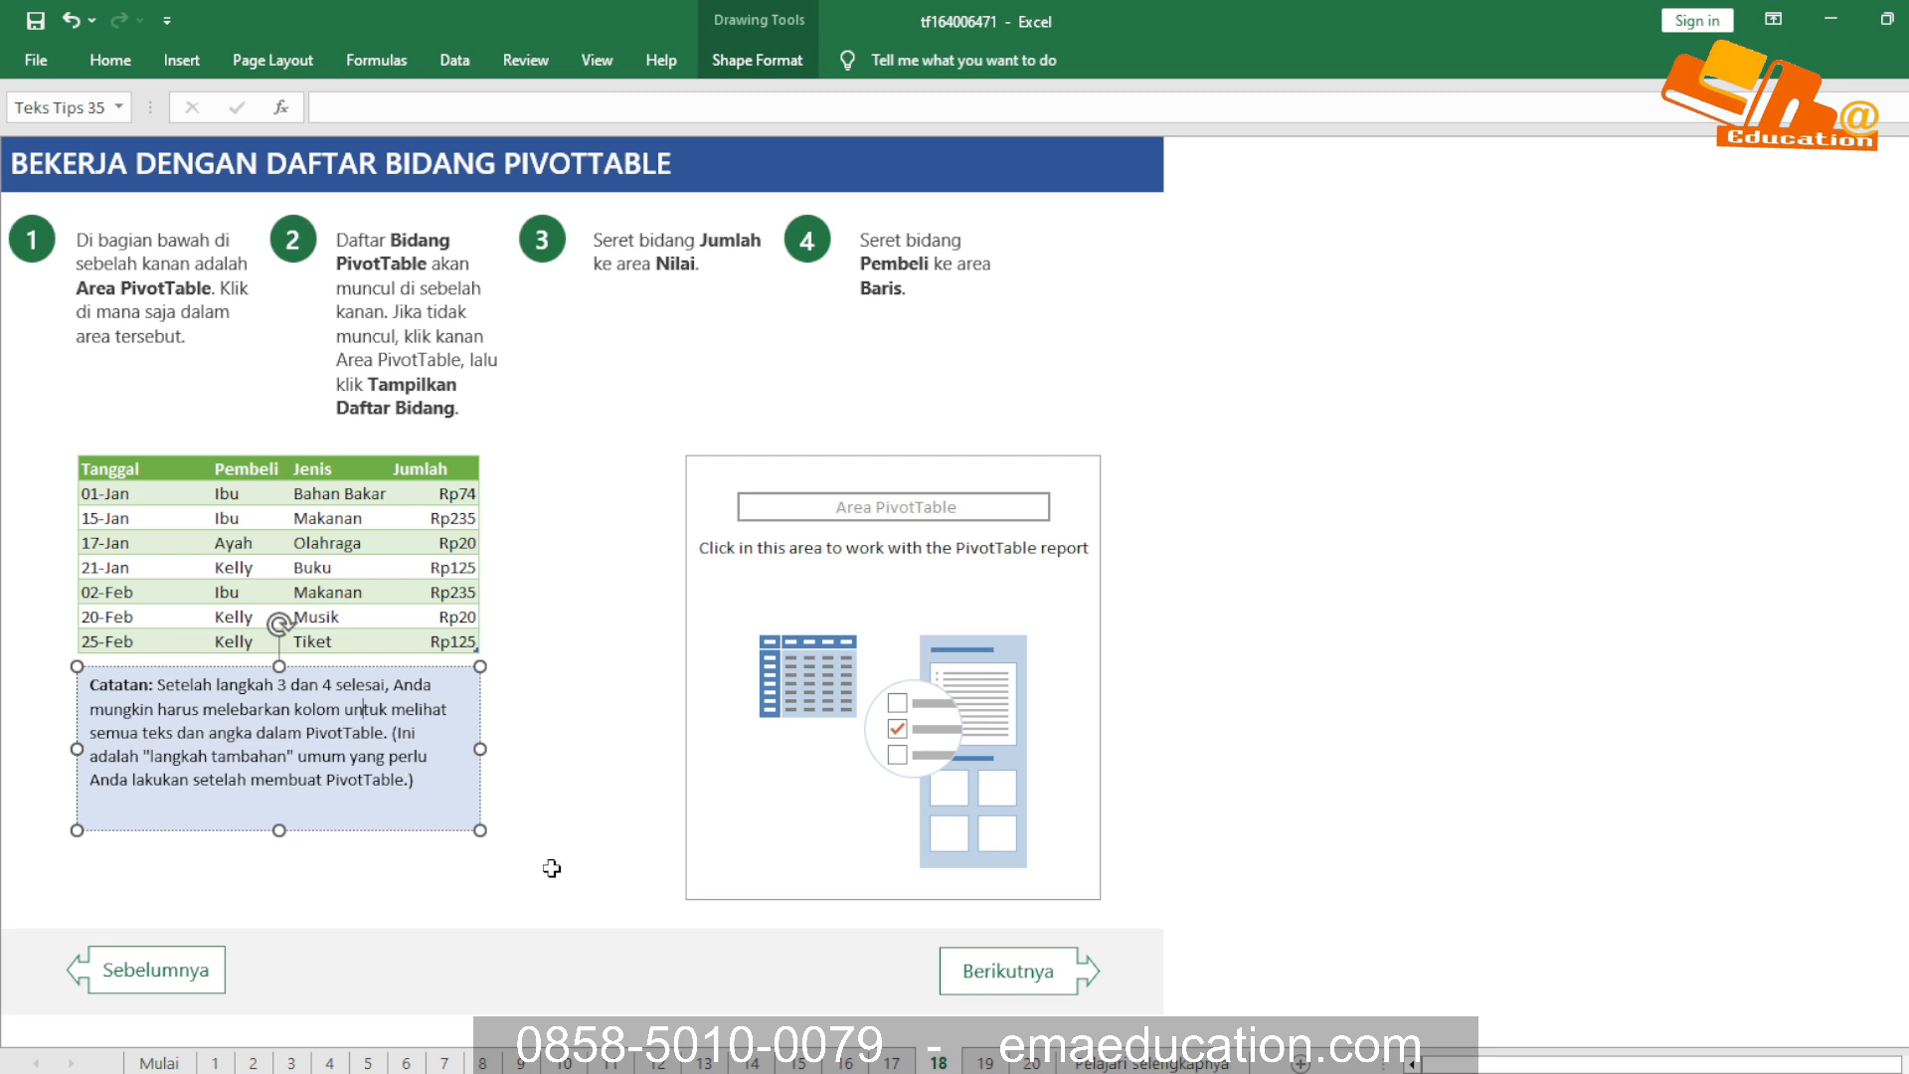
Open sheet 19 and read the lesson on how Excel places a new PivotTable on a separate sheet
left_click(984, 1062)
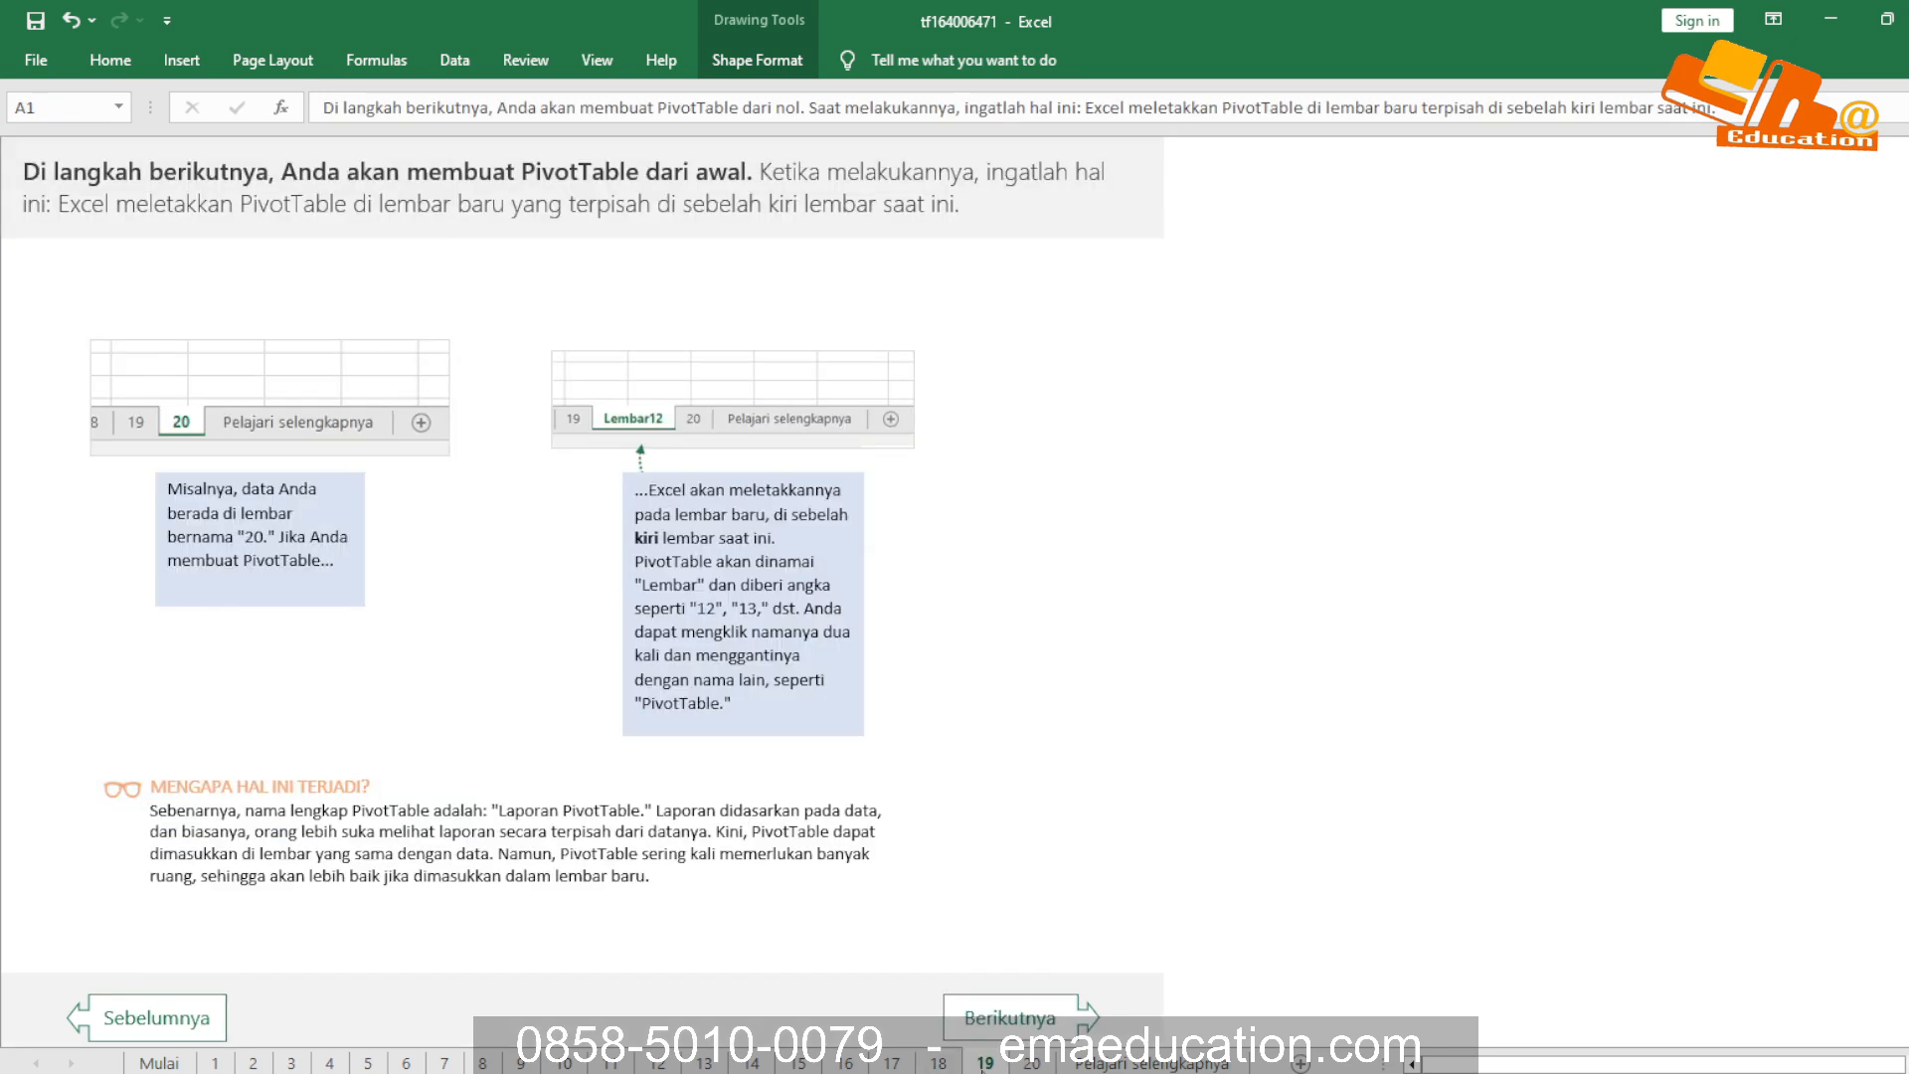
left_click(139, 176)
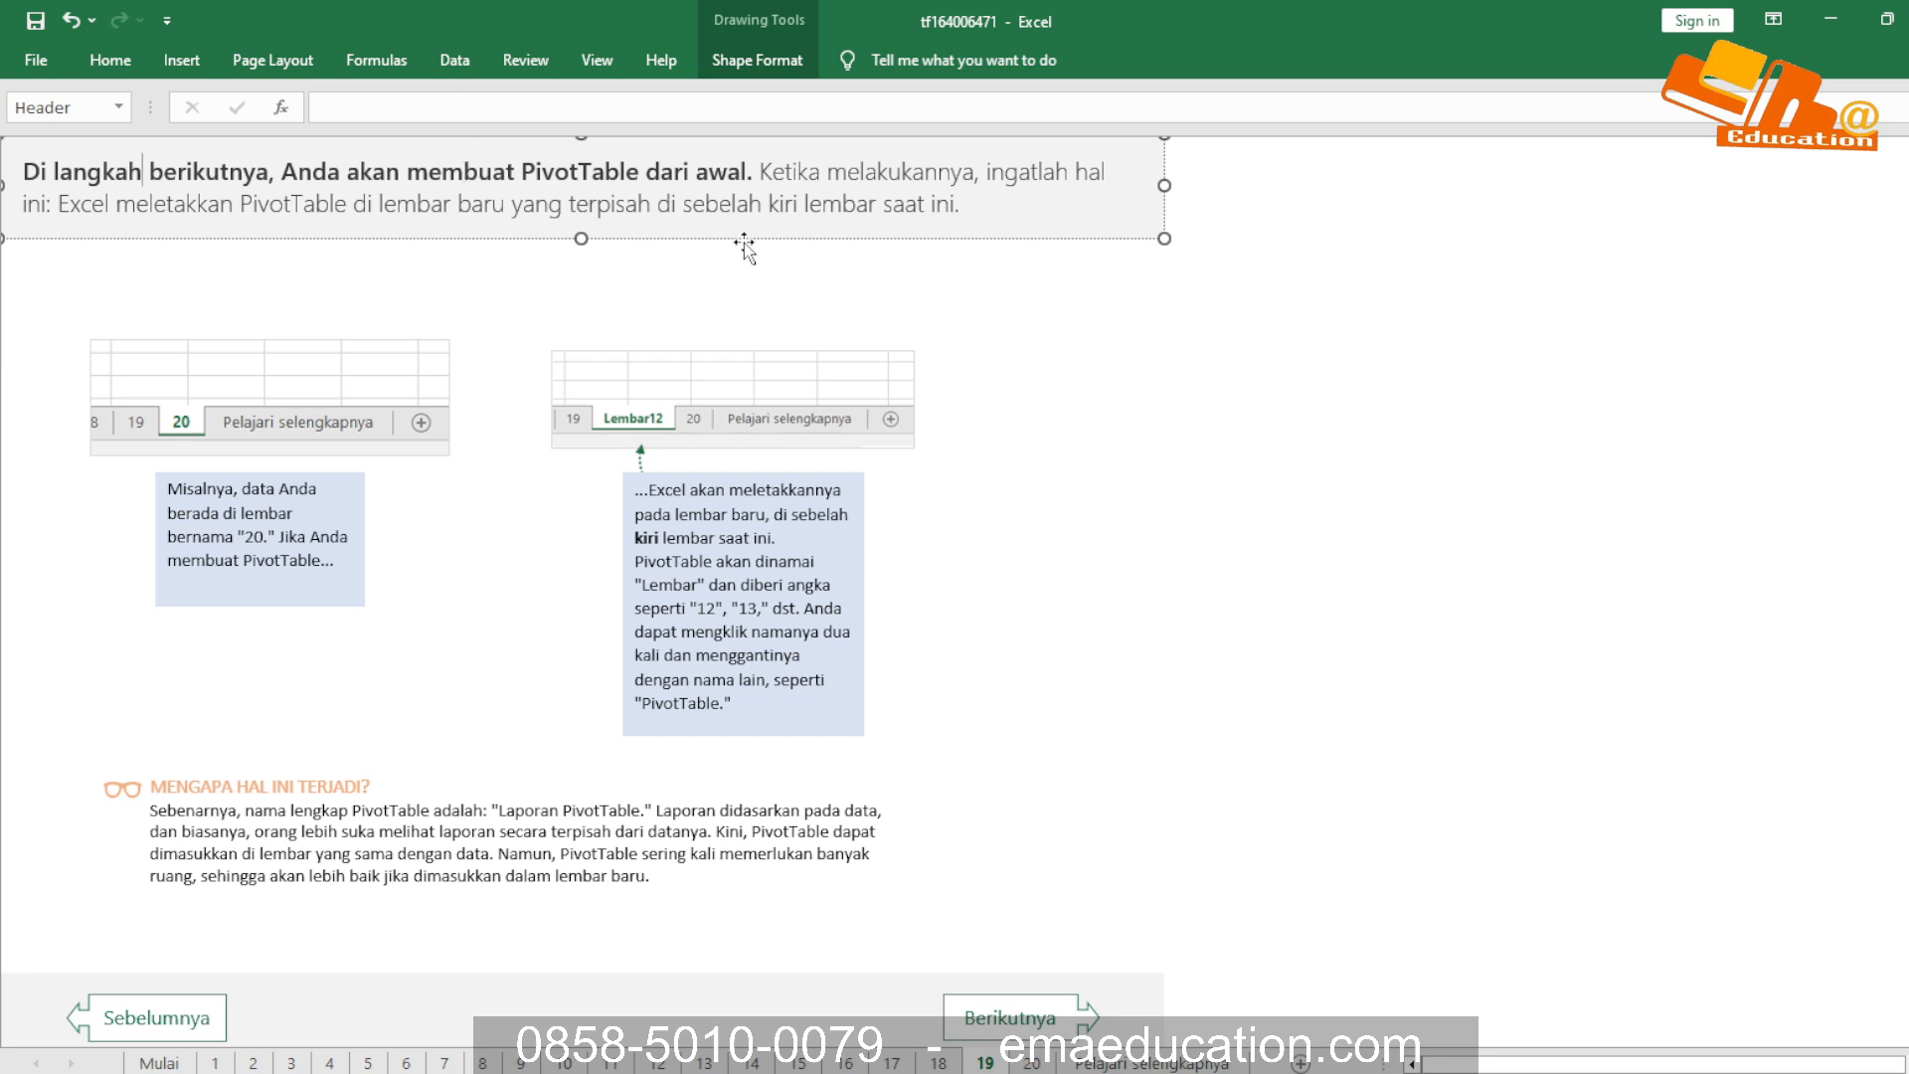
left_click(989, 301)
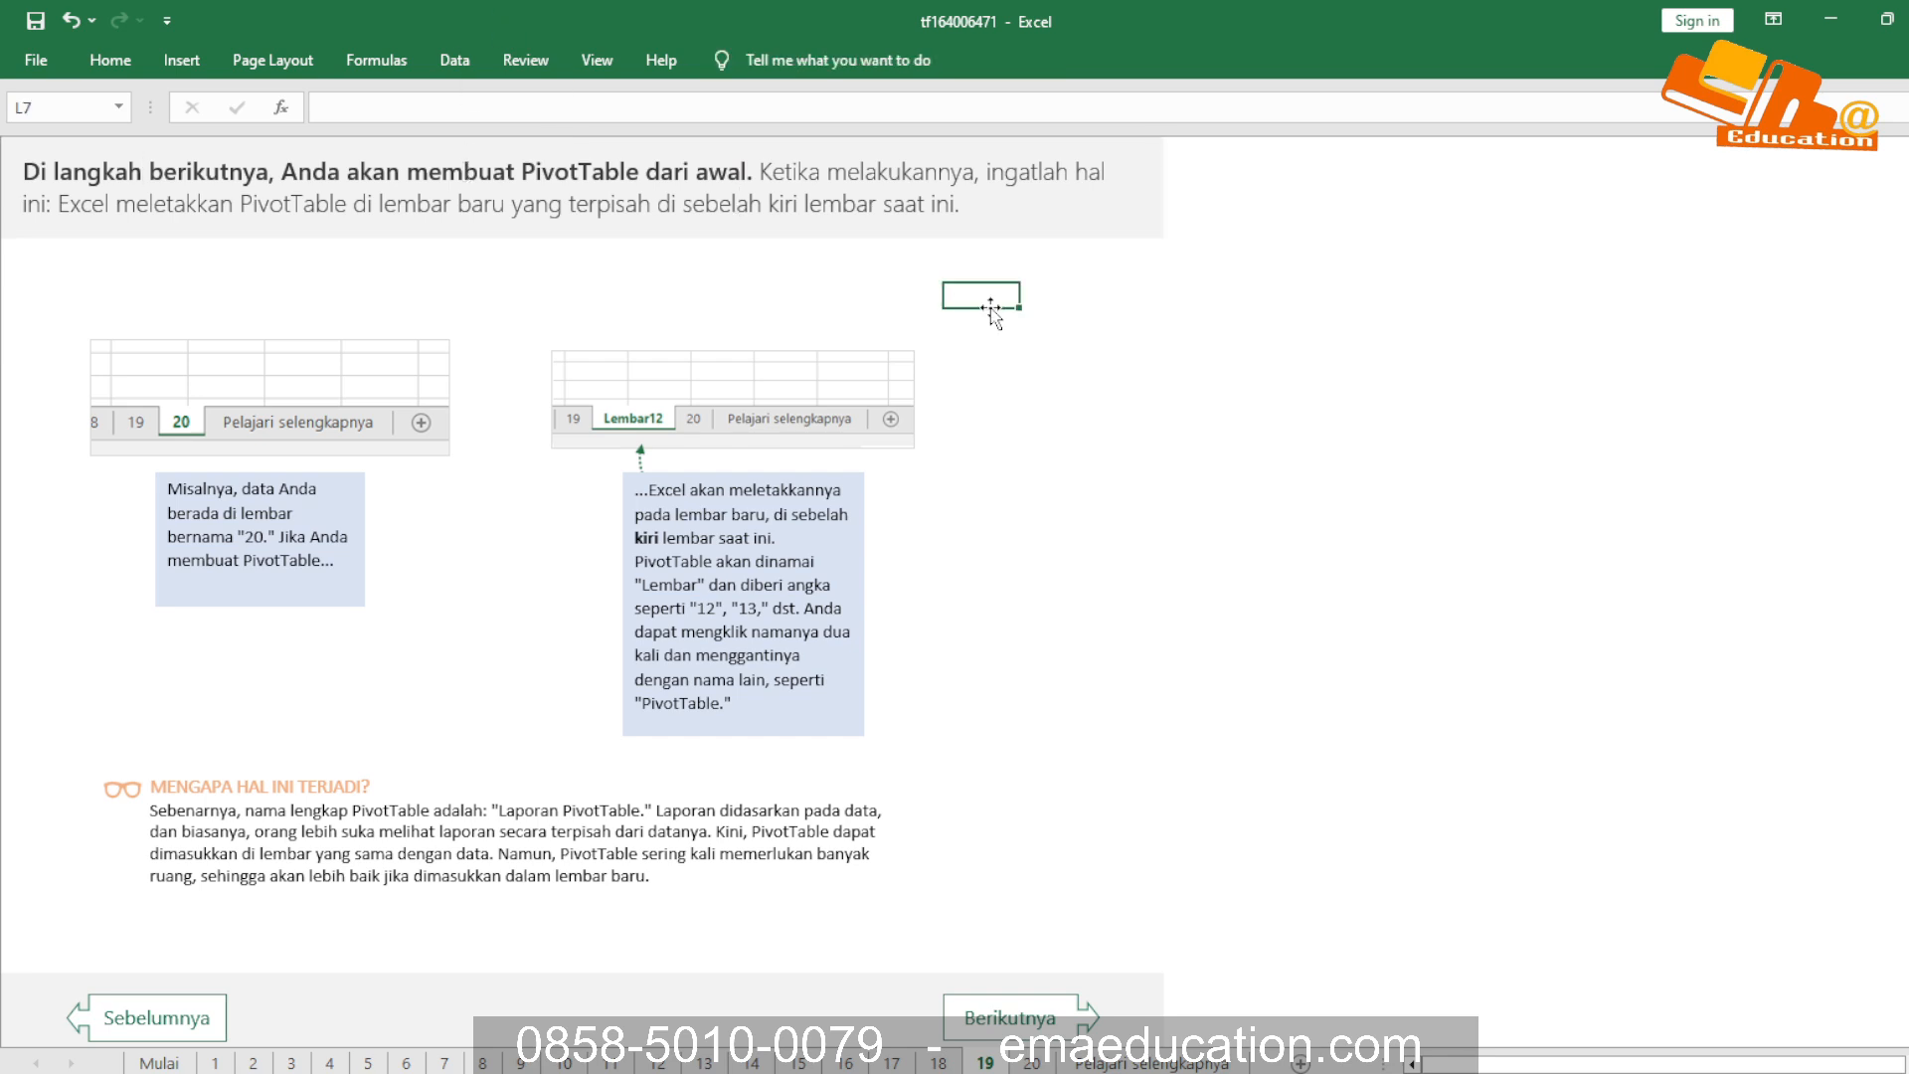
left_click(240, 508)
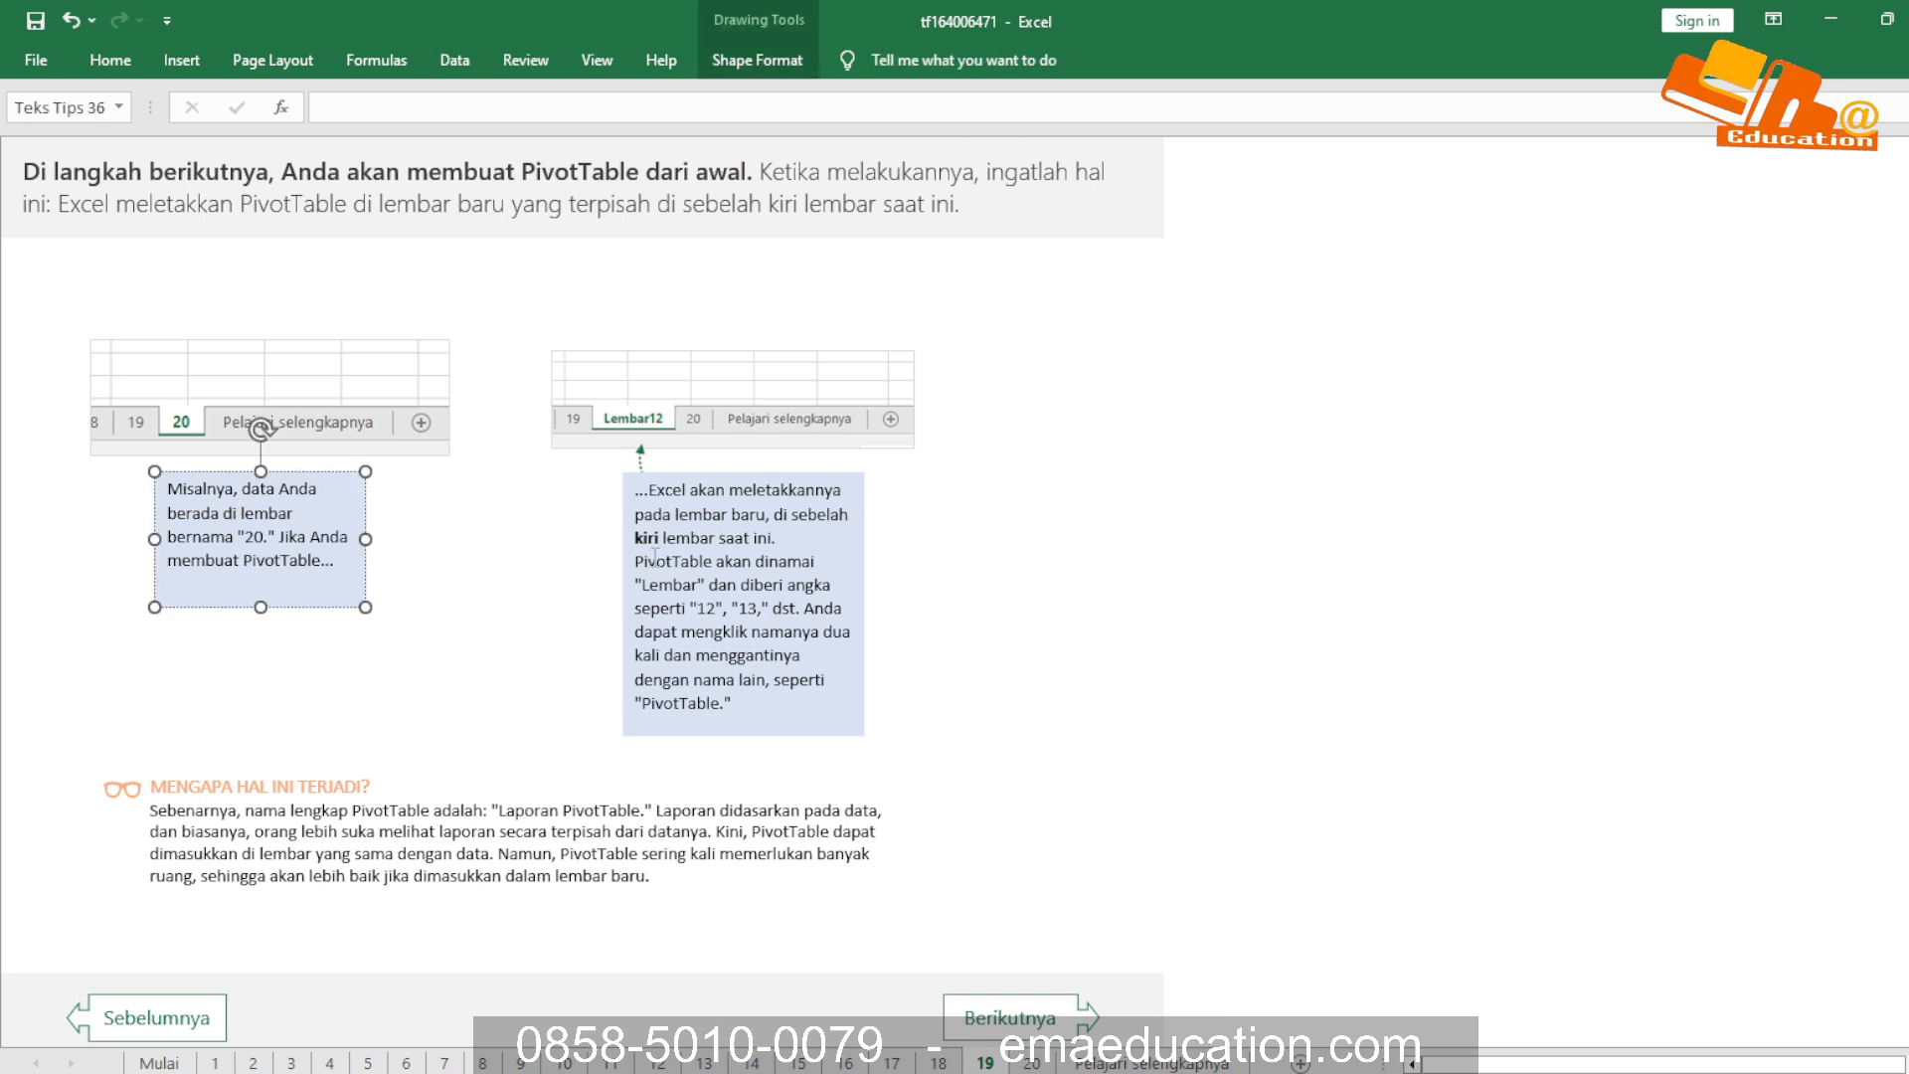
left_click(684, 532)
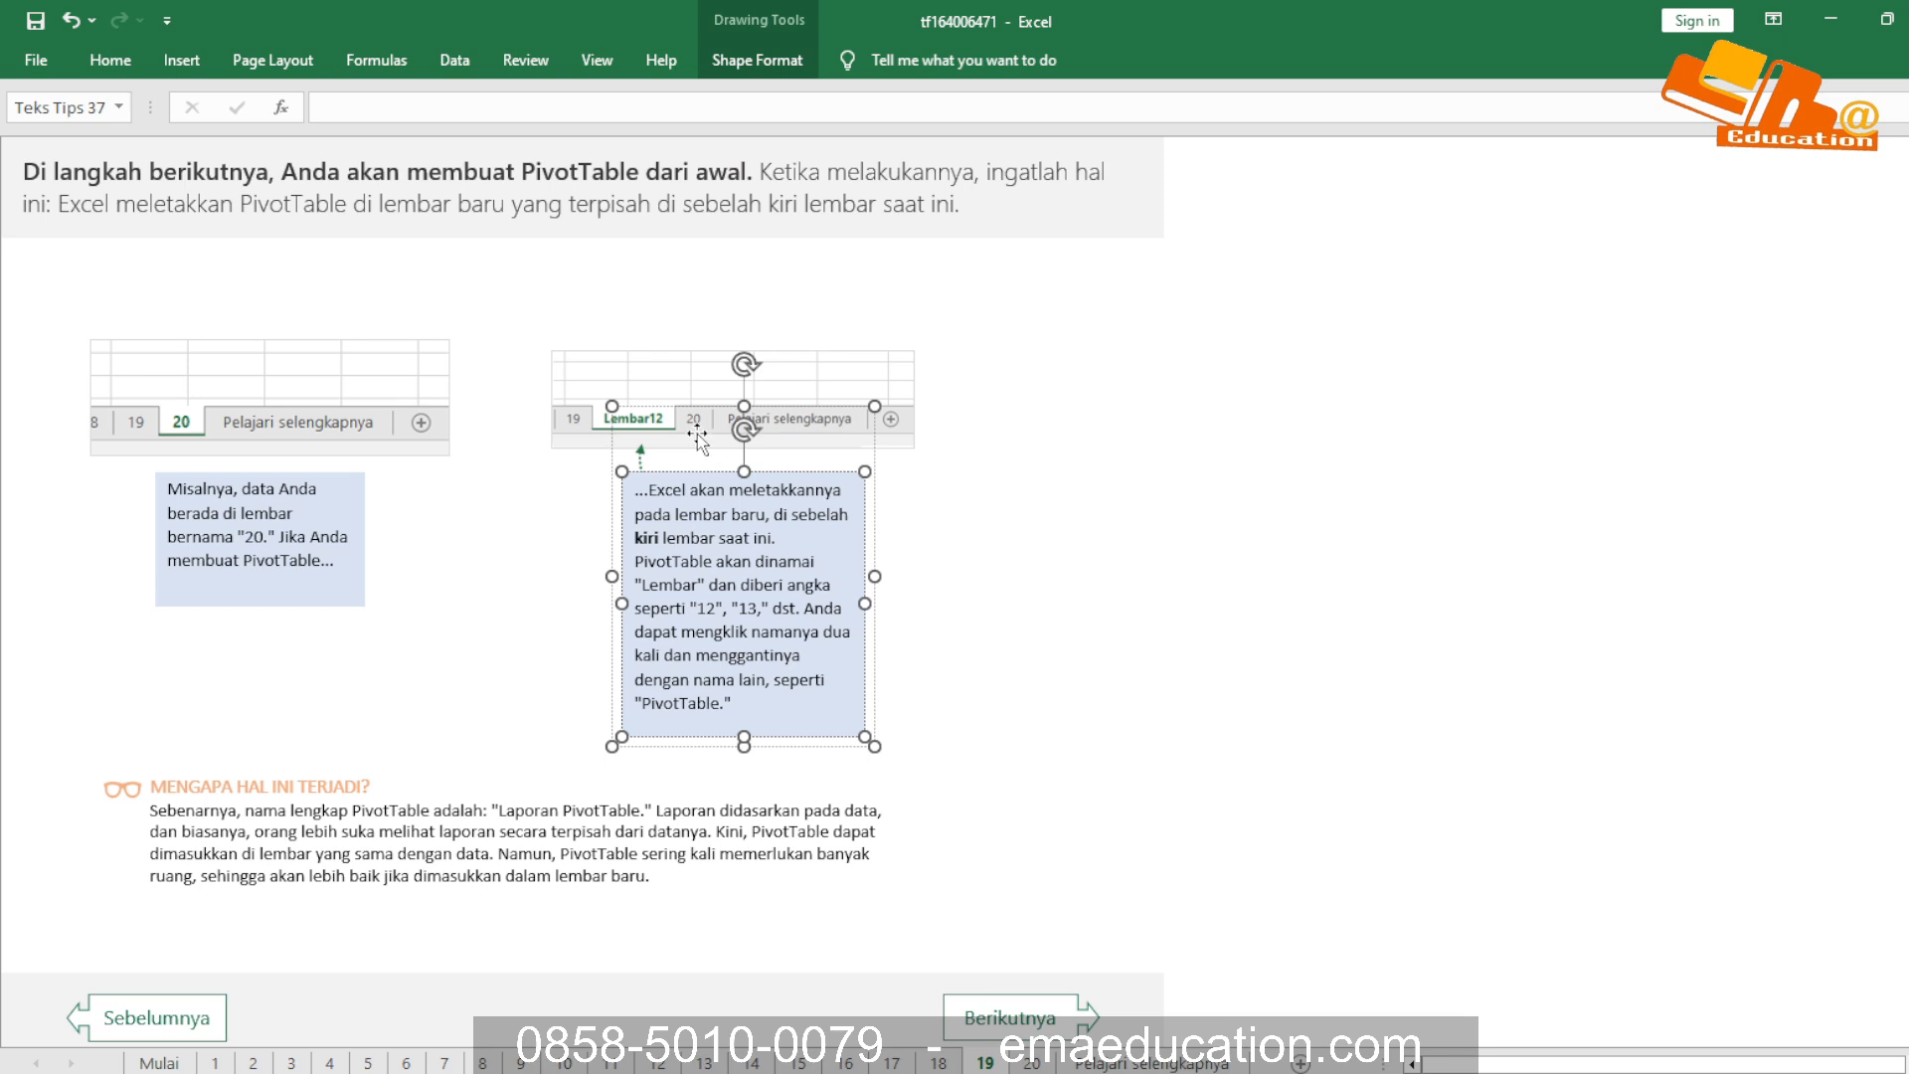
Advance to the MEMBUAT PIVOTTABLE DARI AWAL exercise on sheet 20 and review its heading
left_click(1012, 1024)
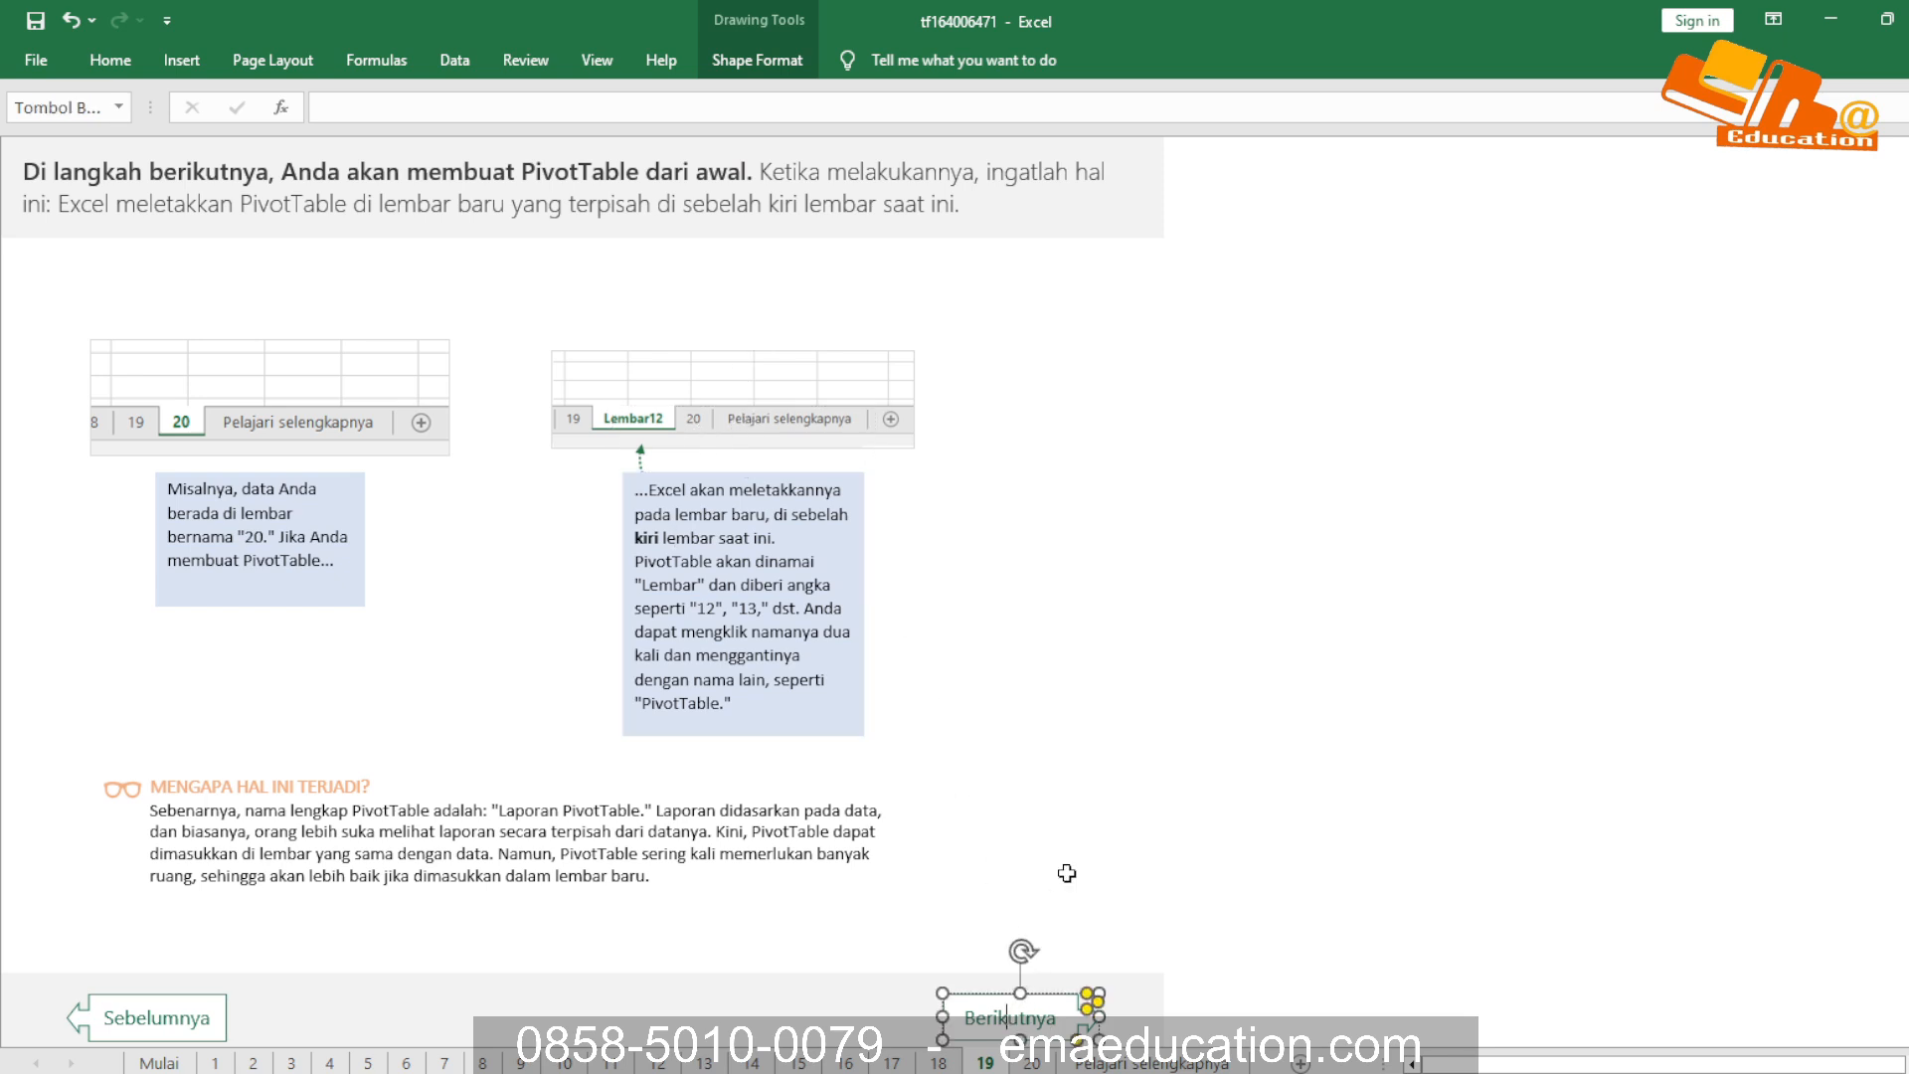
left_click(1056, 835)
left_click(1012, 1021)
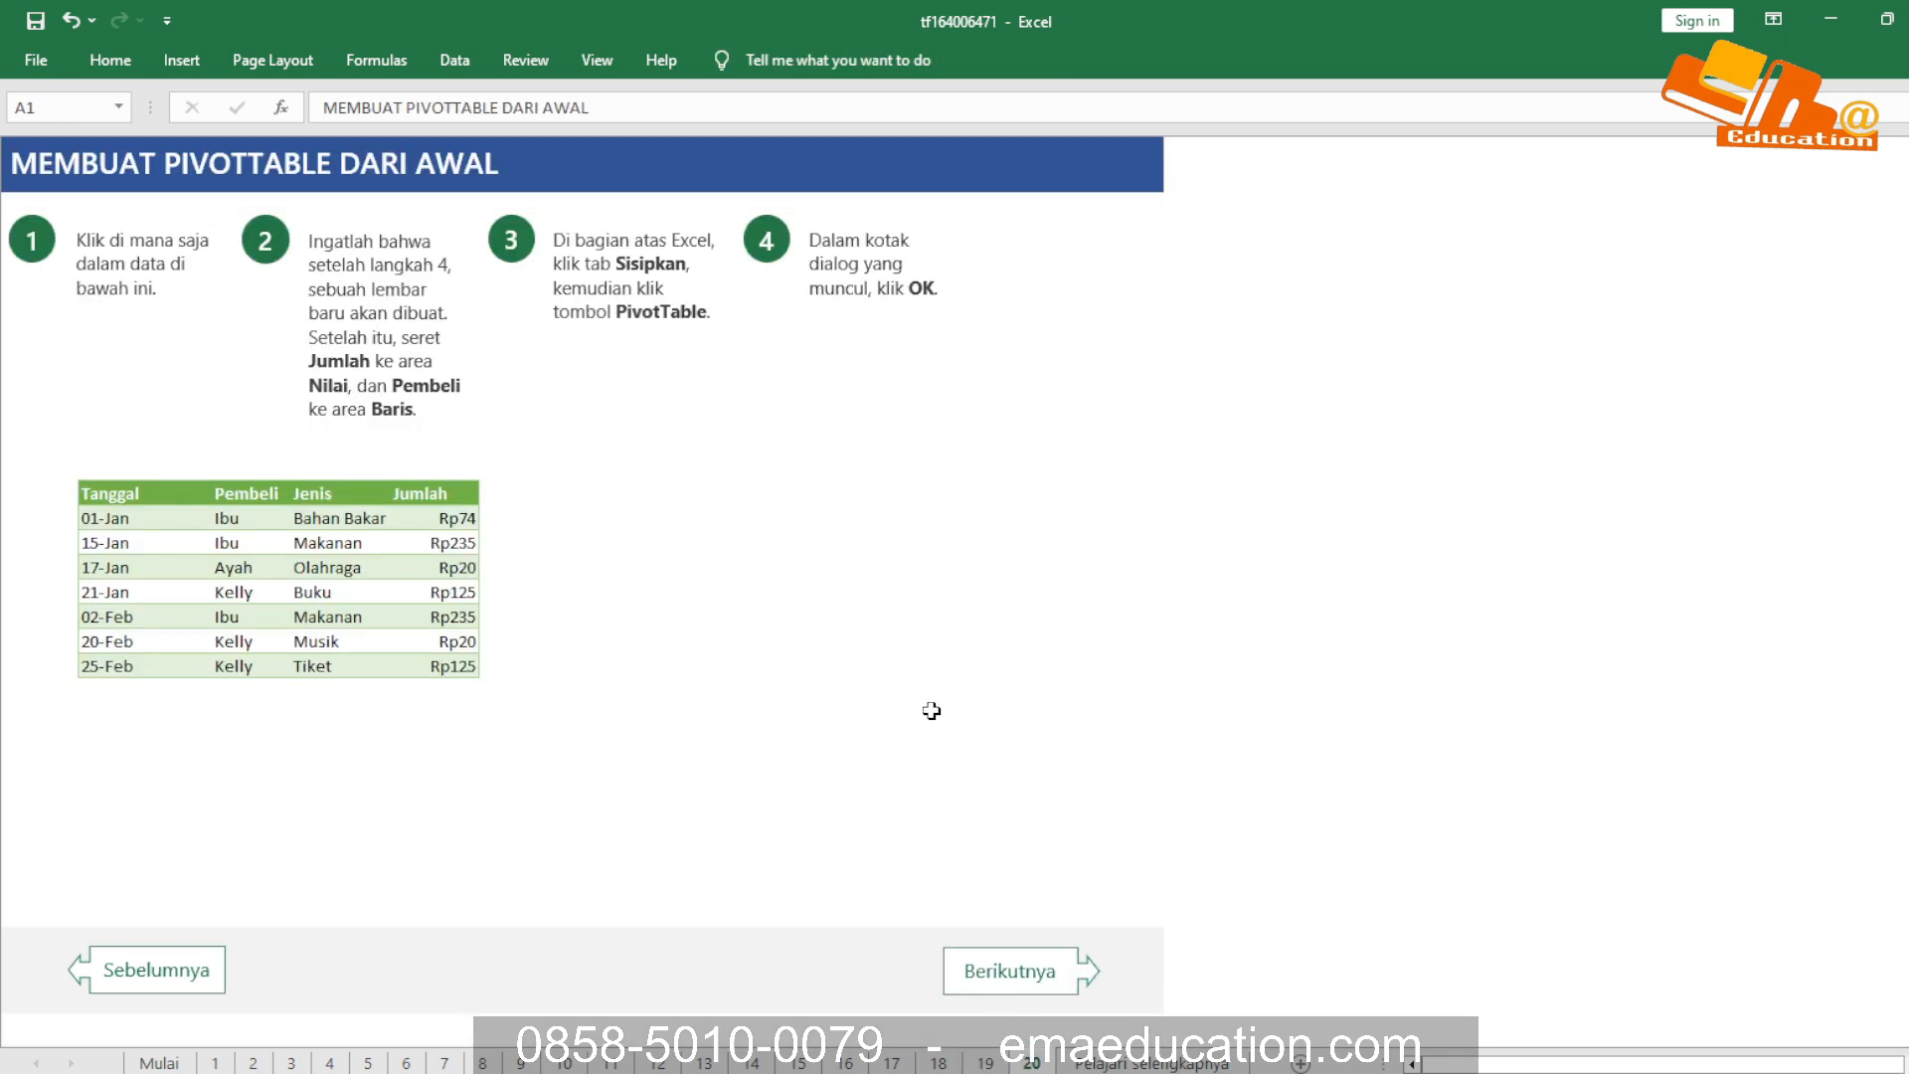
right_click(1014, 1006)
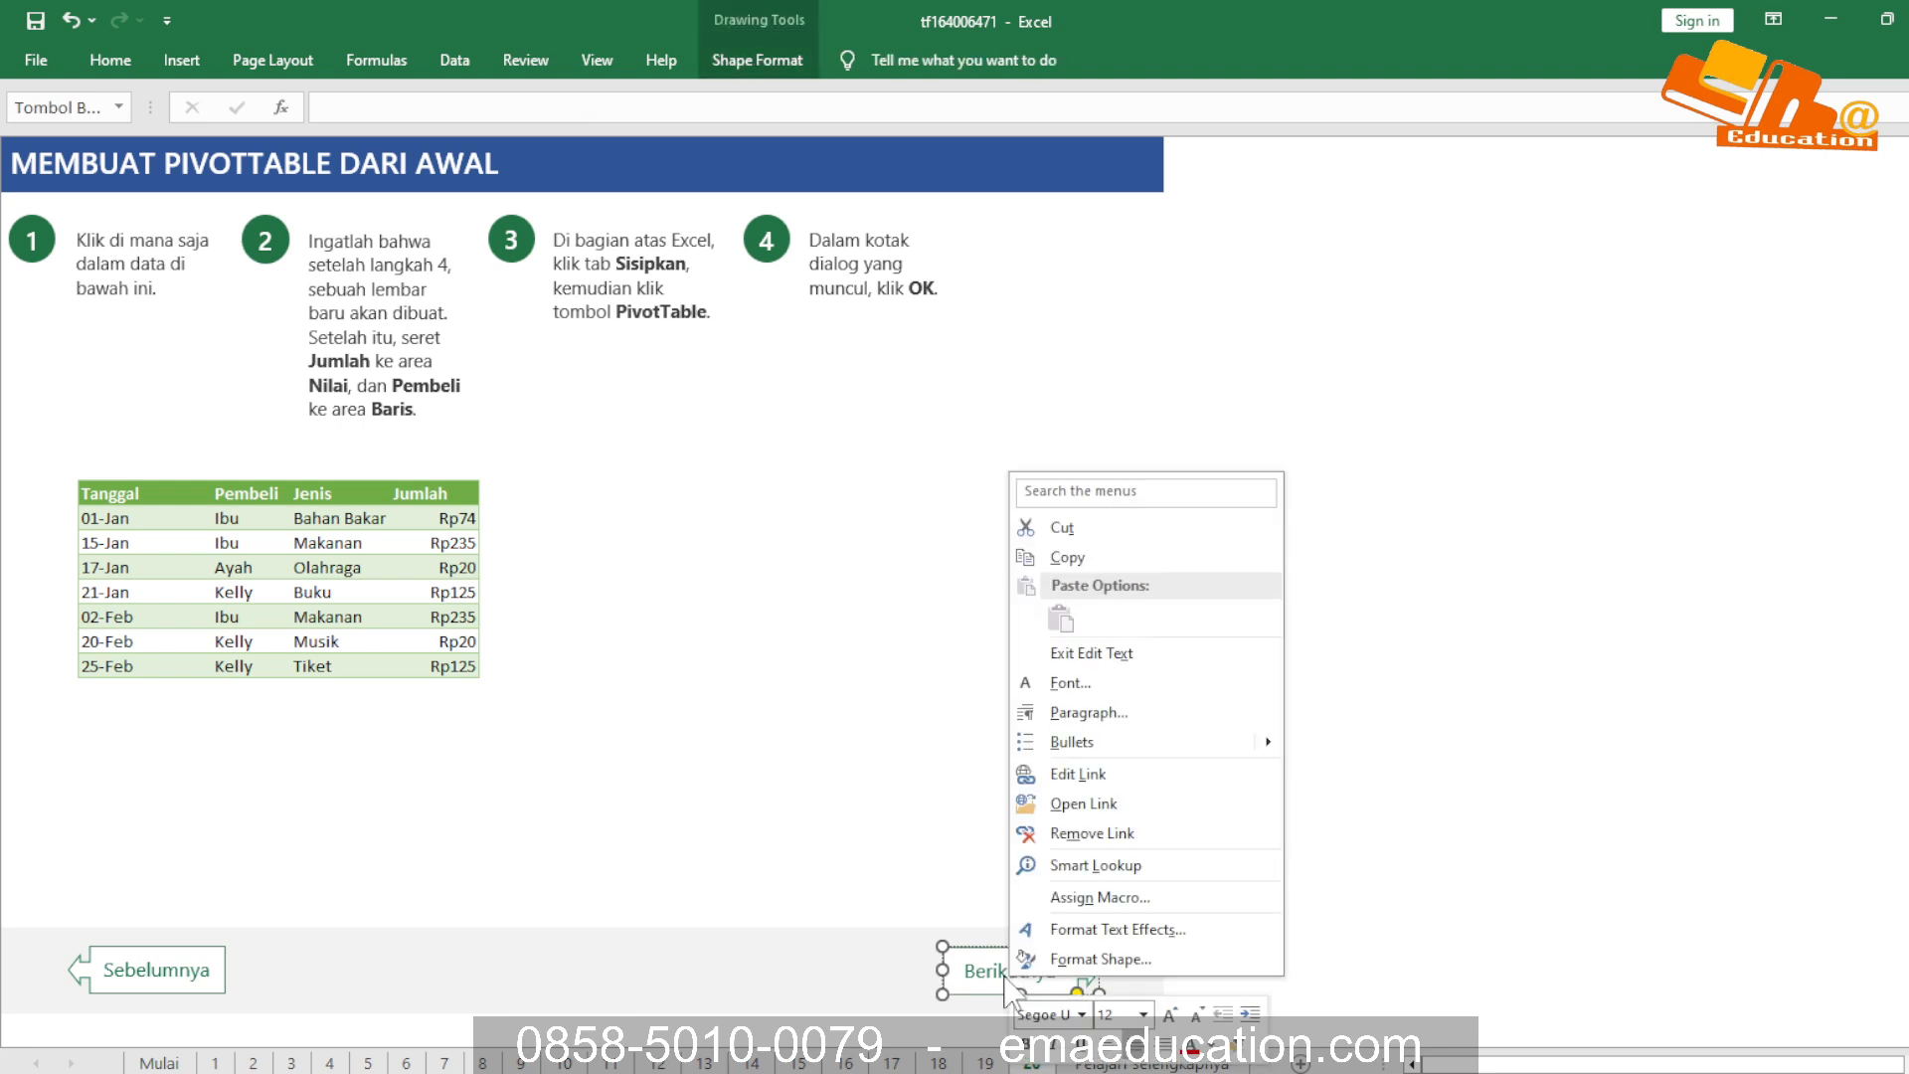
key("Escape")
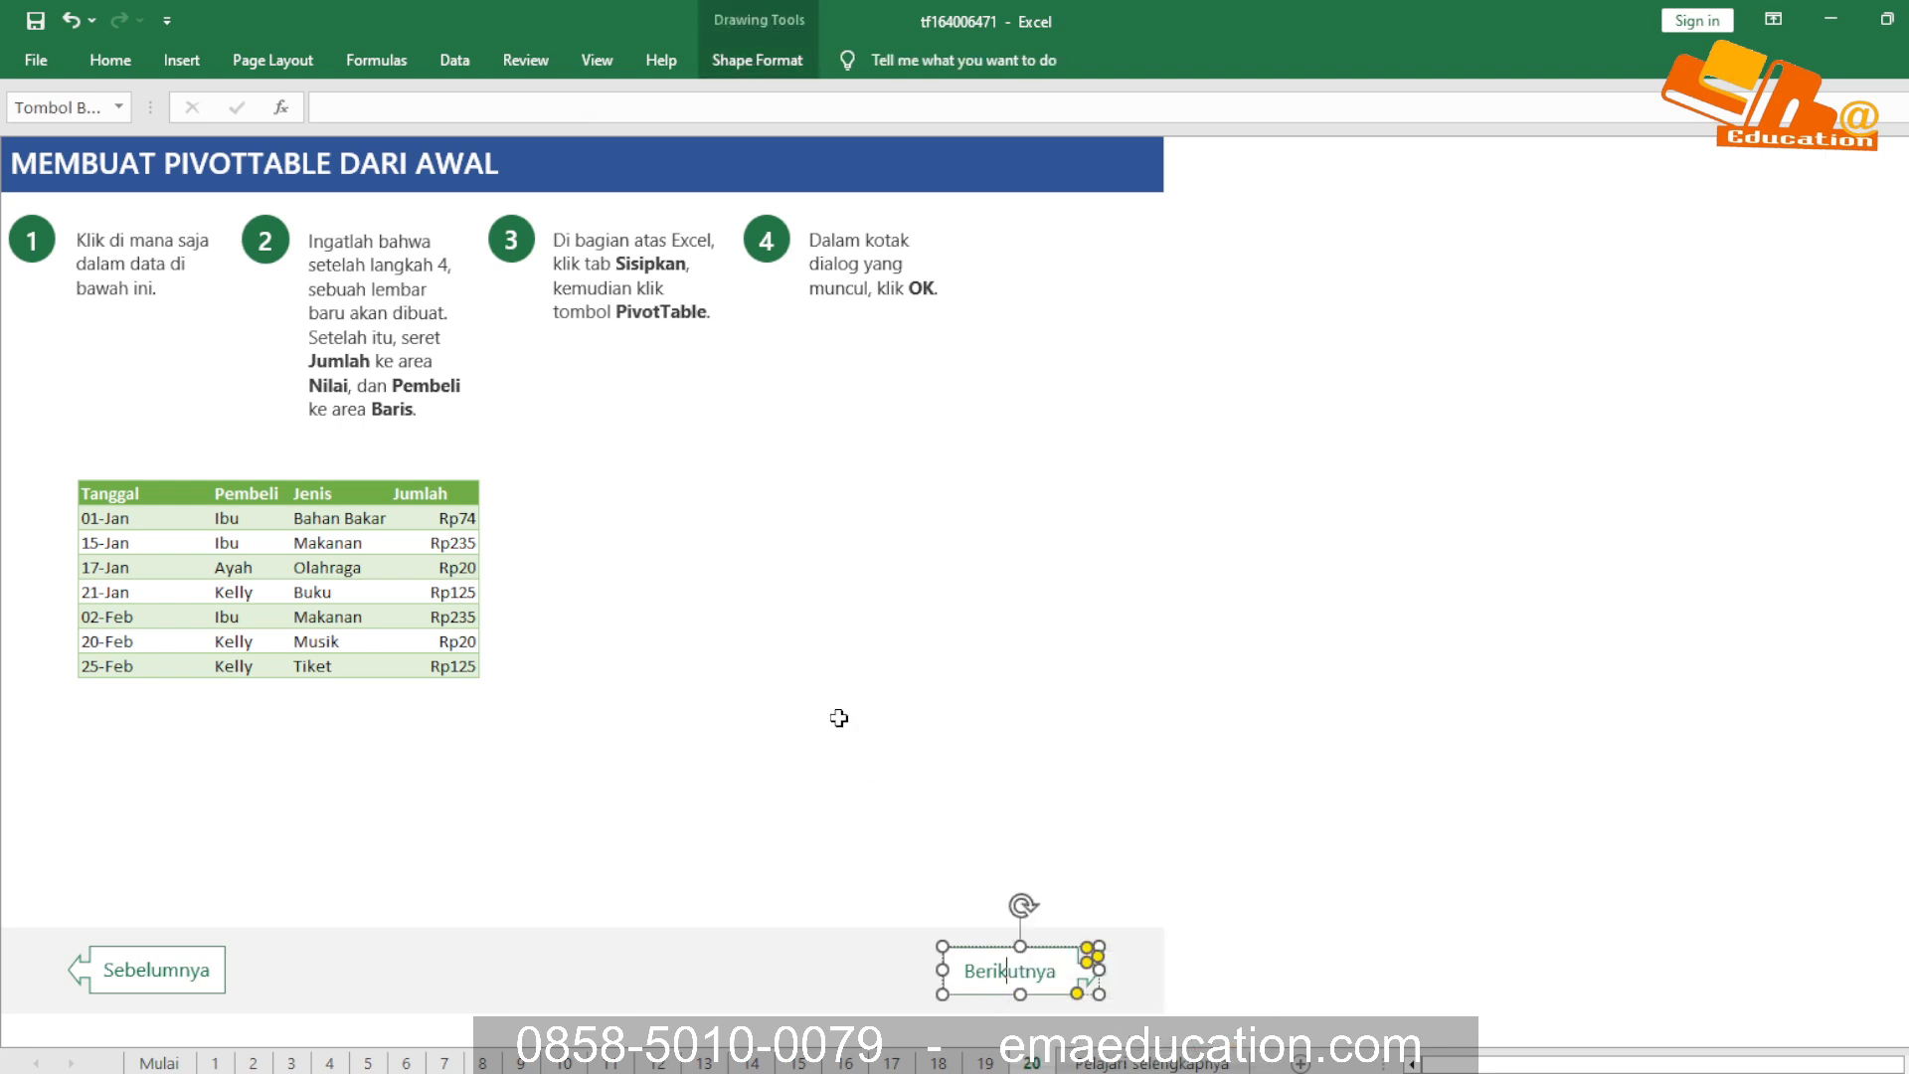
left_click(796, 661)
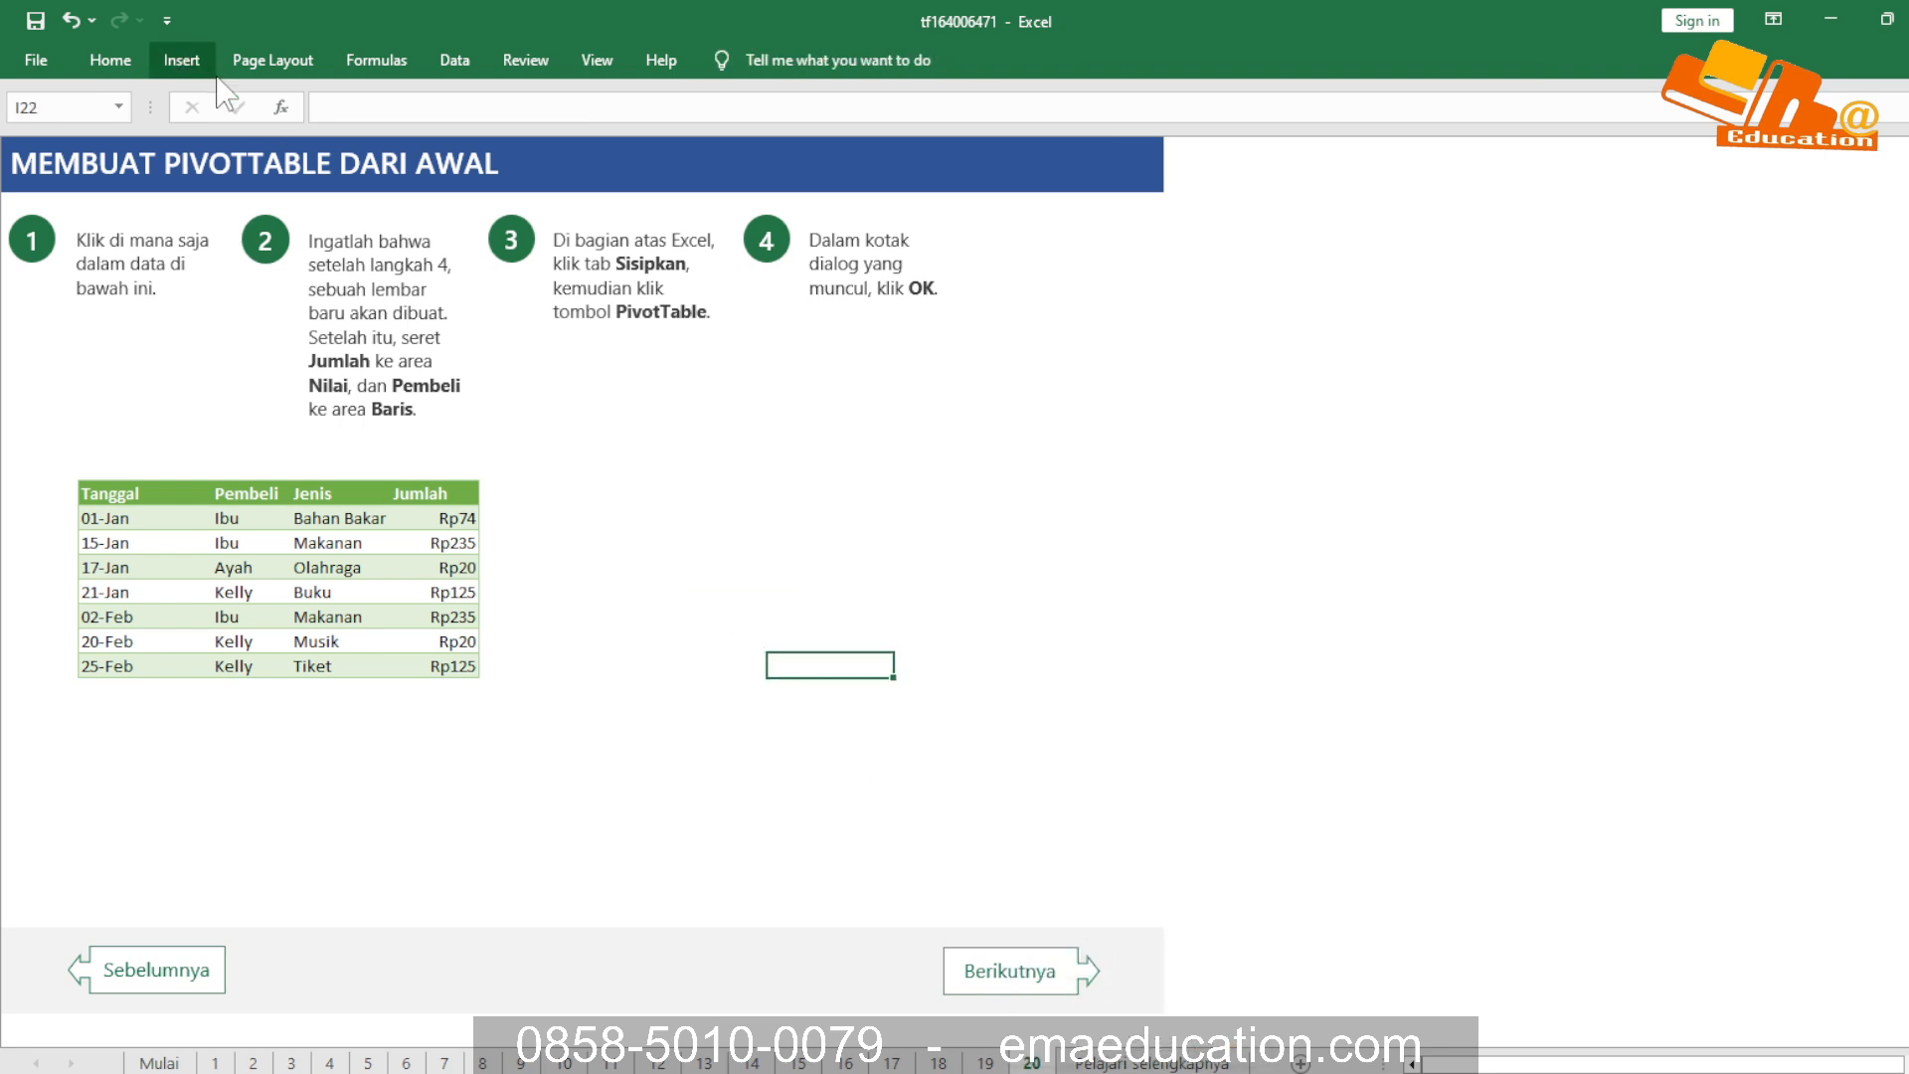
left_click(277, 164)
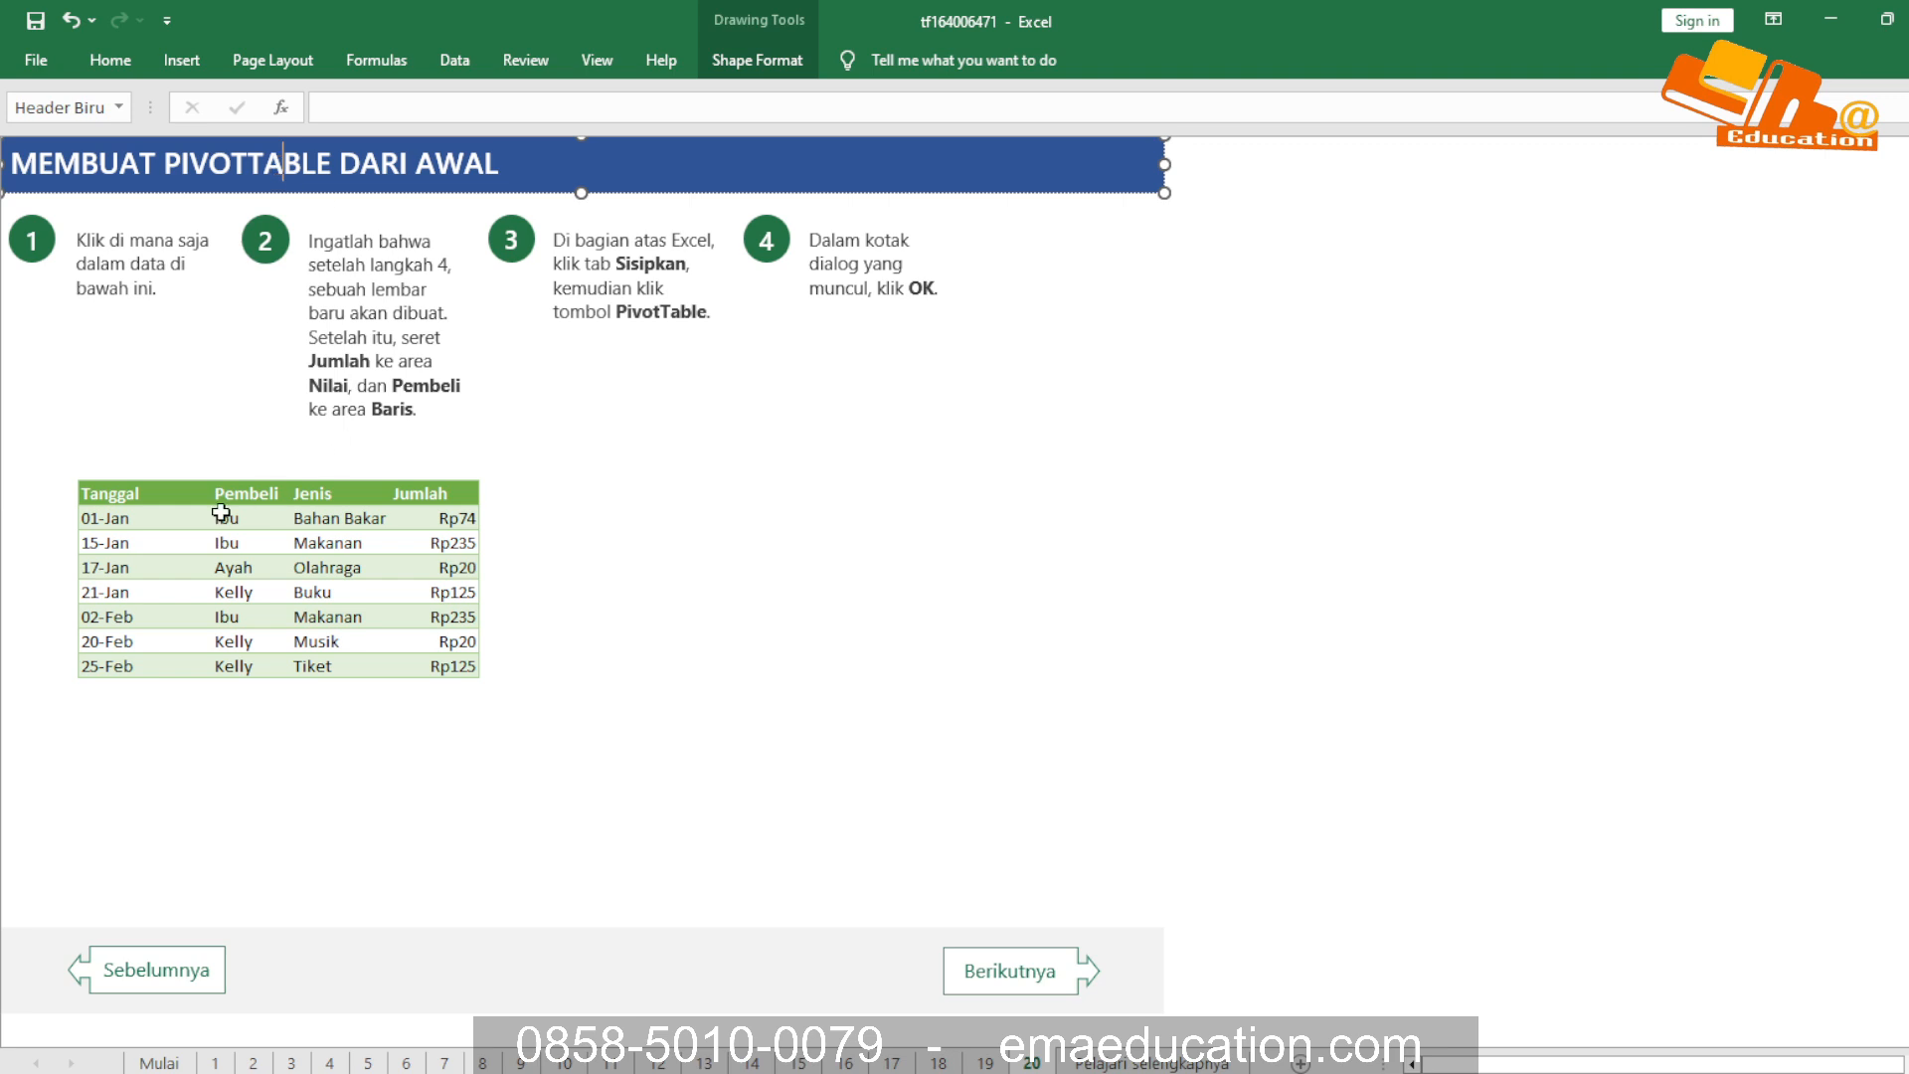
Create a PivotTable on a new worksheet from the Tanggal, Pembeli, Jenis and Jumlah data table on sheet 20
left_click(122, 499)
mouse_move(123, 499)
left_mouse_down()
mouse_move(467, 643)
mouse_move(478, 668)
left_mouse_up()
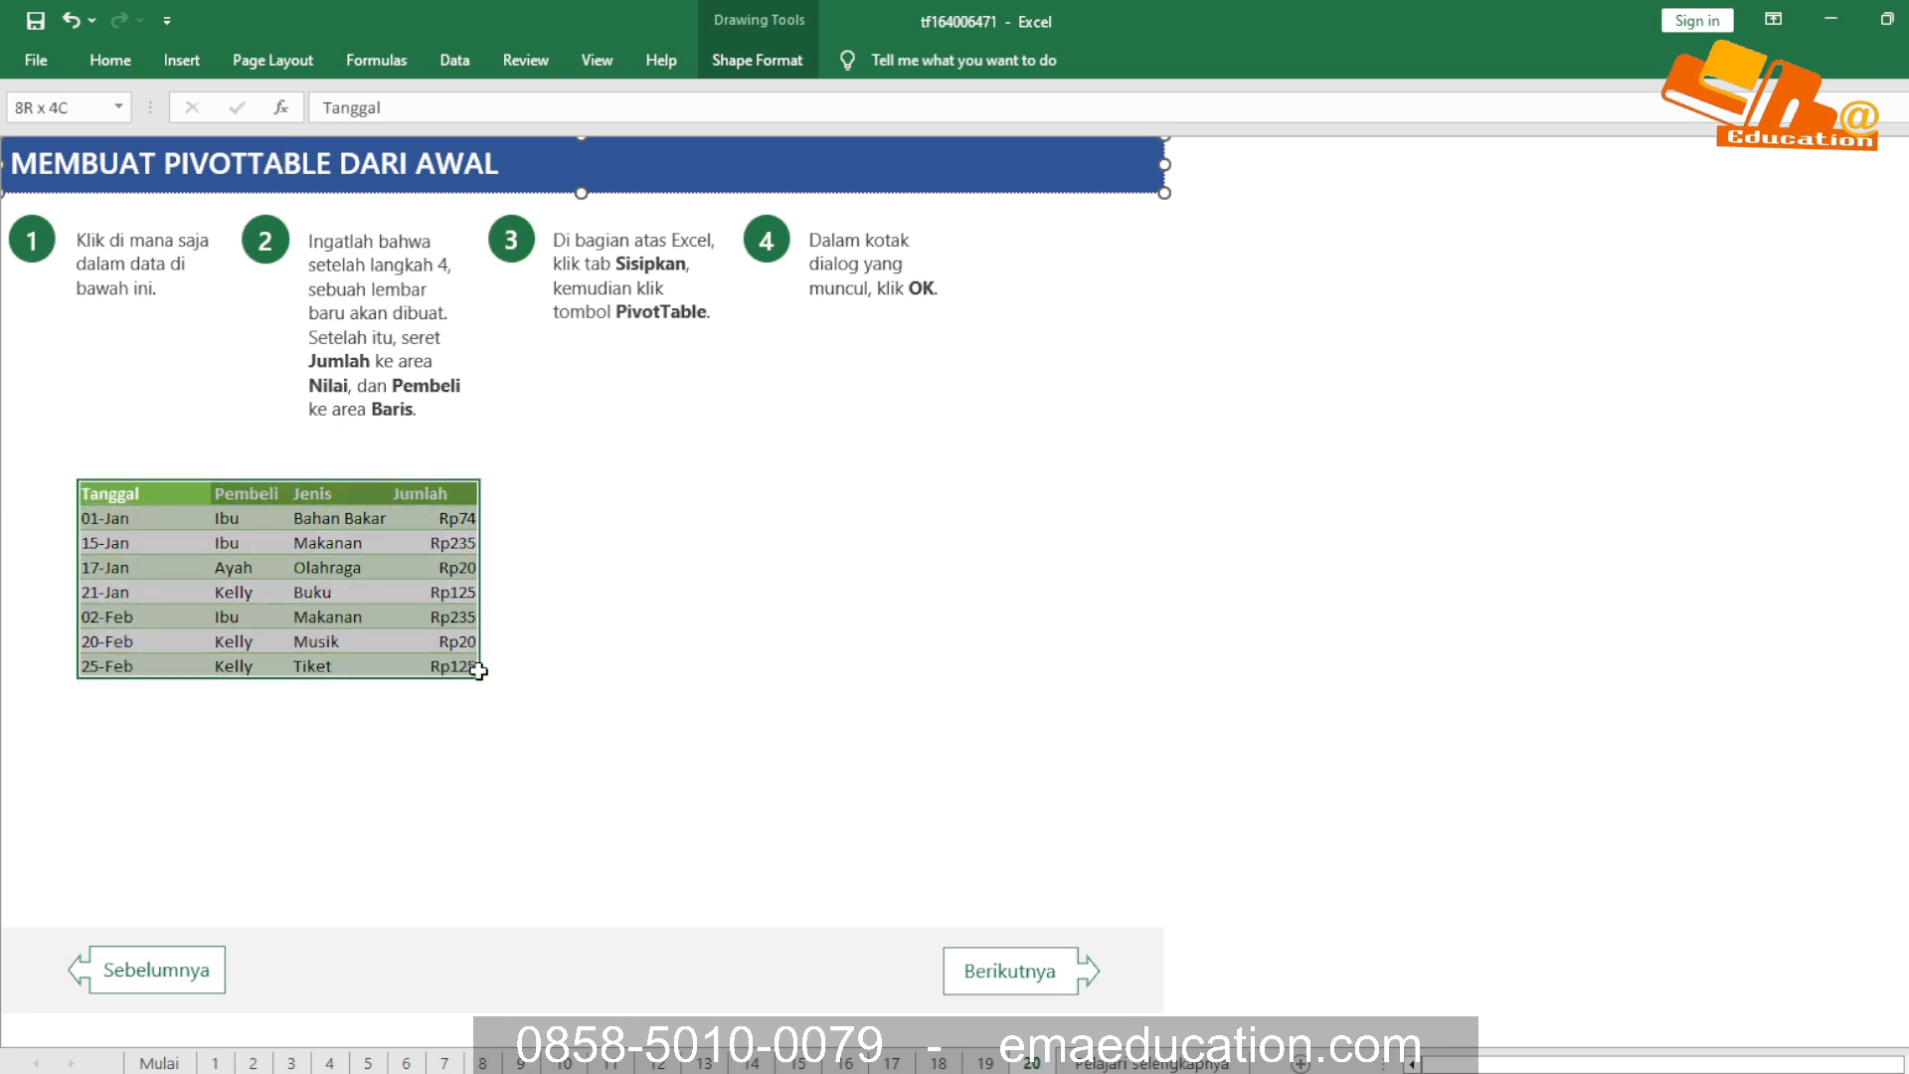
left_click(181, 59)
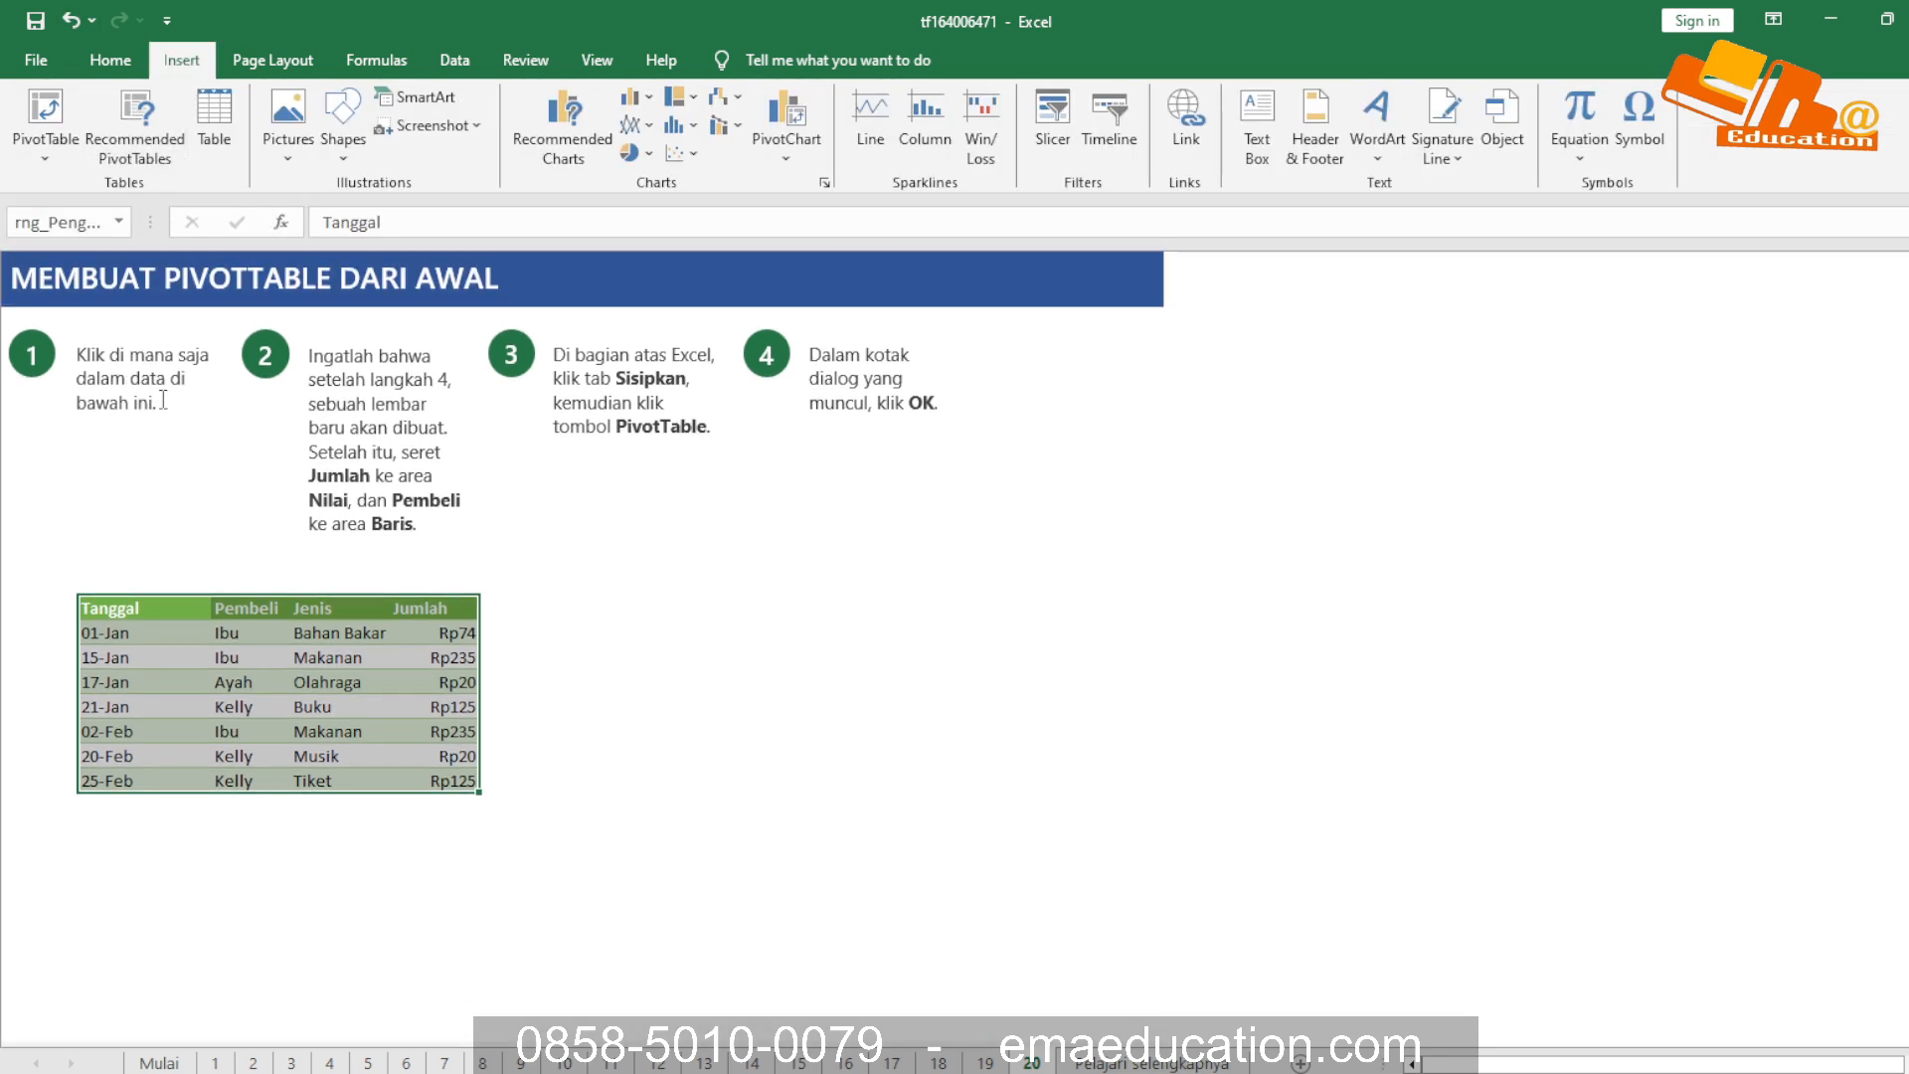
left_click(649, 680)
left_click(322, 704)
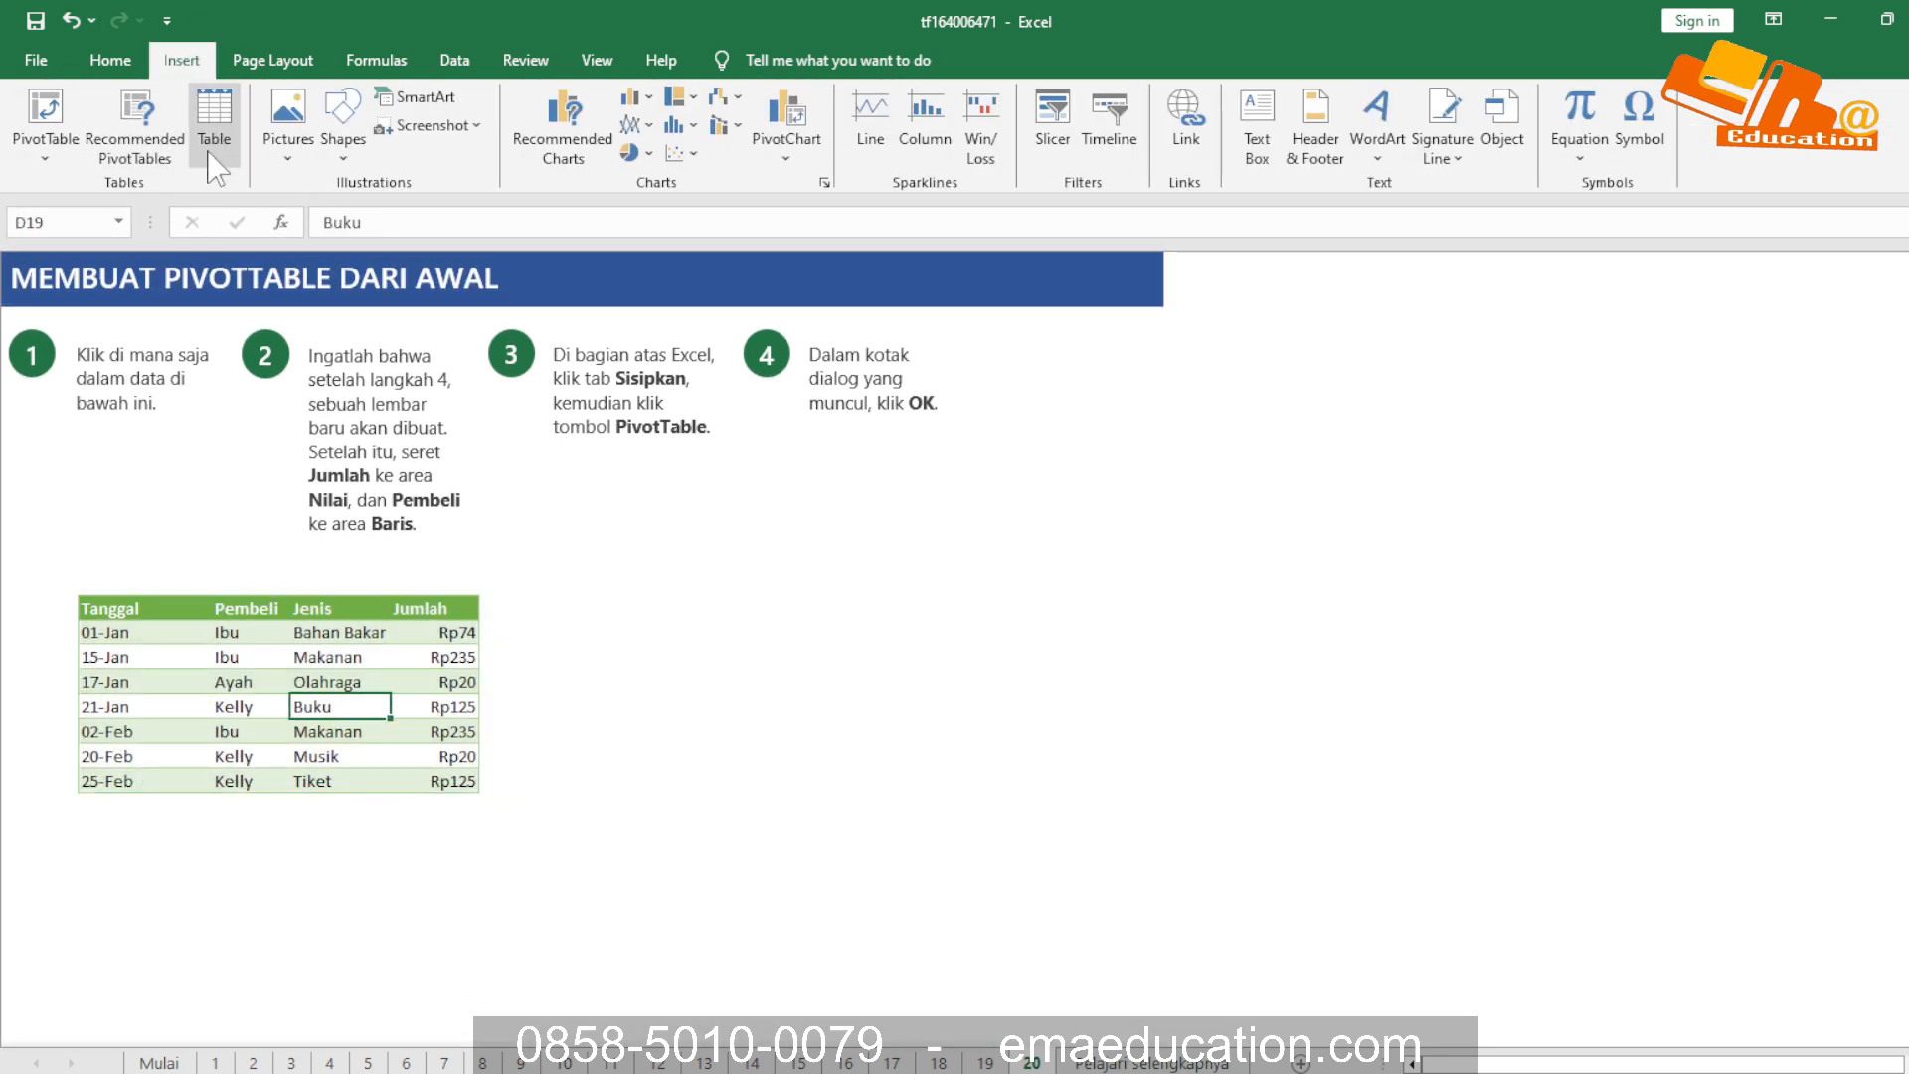
left_click(45, 147)
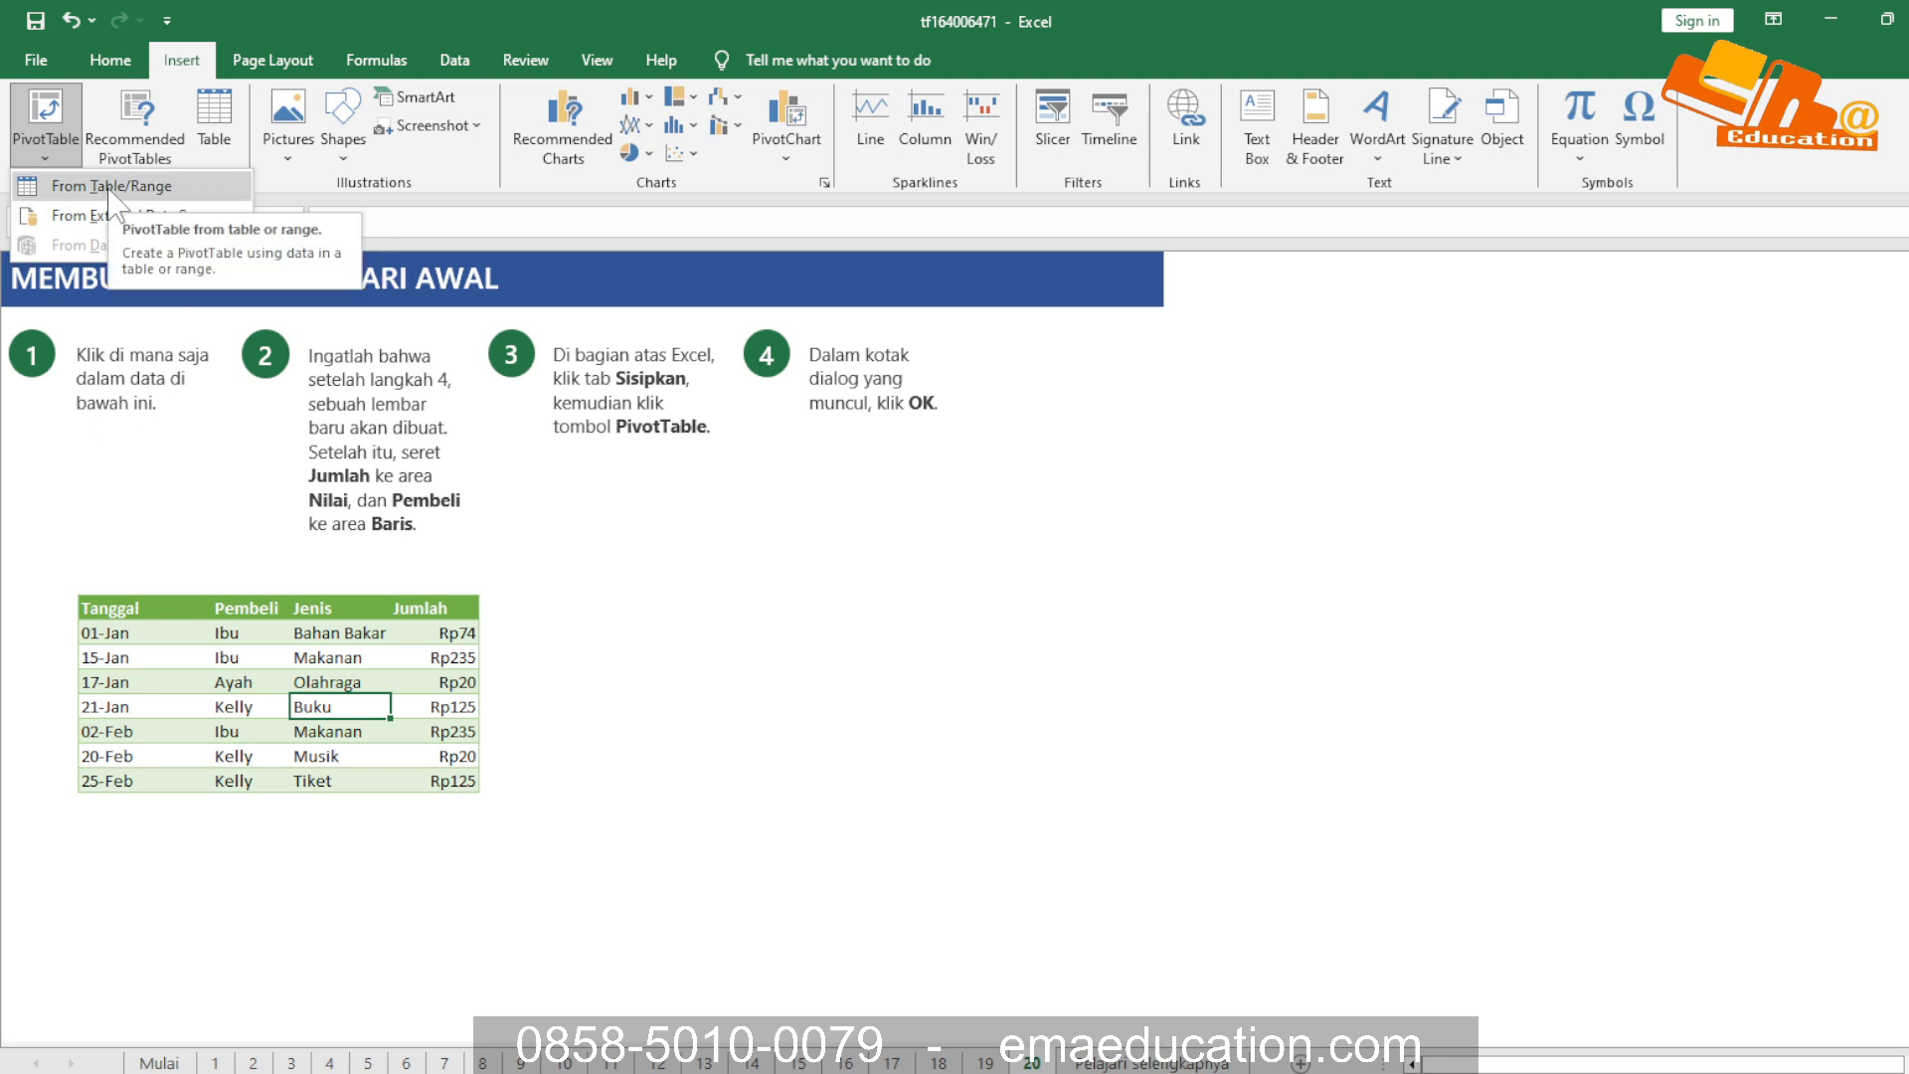
left_click(46, 117)
left_click(44, 115)
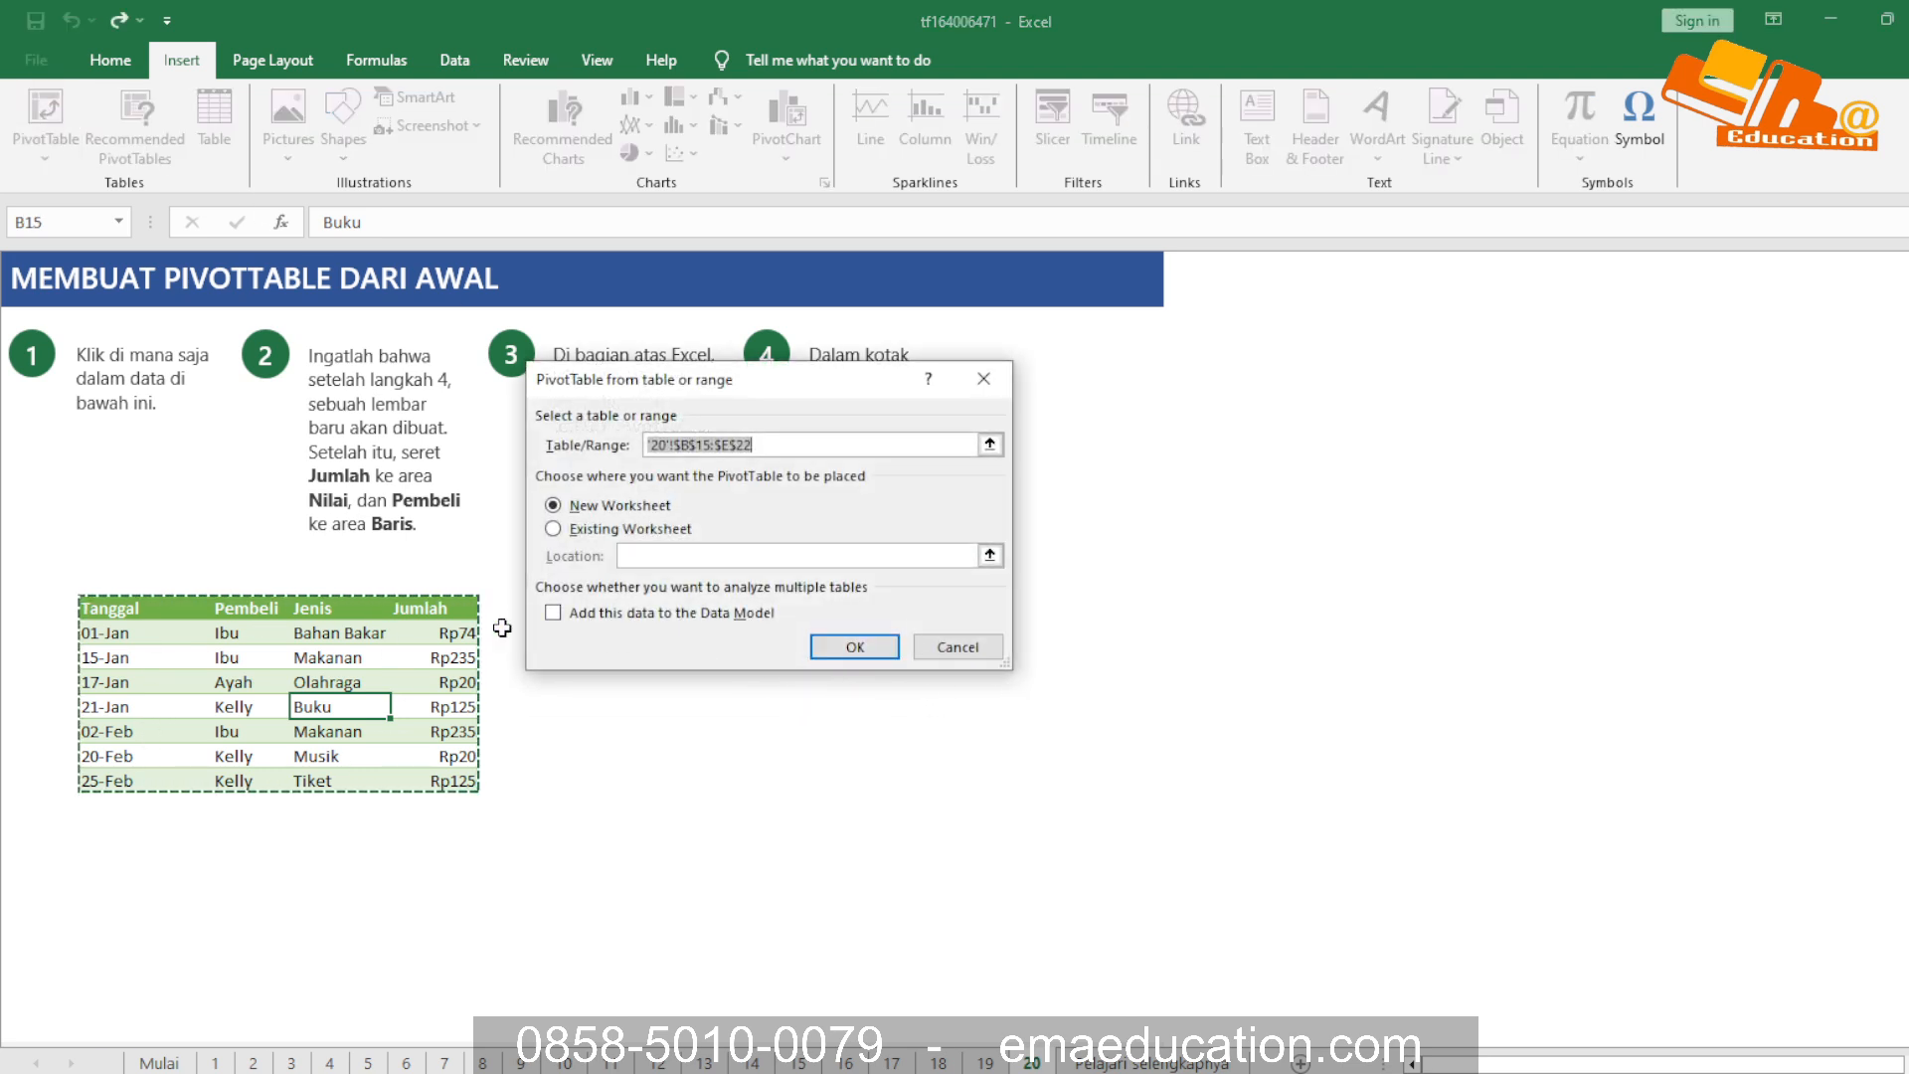
left_click(849, 647)
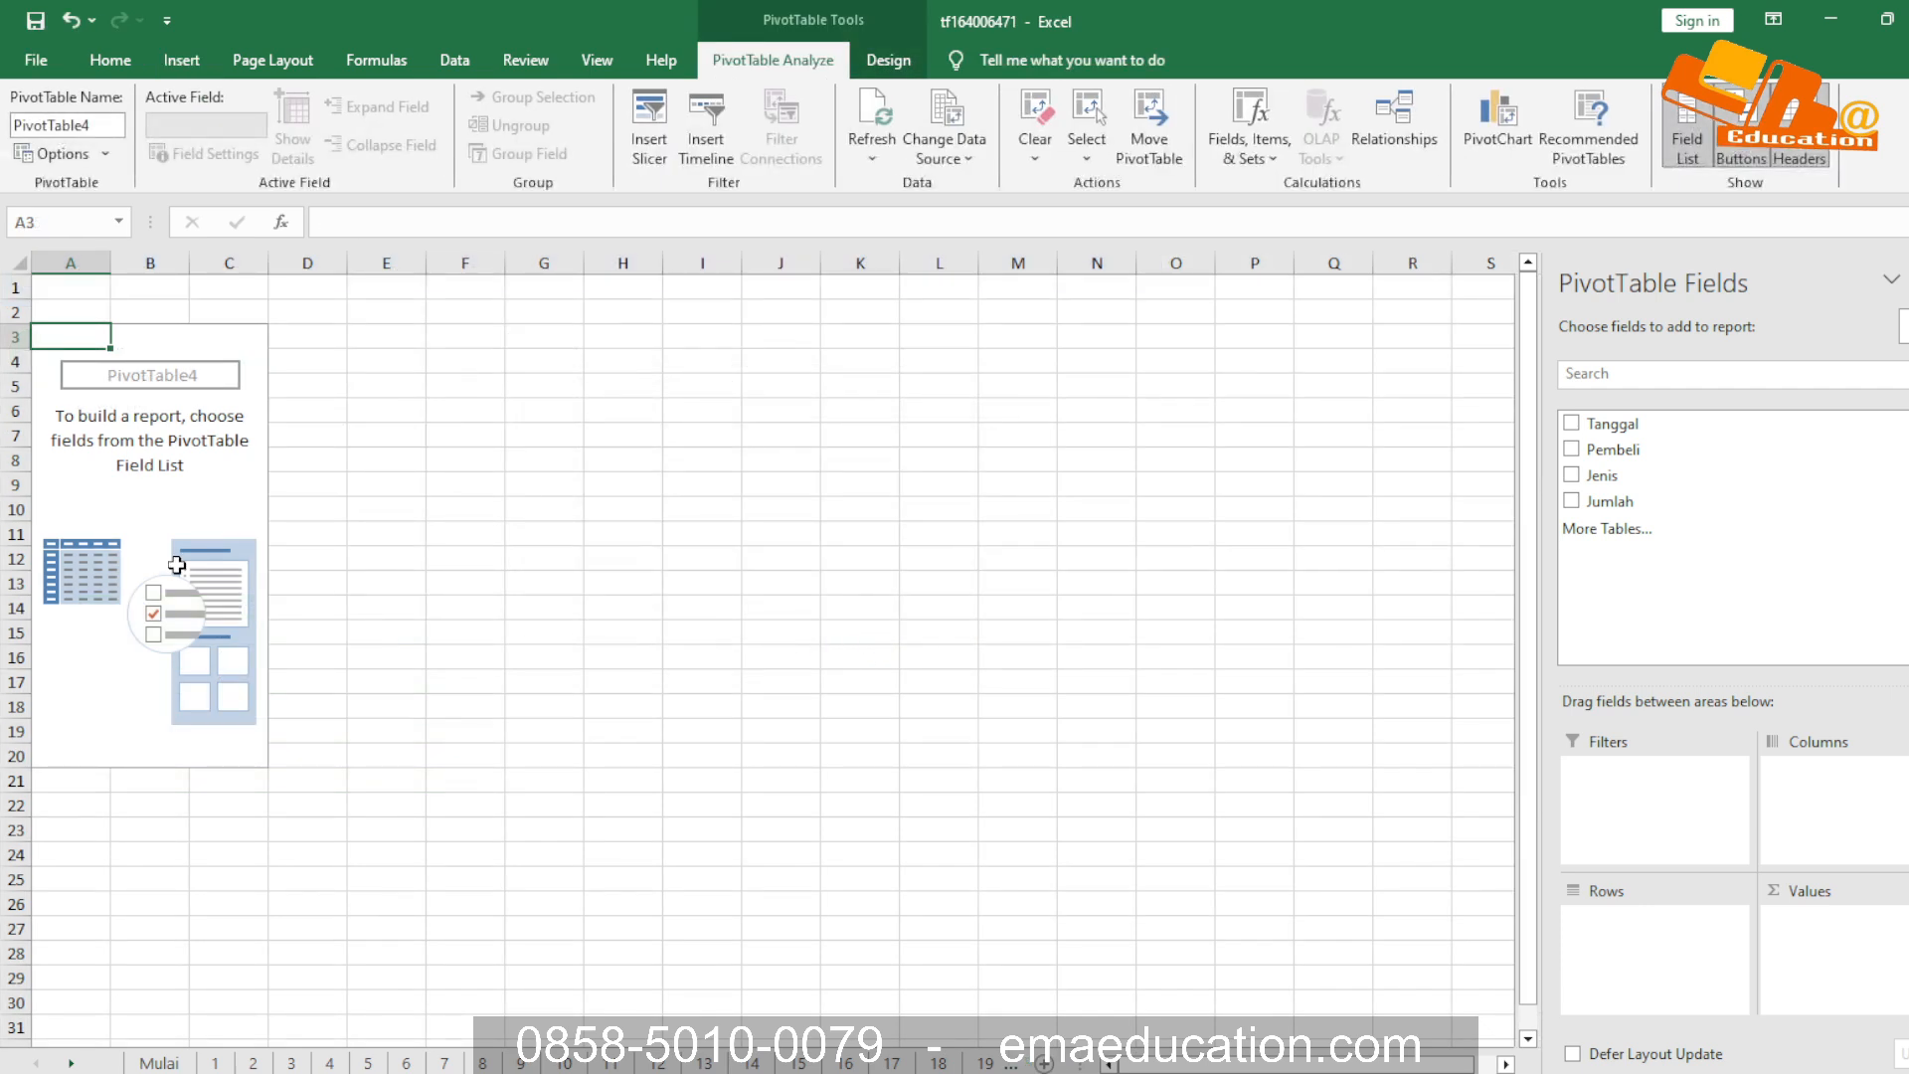
Lay out the PivotTable with Jumlah in Values, Tanggal in Filters, Pembeli in Rows and Jenis in Columns
left_click_drag(1572, 503, 1819, 952)
left_click_drag(1603, 437, 1611, 766)
left_click_drag(1600, 444, 1638, 920)
left_click_drag(1595, 487, 1840, 767)
Drill down into the Ibu and Bahan Bakar amount in the PivotTable to generate its detail sheet
left_click(308, 405)
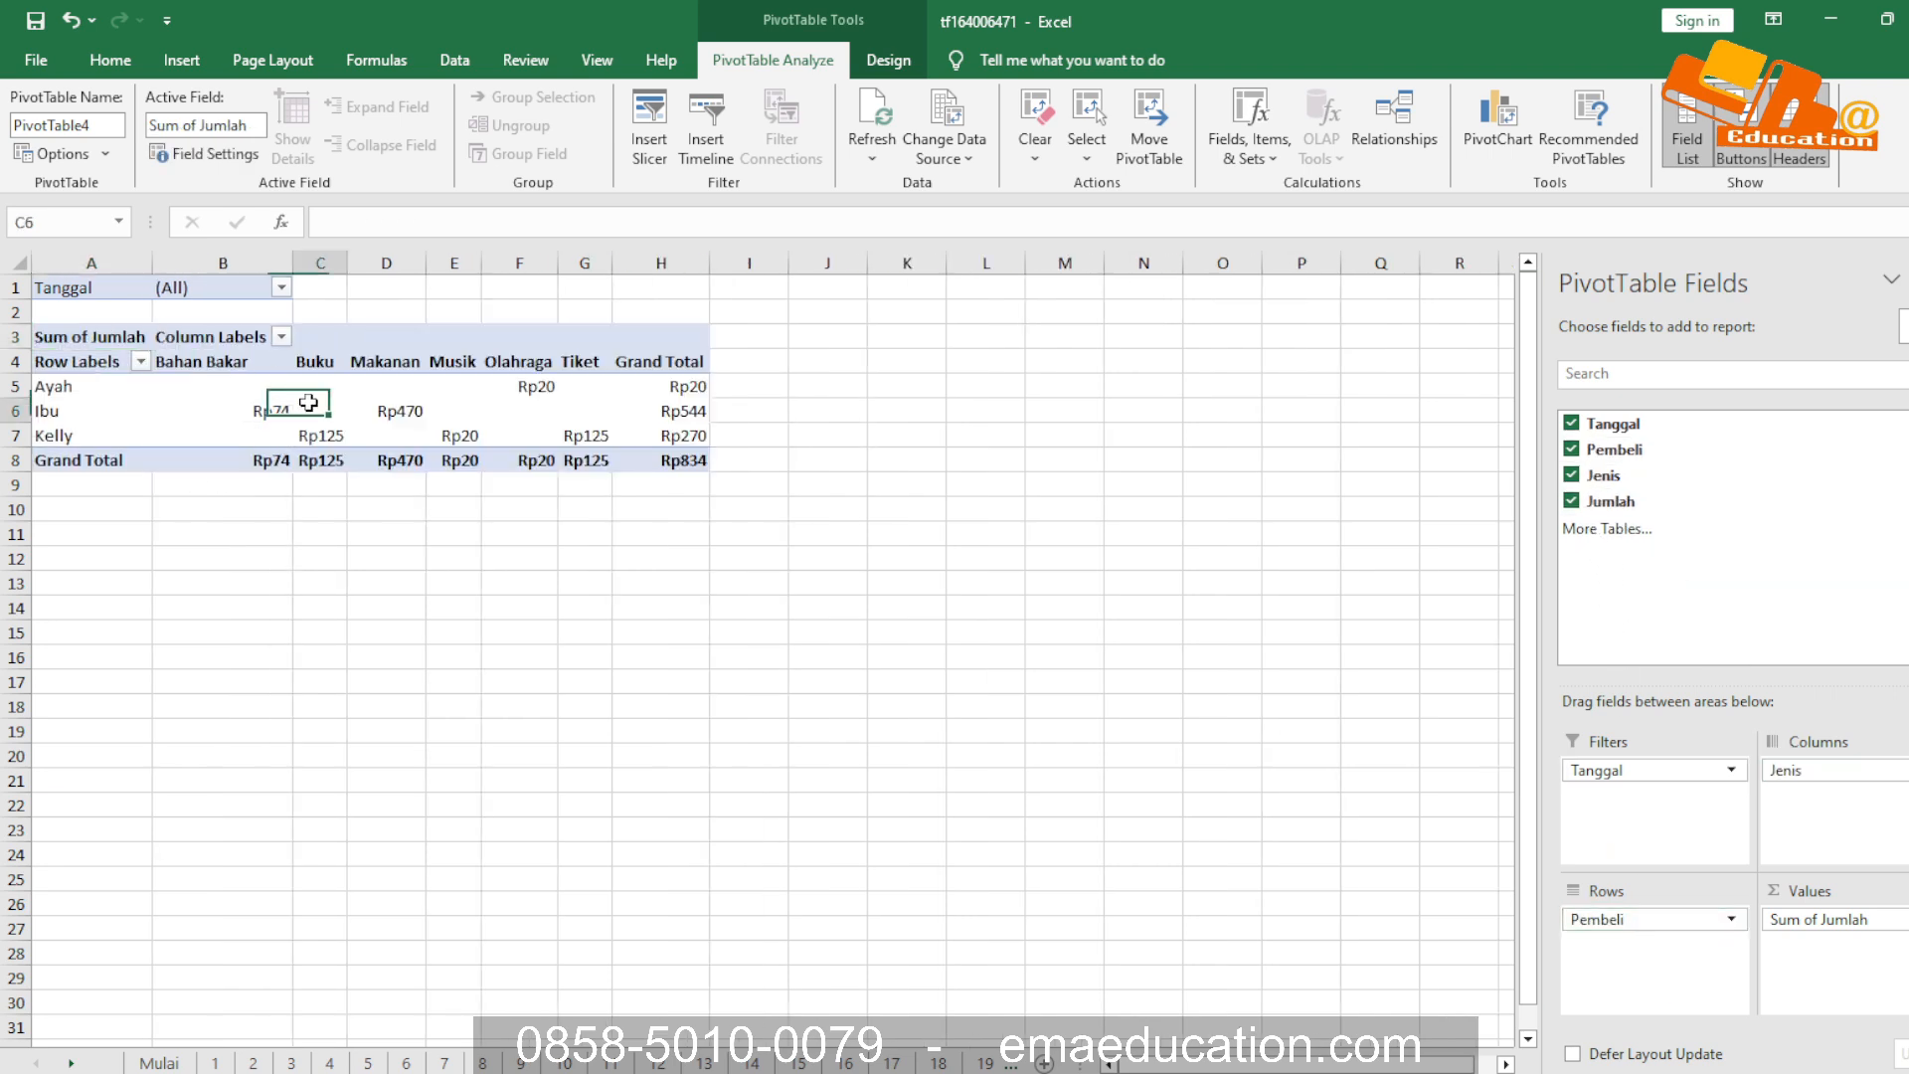
left_click(325, 435)
double_click(260, 410)
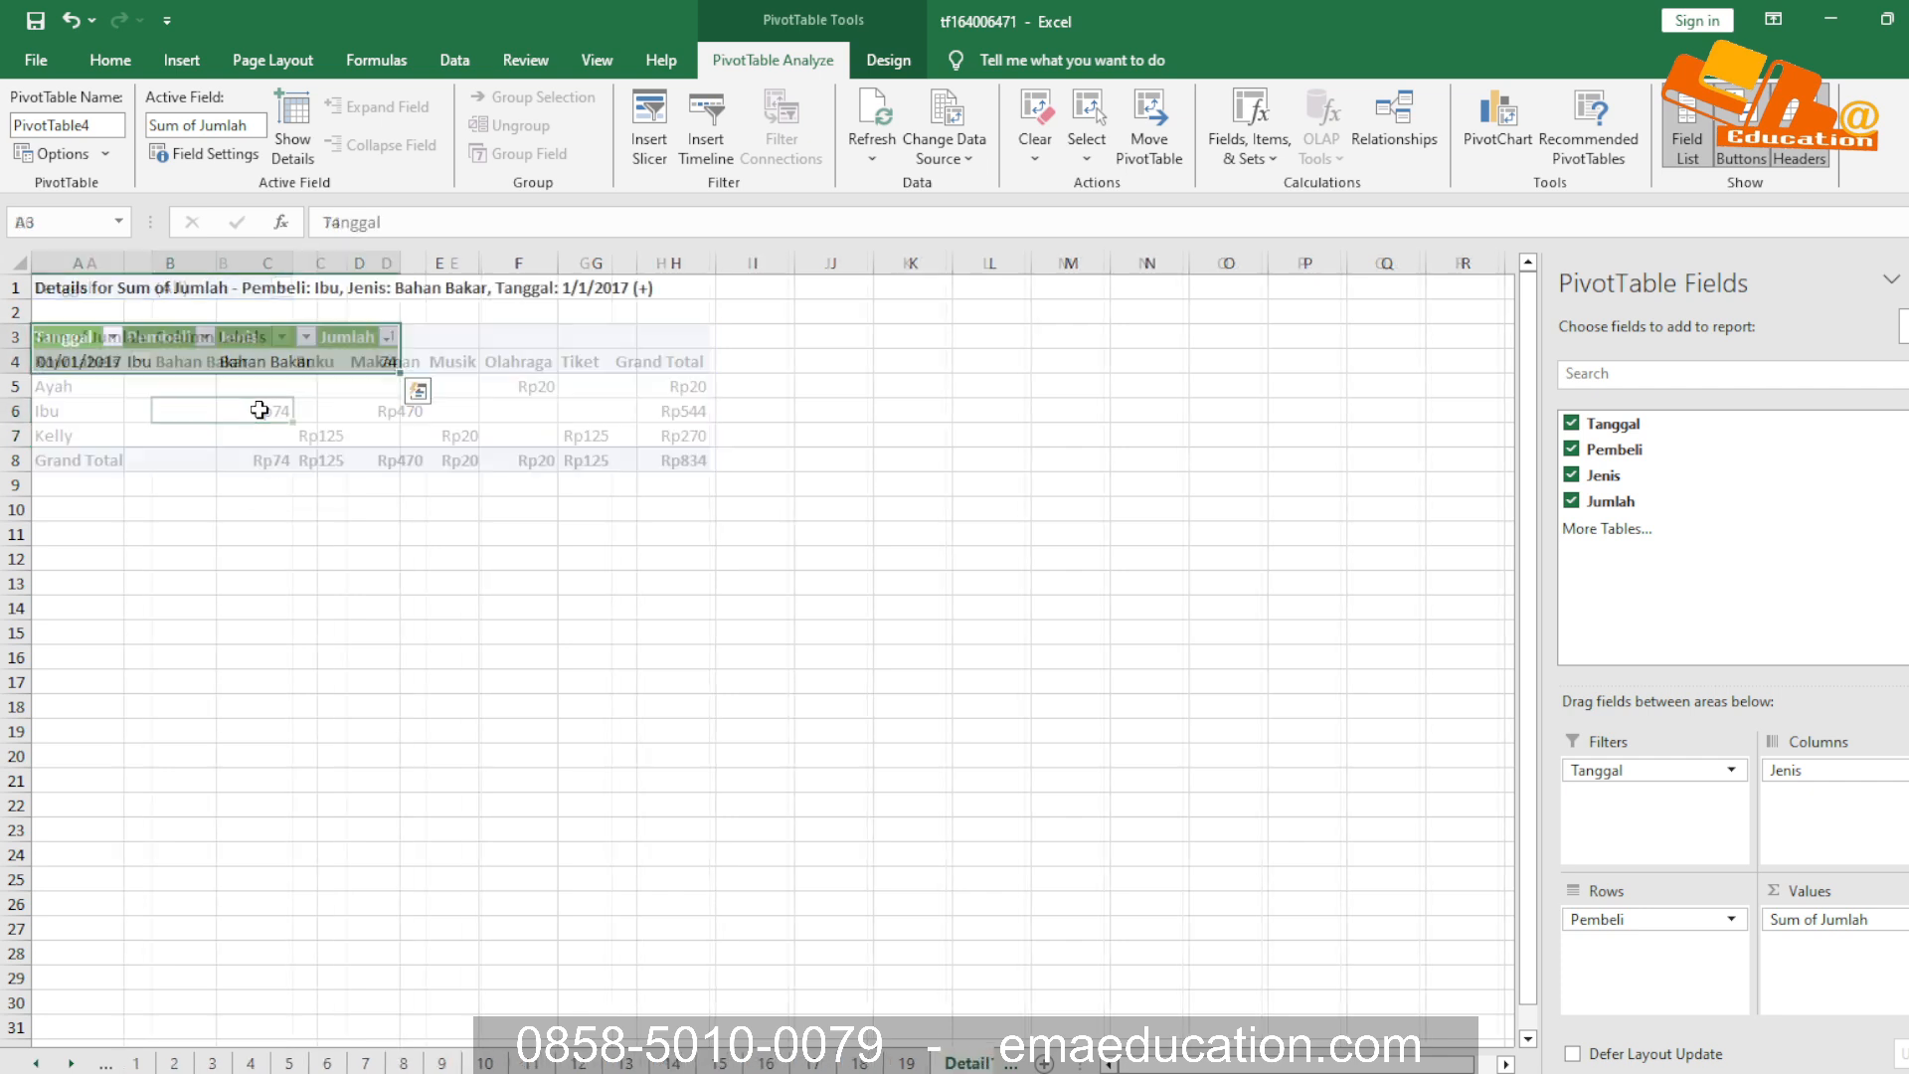
left_click(518, 484)
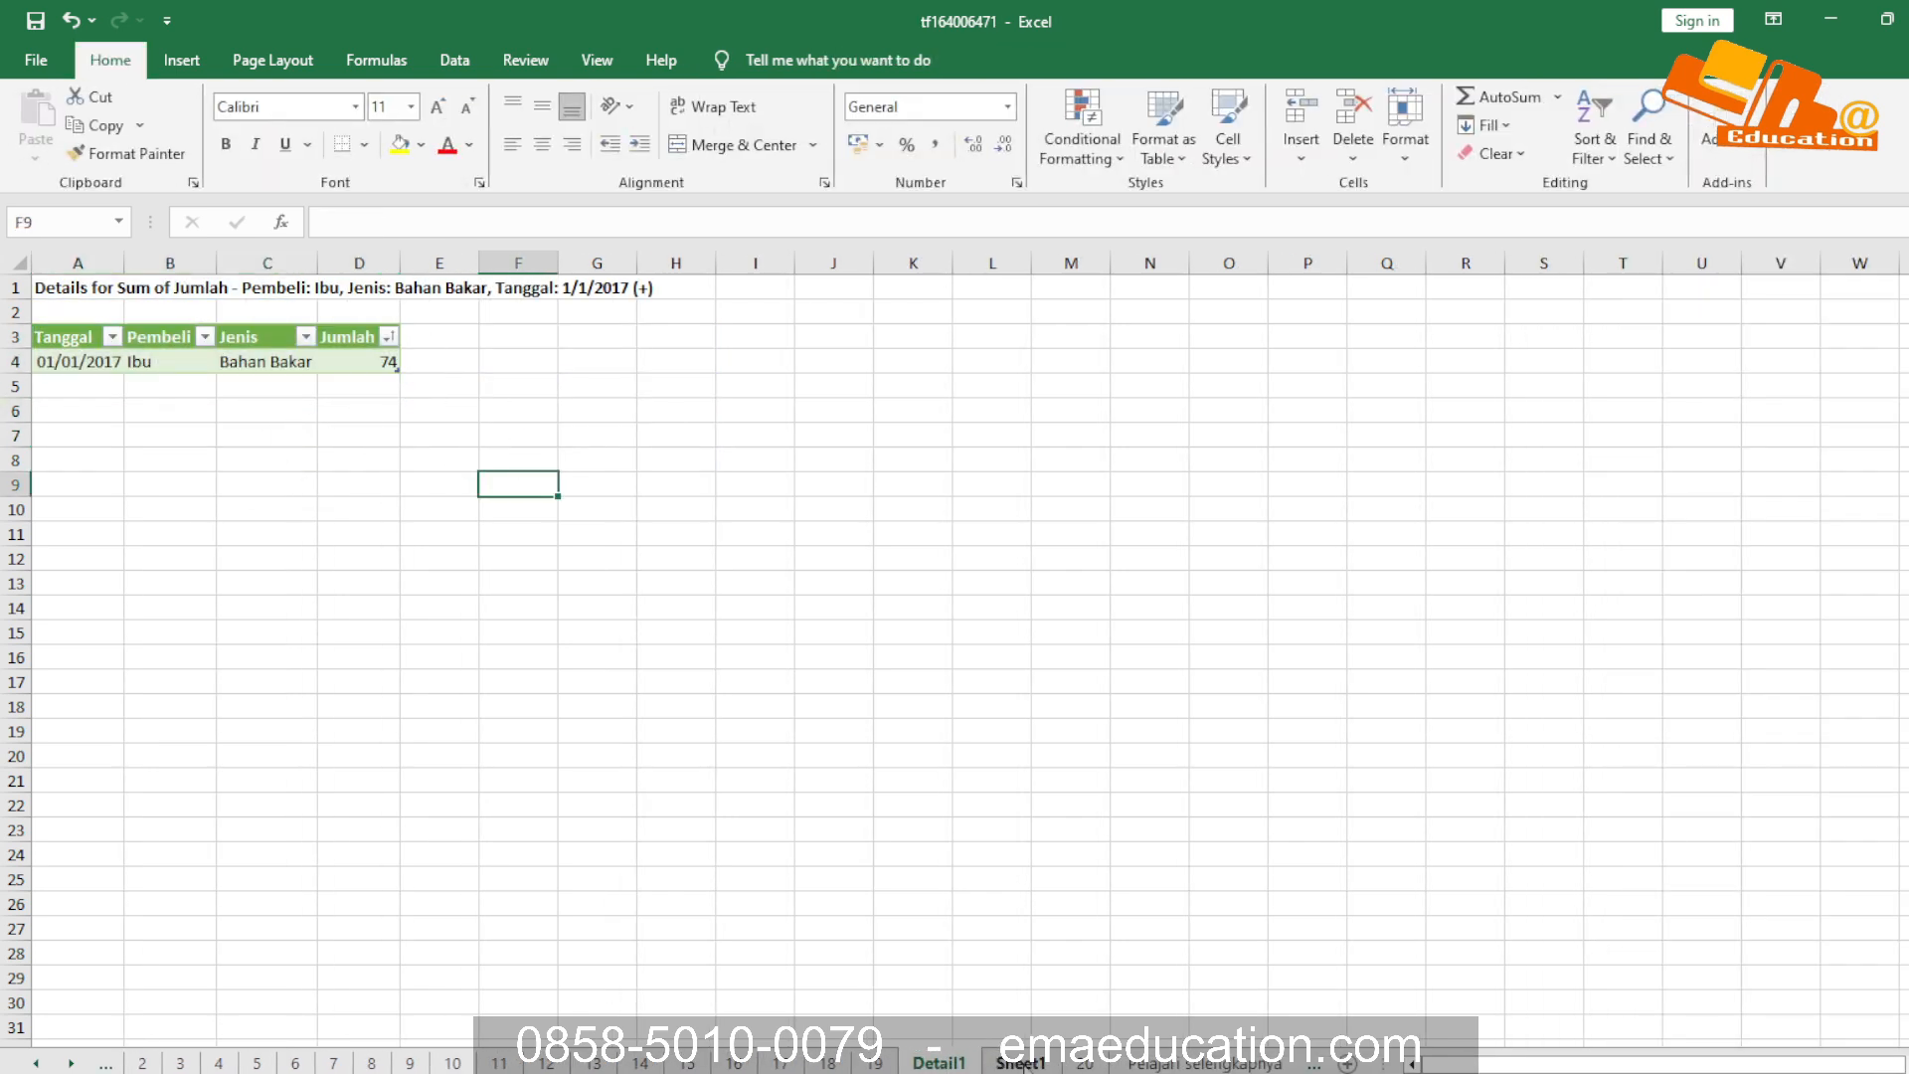
left_click(1297, 462)
Close the tf164006471 and Book1 workbooks without saving the changes, and exit the program
key("ctrl+w")
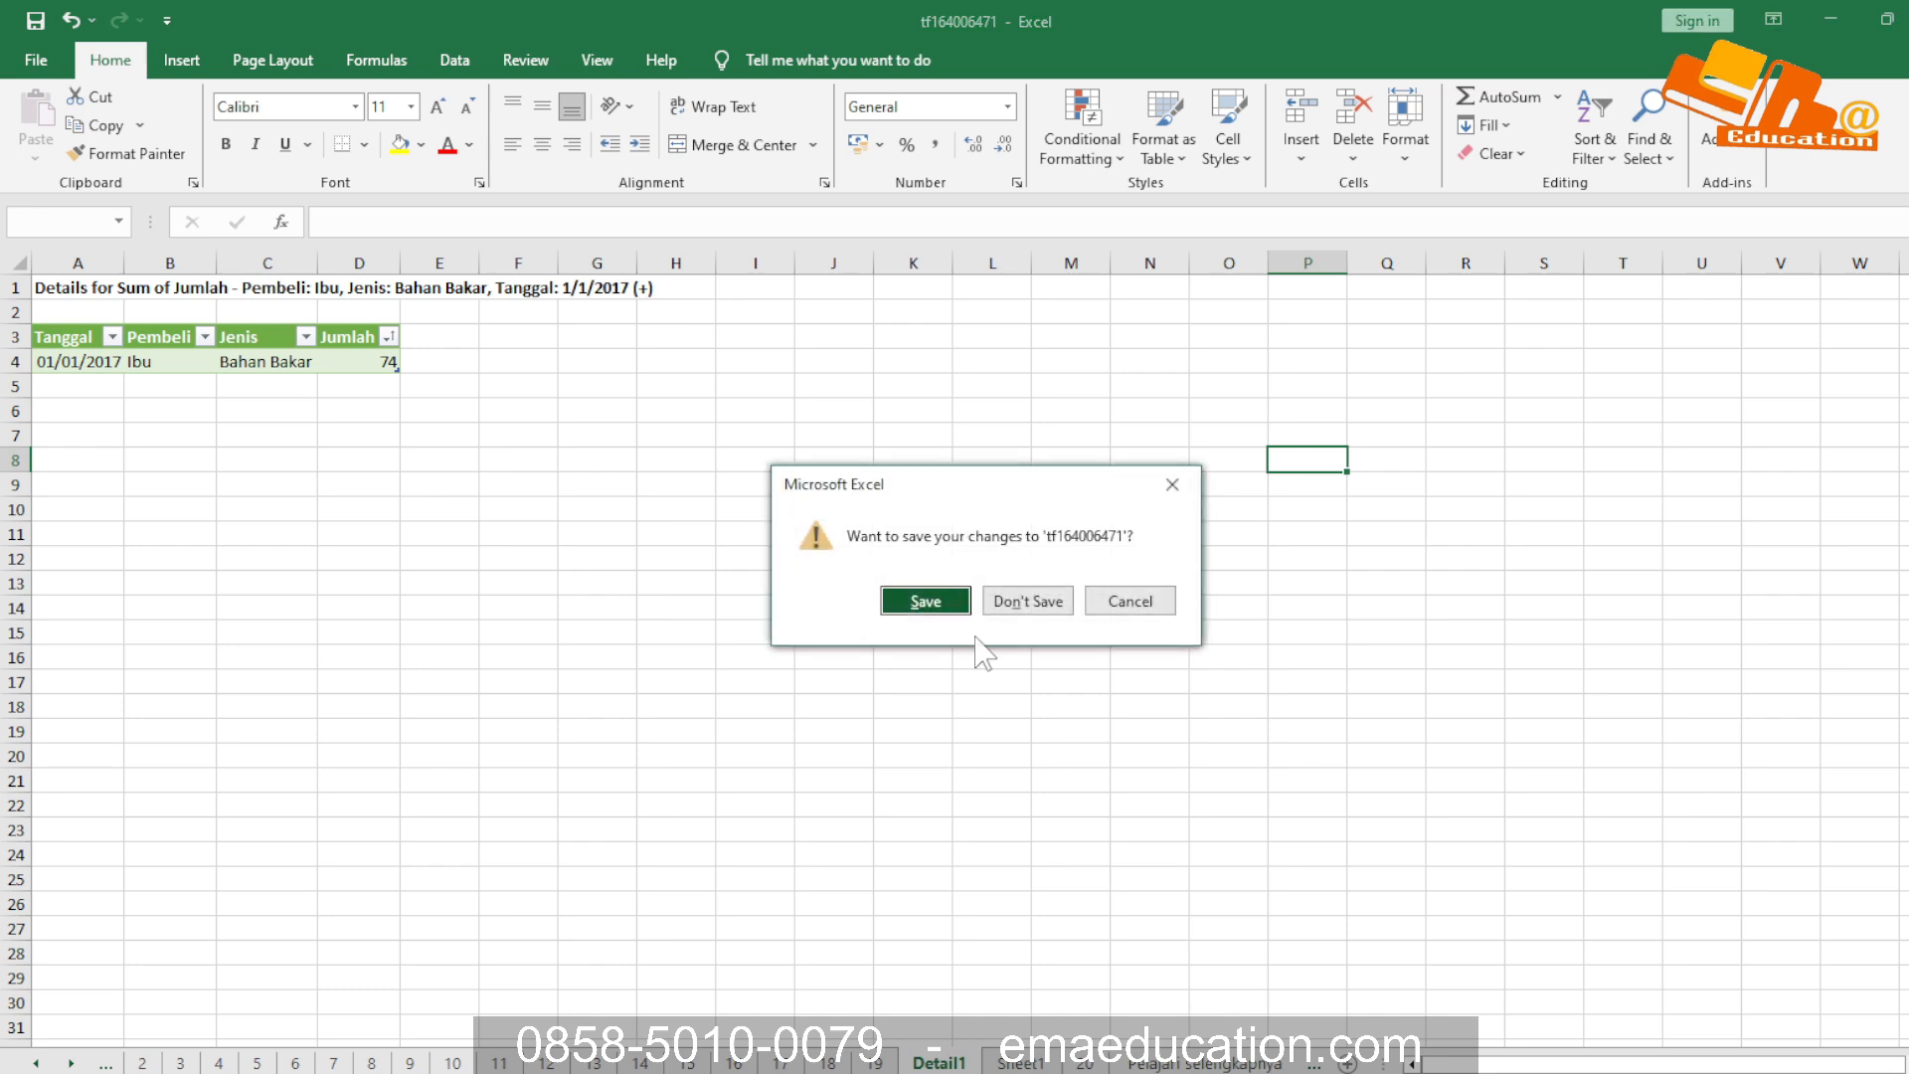
left_click(1026, 599)
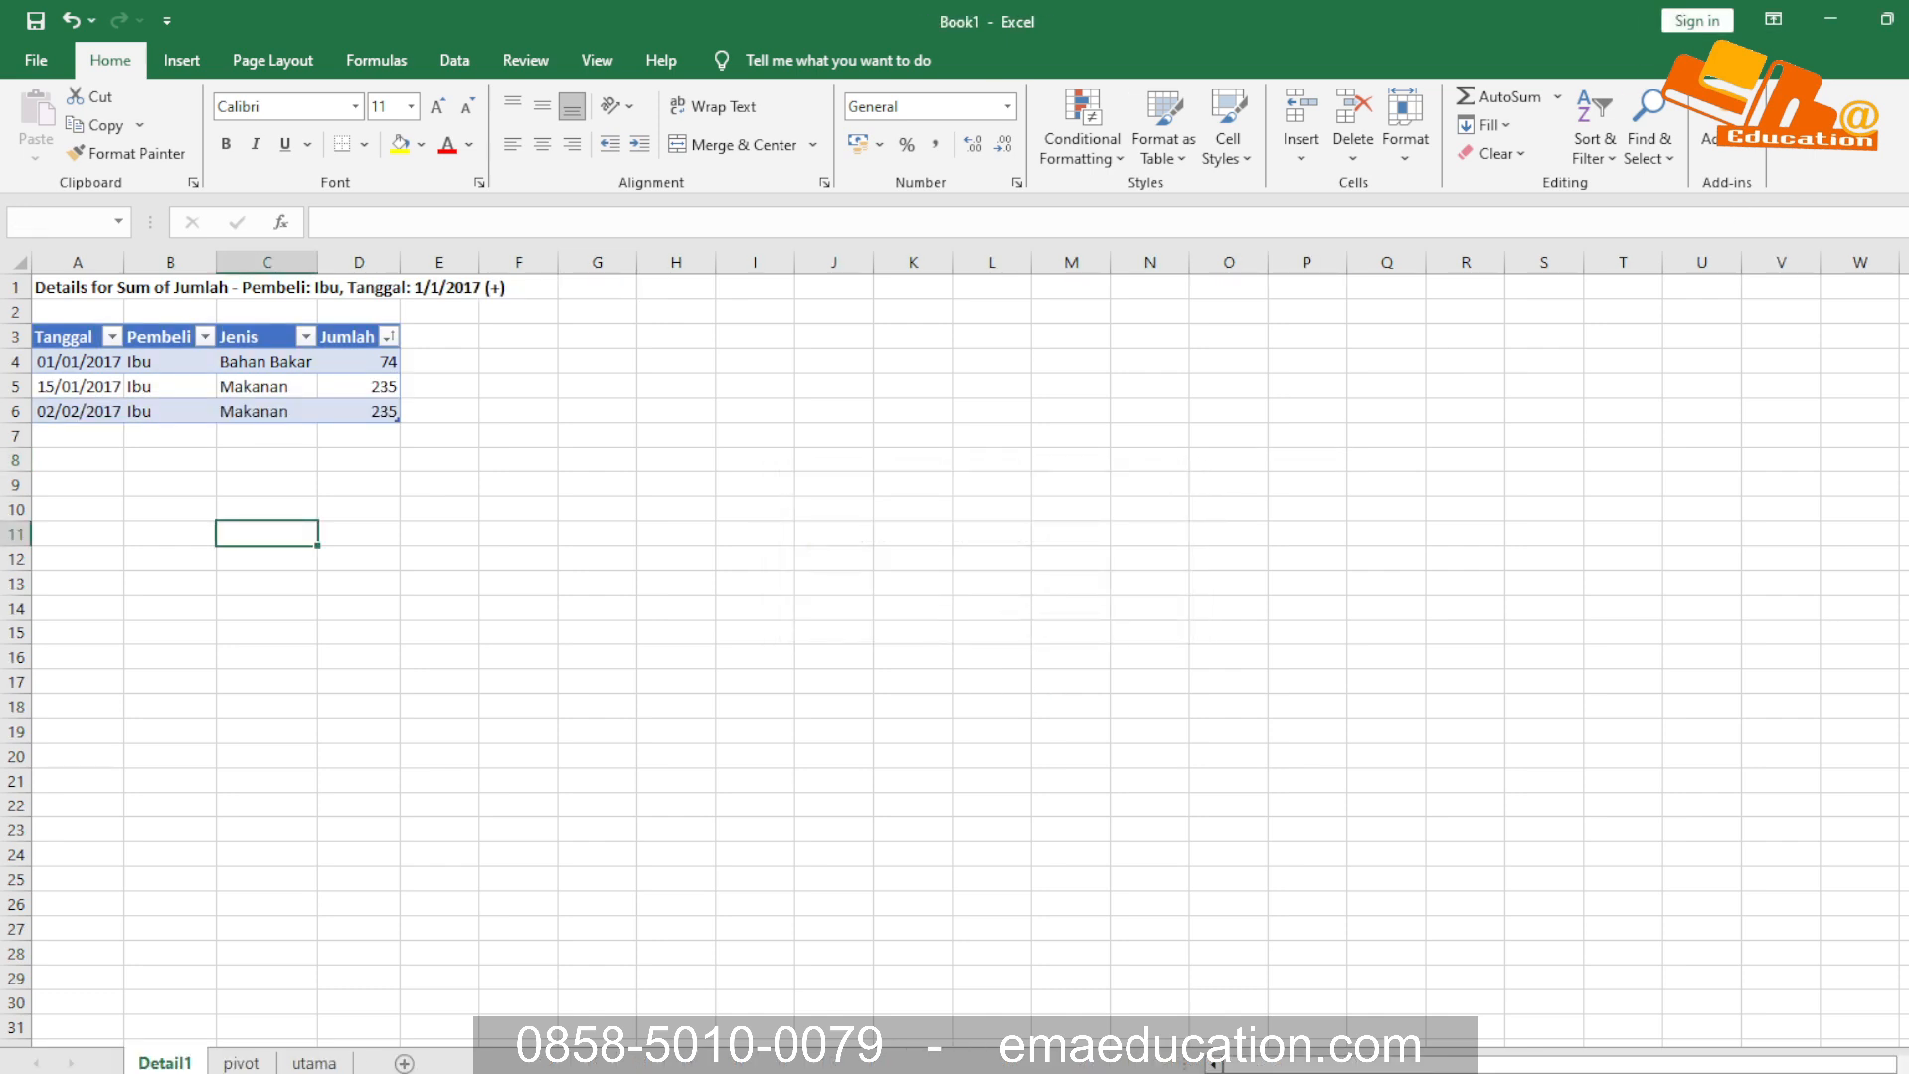
key("alt+F4")
left_click(1027, 600)
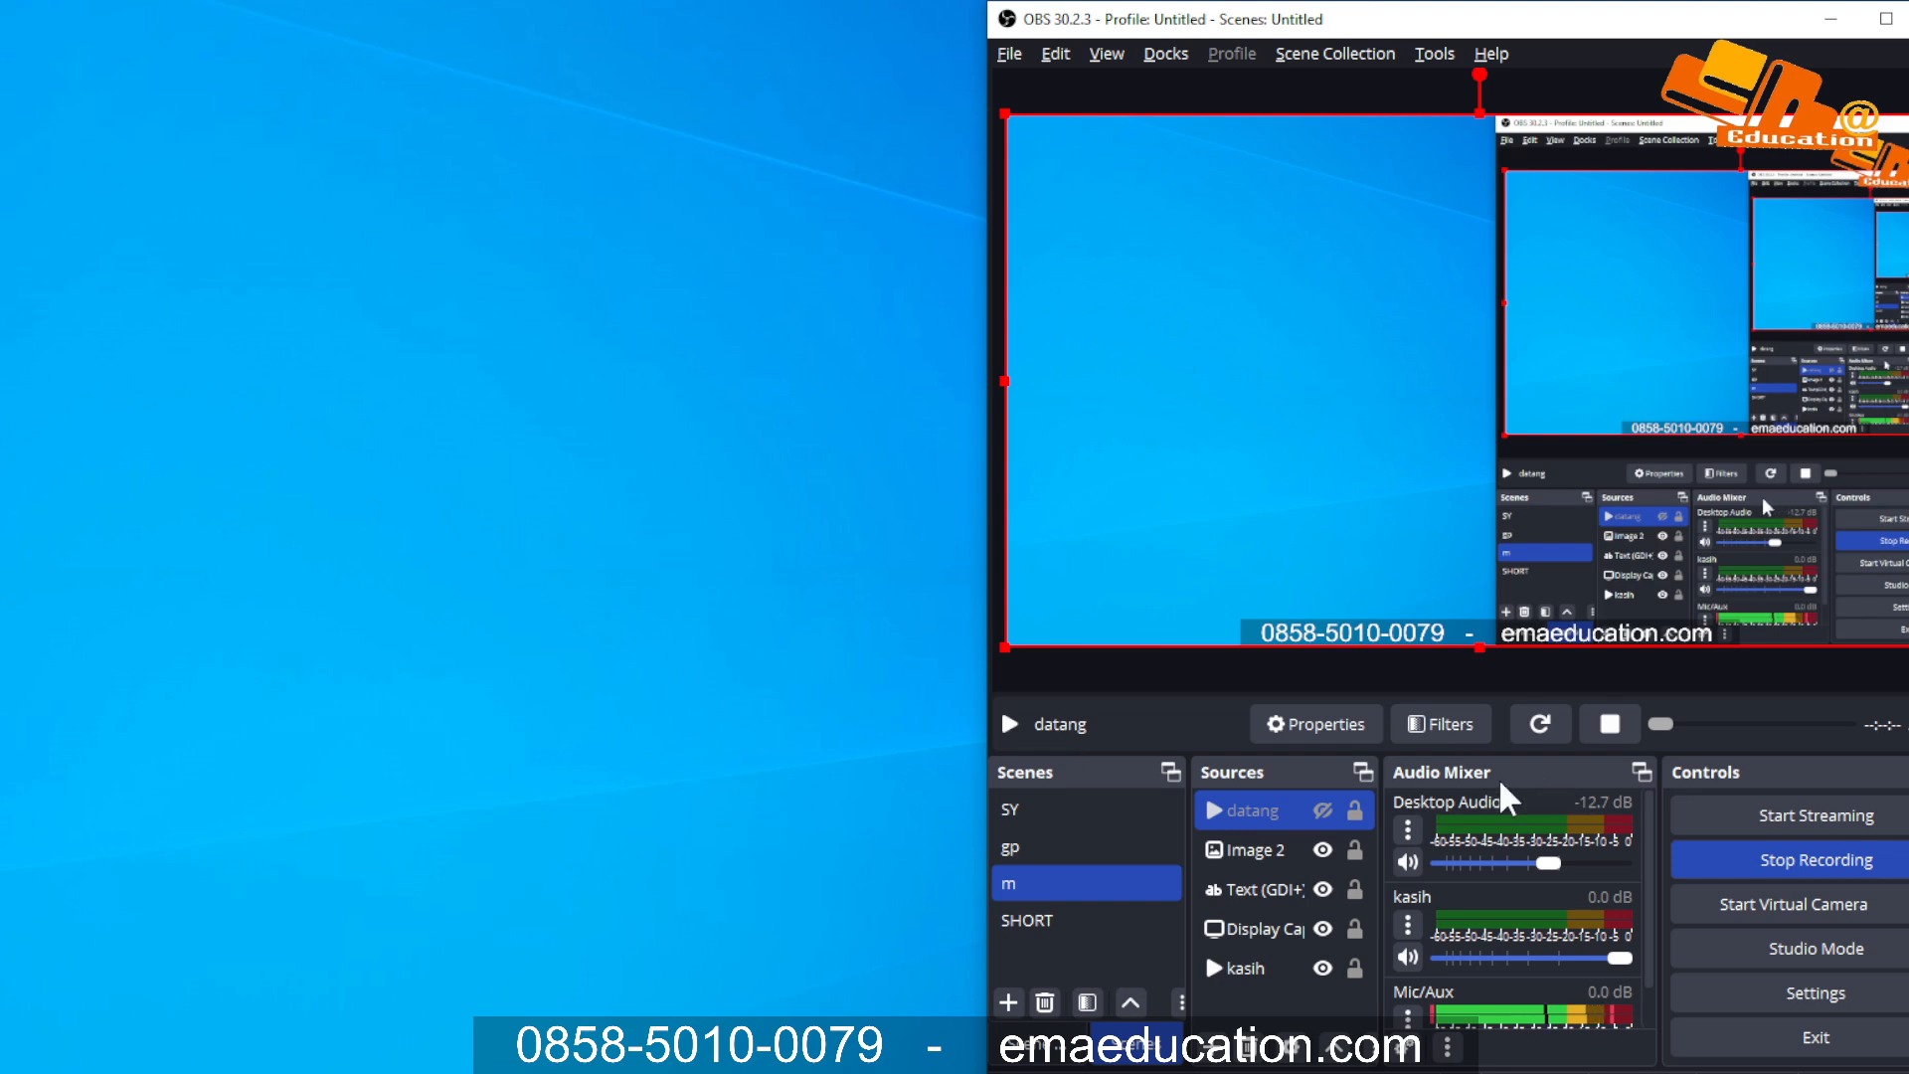
left_click(1328, 849)
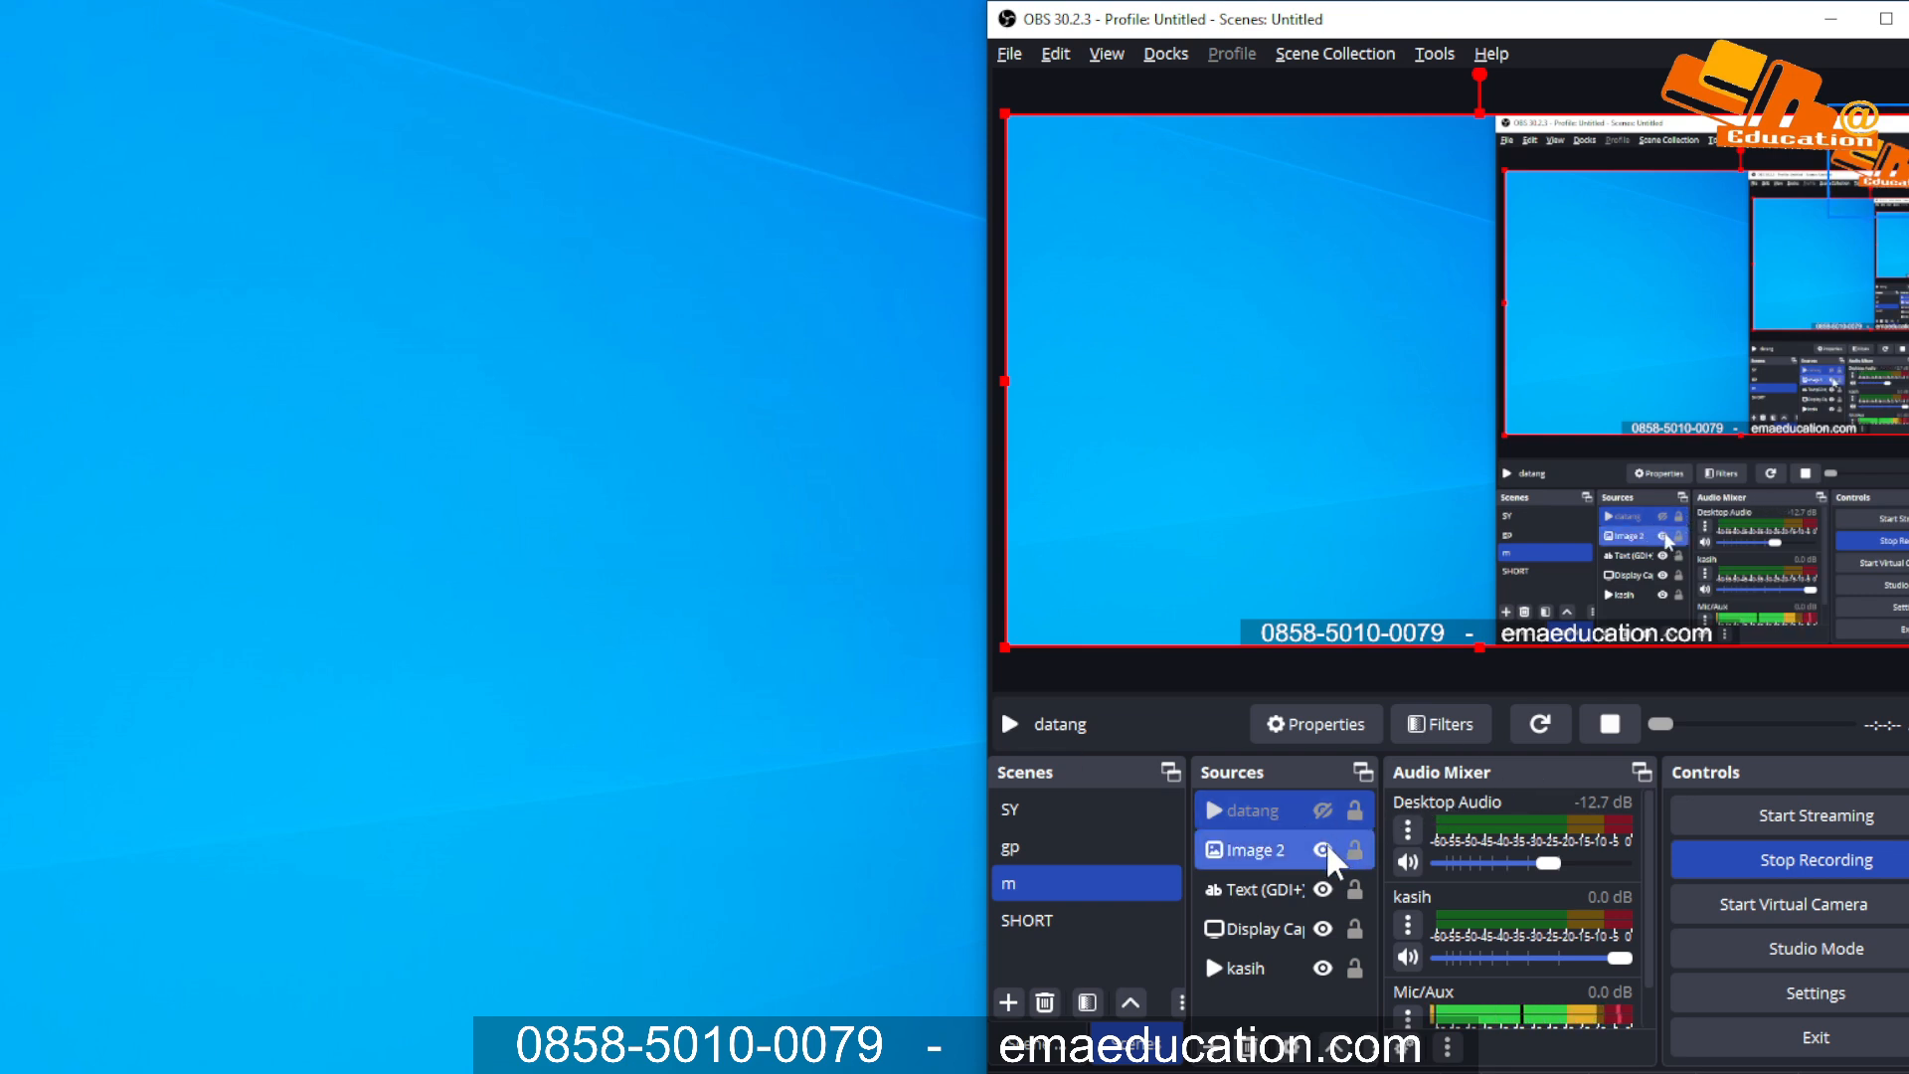
left_click(1323, 850)
left_click(1317, 888)
left_click(1323, 889)
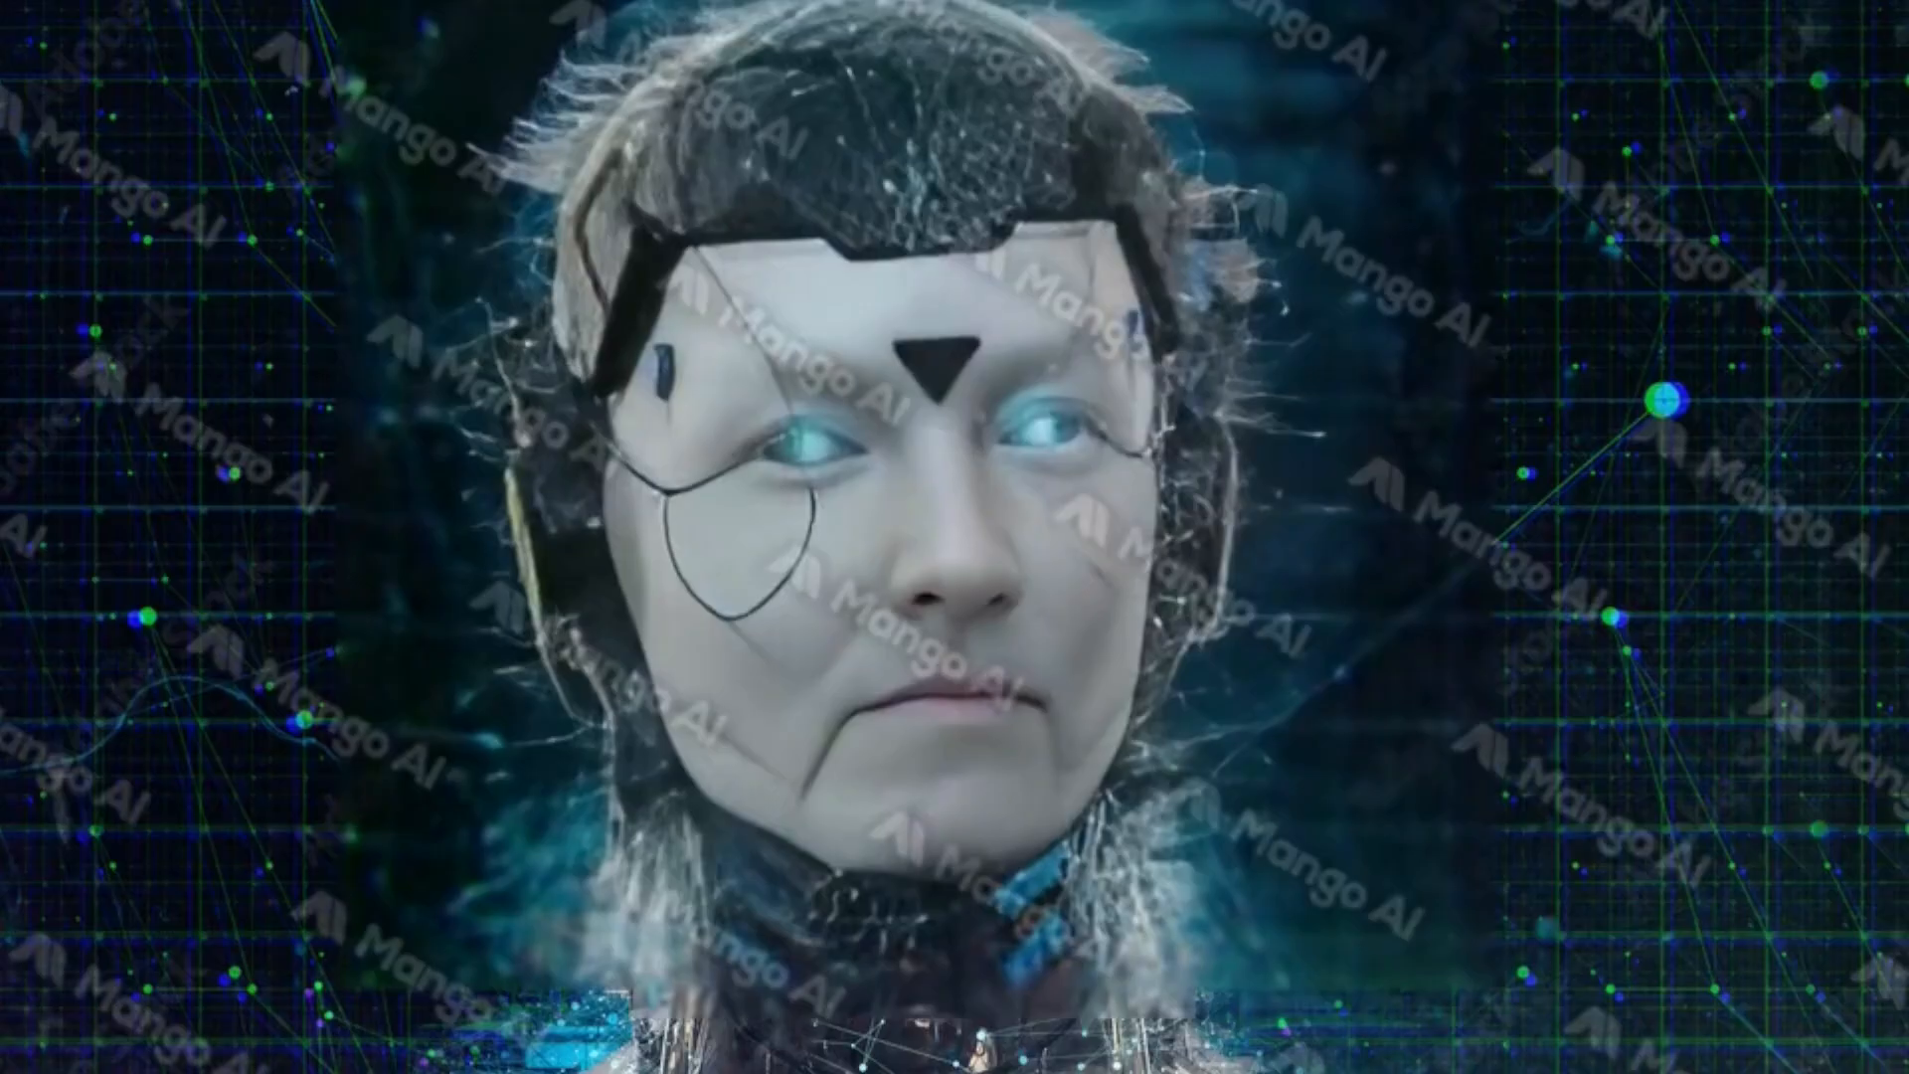